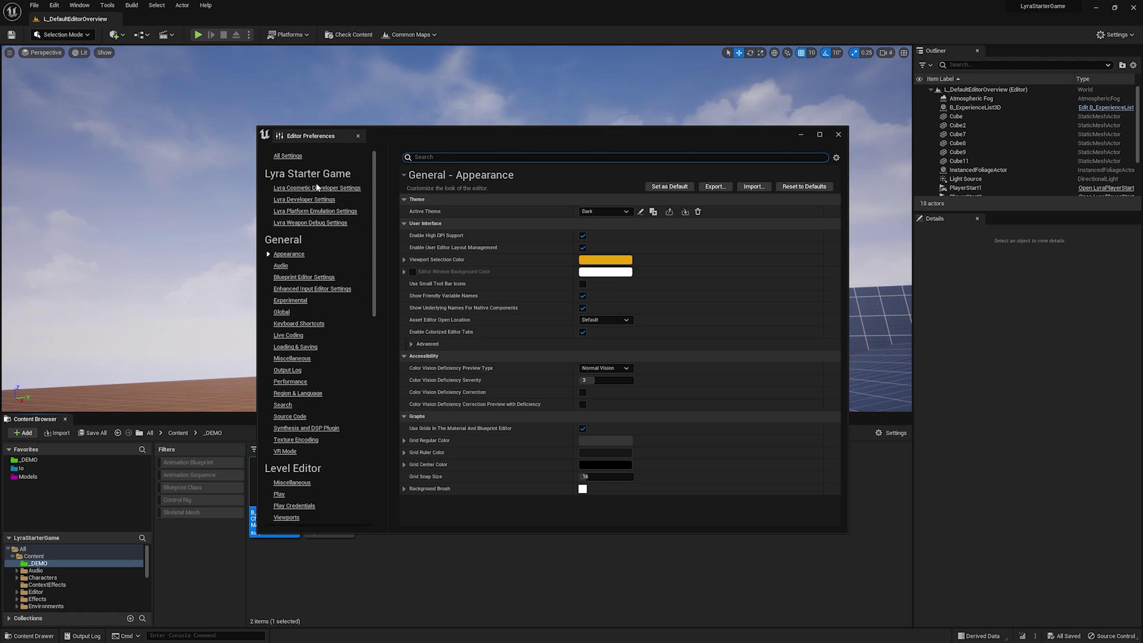
In the Lyra Cosmetic Developer Settings, add a cheat cosmetic character part with B_ModularMale_FULL as its part class.
left_click(330, 189)
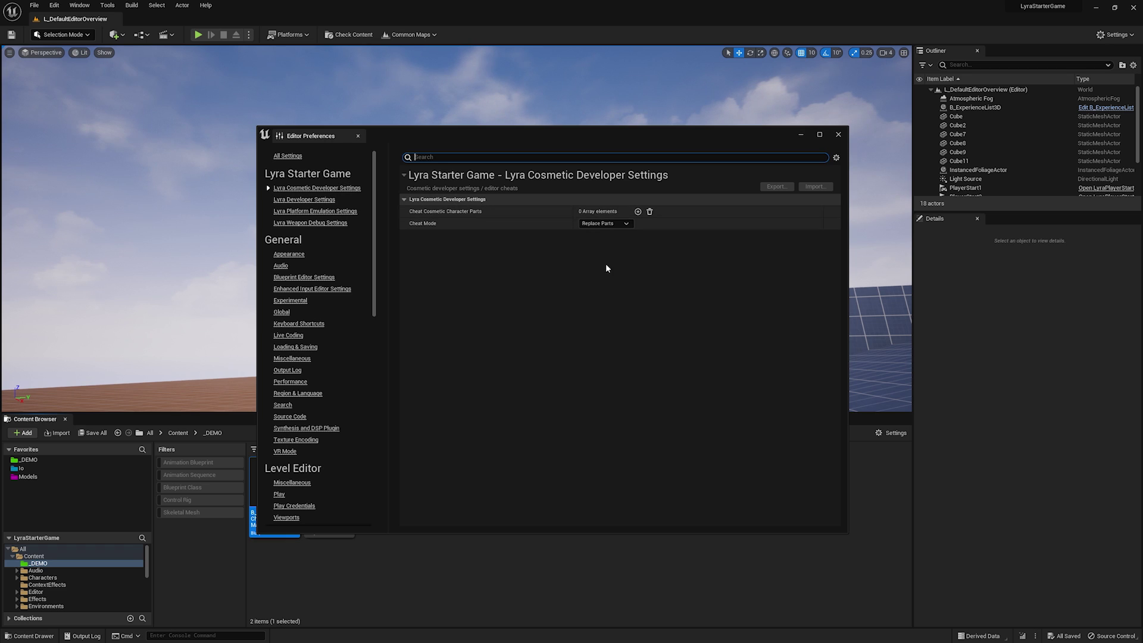
left_click(638, 212)
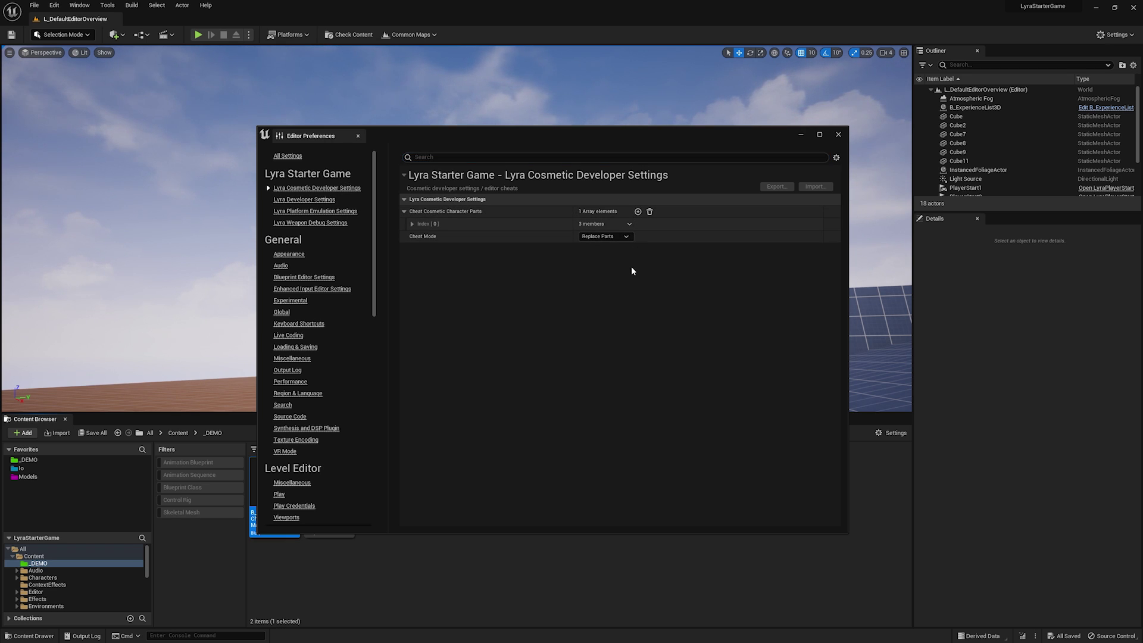
left_click(412, 224)
left_click(612, 237)
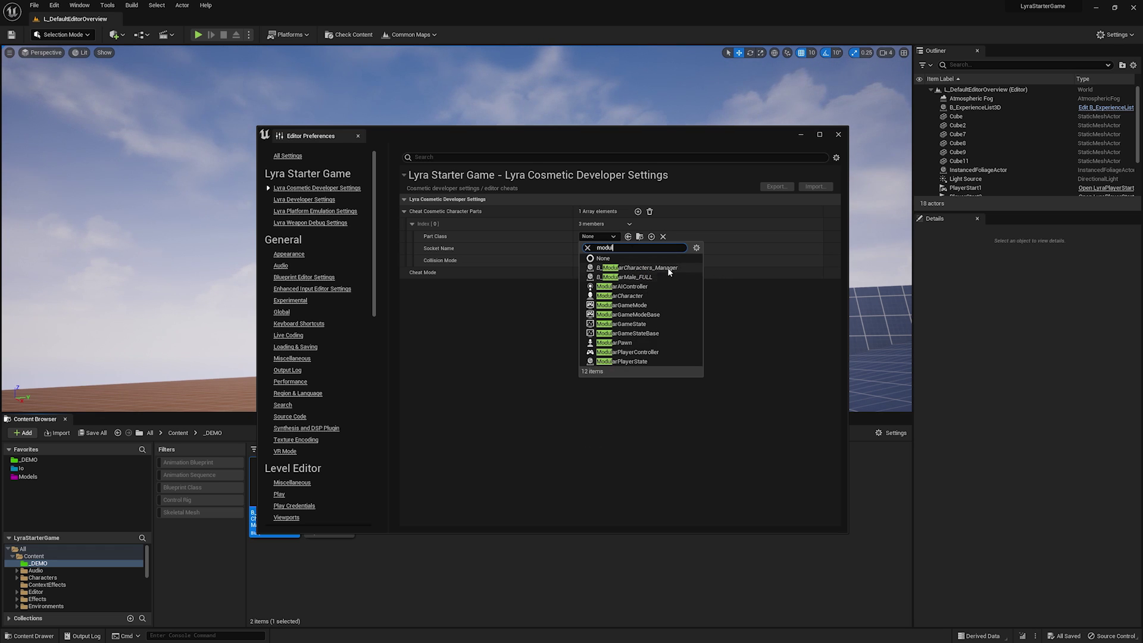
left_click(649, 277)
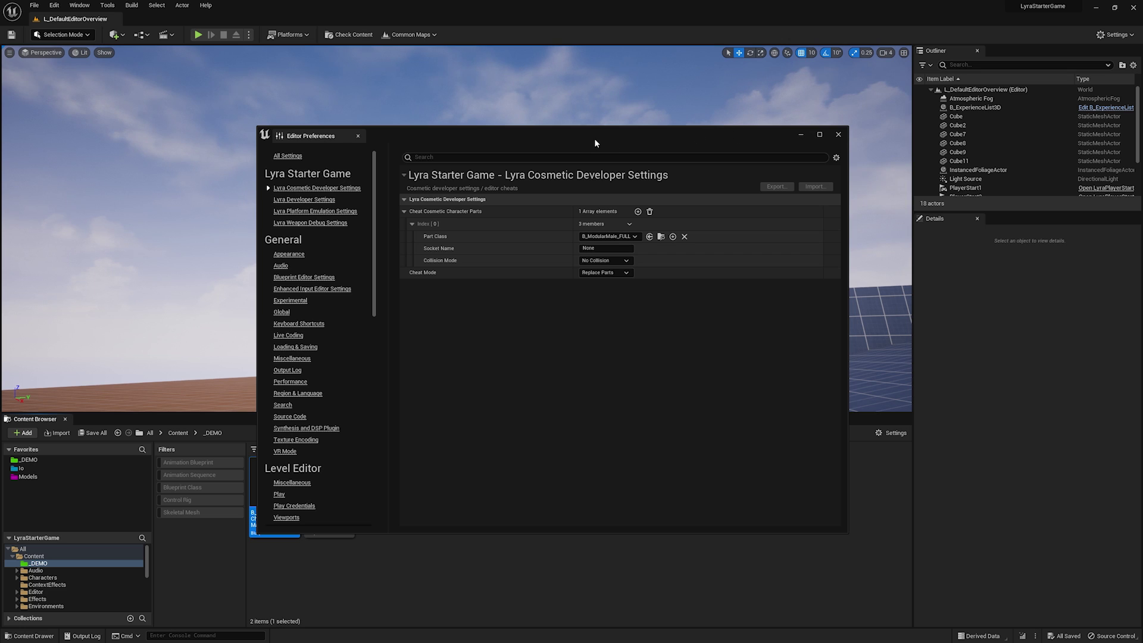
Play-test the level, walk the character around to examine the modular male and the bots, and stop the session.
left_click_drag(414, 135, 616, 147)
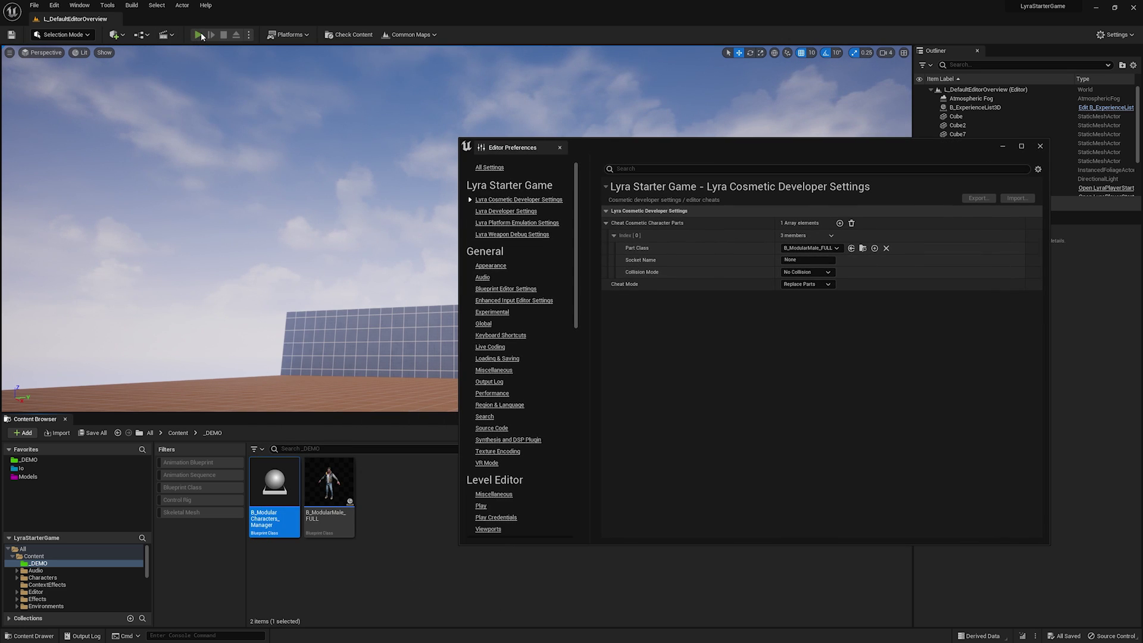
left_click(198, 34)
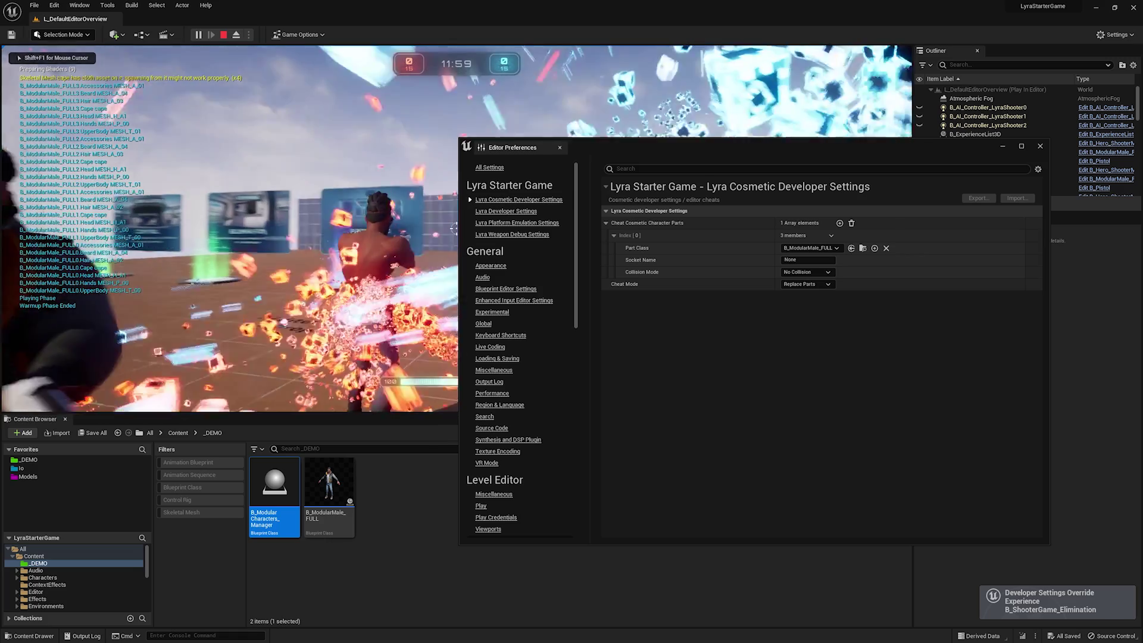
left_click(870, 113)
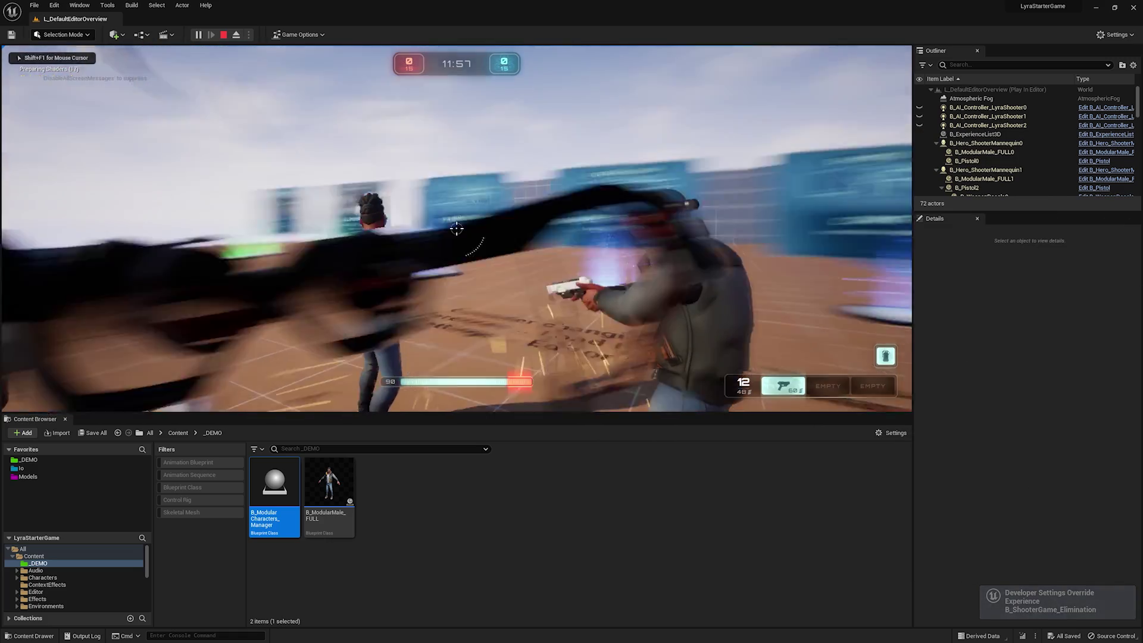
key("w")
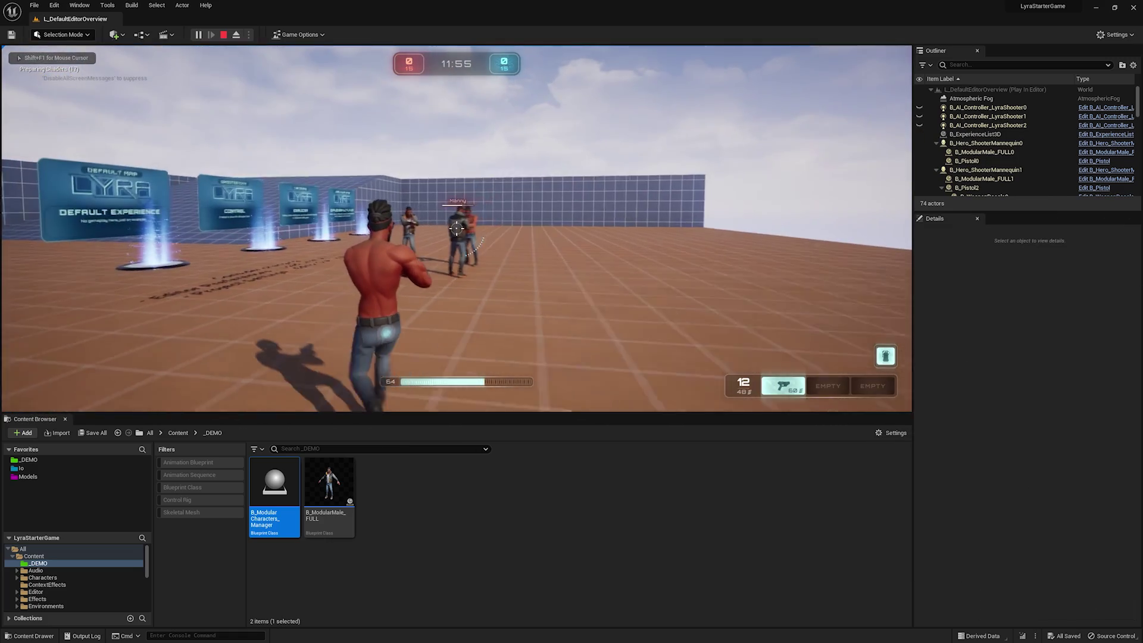
key("w")
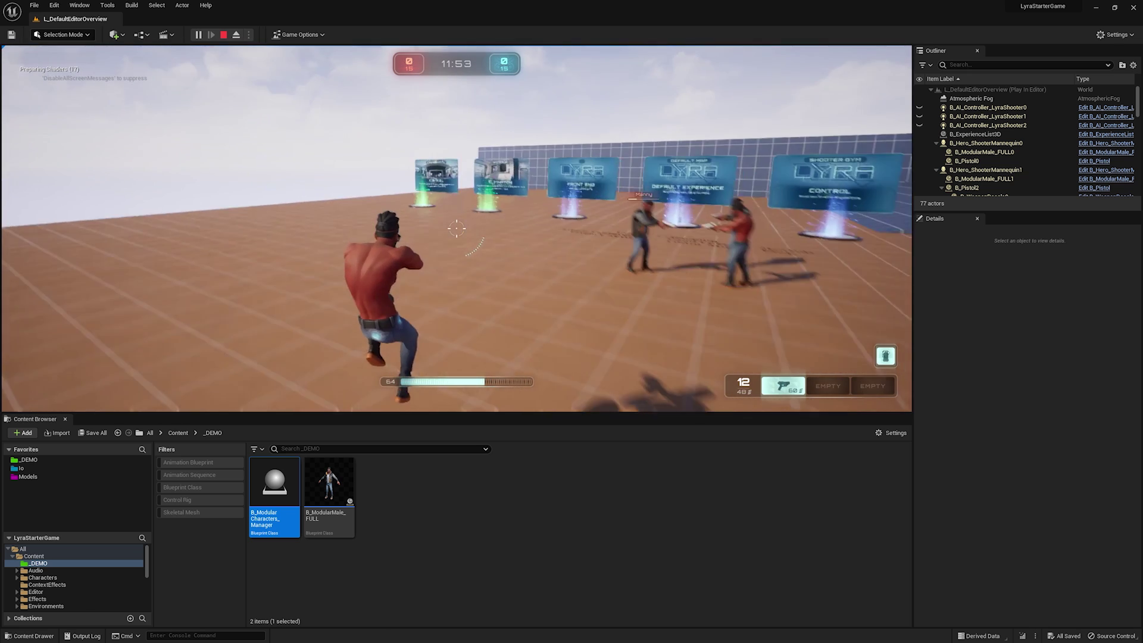
key("w")
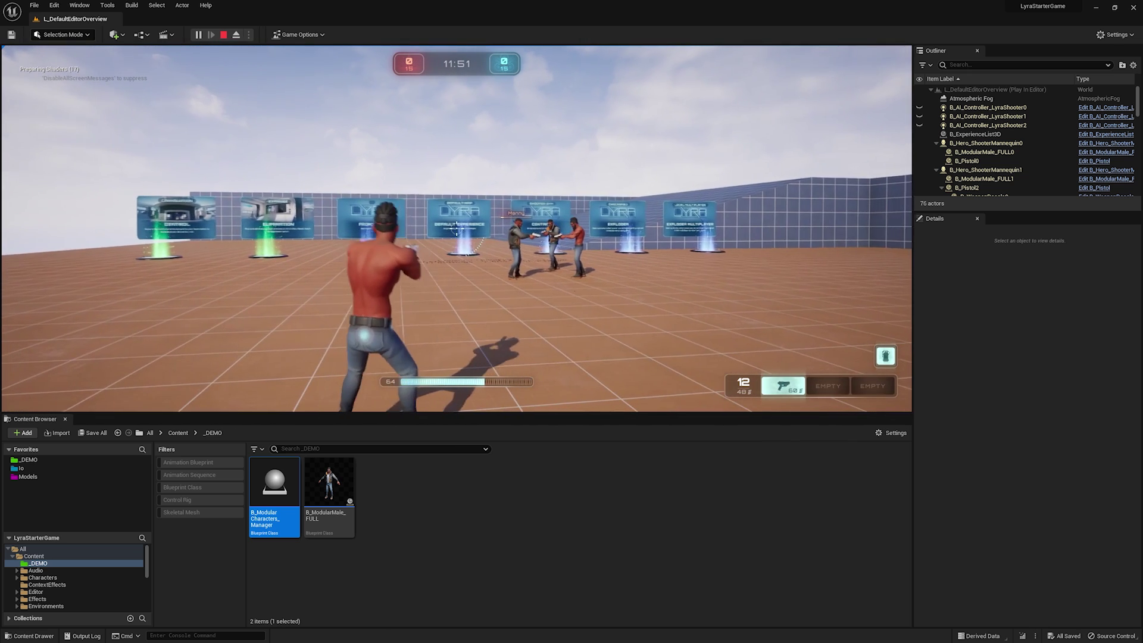
key("w")
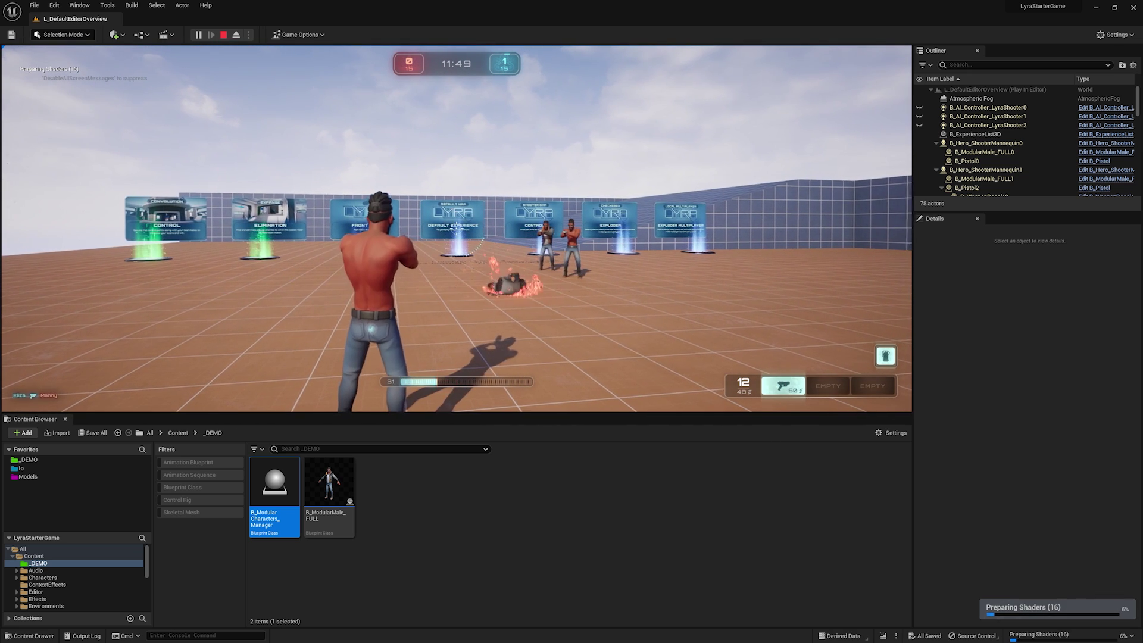
key("Escape")
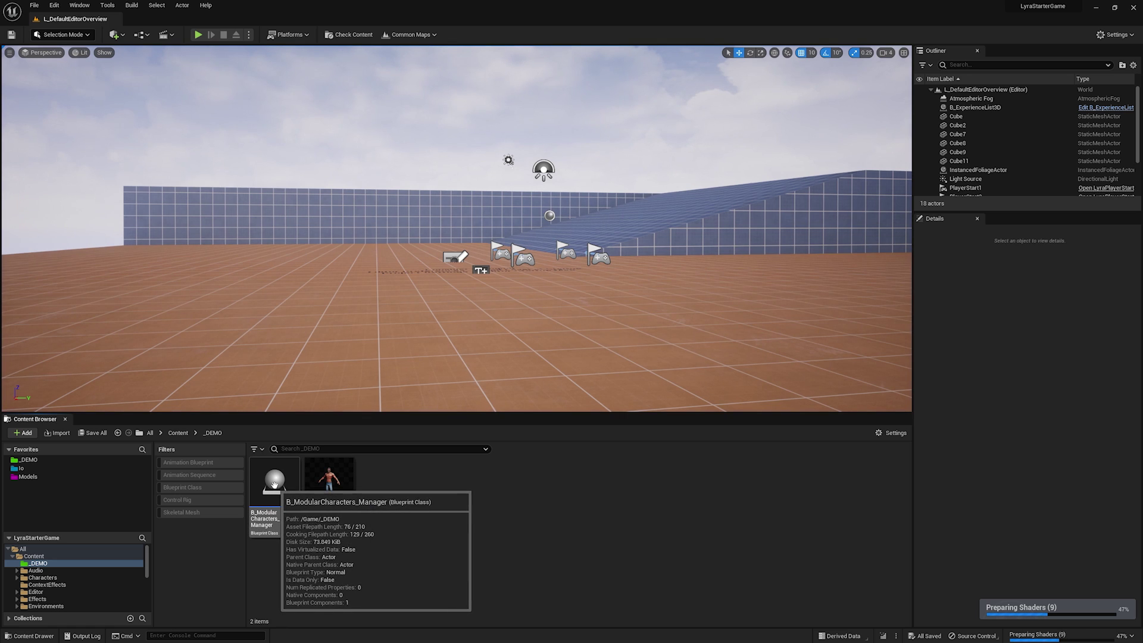
Place B_ModularCharacters_Manager on the level floor at about (-1540, -790, 50) and briefly play-test the level.
left_click_drag(441, 331, 441, 331)
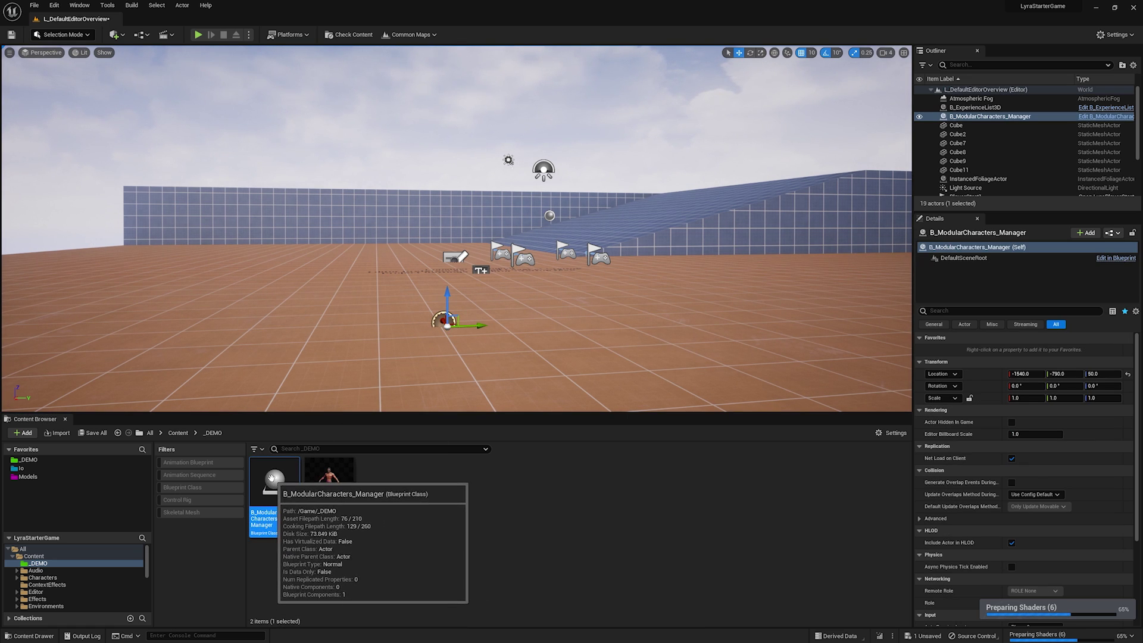
left_click(198, 35)
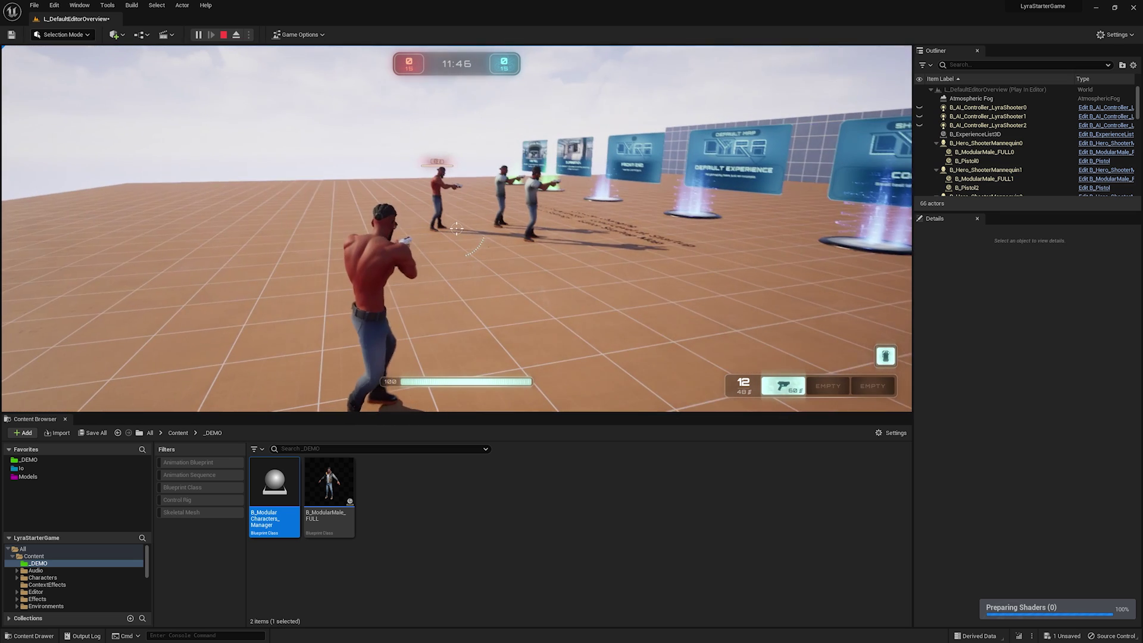
key("Escape")
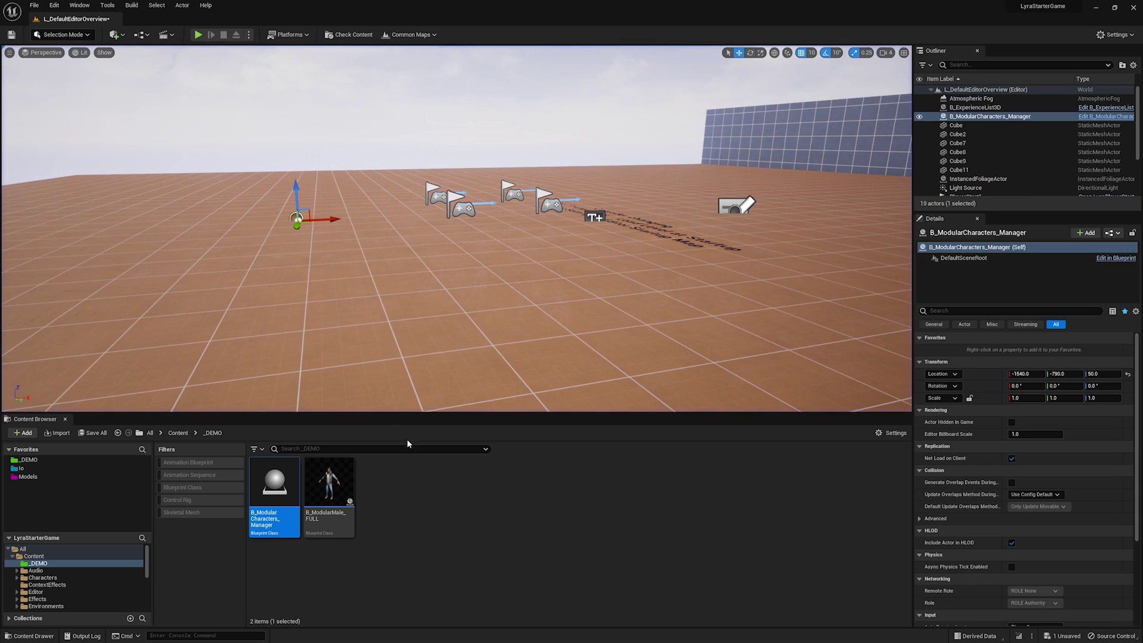
Create a blueprint class with Actor as its parent in the _DEMO folder and name it B_ModularCharacter.
left_click(438, 502)
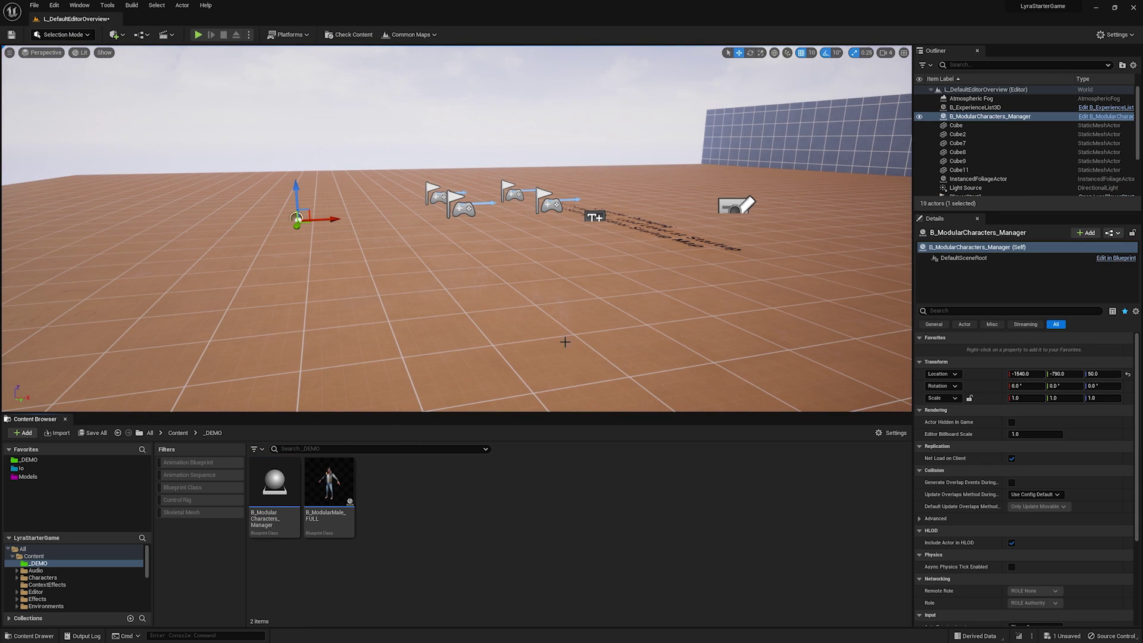
right_click(409, 494)
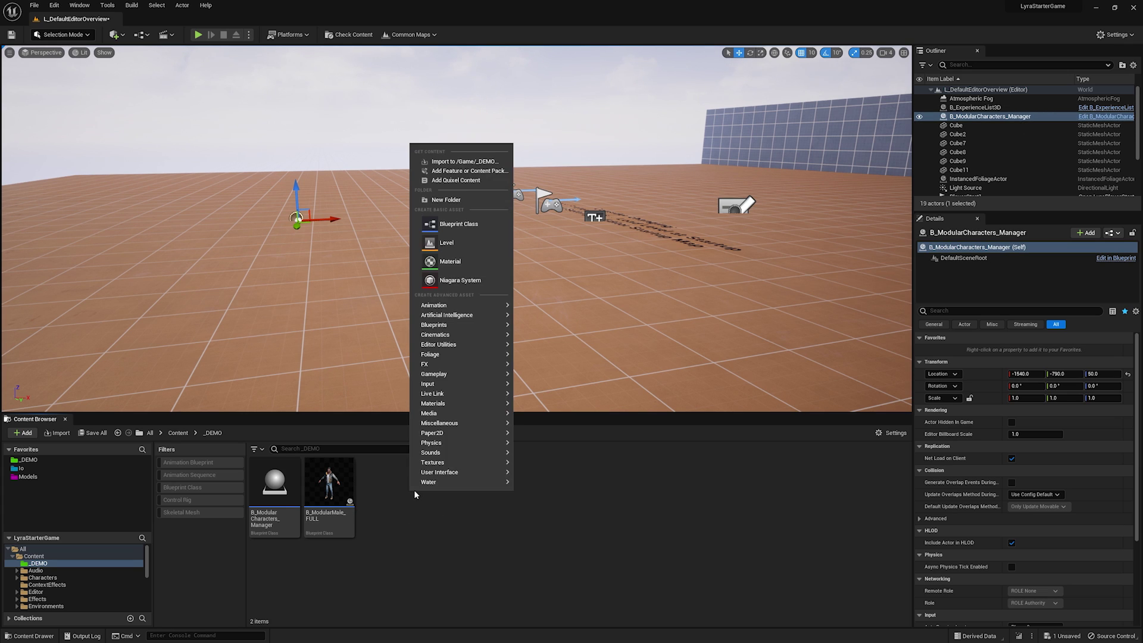
left_click(446, 226)
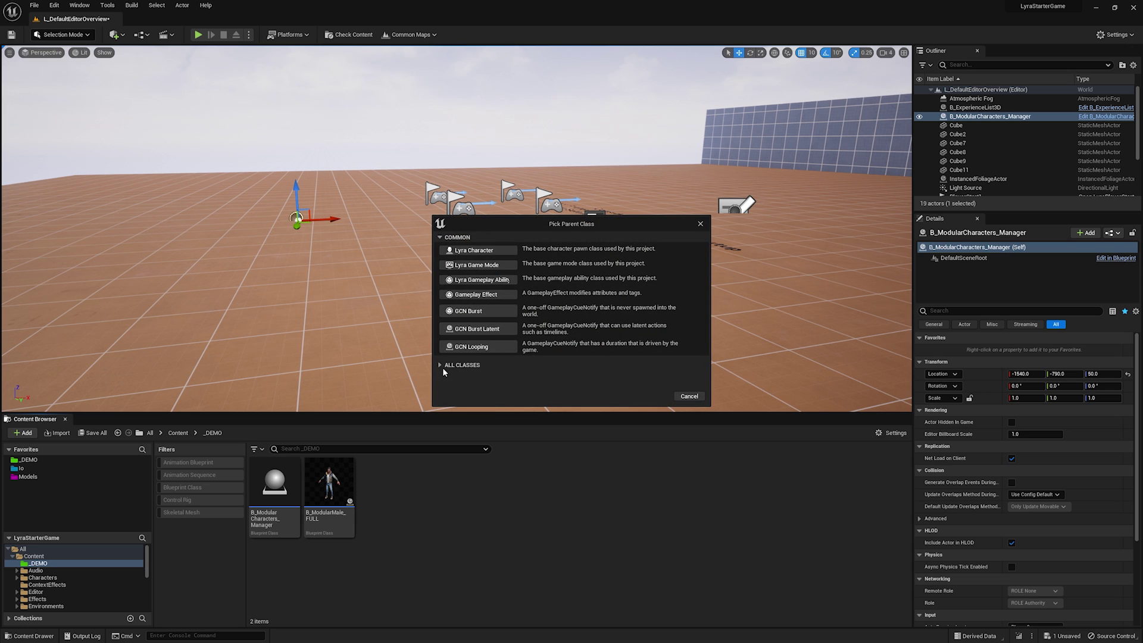
left_click(444, 368)
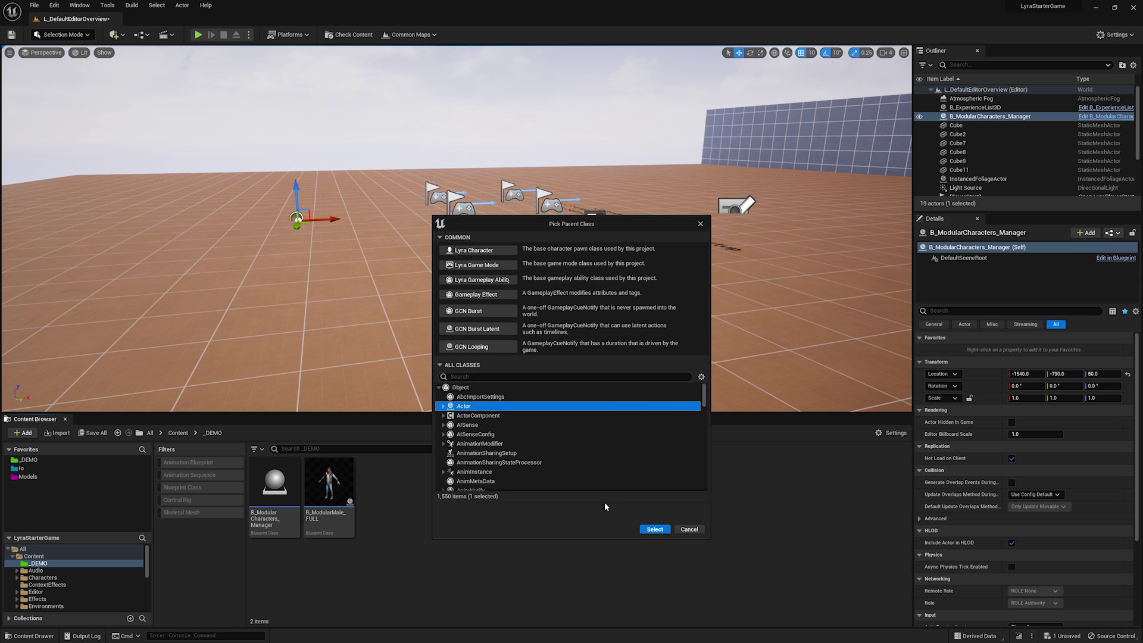
left_click(654, 529)
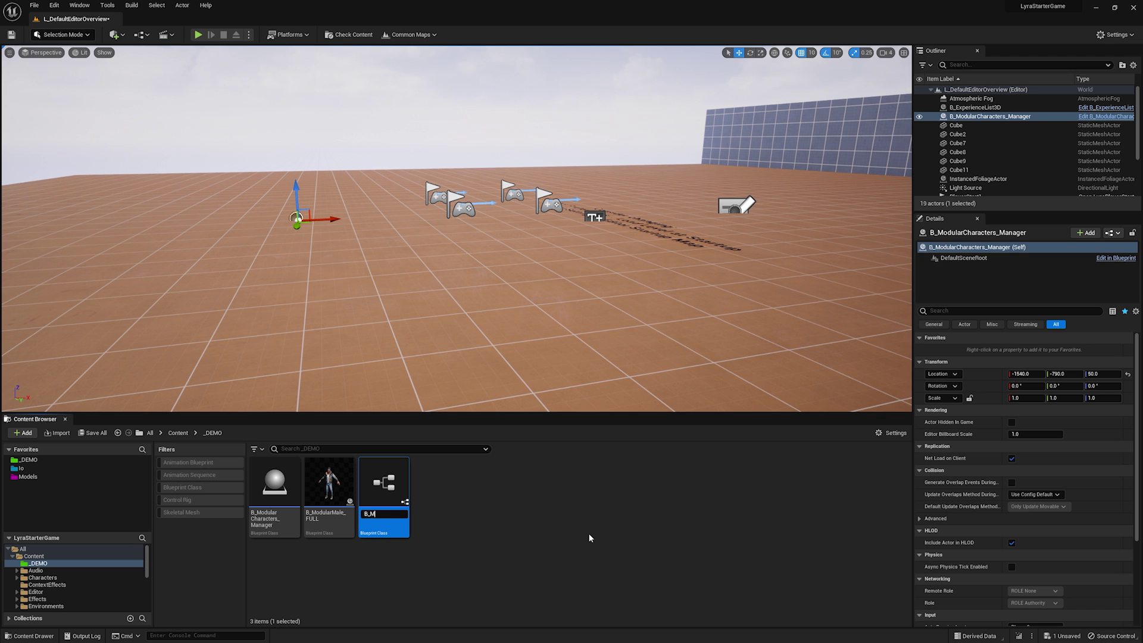
type("B_ModularCharacter")
key("Return")
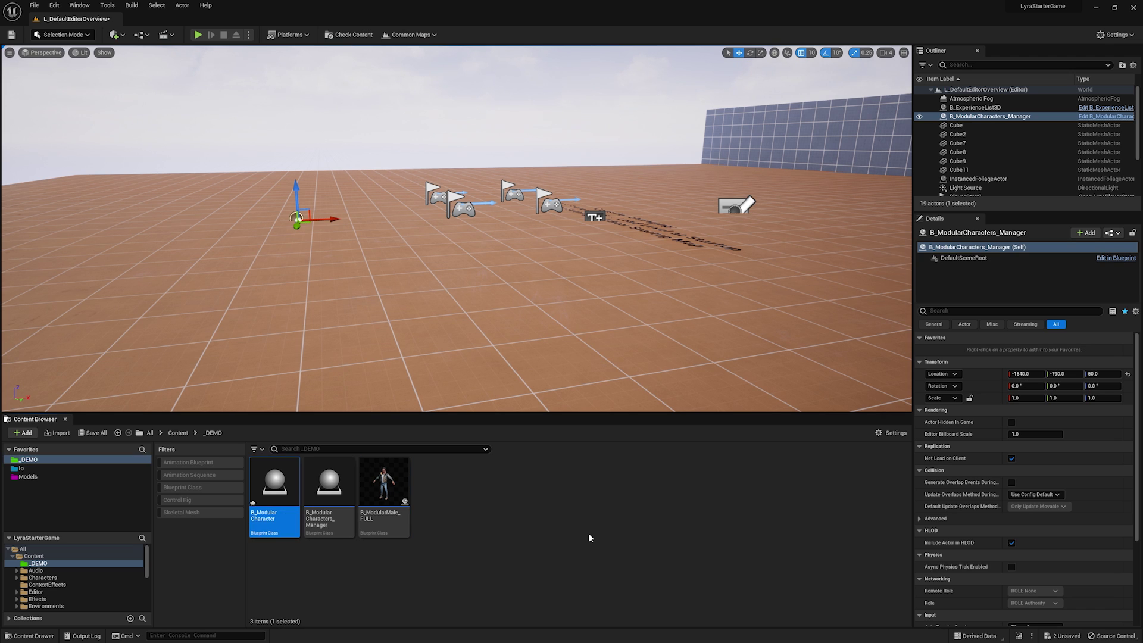
Open the B_ModularCharacter blueprint for editing and browse to the SCK_Casual01/Models content folder.
double_click(269, 477)
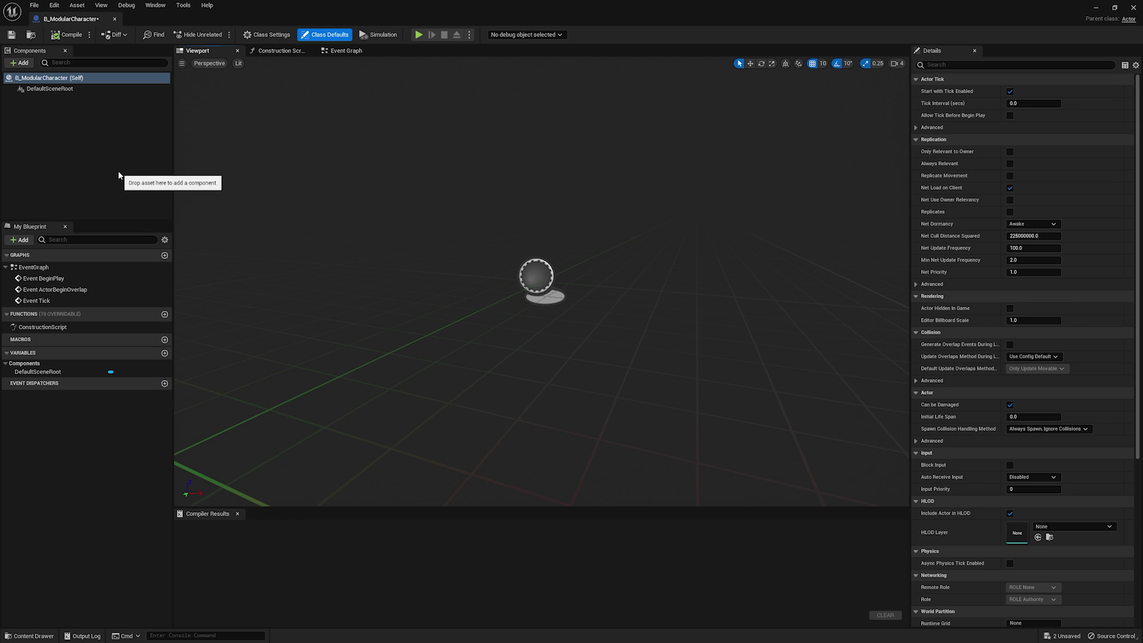
left_click(32, 636)
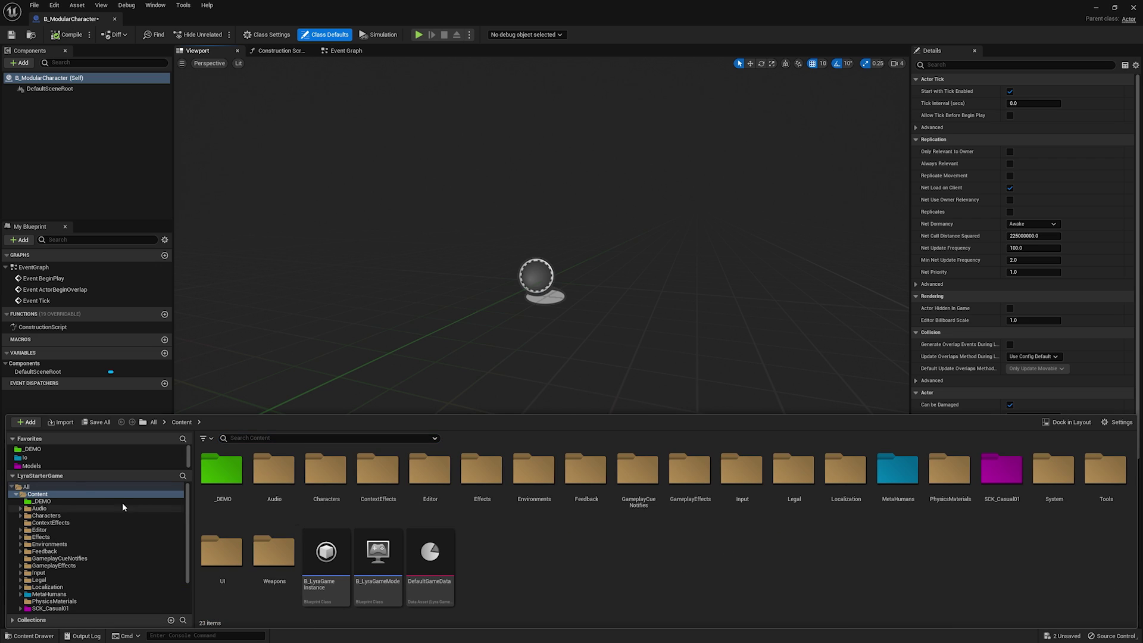
double_click(1003, 487)
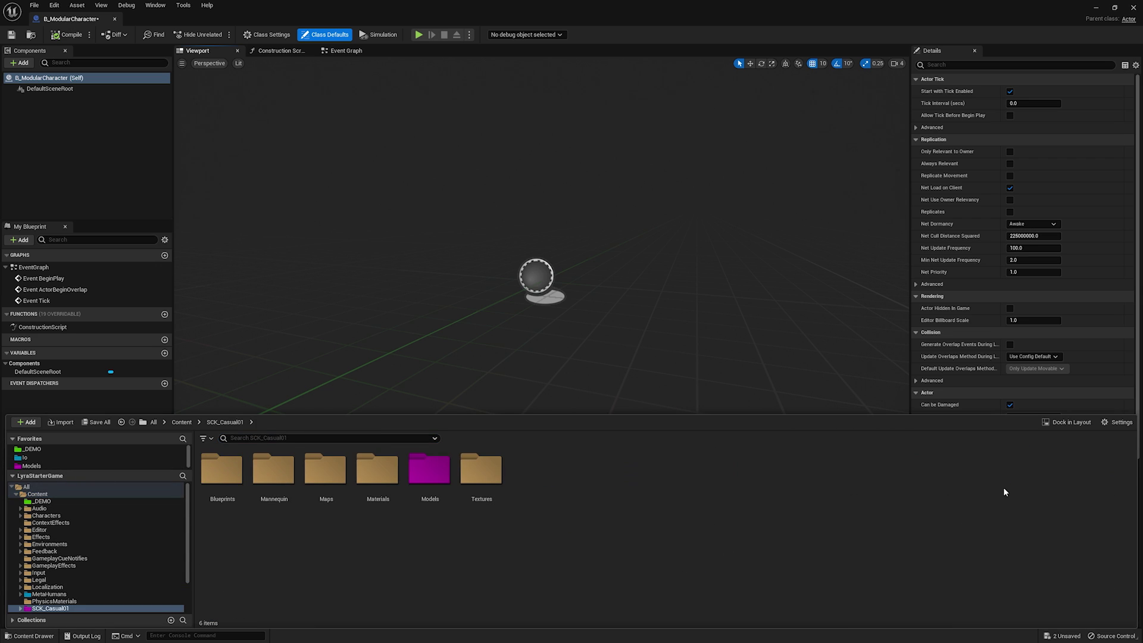
double_click(429, 471)
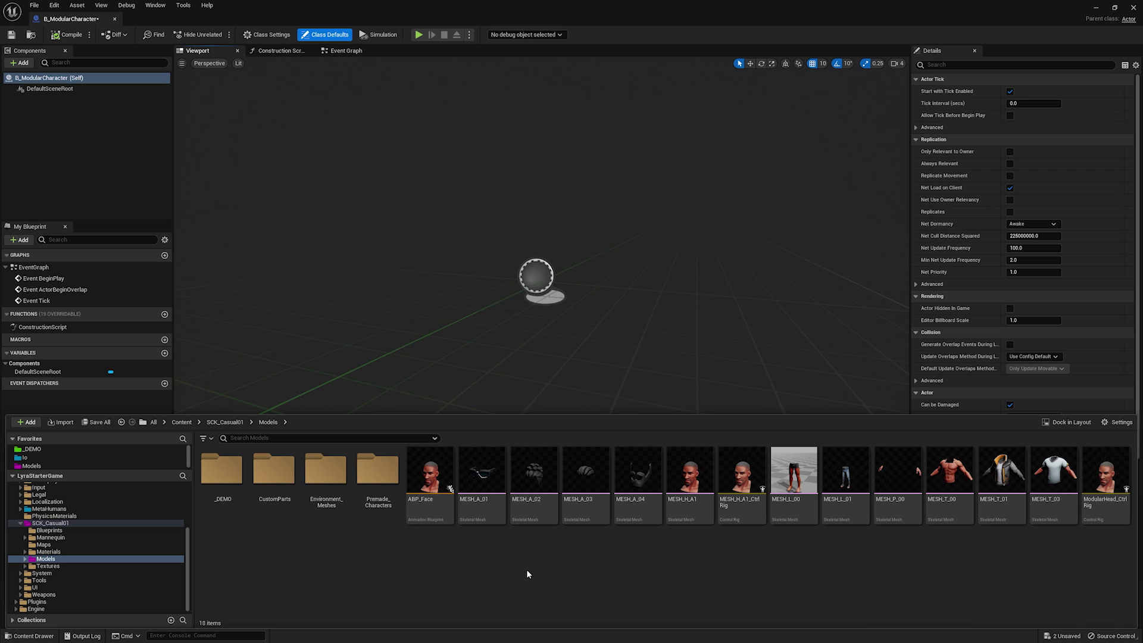
Add MESH_A_01, MESH_A_02, MESH_A_04, MESH_H_A1, MESH_L_01, MESH_P_00 and MESH_T_03 to the blueprint as skeletal mesh components.
left_click(481, 473)
left_click(529, 478, "ctrl")
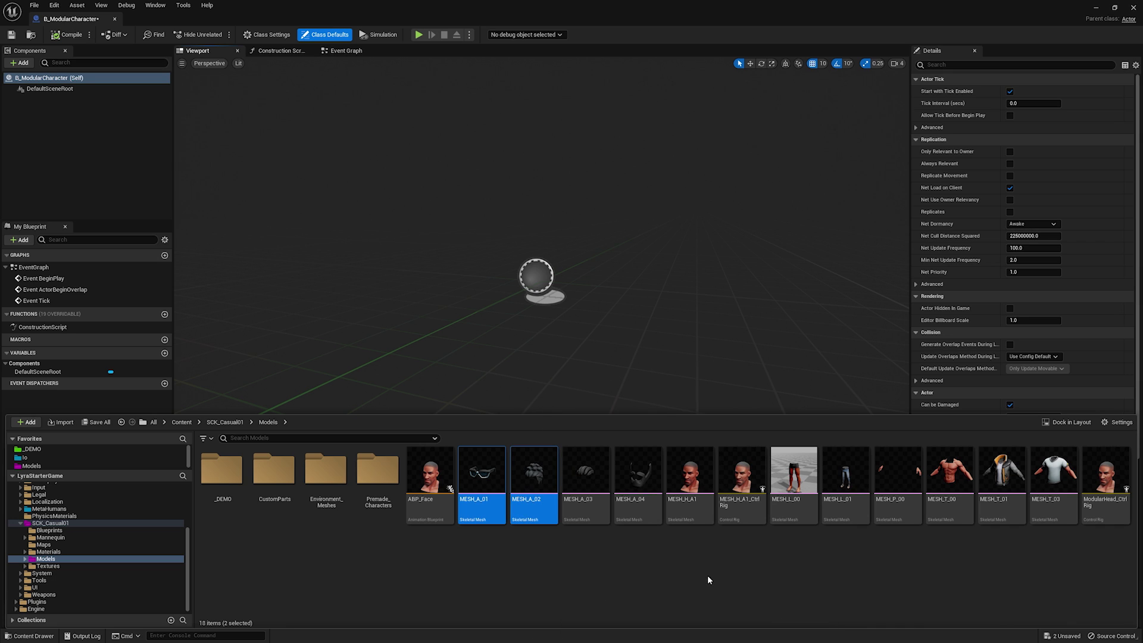
left_click(637, 482, "ctrl")
left_click(689, 482, "ctrl")
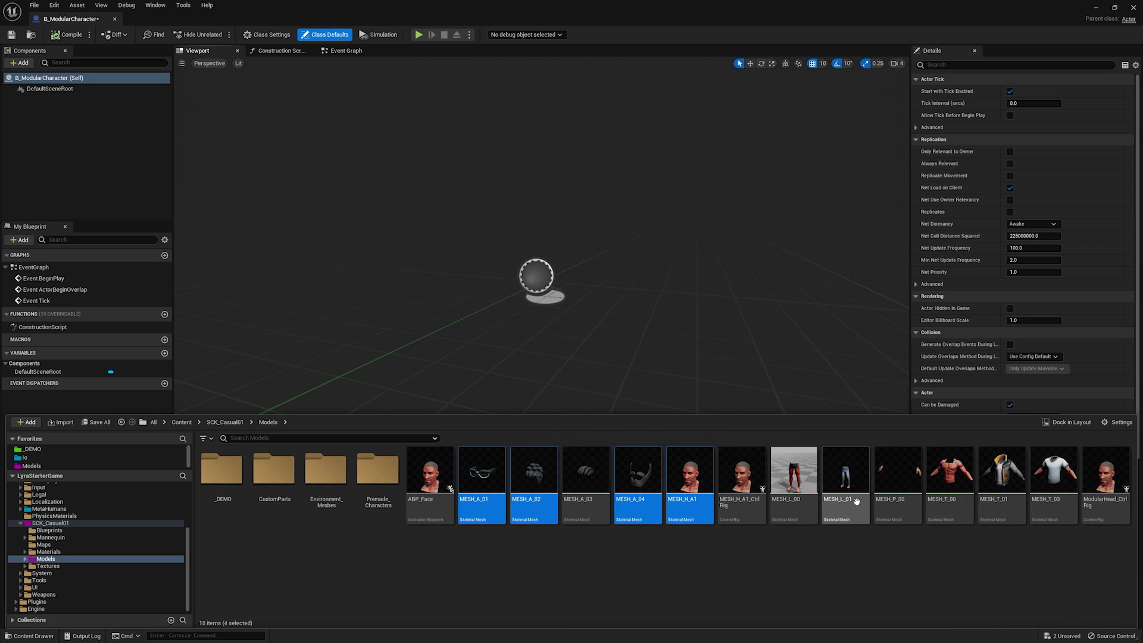
left_click(845, 479, "ctrl")
left_click(907, 508, "ctrl")
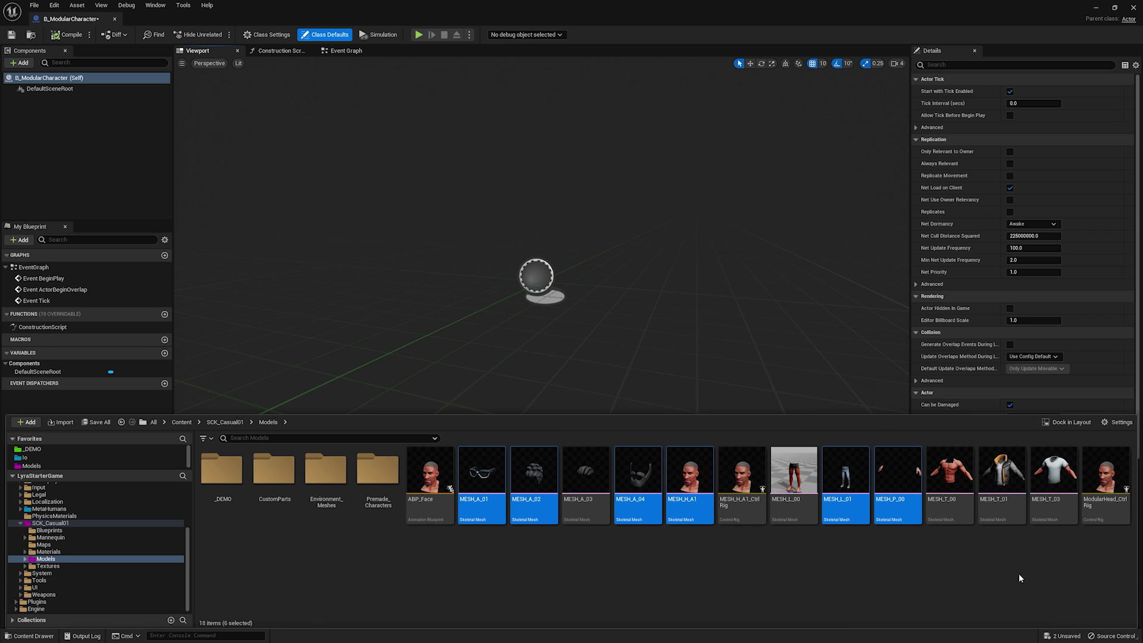
left_click(1054, 506, "ctrl")
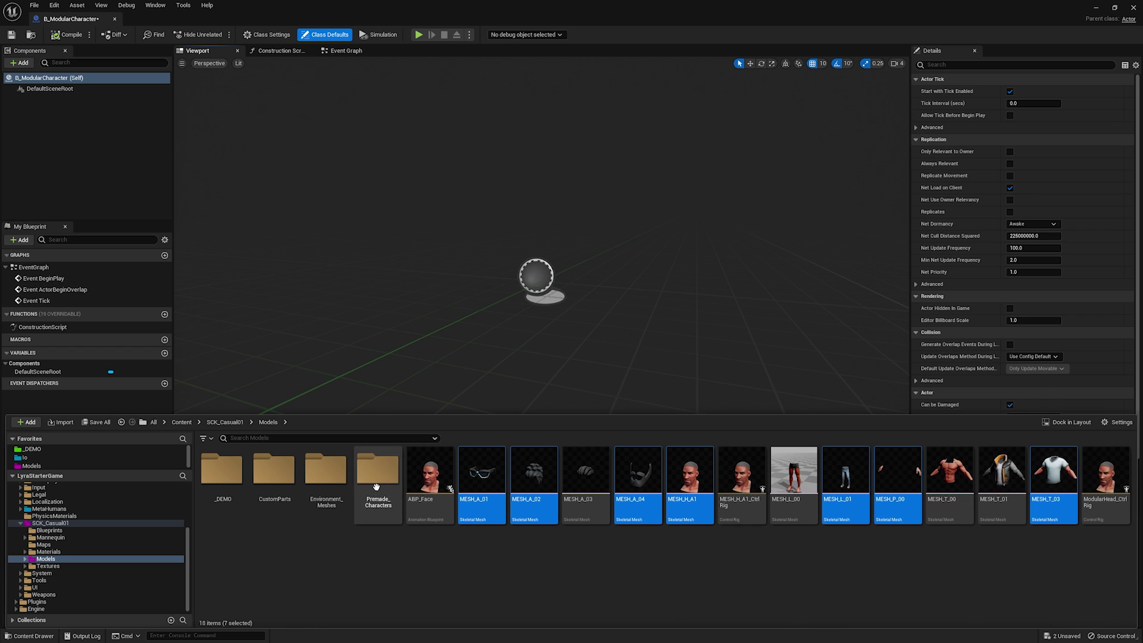
left_click_drag(488, 475, 73, 145)
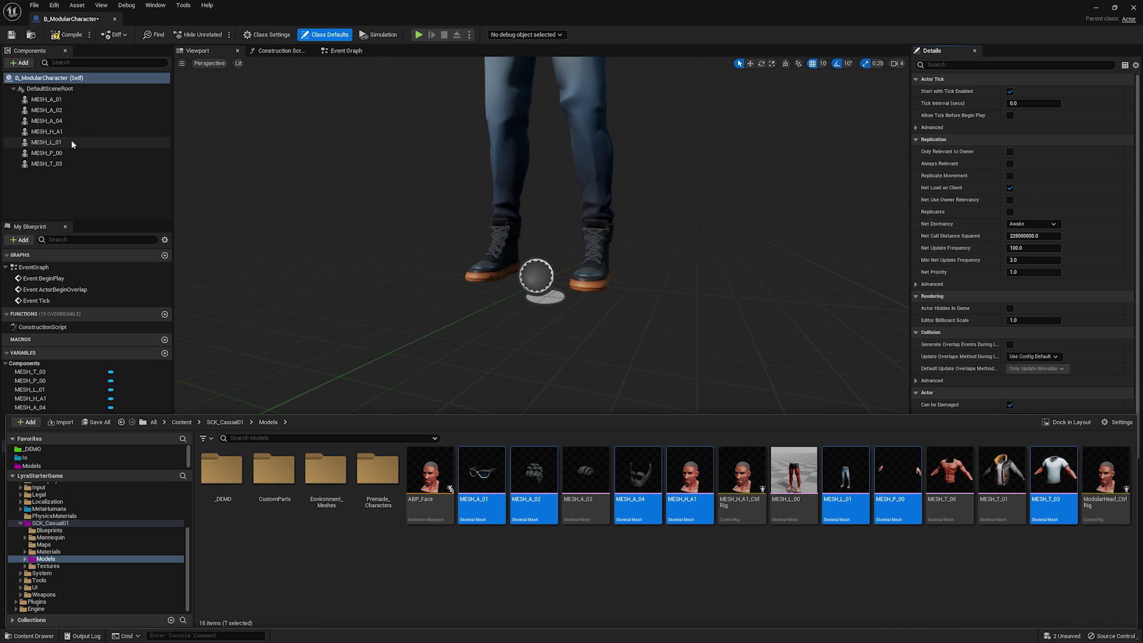
Frame the assembled character in the viewport and select its legs mesh, MESH_L_01, to examine its properties.
left_click(542, 203)
key("f")
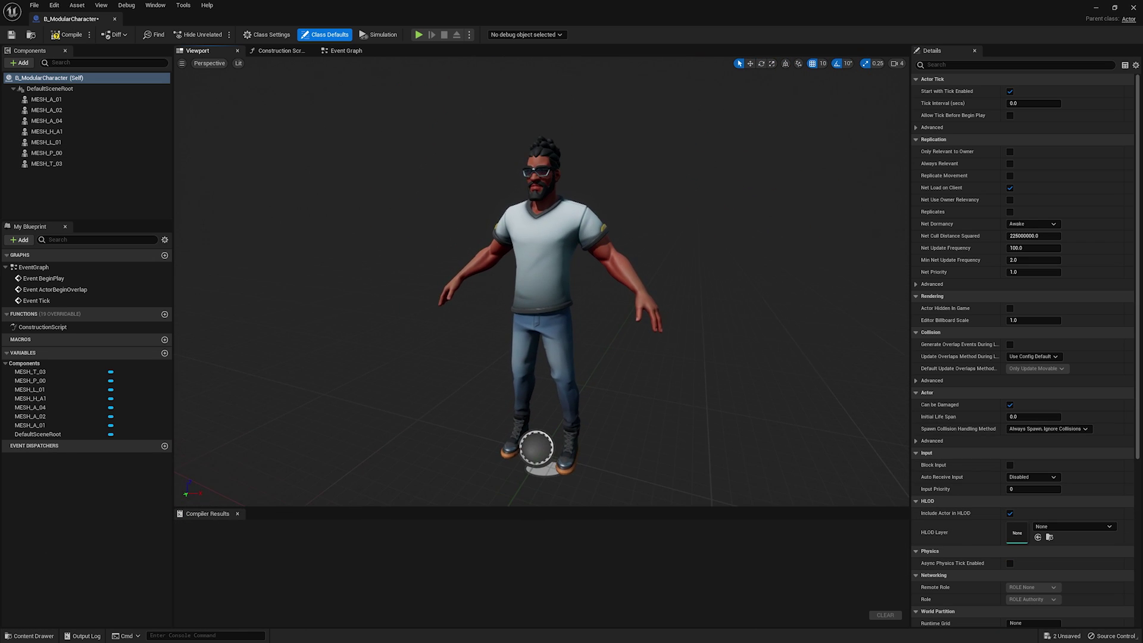
right_click_drag(655, 221, 664, 230)
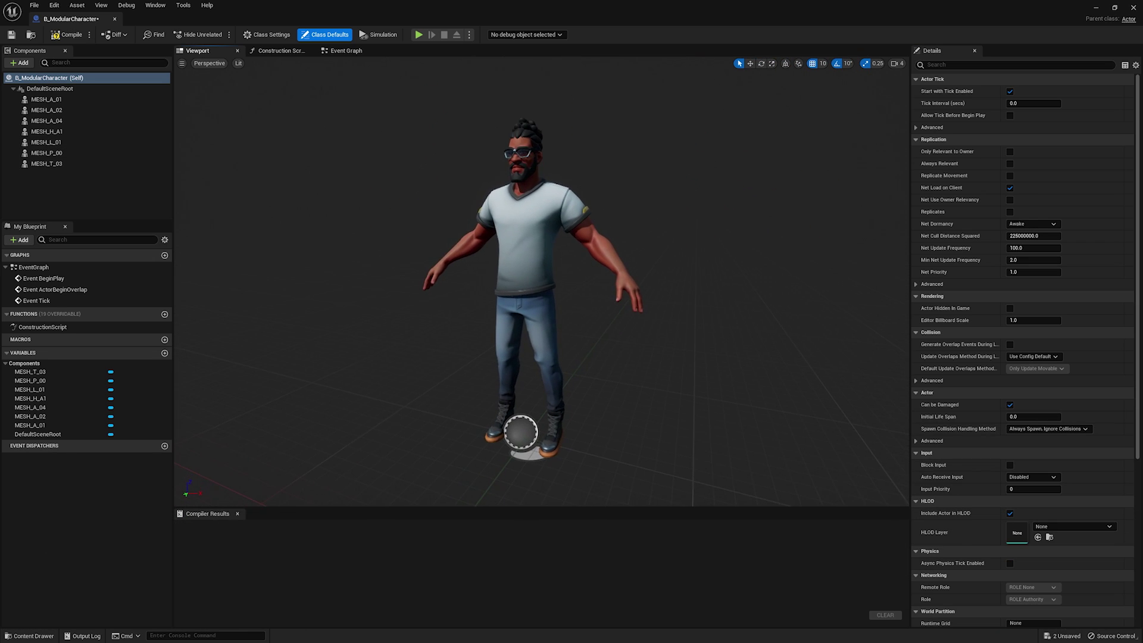
left_click(74, 99)
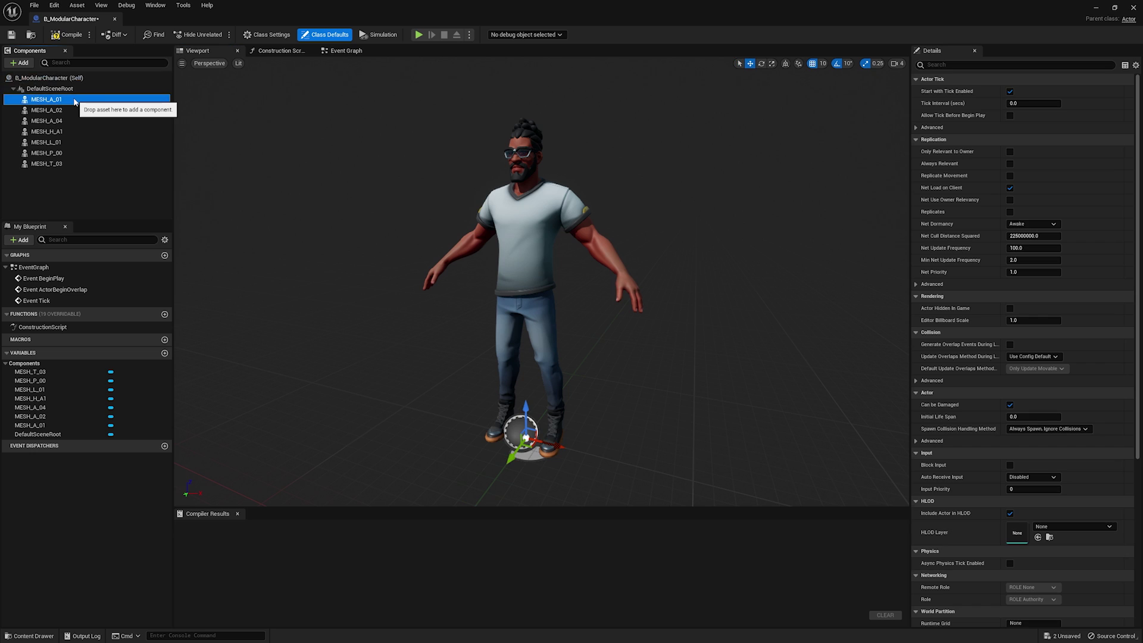
left_click(68, 177)
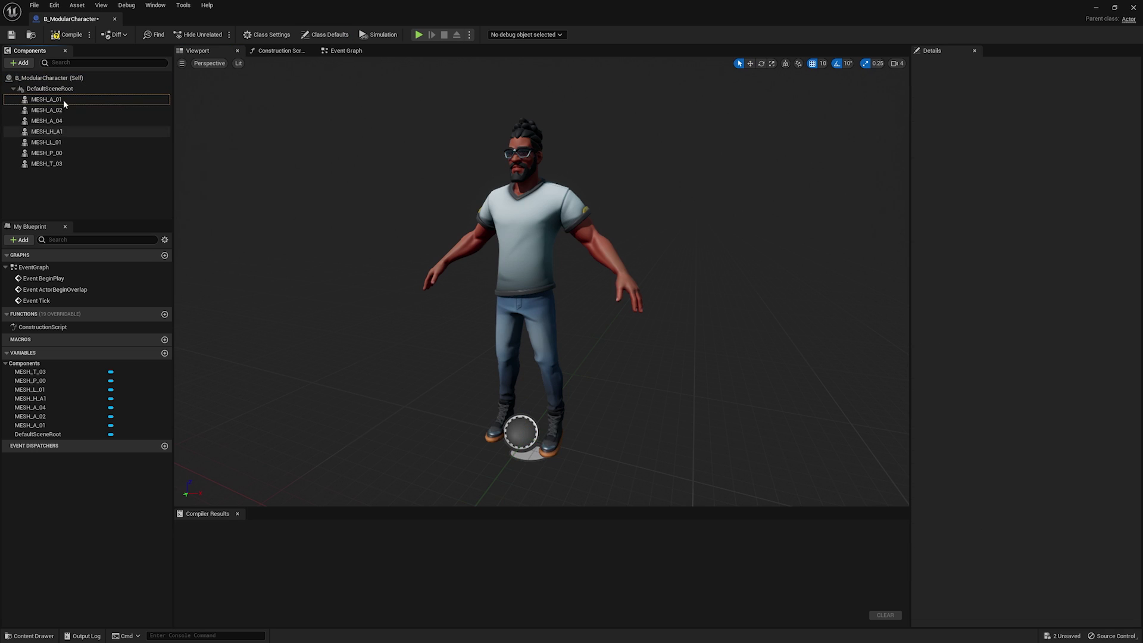
left_click(537, 307)
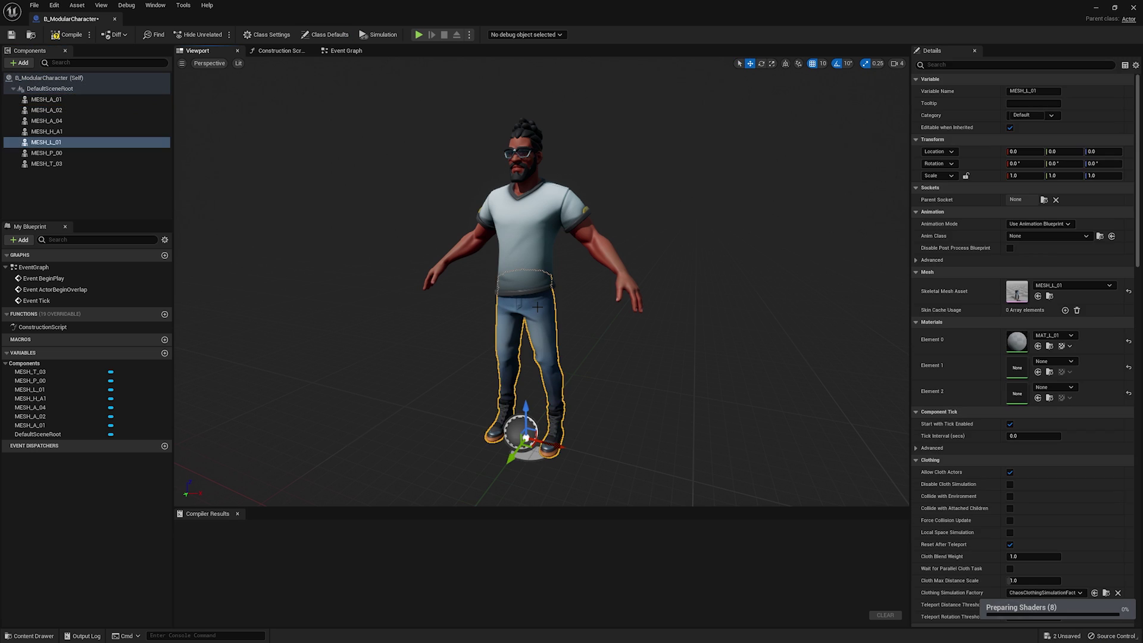
Set the legs mesh MESH_L_01 to use an animation asset, assign the ThirdPersonIdle sequence to it, and compile the blueprint.
mouse_move(647, 364)
left_mouse_down()
mouse_move(756, 365)
mouse_move(652, 365)
left_mouse_up()
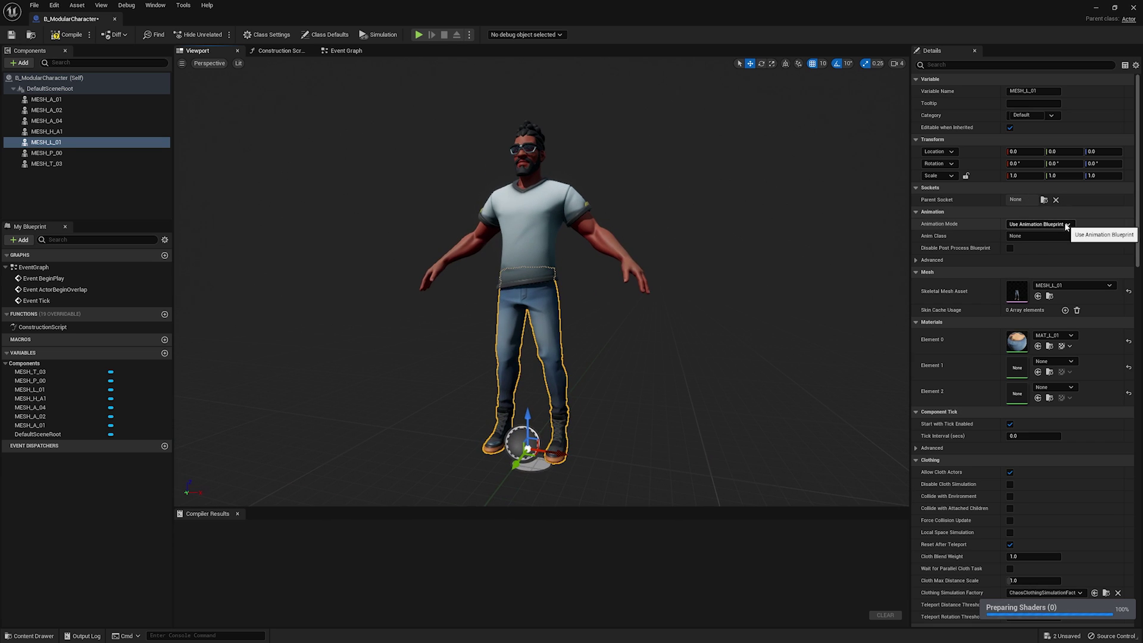
left_click(1047, 224)
left_click(1054, 242)
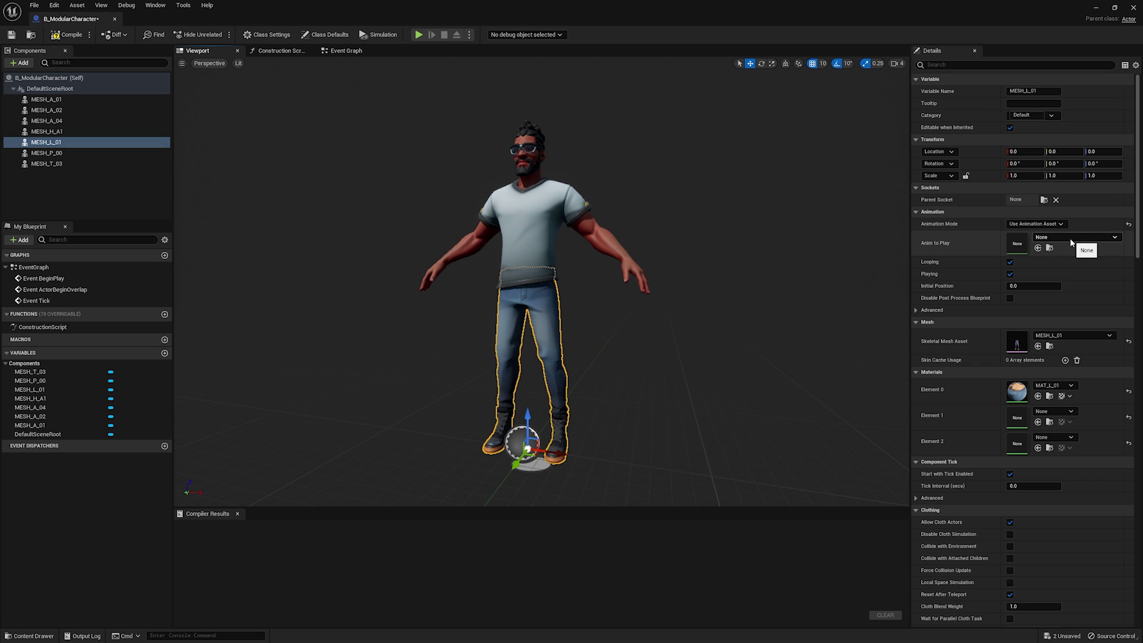
left_click(1070, 239)
type("idle")
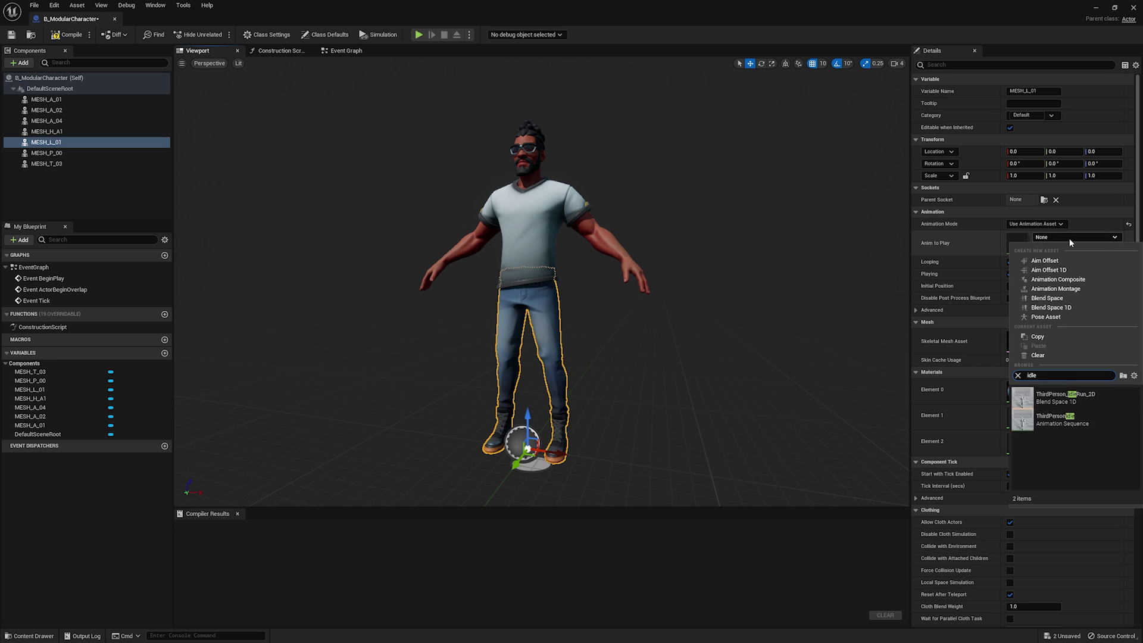
left_click(1067, 421)
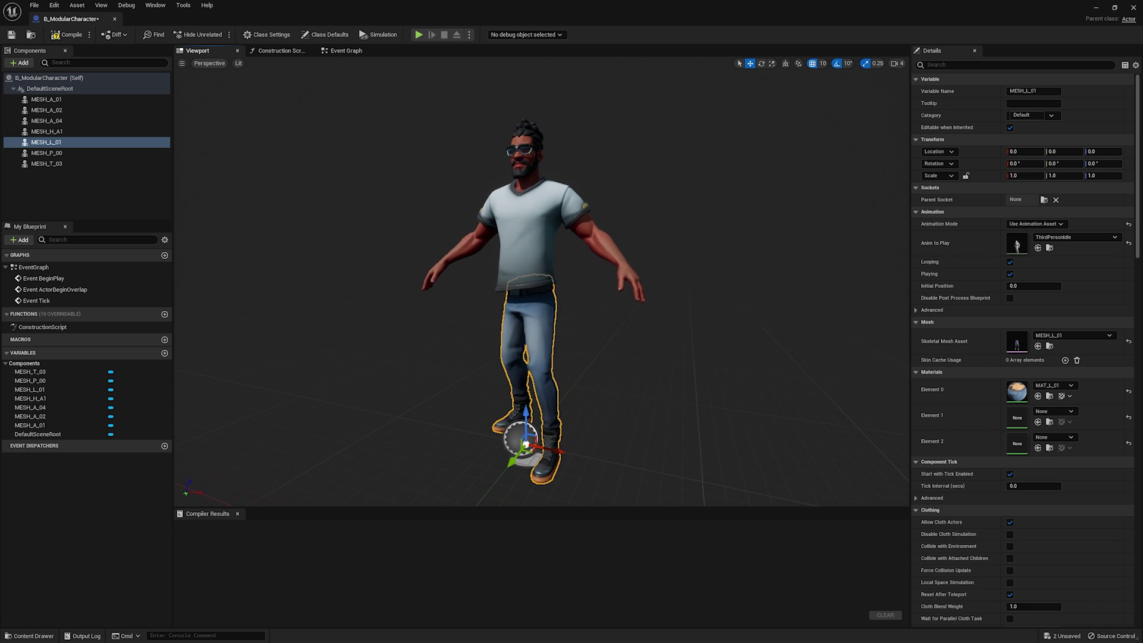
left_click(67, 35)
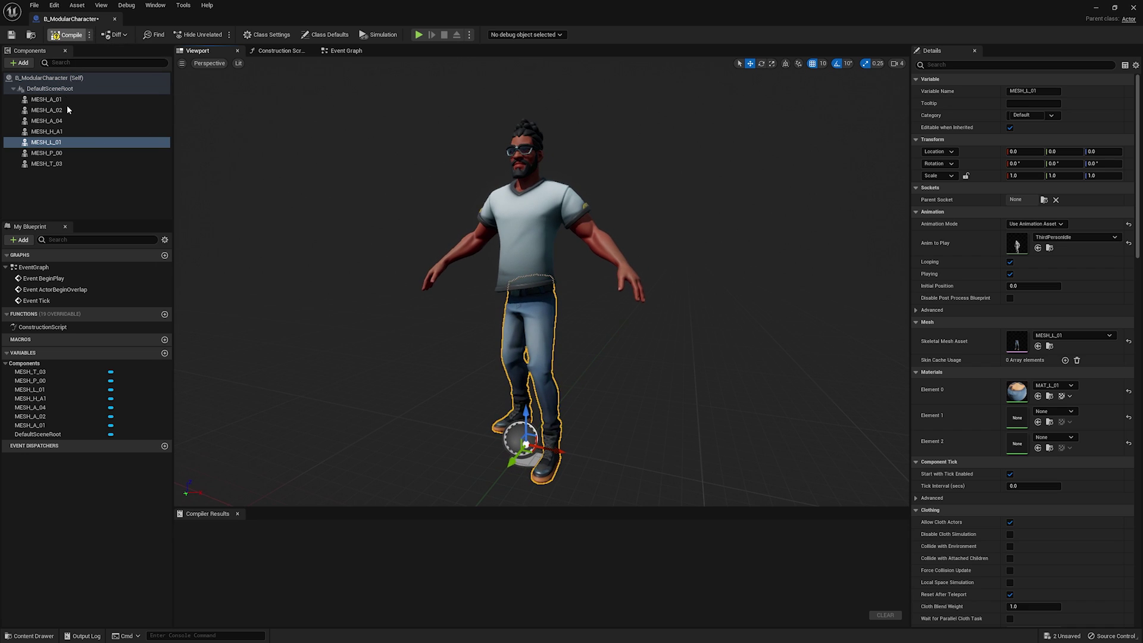
left_click(66, 182)
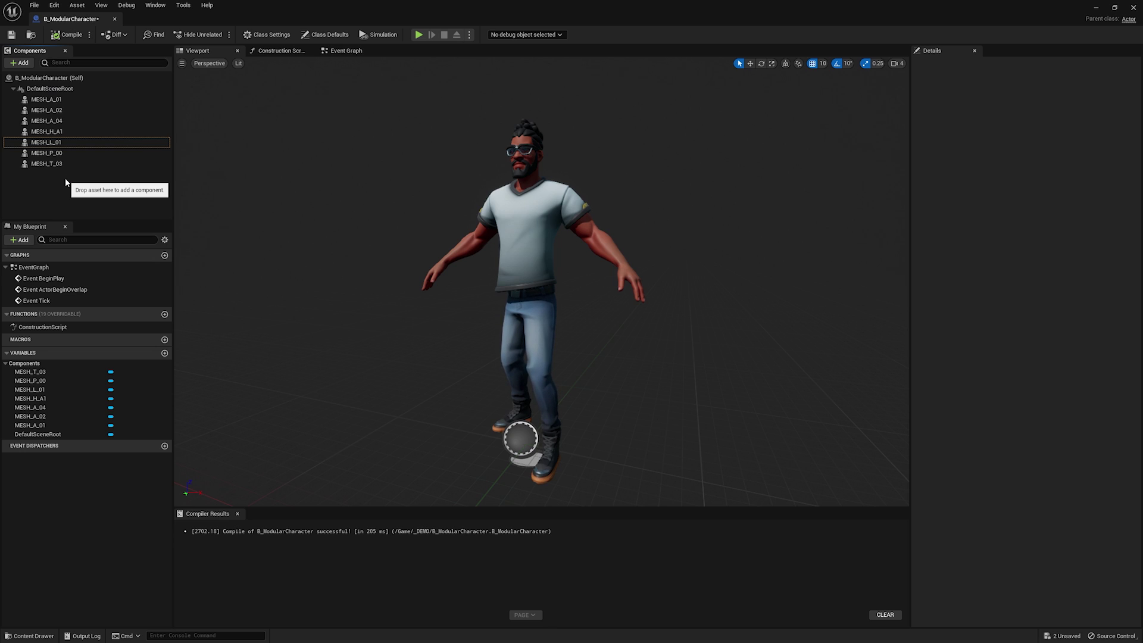
Preview the ThirdPersonIdle animation assigned to the legs mesh, and reset the mesh's animation mode to Use Animation Blueprint.
left_click(65, 142)
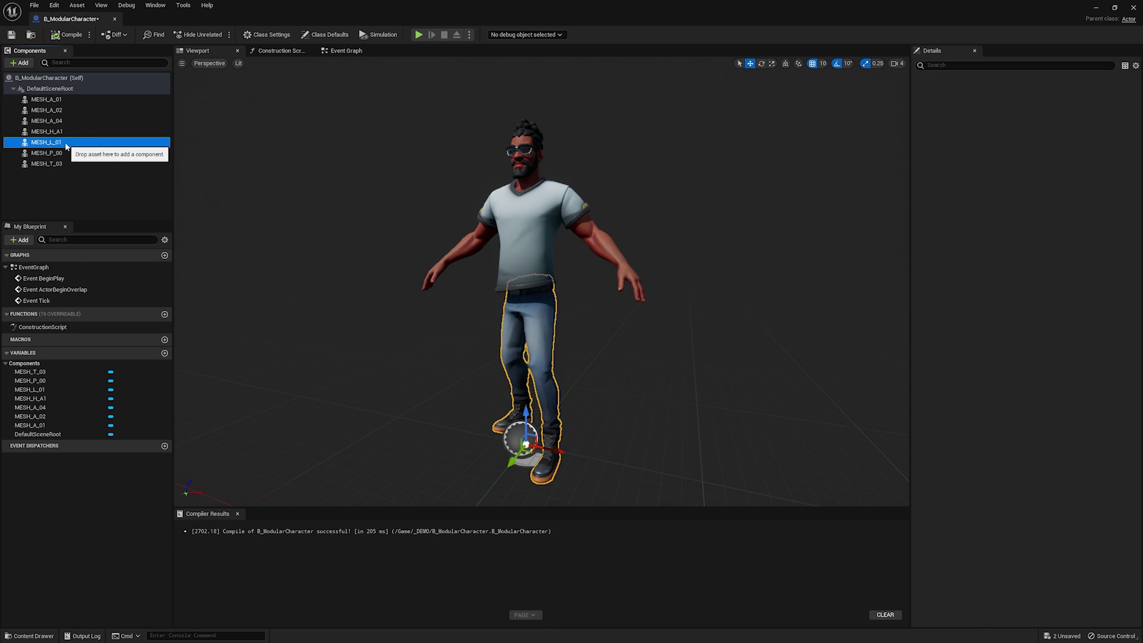
left_click(1017, 244)
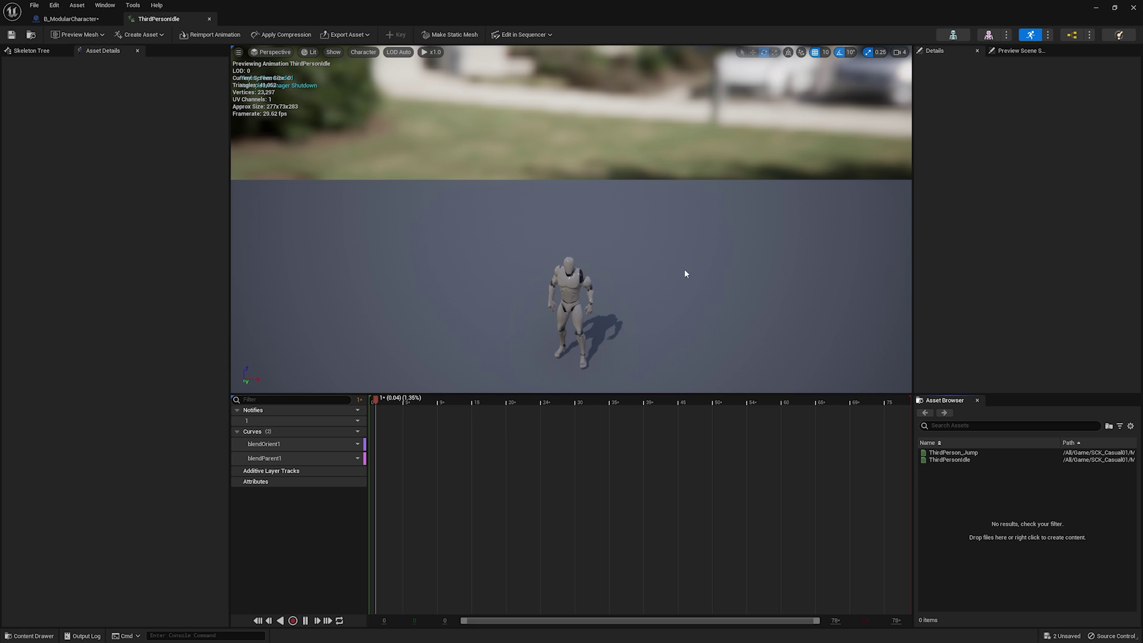
left_click(209, 20)
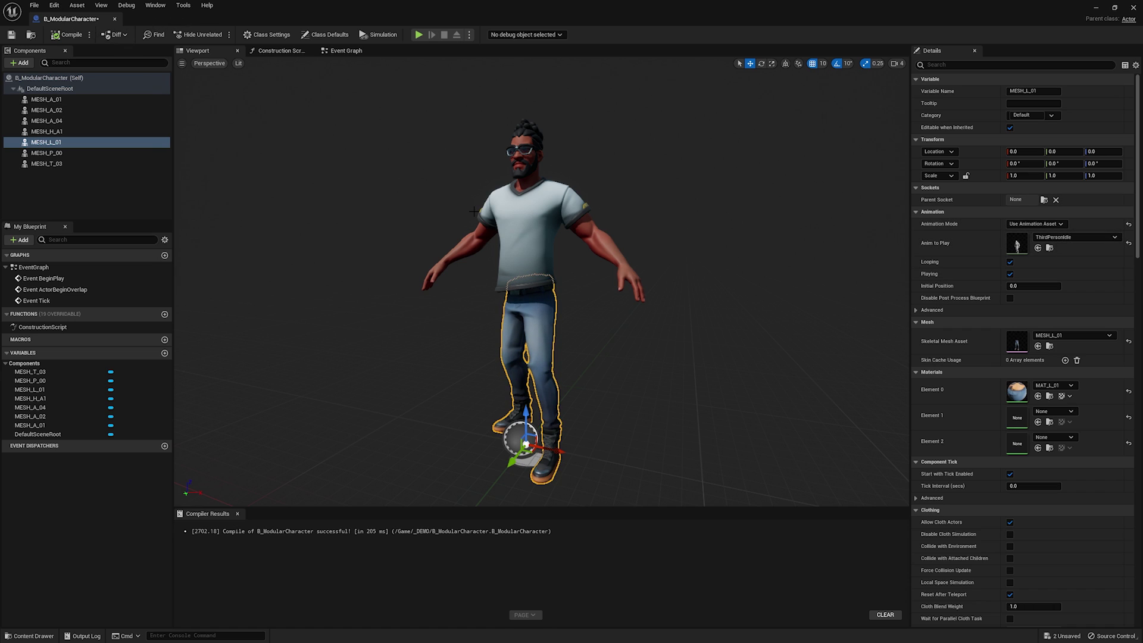
right_click_drag(649, 325, 659, 340)
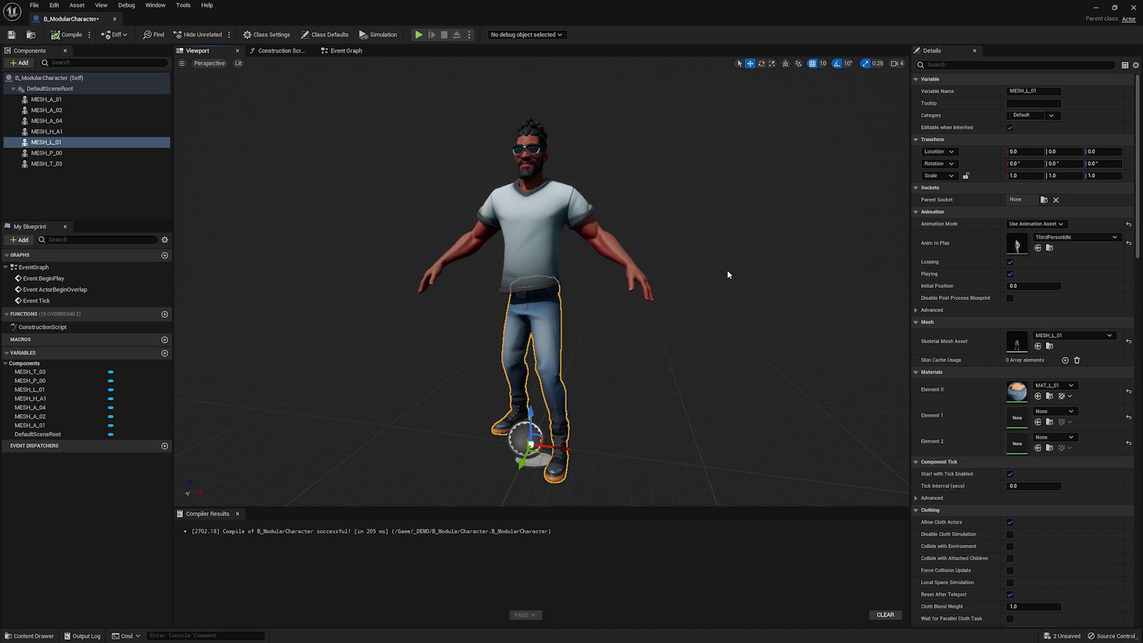
left_click(1129, 225)
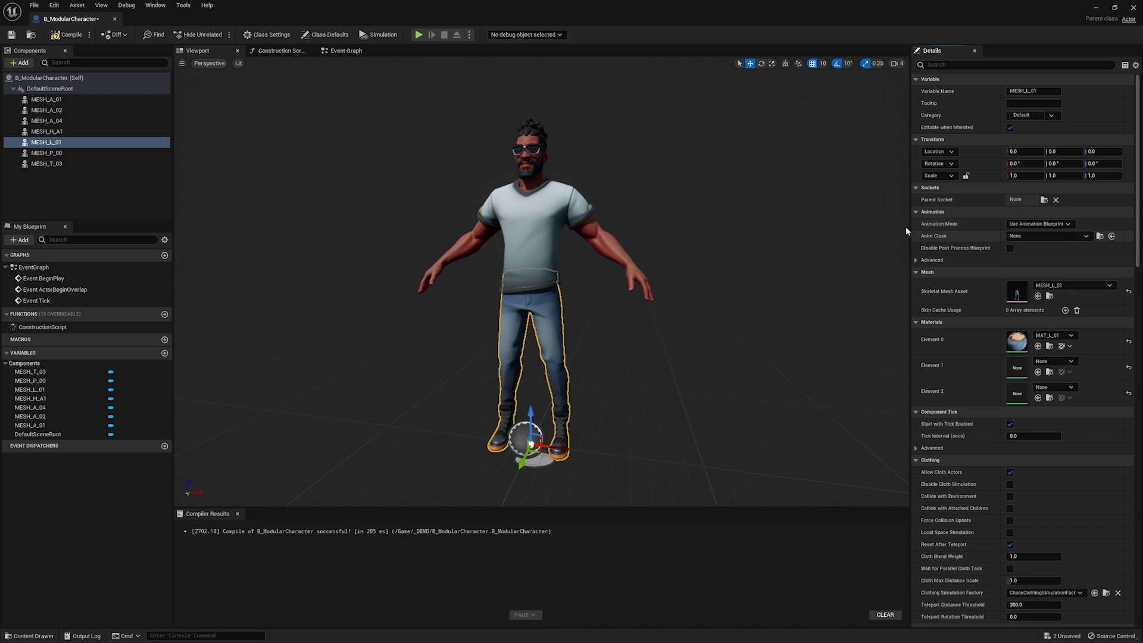
Rename the legs component MESH_L_01 to LowerBody and the shirt component MESH_T_03 to UpperBody.
left_click(65, 188)
left_click(49, 143)
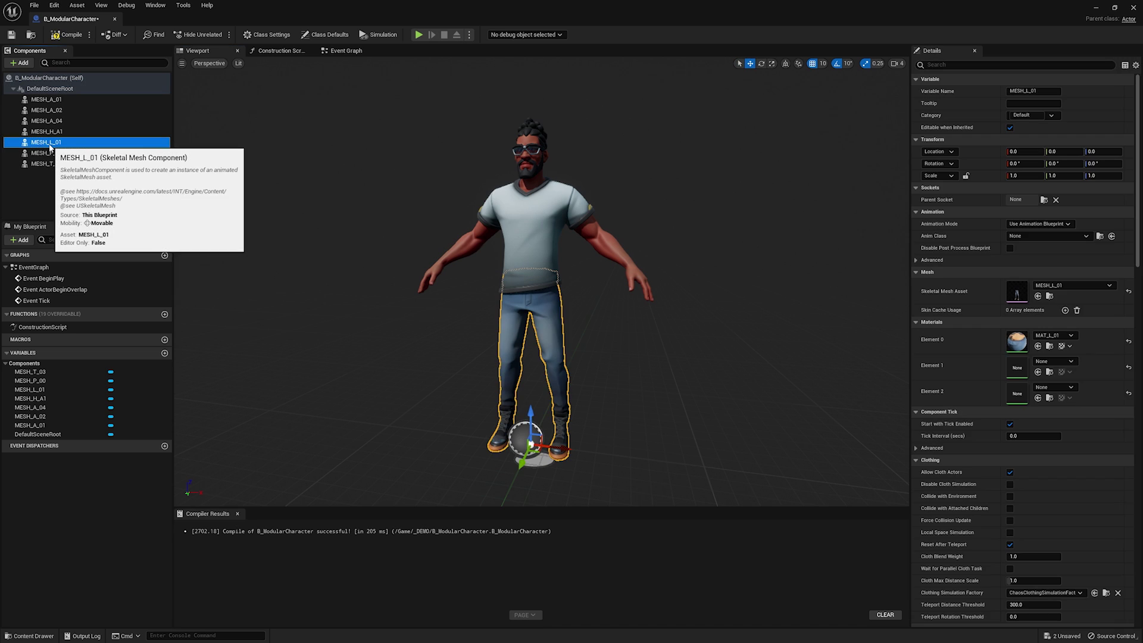
key("F2")
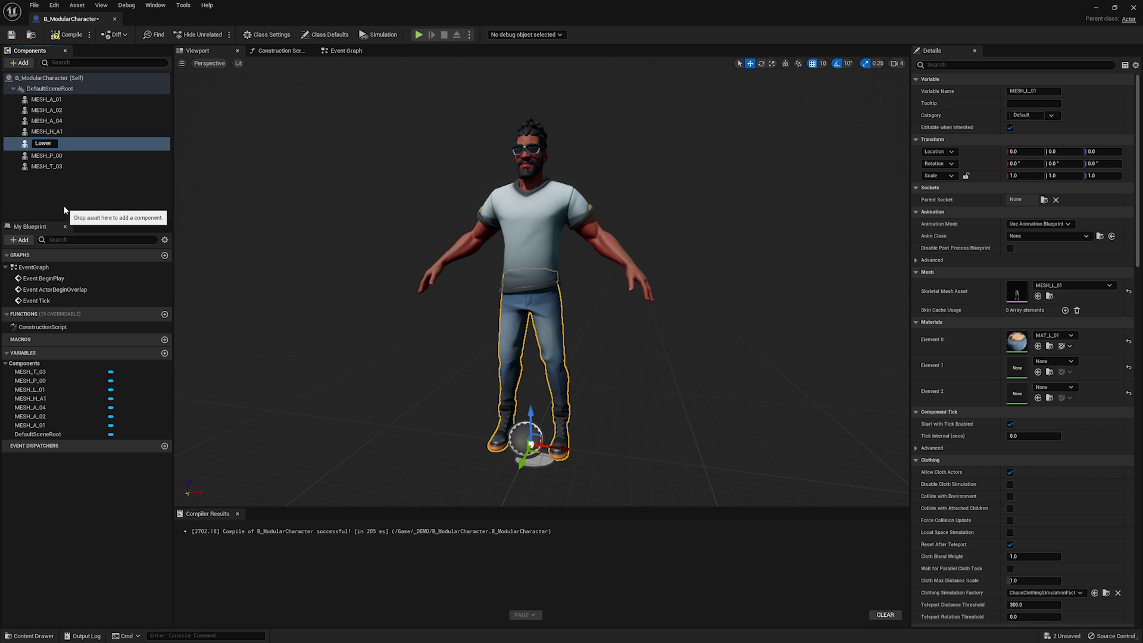
key("Return")
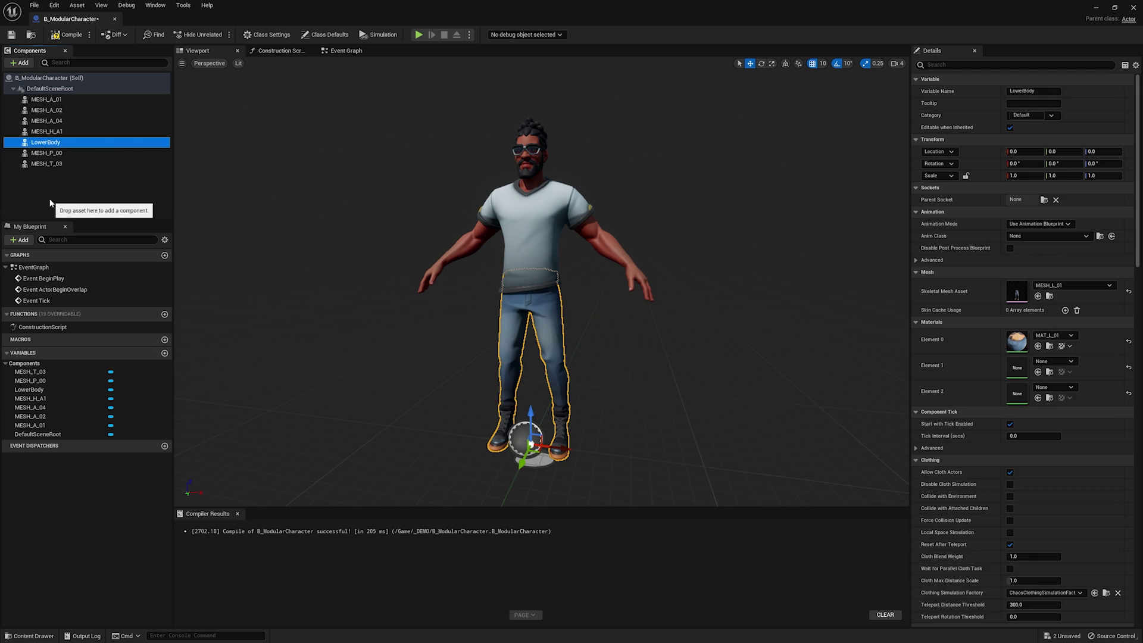
left_click(517, 221)
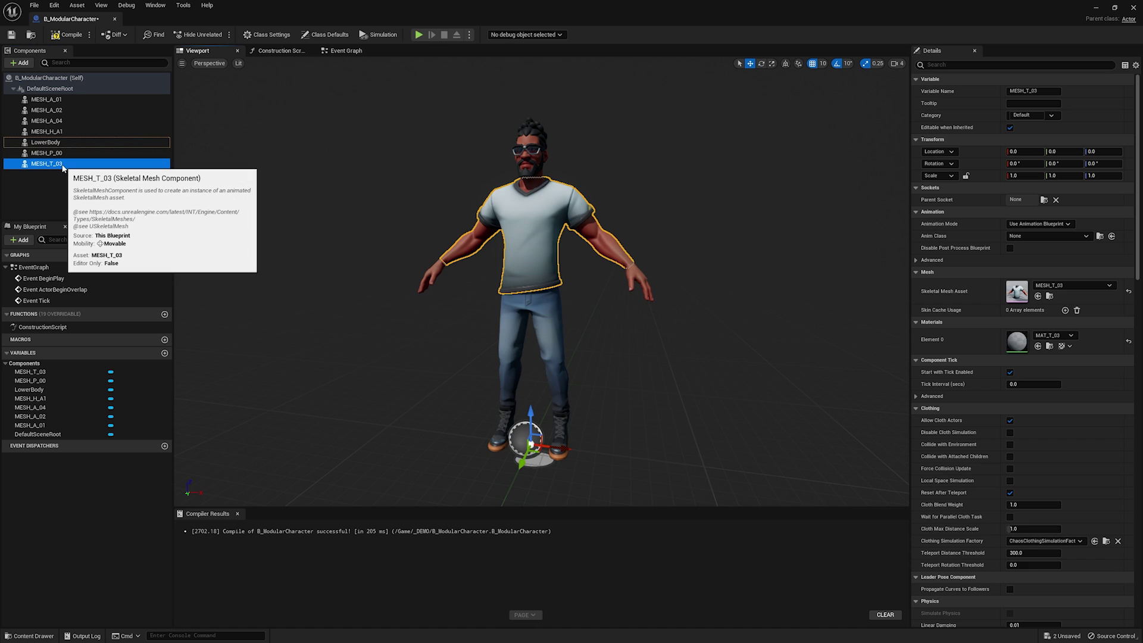
key("F2")
type("Upper")
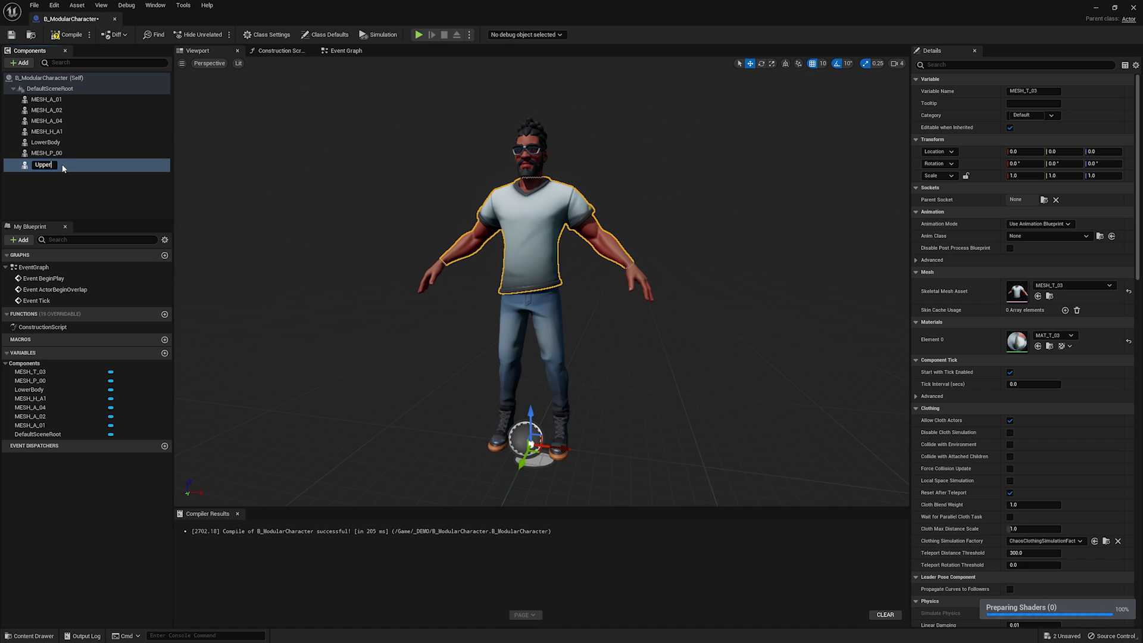
key("Return")
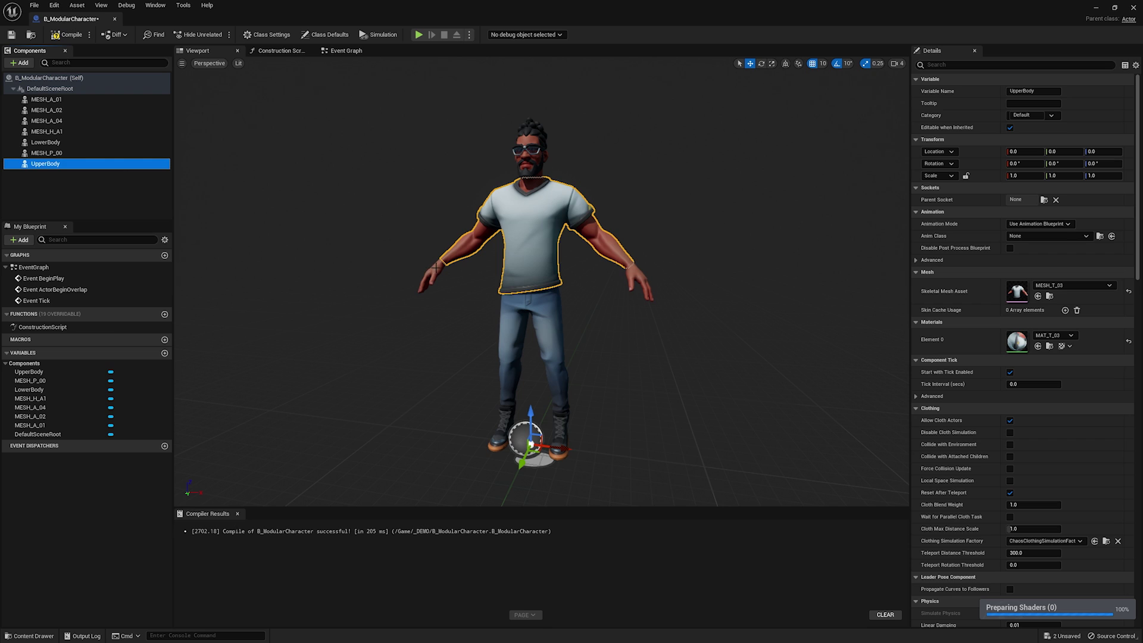
Rename the MESH_P_00 component to Hands and the MESH_H_A1 component to Head.
left_click(47, 154)
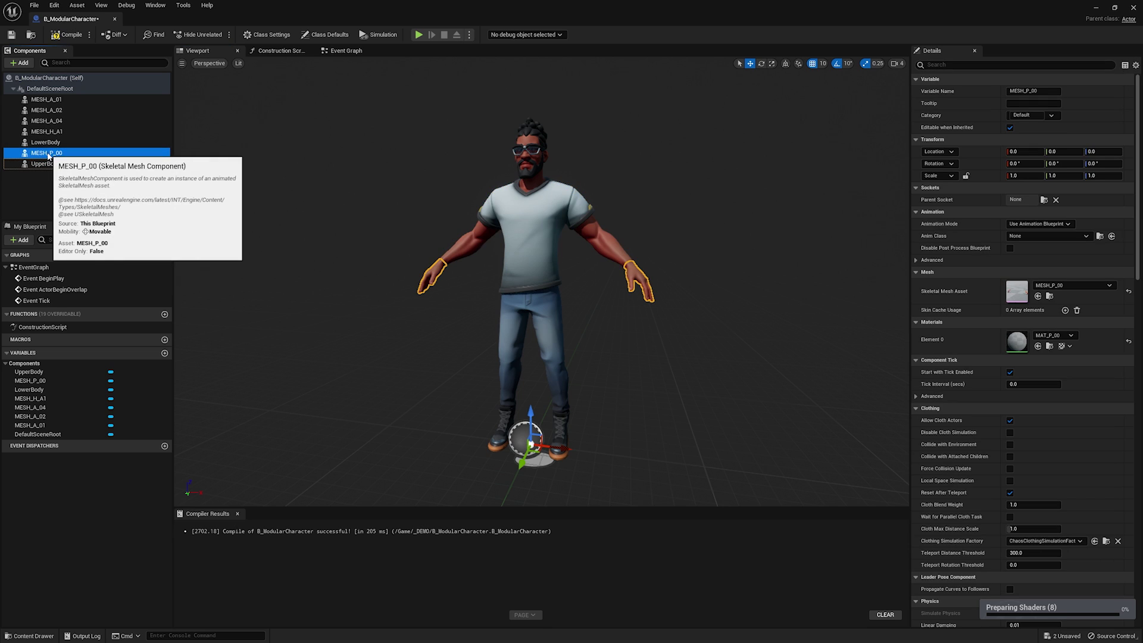
key("F2")
type("nds")
key("Return")
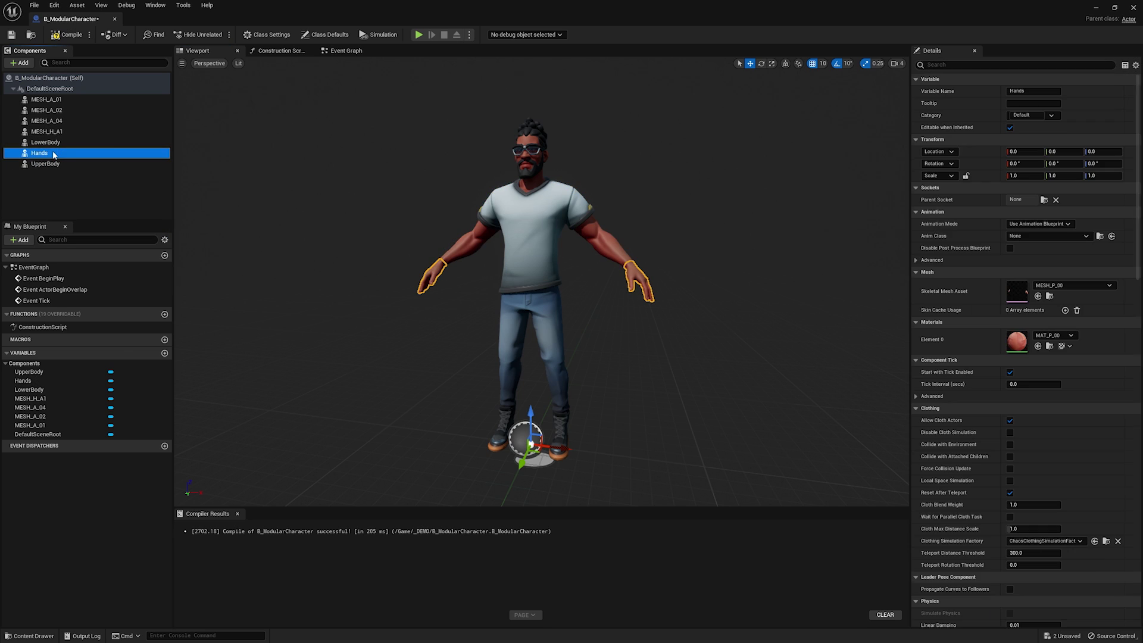
left_click(47, 132)
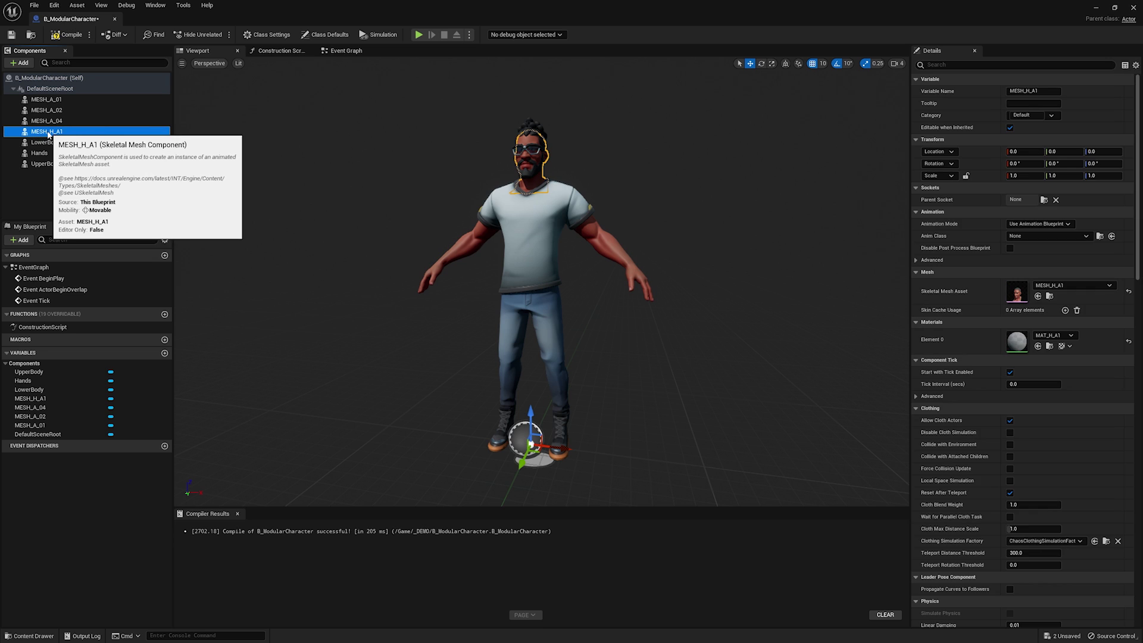
key("F2")
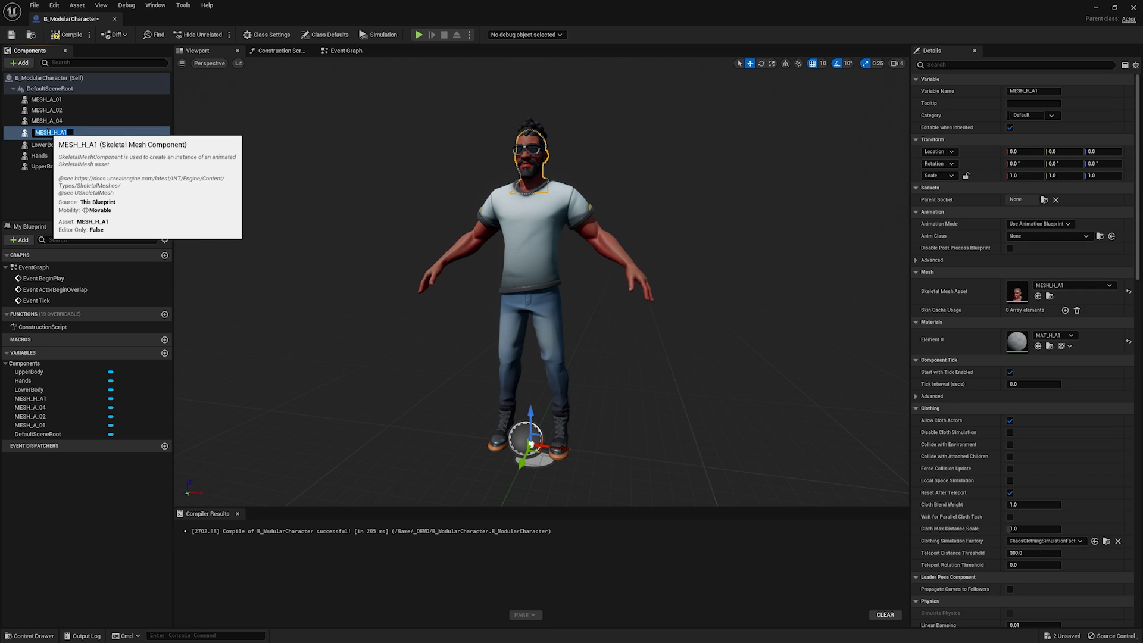
type("H")
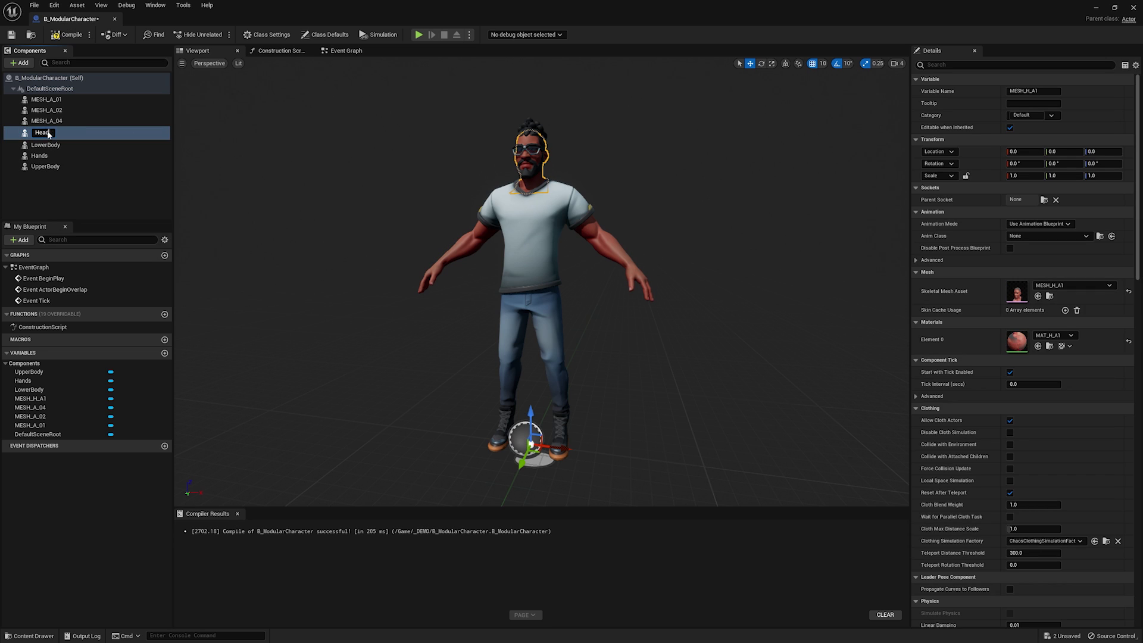
type("ead")
key("Return")
Rename the MESH_A_04 component to Beard and the MESH_A_02 component to Hair.
left_click(41, 121)
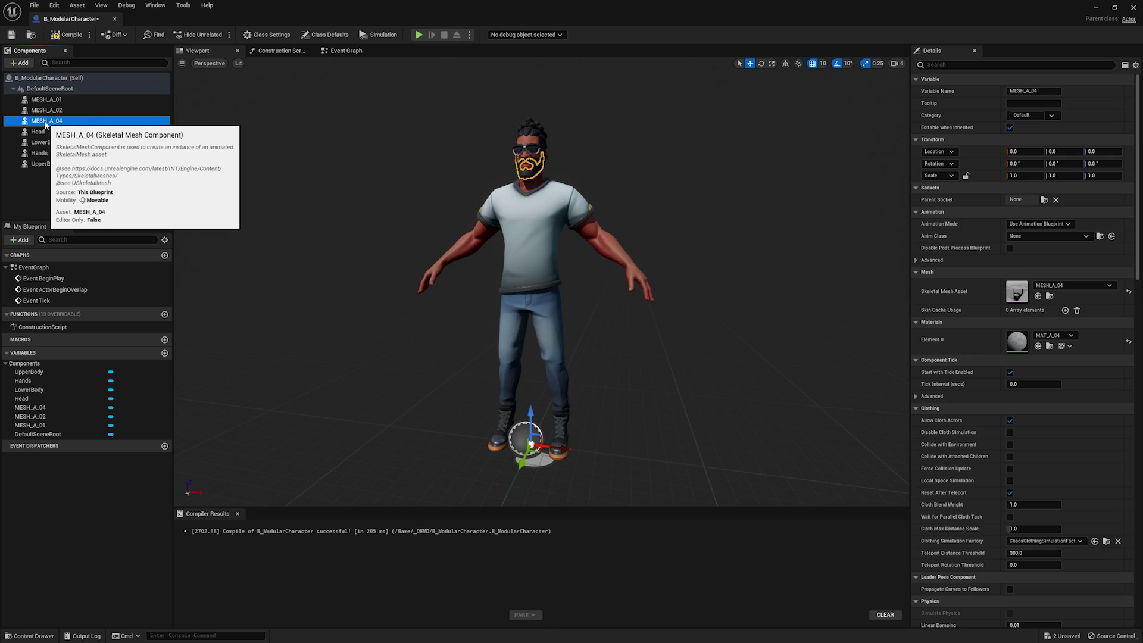
key("F2")
type("Beard")
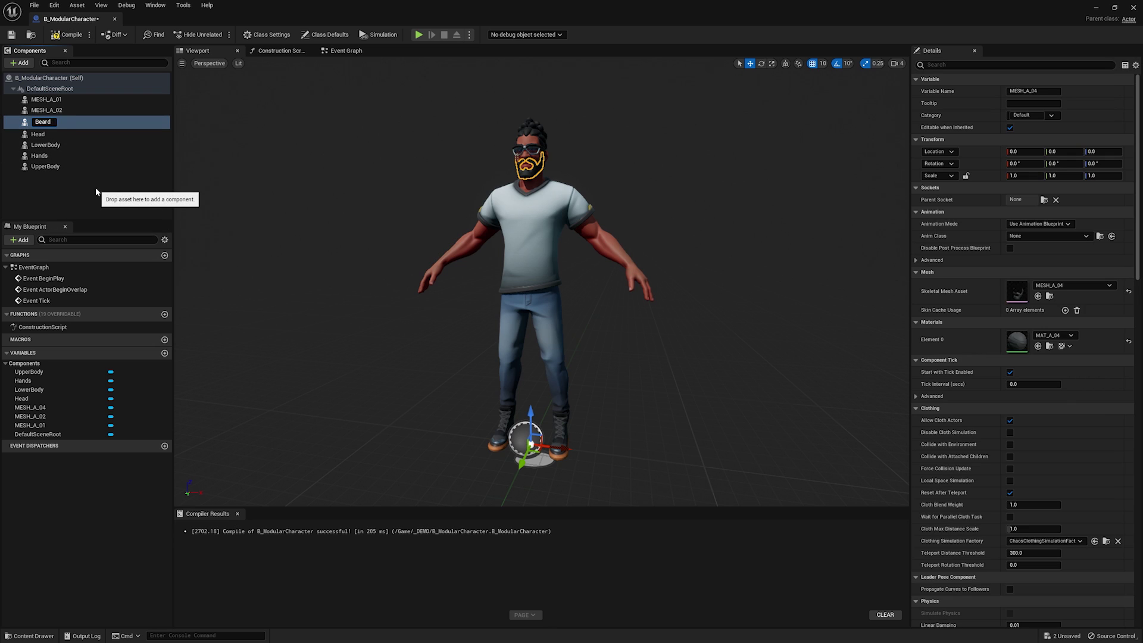
key("Return")
left_click(41, 110)
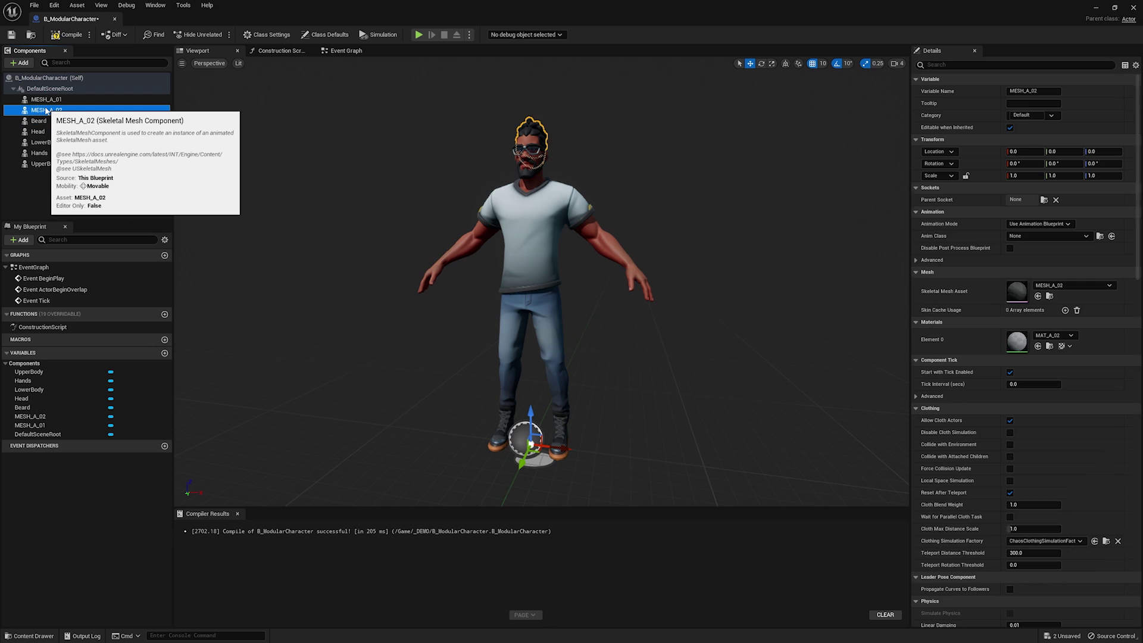
key("F2")
type("Hair")
key("Return")
Rename the glasses component MESH_A_01 to FaceAccessory and clear the selection.
left_click(50, 101)
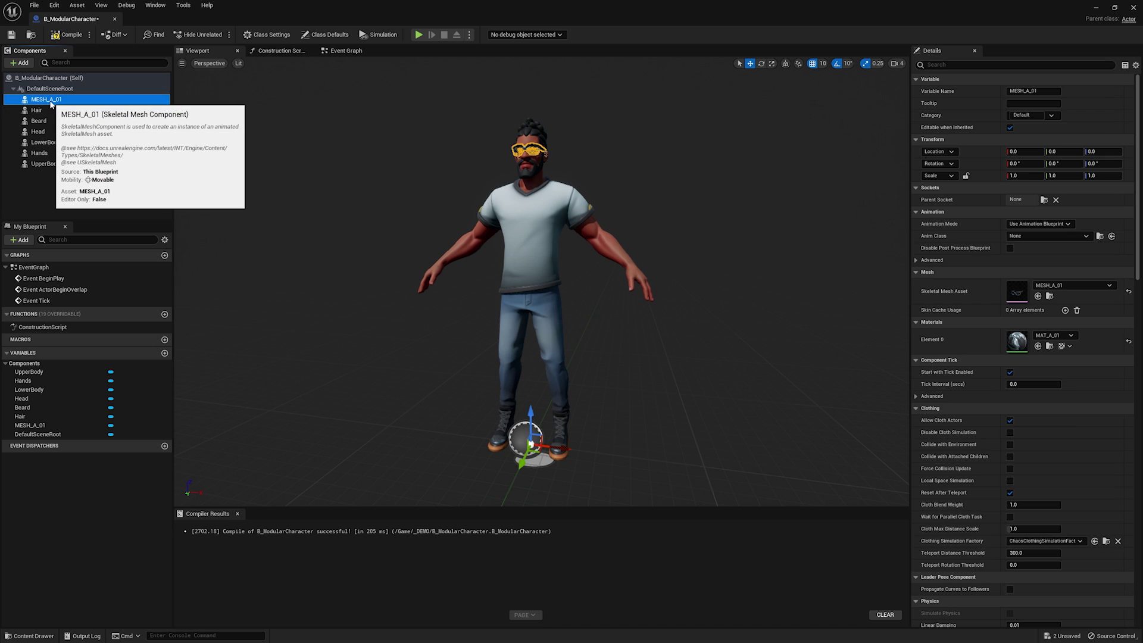
key("F2")
type("Fa")
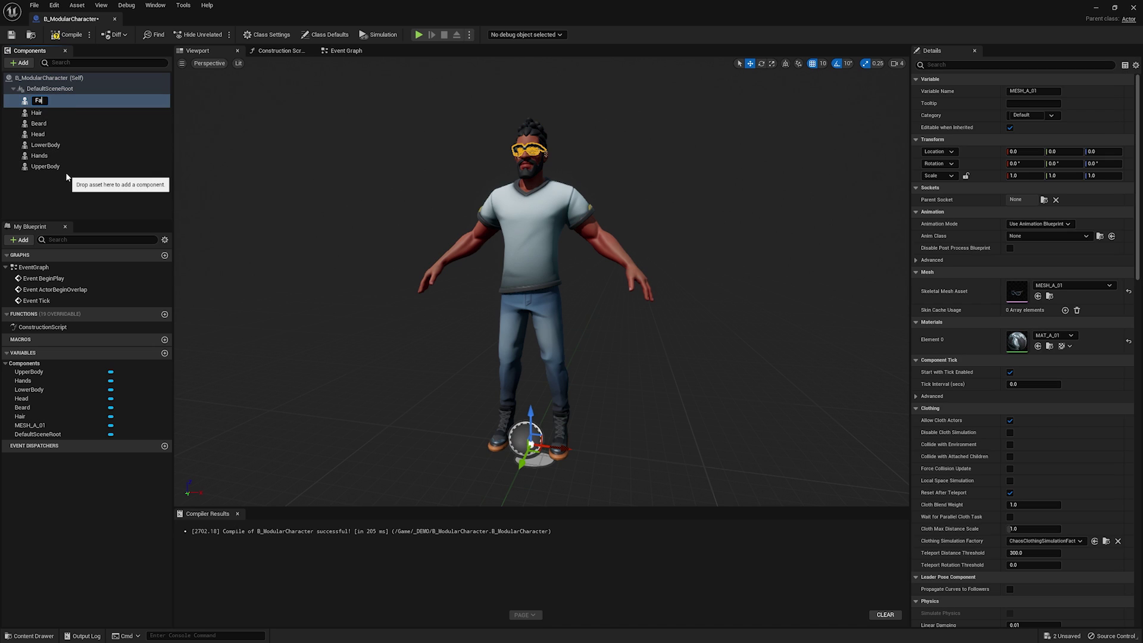
type("ceAccessory")
key("Return")
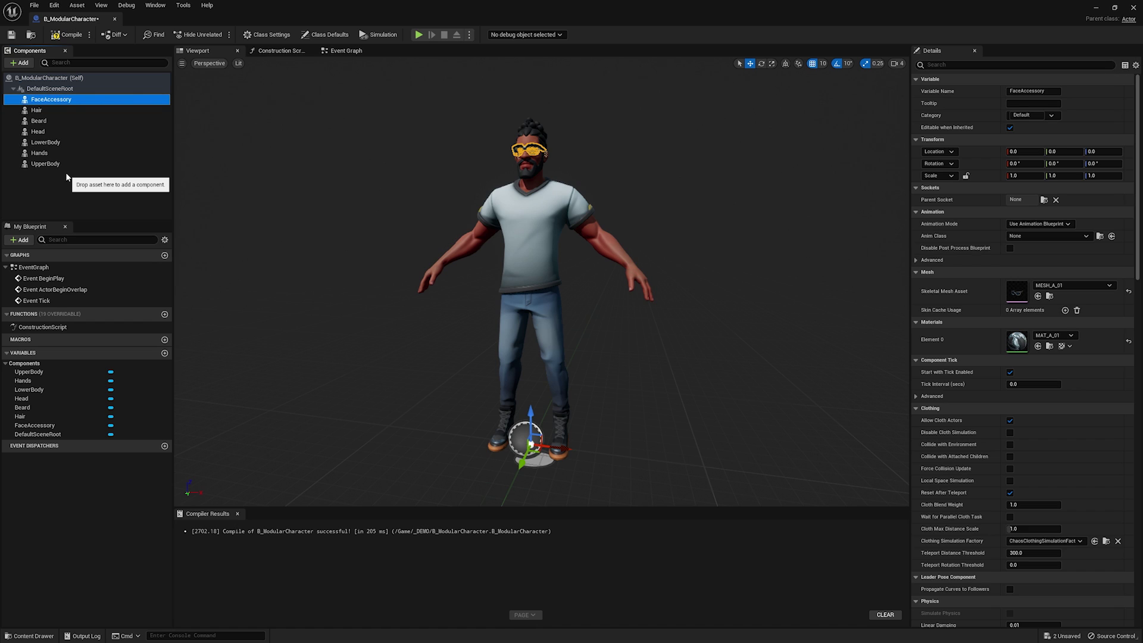
left_click(57, 177)
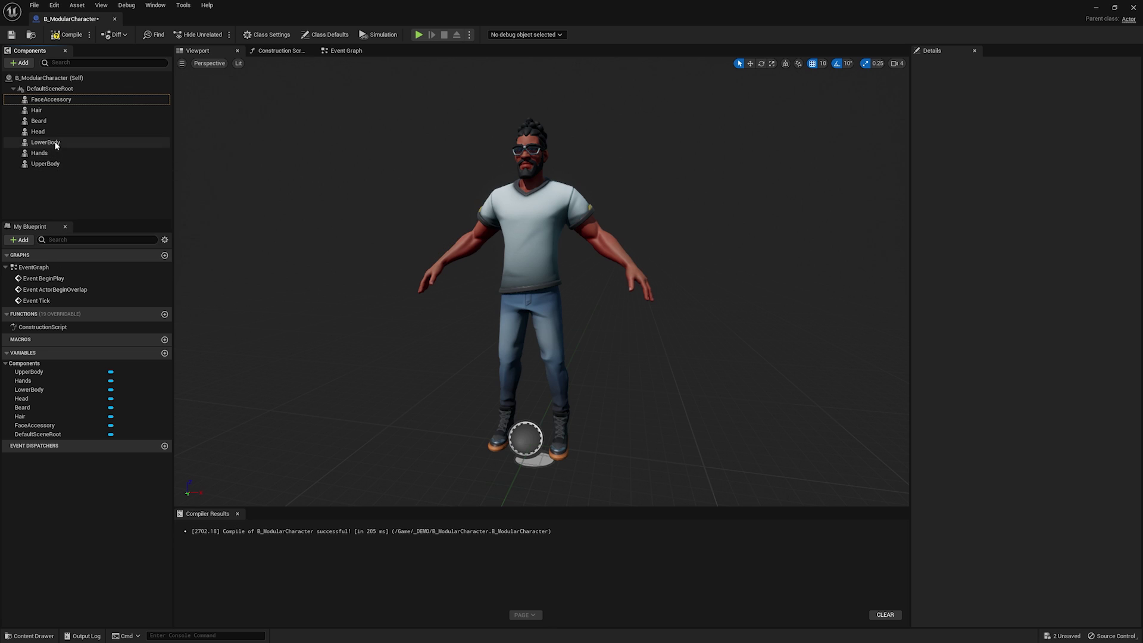
Parent the UpperBody component to LowerBody and the Hands component to UpperBody.
left_click_drag(51, 166, 56, 145)
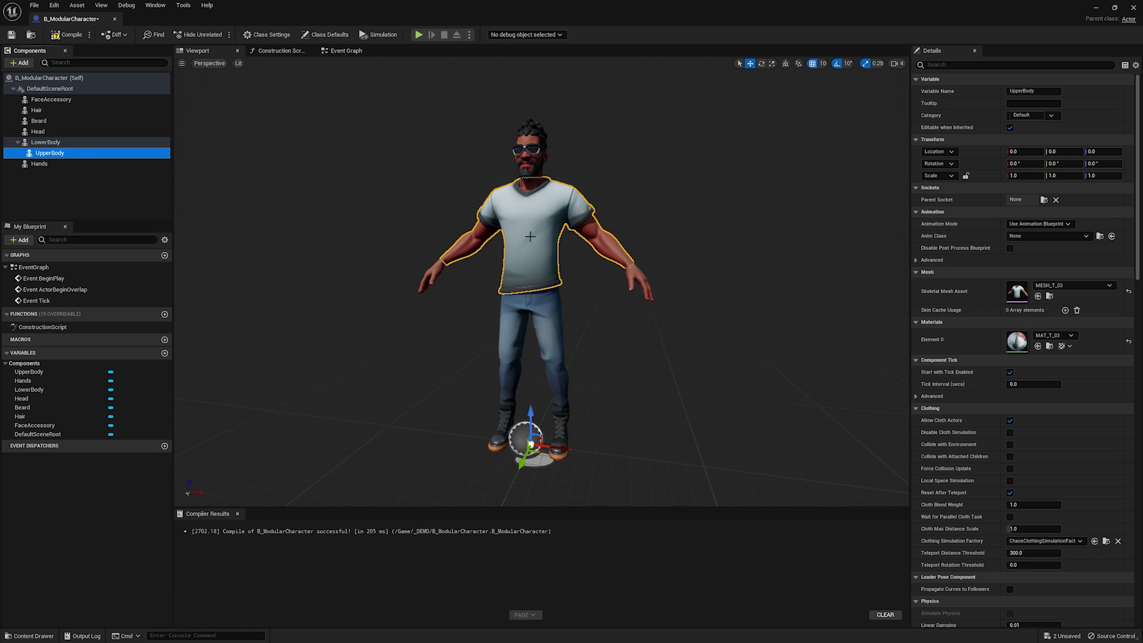
left_click_drag(53, 164, 71, 155)
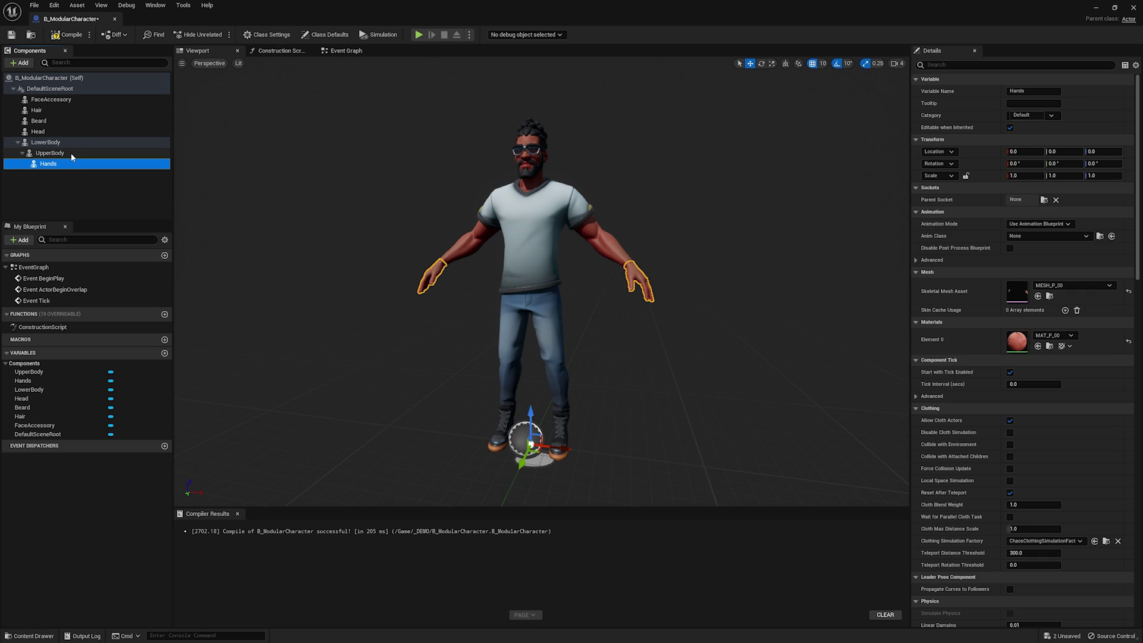
left_click(71, 153)
Parent Head to UpperBody, and attach the Hair, FaceAccessory and Beard components to Head.
left_click(52, 132)
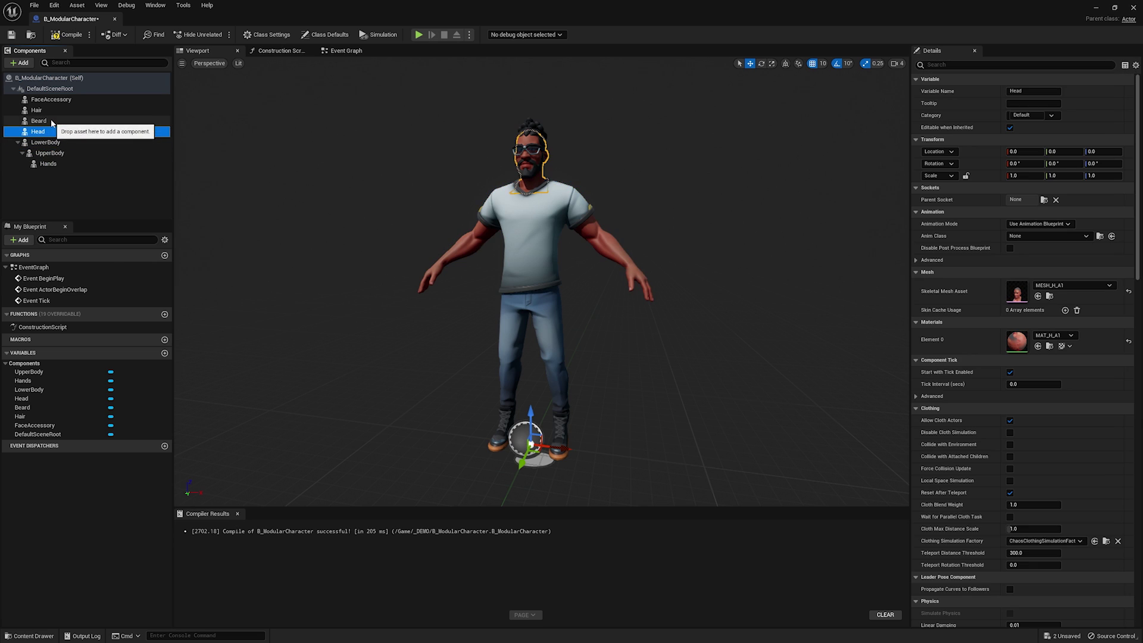
left_click_drag(52, 132, 62, 163)
left_click(51, 99, "shift")
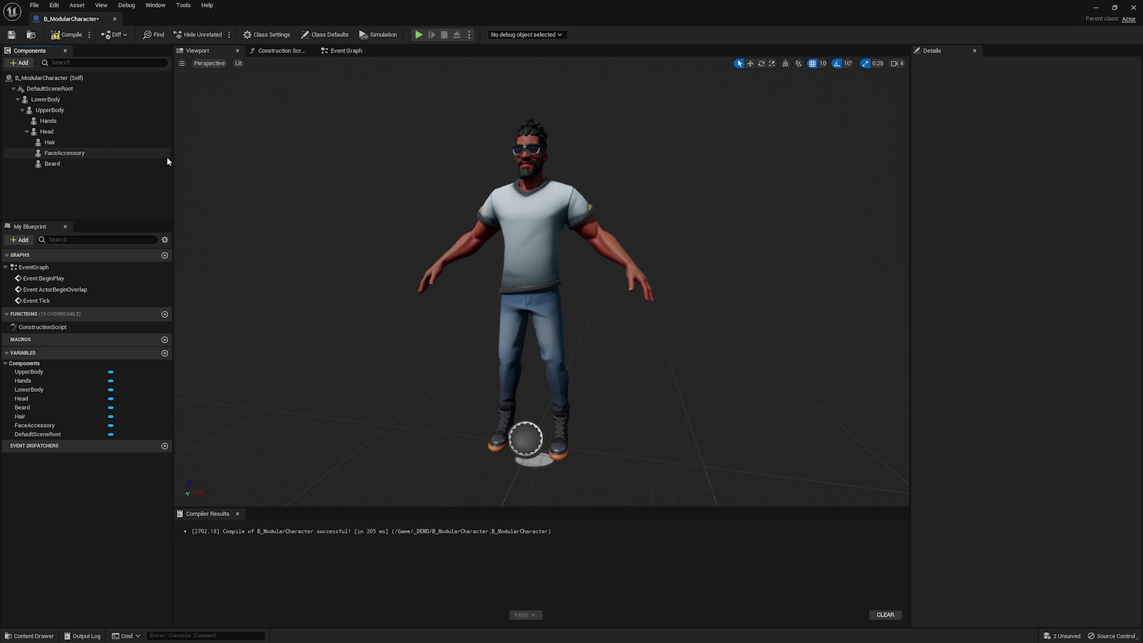
Set the LowerBody component's animation mode to Use Animation Asset with ThirdPersonIdle as its animation.
left_click(77, 101)
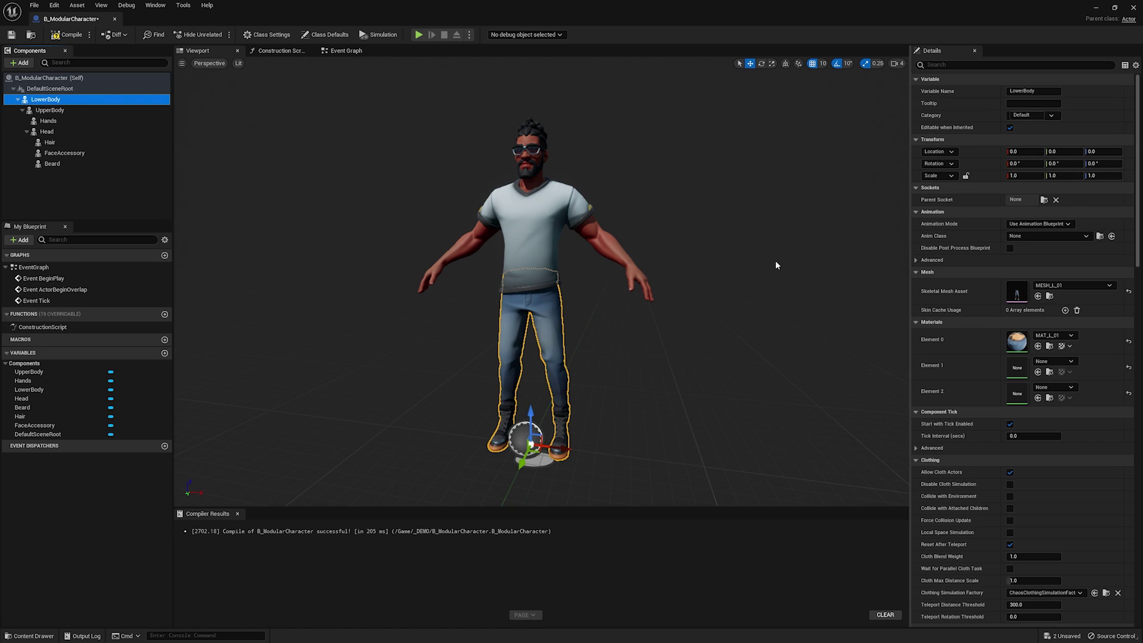
left_click(1070, 223)
left_click(1047, 241)
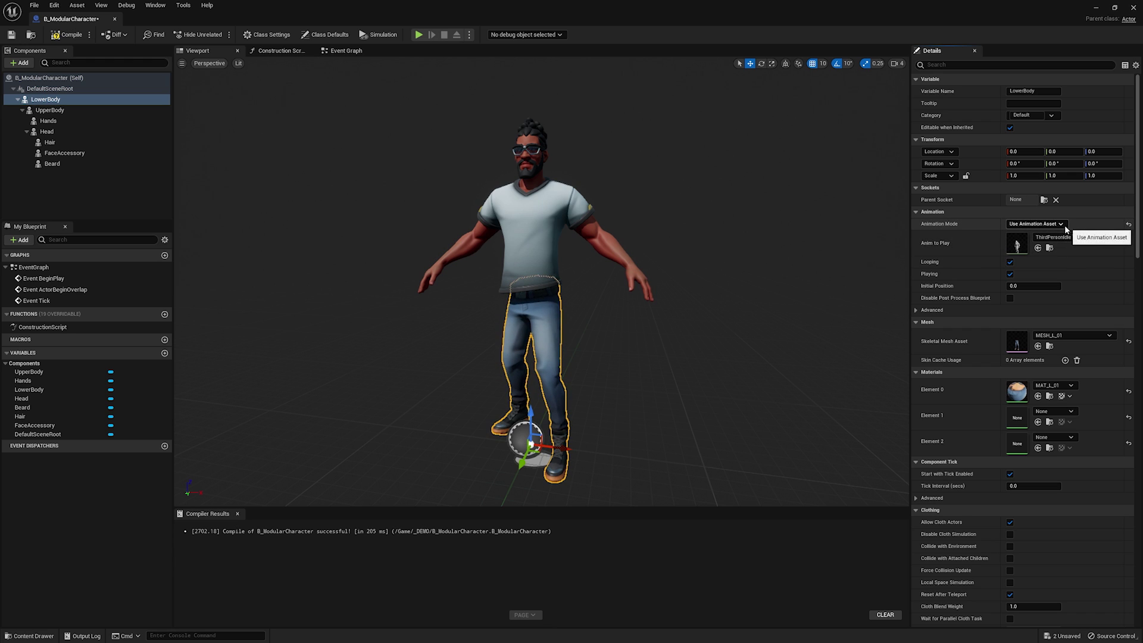
Reset LowerBody's animation mode to its default and add a Set Leader Pose Component (LowerBody) node to the Construction Script.
left_click(1129, 225)
left_click(279, 51)
right_click_drag(493, 157, 468, 217)
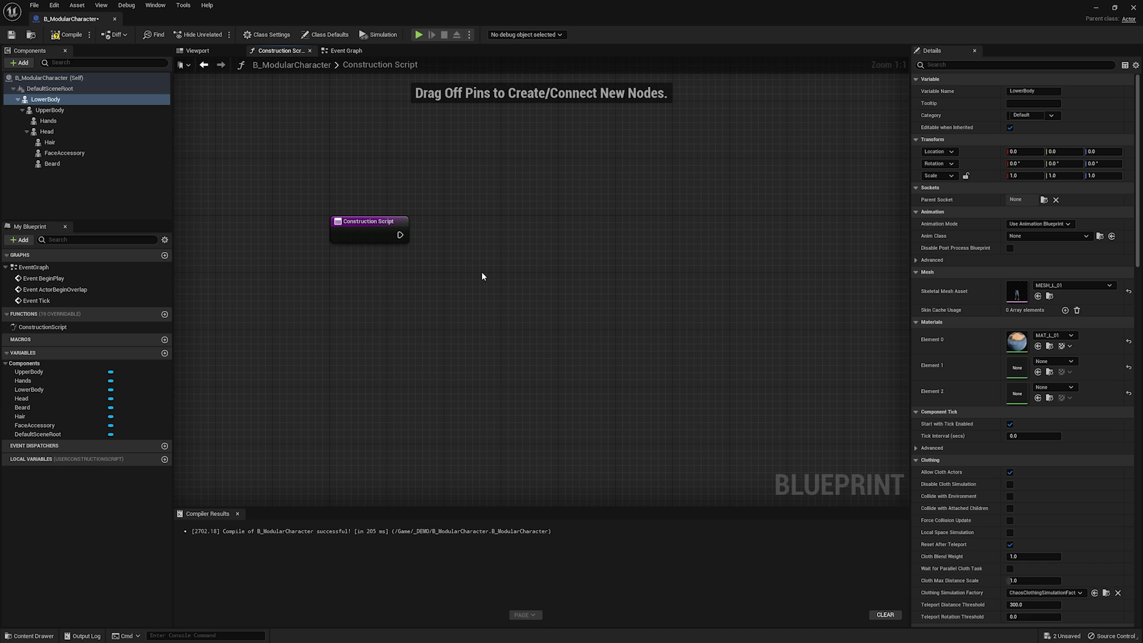
right_click(482, 277)
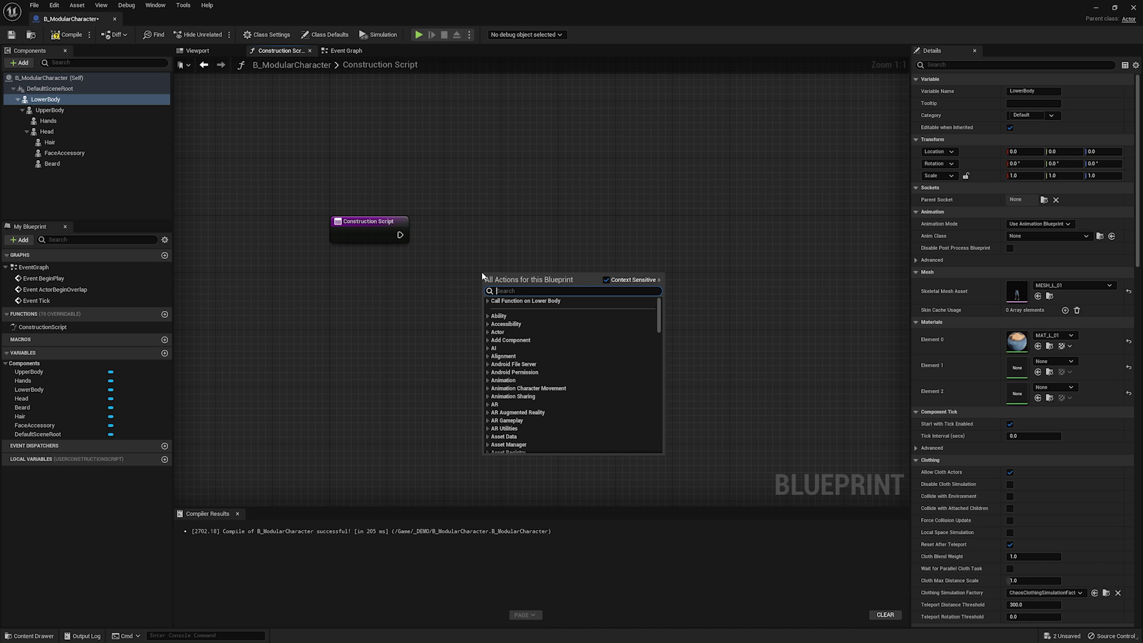
type("leader pose")
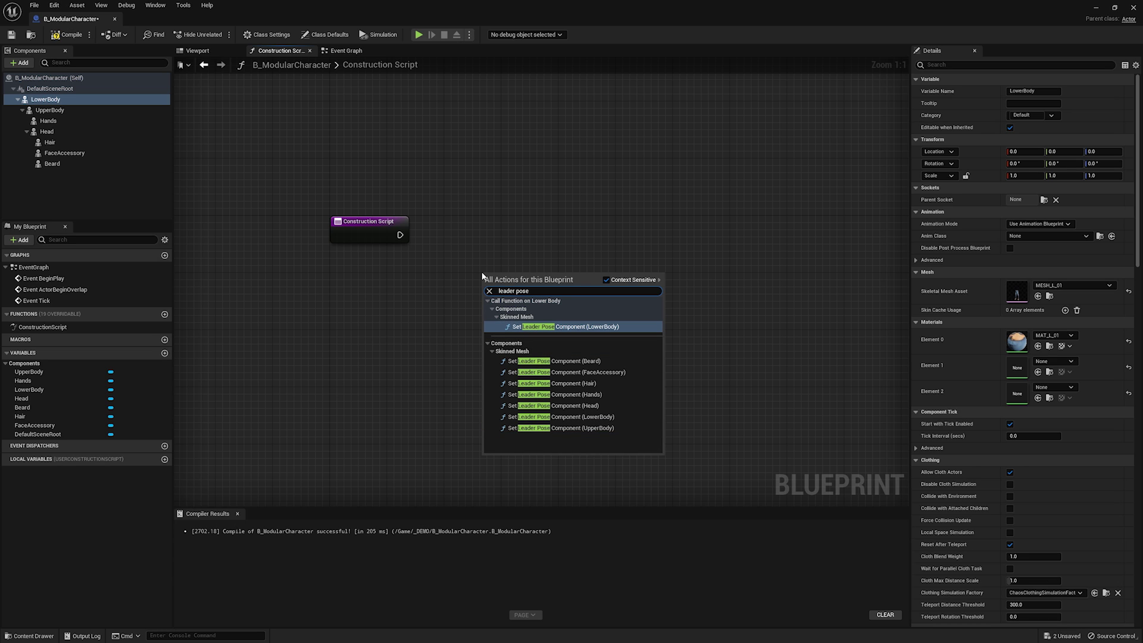
key("Return")
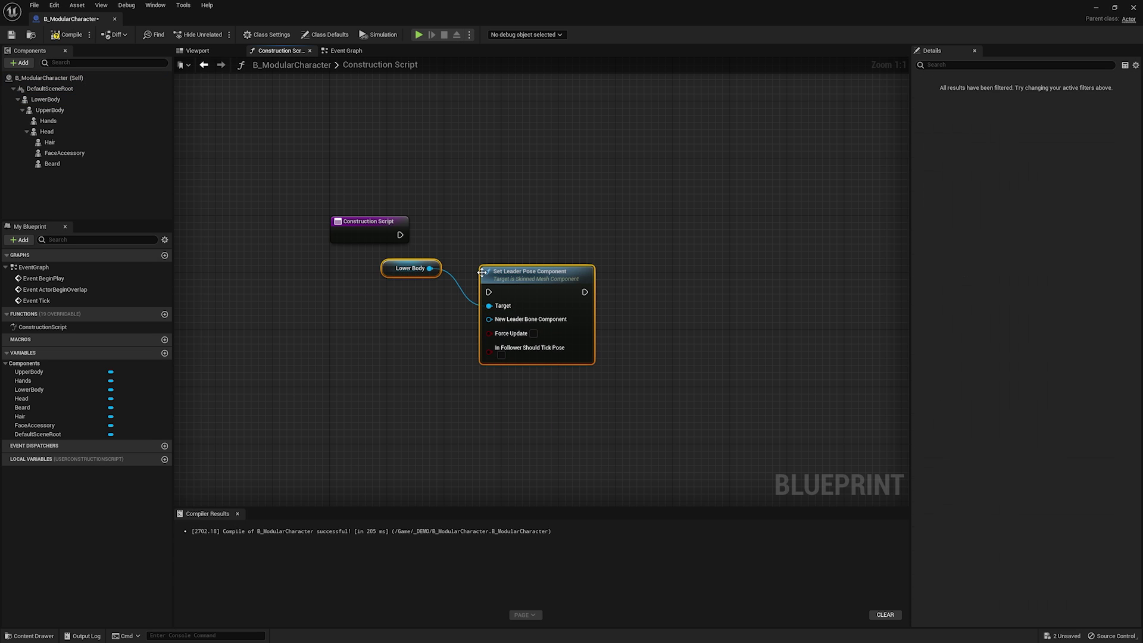
Wire the Construction Script's execution output into the Set Leader Pose Component node and align the two nodes so the wire runs straight.
left_click_drag(538, 273, 539, 230)
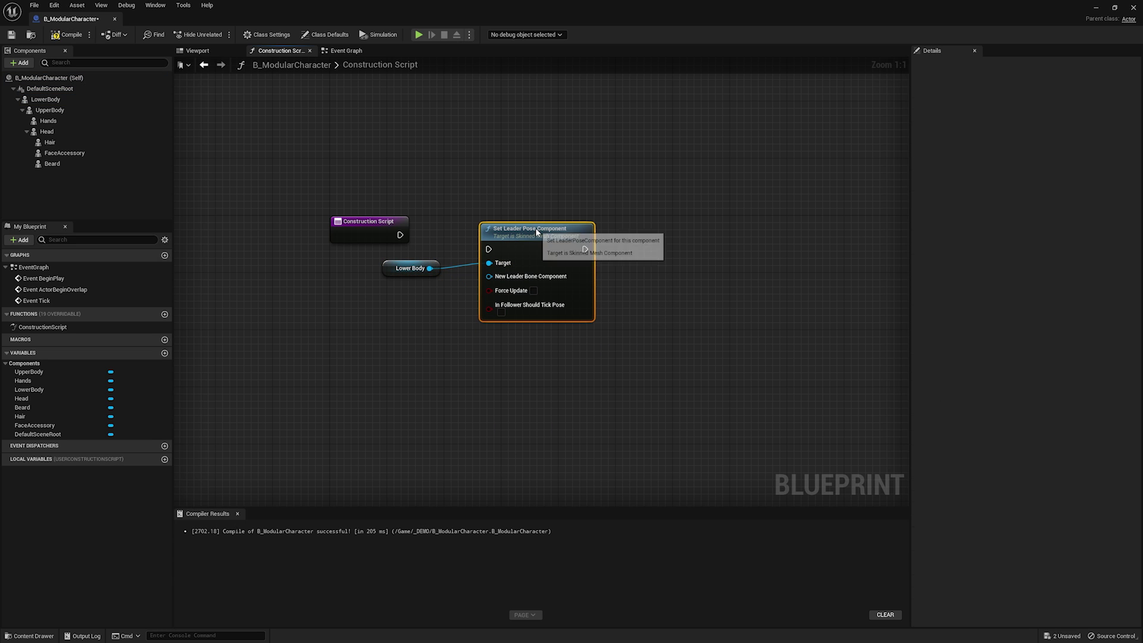
left_click(450, 225)
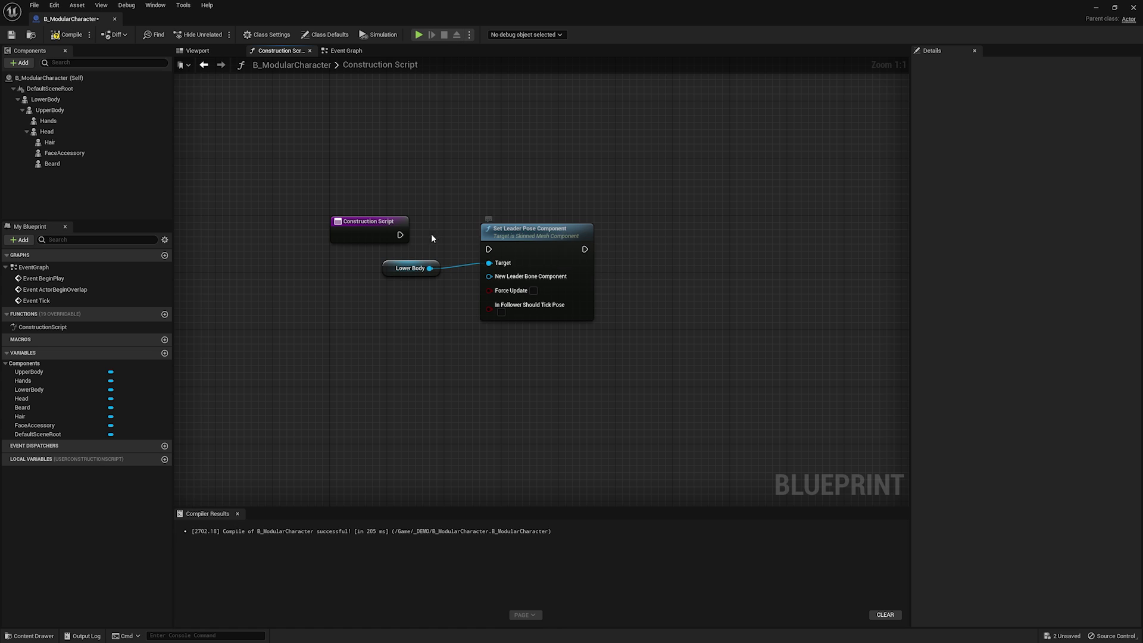
left_click_drag(400, 235, 488, 249)
left_click_drag(571, 228, 570, 214)
left_click(570, 199)
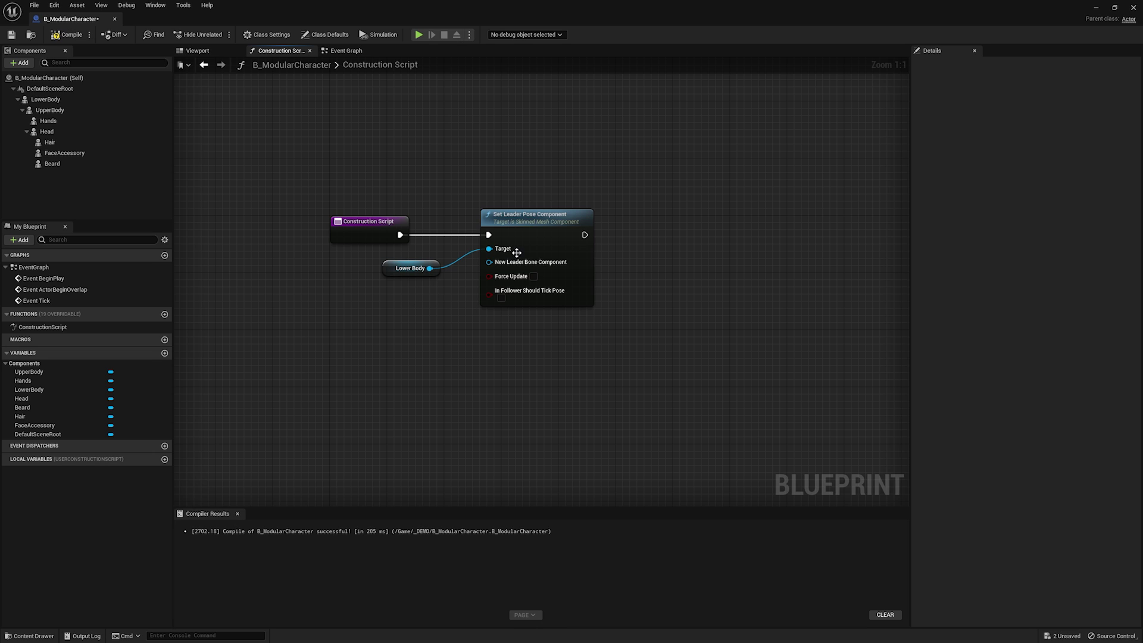
Delete the Lower Body node feeding Target and connect a new LowerBody reference to New Leader Bone Component.
left_click(413, 269)
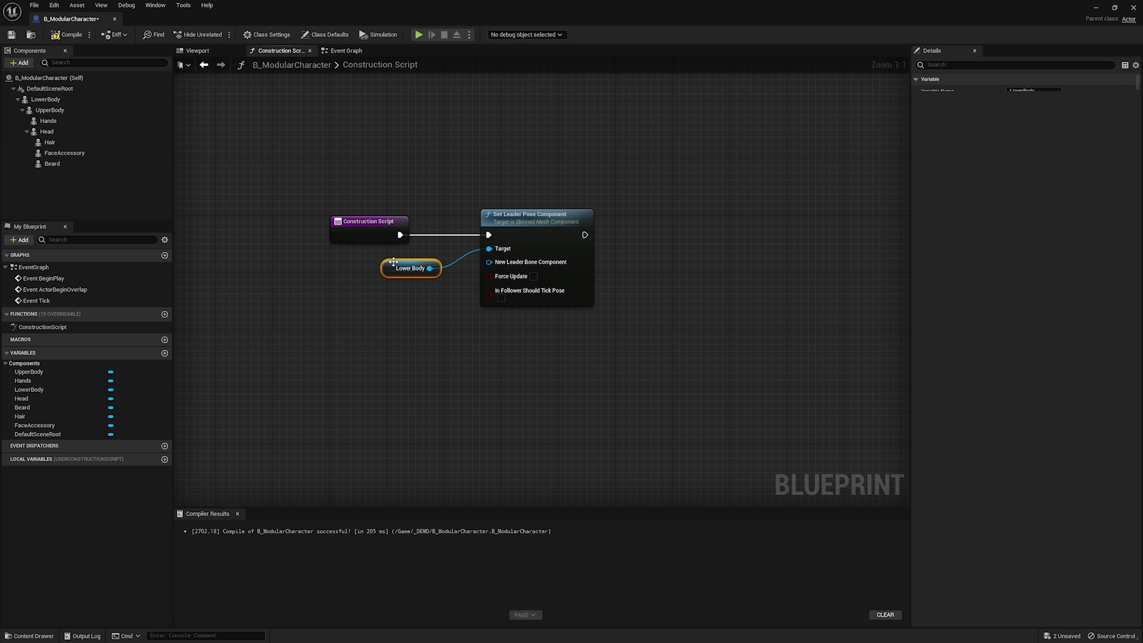
key("Delete")
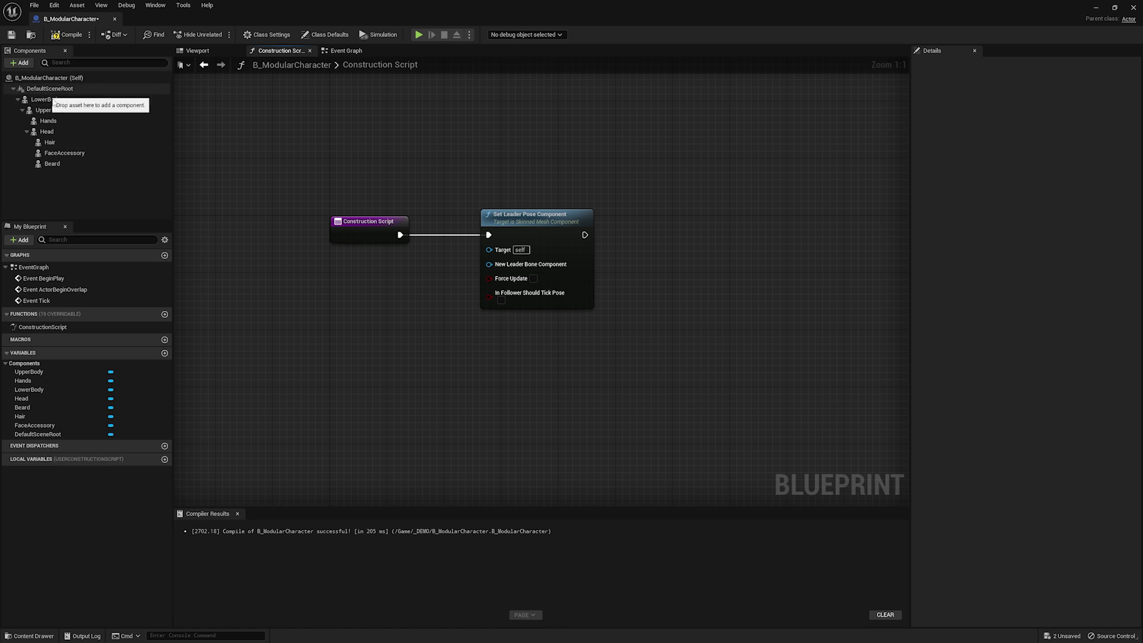
left_click_drag(48, 100, 354, 279)
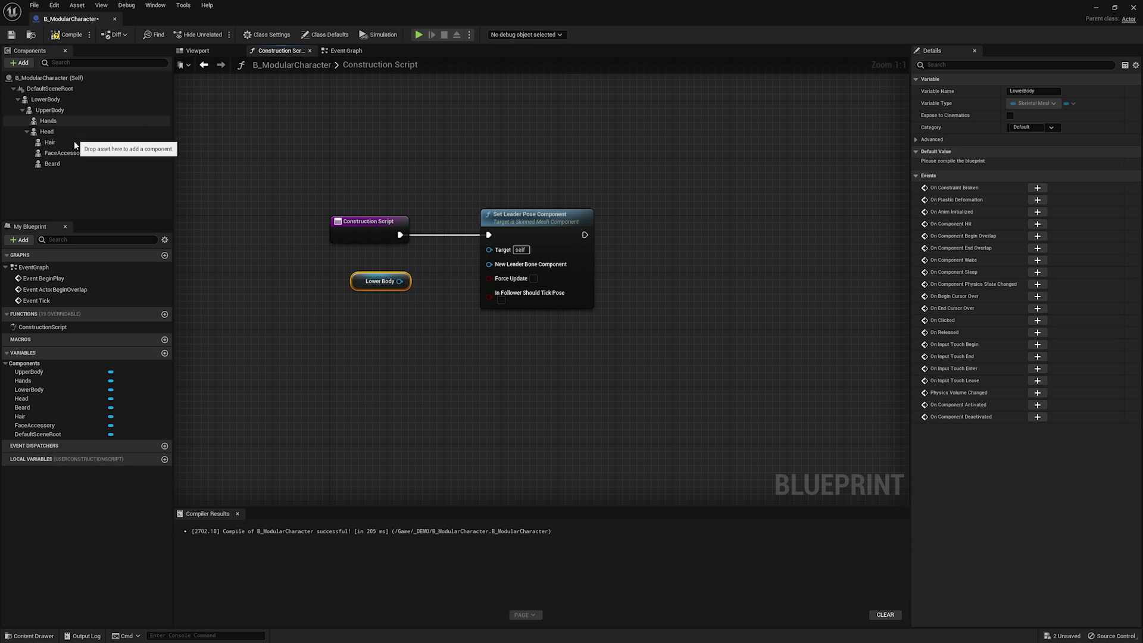
left_click_drag(399, 281, 490, 266)
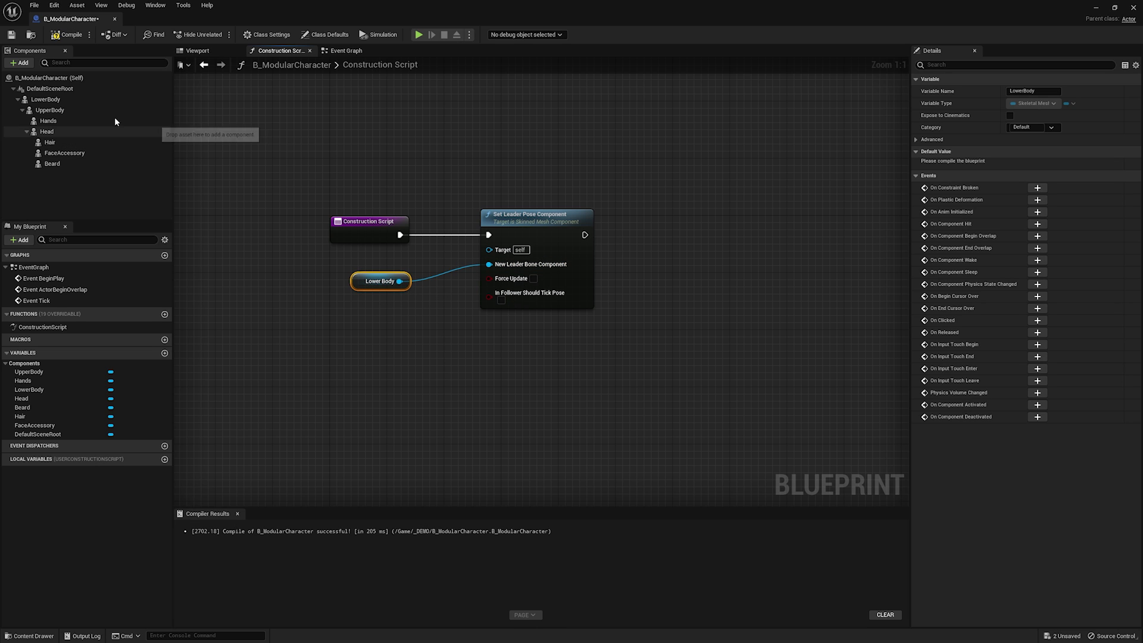
Add references for UpperBody, Head, Hair, FaceAccessory, Beard and Hands to the graph and connect each one to the Target input.
left_click(64, 110)
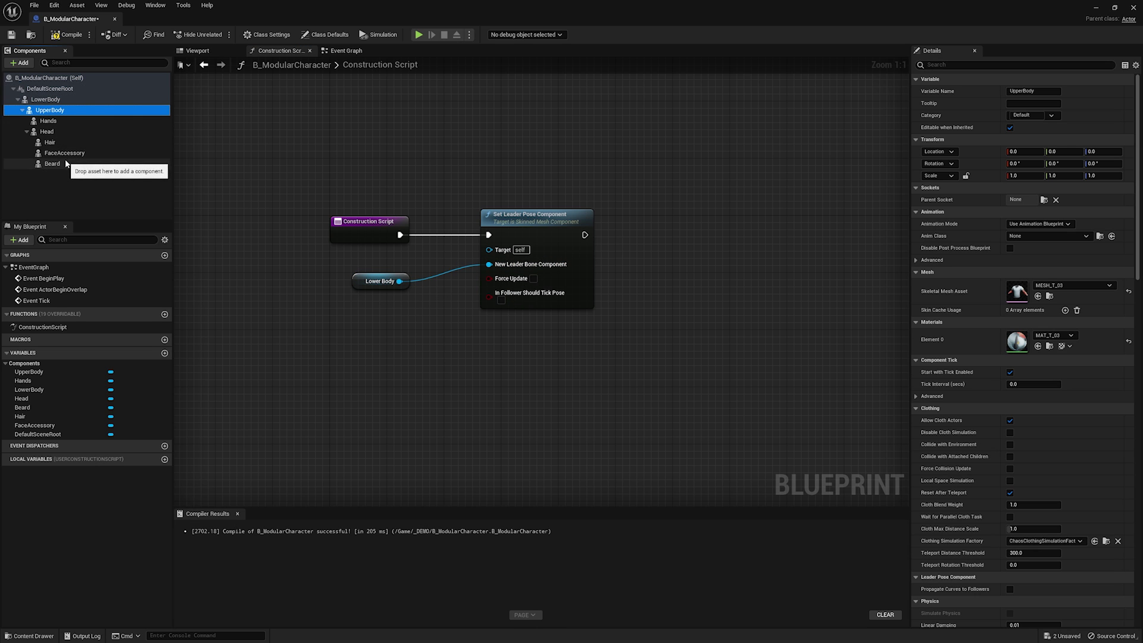
left_click(66, 164, "shift")
left_click_drag(271, 274, 489, 250)
left_click_drag(398, 360, 489, 248)
left_click_drag(401, 382, 489, 249)
left_click_drag(403, 403, 489, 249)
left_click_drag(400, 423, 489, 248)
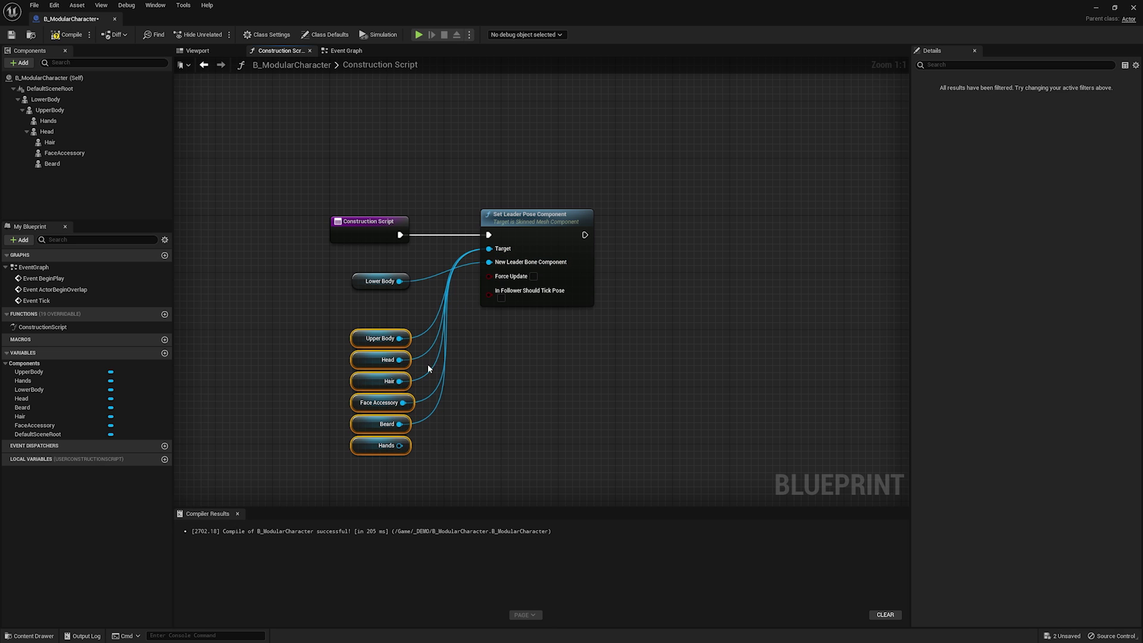
left_click_drag(399, 445, 489, 249)
left_click(361, 284)
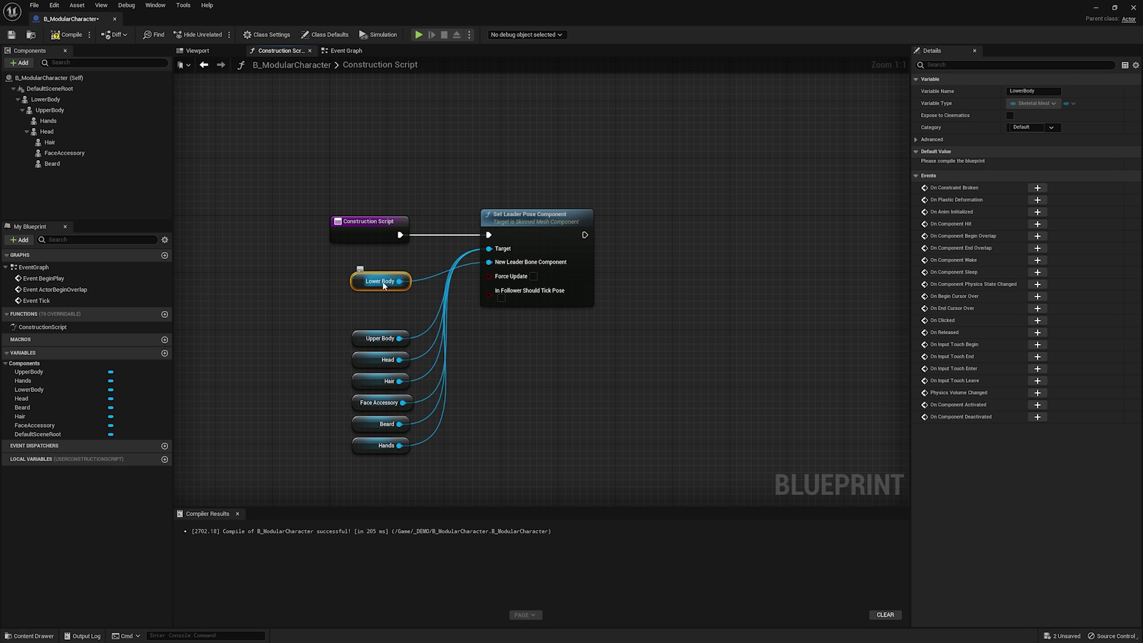
left_click_drag(334, 271, 438, 462)
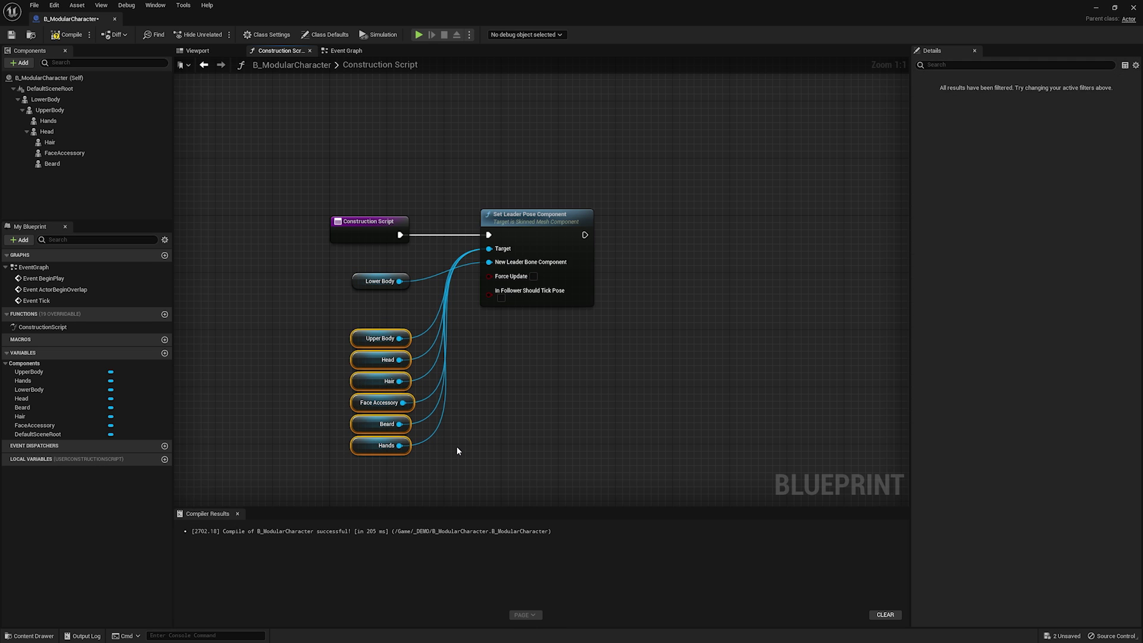
left_click(492, 408)
left_click(363, 381)
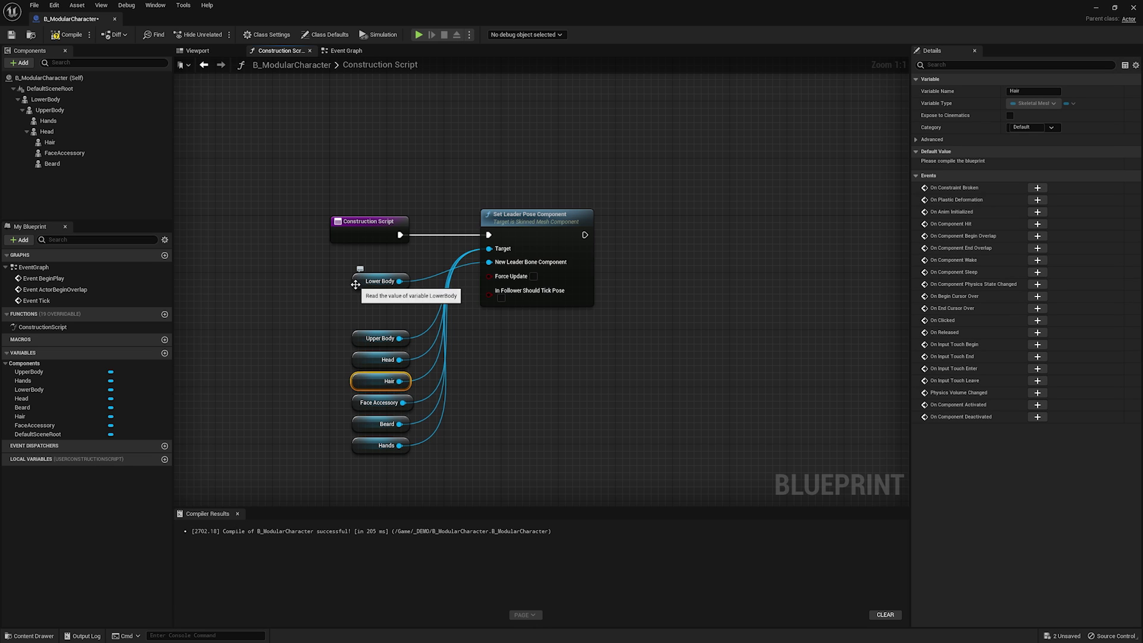
left_click(537, 384)
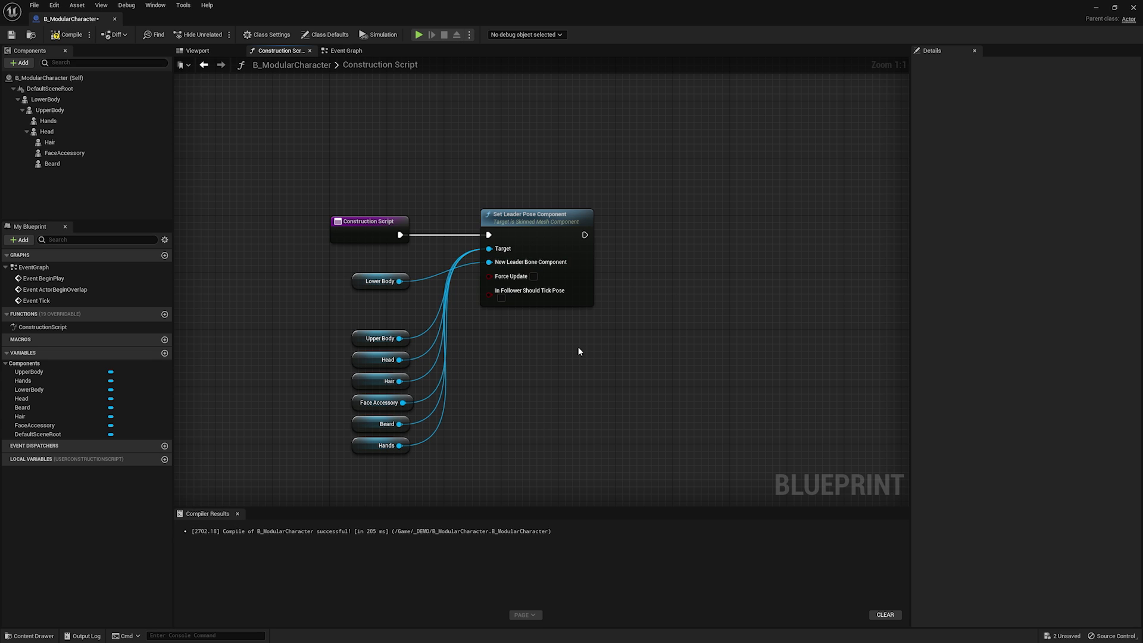
Move the six follower component nodes, Upper Body through Hands, up directly beneath the Lower Body node.
left_click_drag(303, 319, 410, 462)
left_click_drag(359, 336, 358, 301)
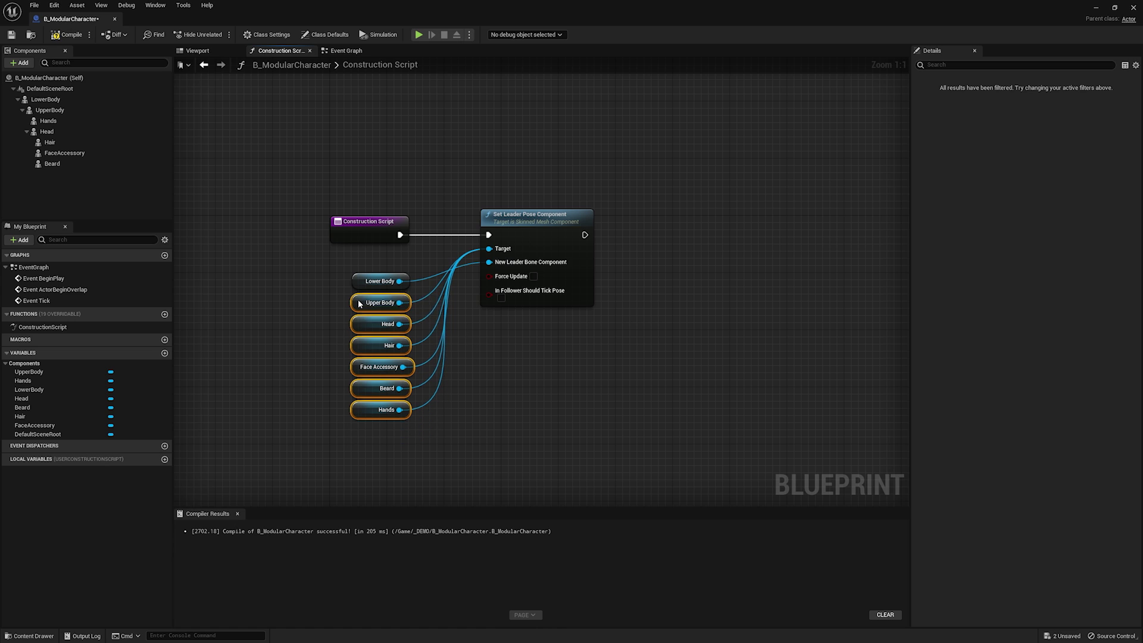
left_click(495, 366)
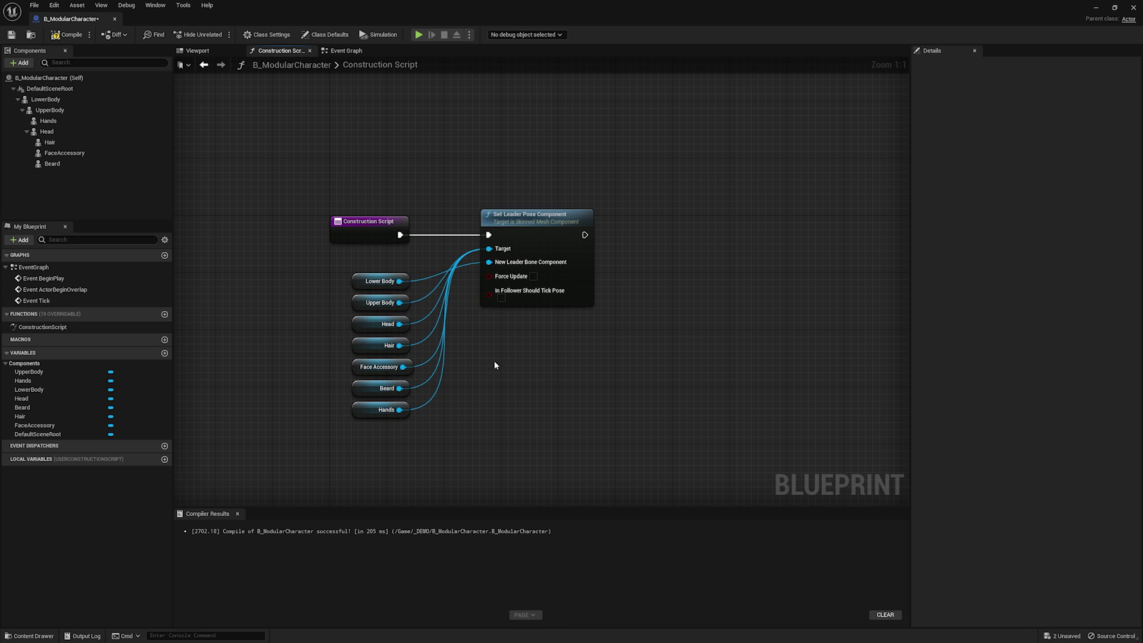
left_click(363, 345)
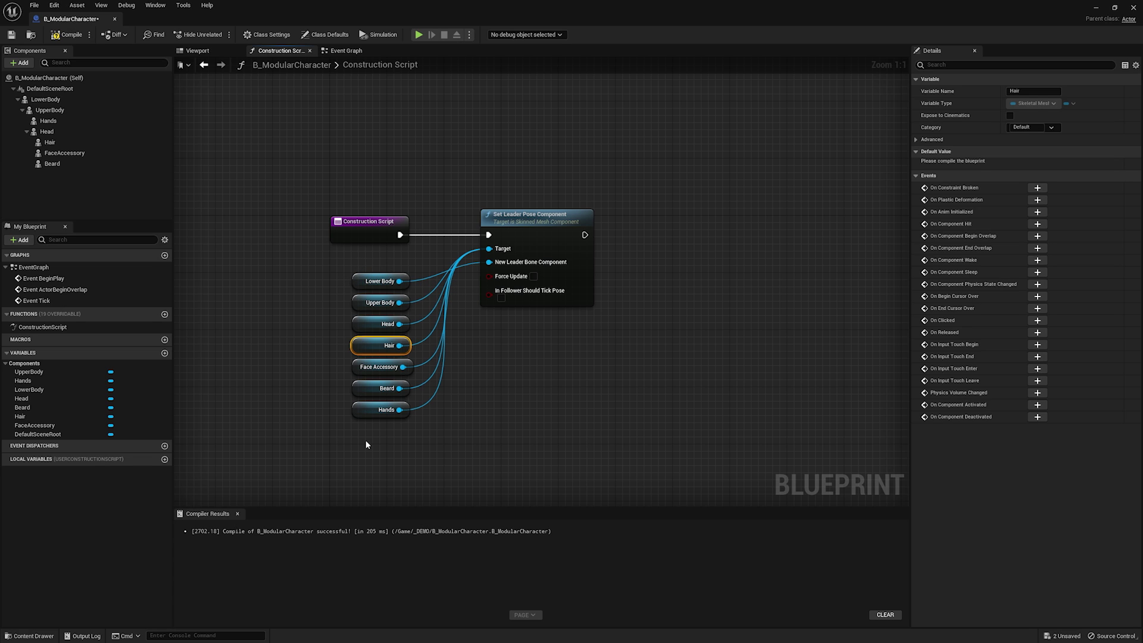
left_click(537, 363)
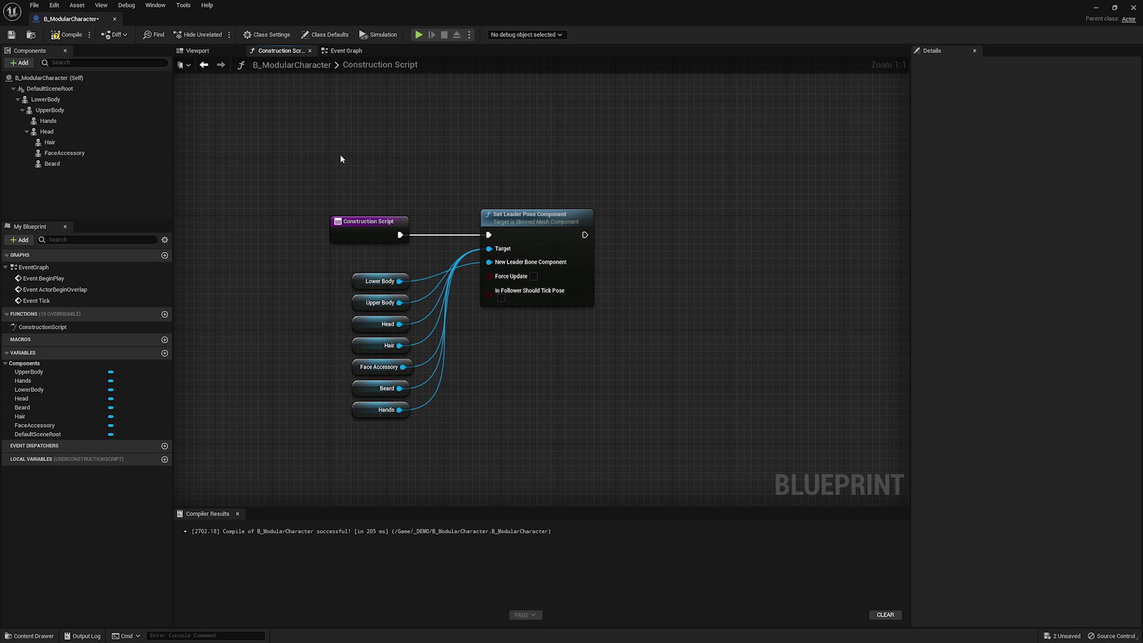
Compile the blueprint and set LowerBody's animation mode to Use Animation Asset to preview the whole character in the viewport.
left_click(198, 51)
left_click(72, 99)
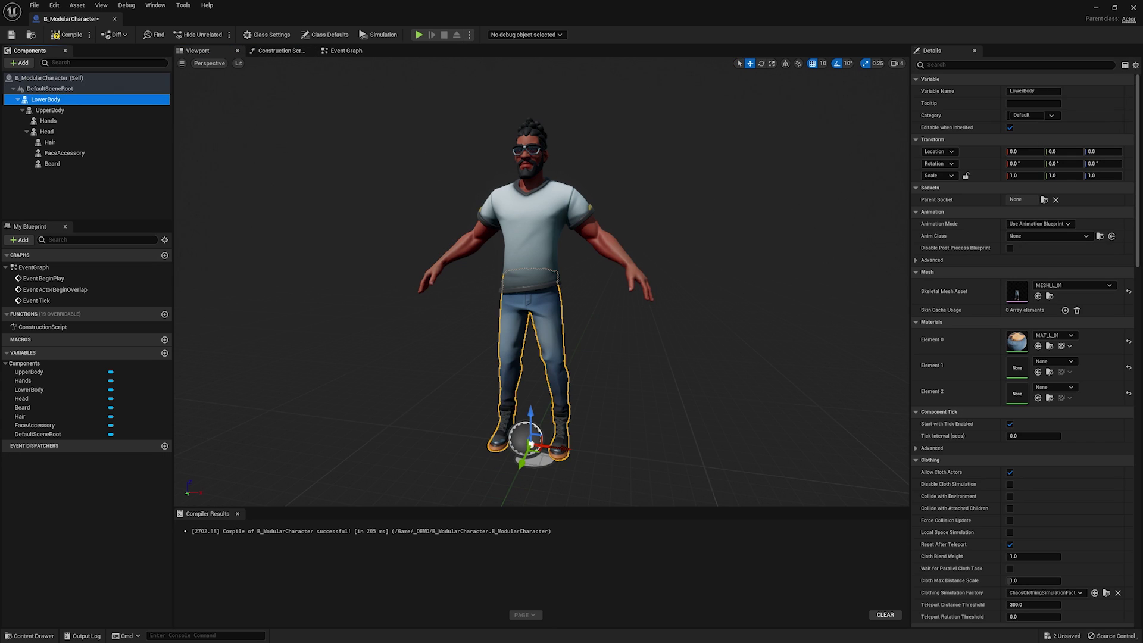
left_click(67, 34)
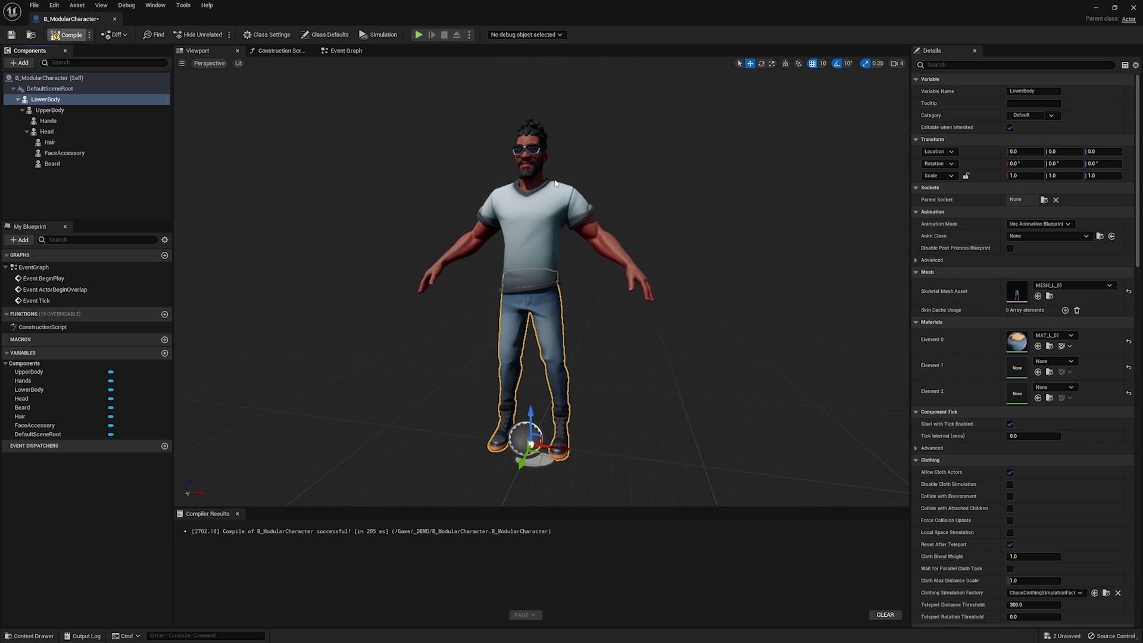
left_click(1039, 224)
left_click(1036, 241)
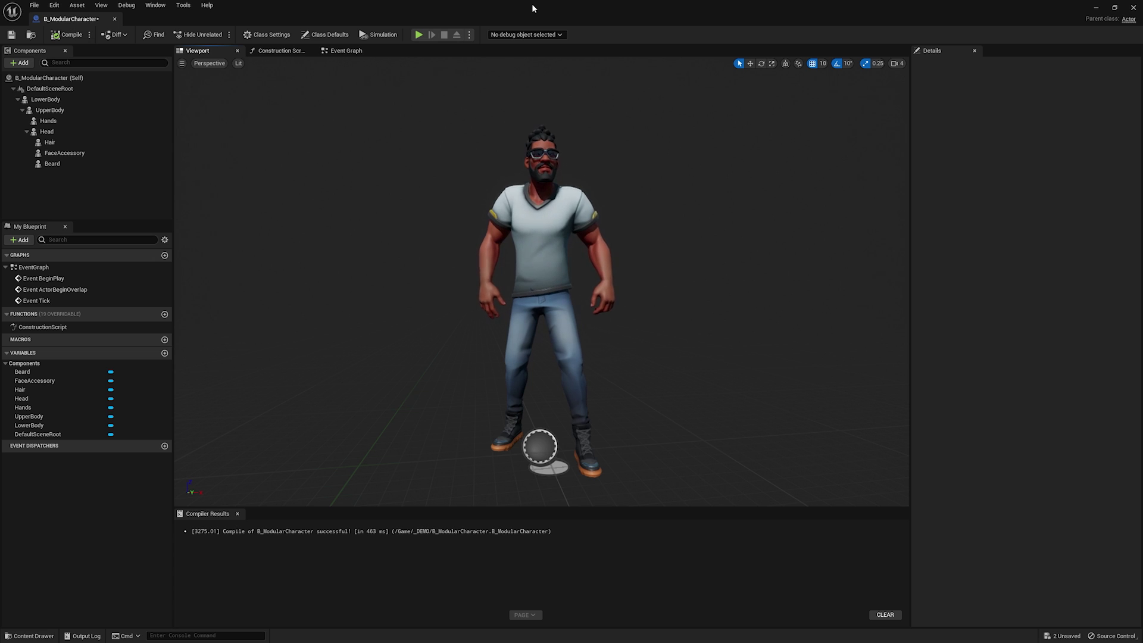
mouse_move(665, 232)
left_mouse_down()
mouse_move(643, 268)
mouse_move(684, 240)
left_mouse_up()
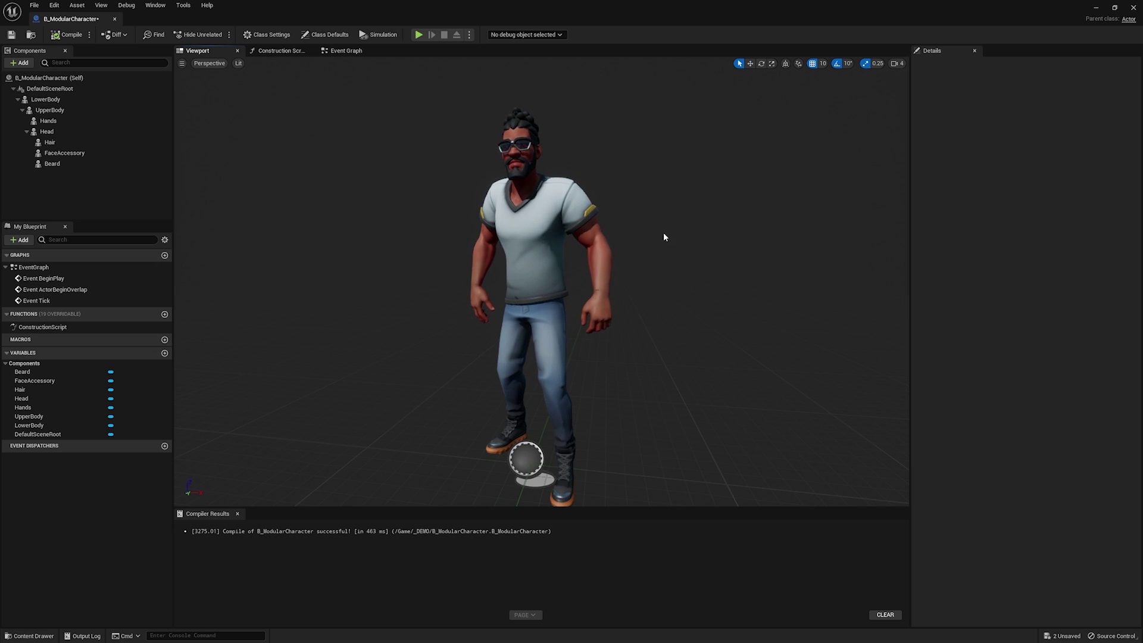
Open the SKM_backpack skeletal mesh from the Backpack folder and inspect its backpack_root, L_strap01 and L_strap02 bones.
left_click(29, 636)
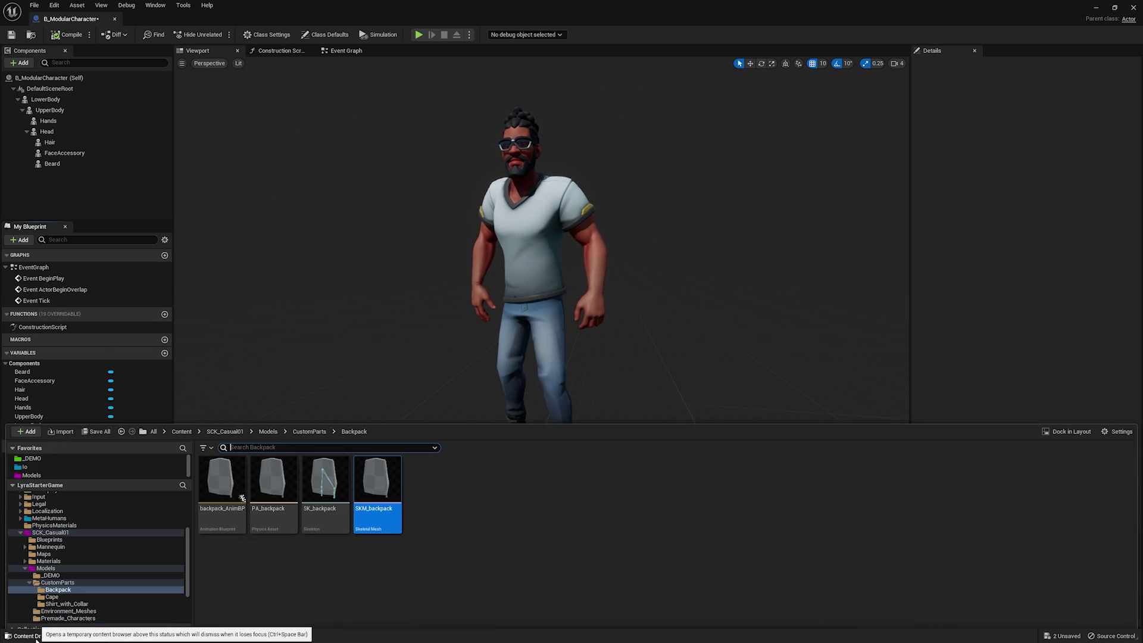
double_click(382, 469)
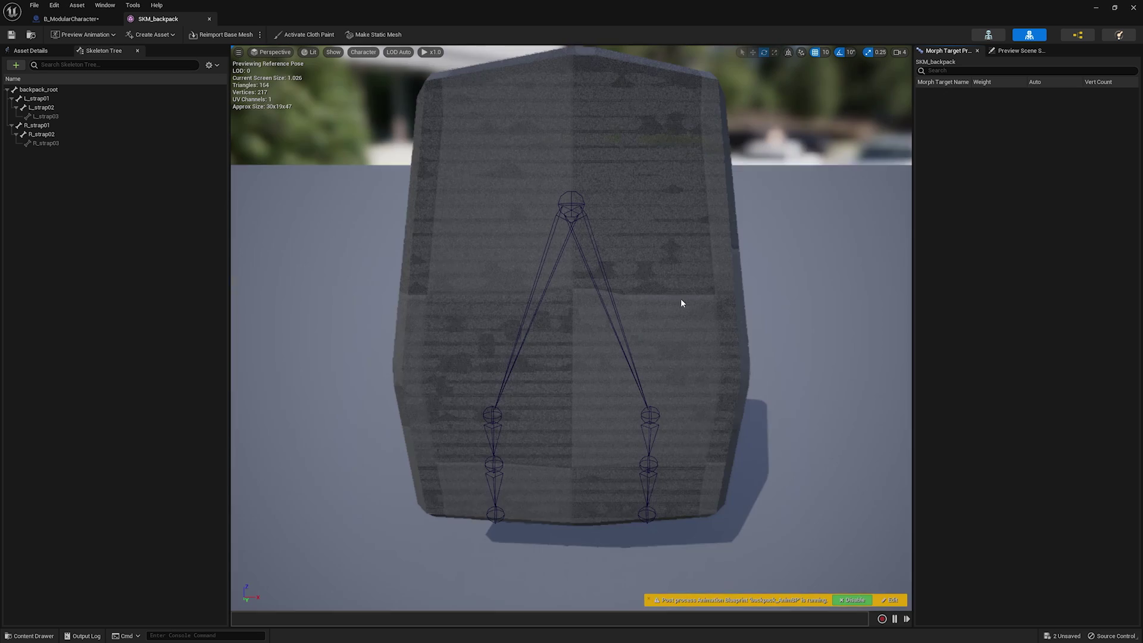
scroll(623, 327, "down", 6)
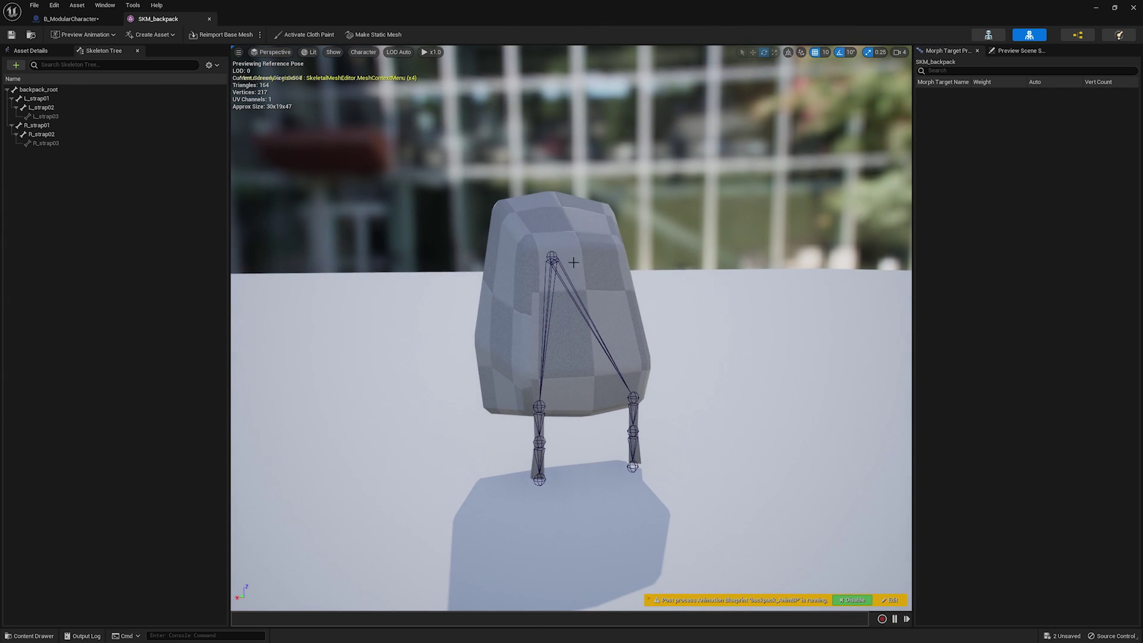
left_click(58, 89)
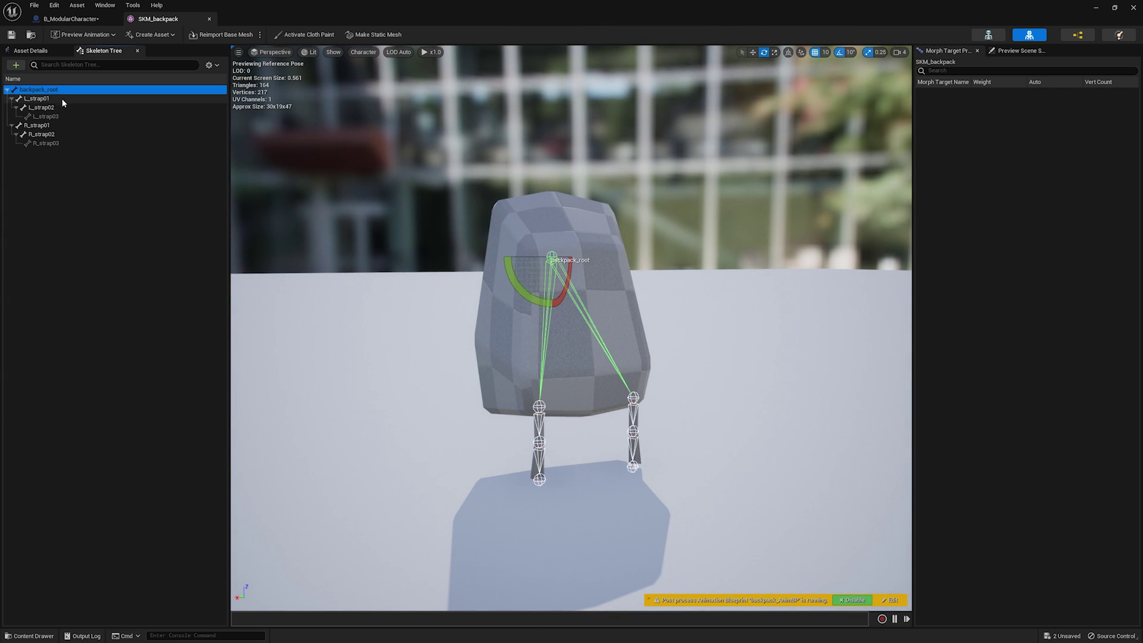
left_click(82, 196)
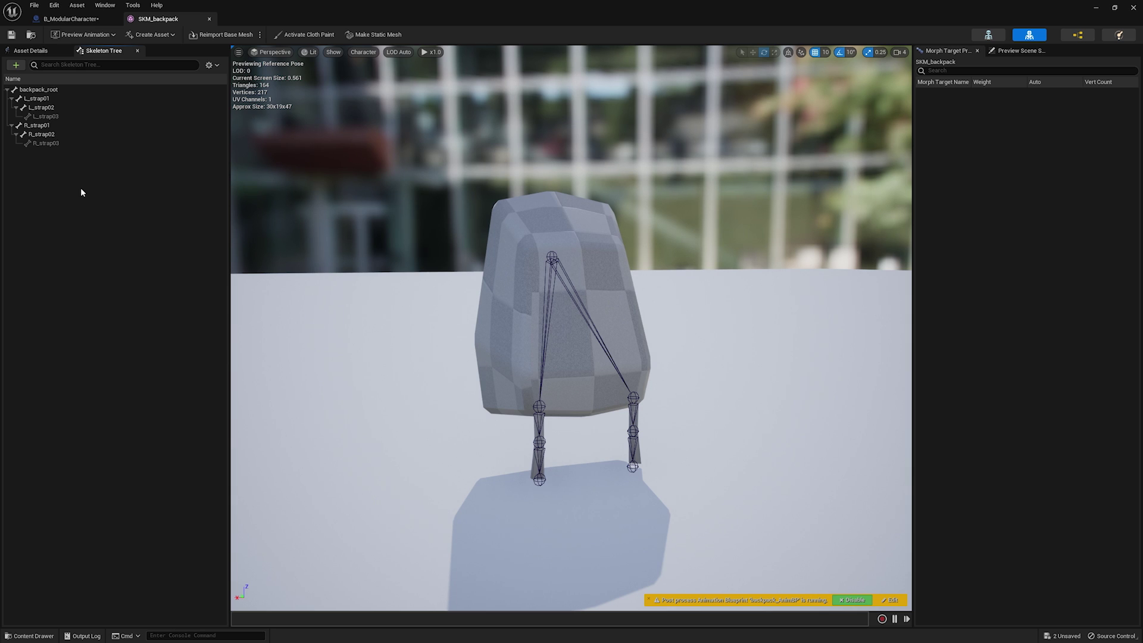
left_click(60, 90)
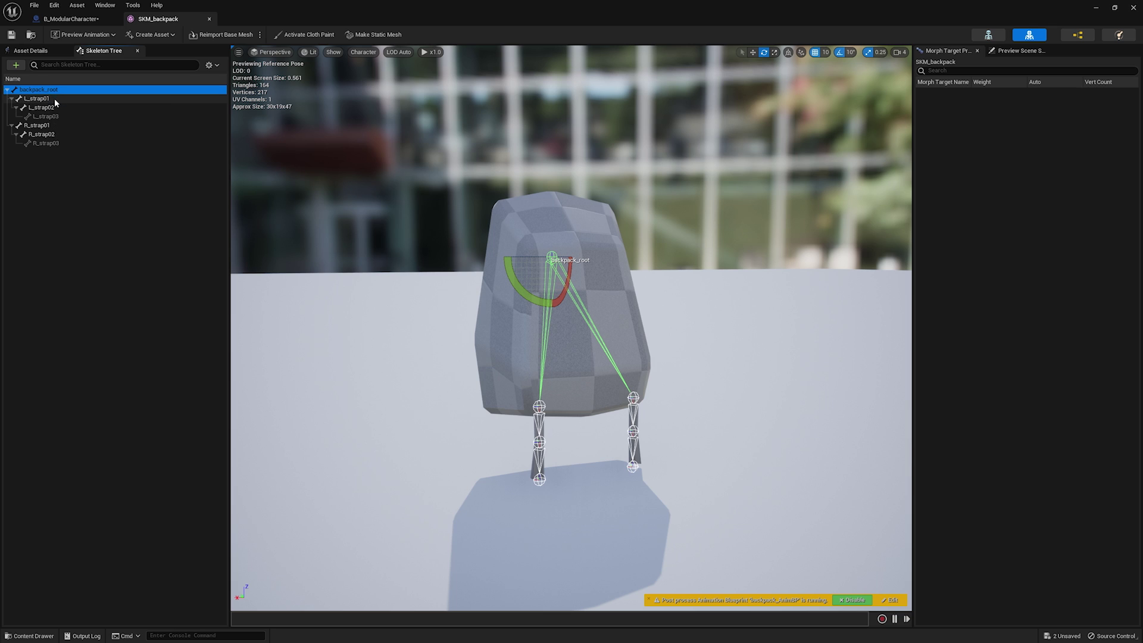
left_click(44, 98)
left_click(47, 108)
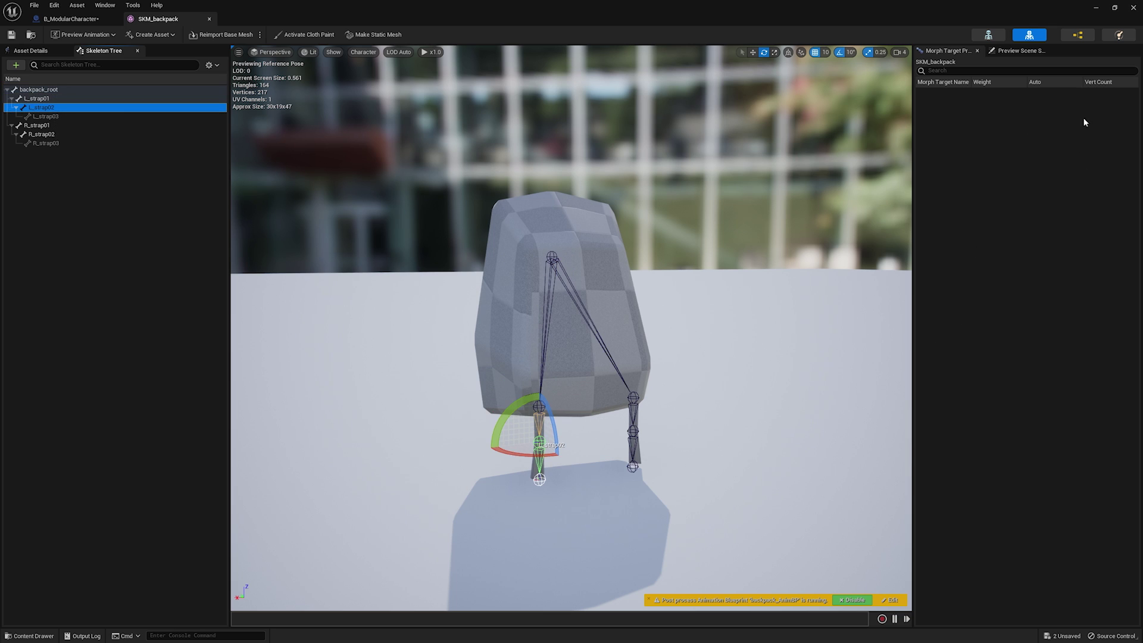
Open the backpack's physics asset, PA_backpack, and examine its collision bodies and strap constraints from the side.
left_click(1119, 36)
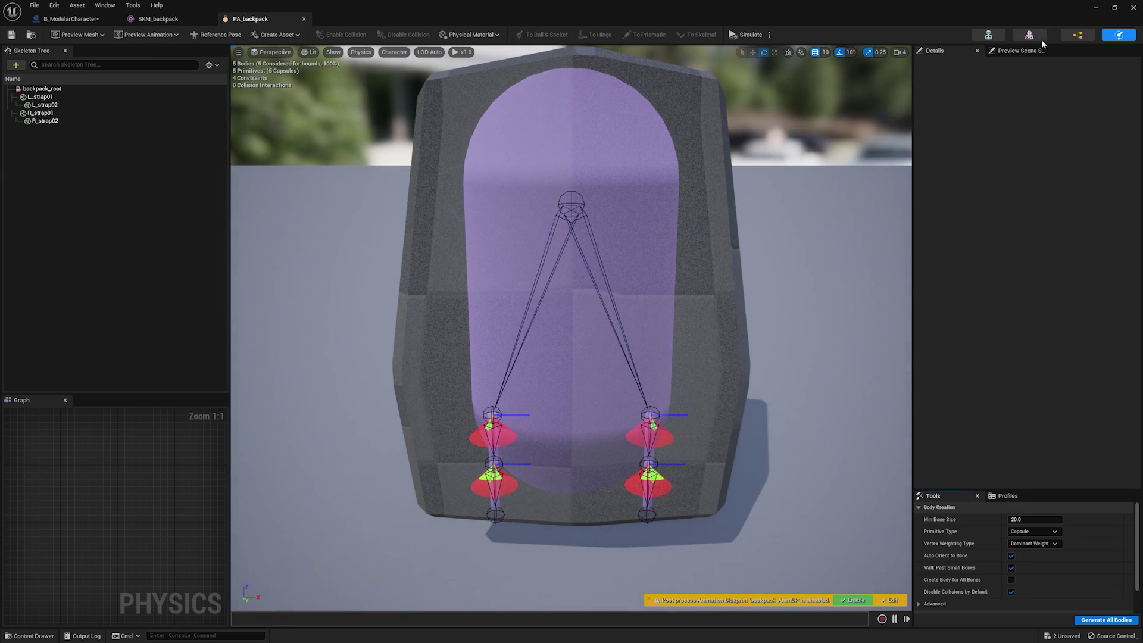
left_click_drag(833, 236, 606, 216)
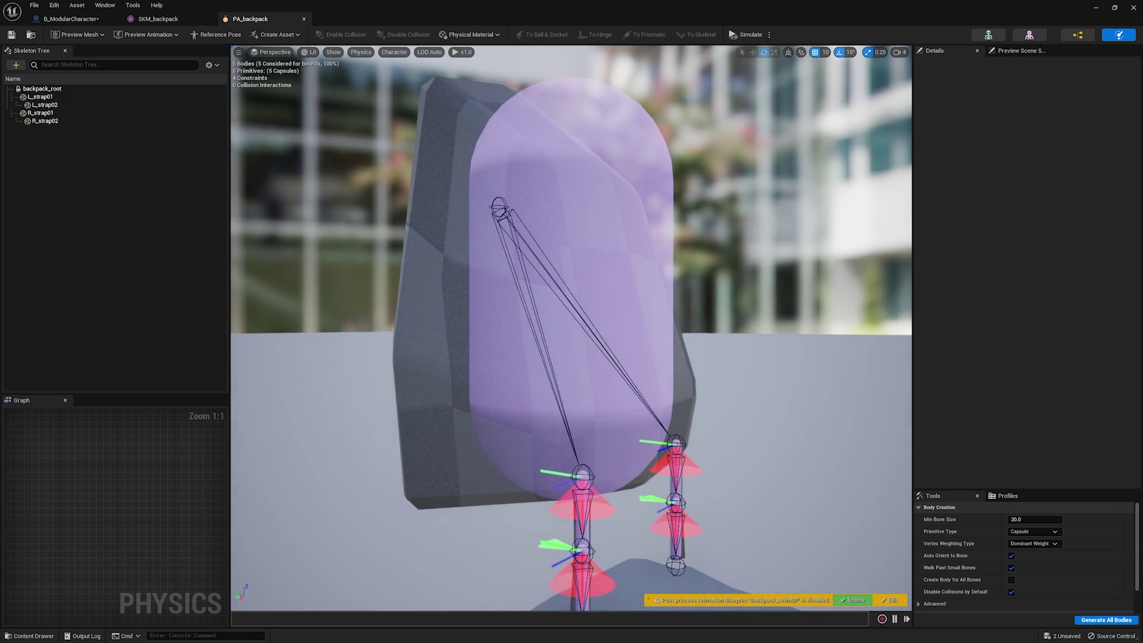
scroll(606, 215, "down", 2)
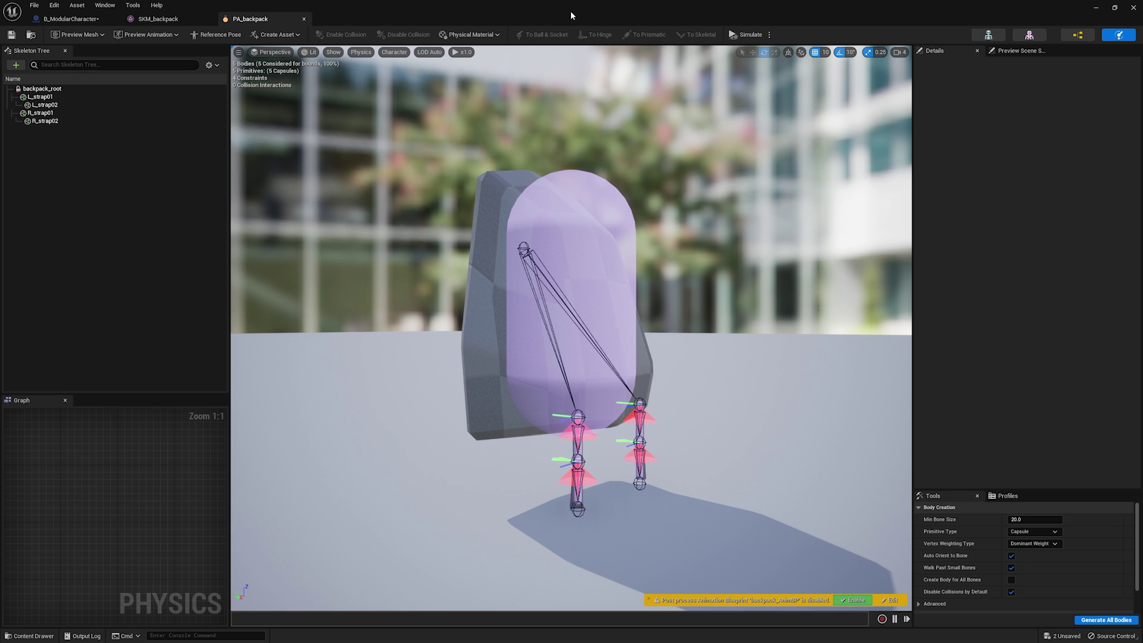
Inspect the physics body settings of backpack_root, L_strap01 and L_strap02 in PA_backpack.
left_click(89, 91)
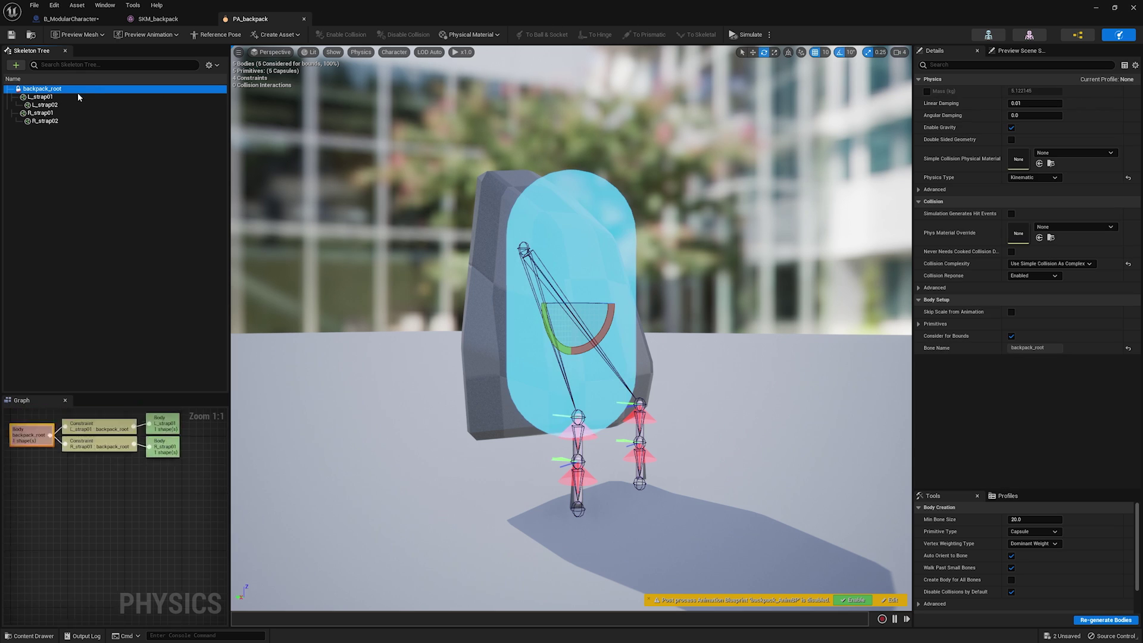
left_click(64, 97)
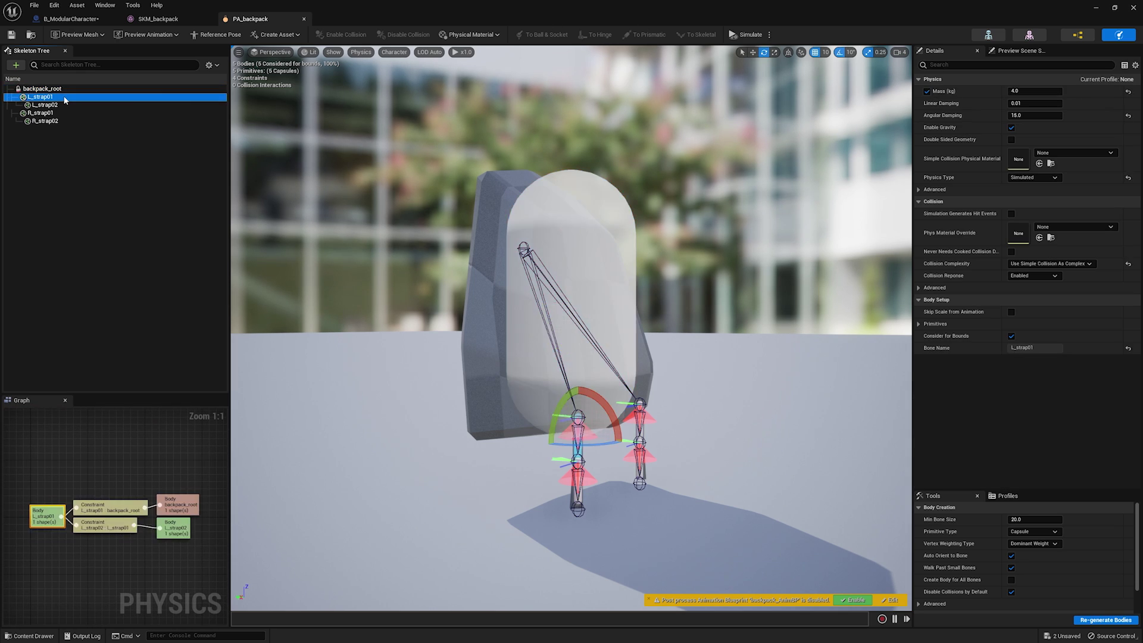
left_click(61, 104)
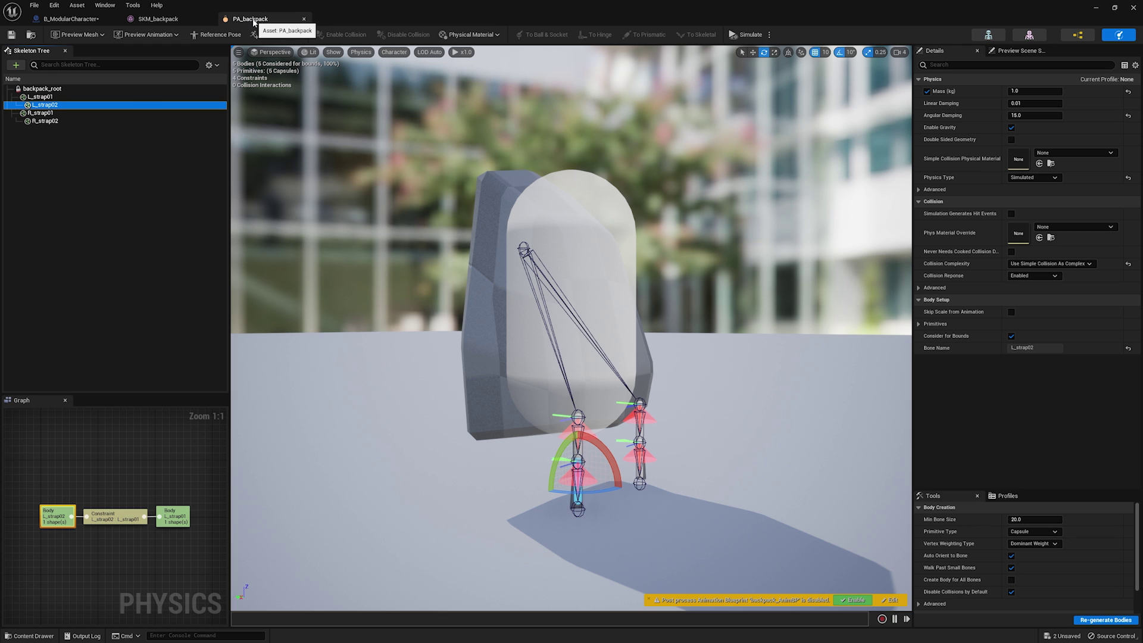
Add SKM_backpack from the Backpack folder to B_ModularCharacter as a component and parent it under UpperBody.
left_click(86, 23)
left_click(30, 636)
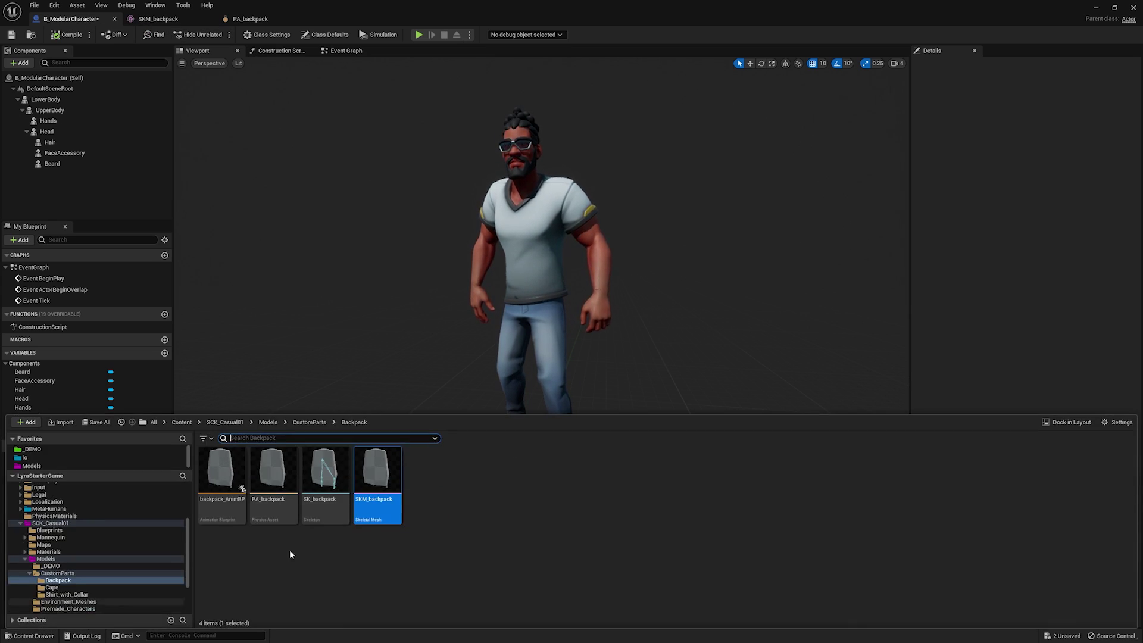
left_click_drag(375, 476, 64, 174)
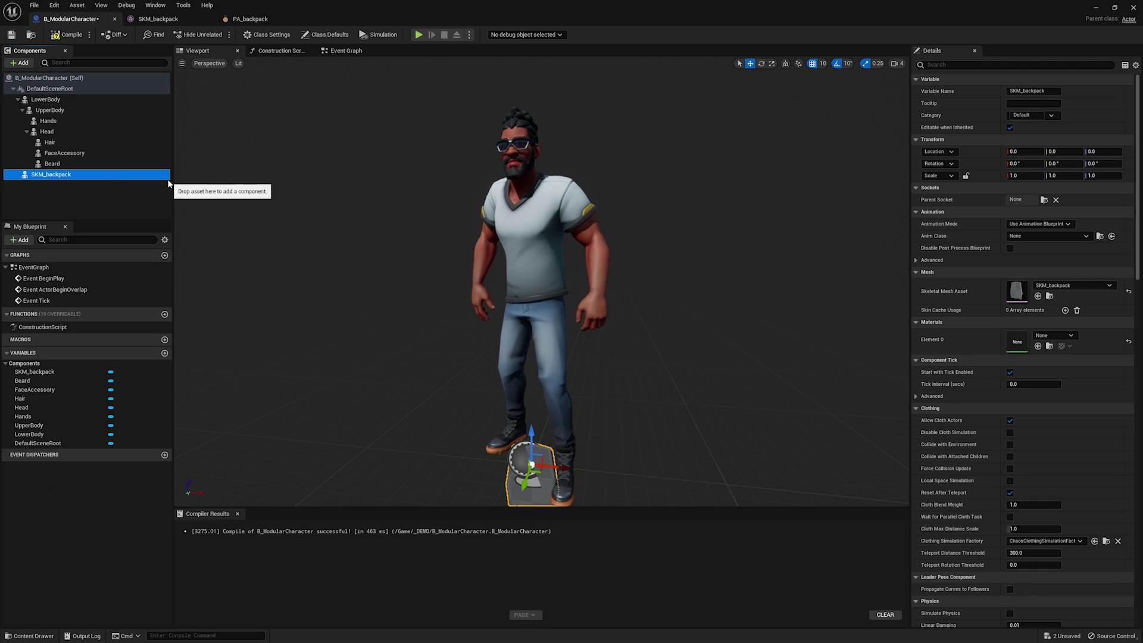
left_click_drag(643, 308, 572, 311, "alt")
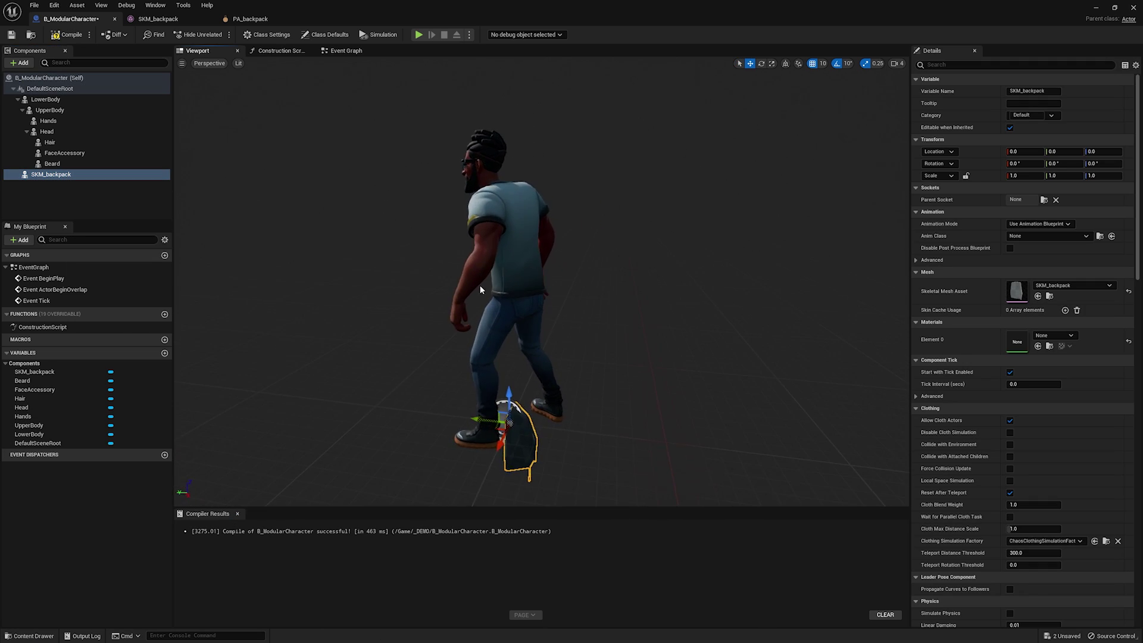
left_click(71, 173)
left_click_drag(71, 173, 48, 111)
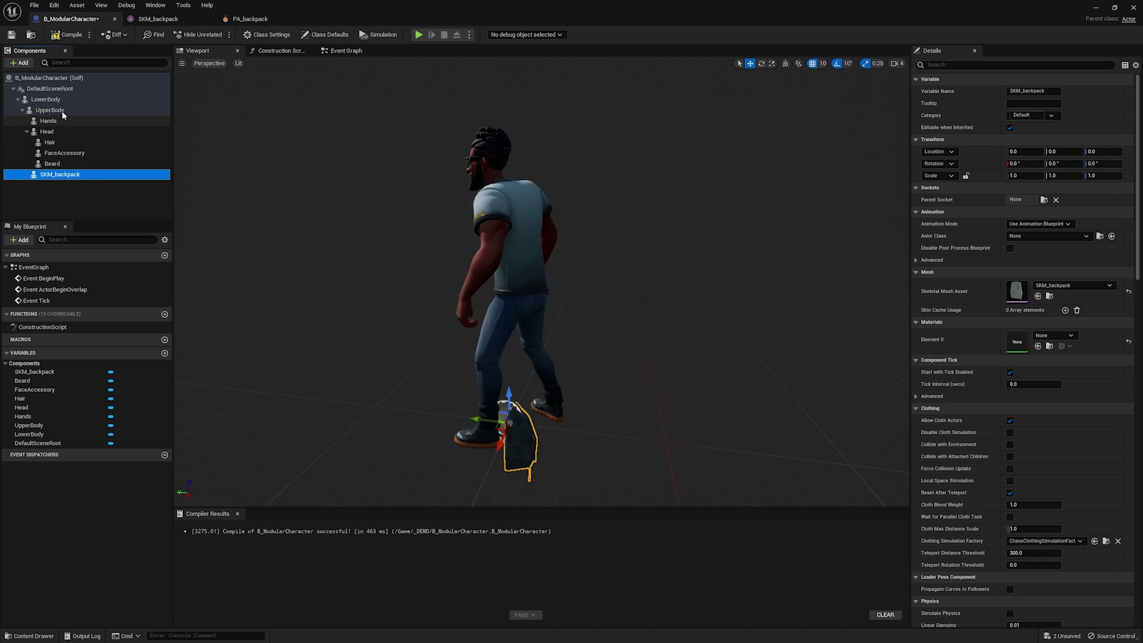
Set the SKM_backpack component's Parent Socket to the spine_03 bone.
left_click_drag(620, 388, 620, 388, "alt")
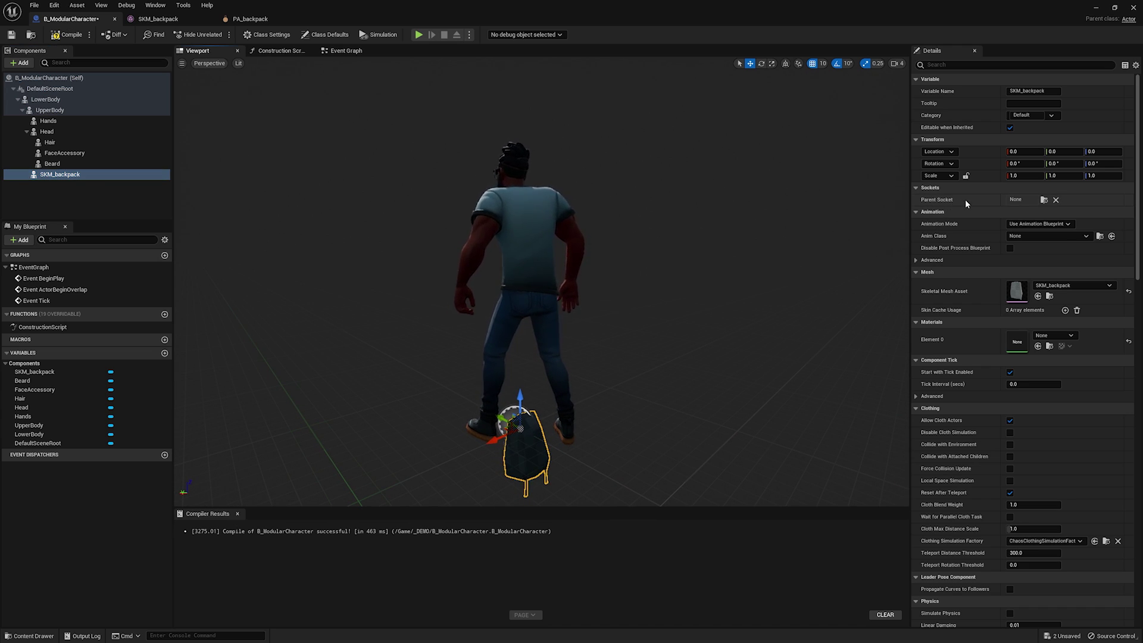
left_click(1046, 201)
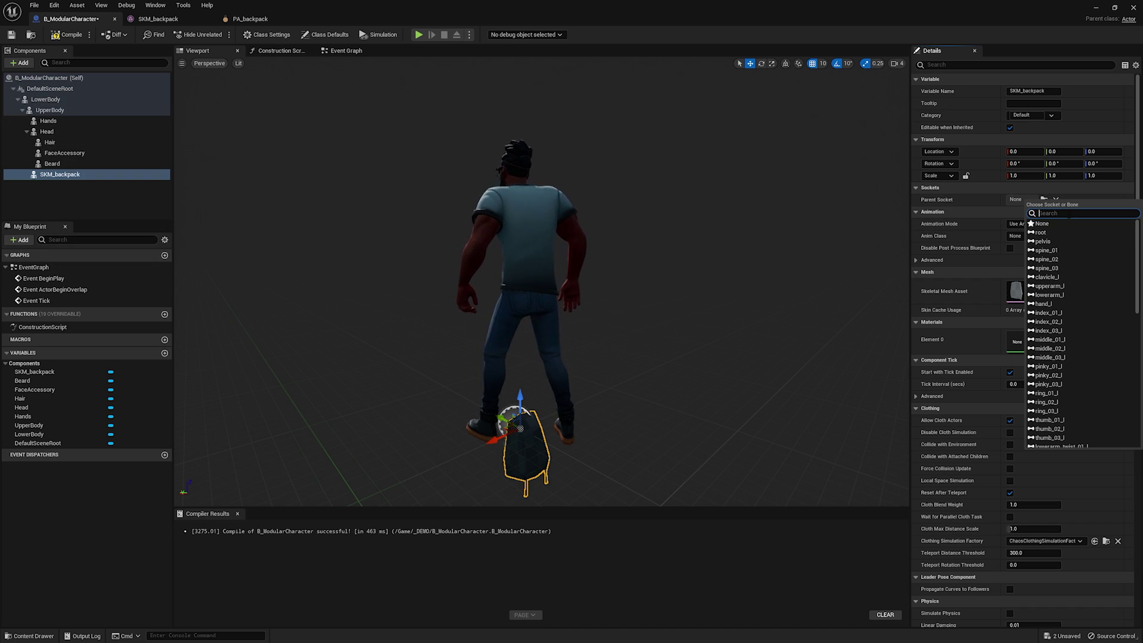
left_click(1047, 268)
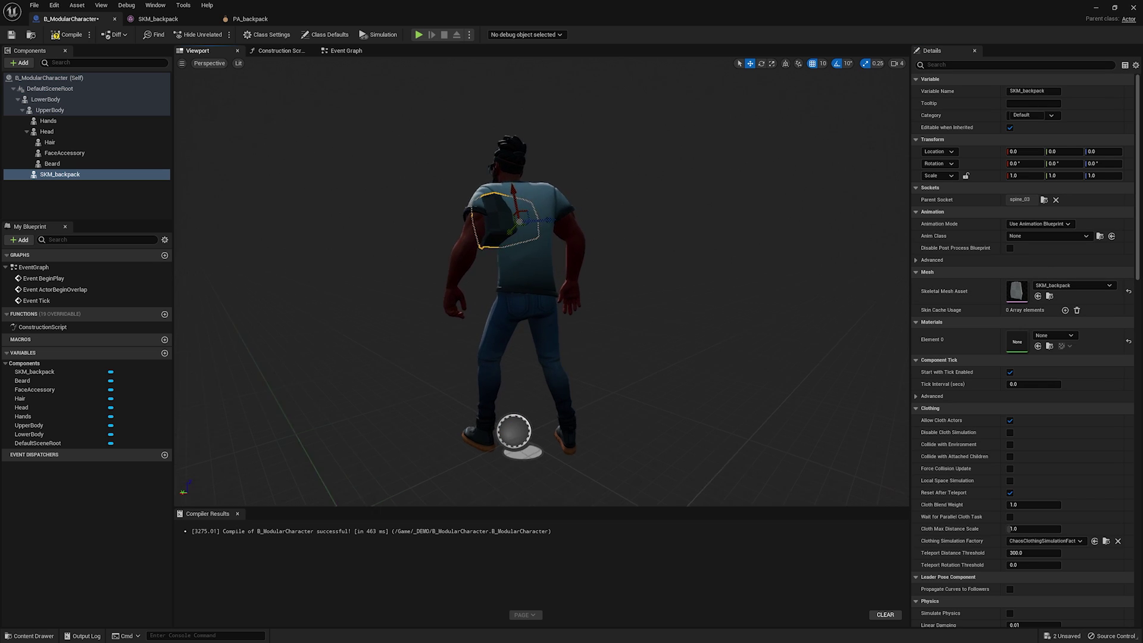
Examine the backpack's placement and orientation on the character's back from behind and from the side.
scroll(715, 273, "up", 3)
left_click_drag(536, 298, 762, 298)
left_click_drag(535, 178, 579, 175)
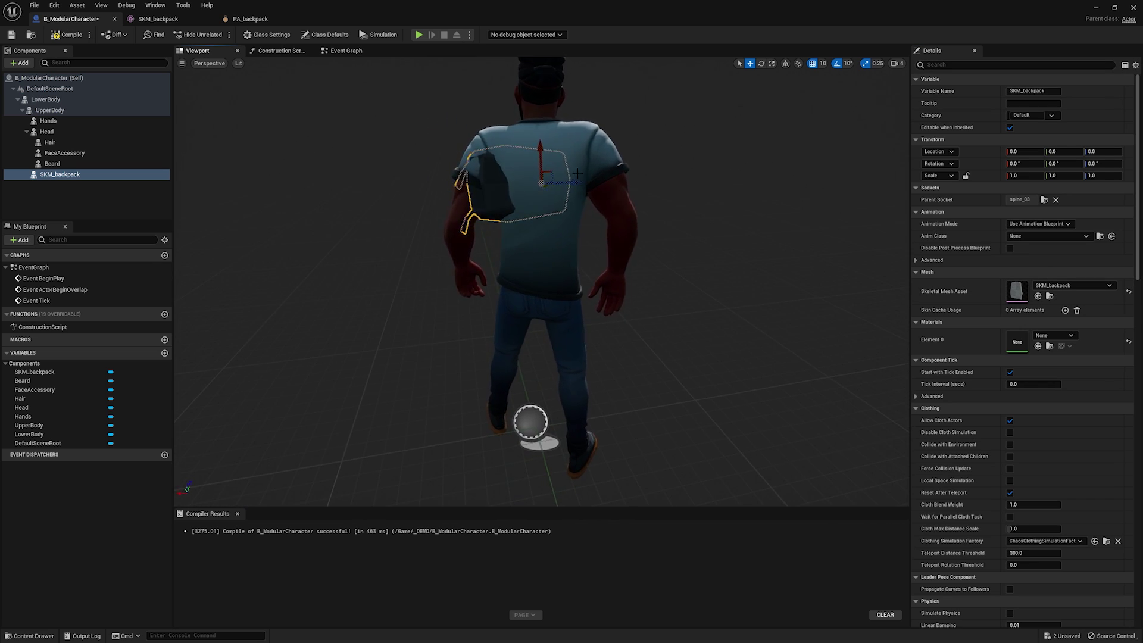
left_click_drag(685, 166, 698, 167)
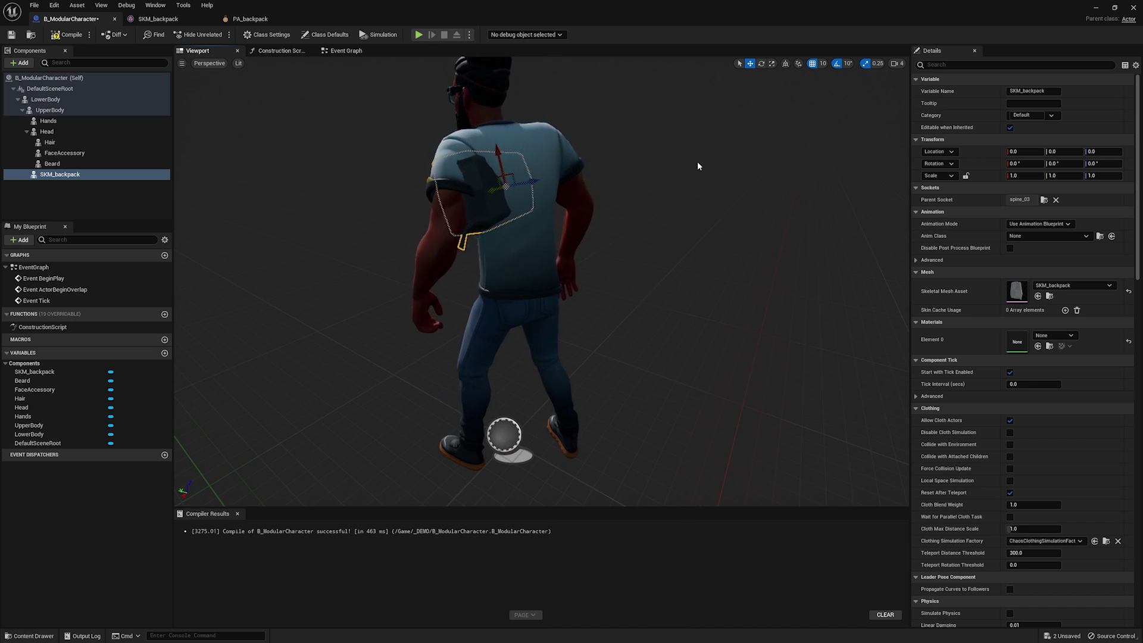
left_click_drag(703, 233, 733, 234)
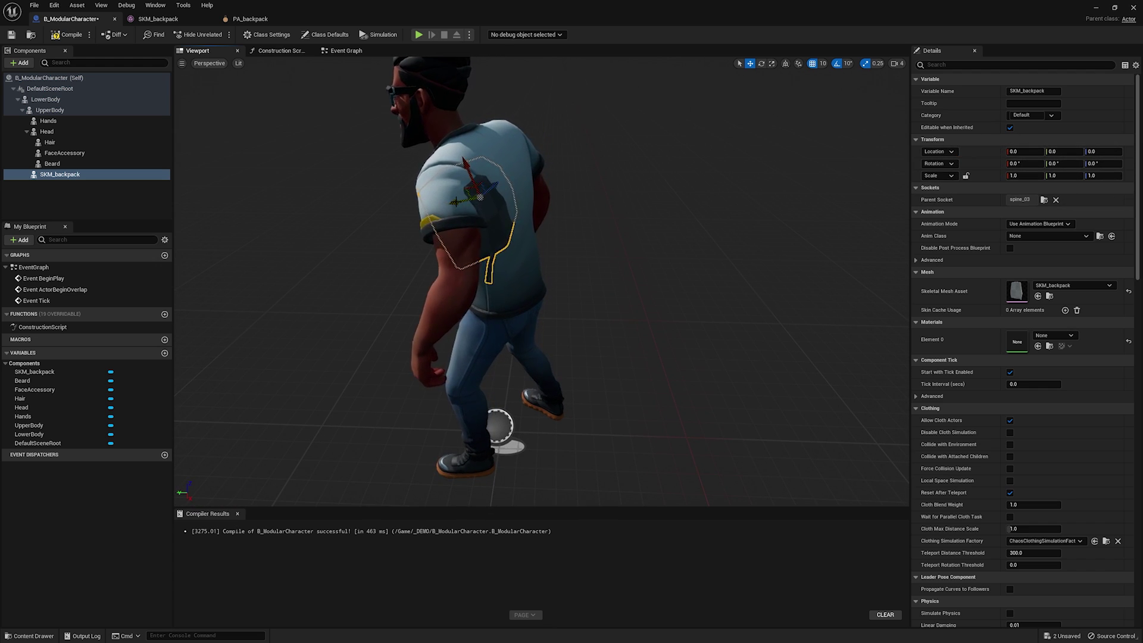
left_click(488, 226)
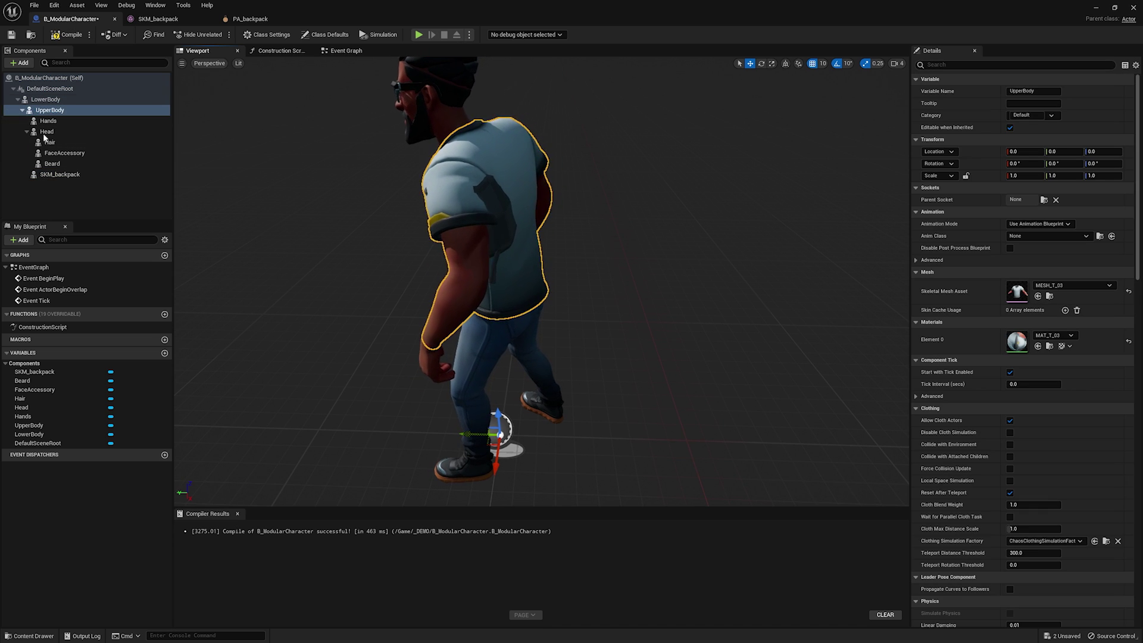
left_click(60, 175)
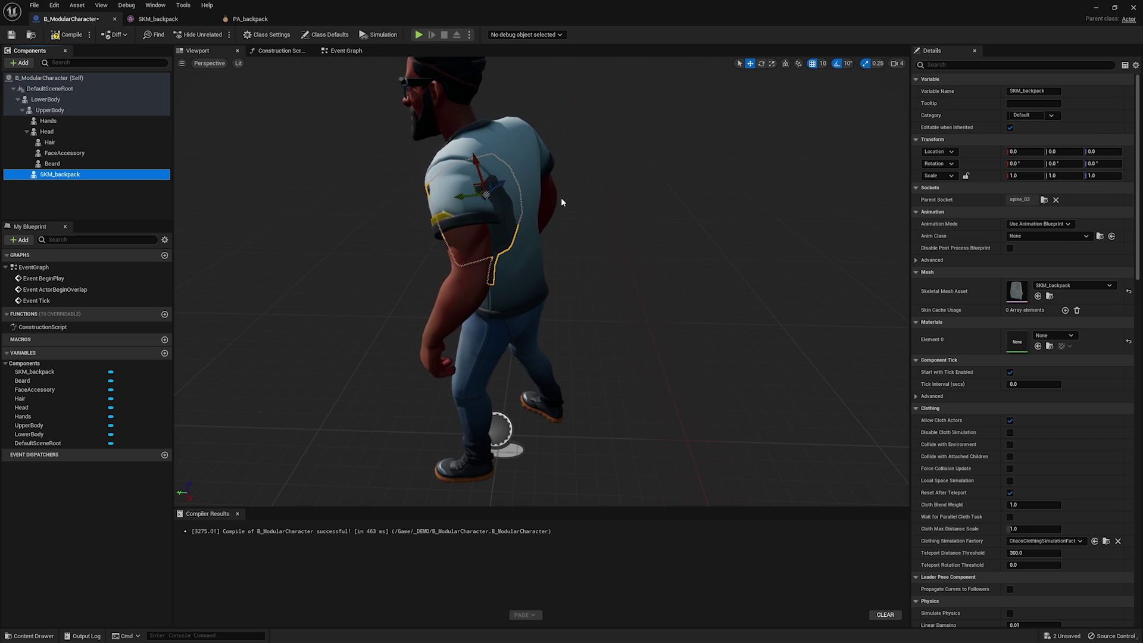
left_click(934, 199)
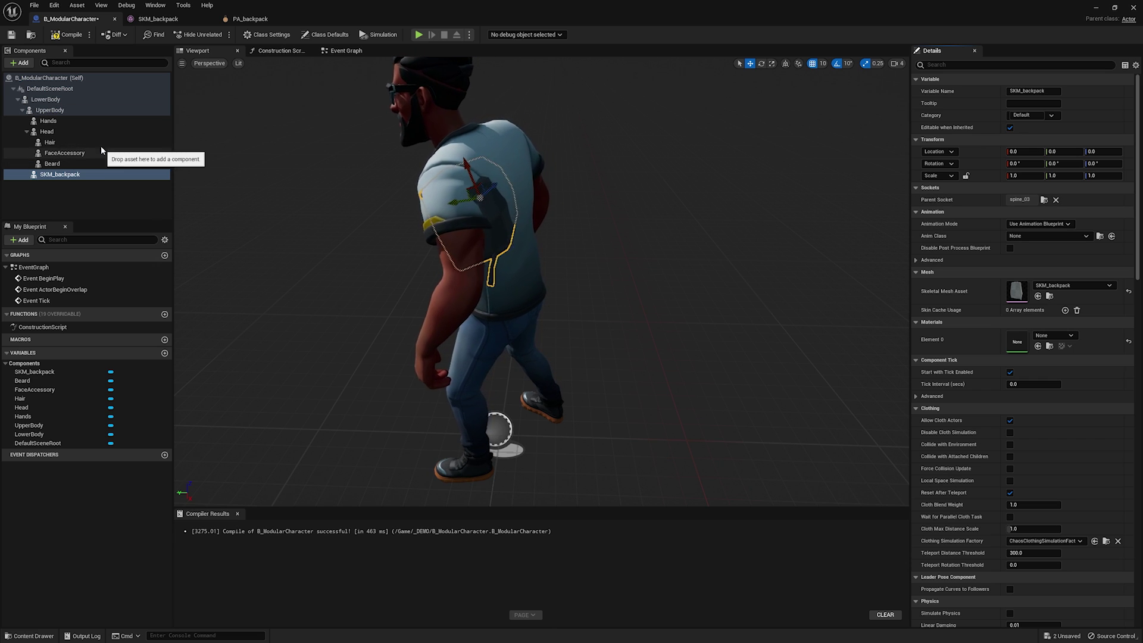
Open UpperBody's skeletal mesh, MESH_T_03, and add a socket to the spine_03 bone.
left_click(74, 111)
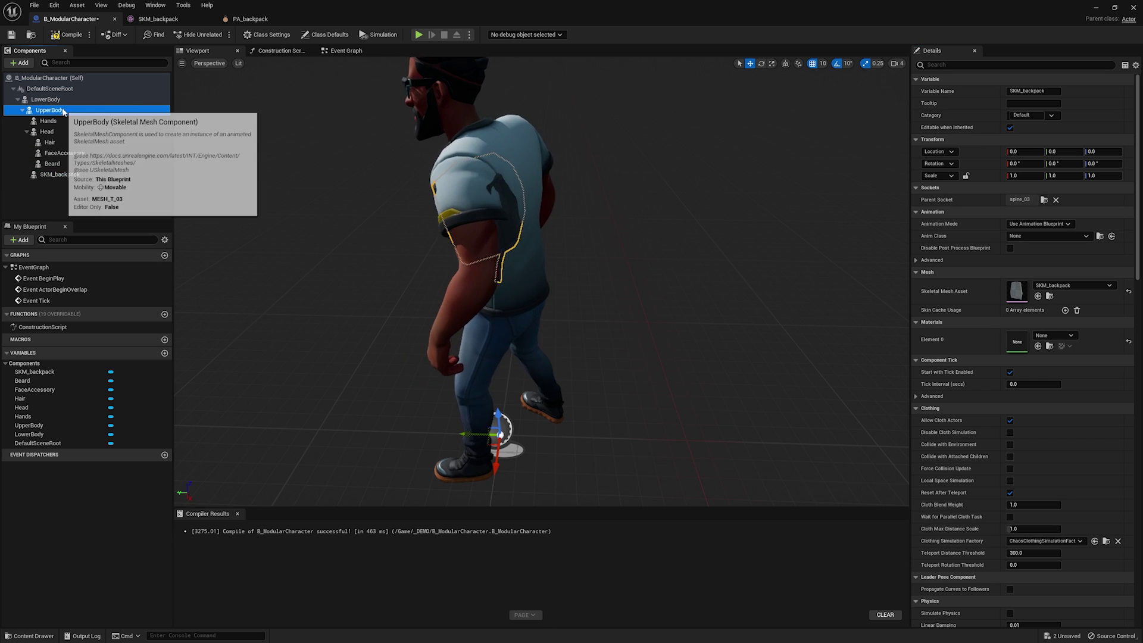
left_click(1016, 296)
double_click(1017, 292)
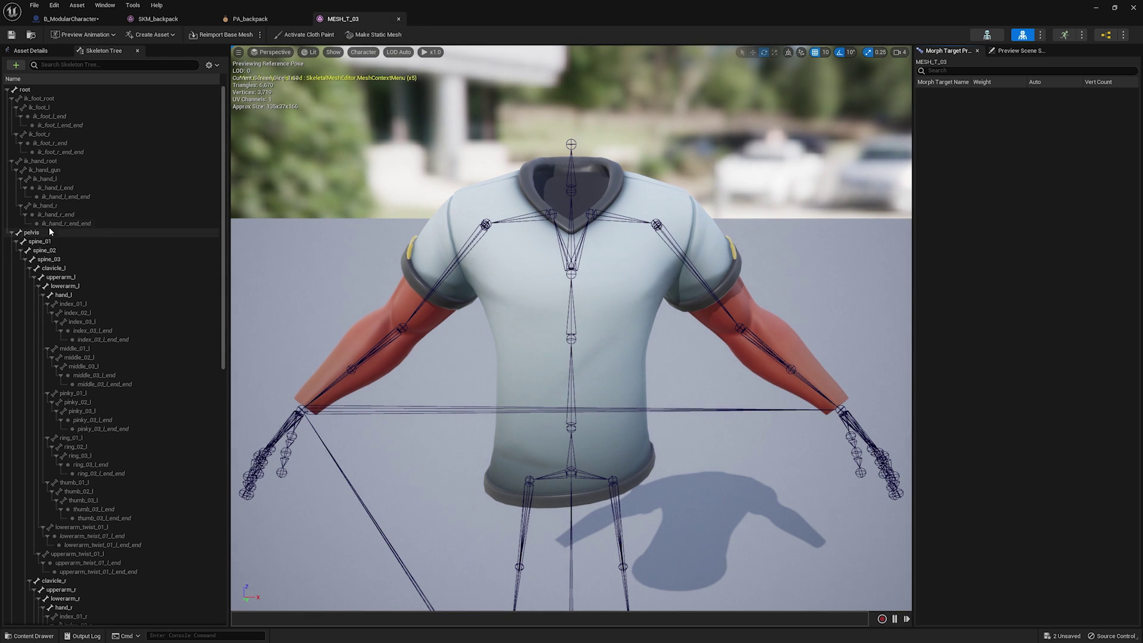
left_click(42, 295)
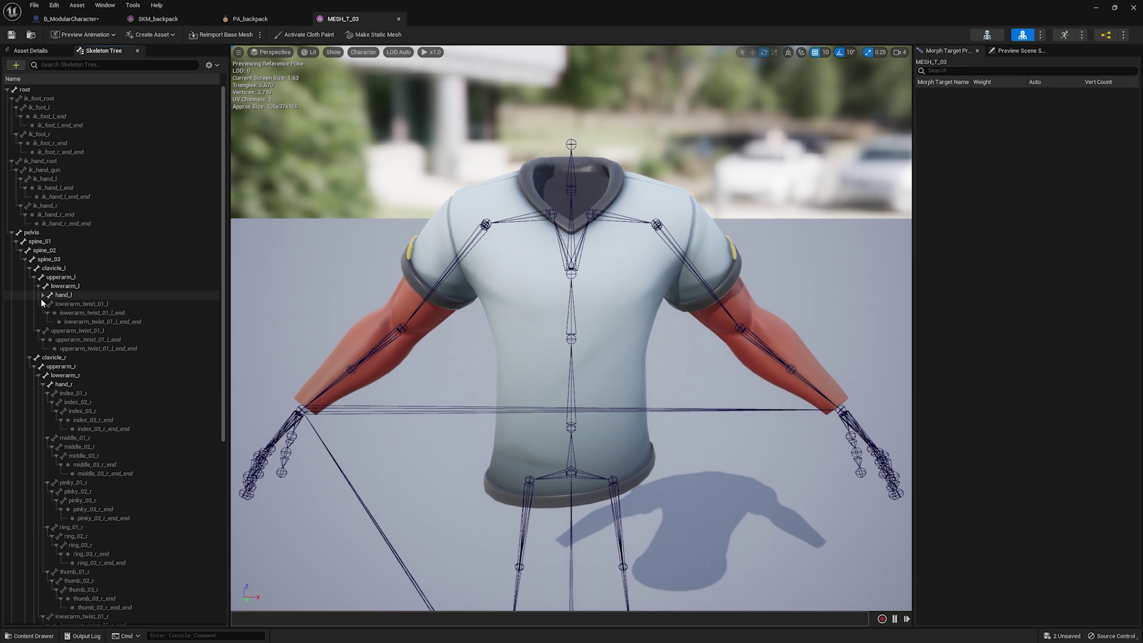
left_click(78, 259)
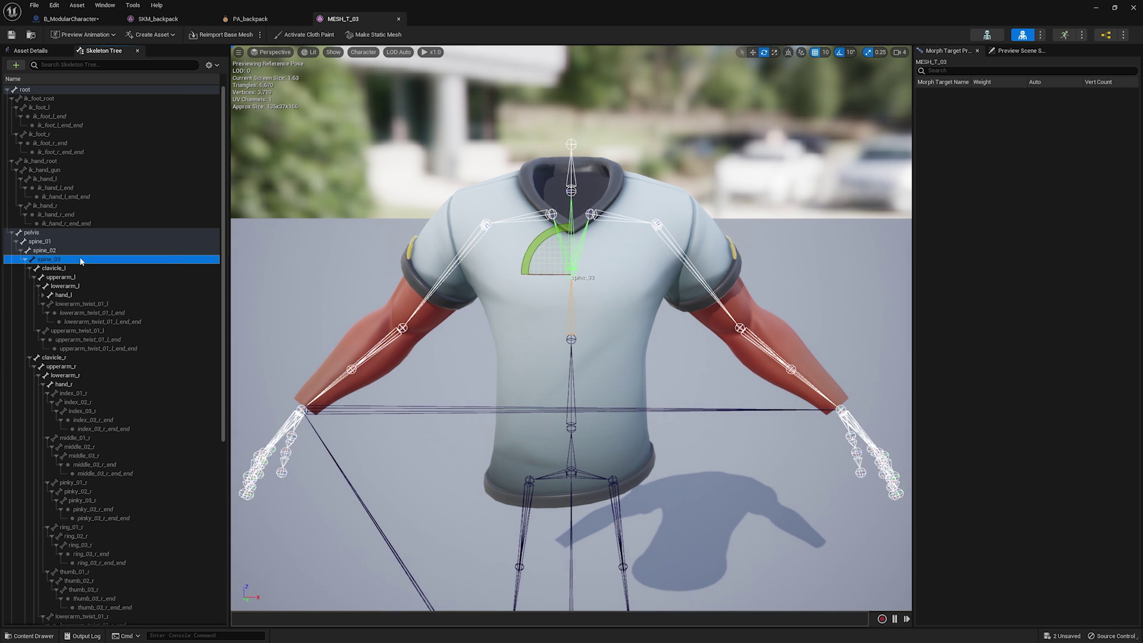
right_click(81, 259)
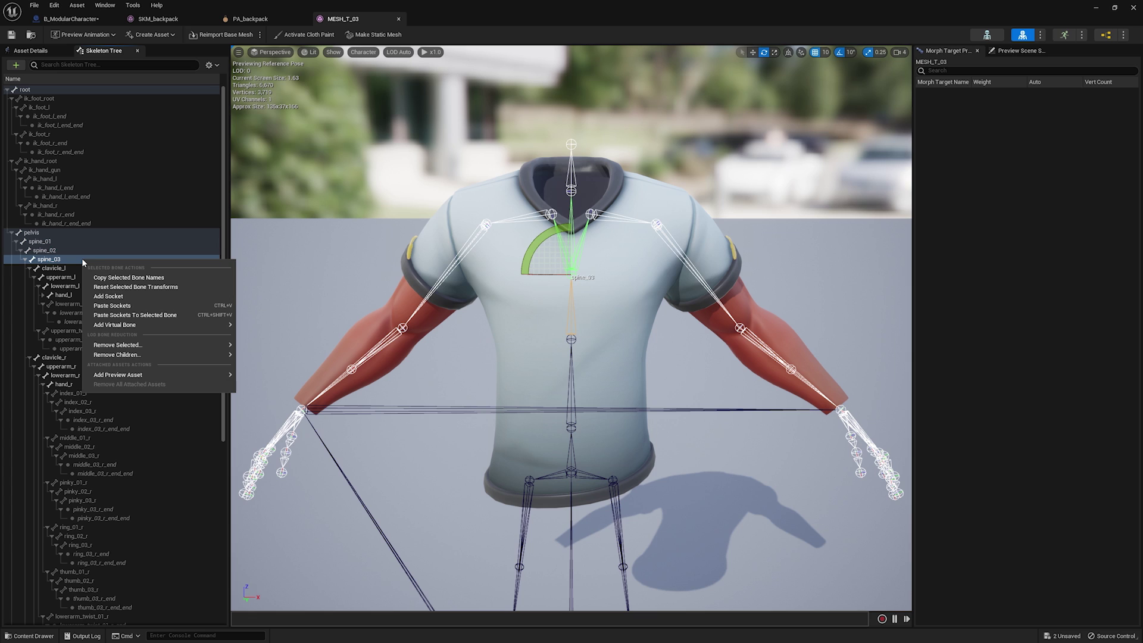
left_click(132, 296)
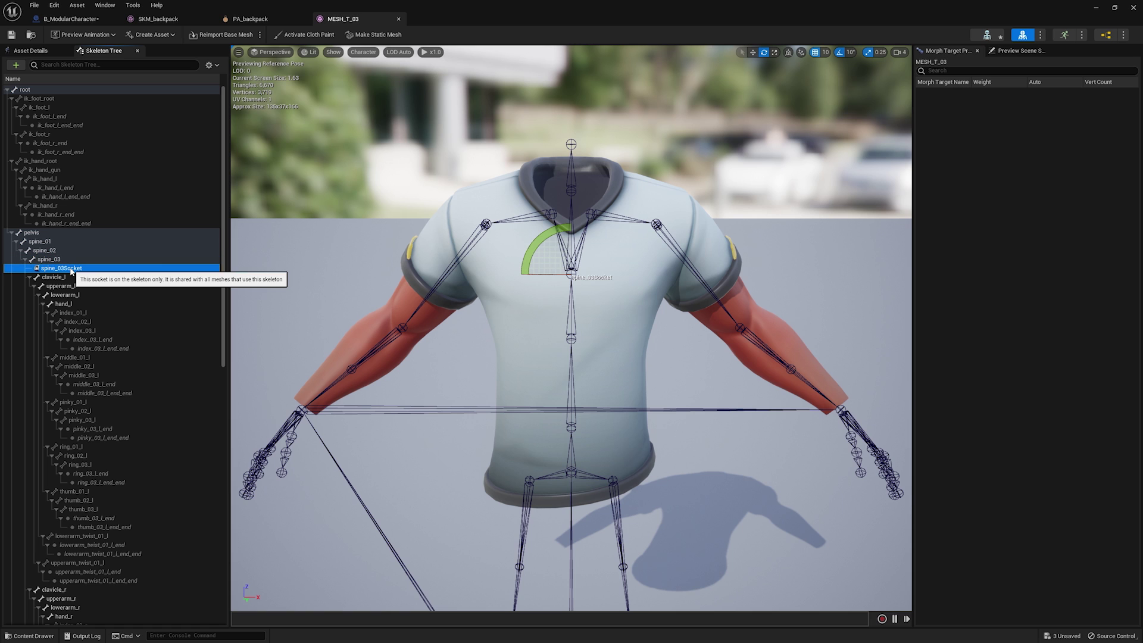
Rename the new socket under spine_03 as attach_backpack.
mouse_move(701, 373)
left_mouse_down()
mouse_move(607, 376)
mouse_move(696, 374)
left_mouse_up()
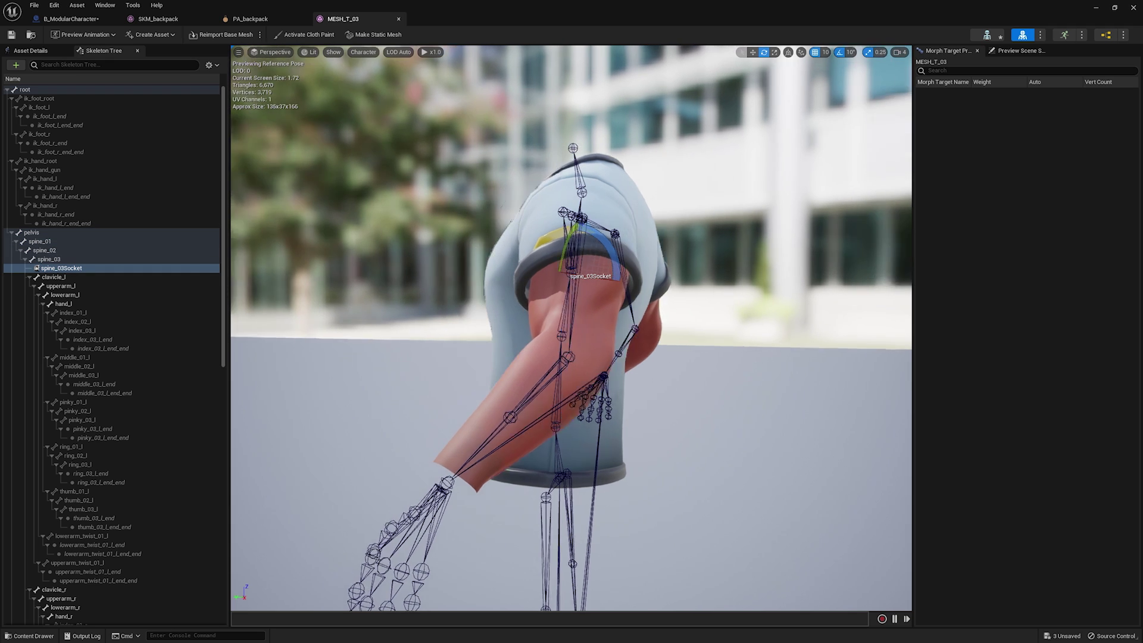
left_click(68, 269)
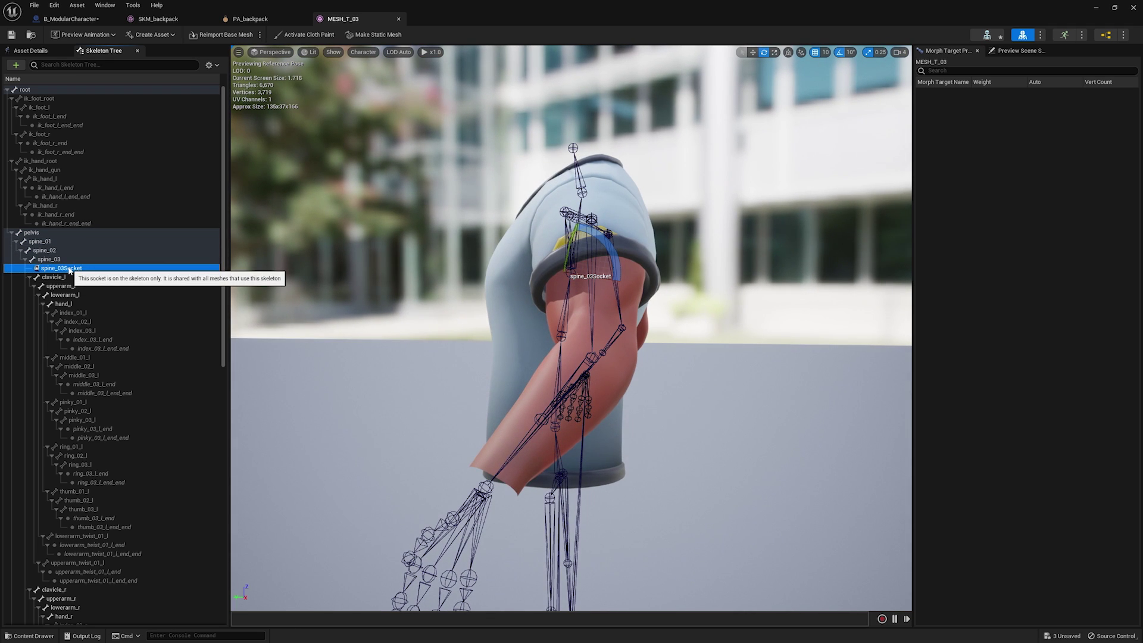
key("F2")
type("attach")
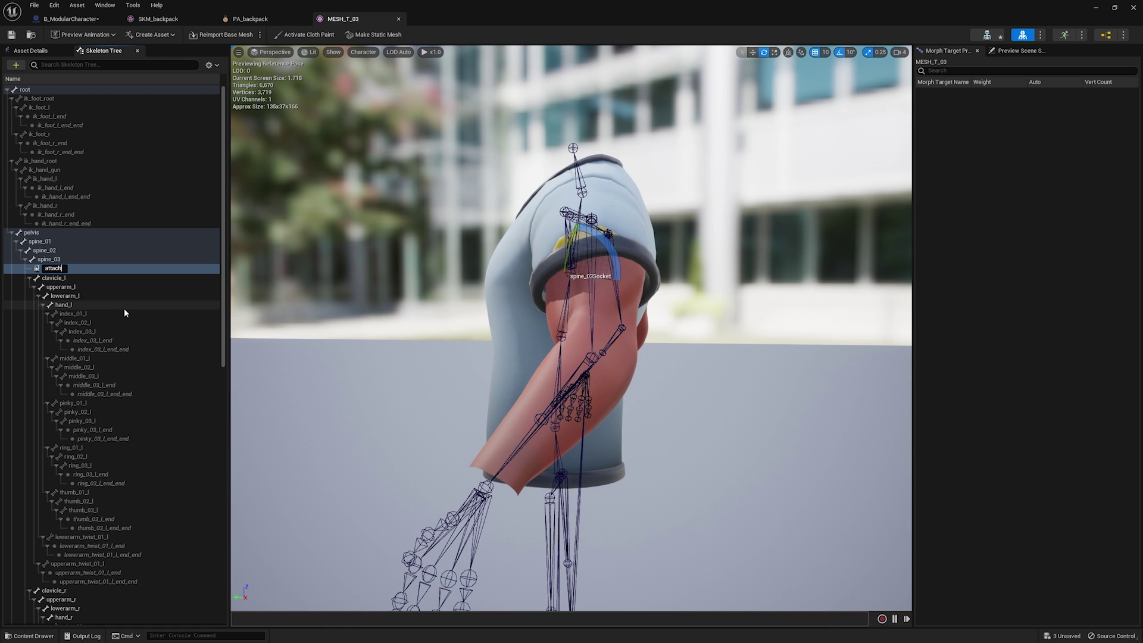
type("_backpack")
key("Return")
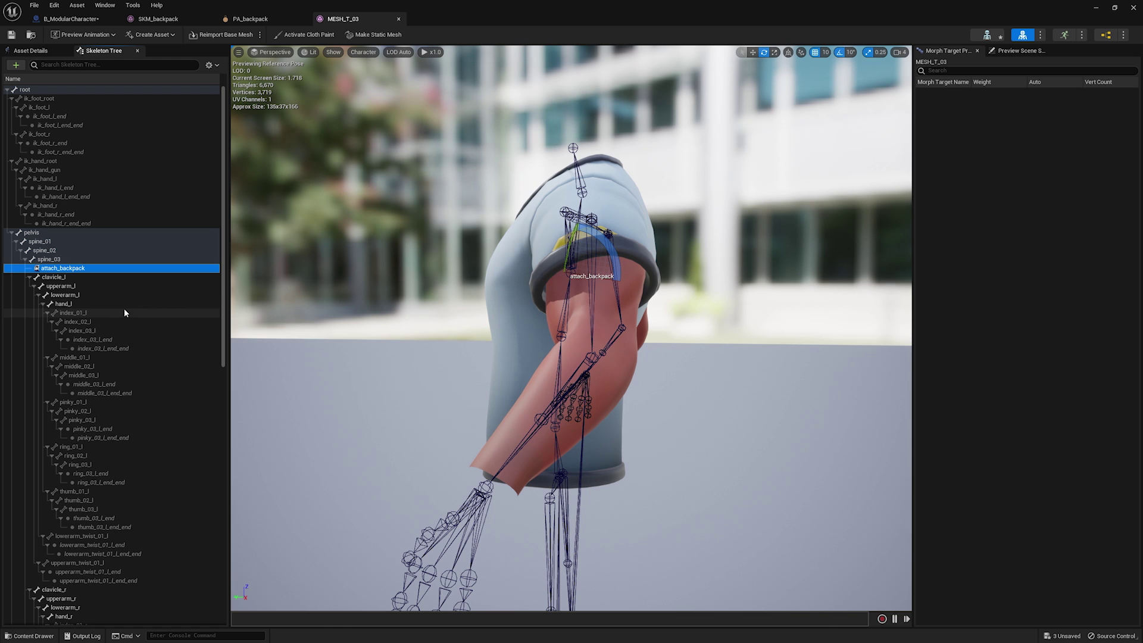
Move the attach_backpack socket backward so it sits just behind the shirt's upper back.
left_click_drag(658, 298, 602, 277, "alt")
key("w")
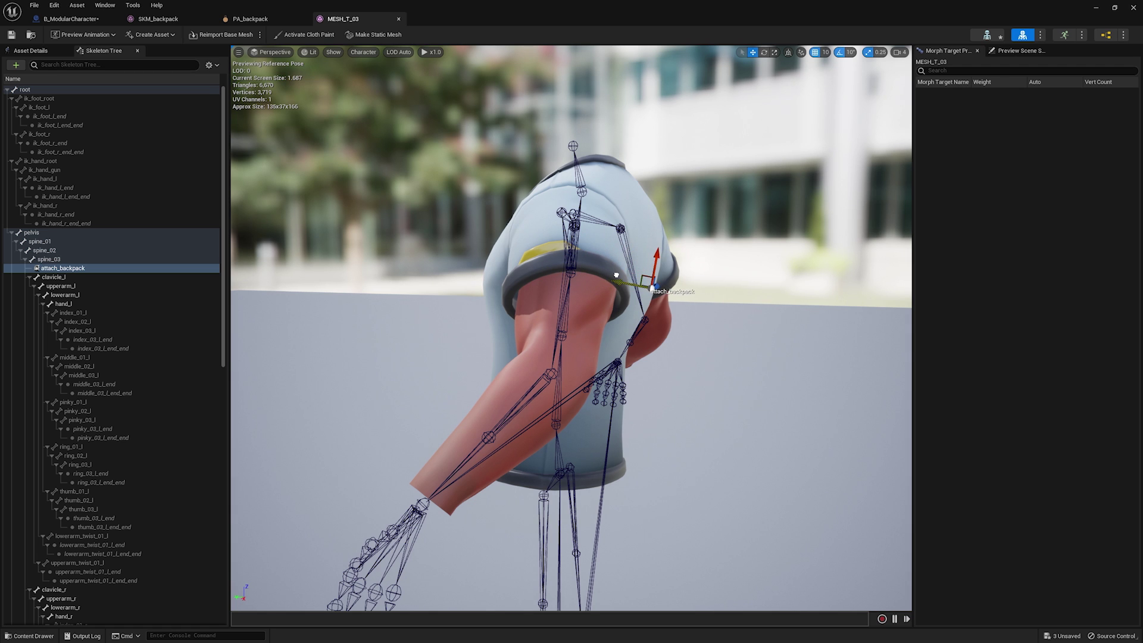
left_click_drag(698, 315, 607, 309, "alt")
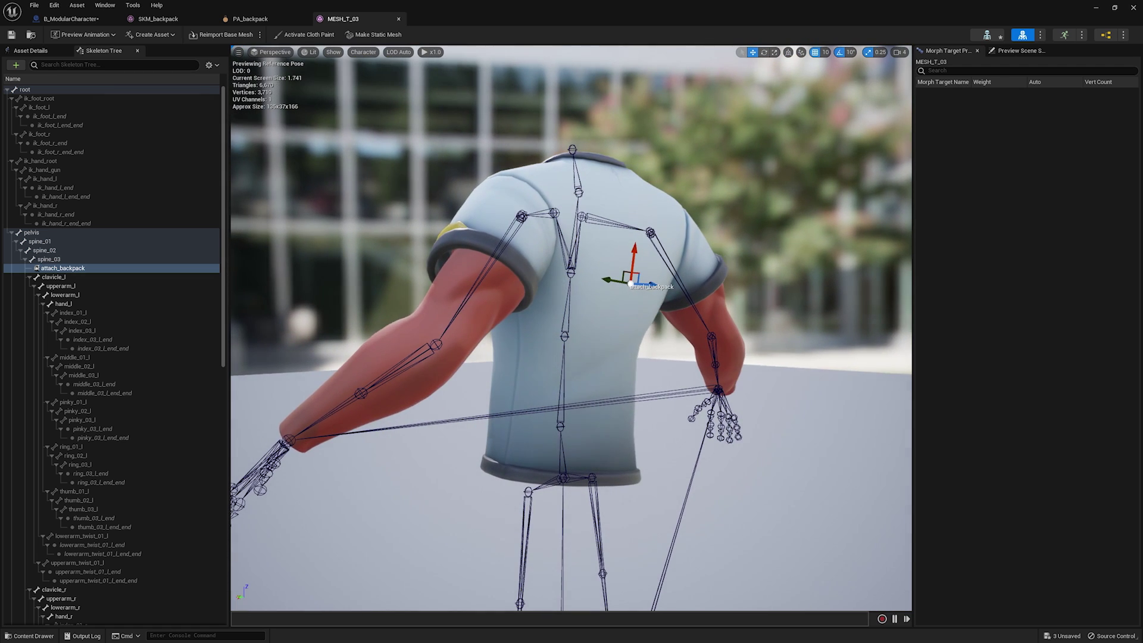
Return to B_ModularCharacter and set the SKM_backpack component's Parent Socket to attach_backpack.
left_click(60, 20)
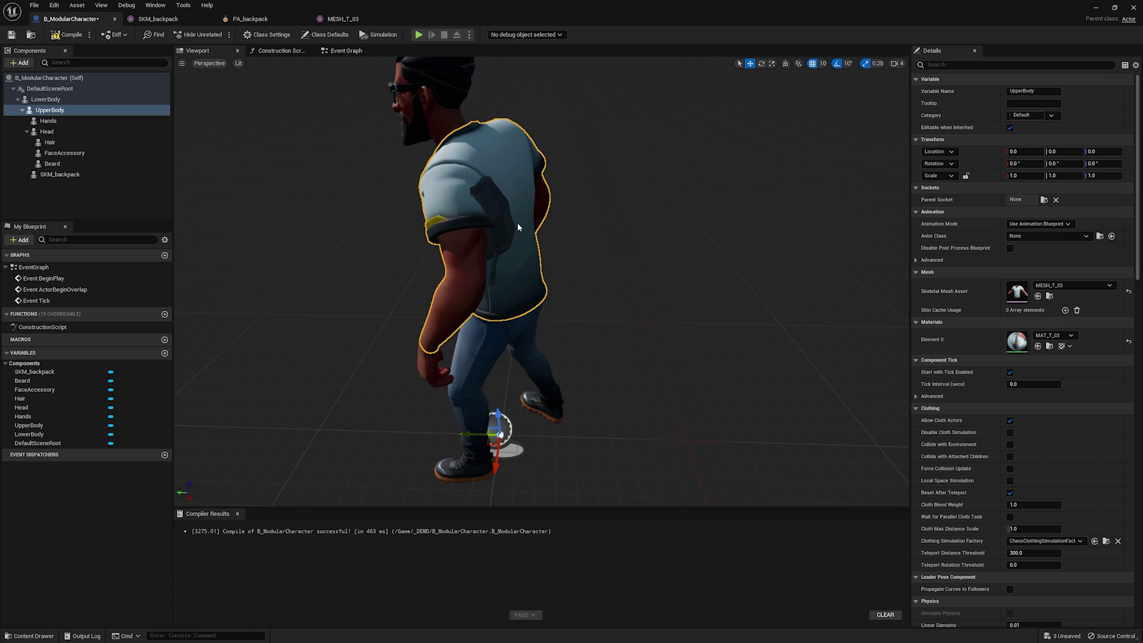
left_click(59, 175)
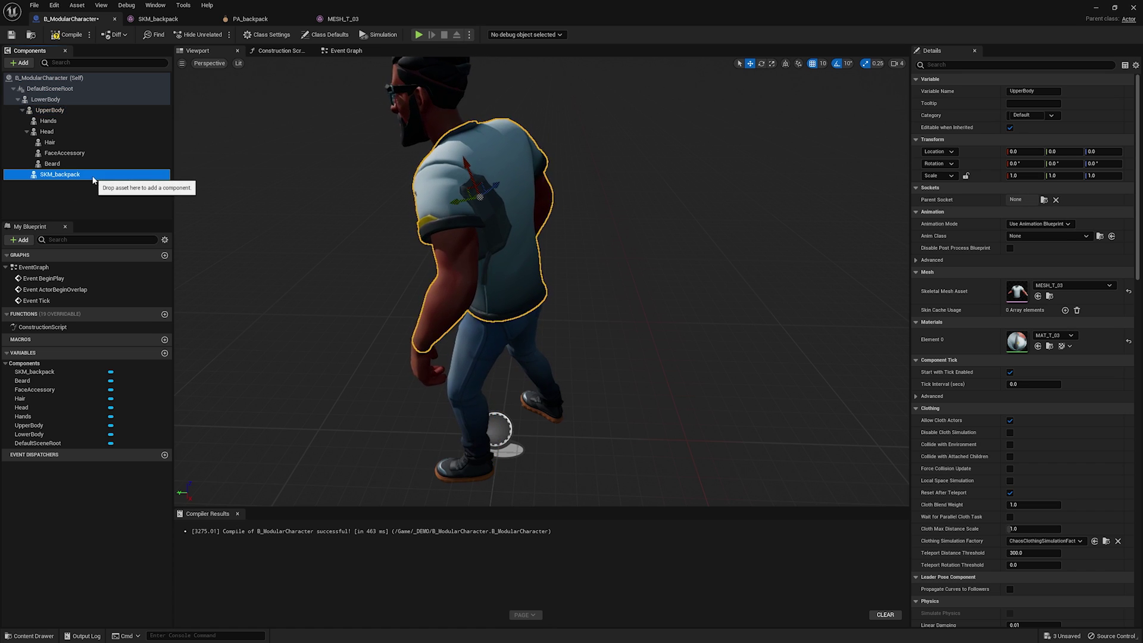
left_click(1043, 200)
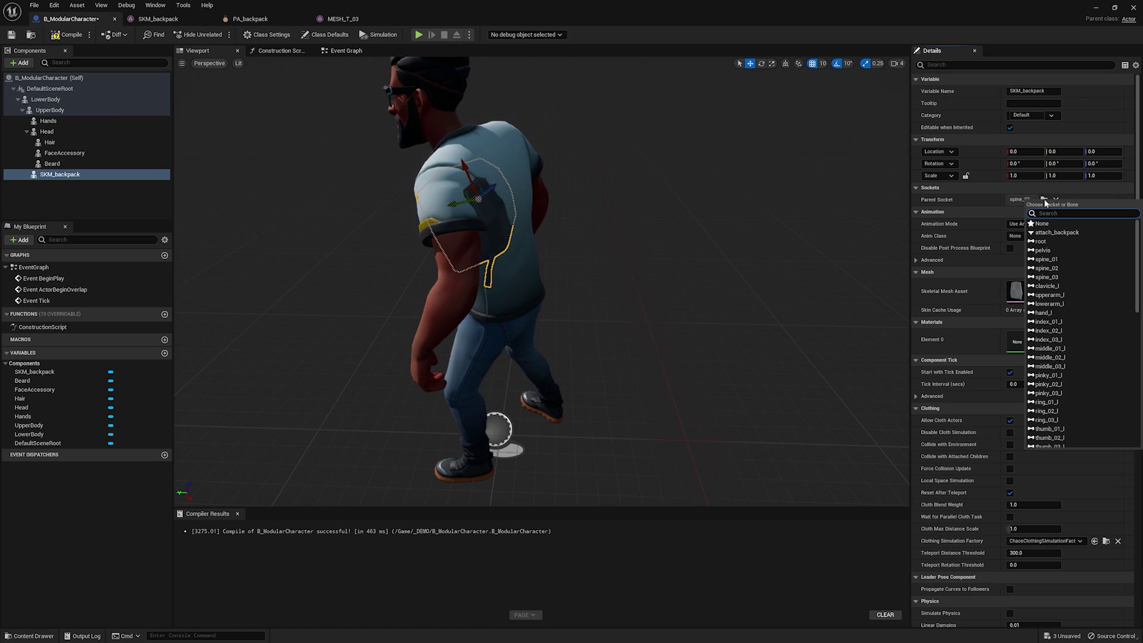
left_click(1089, 233)
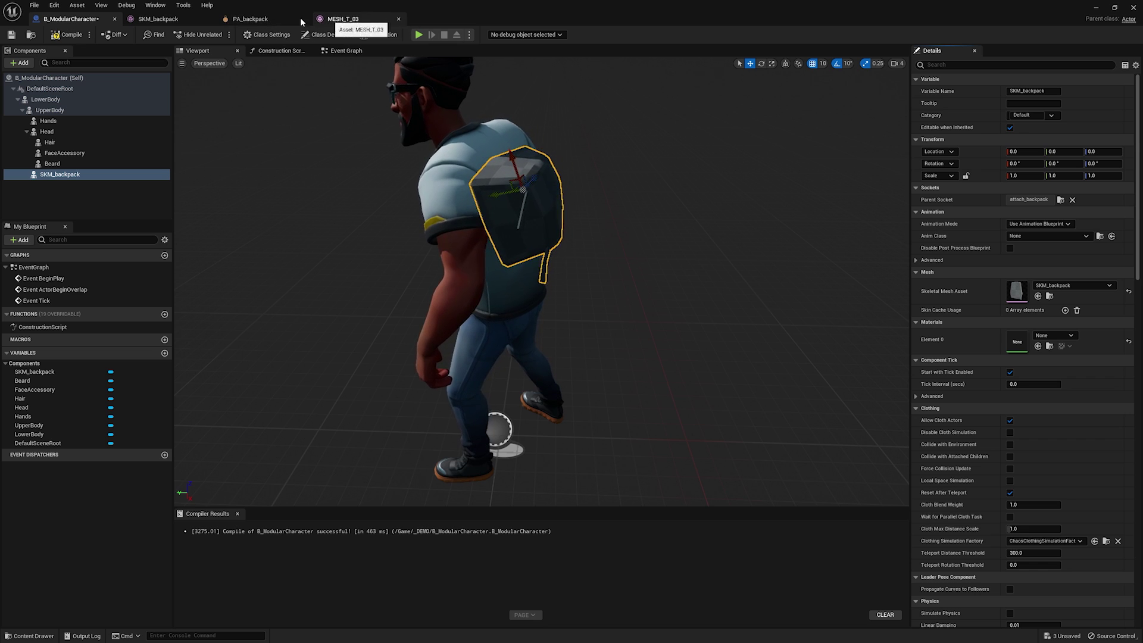
Rotate MESH_T_03's attach_backpack socket with 90° rotation snapping so the backpack stands upright, and return to B_ModularCharacter.
left_click(161, 19)
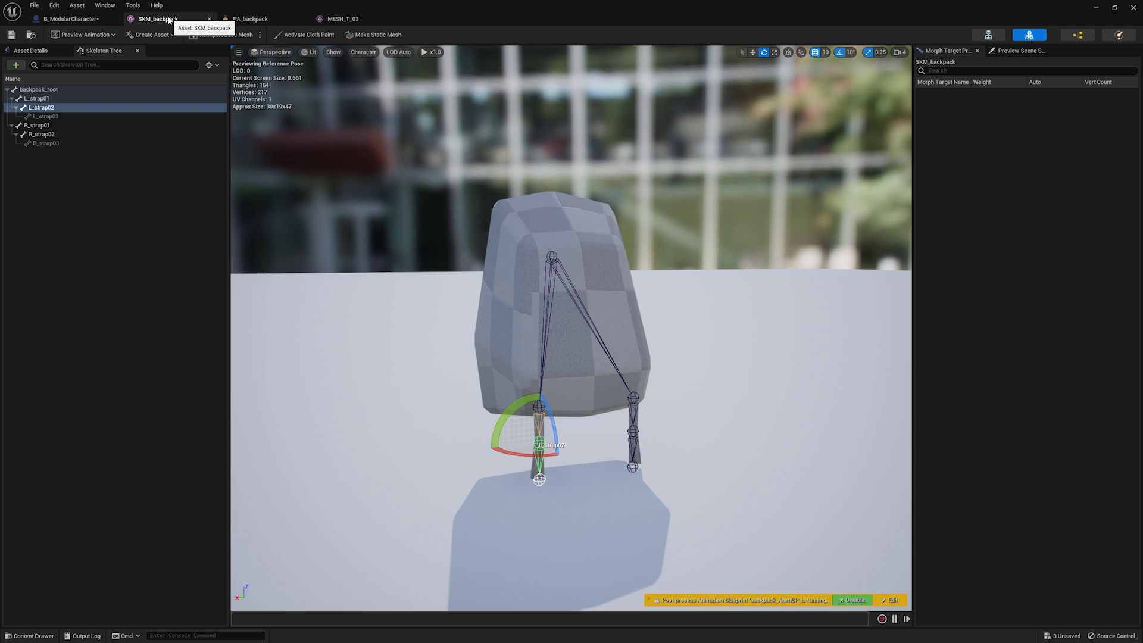
left_click(342, 20)
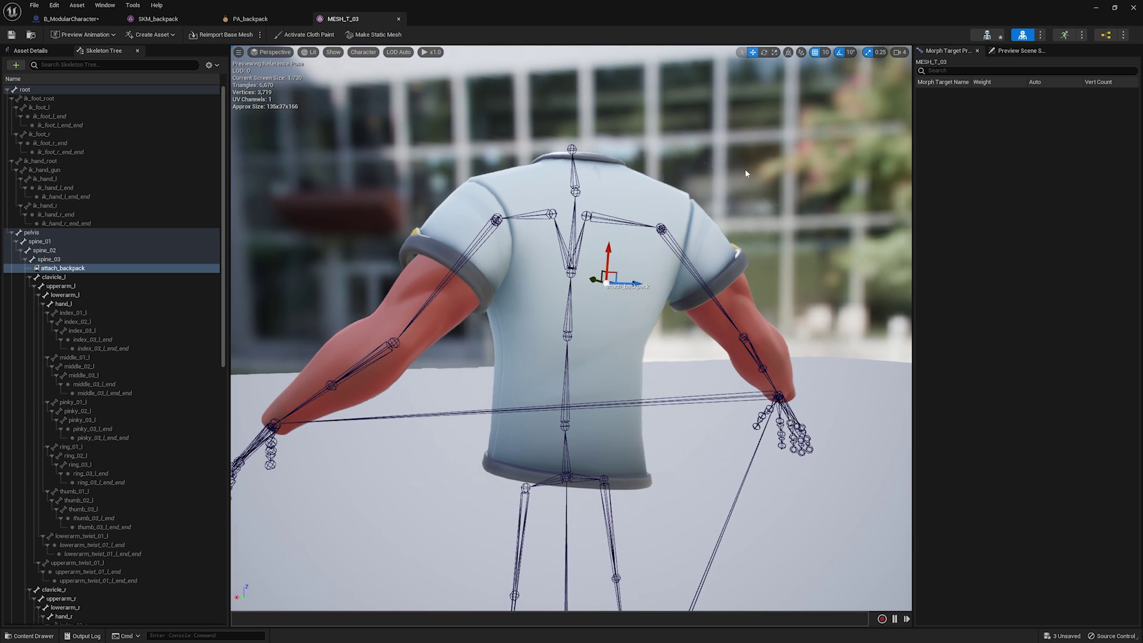
key("e")
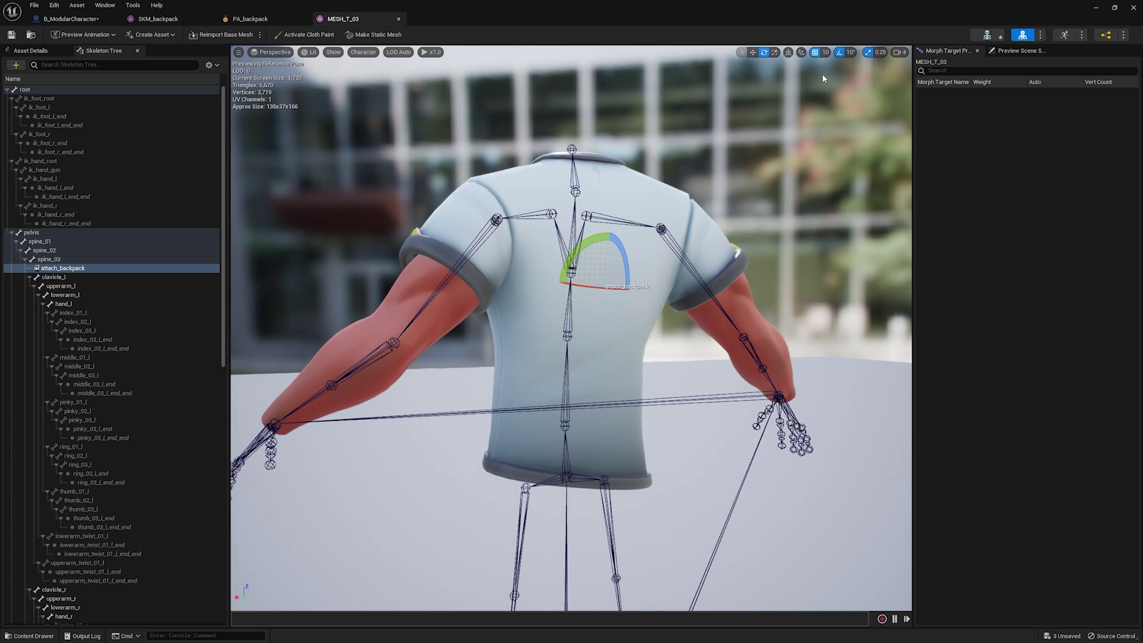
left_click(851, 53)
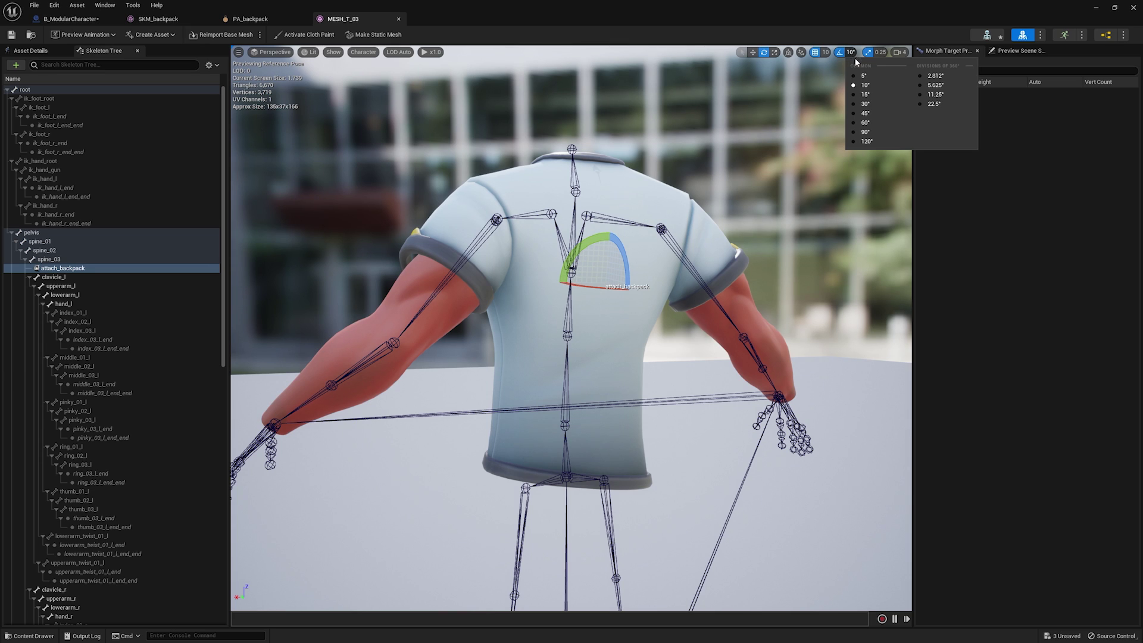
left_click(871, 132)
left_click_drag(610, 234, 609, 234)
left_click(69, 20)
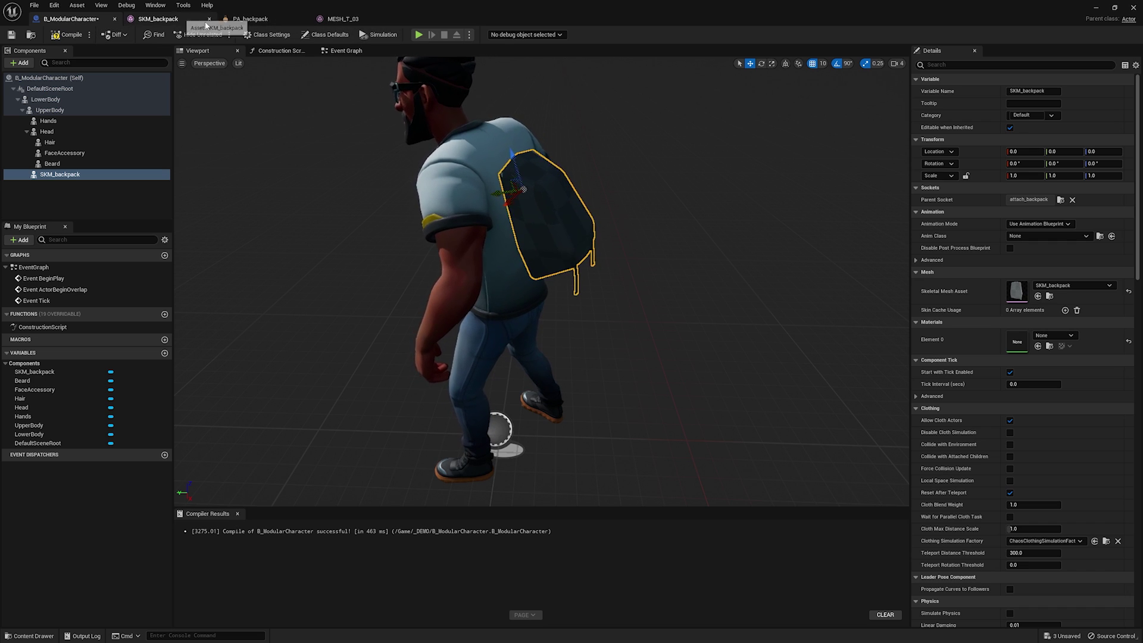
Clear the Post Process Anim Blueprint in SKM_backpack's asset details and return to B_ModularCharacter.
left_click(160, 20)
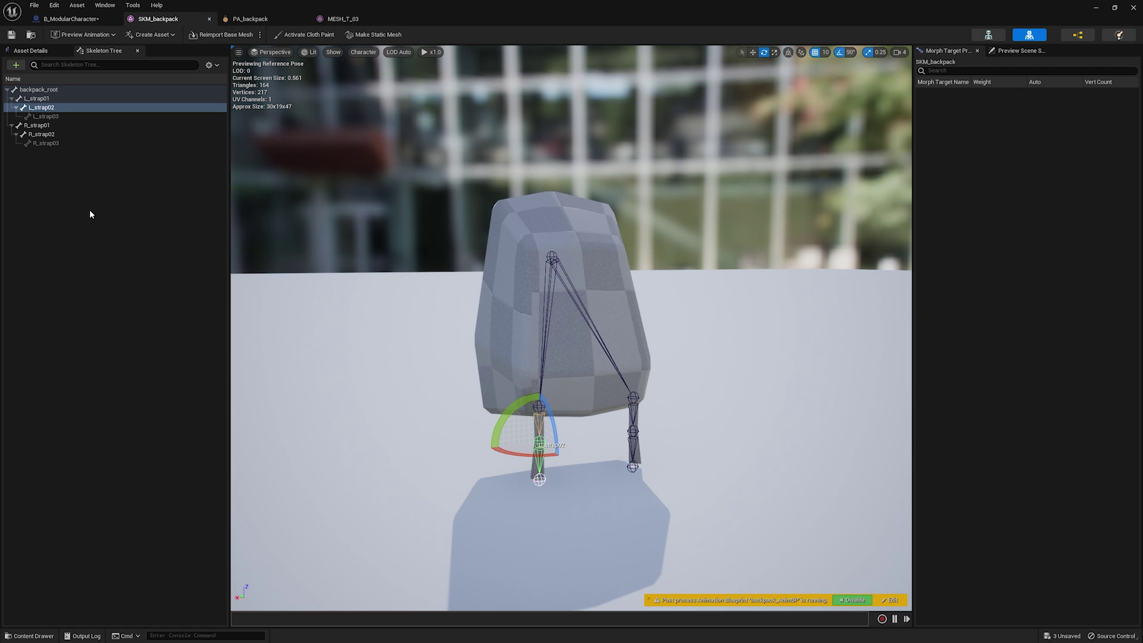
left_click(33, 51)
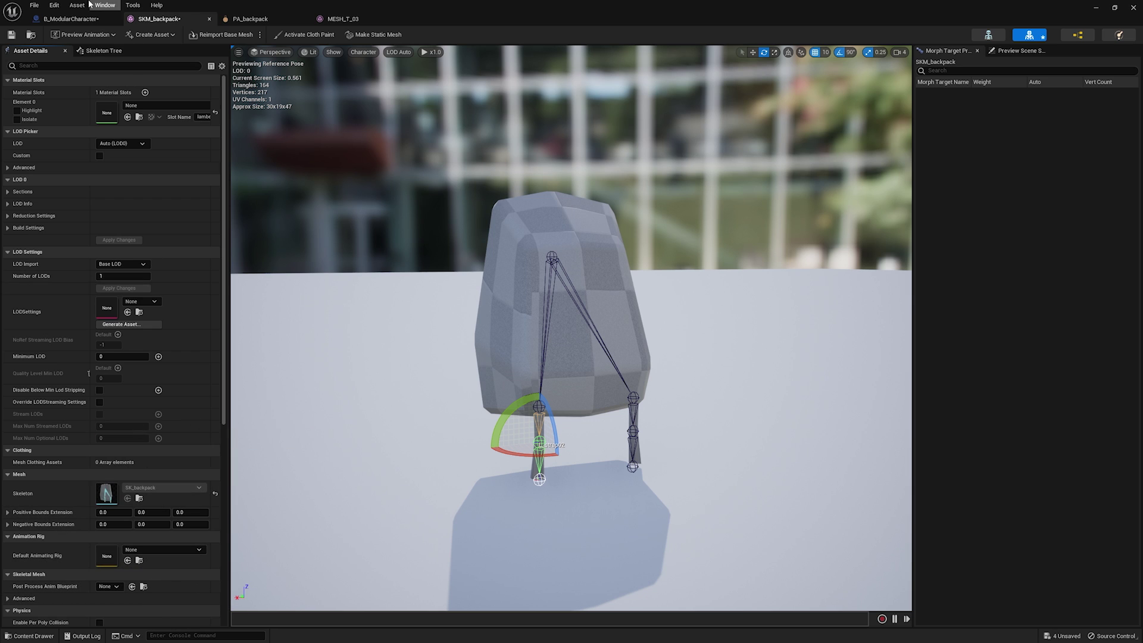
left_click(70, 19)
left_click_drag(699, 191, 594, 191)
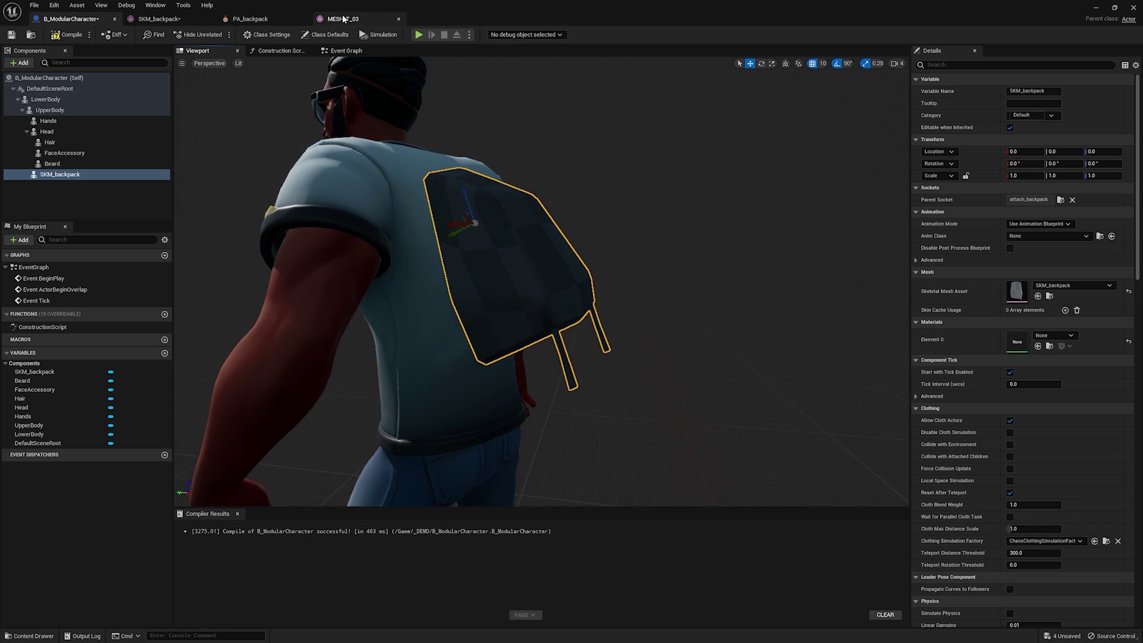
Float MESH_T_03 in its own window over B_ModularCharacter and move the attach_backpack socket slightly higher on the back.
left_click(343, 18)
left_click_drag(343, 19, 543, 88)
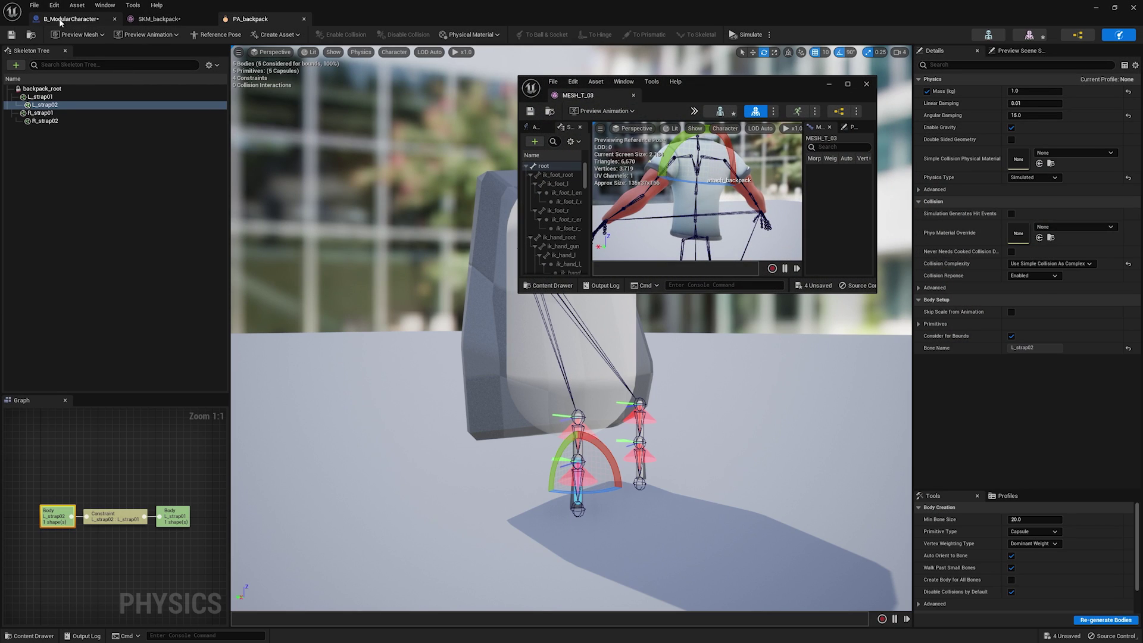
left_click(70, 18)
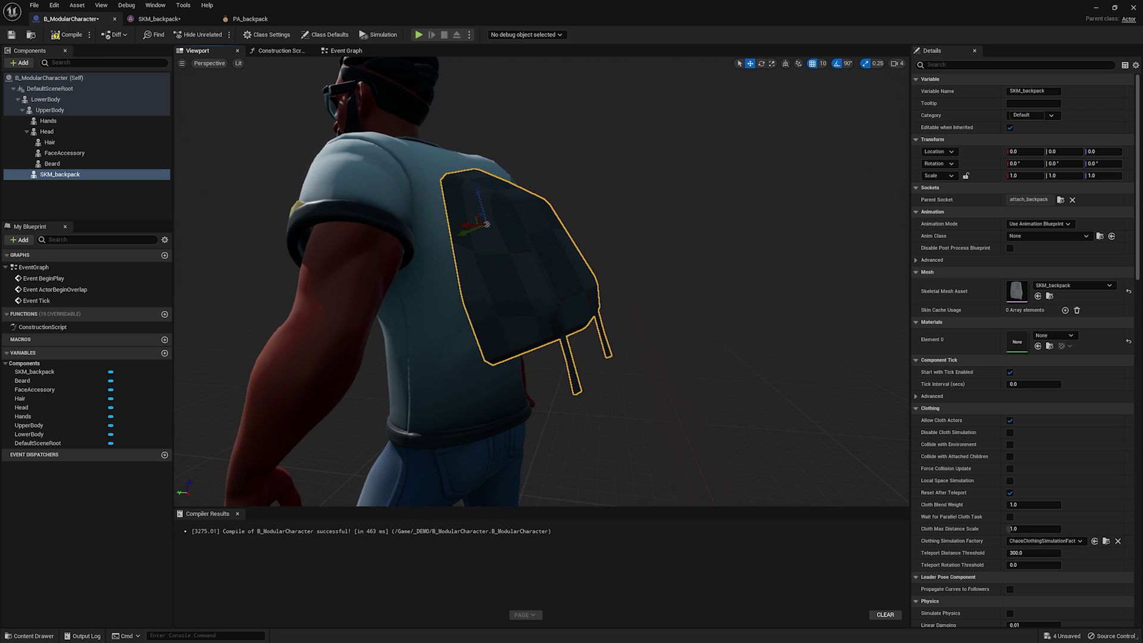
key("alt+Tab")
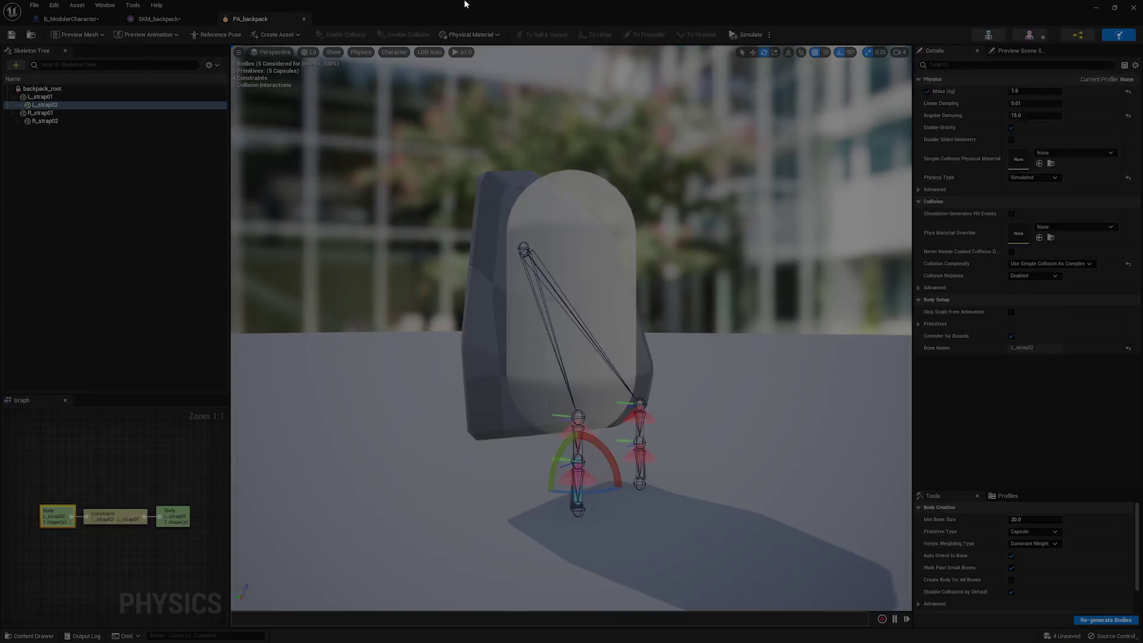
left_click_drag(471, 8, 399, 12)
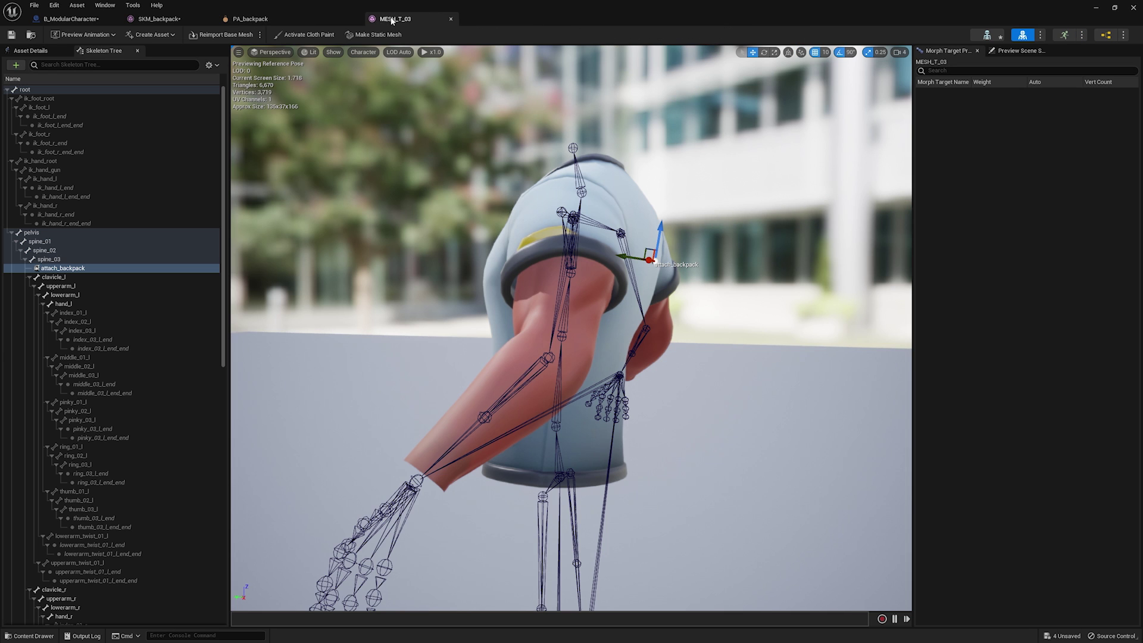
left_click(68, 18)
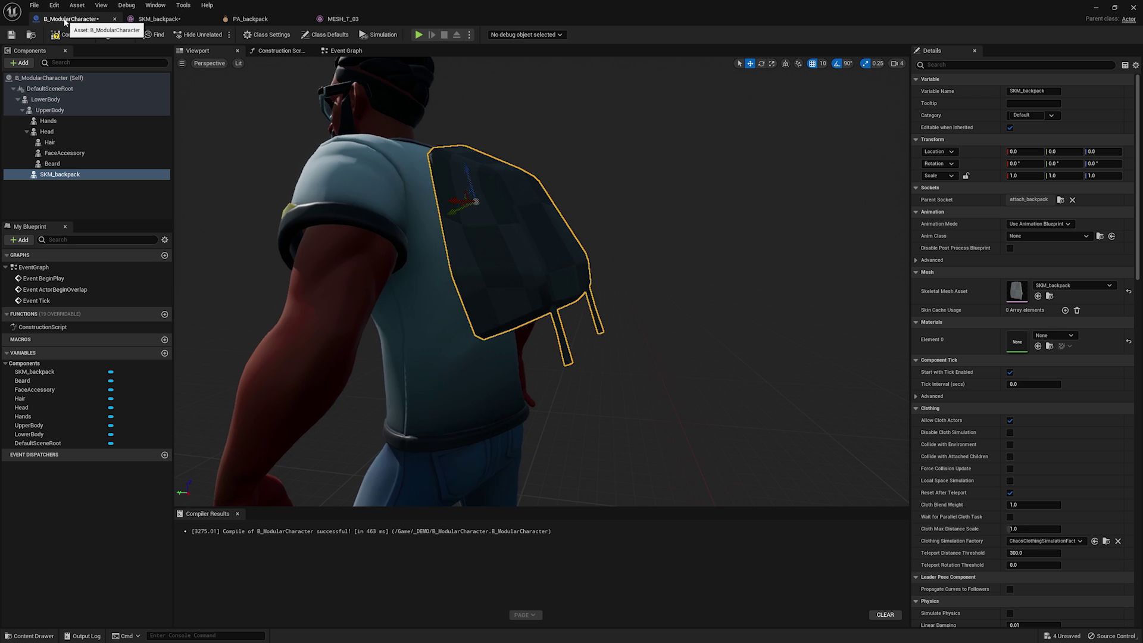
Create an Anim Blueprint named ABP_Backpack from SKM_backpack in the Backpack folder and open it.
left_click(30, 636)
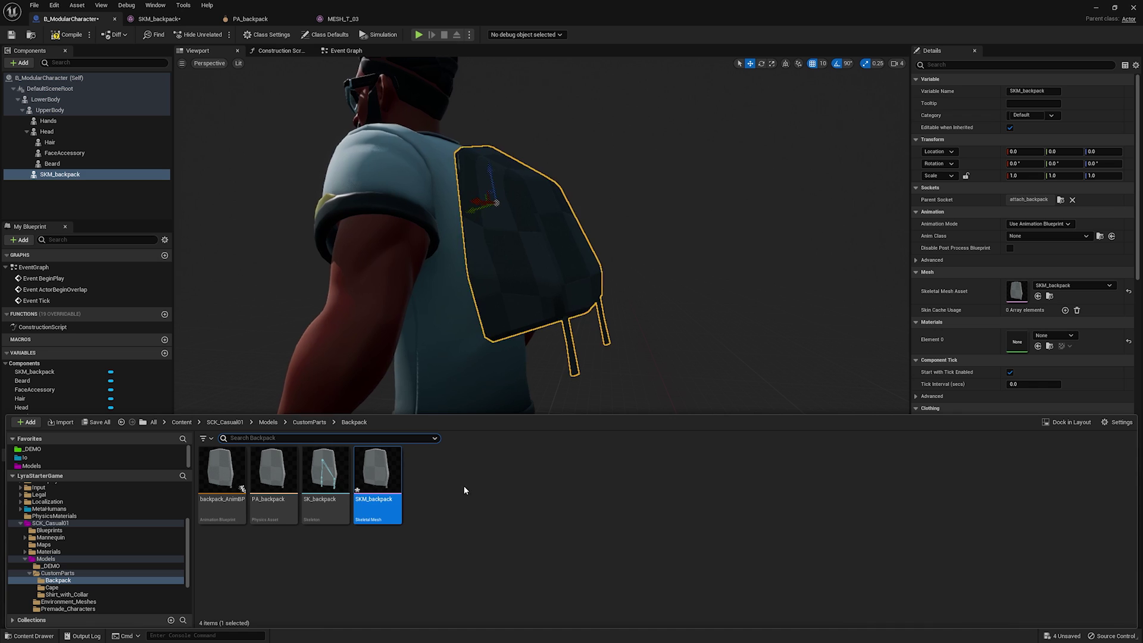
right_click(382, 474)
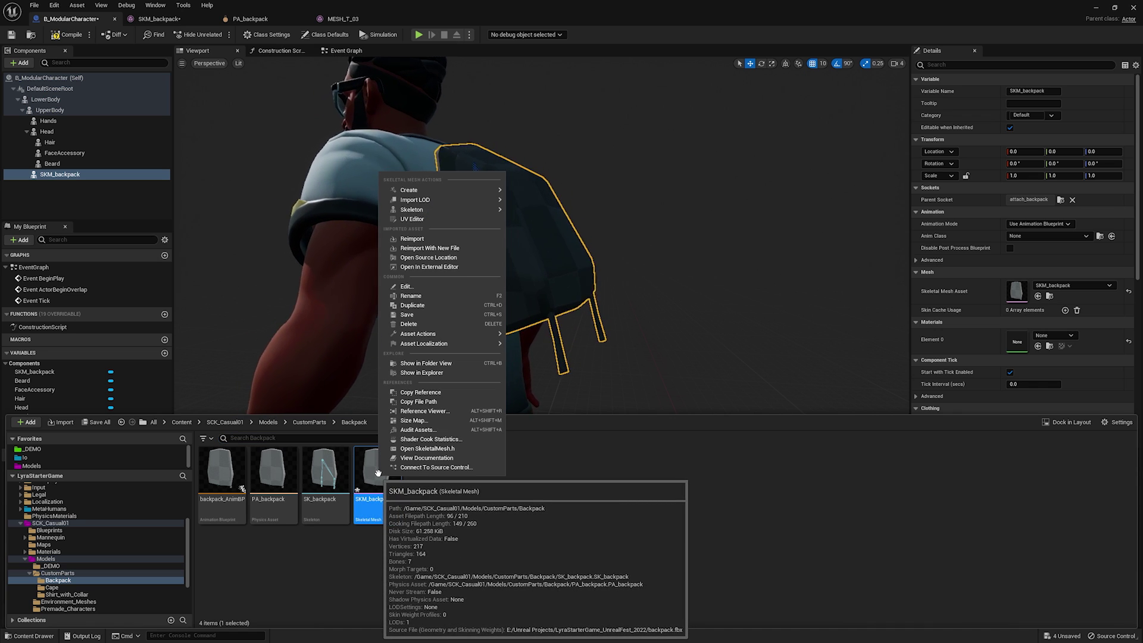
mouse_move(437, 189)
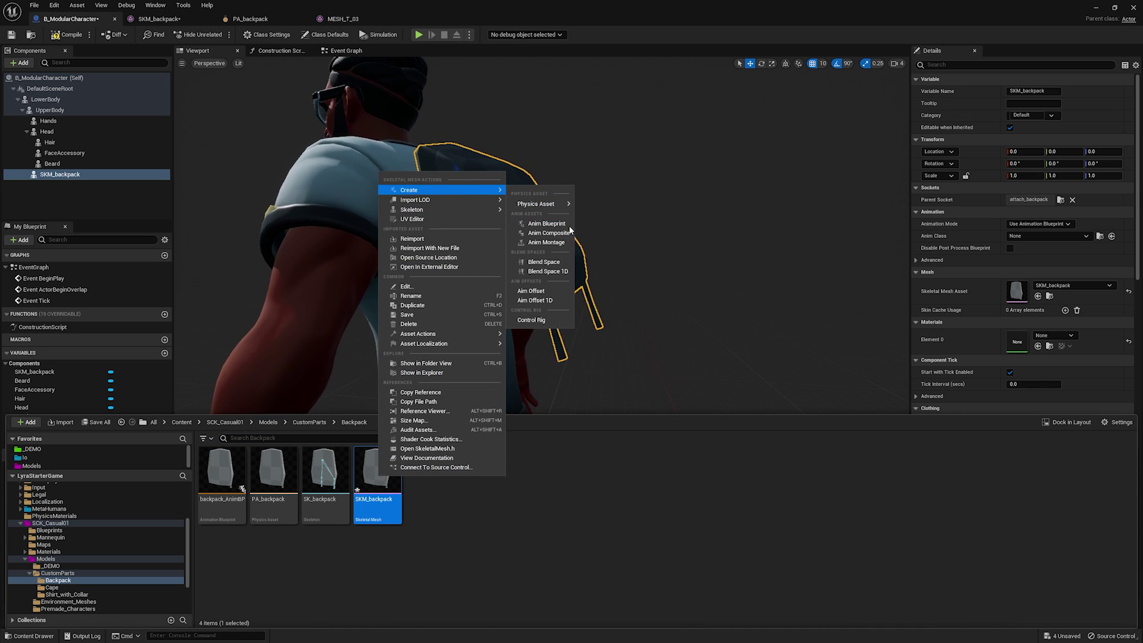
left_click(547, 223)
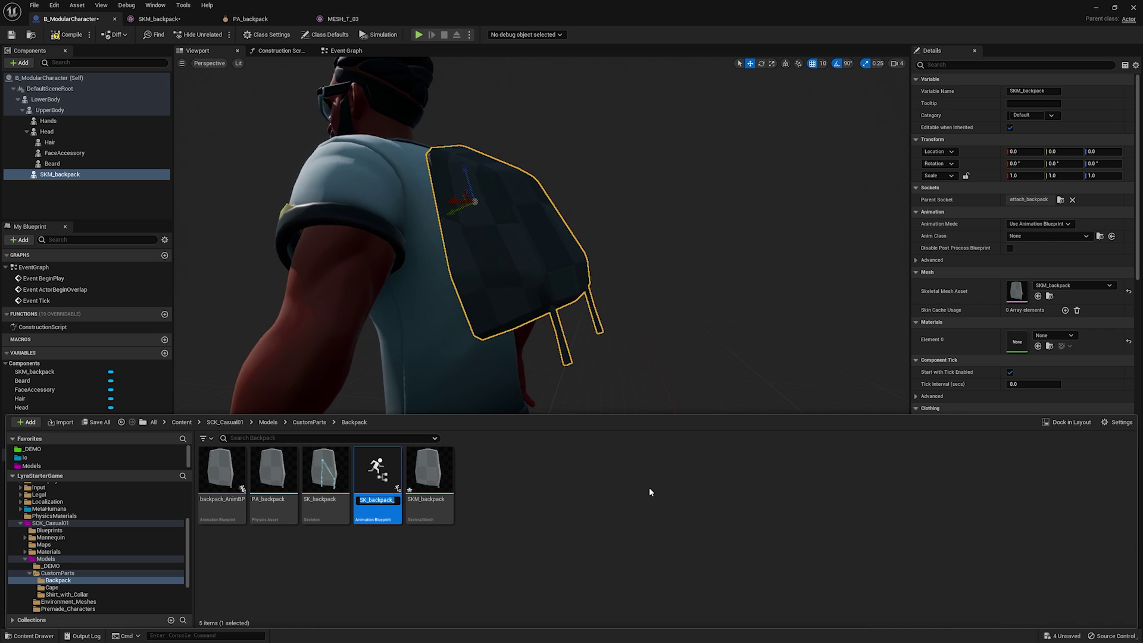
type("ABP_")
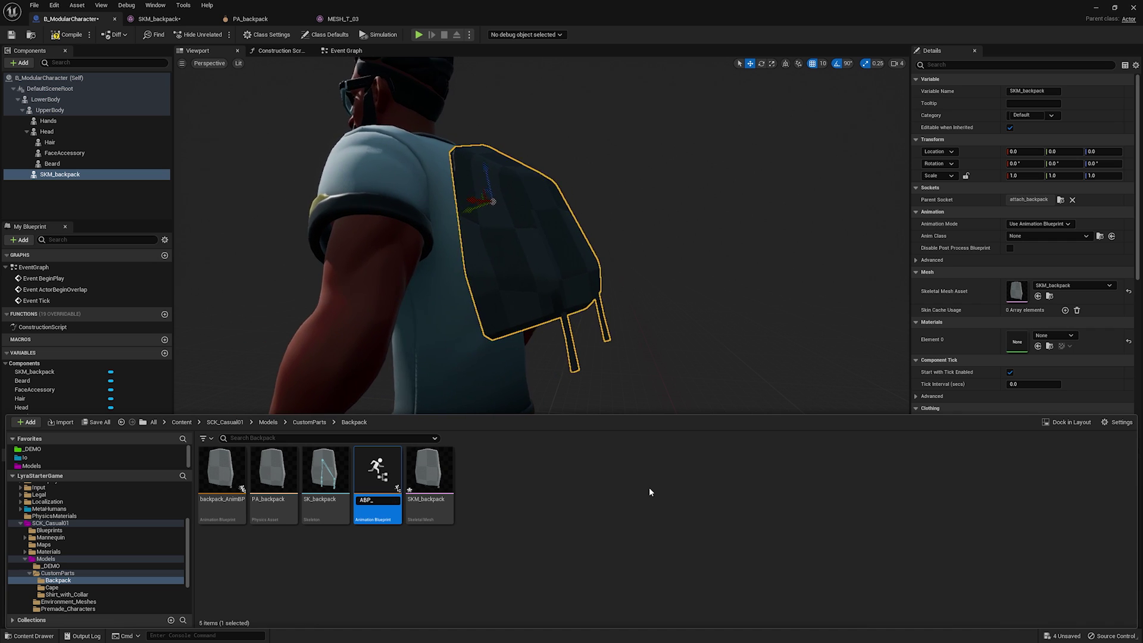
type("Backpack")
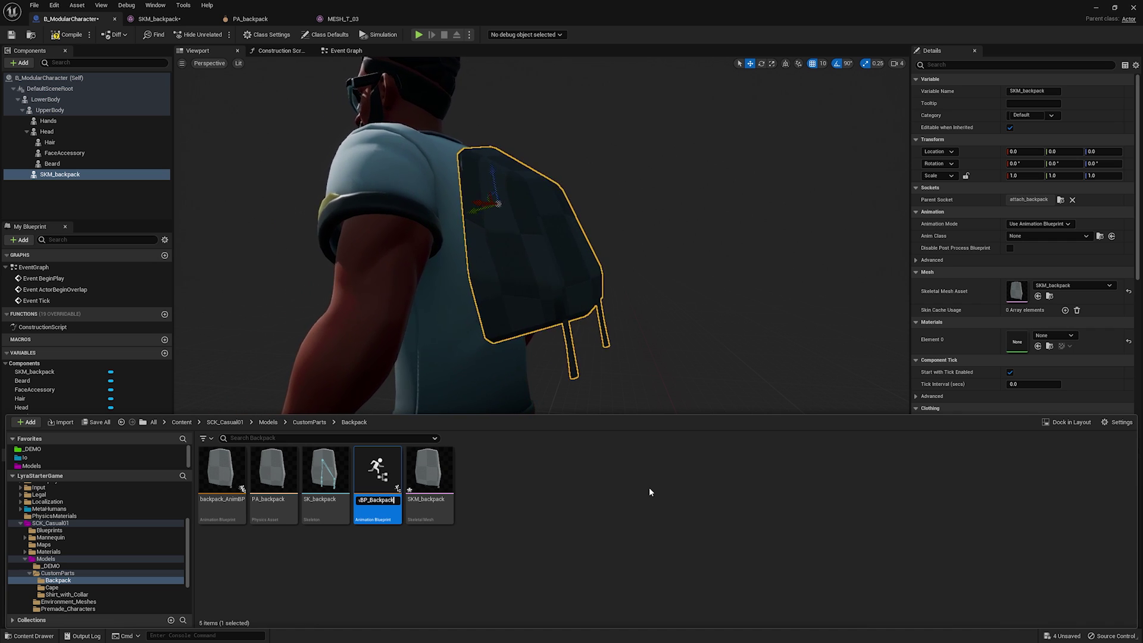
key("Return")
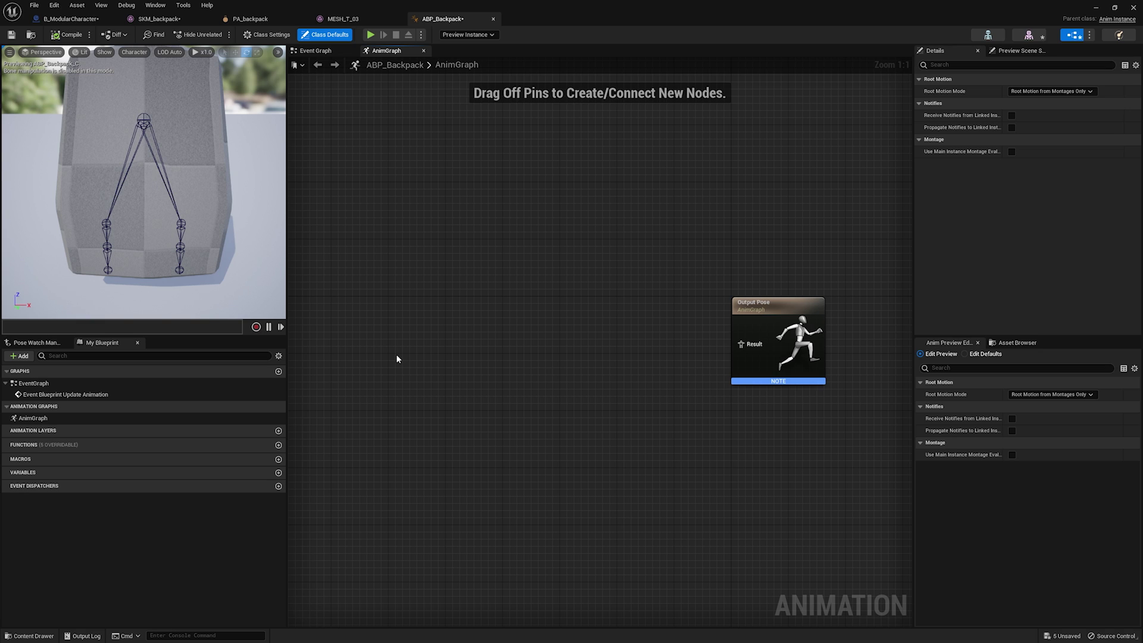
Add an Input Pose node to ABP_Backpack's AnimGraph, placed well ahead of the Output Pose node.
right_click_drag(418, 343, 418, 343)
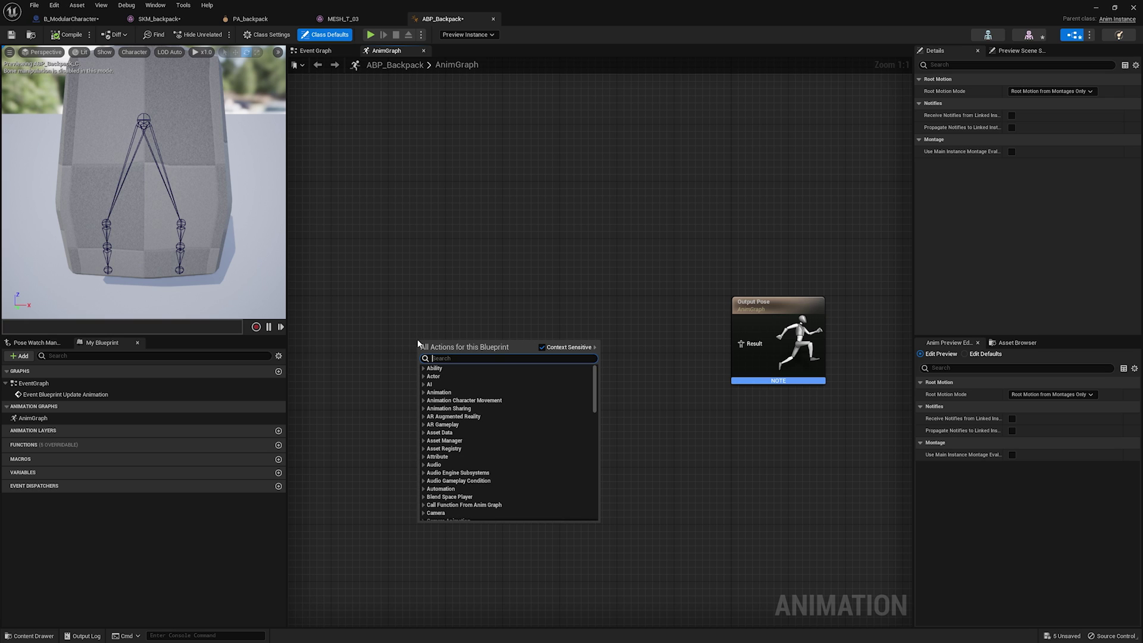
type("input")
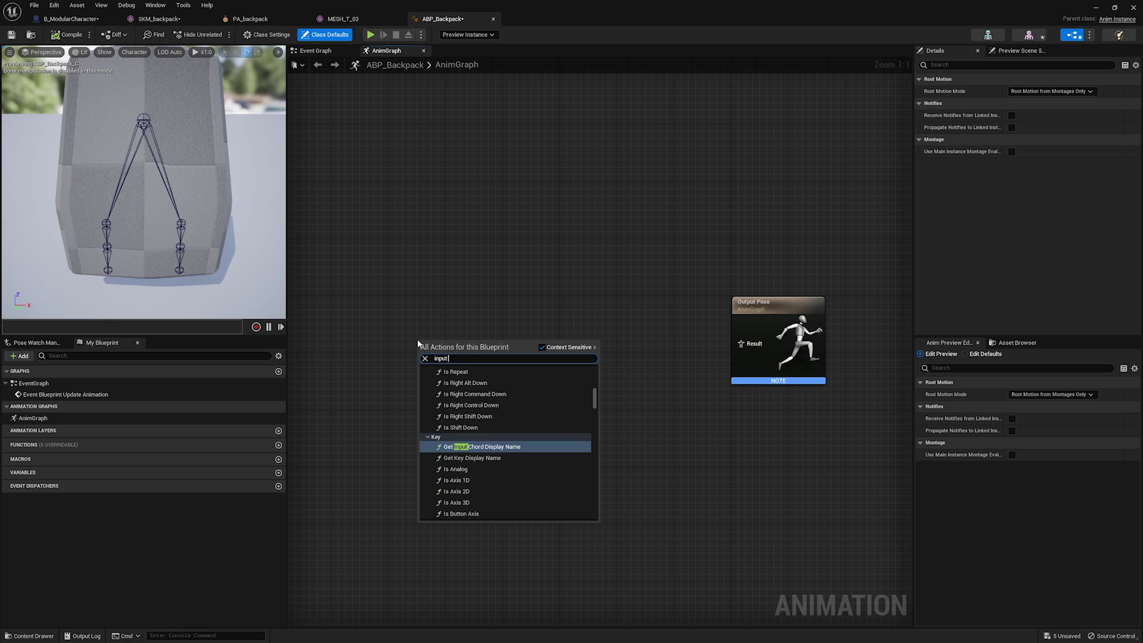
type(" pose")
key("Return")
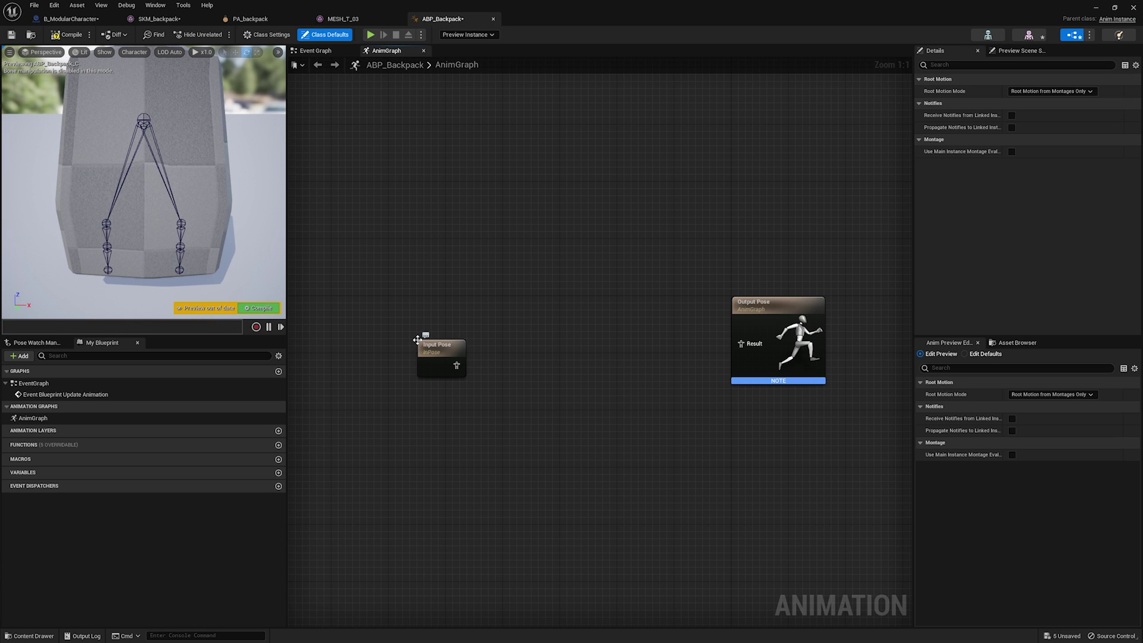
left_click_drag(444, 346, 457, 324)
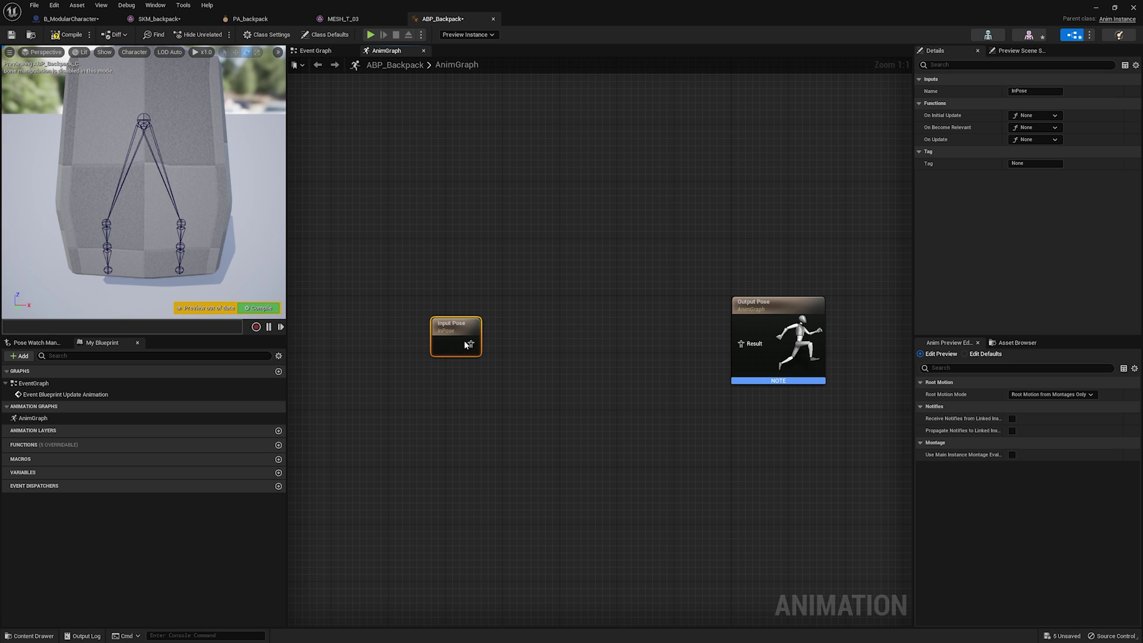
Add a RigidBody node between the Input Pose and Output Pose nodes.
left_click_drag(470, 343, 559, 337)
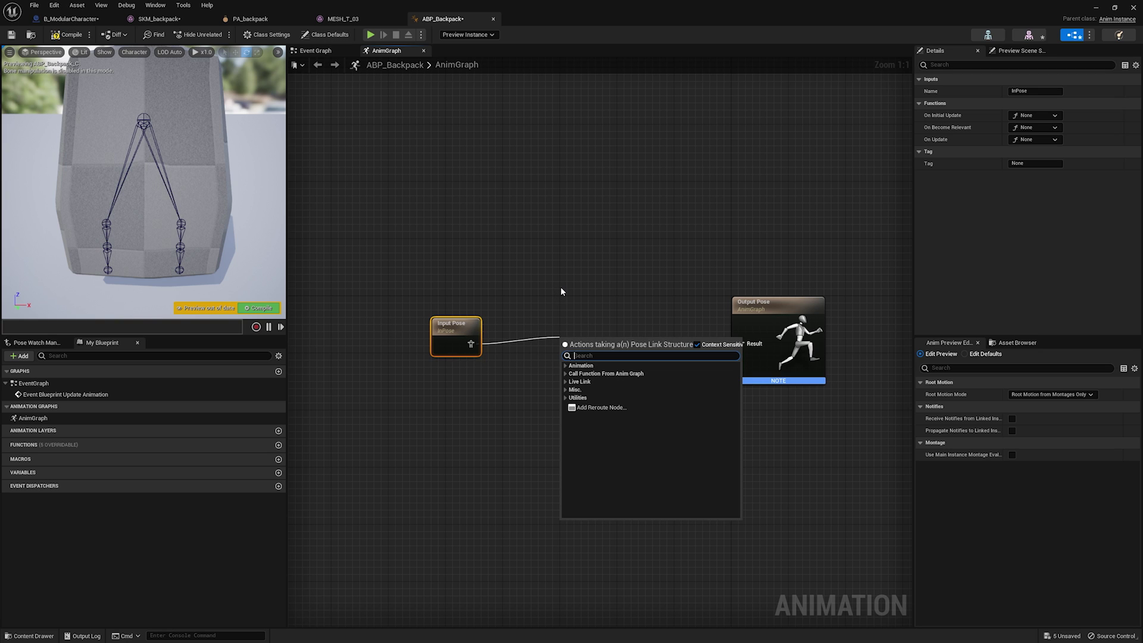
left_click(571, 309)
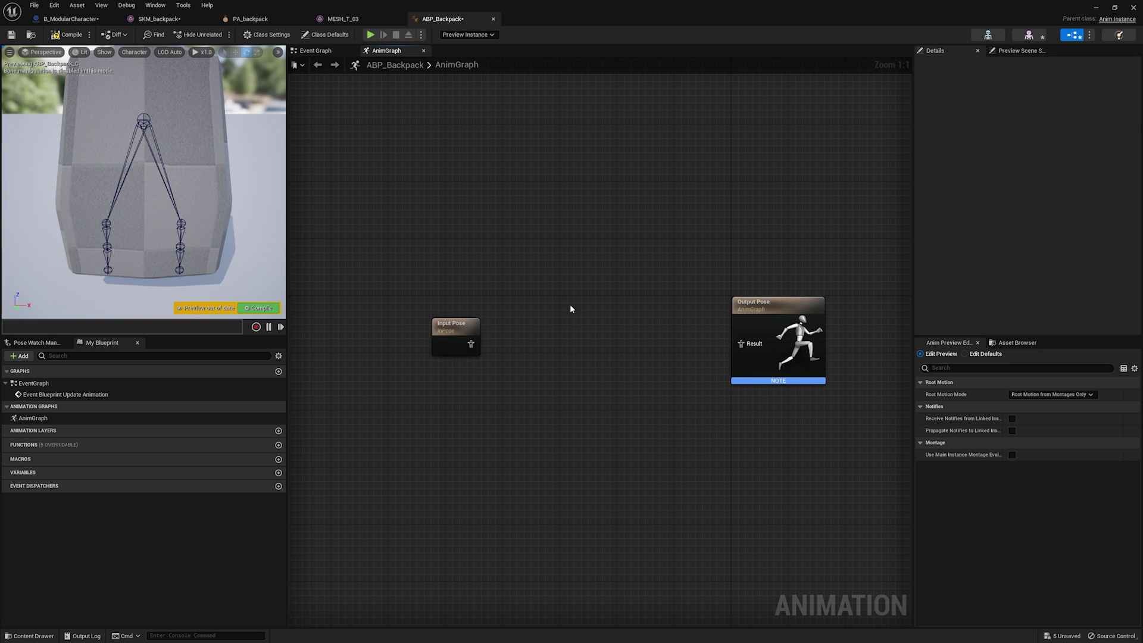
right_click(574, 343)
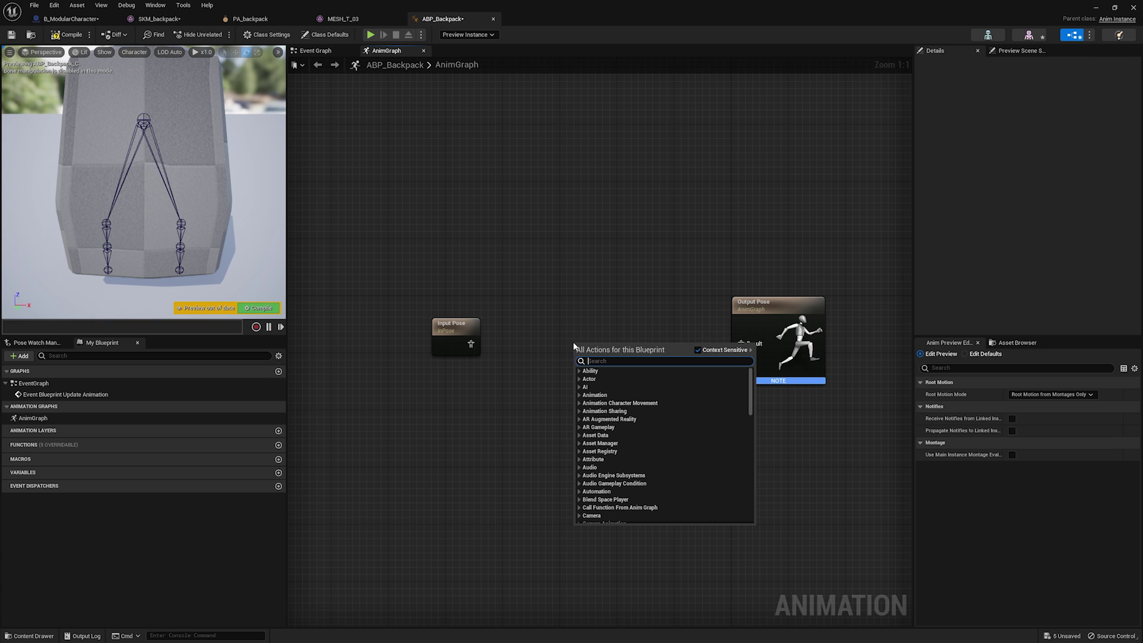
type("rig")
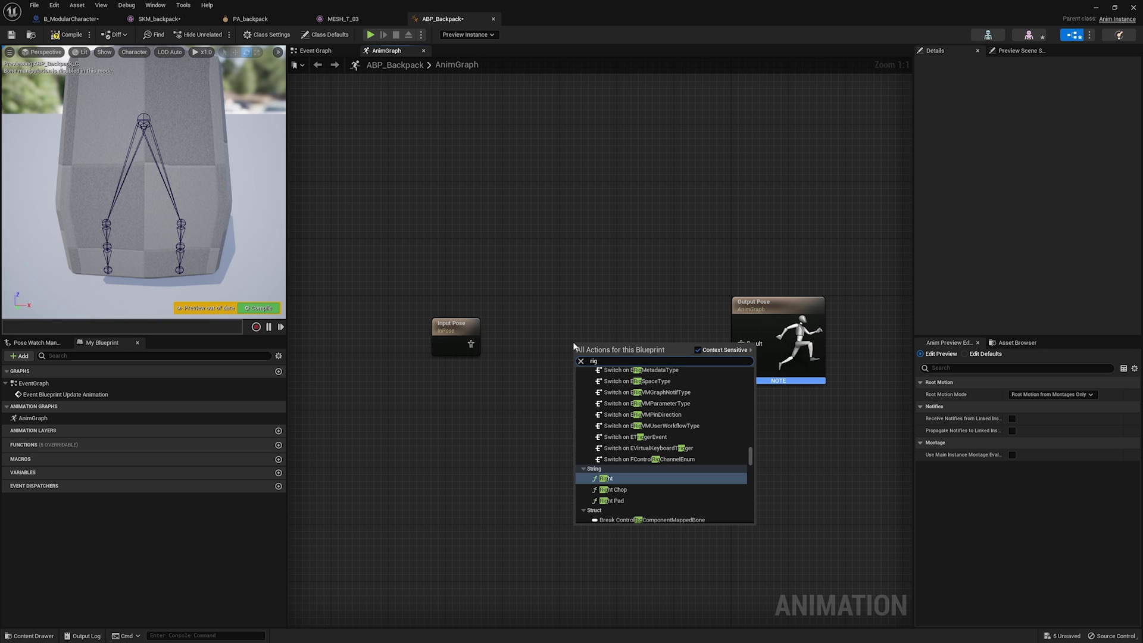
type("id")
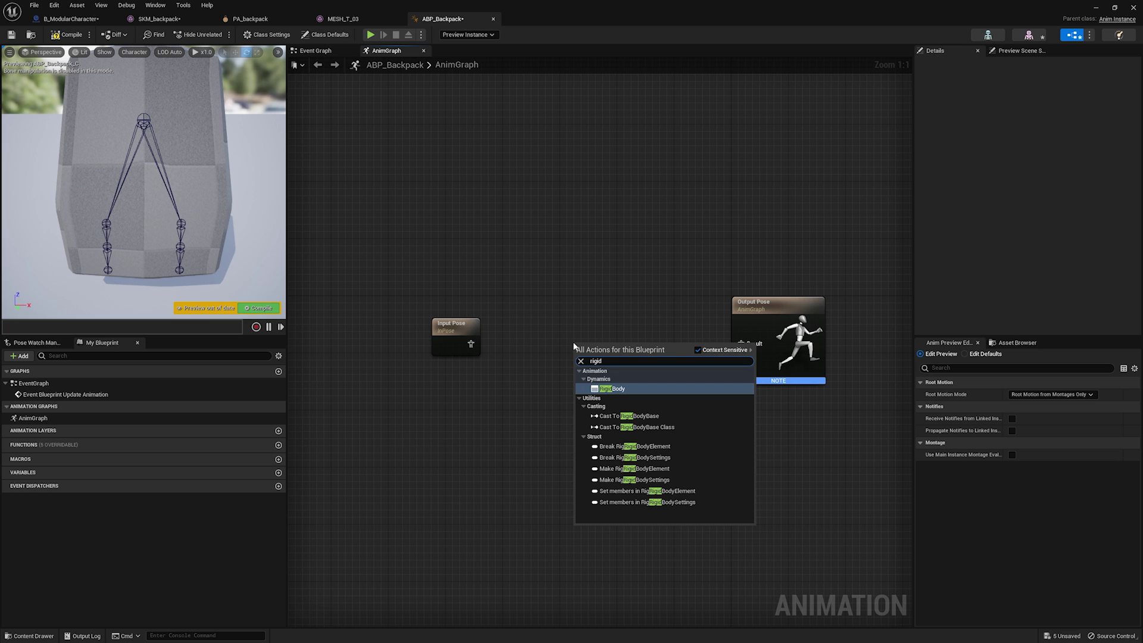
key("Return")
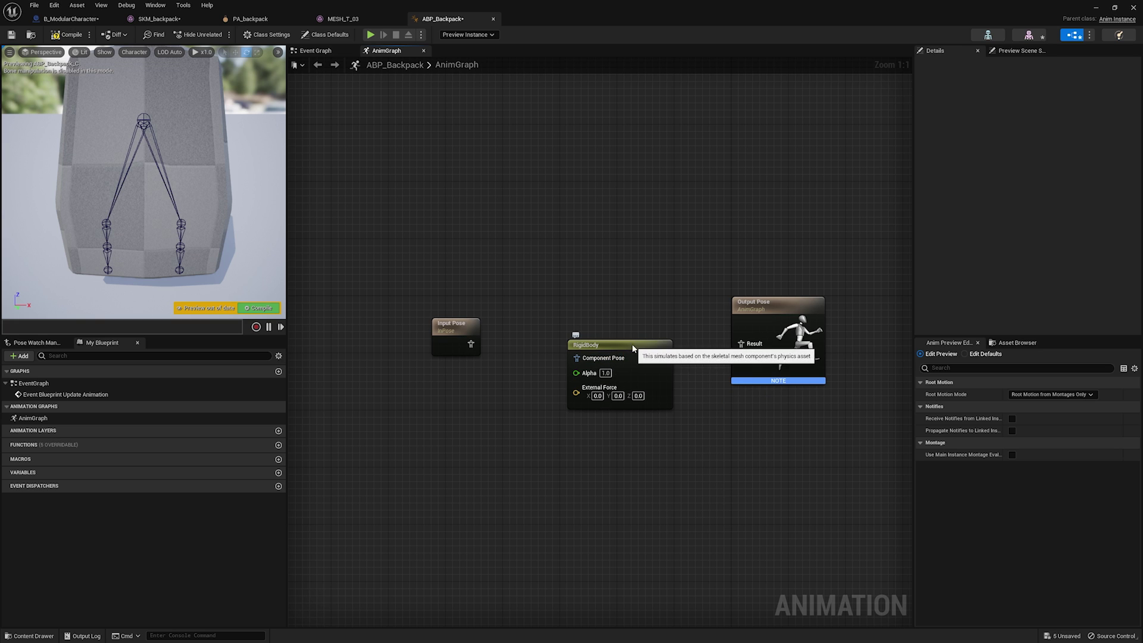
left_click_drag(631, 344, 609, 316)
Connect Input Pose through RigidBody to Output Pose, and straighten and space out the node chain.
left_click_drag(471, 344, 742, 343)
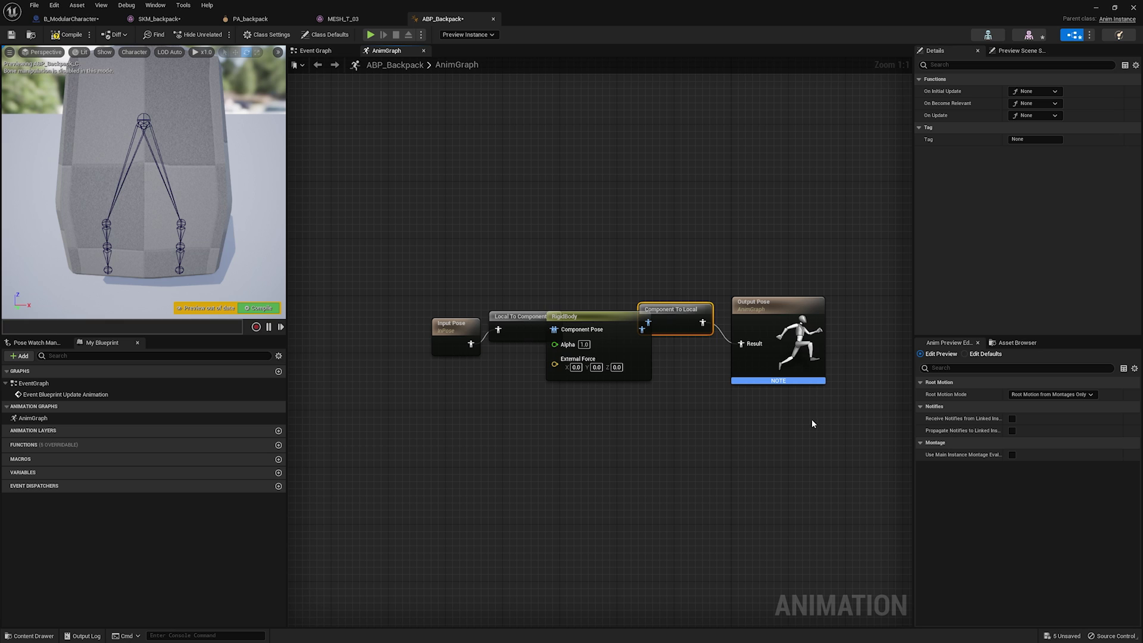
left_click_drag(847, 429, 478, 316)
key("q")
left_click_drag(851, 397, 701, 275)
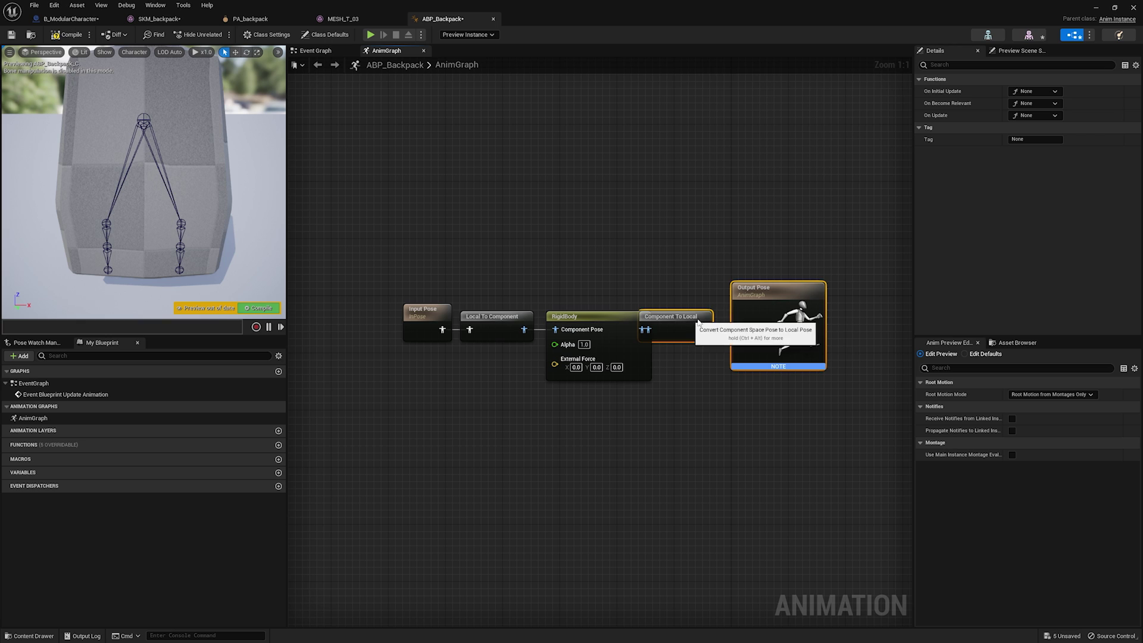
left_click_drag(688, 323, 716, 323)
left_click(601, 299)
Inspect the RigidBody node's settings and the physics assets offered for Override Physics Asset.
left_click(599, 319)
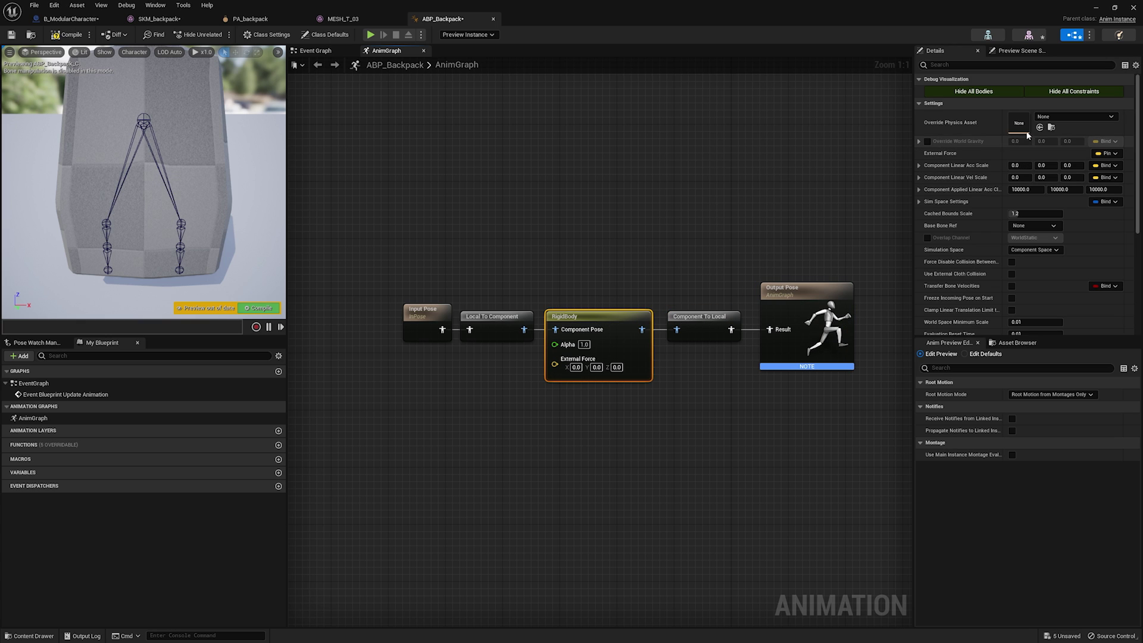
left_click(1087, 118)
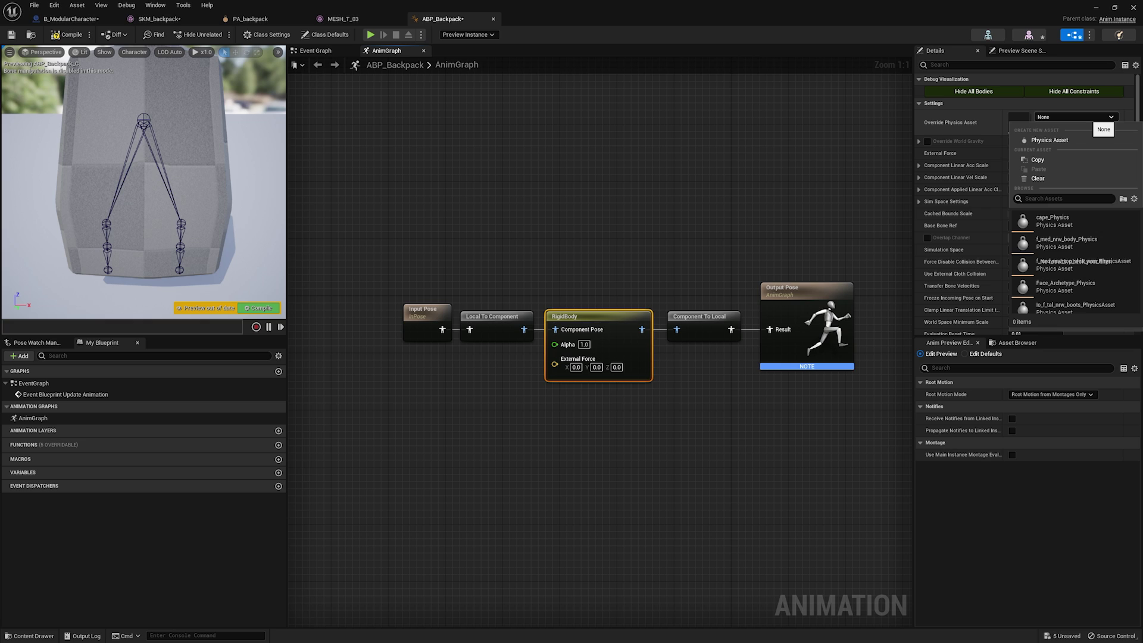
key("Escape")
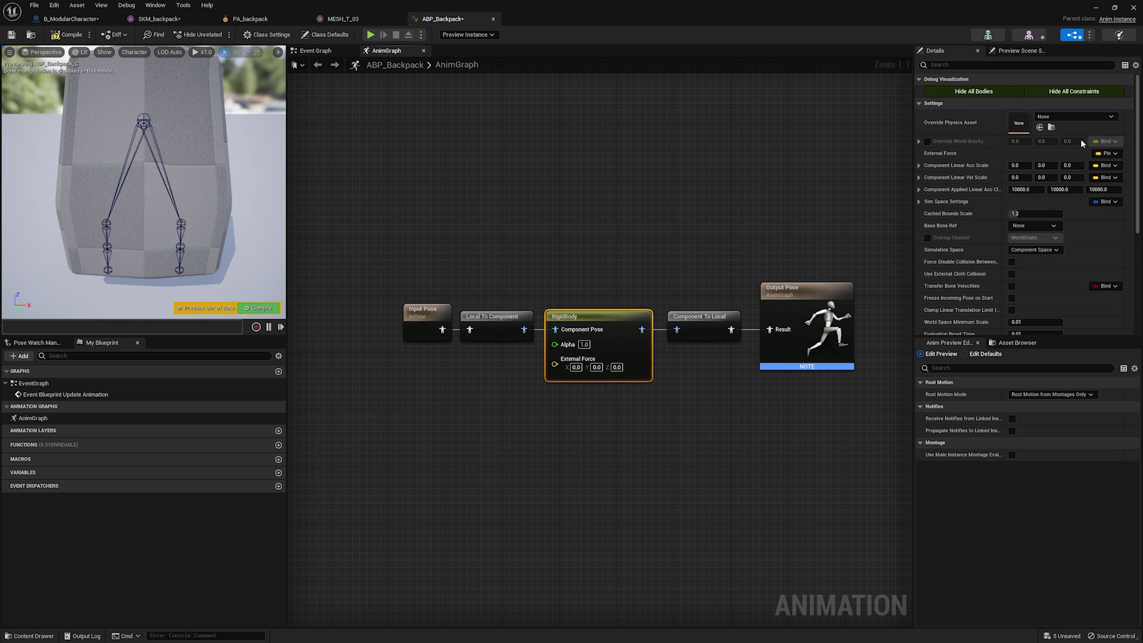
Set the RigidBody node's Override Physics Asset to PA_backpack.
left_click(1082, 116)
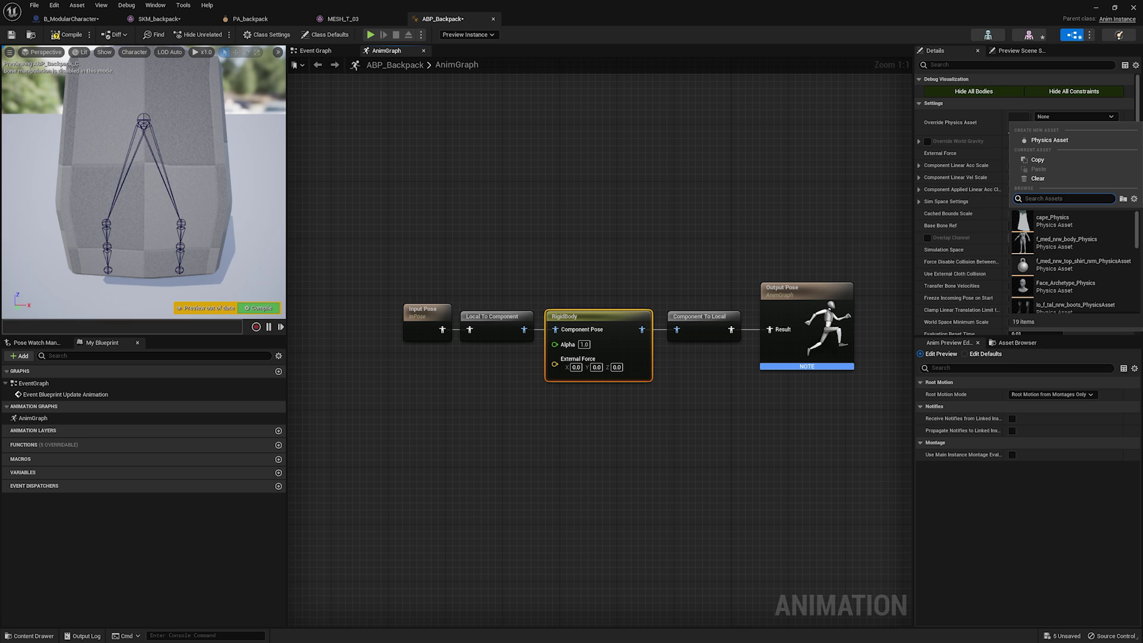
type("back")
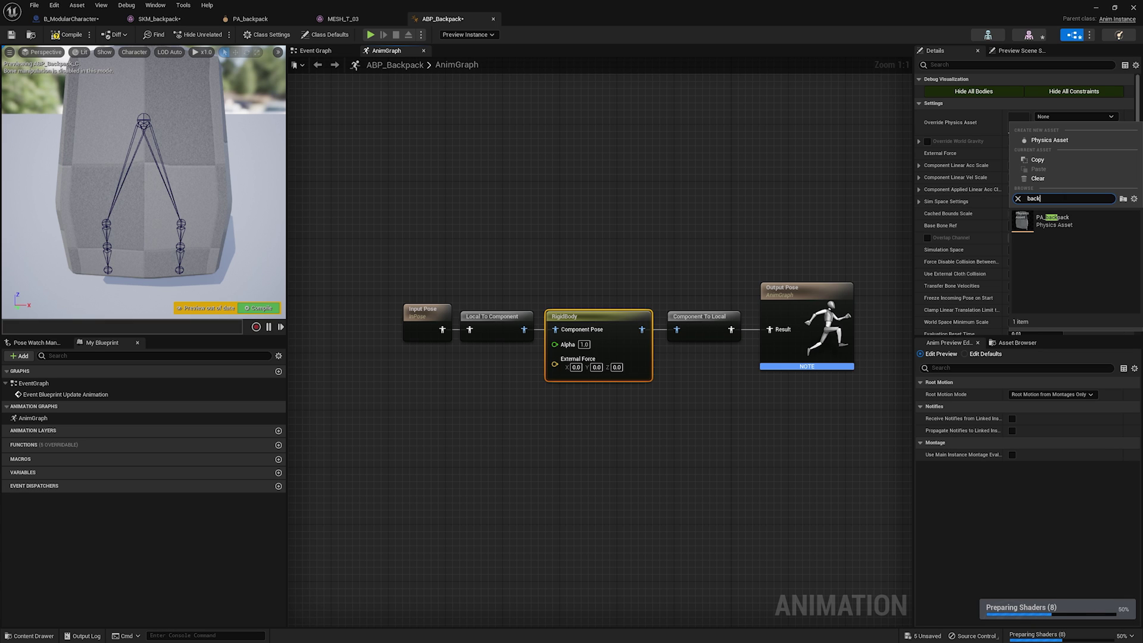
left_click(1057, 224)
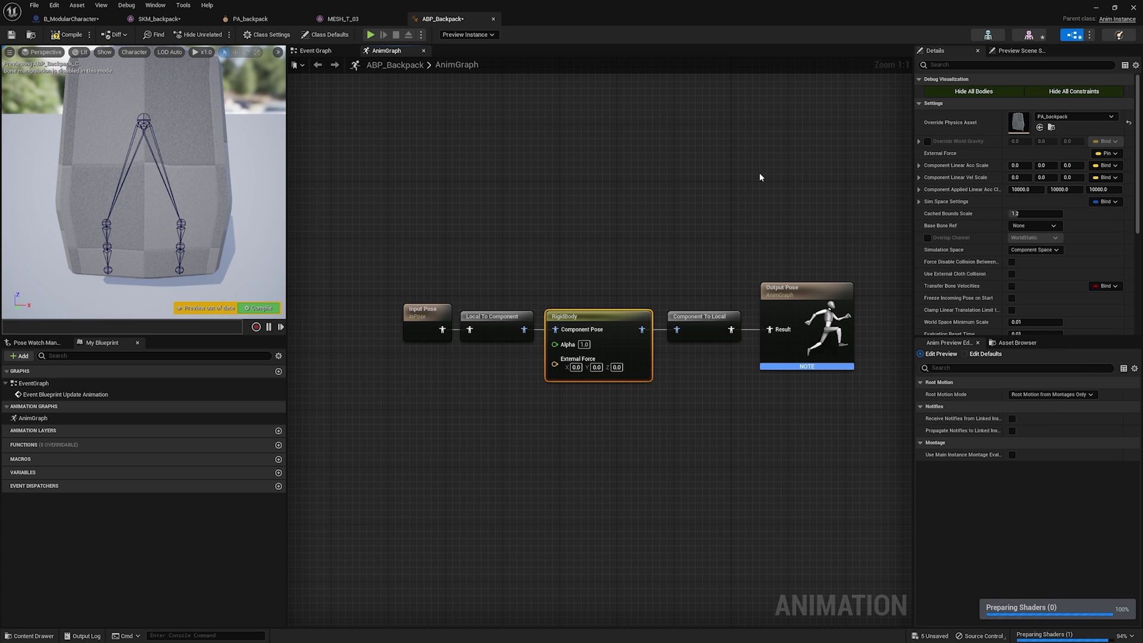
left_click_drag(244, 221, 209, 215)
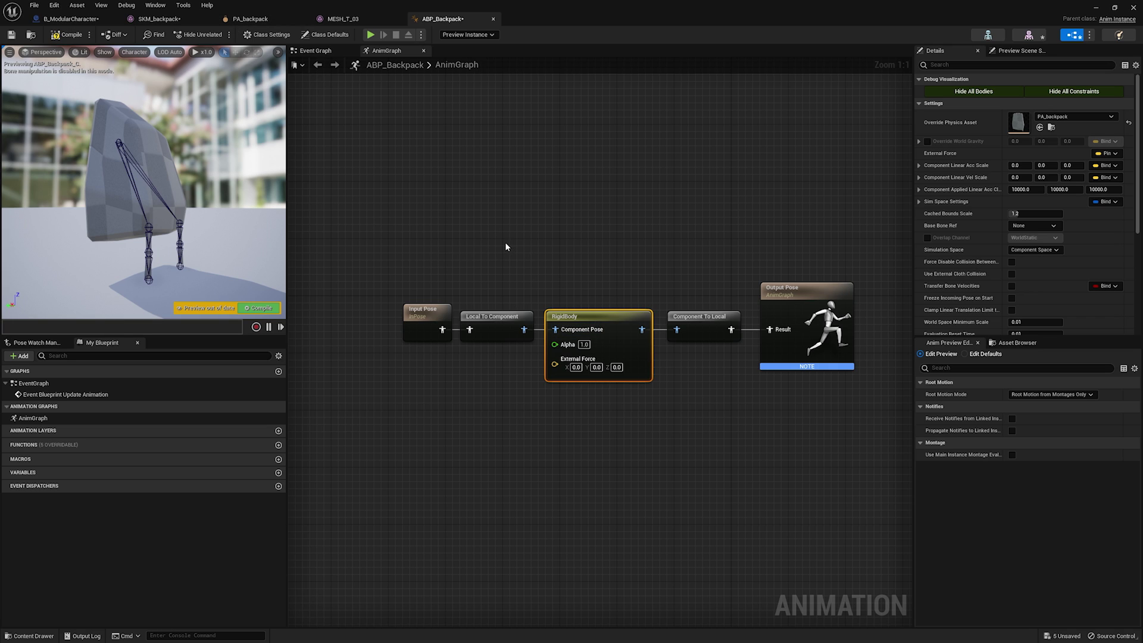
Add a Transform (Modify) Bone node above the RigidBody node and wire it between Local To Component and RigidBody.
right_click(533, 205)
type("trans")
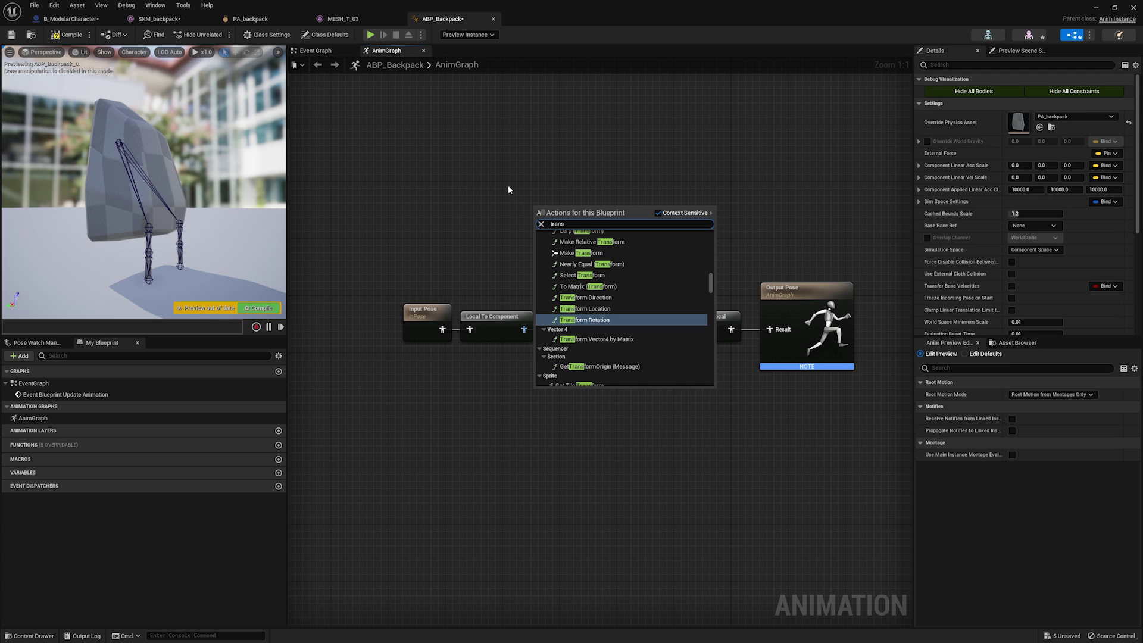
type(" m")
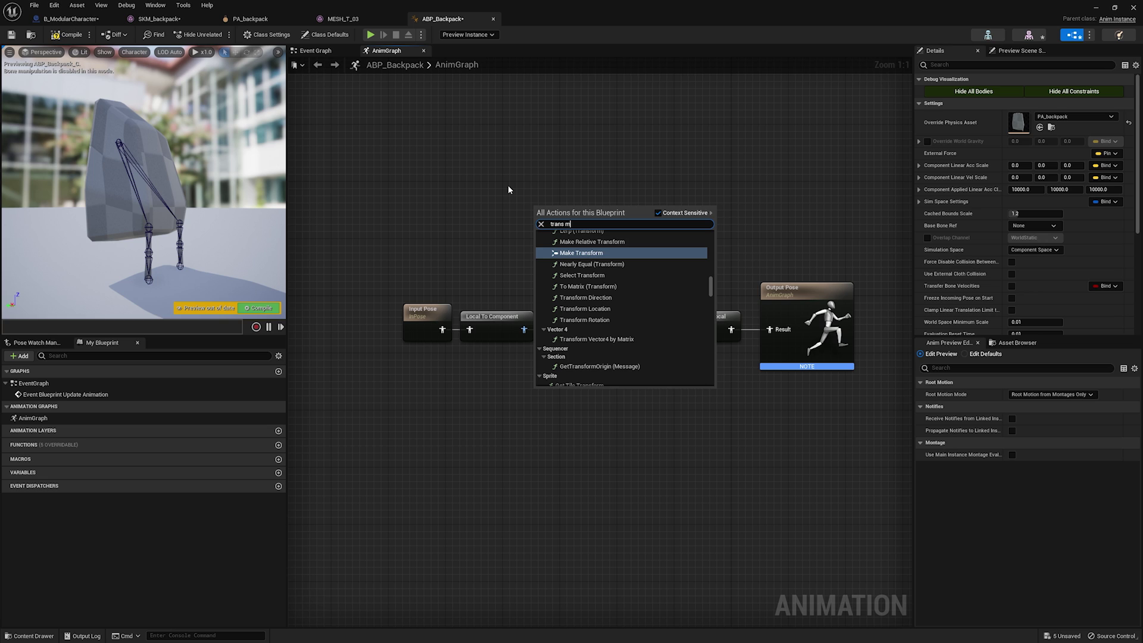
type("od")
key("Return")
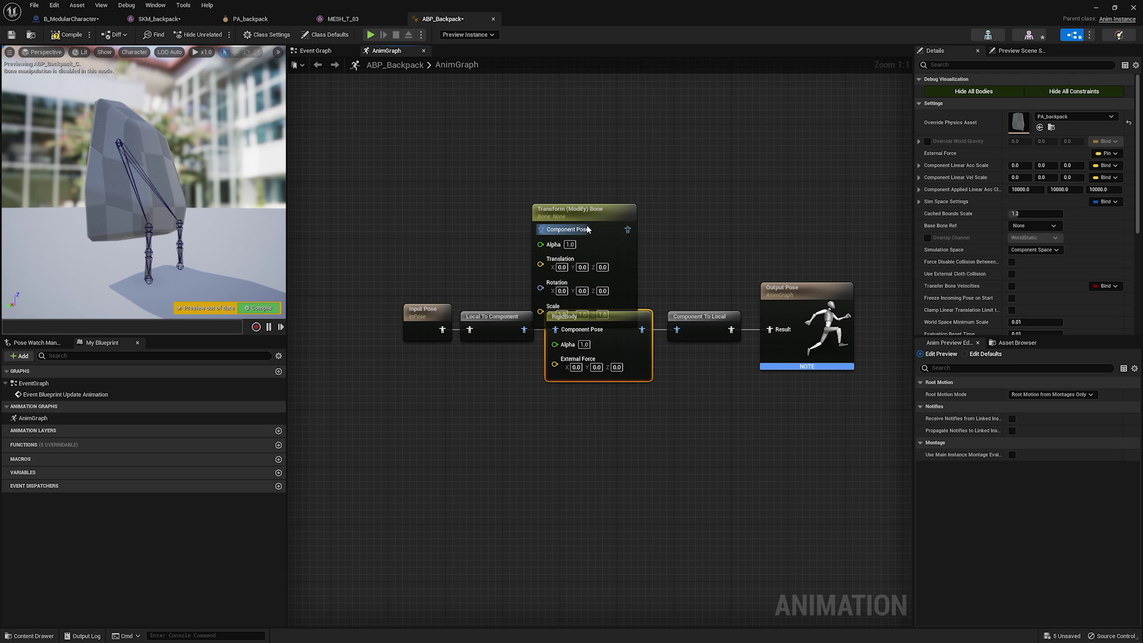
left_click_drag(608, 215, 622, 186)
left_click_drag(522, 329, 556, 201, "ctrl")
left_click_drag(640, 201, 556, 330)
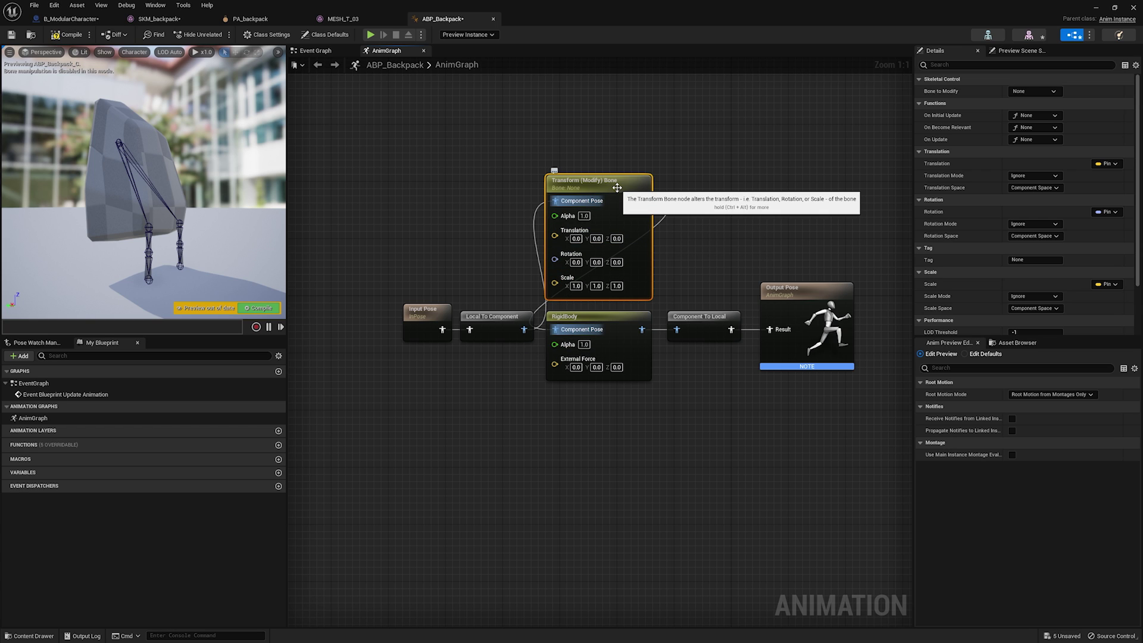
Set the Transform (Modify) Bone node to modify backpack_root with Translation Mode Replace Existing, and compile ABP_Backpack.
left_click(1035, 91)
left_click(1034, 121)
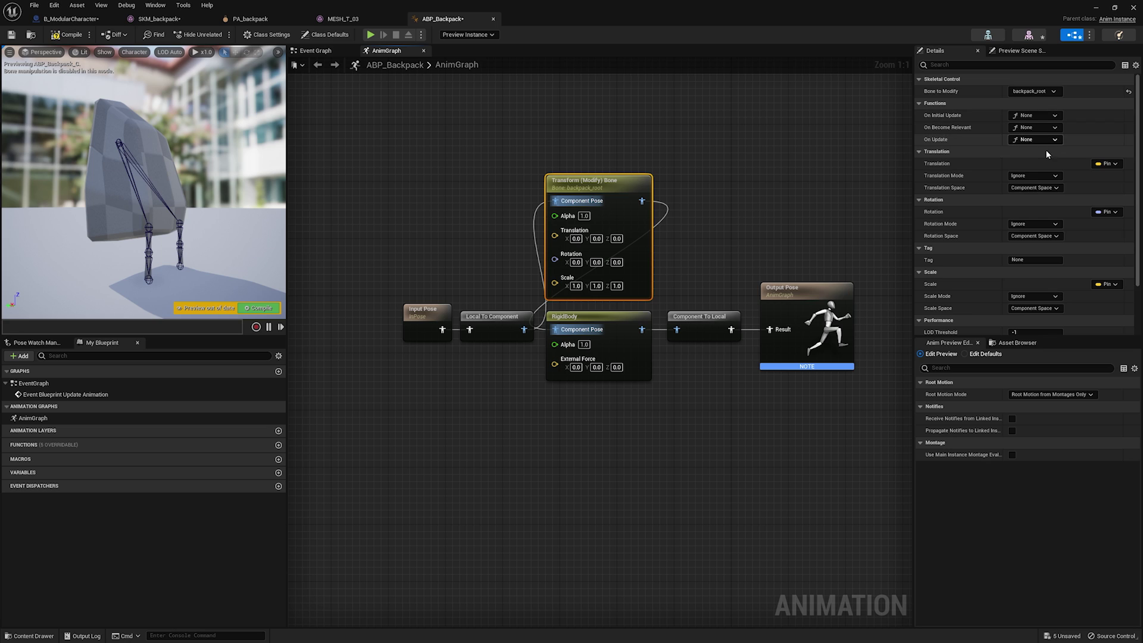
left_click(1034, 176)
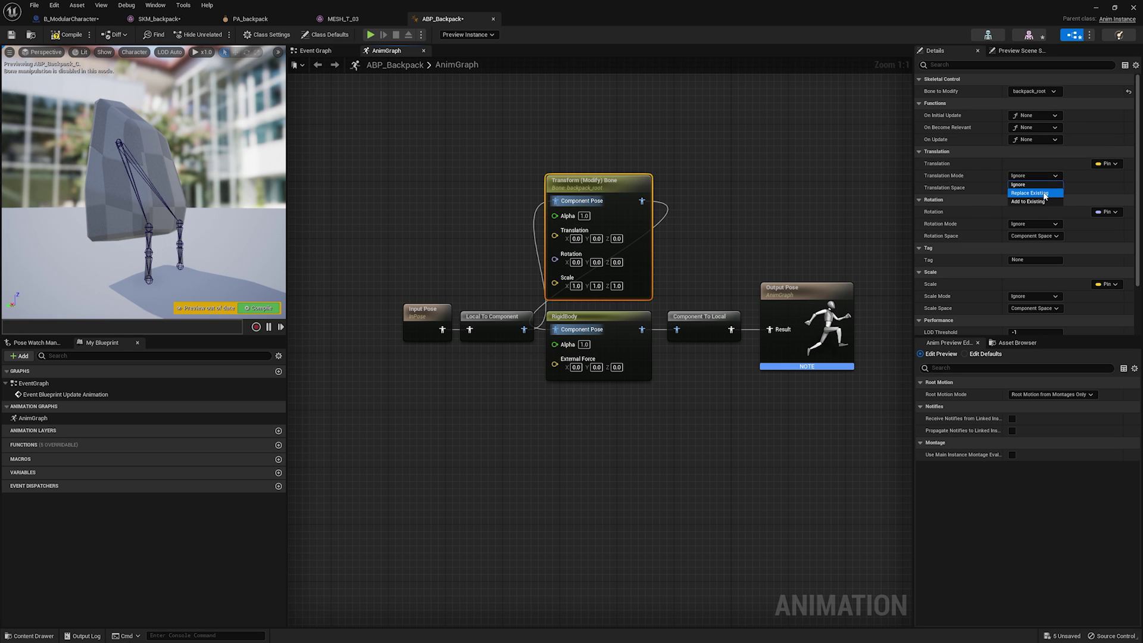
left_click(1044, 194)
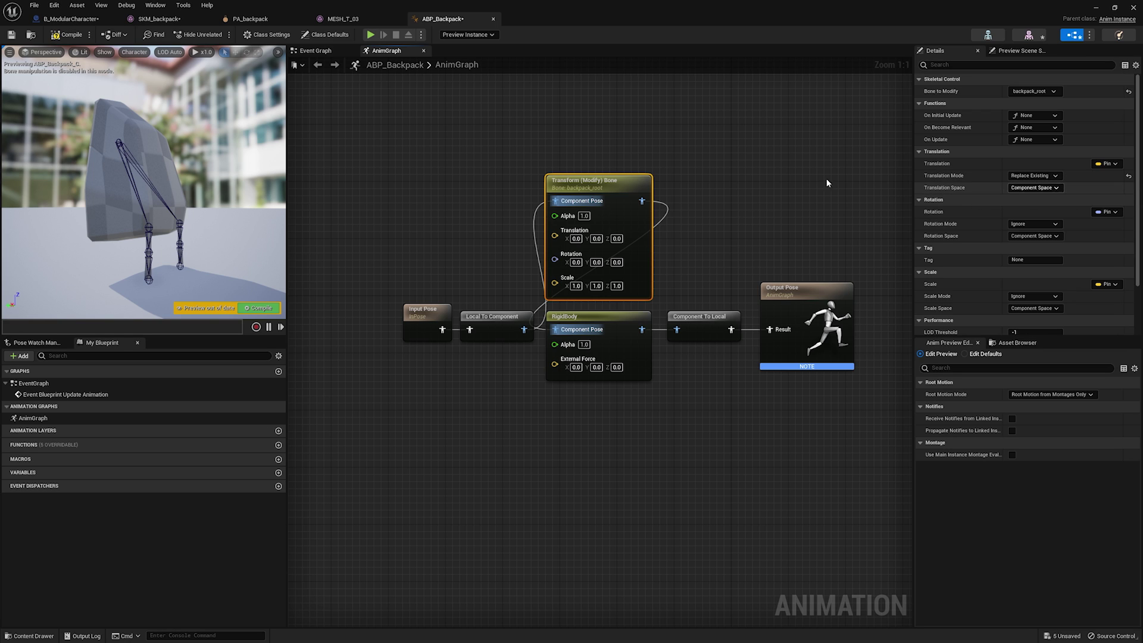
left_click(67, 34)
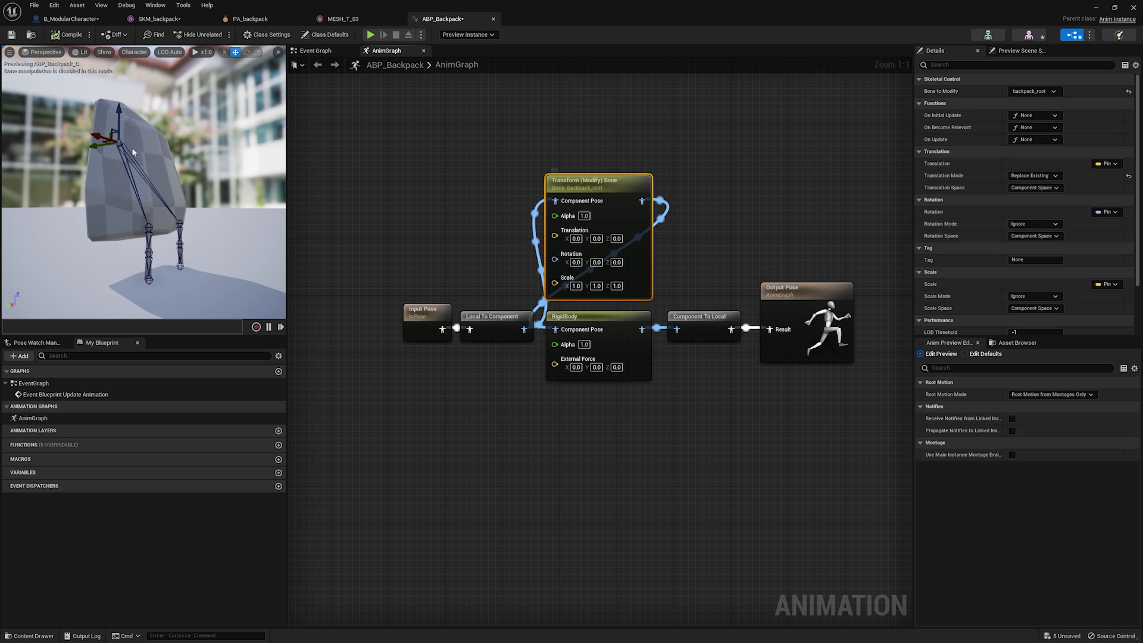
Move backpack_root in the preview to a translation of about X -3.83, Z 3.64 to test the strap simulation.
mouse_move(158, 137)
left_mouse_down()
mouse_move(188, 139)
mouse_move(173, 142)
left_mouse_up()
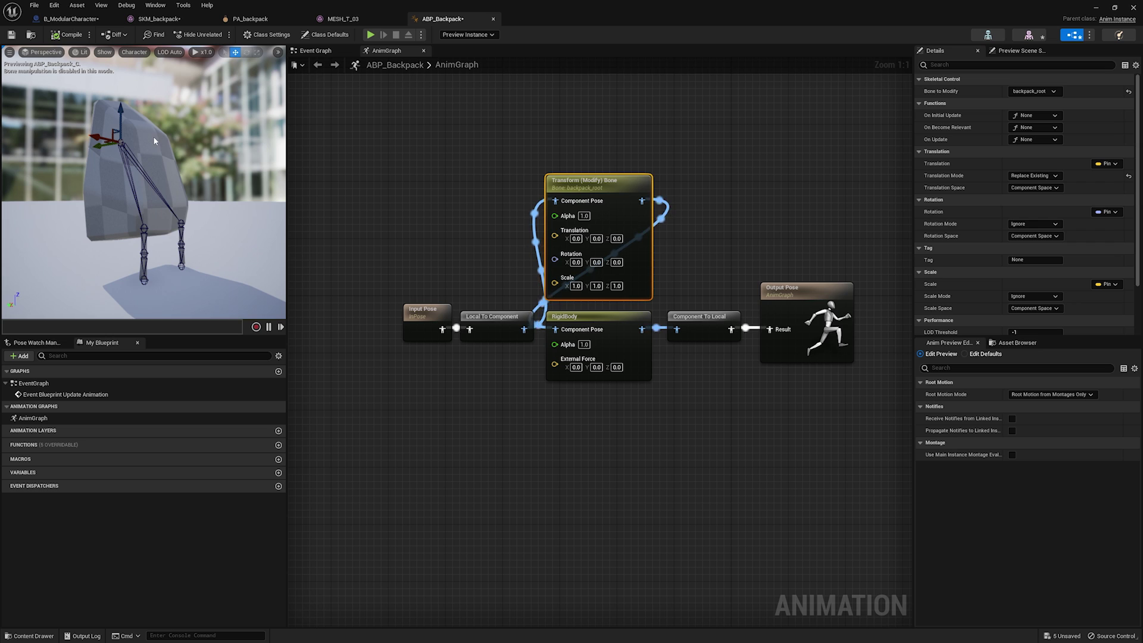
left_click_drag(121, 111, 142, 93)
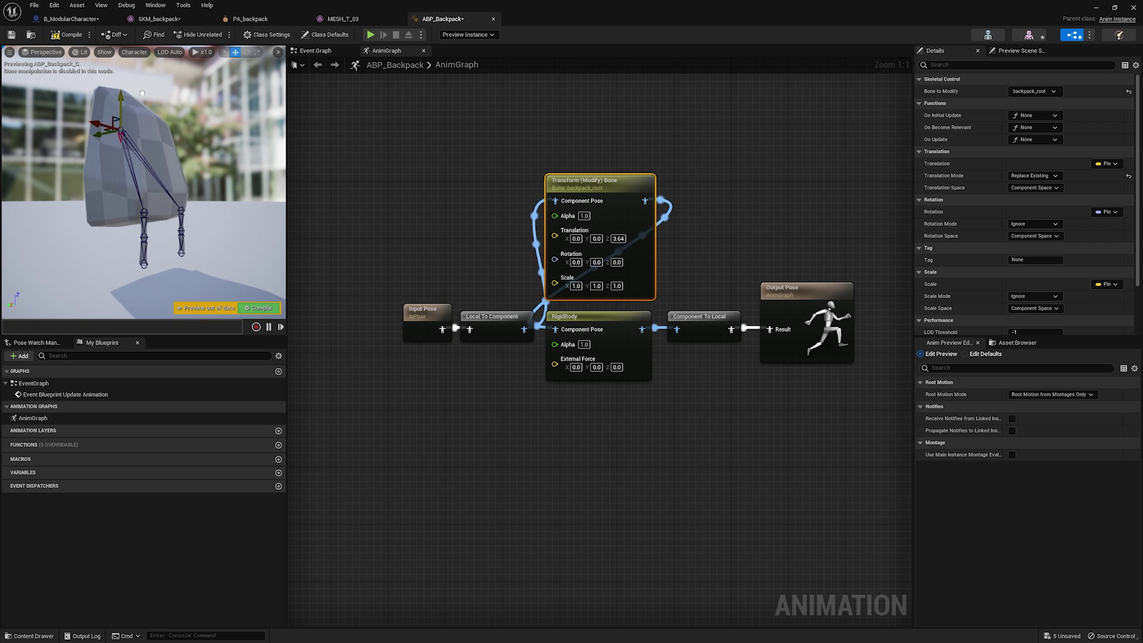
mouse_move(94, 125)
left_mouse_down()
mouse_move(83, 118)
mouse_move(102, 126)
left_mouse_up()
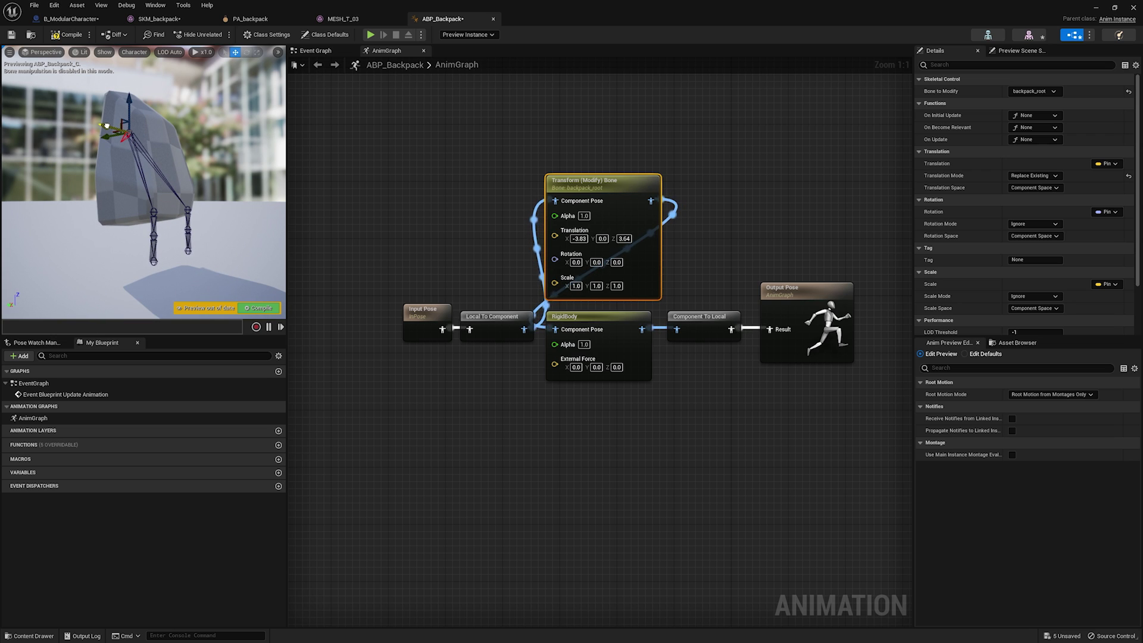
Take Transform (Modify) Bone out of the chain, leaving Local To Component wired directly to RigidBody, and recompile ABP_Backpack.
left_click_drag(555, 258, 581, 334)
key("ctrl+z")
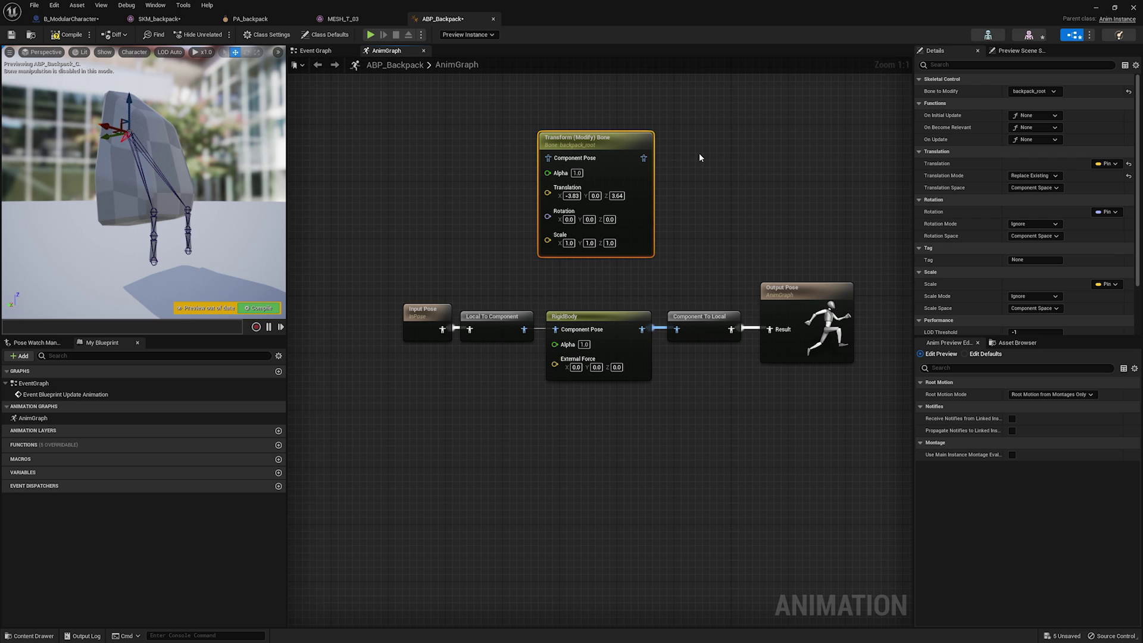
left_click(67, 34)
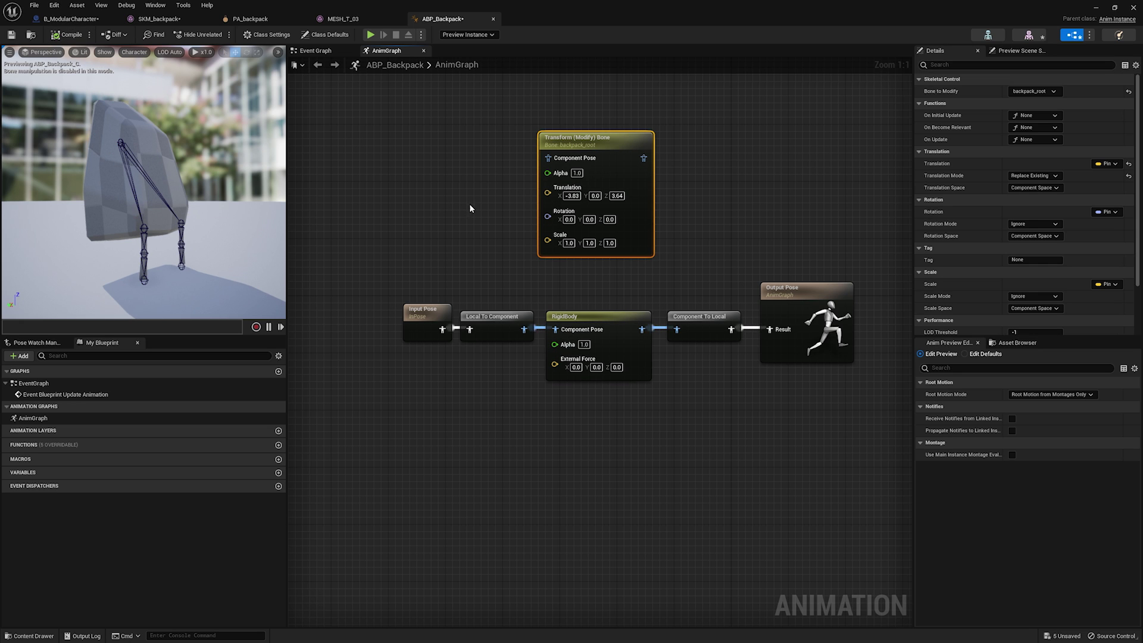
Check the RigidBody node's settings and physics bodies, and save ABP_Backpack.
left_click(628, 317)
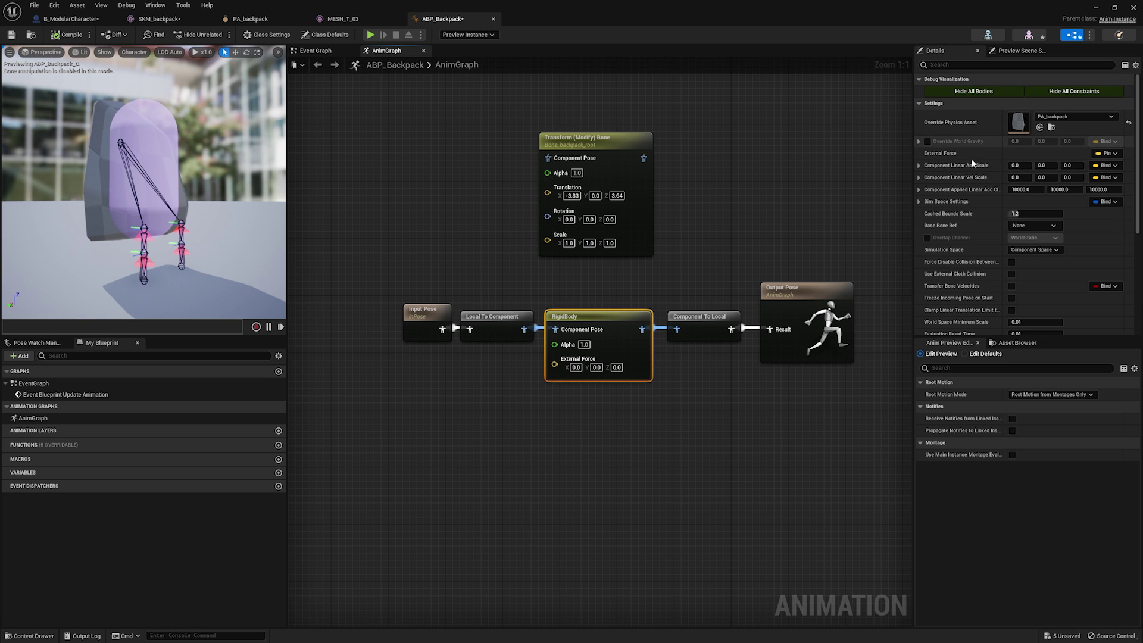
left_click(795, 196)
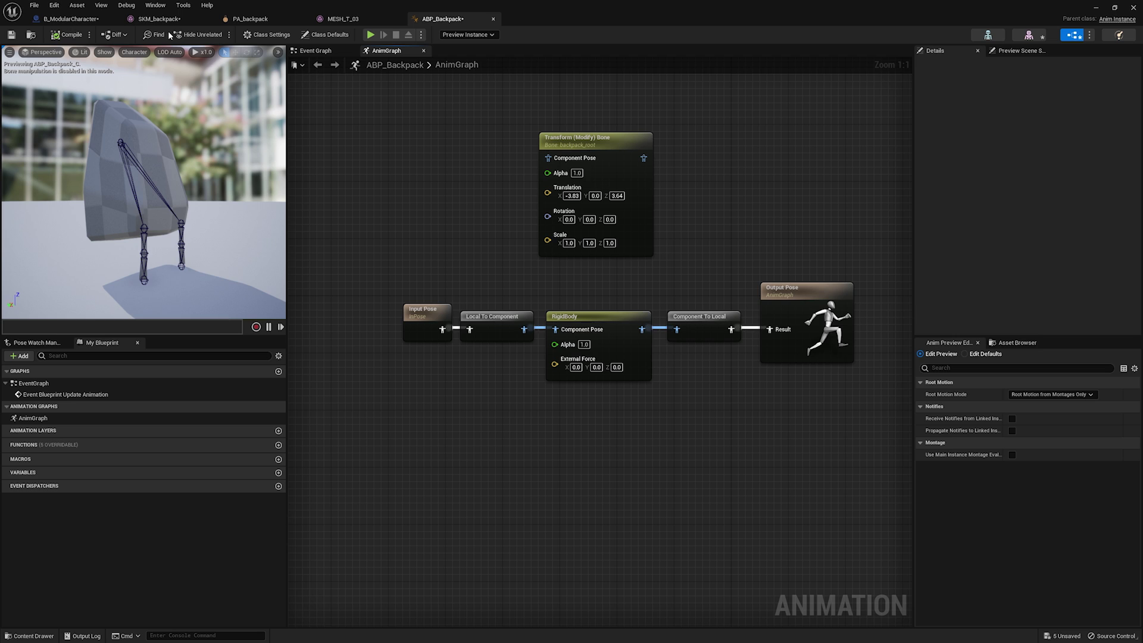
left_click(11, 35)
Examine the Anim Class options for the SKM_backpack component in B_ModularCharacter.
left_click(158, 19)
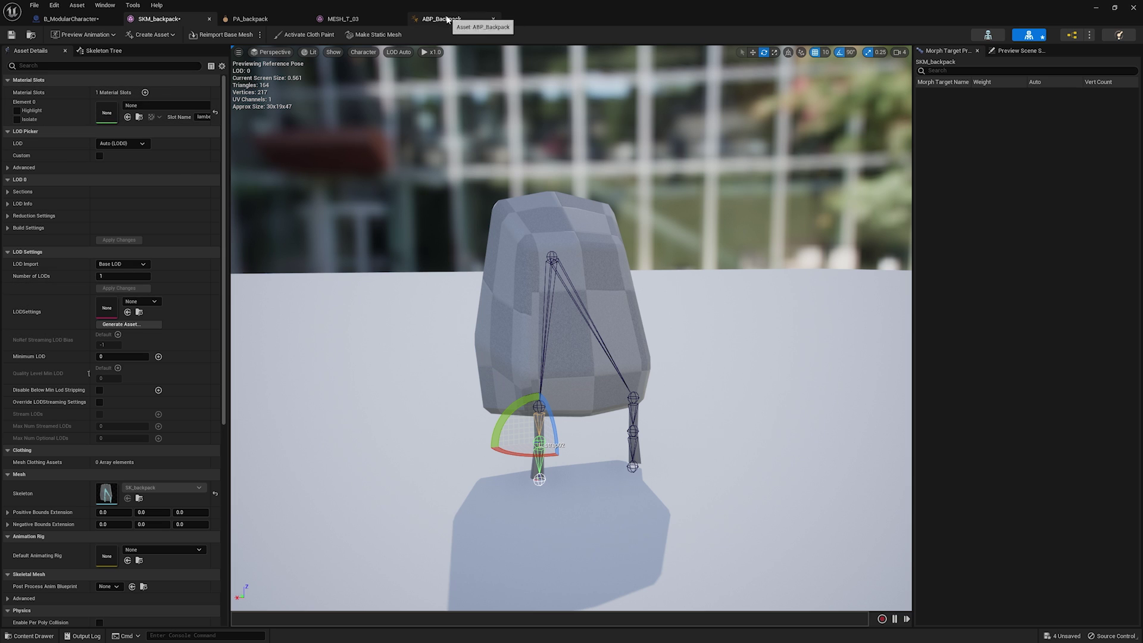
left_click(69, 19)
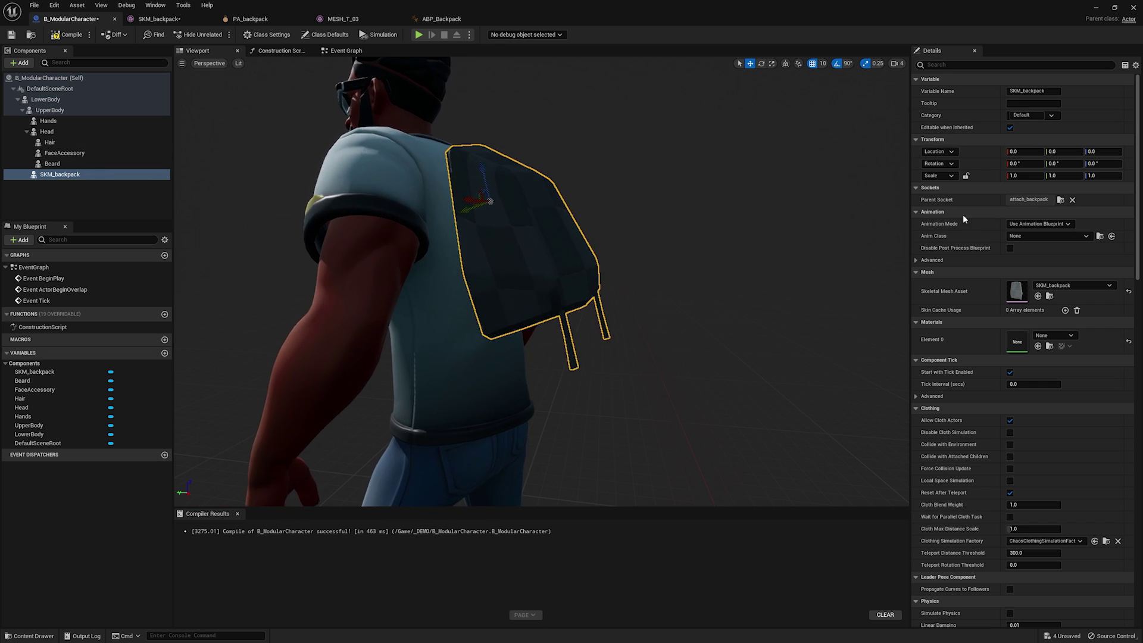
left_click(1047, 235)
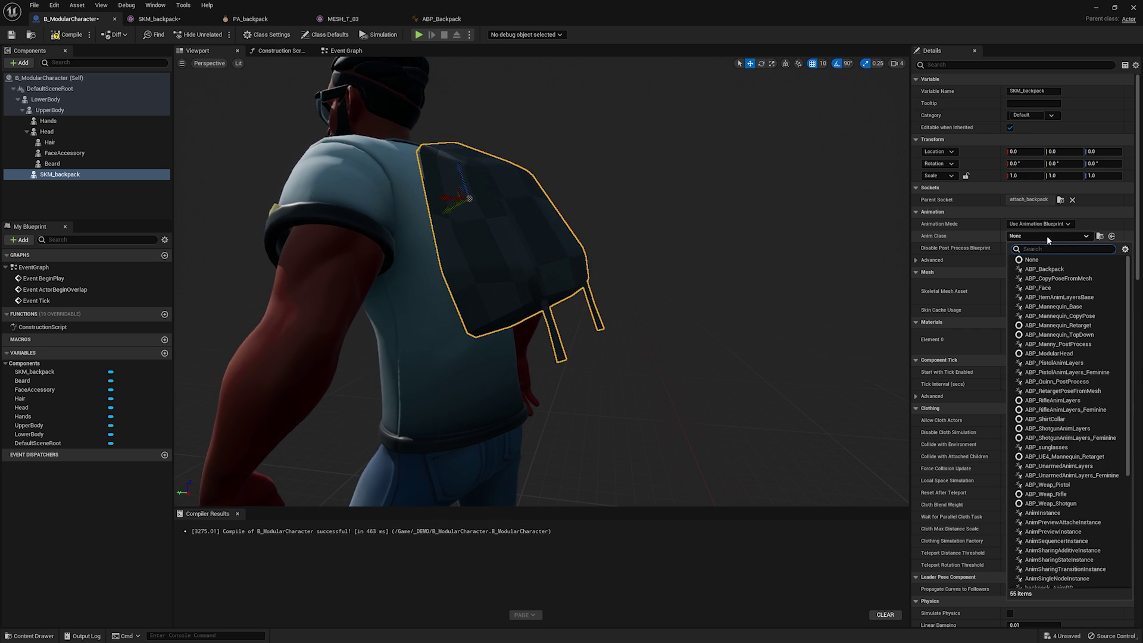
left_click(937, 231)
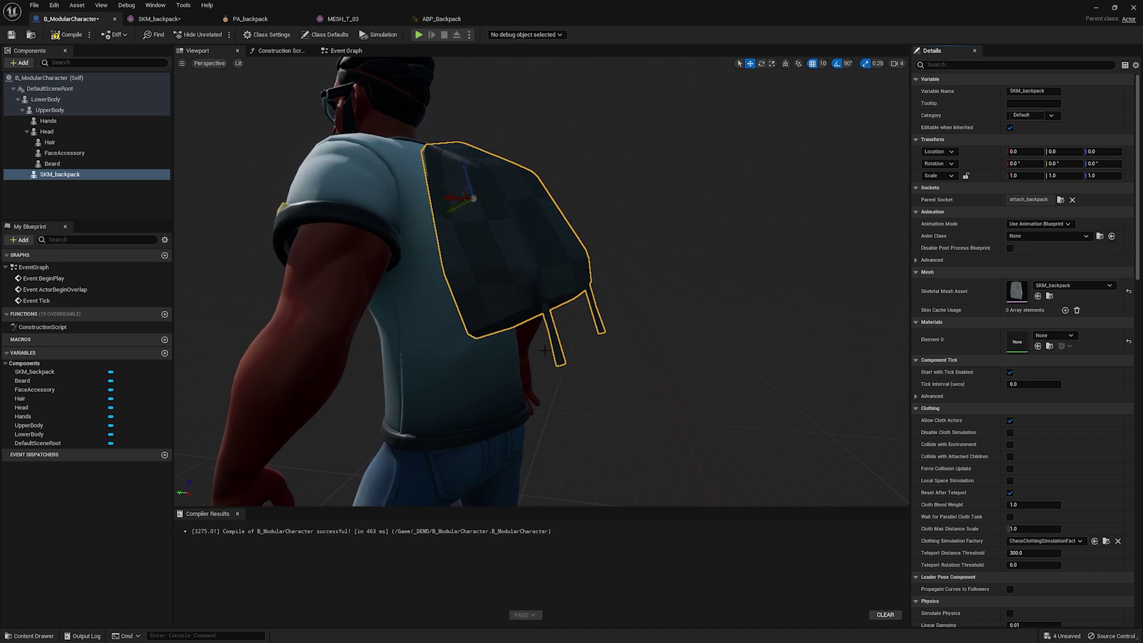
Set the Post Process Anim Blueprint of the SKM_backpack skeletal mesh to ABP_Backpack.
left_click(157, 18)
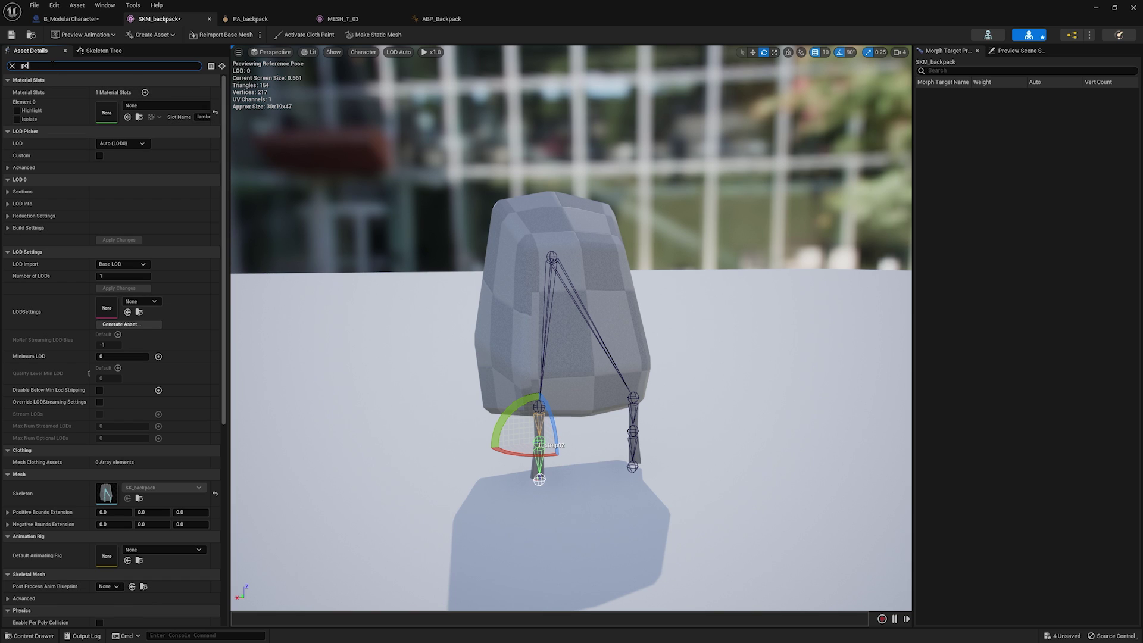
type("st")
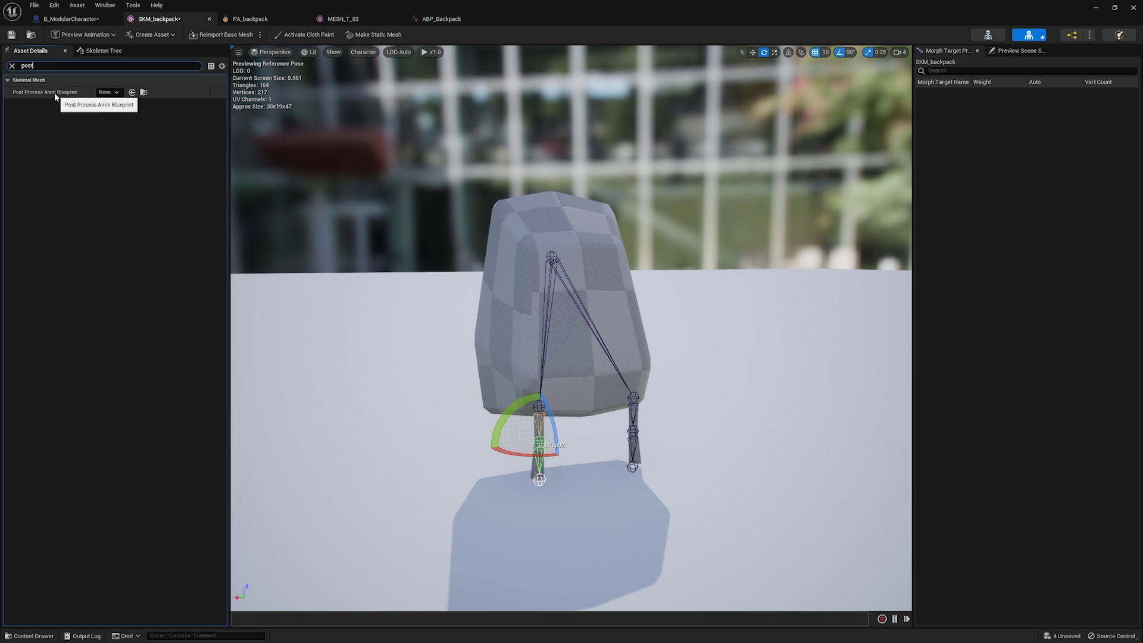
left_click(108, 92)
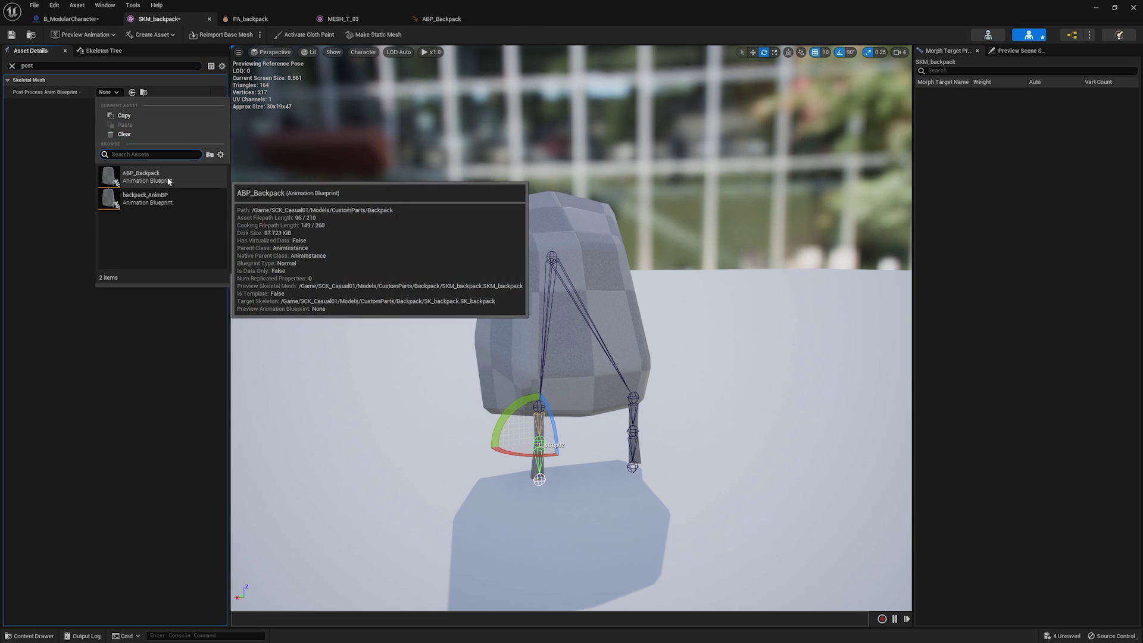
left_click(143, 176)
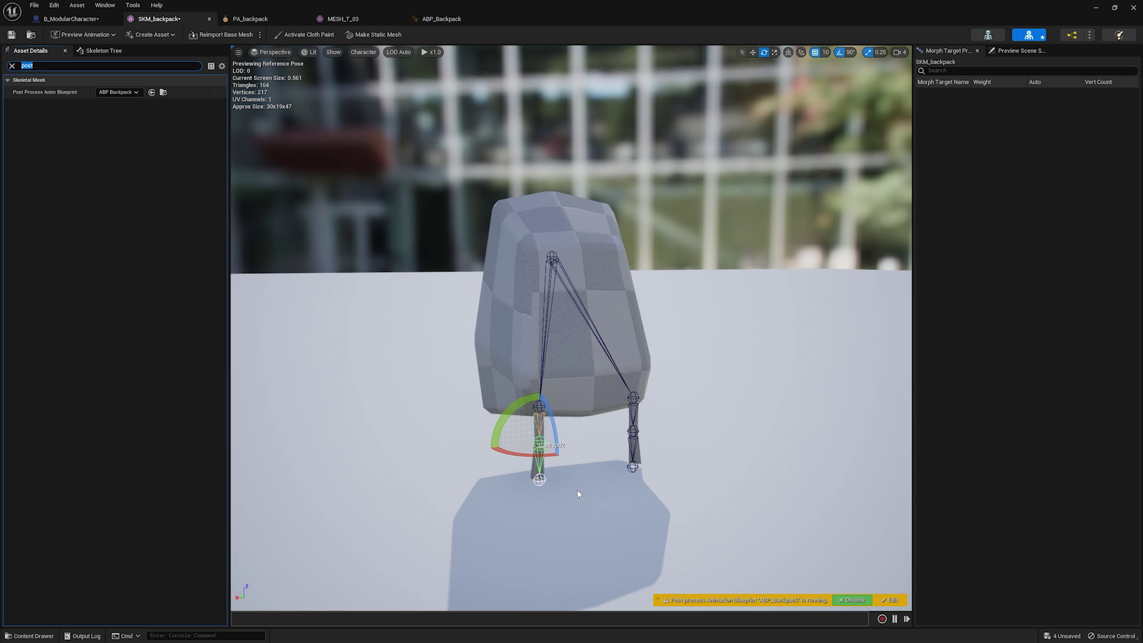
Recompile B_ModularCharacter and check the backpack straps' motion on the animated character.
left_click(72, 19)
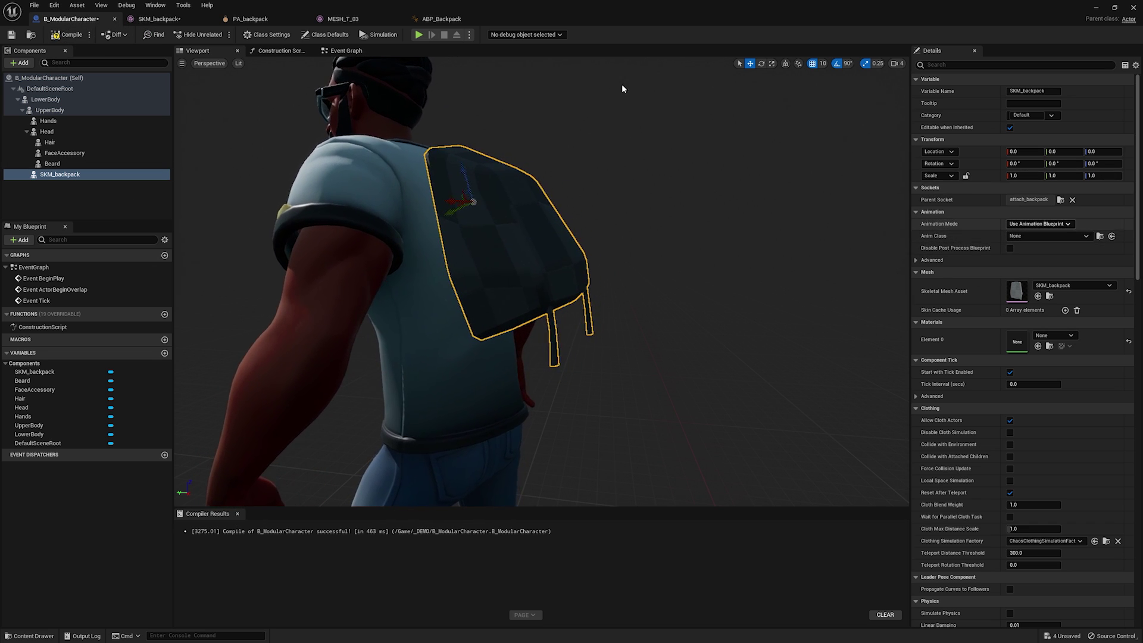
left_click(139, 19)
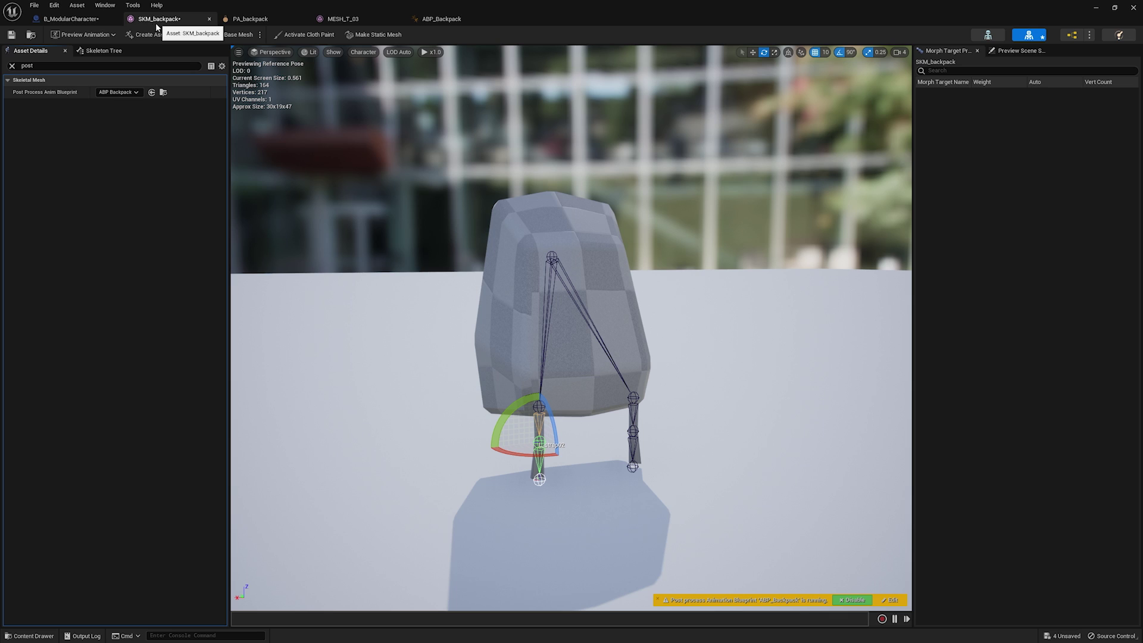
left_click(64, 21)
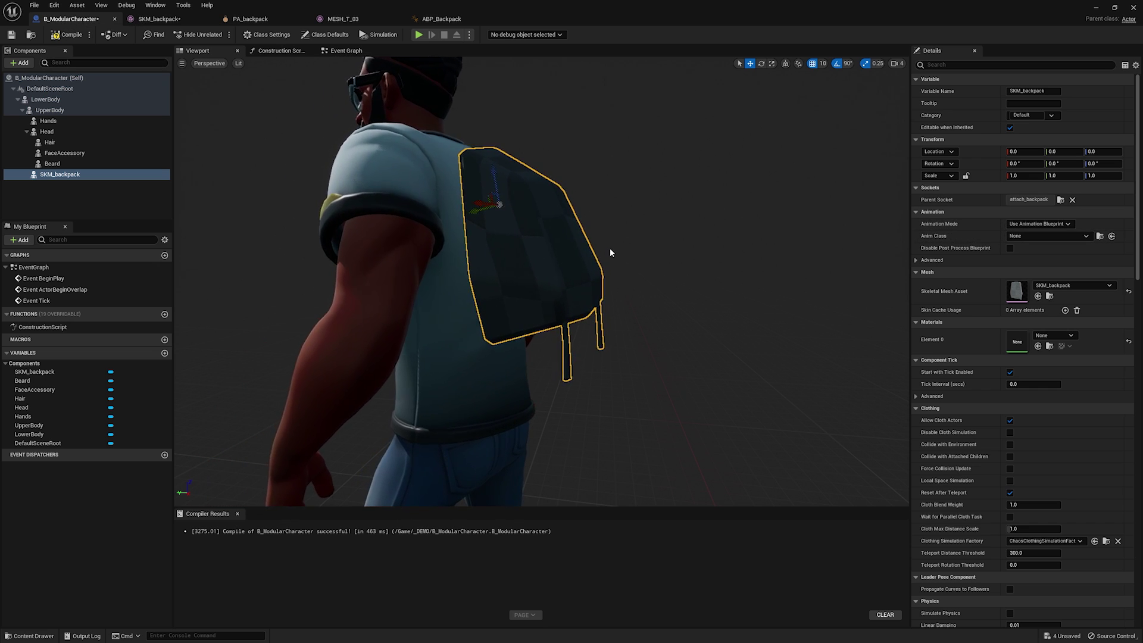
left_click(159, 21)
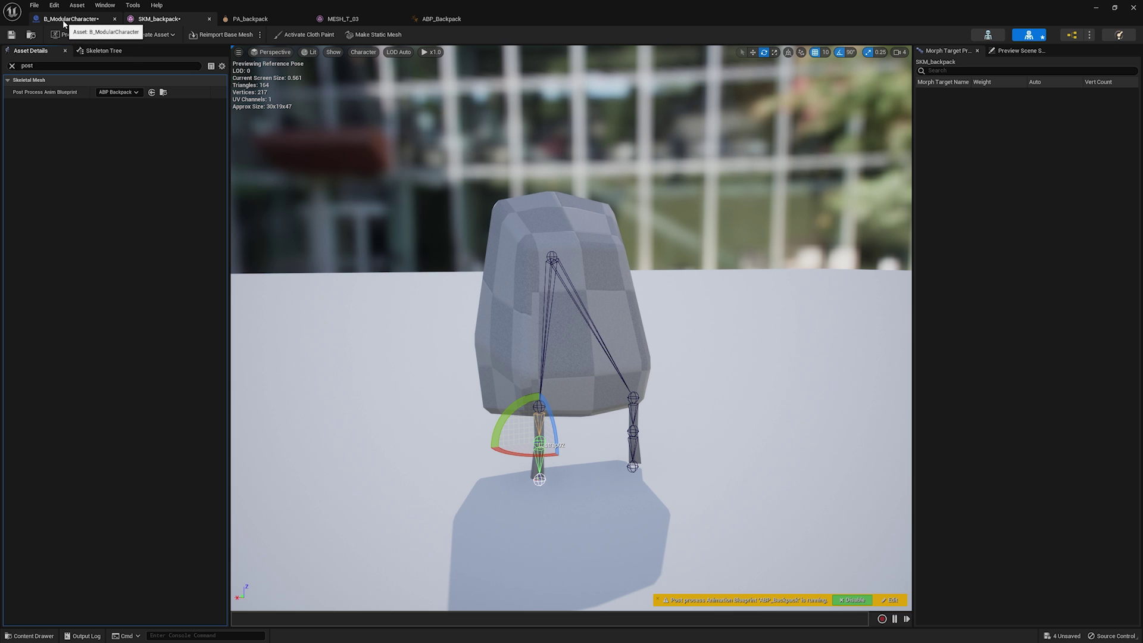
left_click(63, 23)
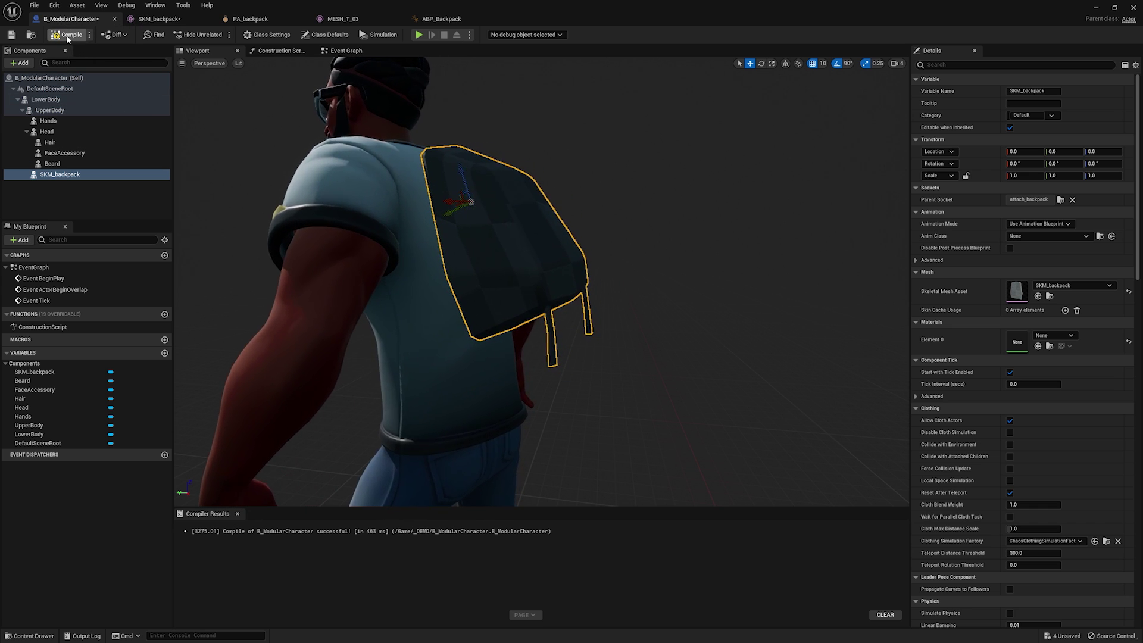
key("F7")
left_click_drag(599, 238, 477, 241)
left_click_drag(610, 377, 533, 360)
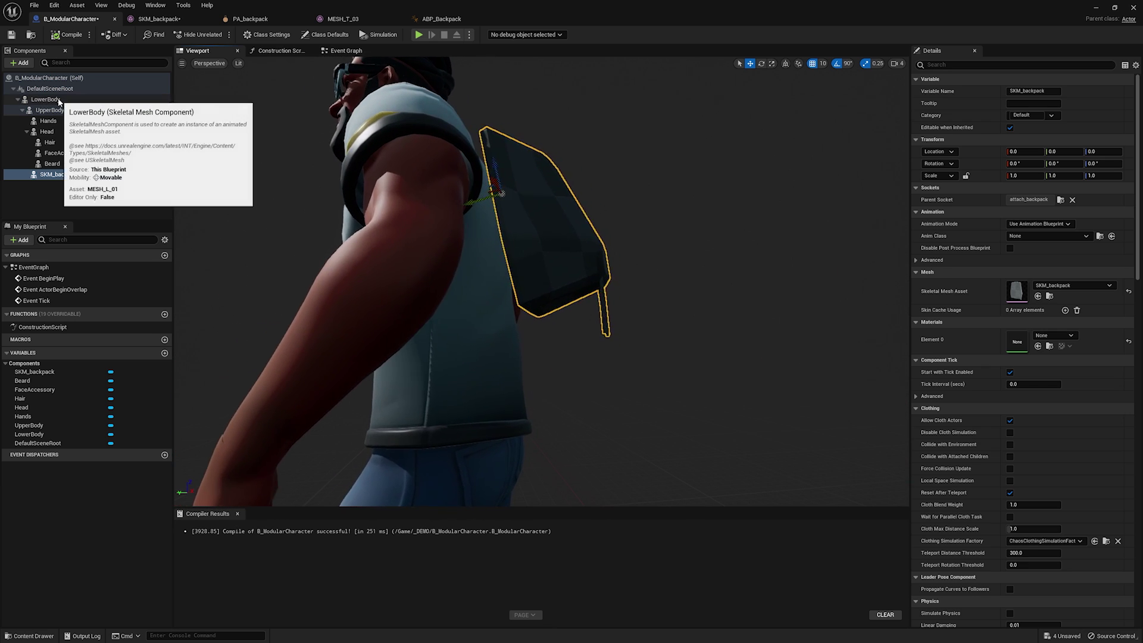
Set the LowerBody component's Anim to Play to ThirdPersonRun and check the backpack's motion from behind and from the side.
left_click(54, 100)
left_click(1080, 237)
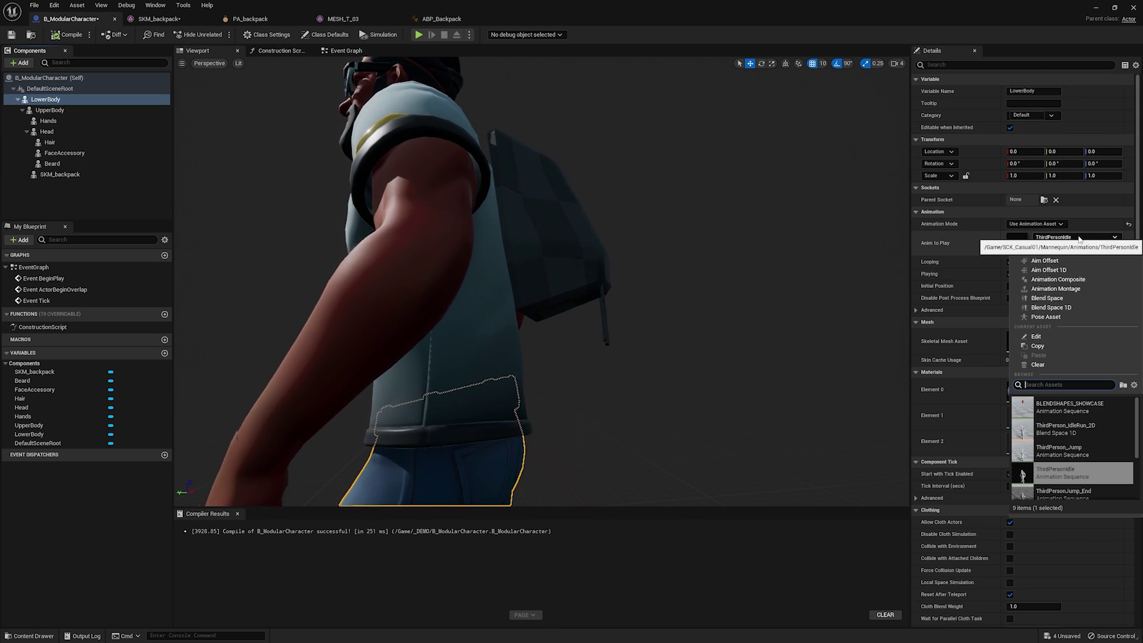
type("run")
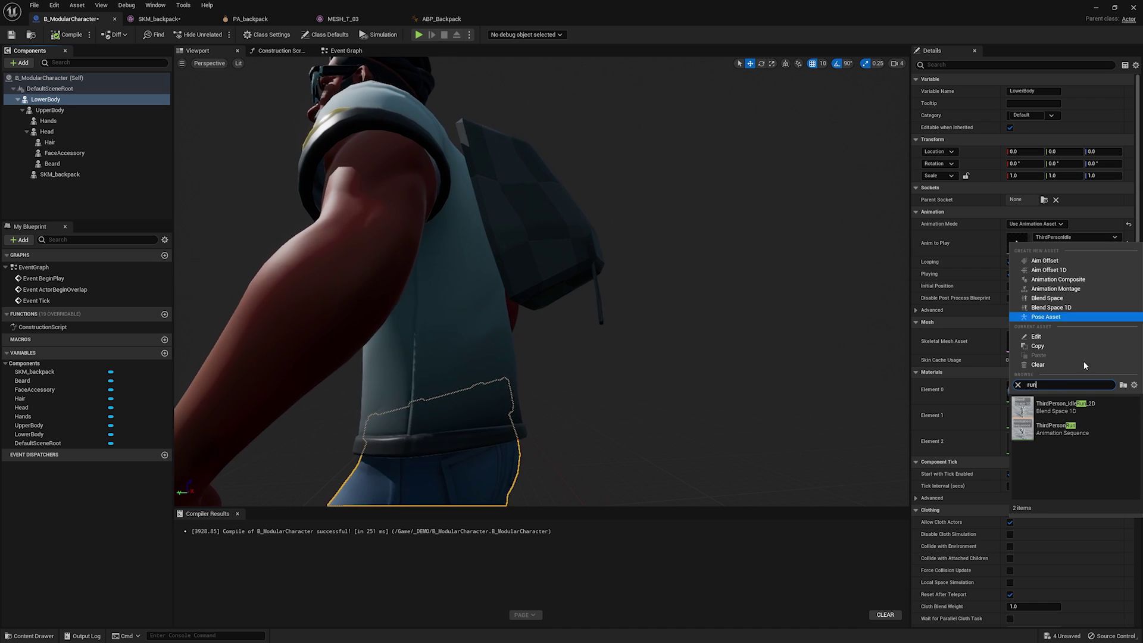
left_click(1063, 430)
right_click_drag(770, 338, 770, 338)
left_click_drag(626, 265, 702, 265)
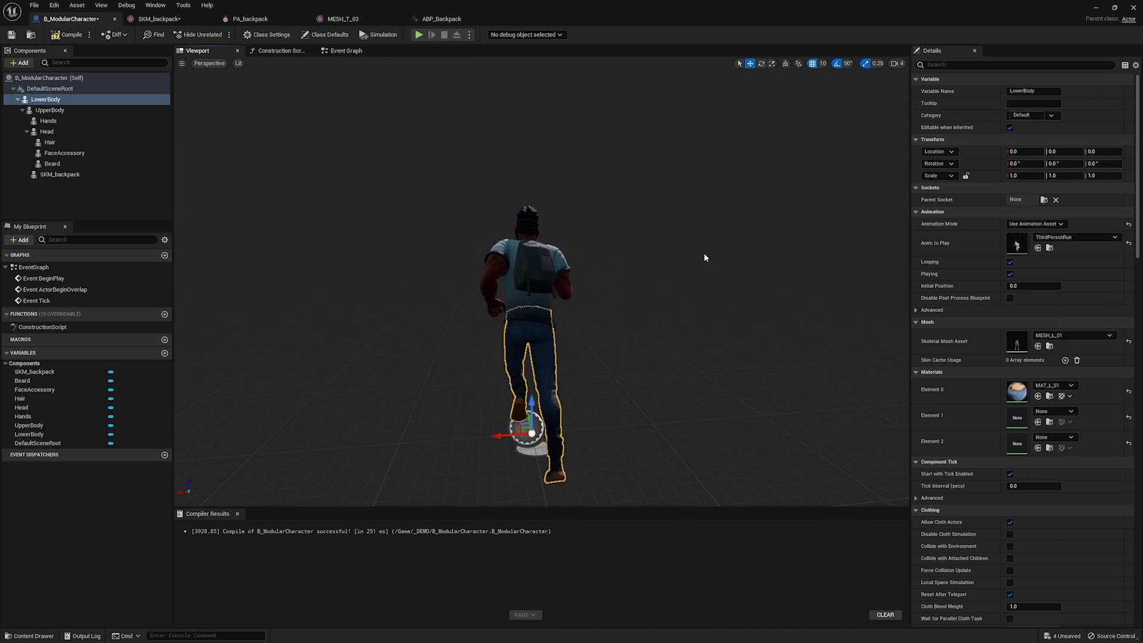
scroll(702, 271, "up", 5)
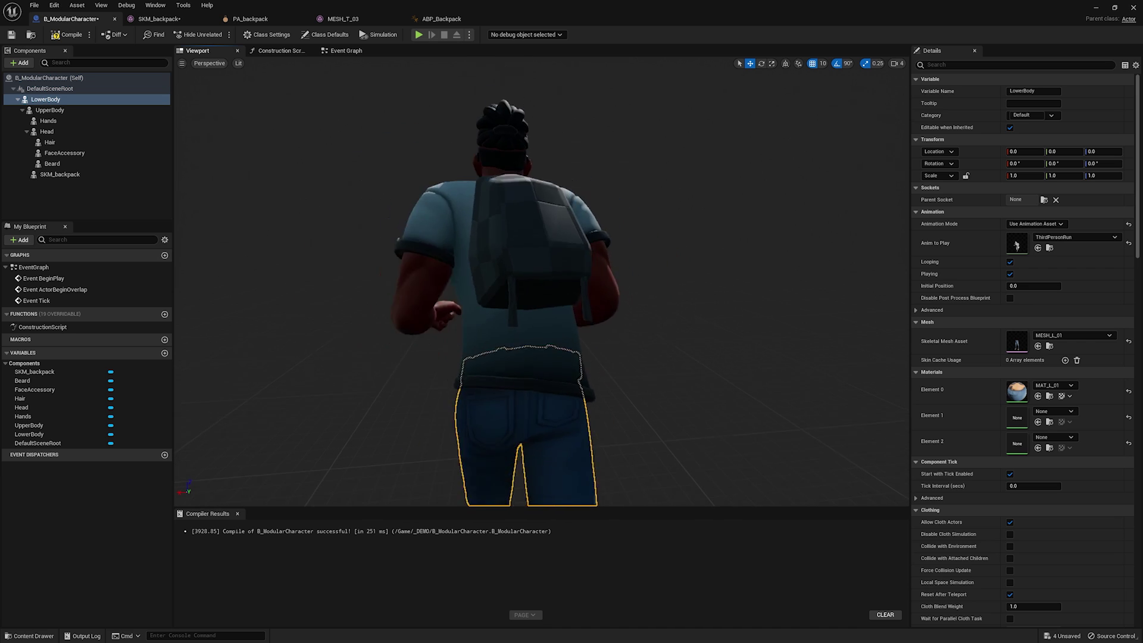
left_click_drag(713, 328, 608, 344)
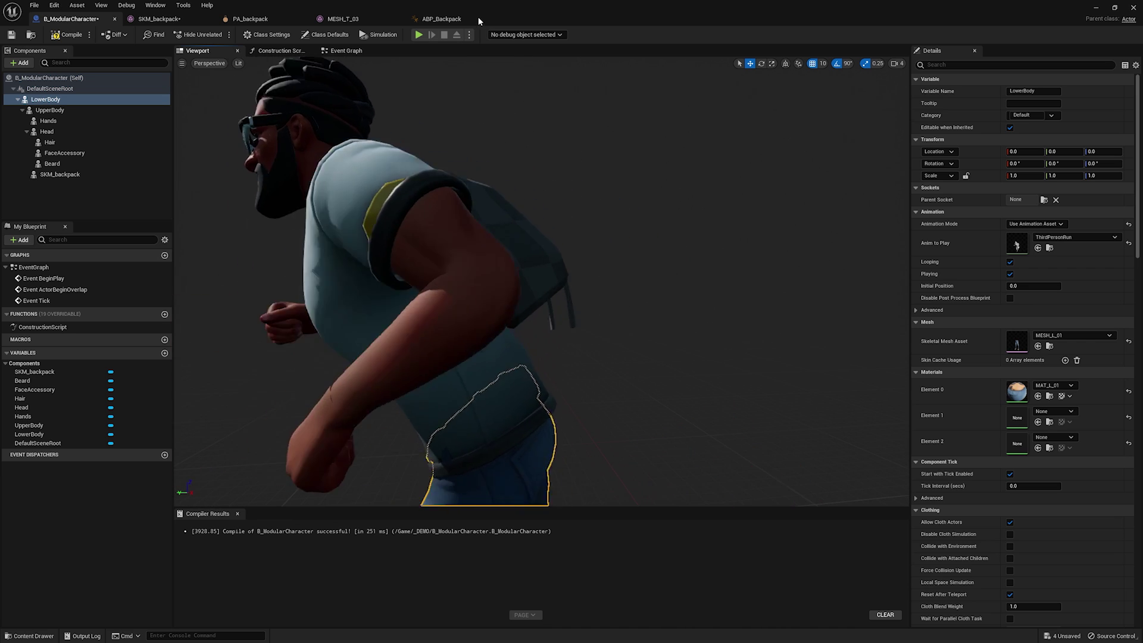
In ABP_Backpack, set the RigidBody node's Component Linear Acc Scale and Component Linear Vel Scale to 0.5 on all axes.
left_click(448, 19)
left_click(617, 318)
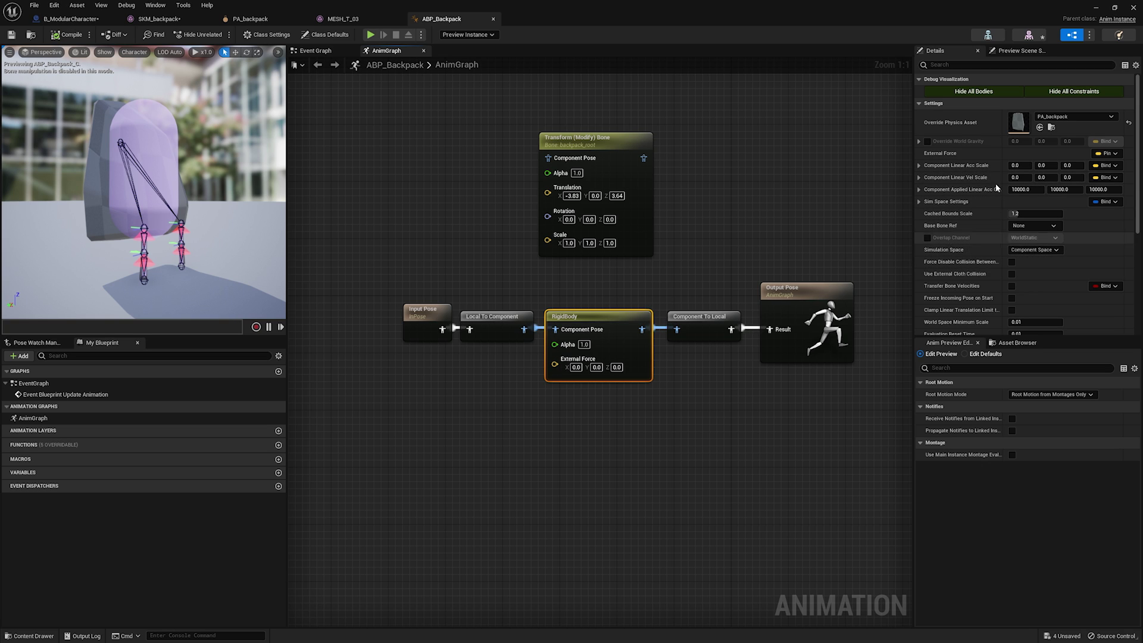
left_click(1025, 165)
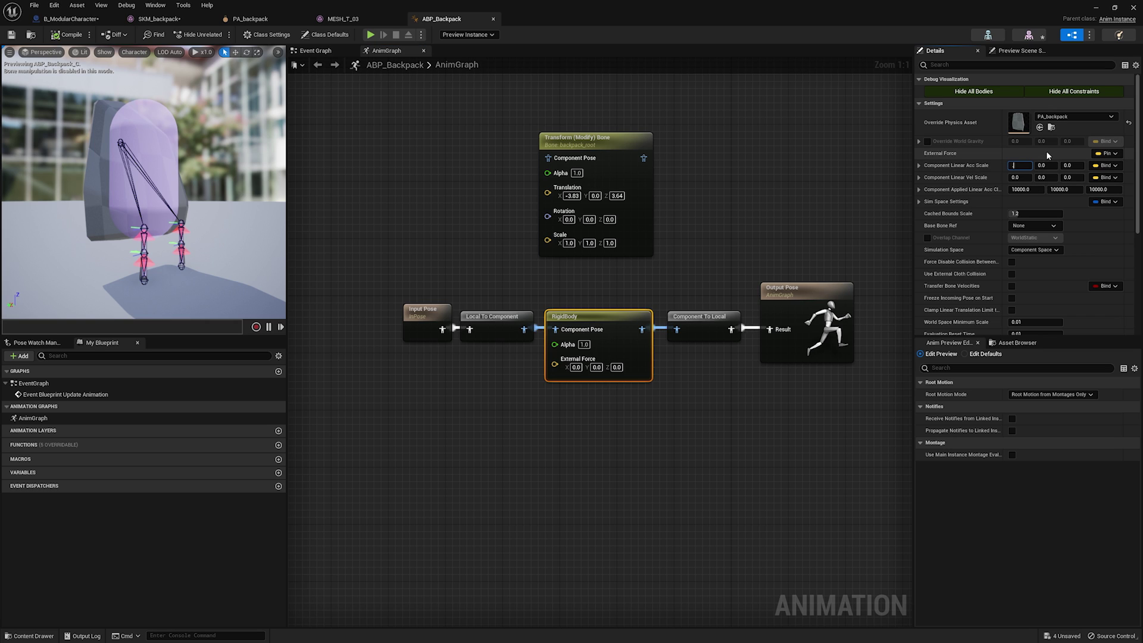
type("0.5")
key("Tab")
type(".5")
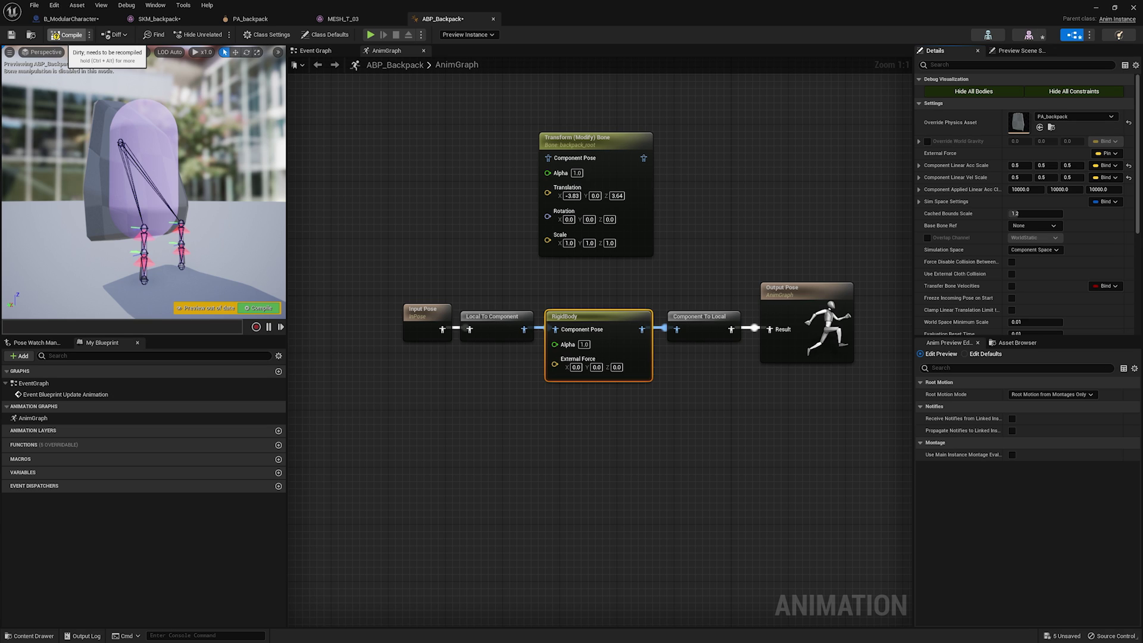
Examine the backpack straps' motion on the running character in B_ModularCharacter with no component selected.
left_click(70, 19)
left_click_drag(705, 299, 572, 304)
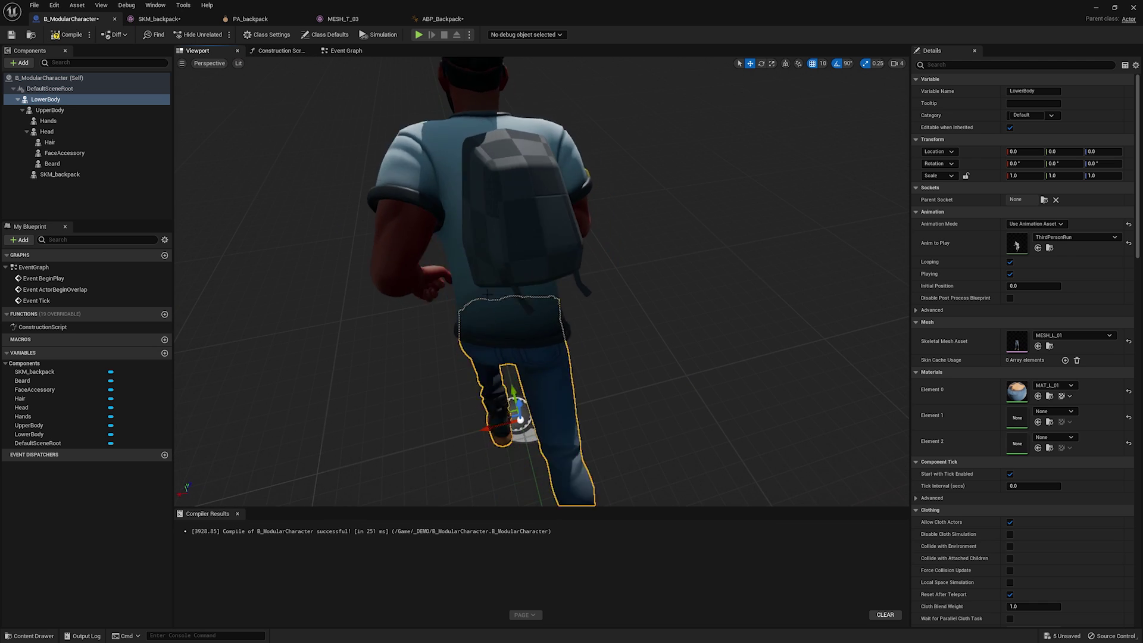
left_click(70, 98, "ctrl")
left_click_drag(732, 245, 684, 296)
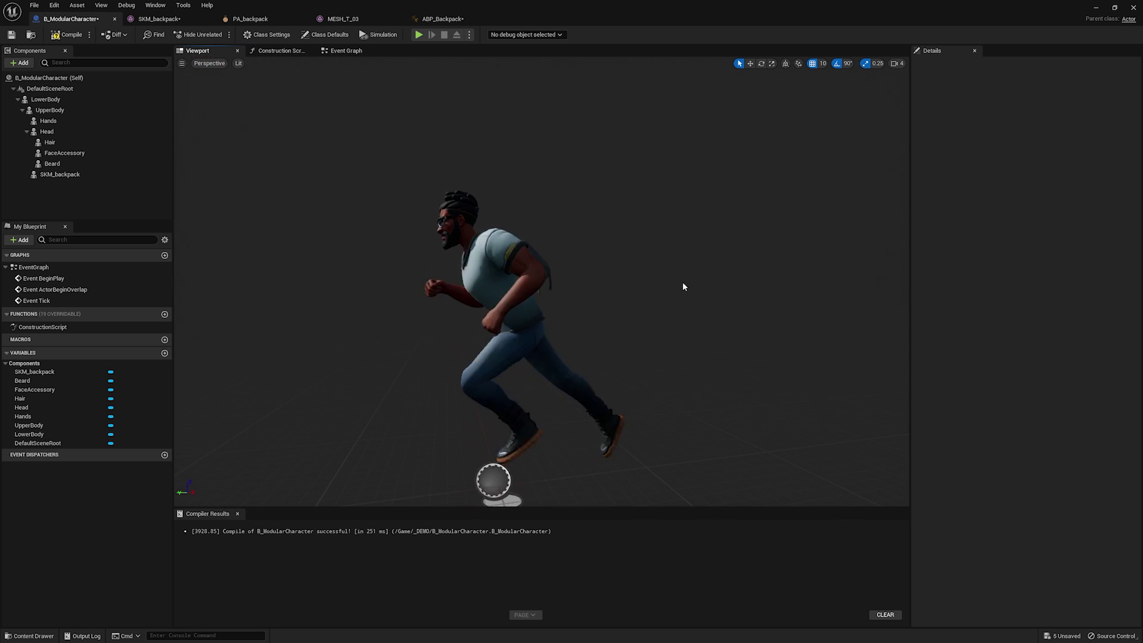
Reset the LowerBody component's Animation Mode to its default and view the character from the front.
left_click(59, 99)
left_click(1129, 224)
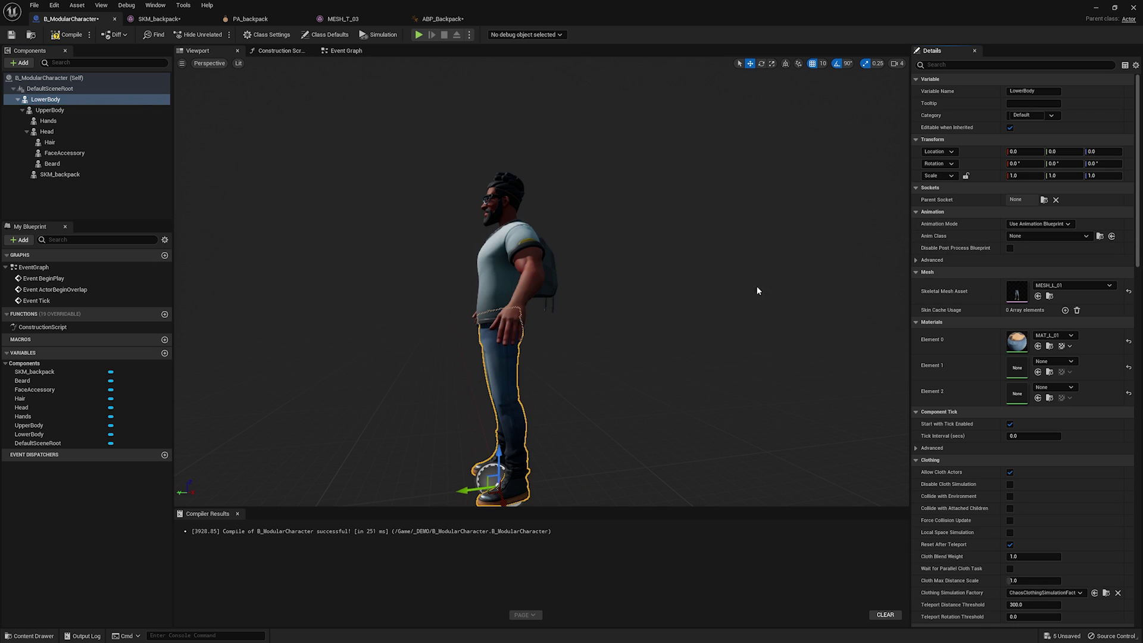
left_click_drag(687, 369, 614, 377, "alt")
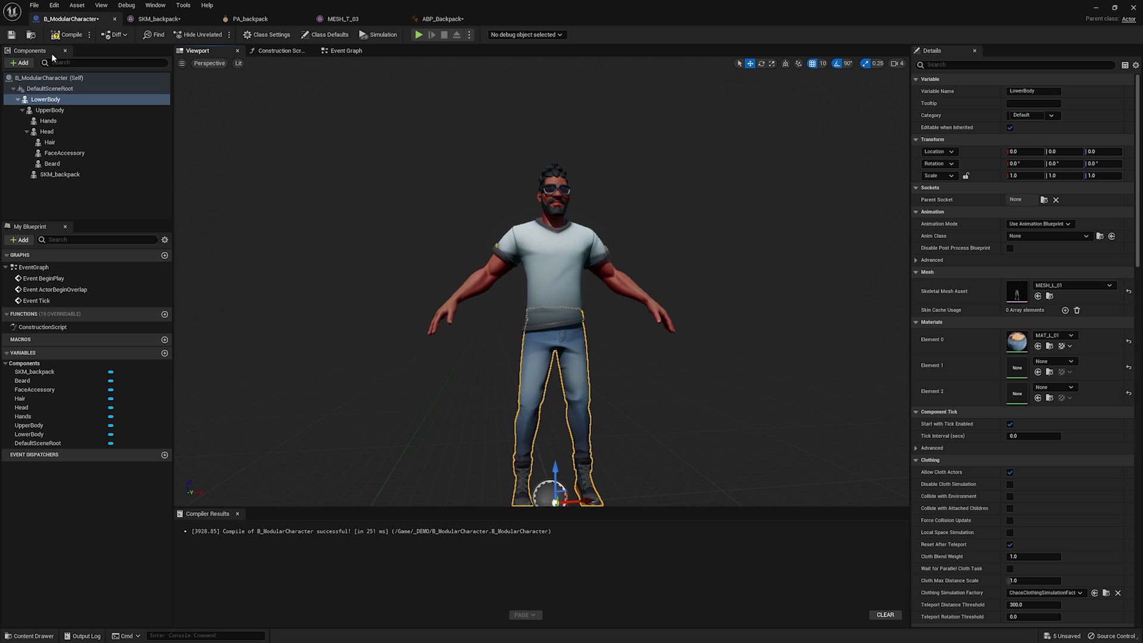
Change the Hair component's skeletal mesh to MESH_A_03 and check the new hairstyle on the character.
left_click(65, 142)
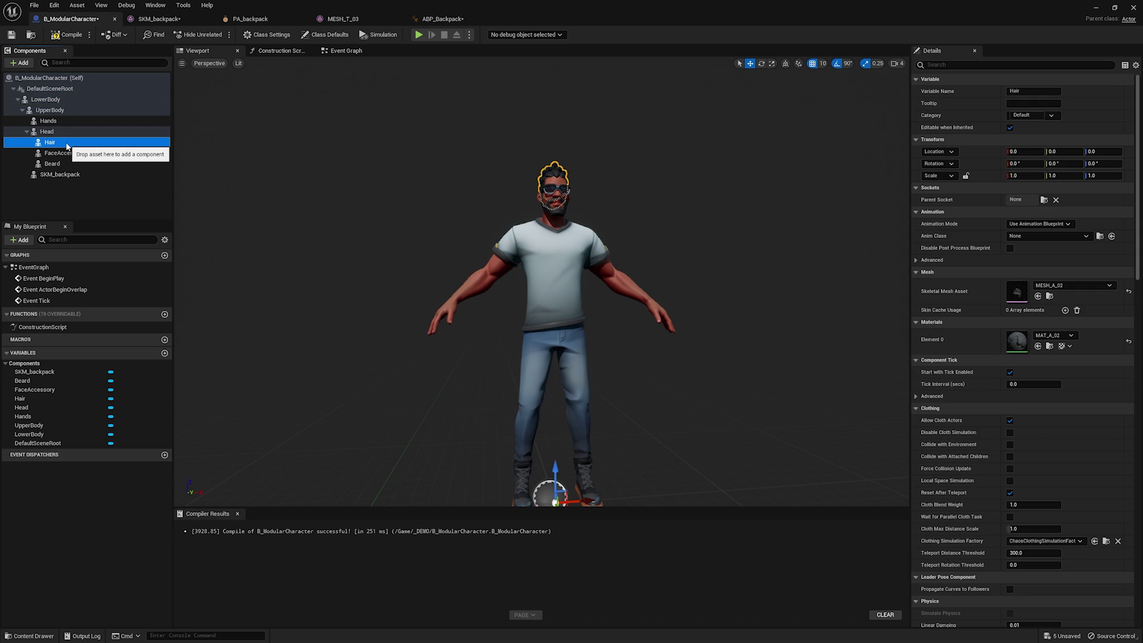
left_click(1102, 285)
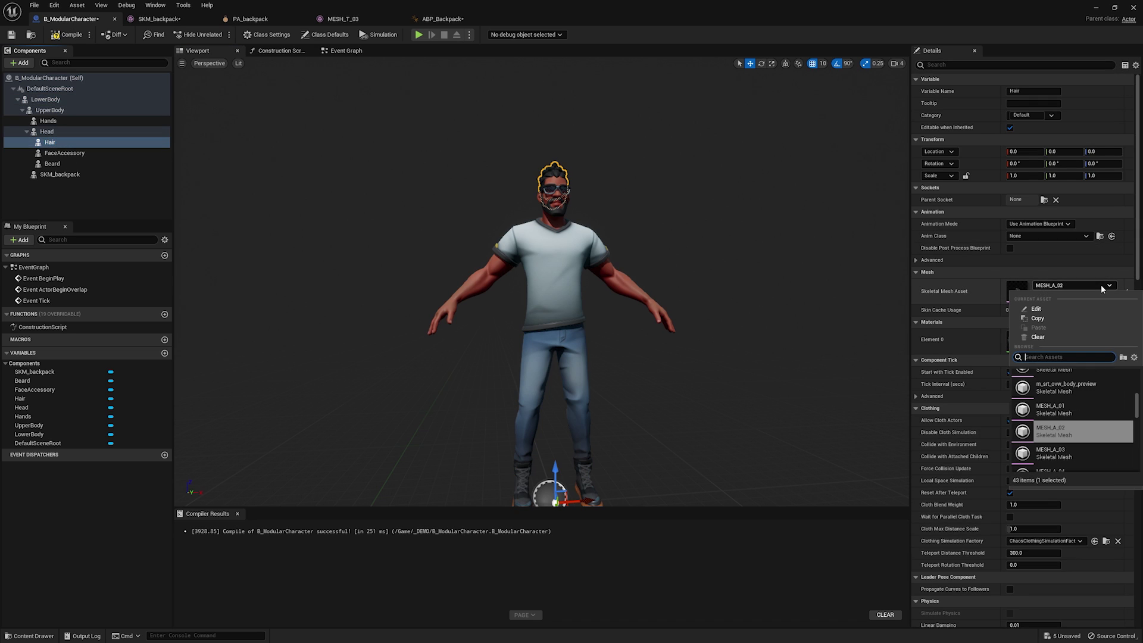
left_click(1062, 455)
left_click_drag(838, 344, 798, 344)
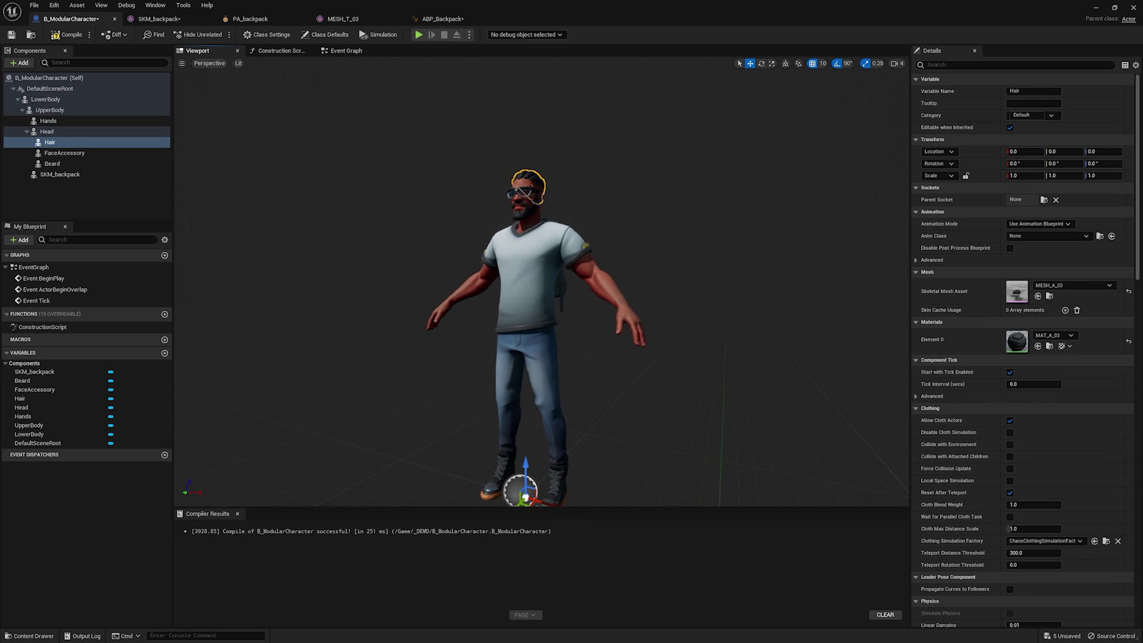
left_click_drag(619, 185, 602, 149)
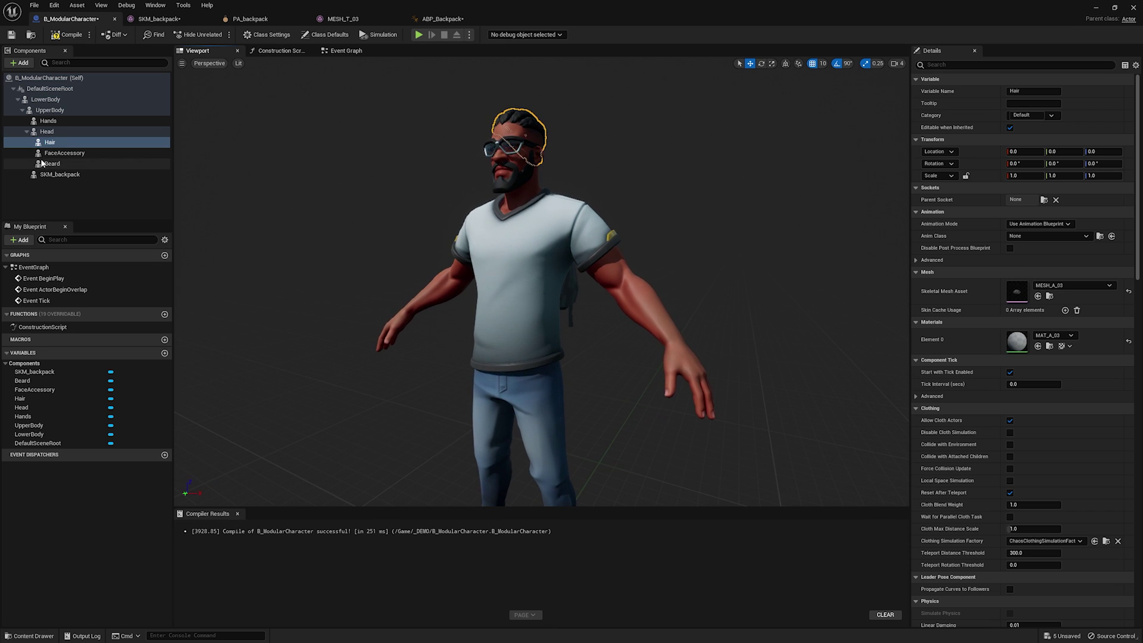
left_click(319, 216)
left_click_drag(319, 216, 300, 216)
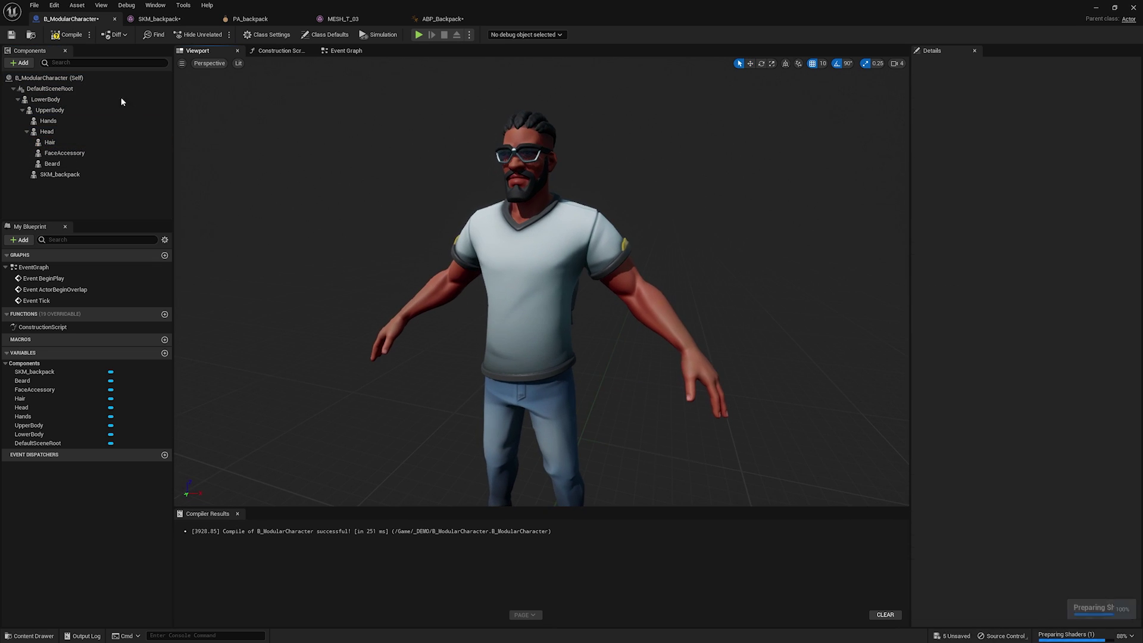
Switch the LowerBody component's Animation Mode to Use Animation Asset to preview the run animation from the front.
left_click(47, 100)
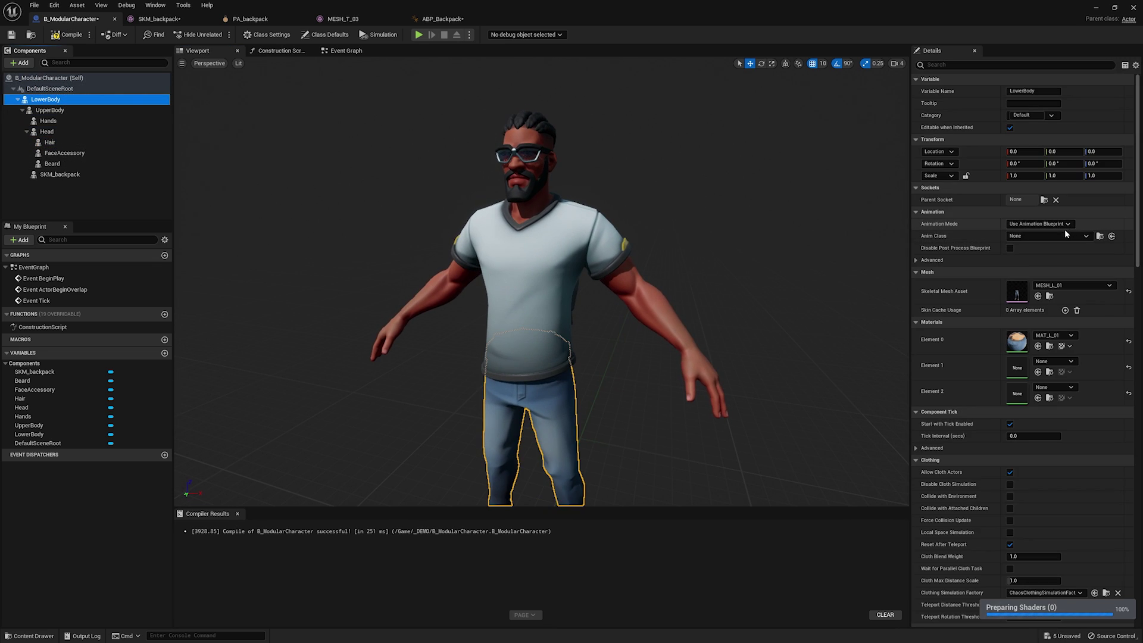
left_click(1067, 224)
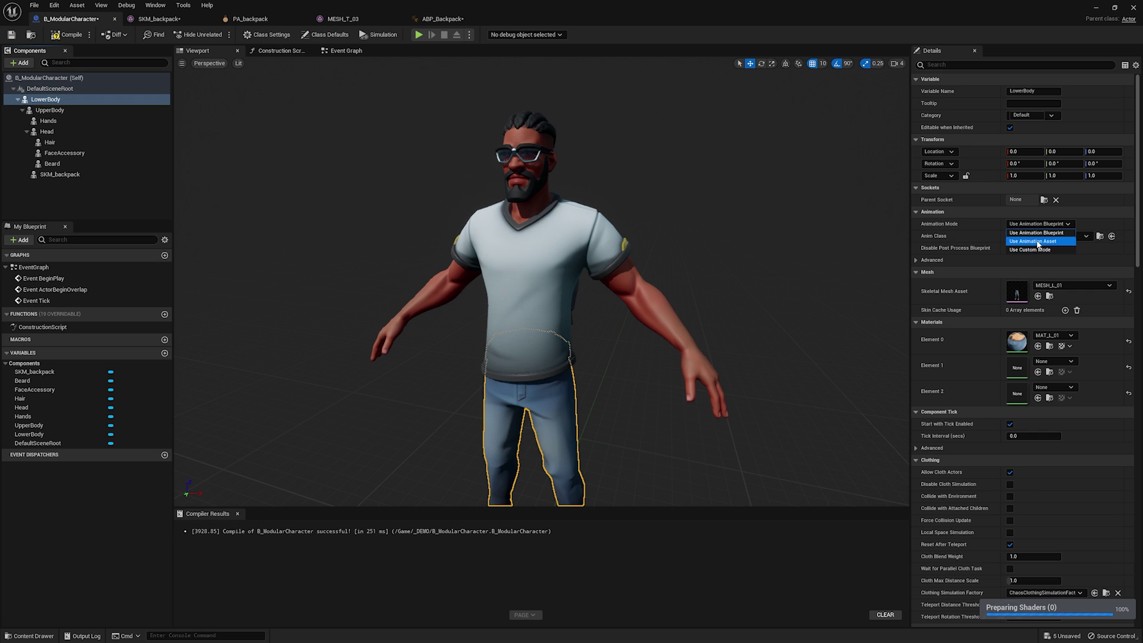
left_click(1038, 246)
left_click_drag(698, 280, 637, 281)
Change the UpperBody component's skeletal mesh to the MESH_T_01 jacket and clear the component selection.
left_click(50, 110)
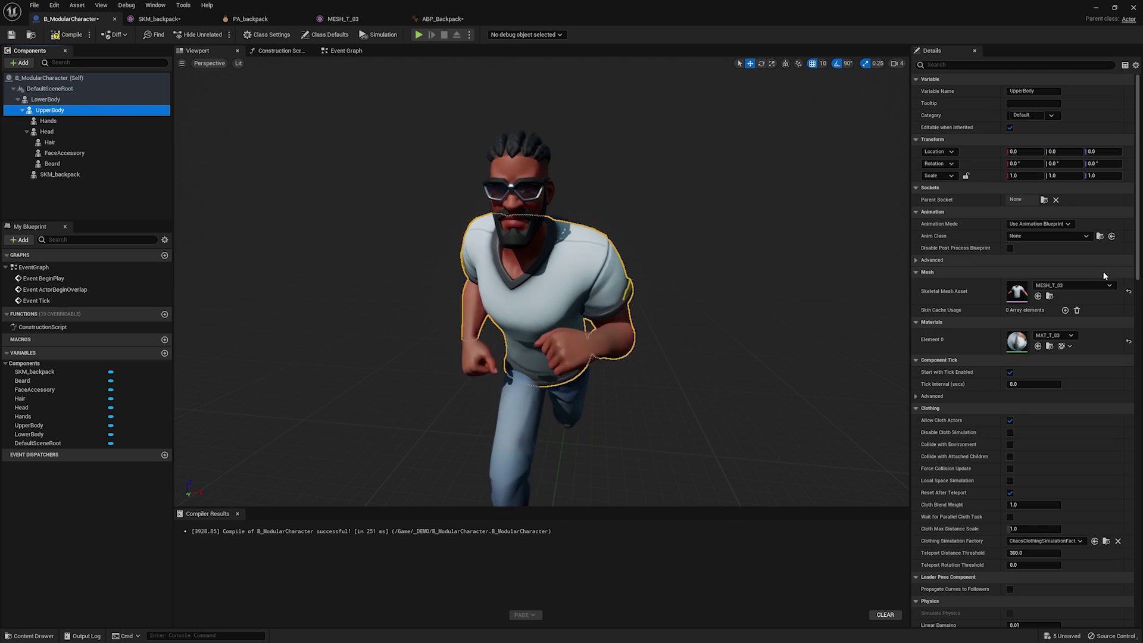
left_click(1091, 286)
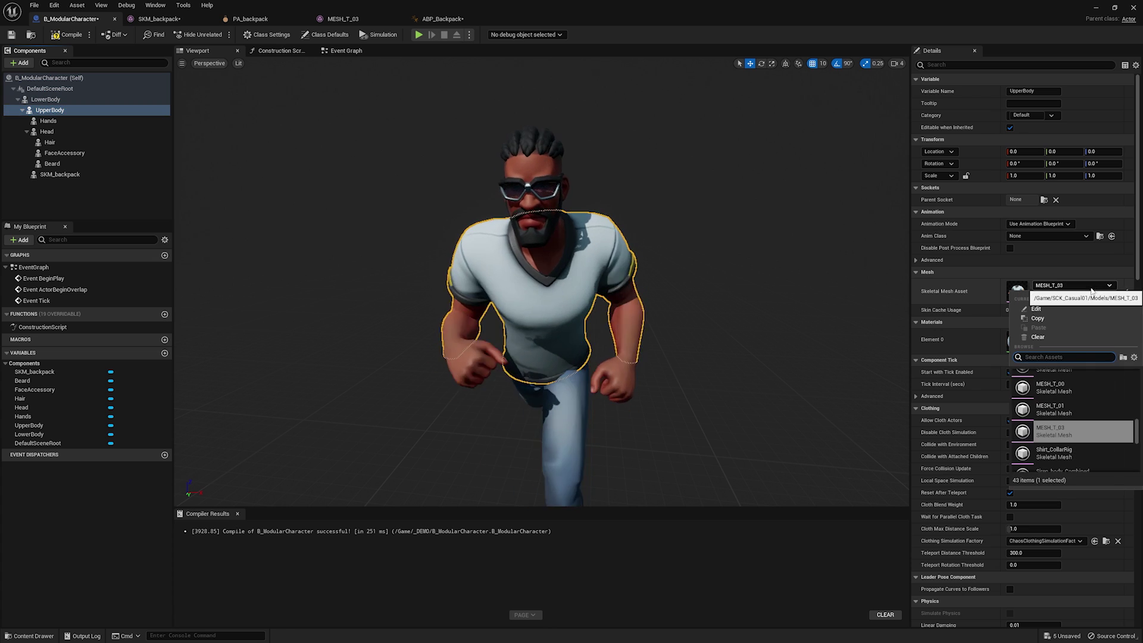
left_click(1050, 409)
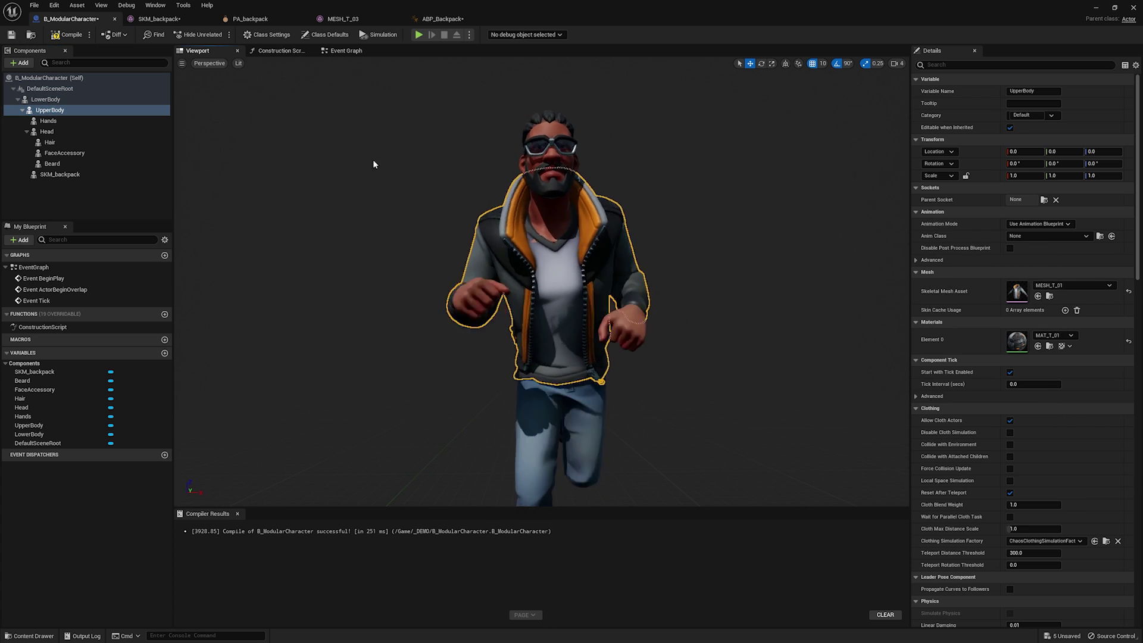
left_click(67, 111, "ctrl")
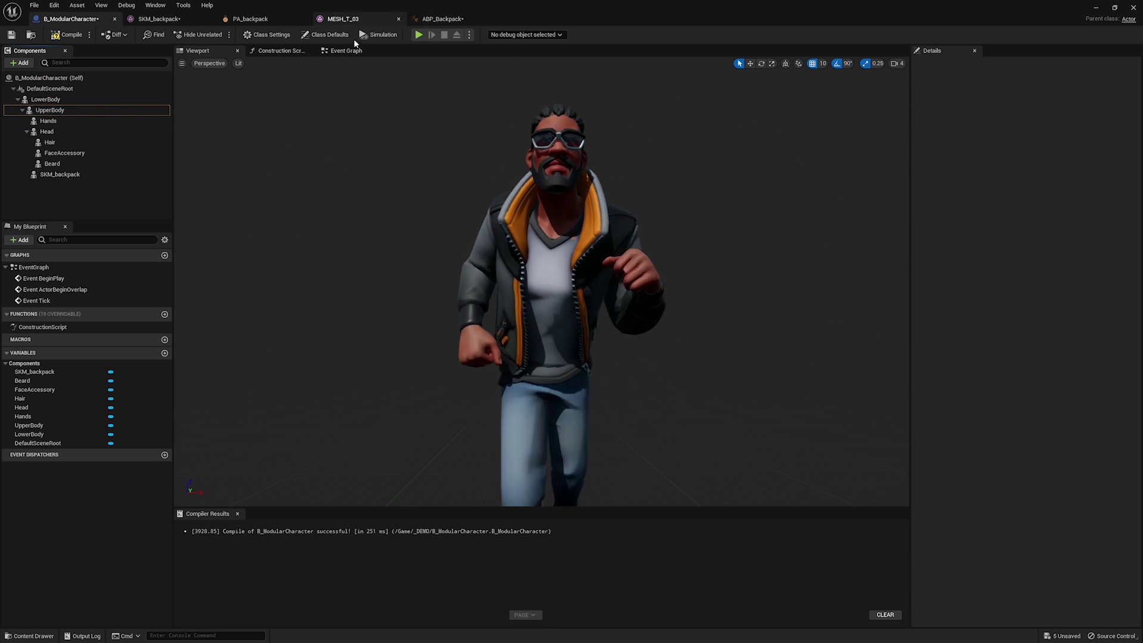
Reset the LowerBody component's Animation Mode to its default and examine the UpperBody jacket and its collar up close.
left_click(59, 100)
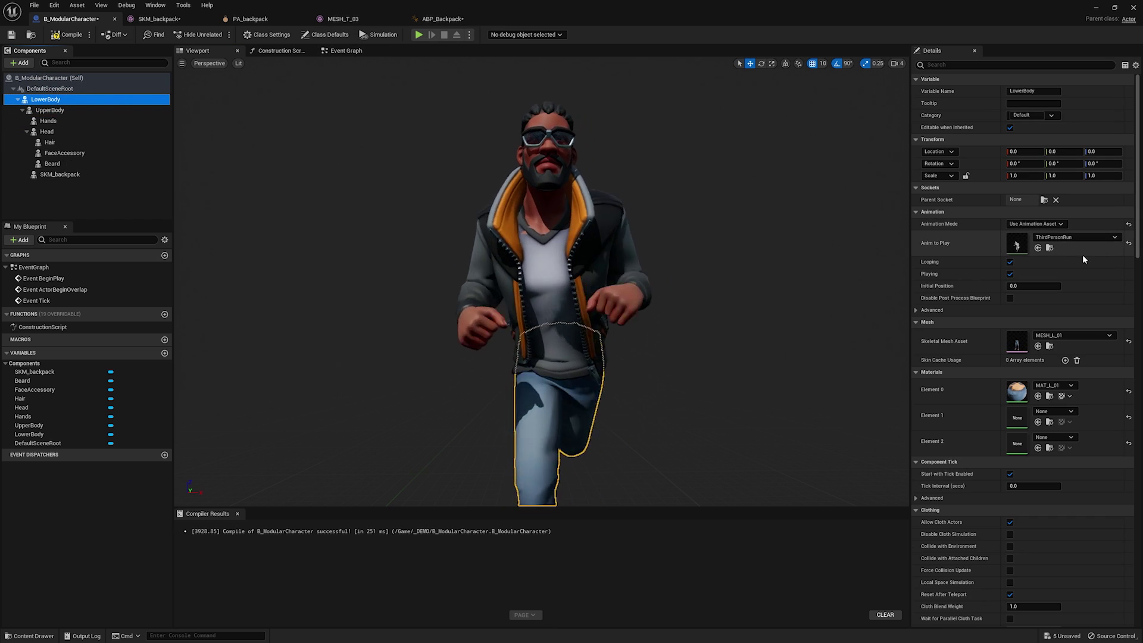
left_click(1129, 225)
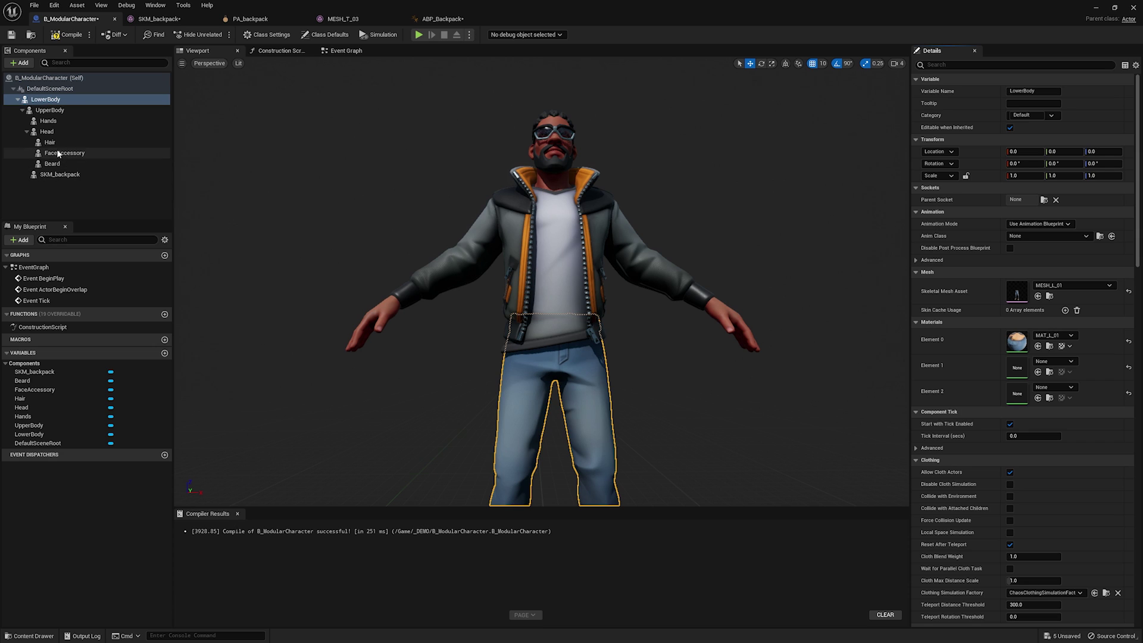
left_click(61, 111)
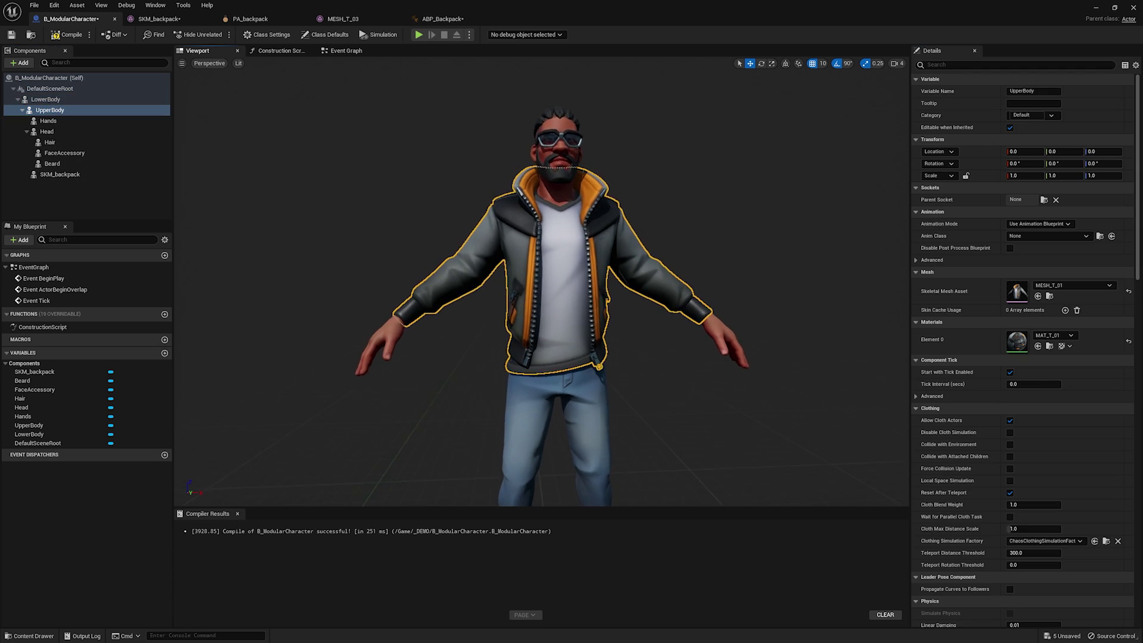
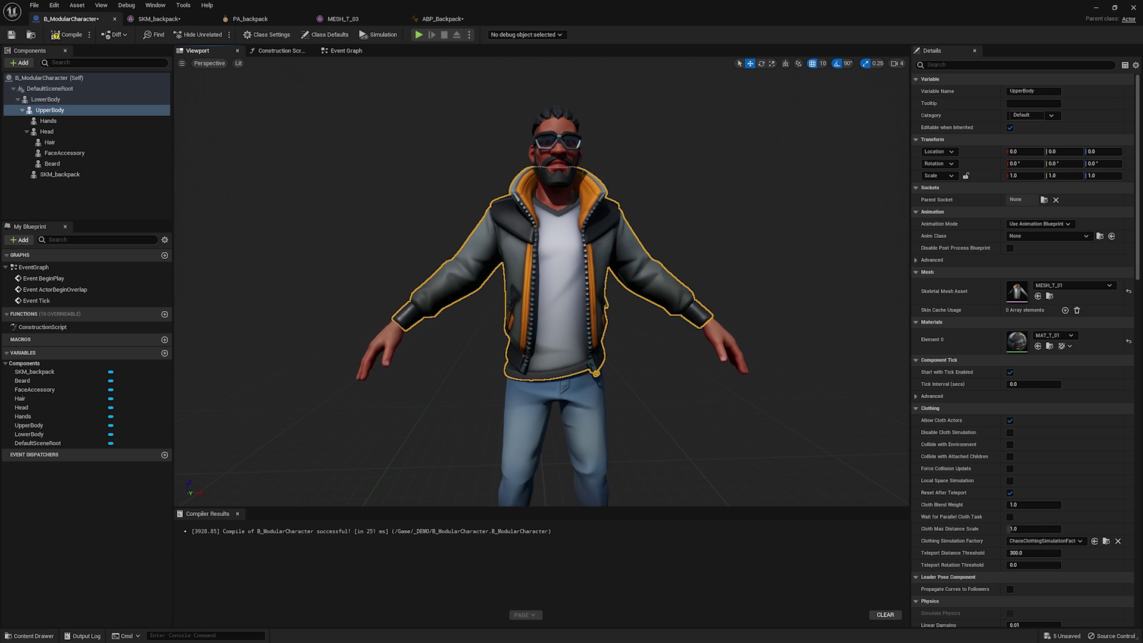
scroll(583, 278, "up", 8)
scroll(593, 373, "down", 8)
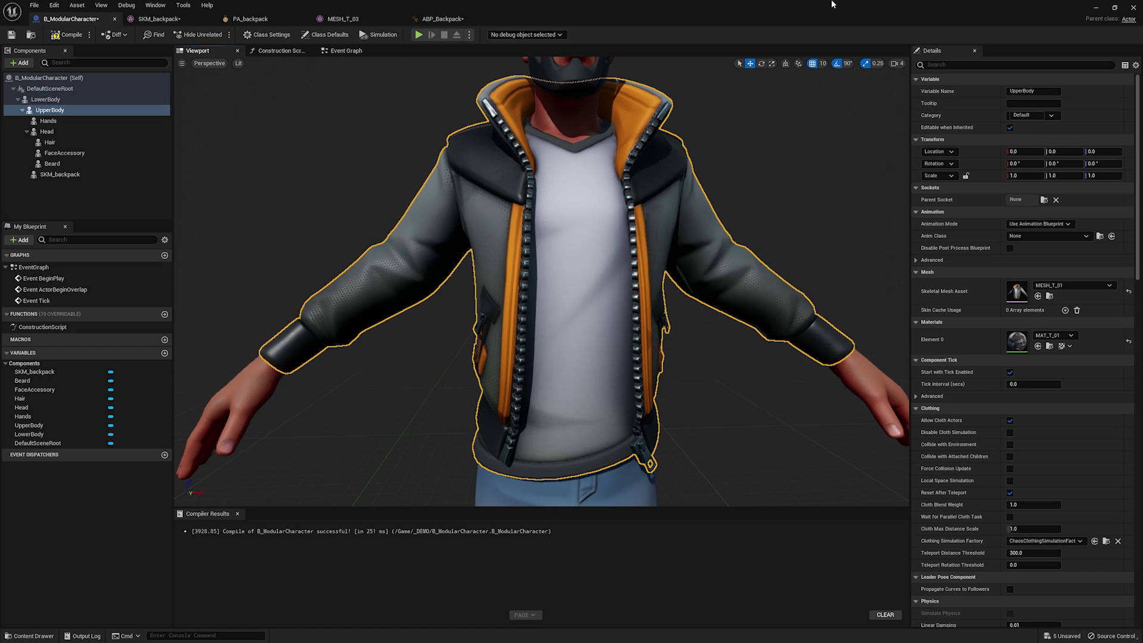
scroll(778, 190, "down", 5)
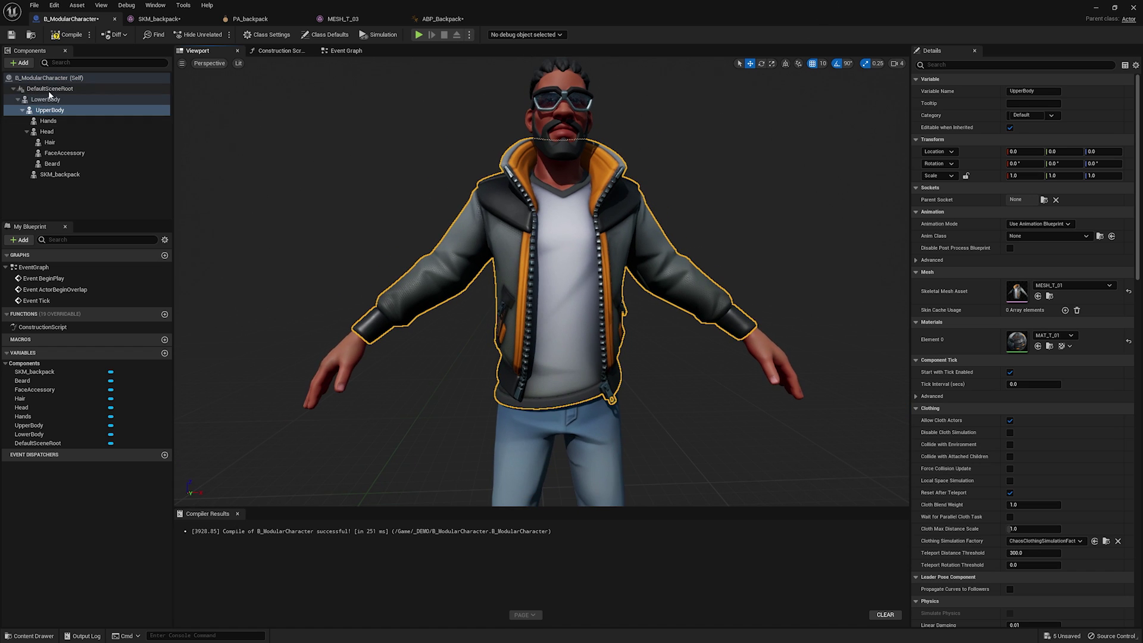
left_click(57, 100)
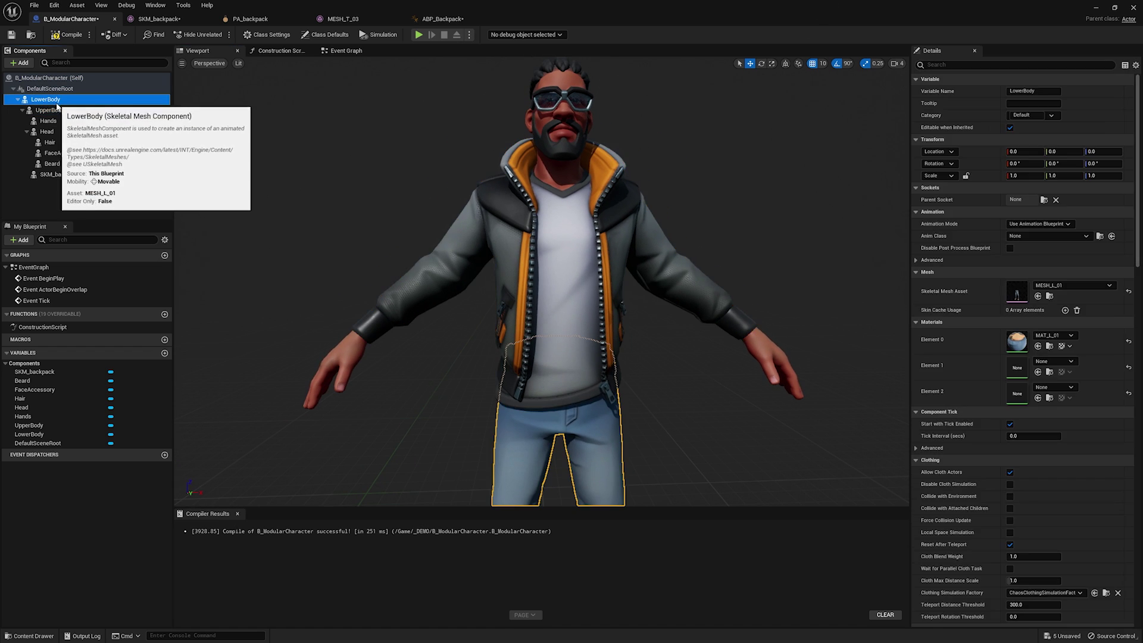
left_click(117, 199)
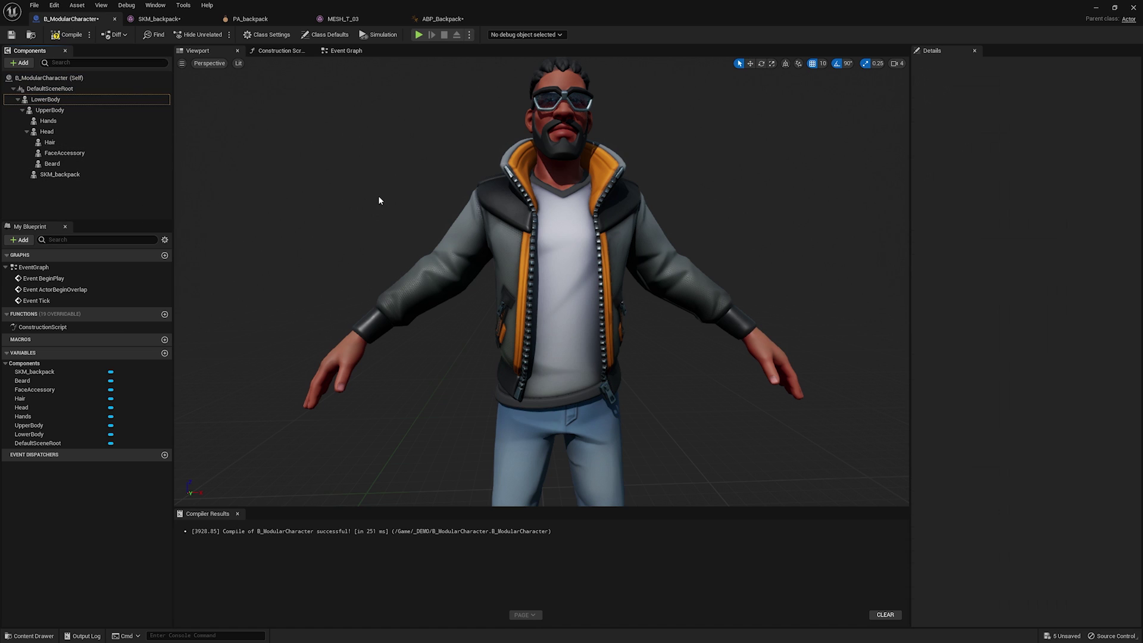
Open the Shirt_CollarRig skeletal mesh from the CustomParts/Shirt_with_Collar folder.
left_click(30, 635)
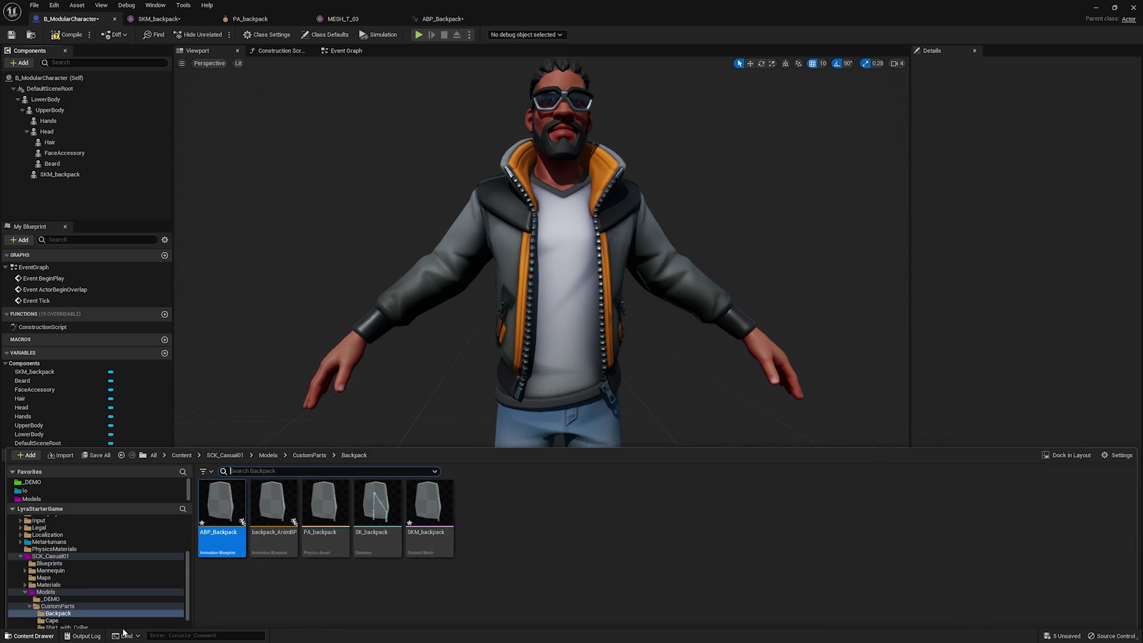
left_click(304, 423)
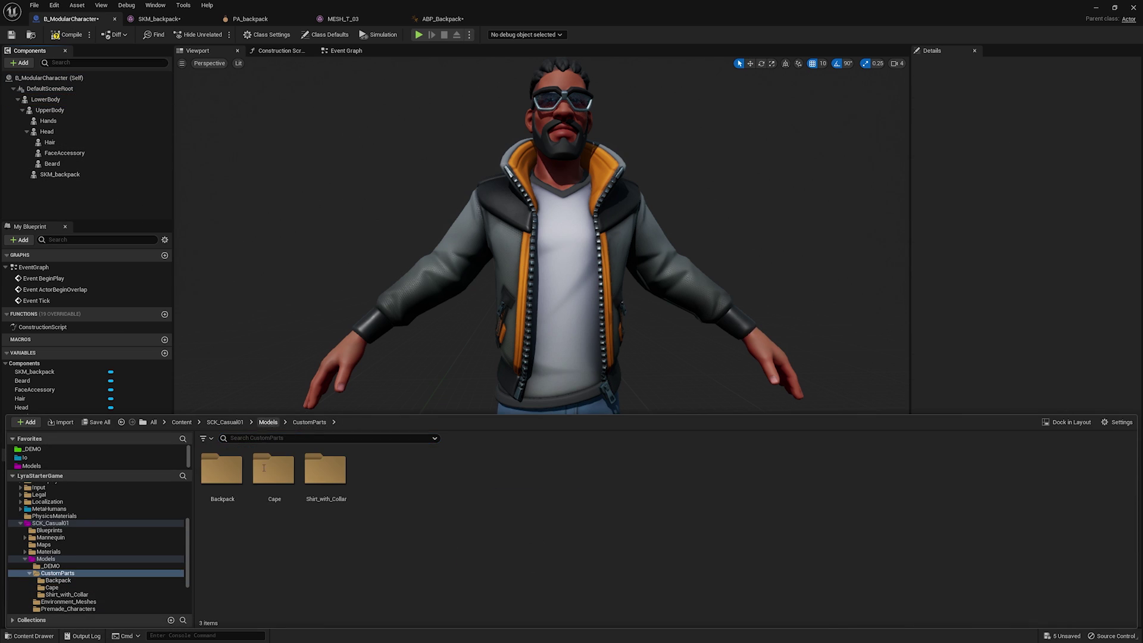
double_click(325, 470)
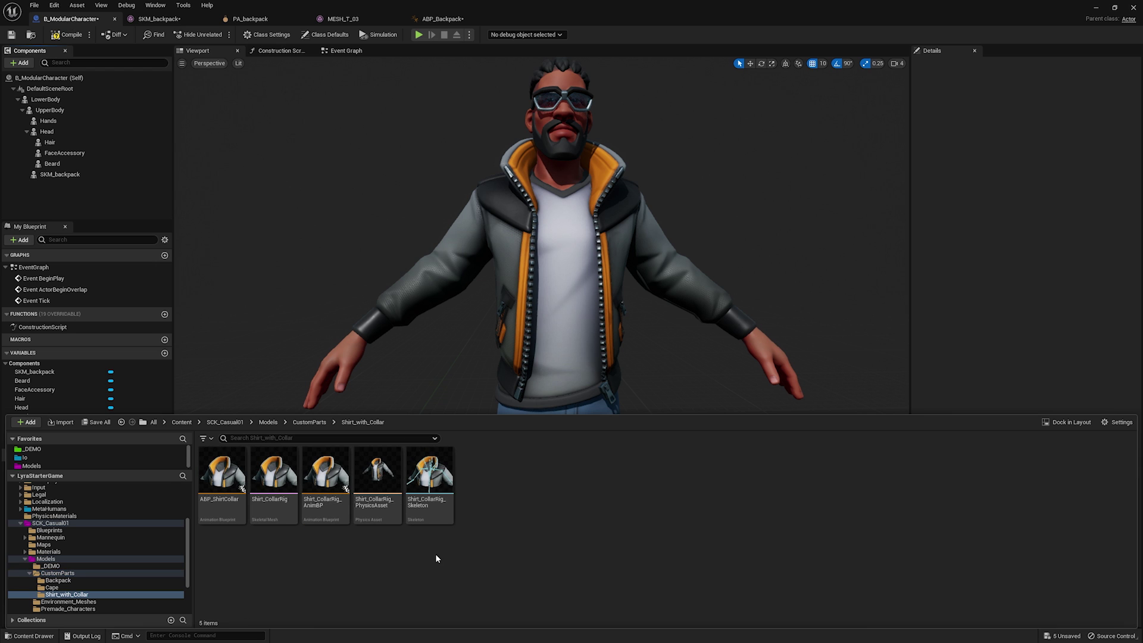
left_click(285, 475)
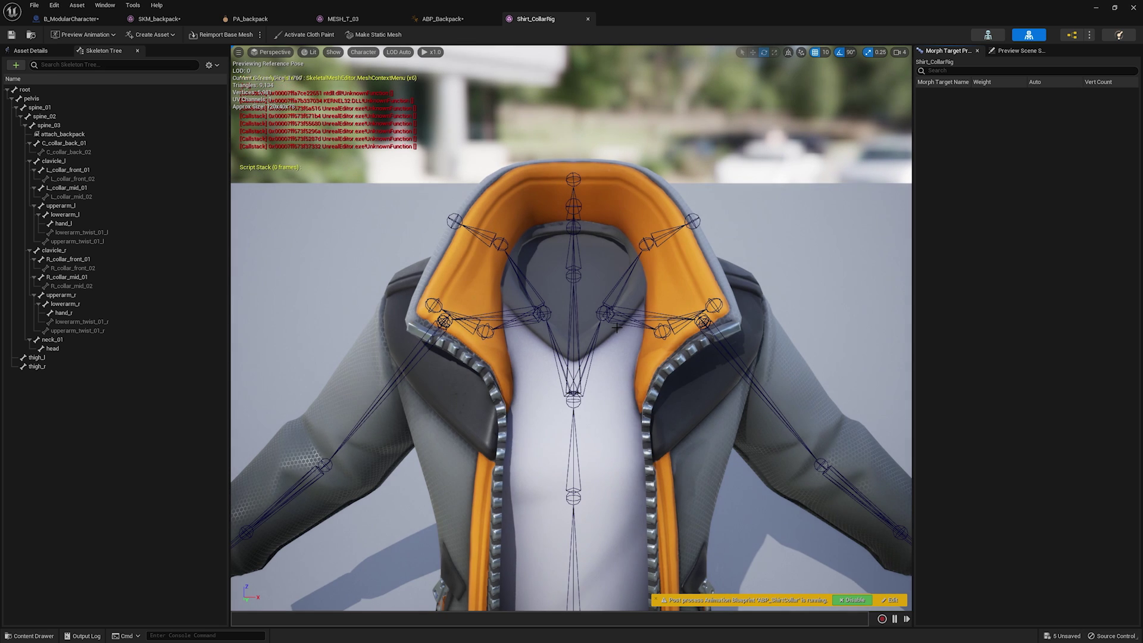
Disable the running ABP_ShirtCollar post process animation in the preview and clear the mesh's Post Process Anim Blueprint.
left_click_drag(615, 414, 821, 420)
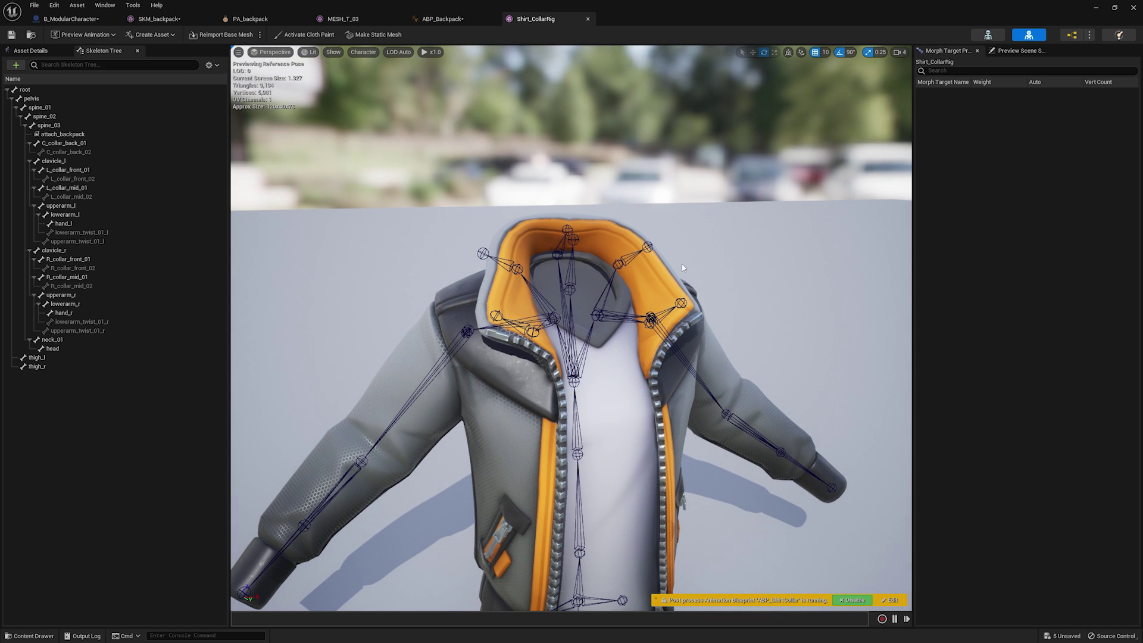
mouse_move(717, 250)
left_mouse_down()
mouse_move(804, 253)
mouse_move(717, 250)
left_mouse_up()
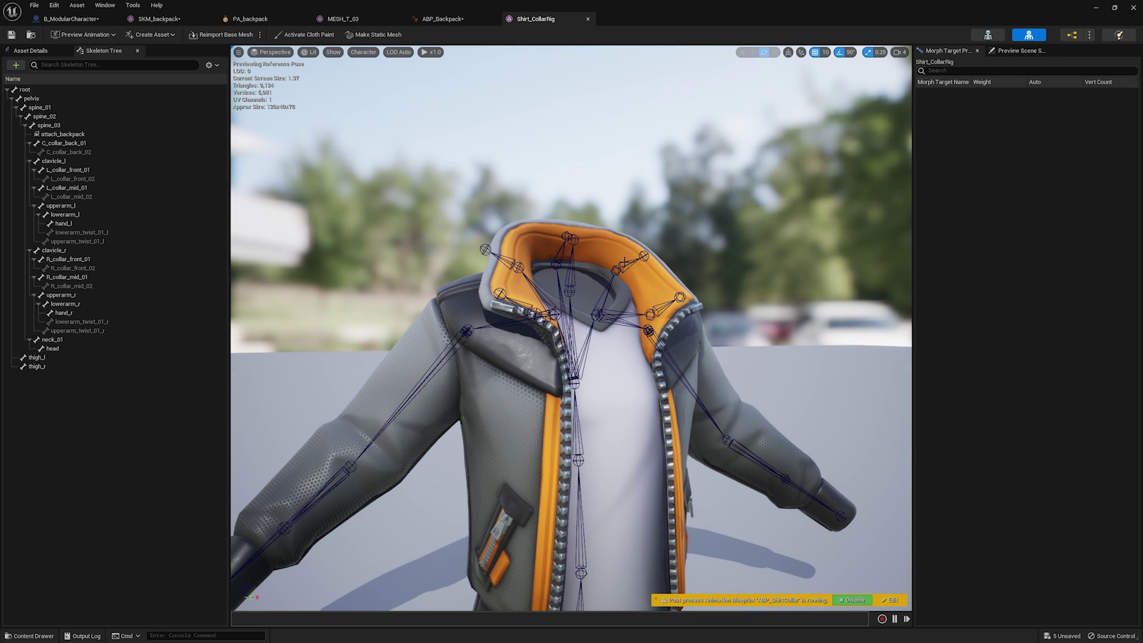
left_click(854, 599)
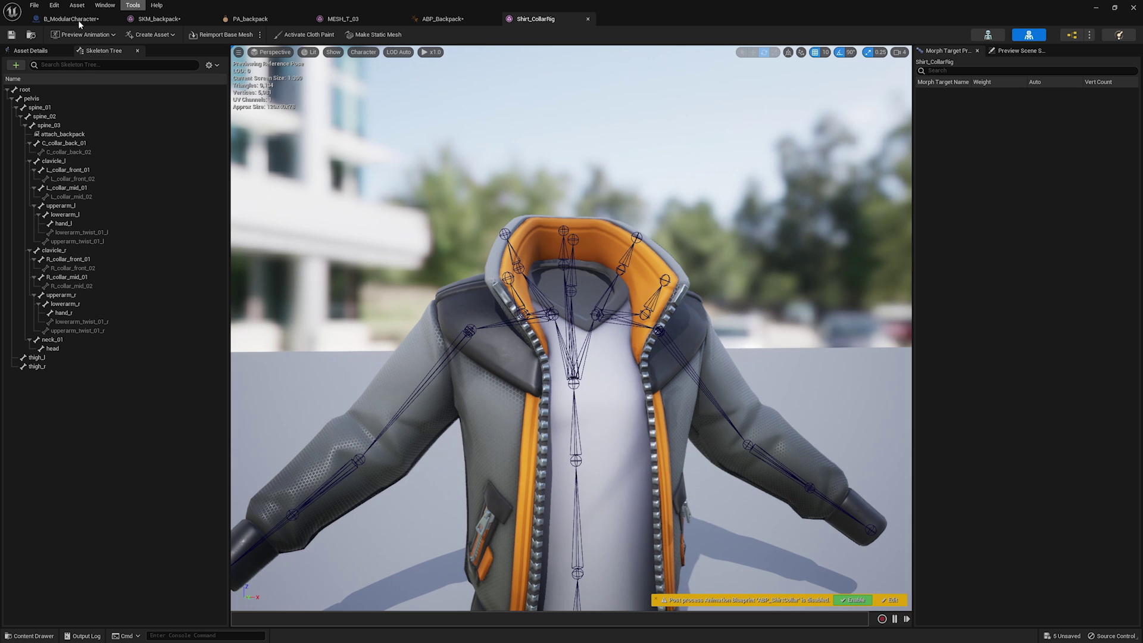
left_click(31, 50)
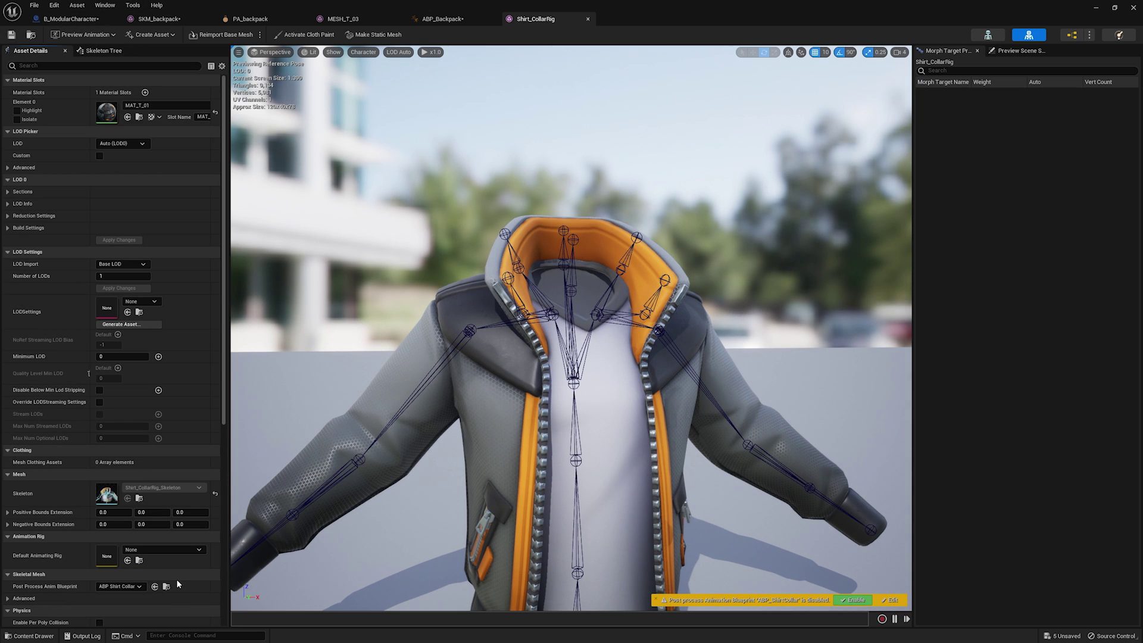
left_click(141, 587)
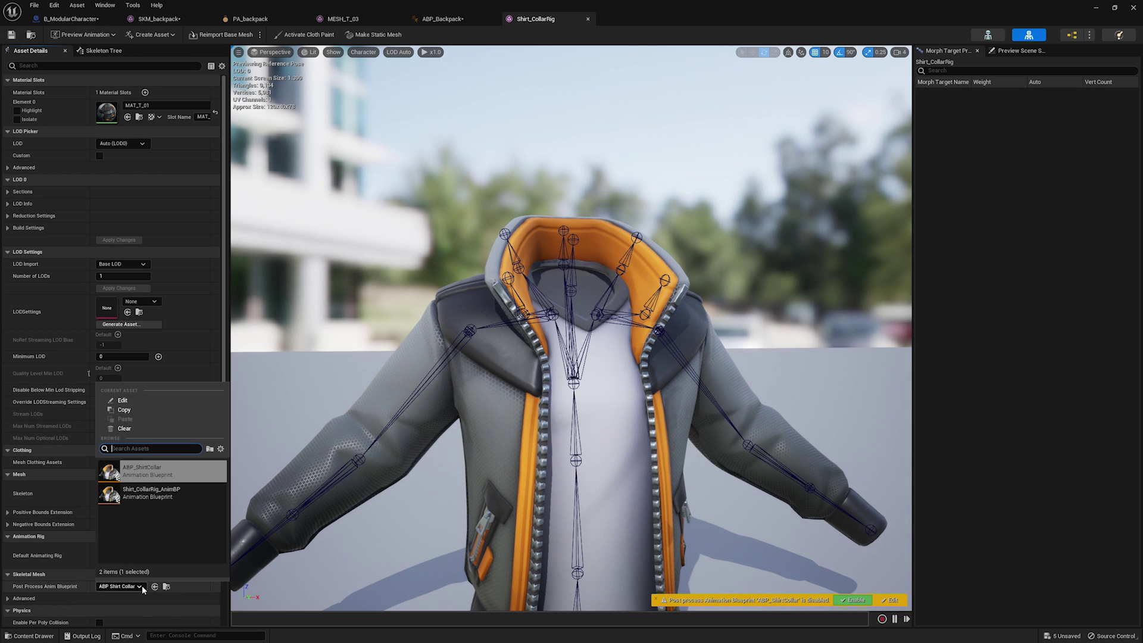
left_click(124, 428)
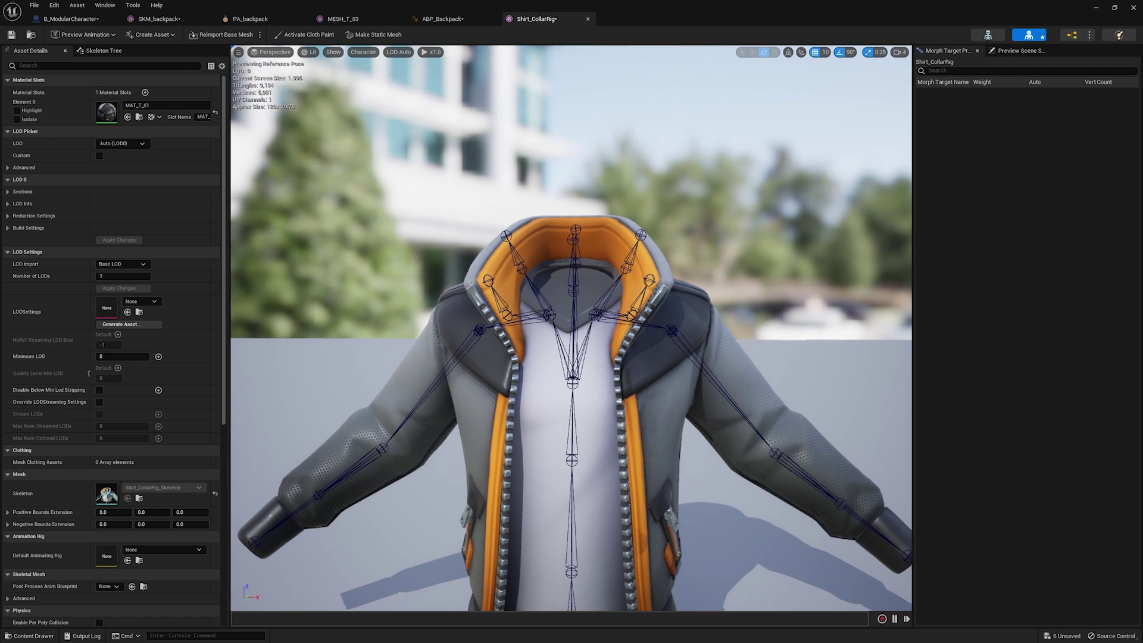
Rotate one of the jacket's front collar bones in the preview and examine how the collar deforms from several angles.
left_click_drag(740, 302, 730, 310)
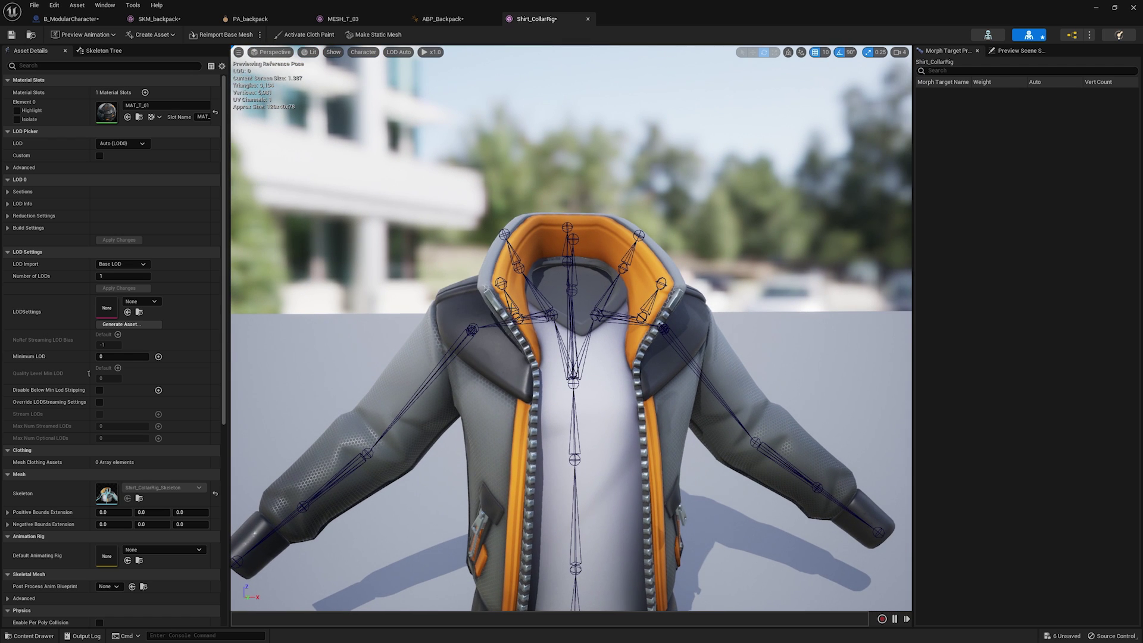
left_click(501, 283)
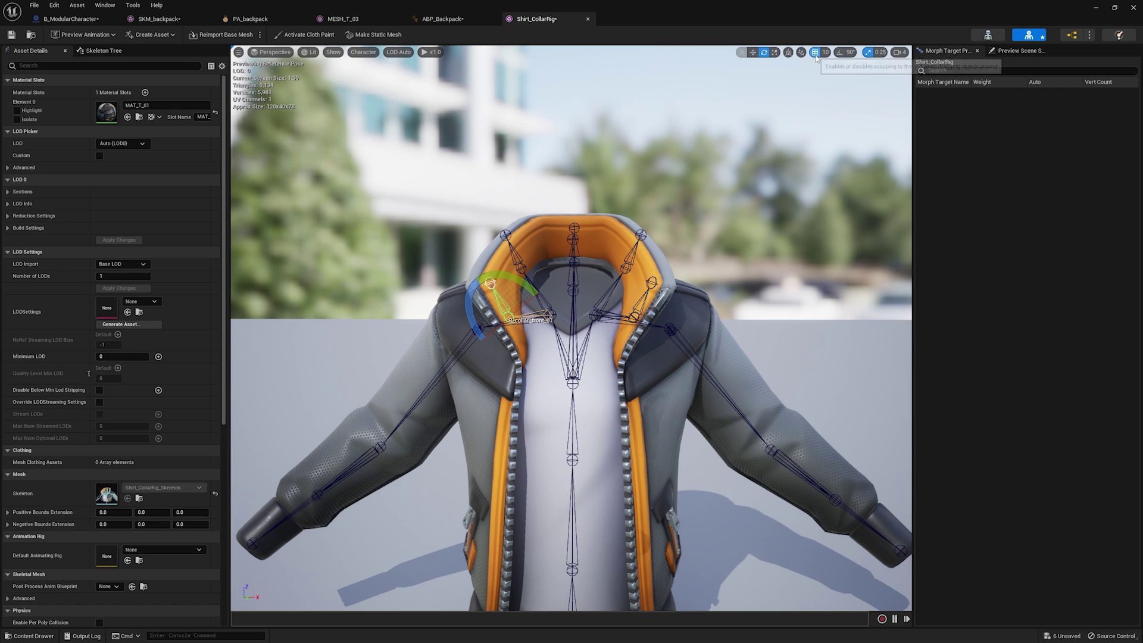
left_click(876, 57)
left_click_drag(509, 280, 544, 359)
left_click_drag(718, 411, 774, 484, "alt")
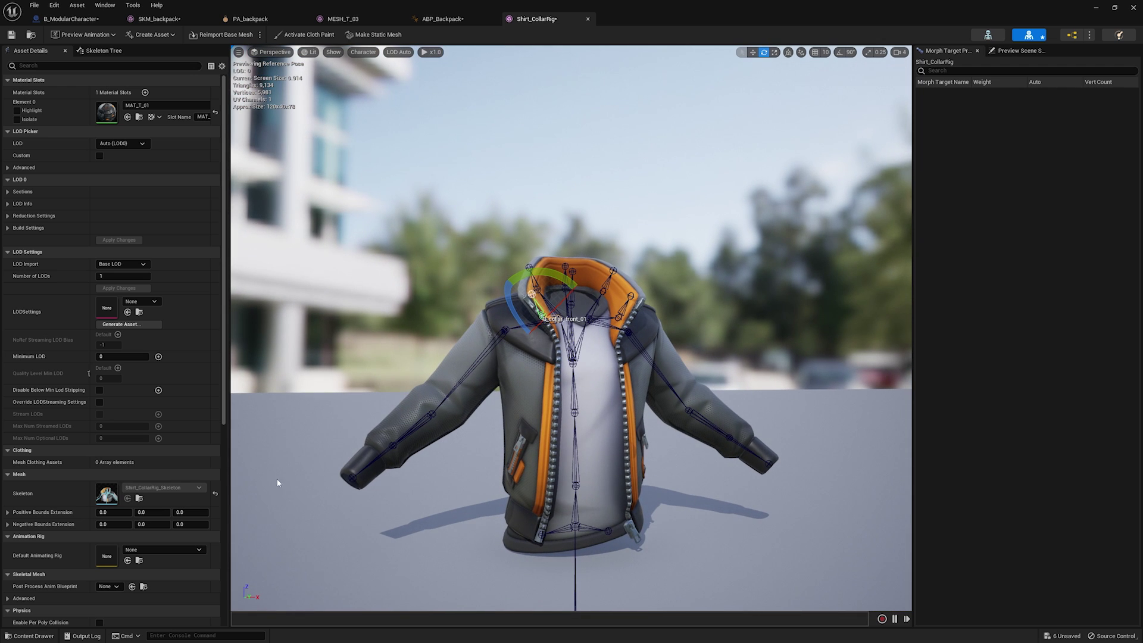
left_click_drag(445, 525, 402, 472, "alt")
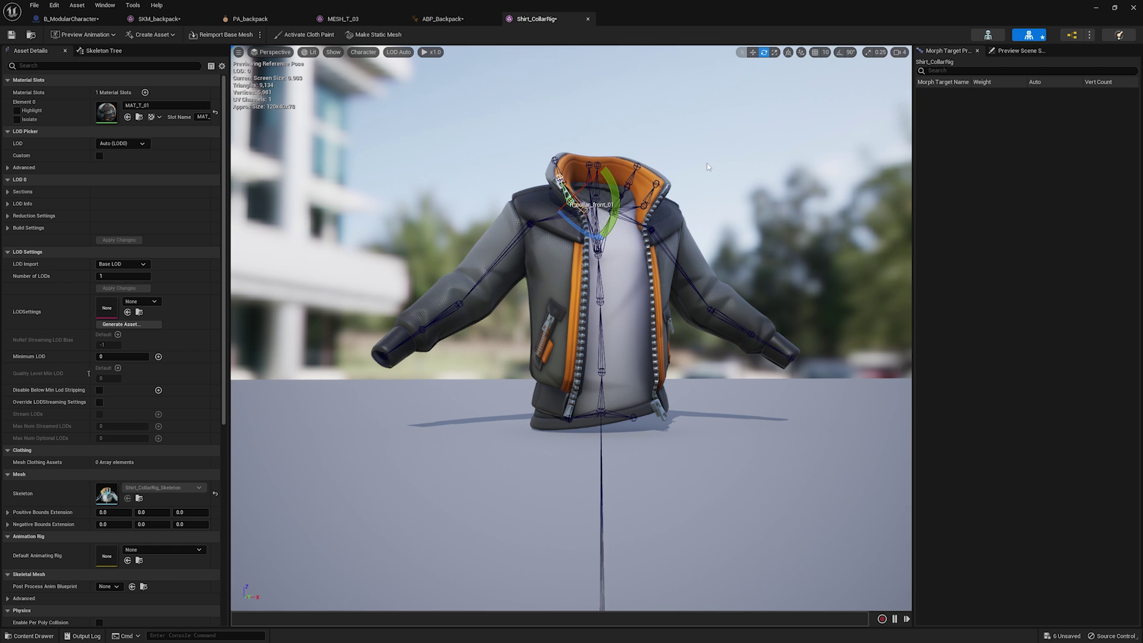
left_click_drag(764, 151, 714, 125, "alt")
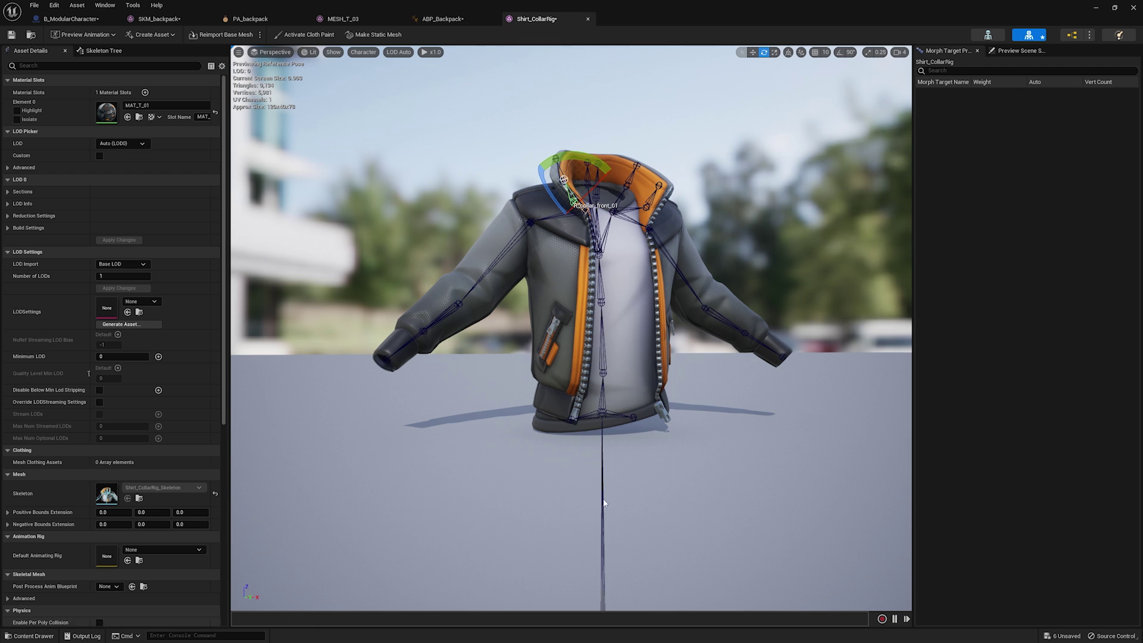
Look over the assets in the Shirt_with_Collar folder, including Shirt_CollarRig_Skeleton, and return to the jacket preview.
left_click(30, 636)
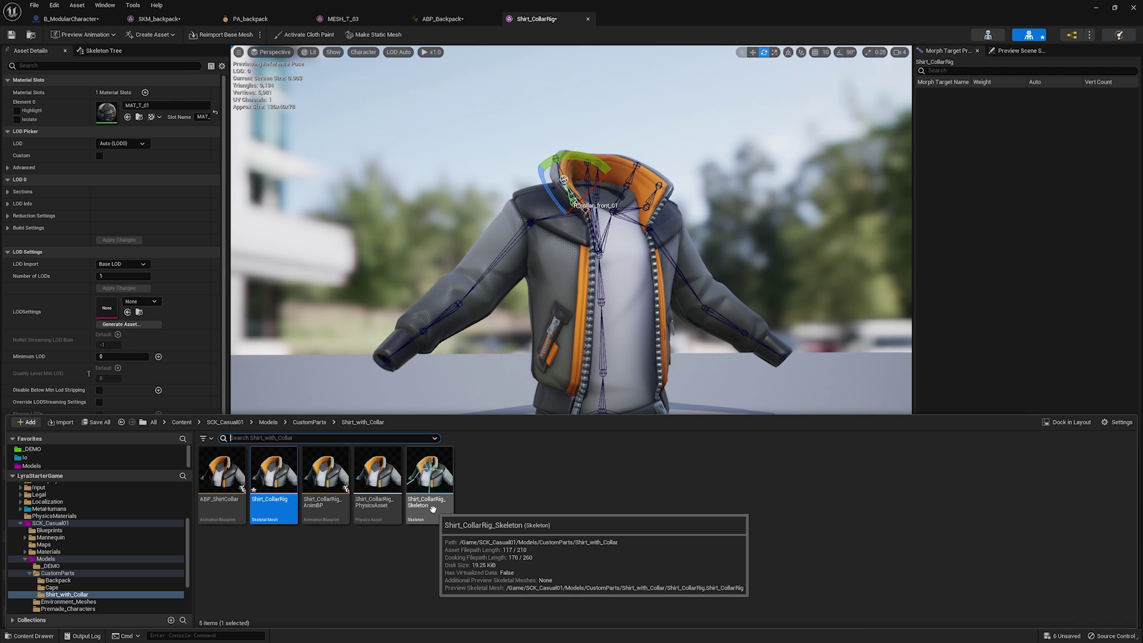
left_click(581, 15)
left_click_drag(764, 226, 769, 253)
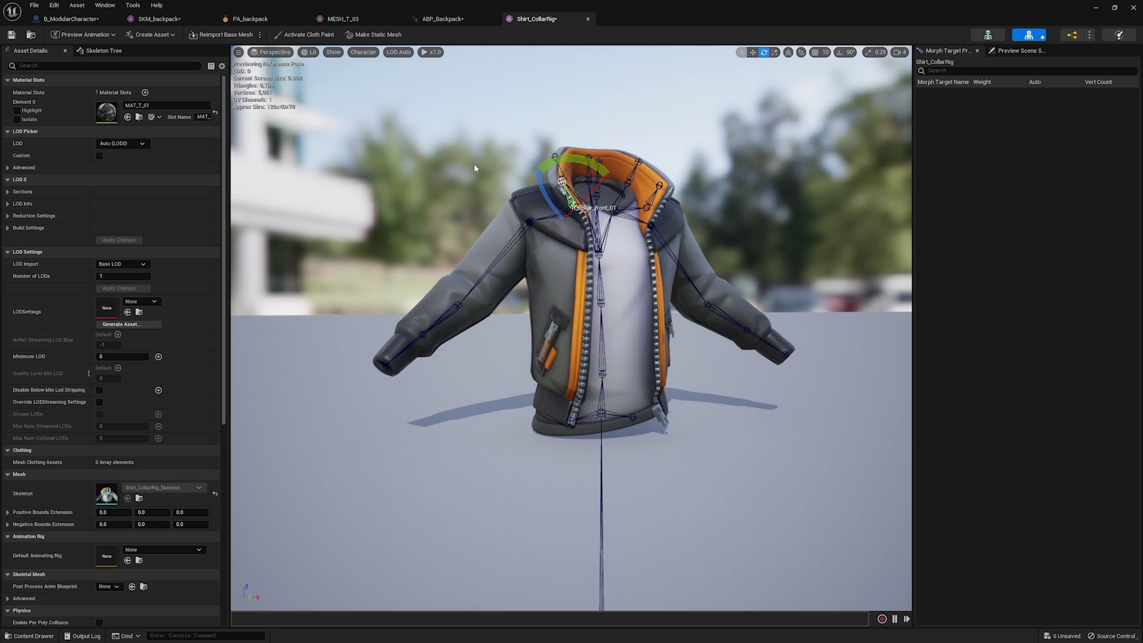
In B_ModularCharacter, set the UpperBody component's Skeletal Mesh Asset to Shirt_CollarRig.
left_click(62, 18)
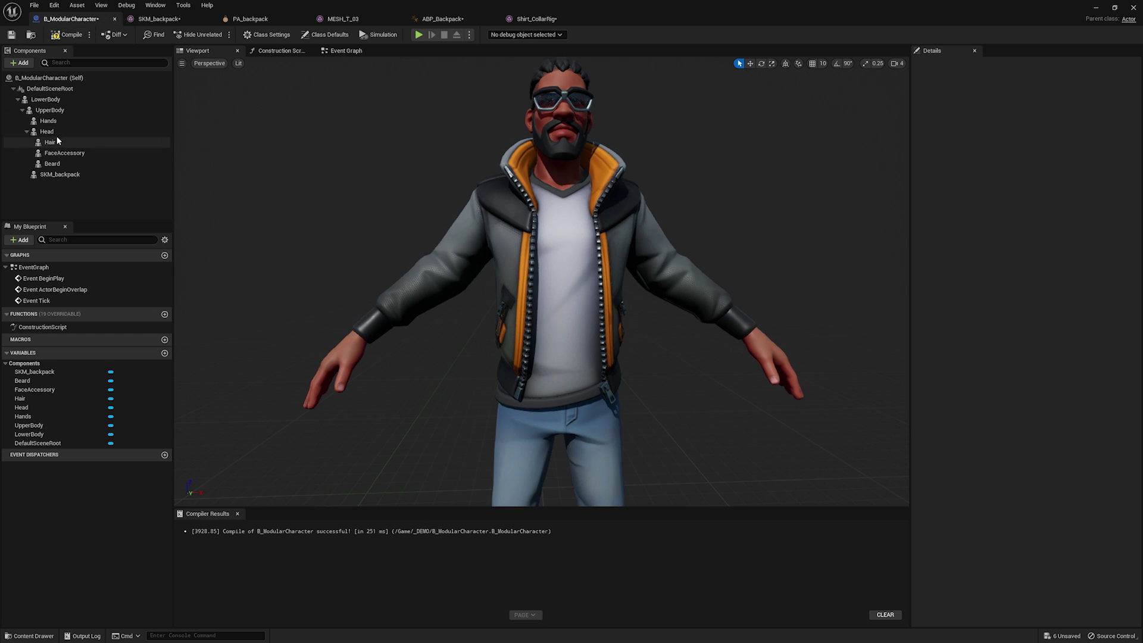
left_click(55, 110)
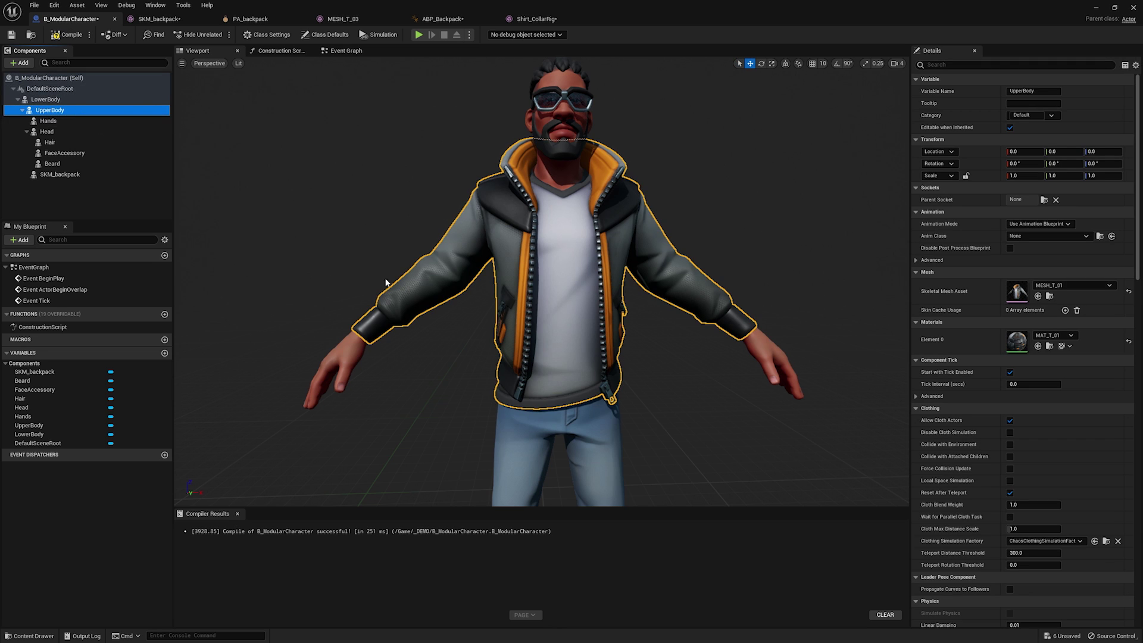
left_click(1090, 286)
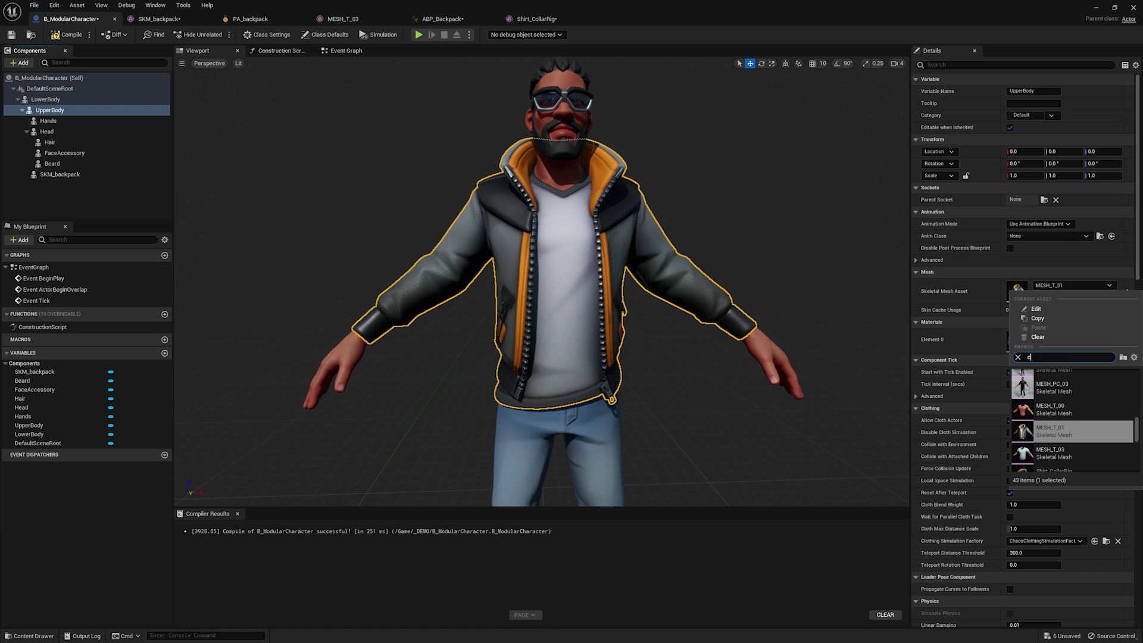
left_click(1055, 383)
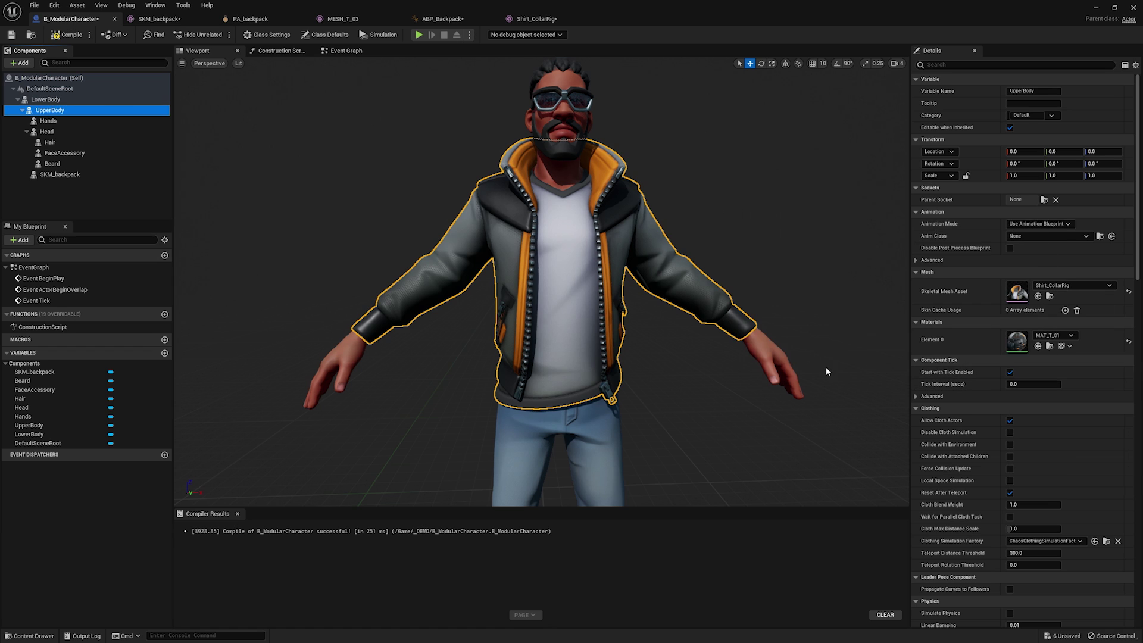
left_click_drag(802, 260, 685, 250)
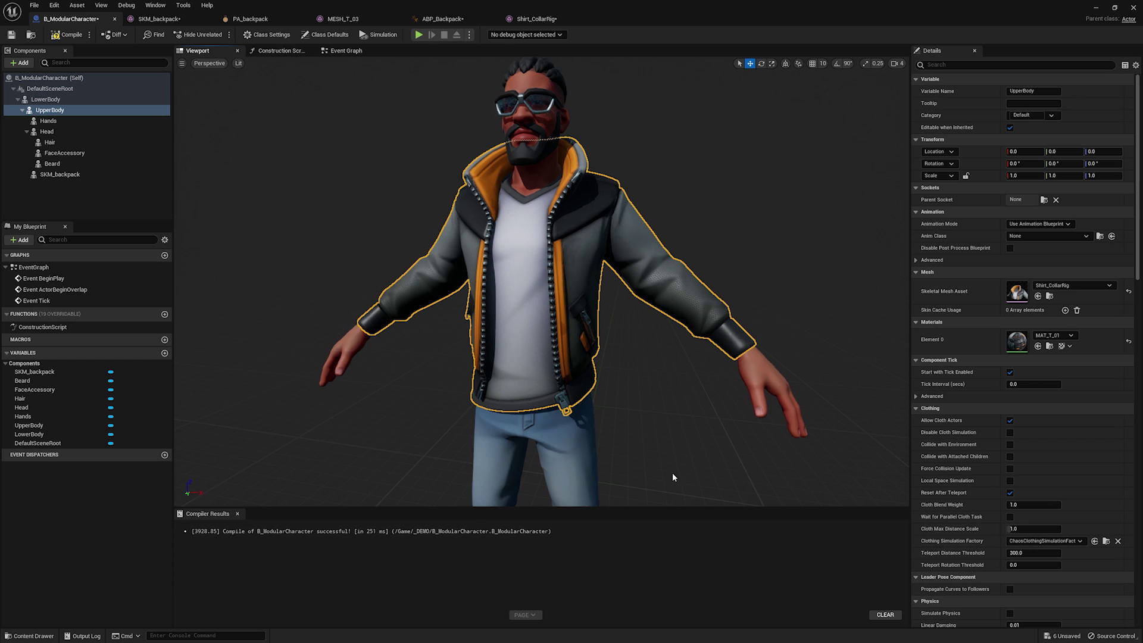
Run the console command "showflag.bones 1" and examine the character's bones from the side, back and front.
left_click(230, 636)
type("sho")
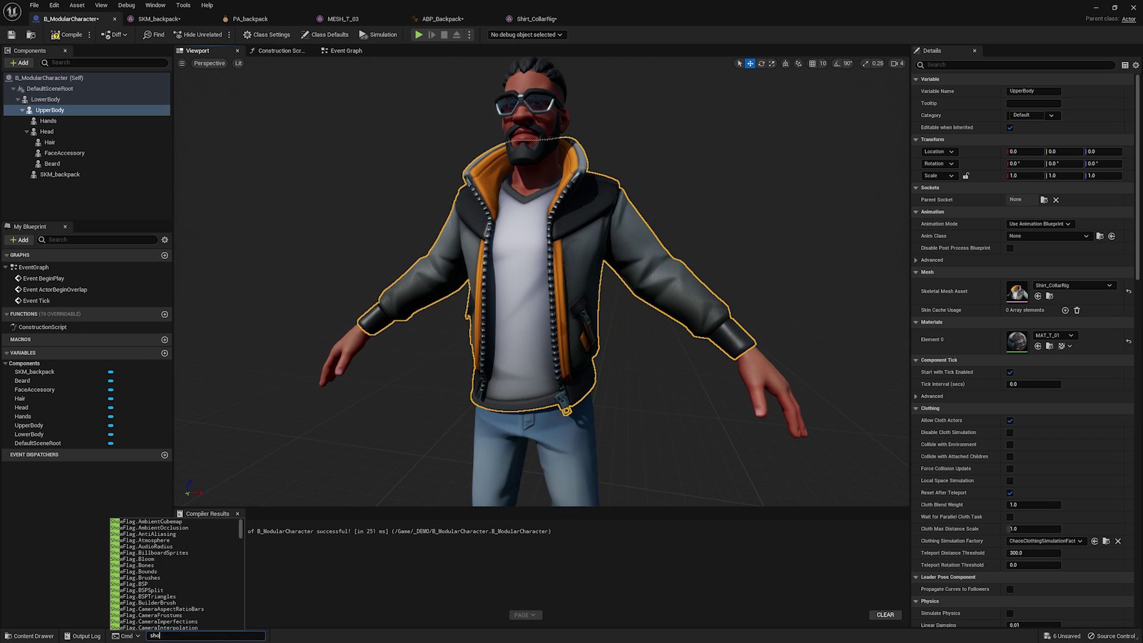
type("wflag.")
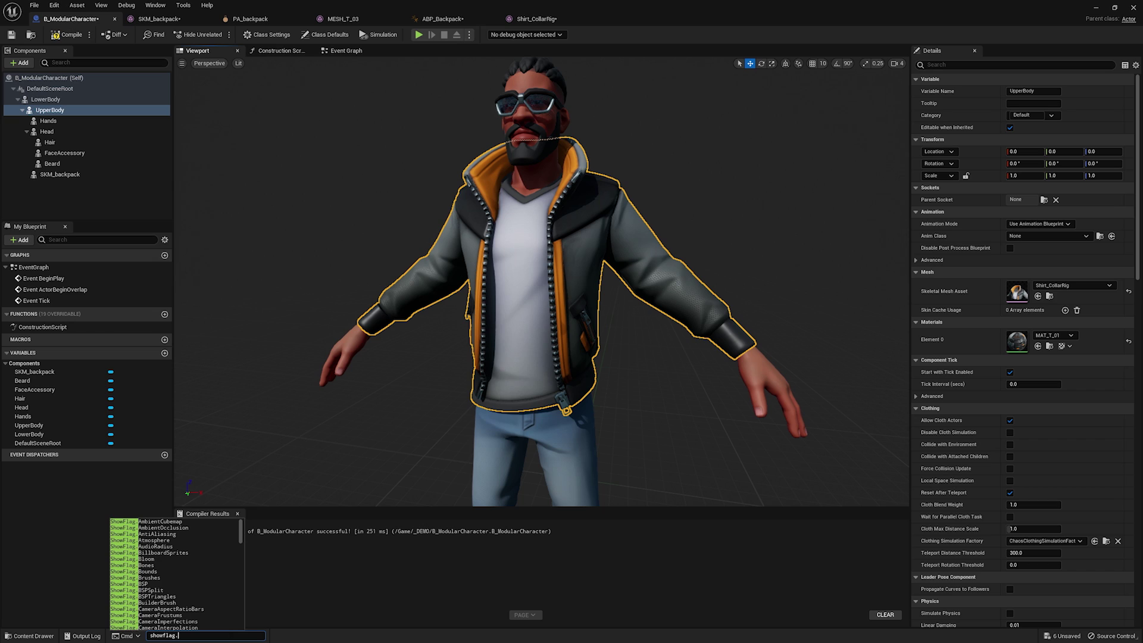
type("bones ")
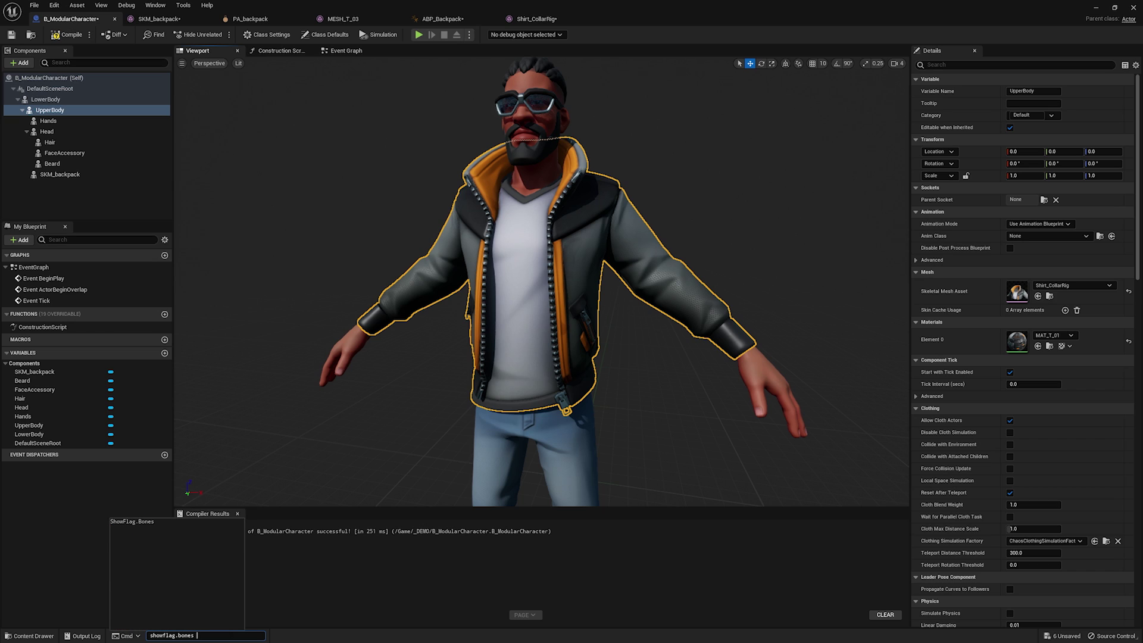
type("1")
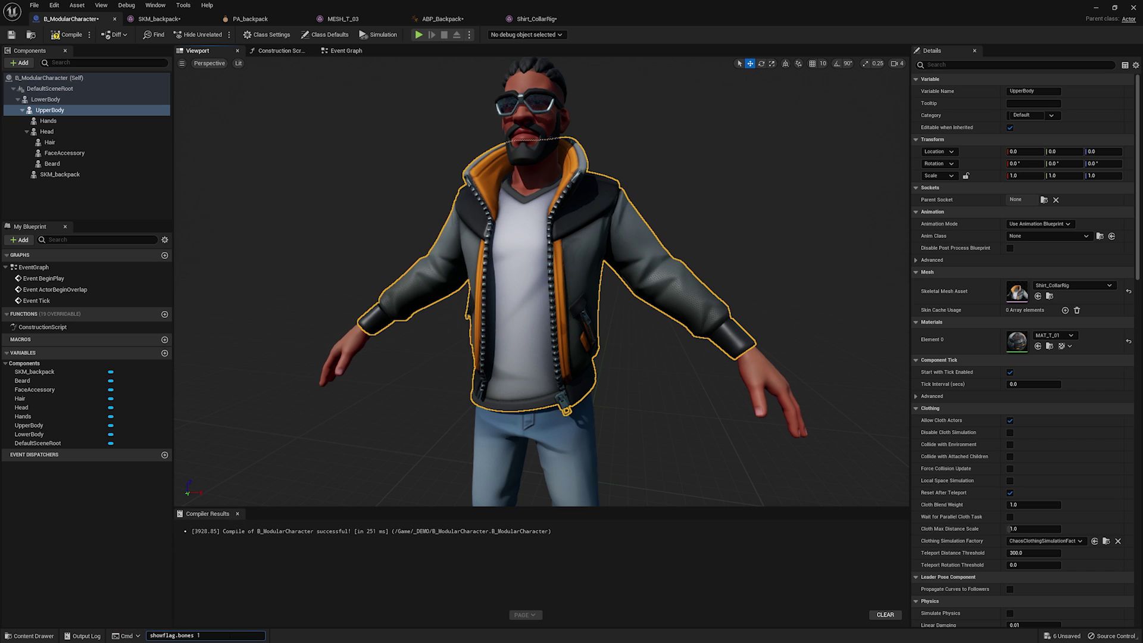
key("Return")
left_click_drag(719, 216, 732, 212, "alt")
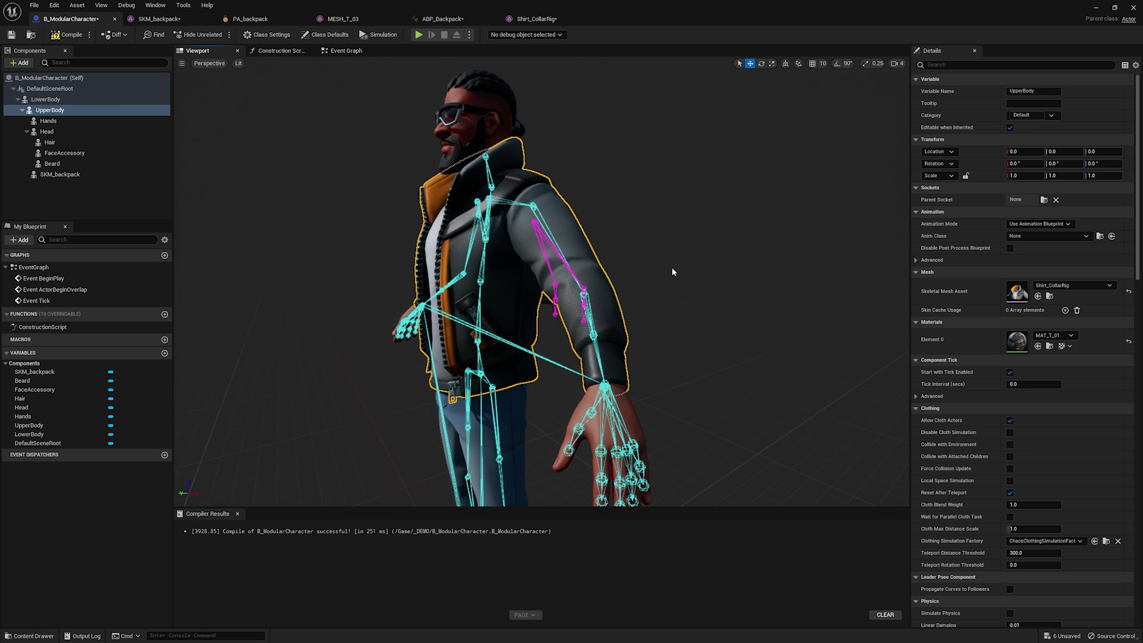
left_click_drag(678, 280, 721, 278, "alt")
left_click_drag(615, 306, 625, 304, "alt")
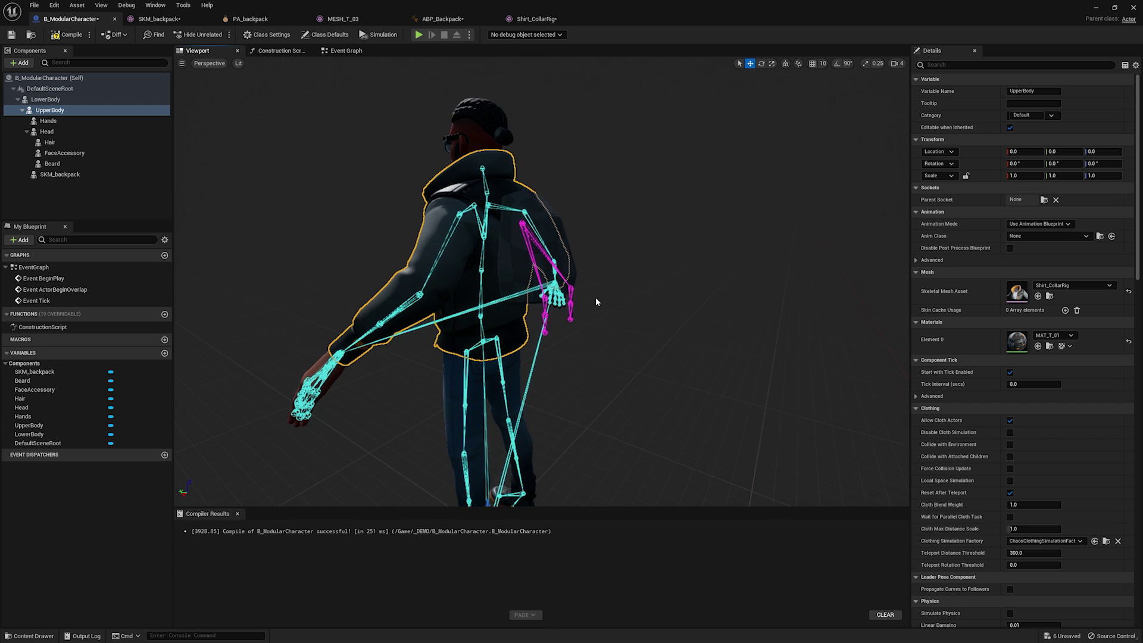
left_click_drag(587, 382, 586, 399, "alt")
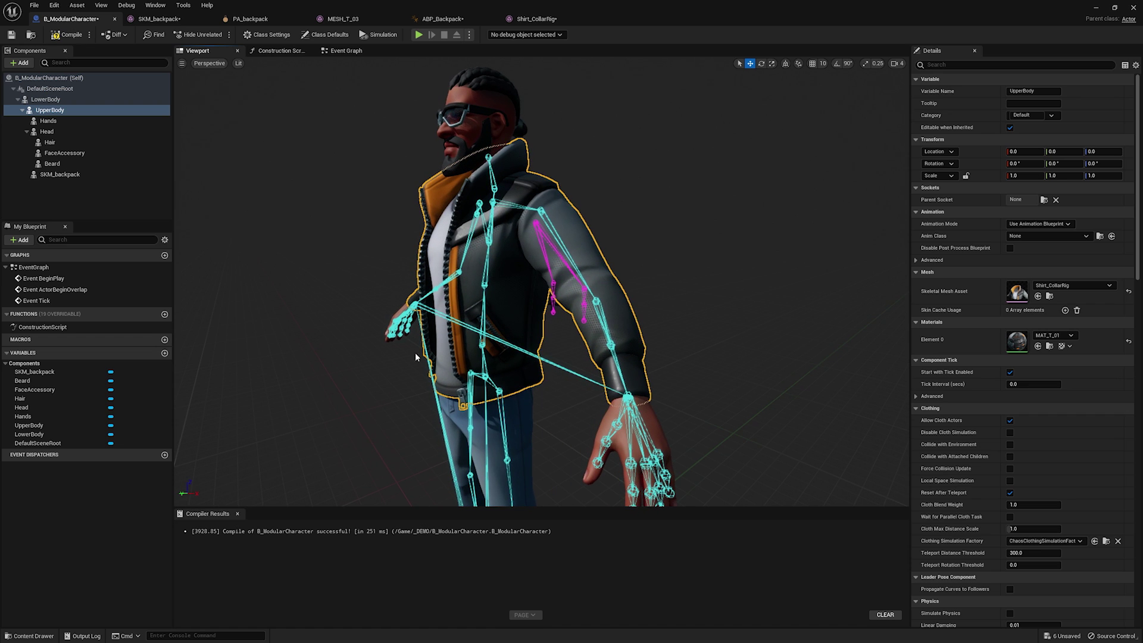
left_click_drag(688, 244, 697, 245, "alt")
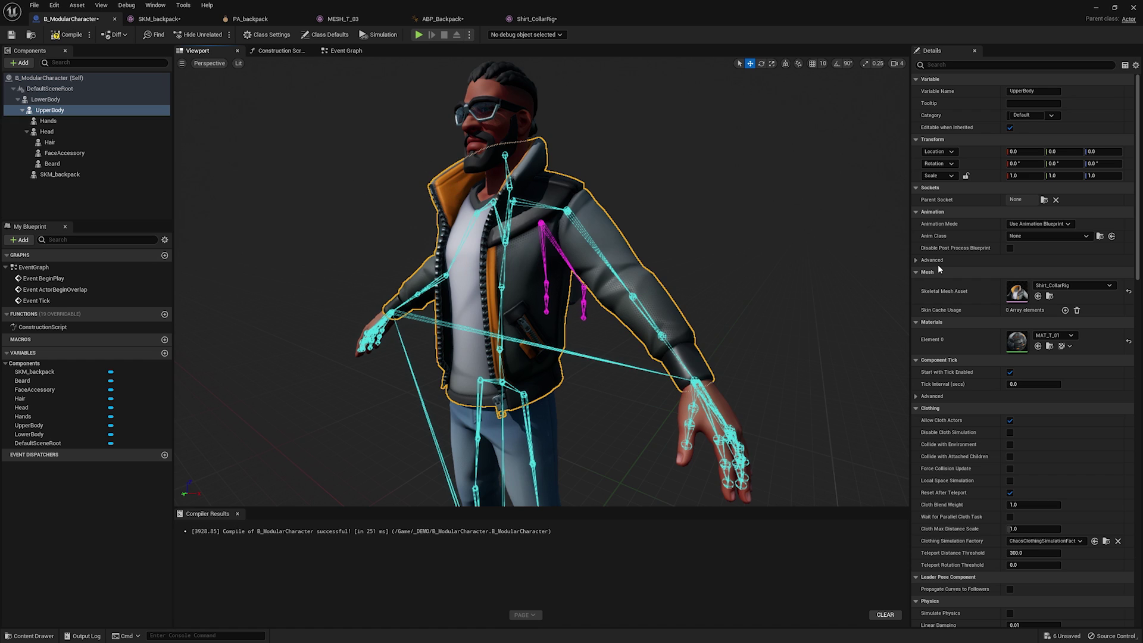
Switch the UpperBody mesh to MESH_T_01 to compare its displayed bones, and restore Shirt_CollarRig.
left_click(1072, 285)
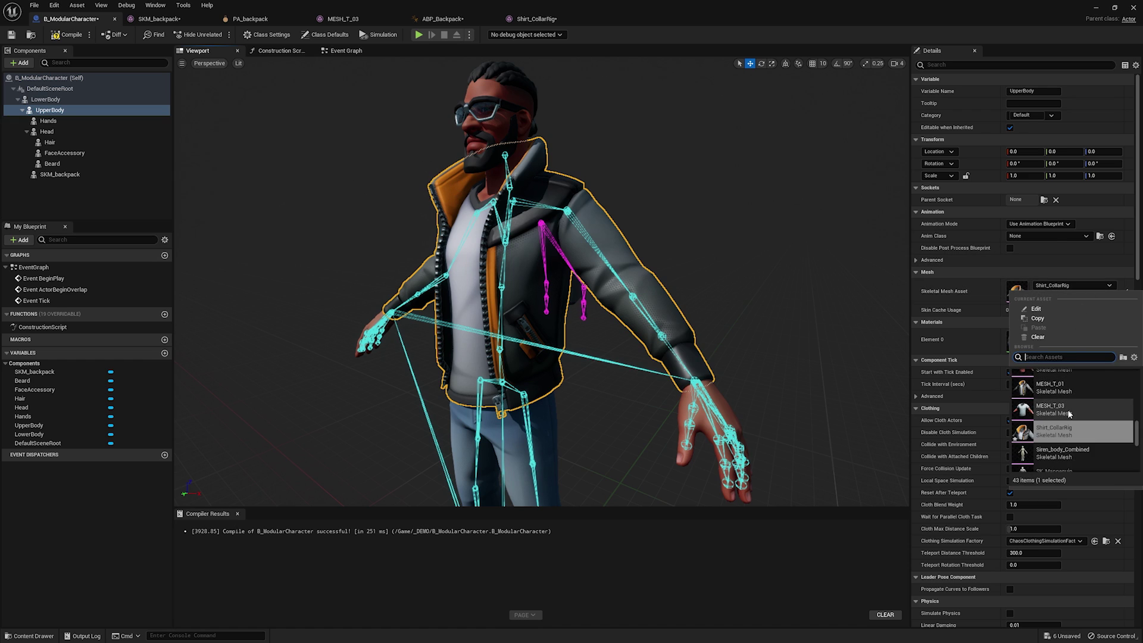
left_click(1052, 387)
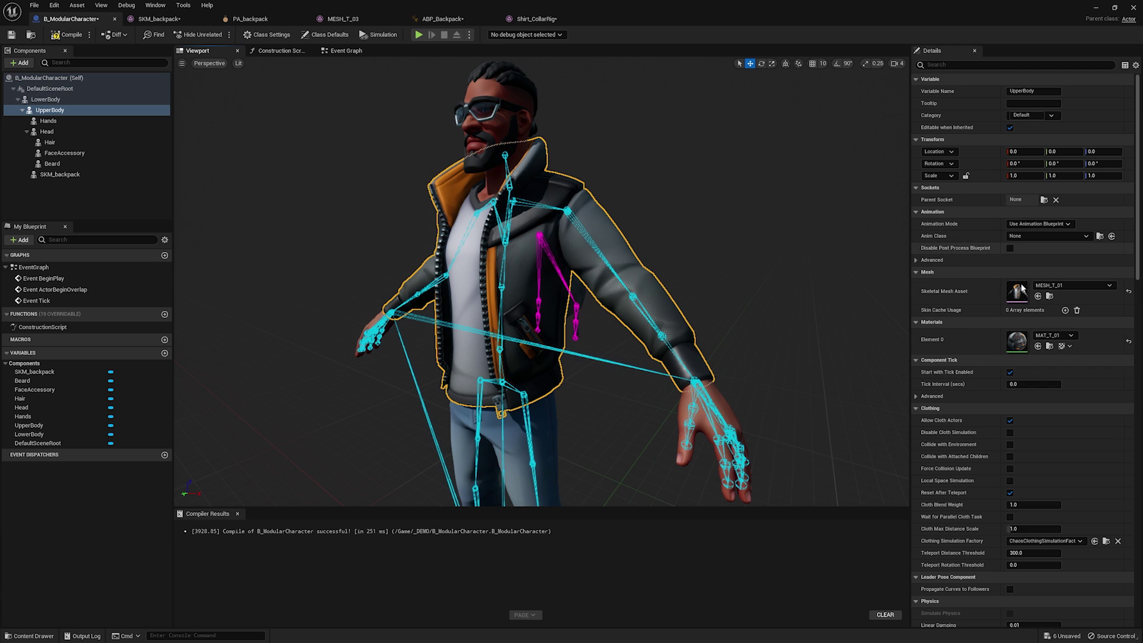
left_click(1058, 288)
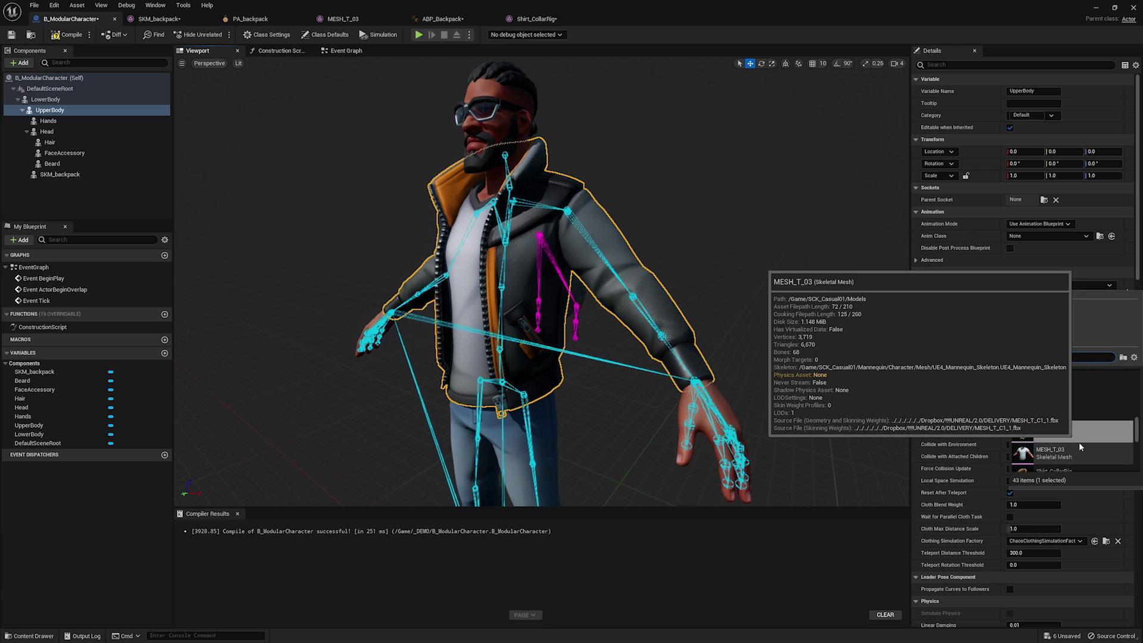
key("Escape")
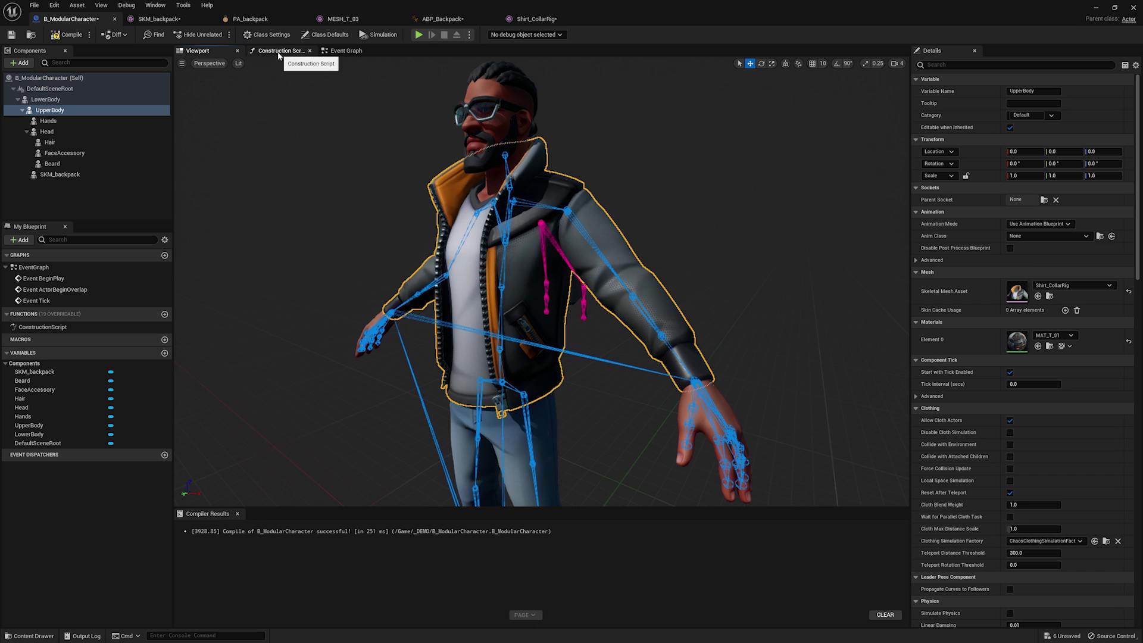
Open B_ModularCharacter's Construction Script and select the Set Leader Pose Component node.
left_click(275, 53)
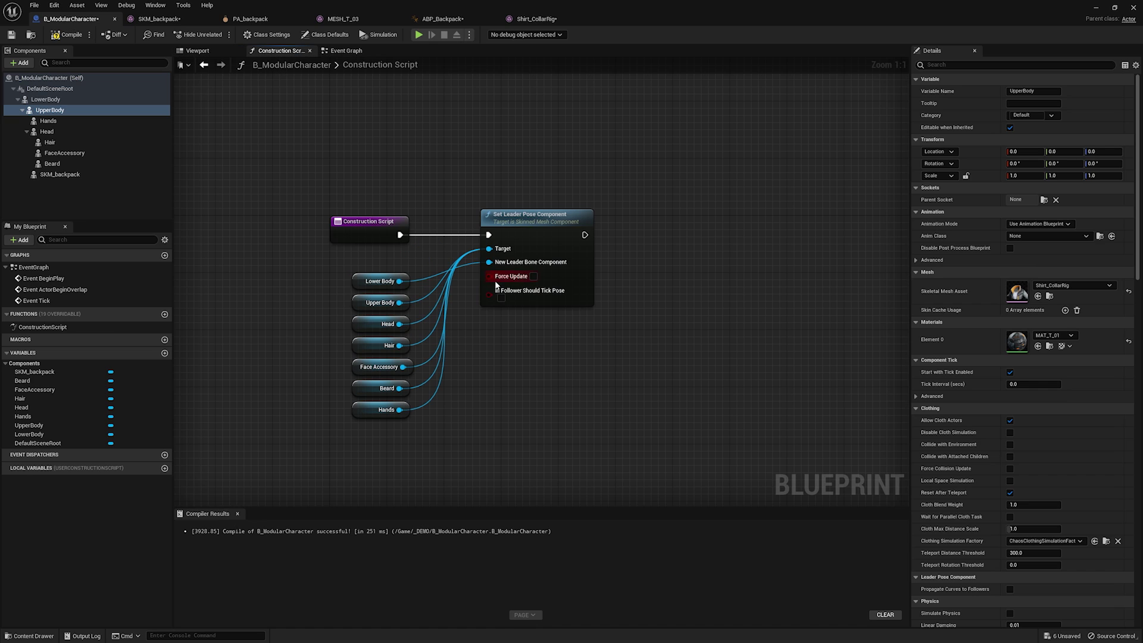
left_click(527, 215)
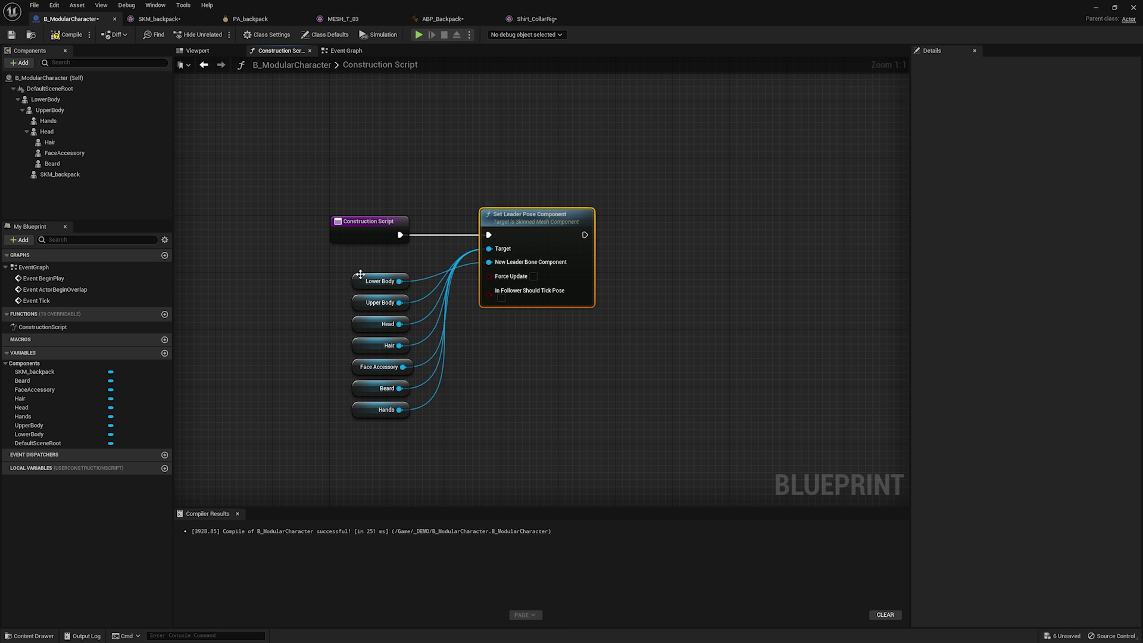
Disconnect the Upper Body node from the Set Leader Pose Component target, move it away from the other component nodes, and compile the blueprint.
left_click_drag(358, 283, 356, 259)
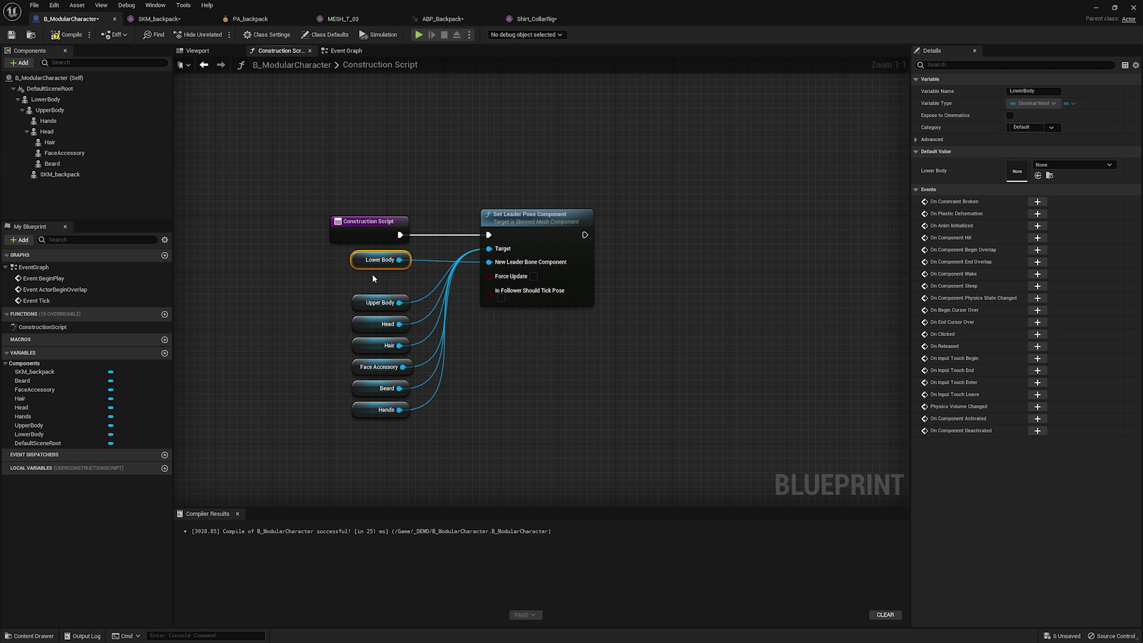
left_click_drag(358, 265, 359, 290)
left_click(355, 305)
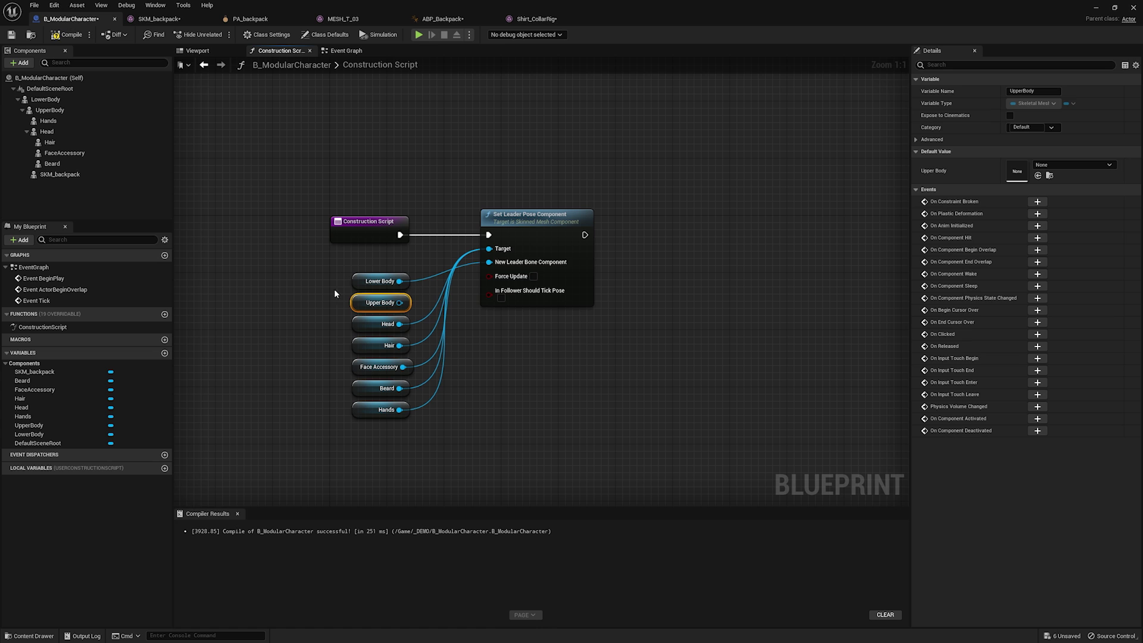
left_click_drag(356, 300, 498, 443)
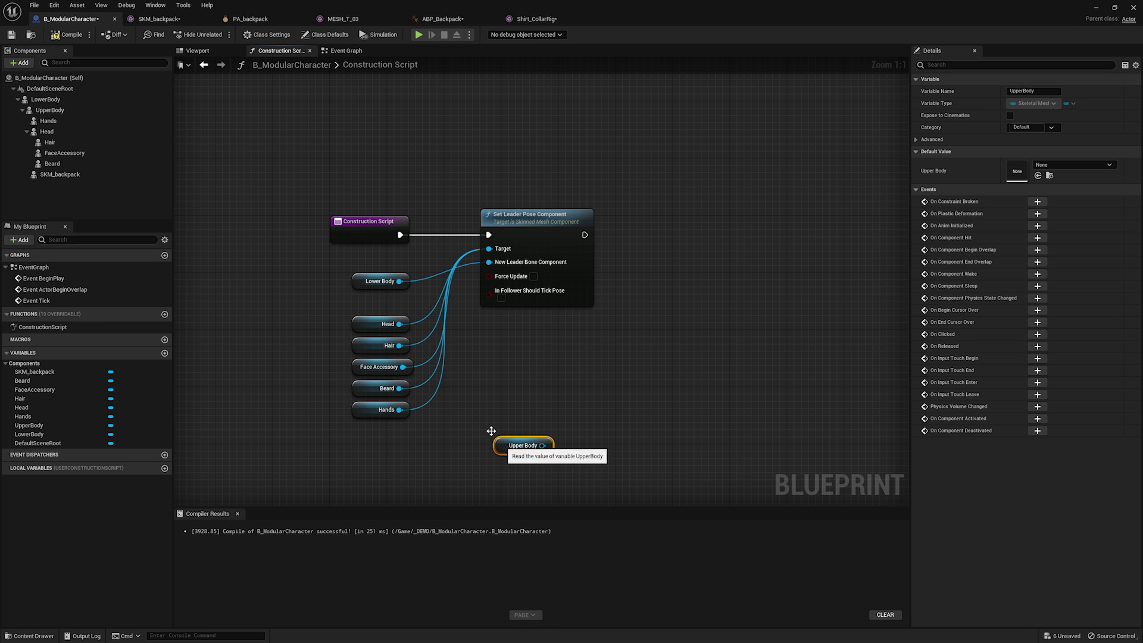
left_click(60, 37)
In the viewport, try MESH_T_01 and MESH_T_00 as the UpperBody component's skeletal mesh, and set it back to Shirt_CollarRig.
left_click(200, 51)
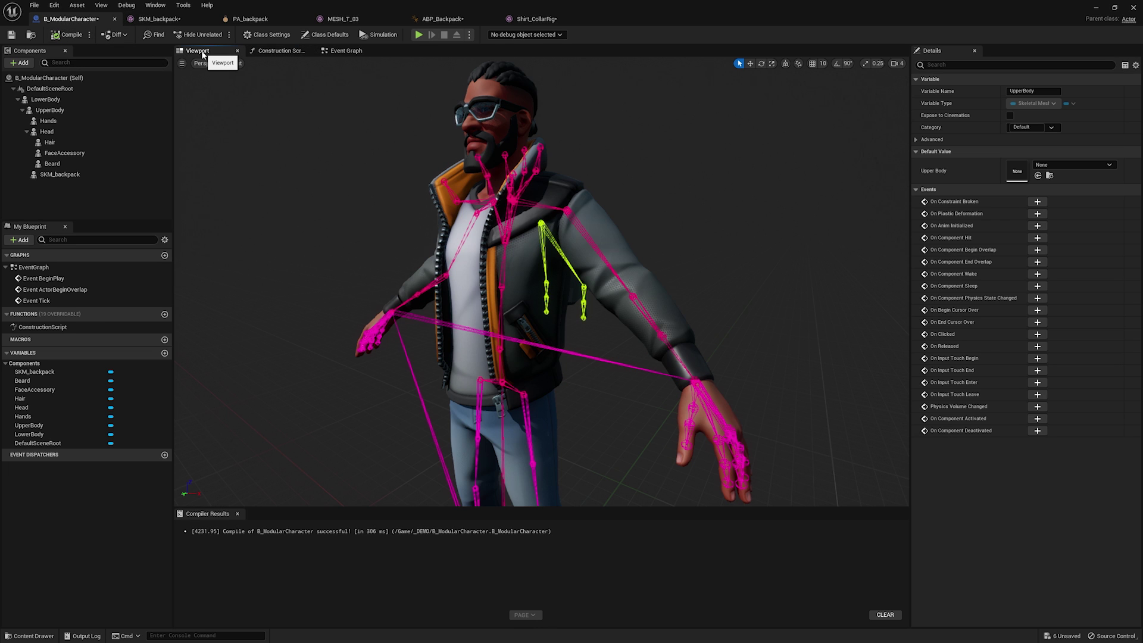
left_click_drag(609, 169, 583, 188)
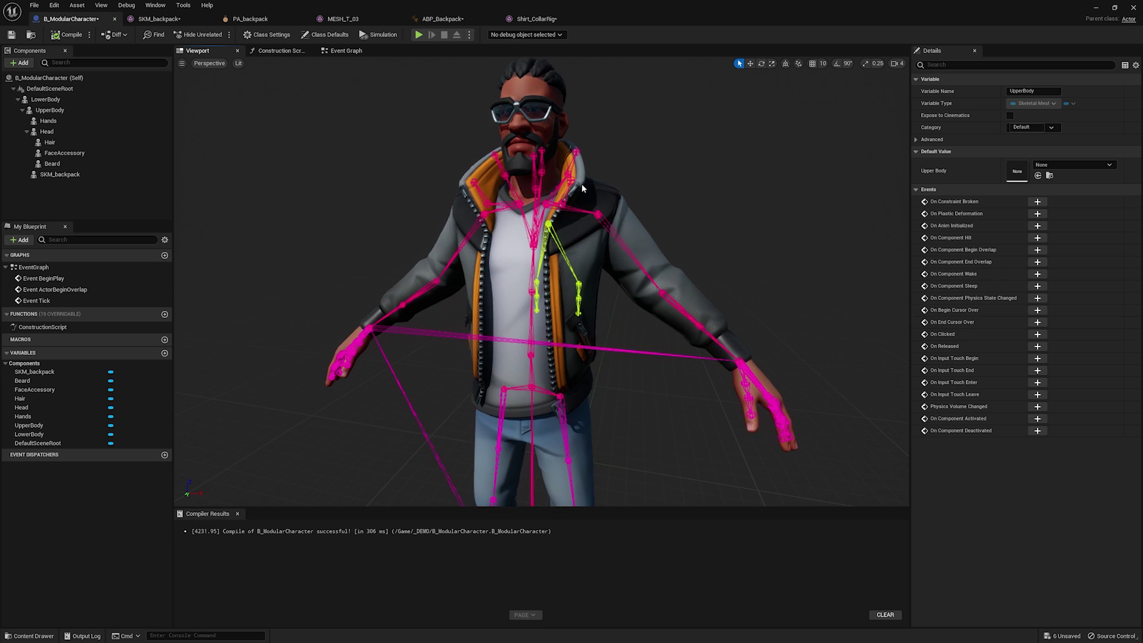
left_click(56, 98)
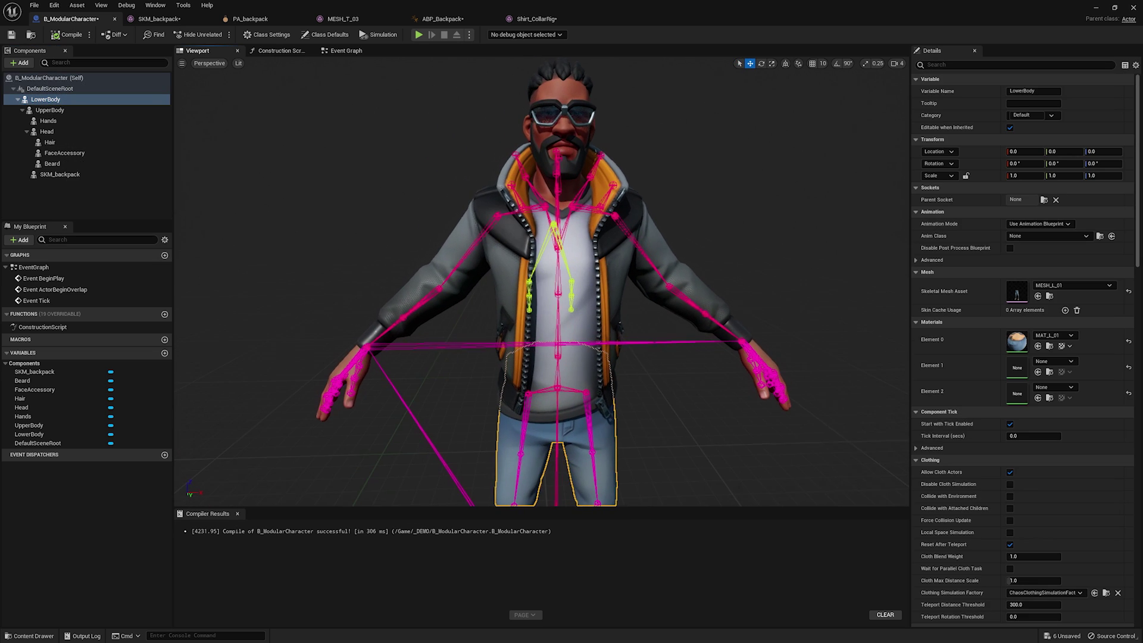
left_click(63, 112)
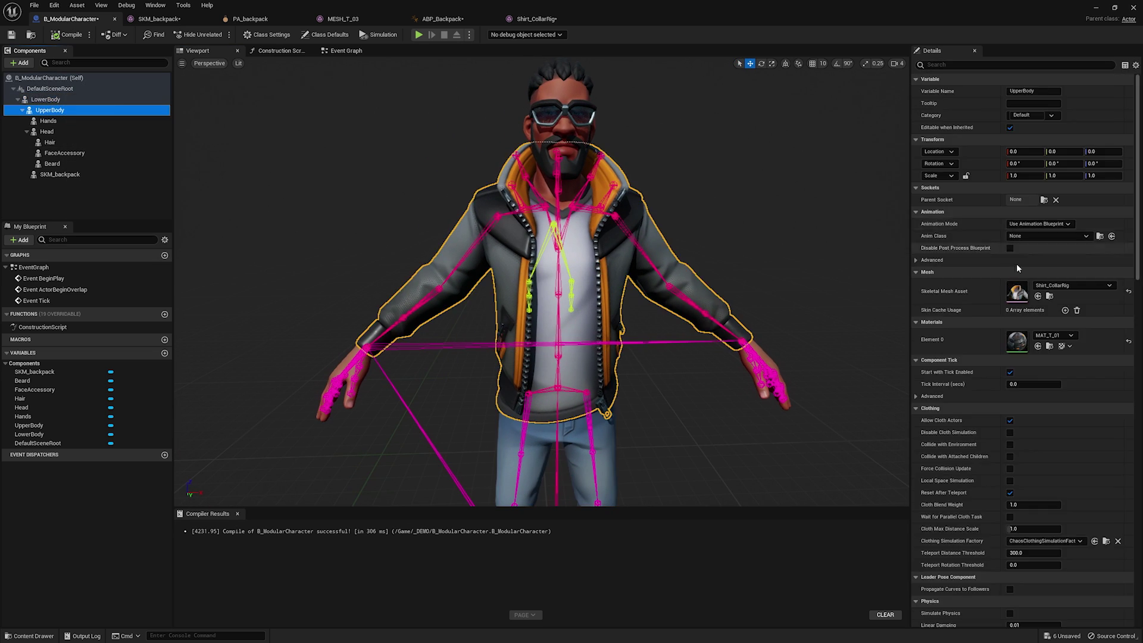
left_click(1075, 285)
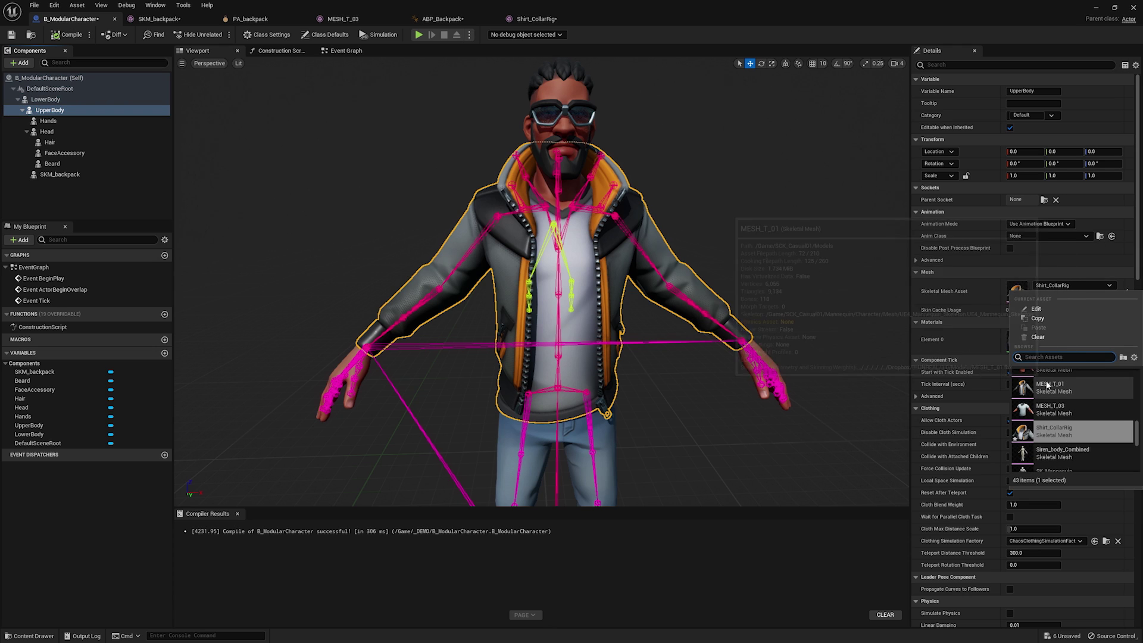
left_click(1051, 388)
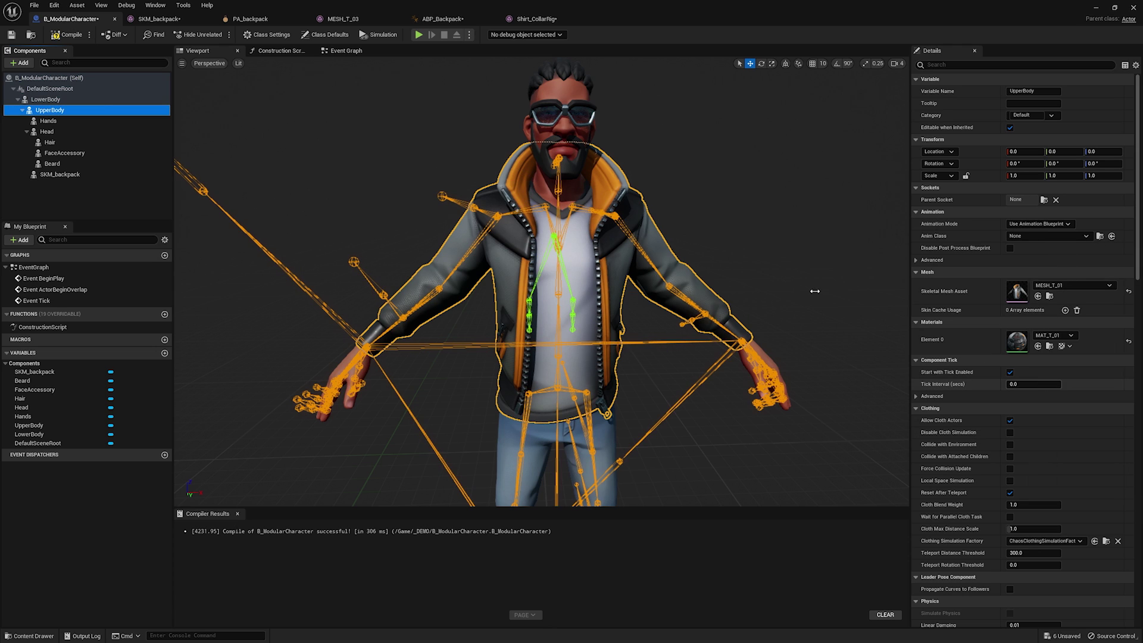
left_click(1075, 286)
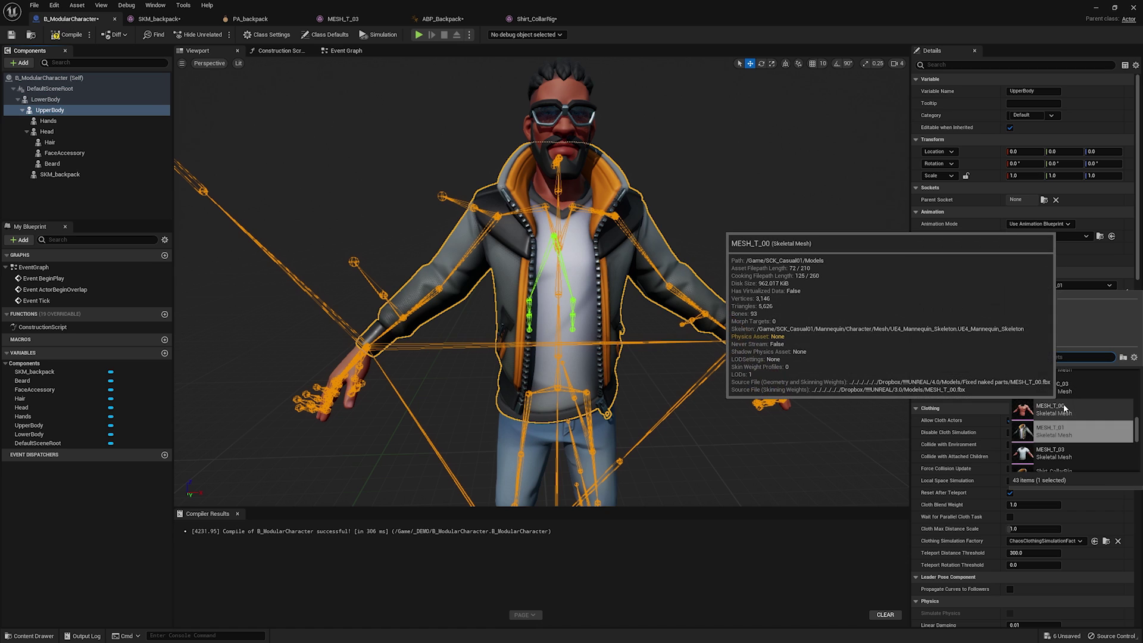
left_click(1064, 403)
left_click(1085, 284)
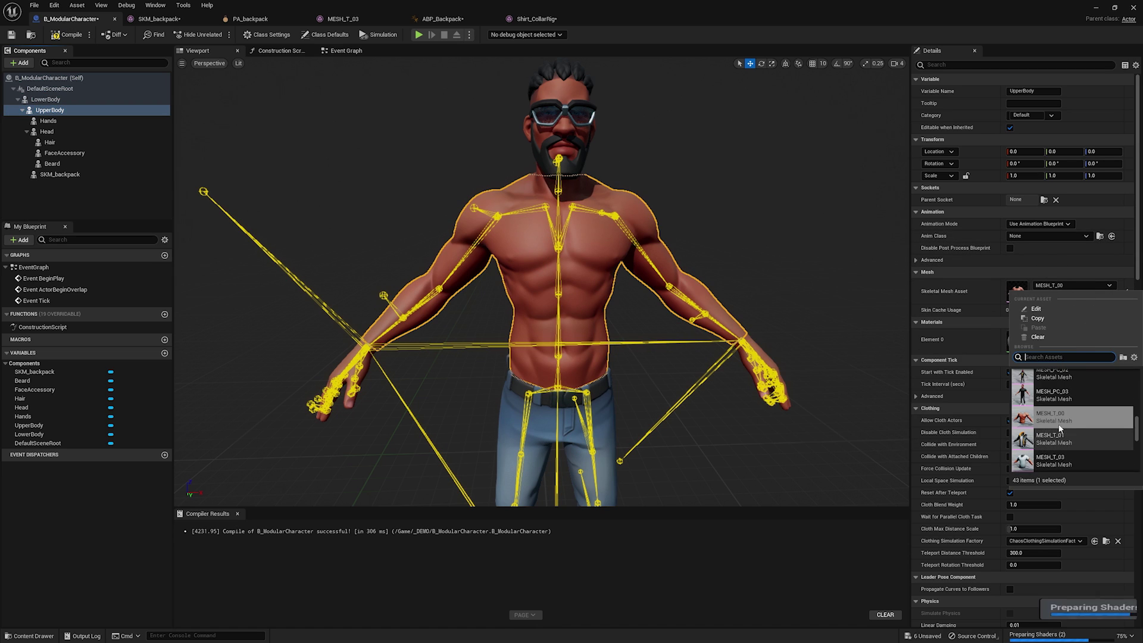
scroll(1072, 387, "up", 1)
scroll(1081, 394, "down", 3)
left_click(1082, 441)
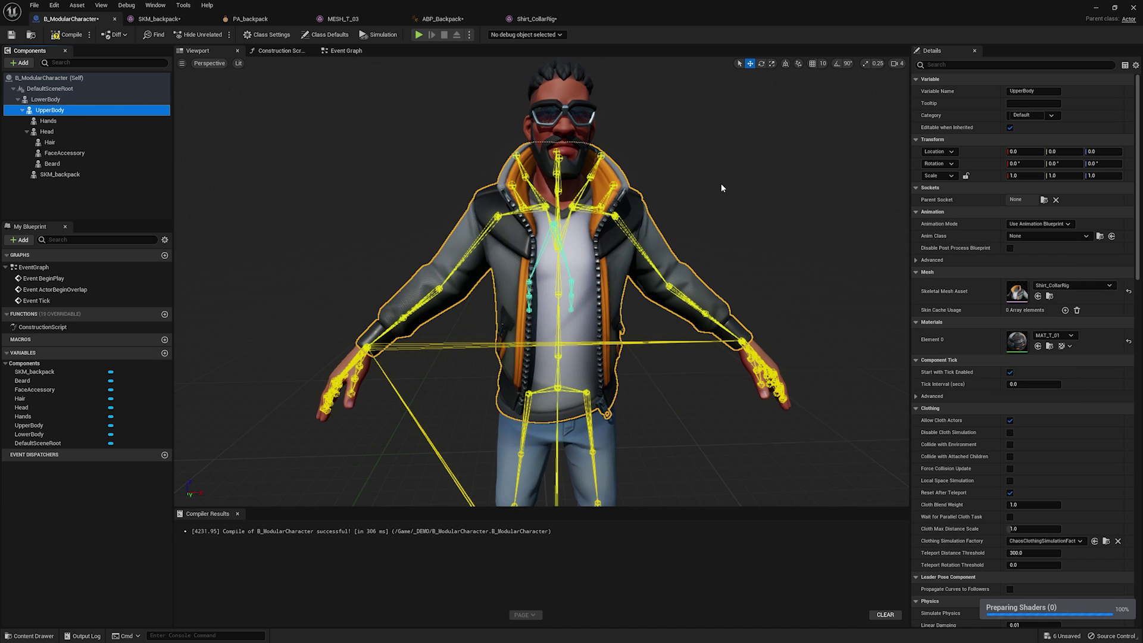
Set the LowerBody component's animation mode to Use Animation Asset and compile the blueprint.
left_click_drag(725, 191, 745, 194)
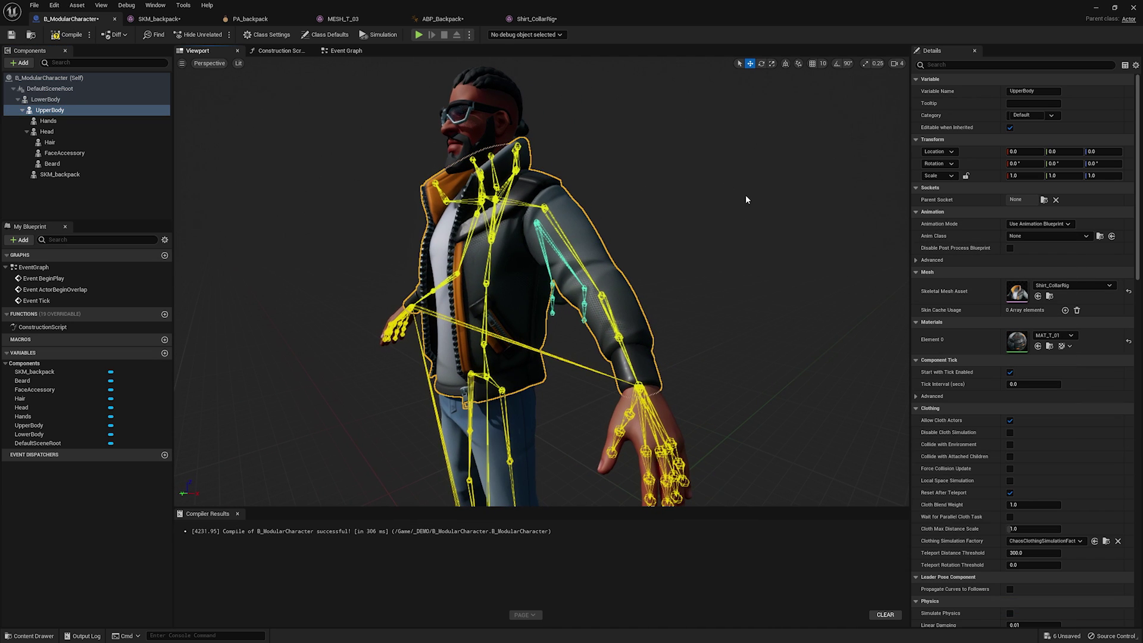
left_click(47, 99)
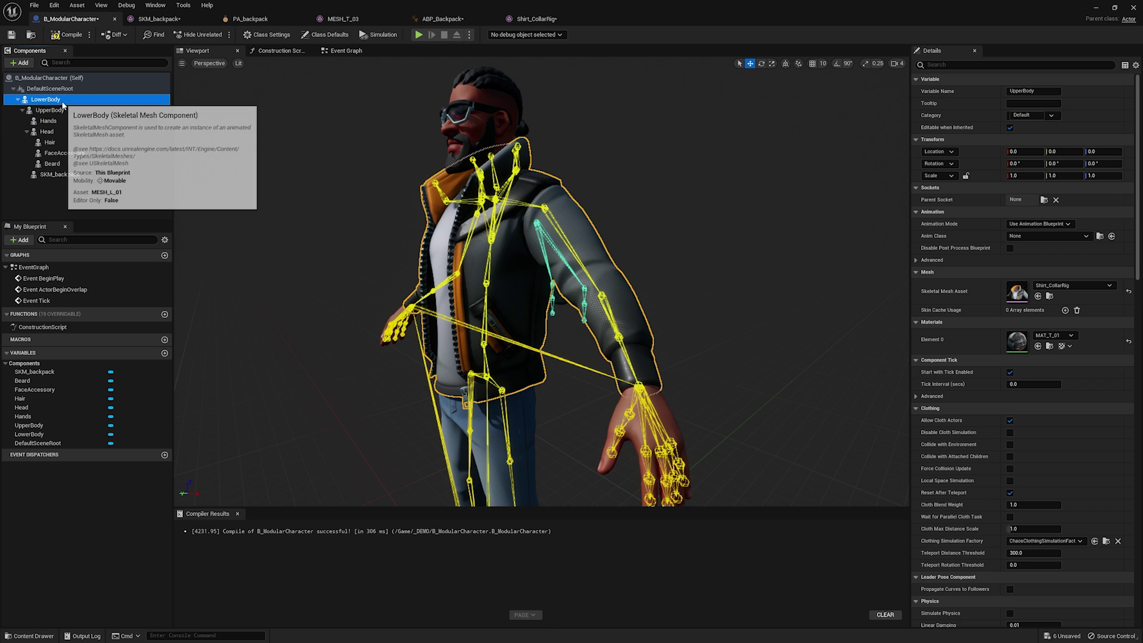
left_click(1067, 223)
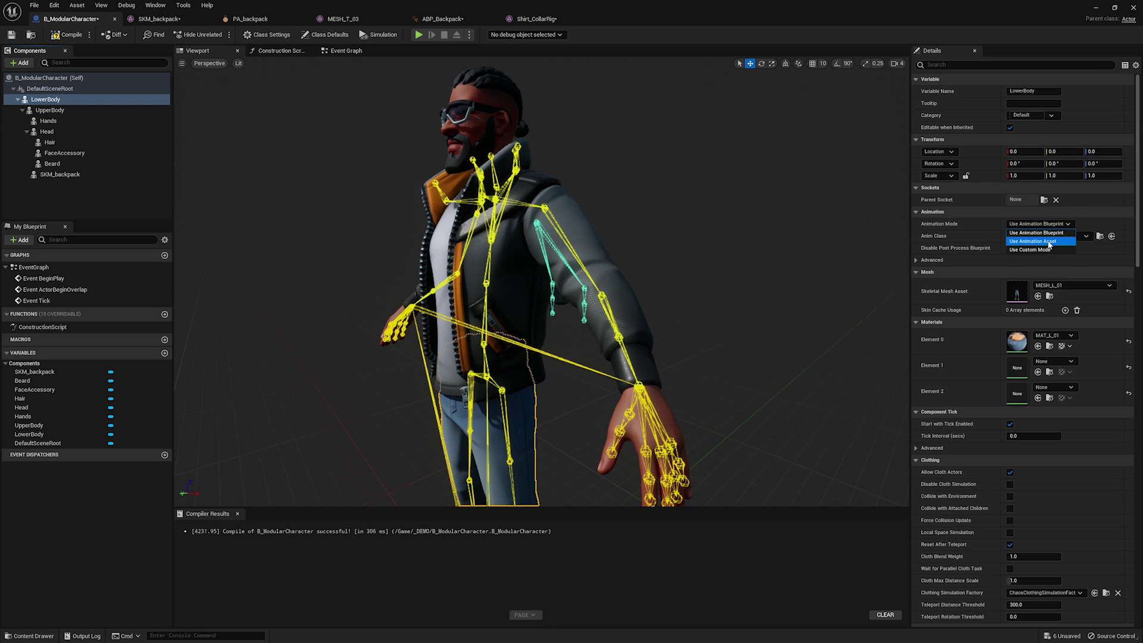
left_click(1046, 241)
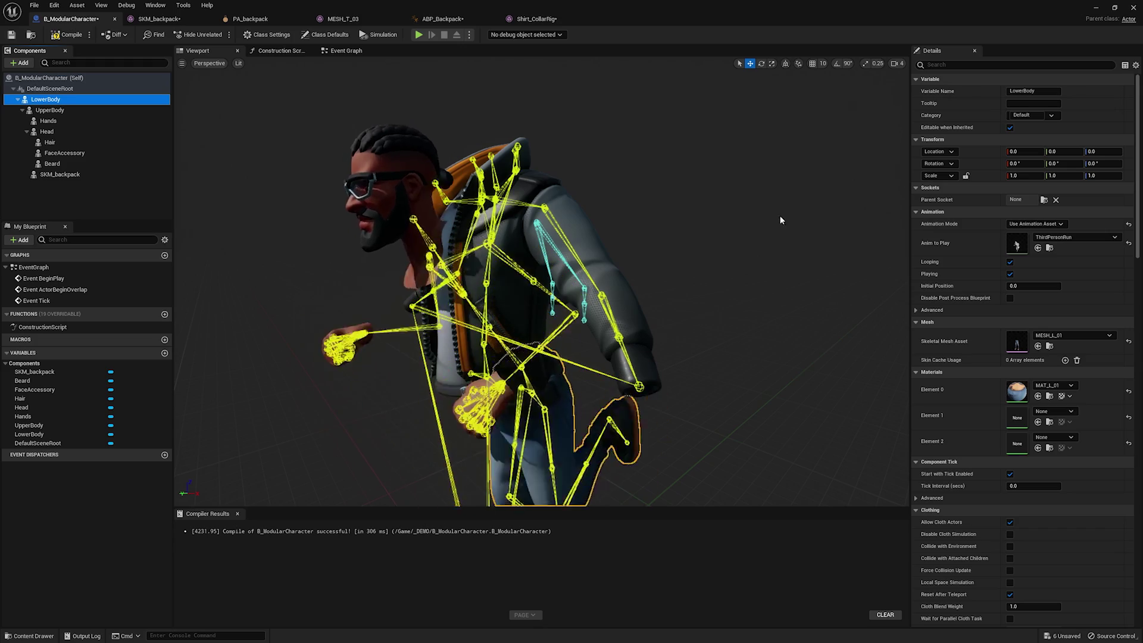
left_click(67, 34)
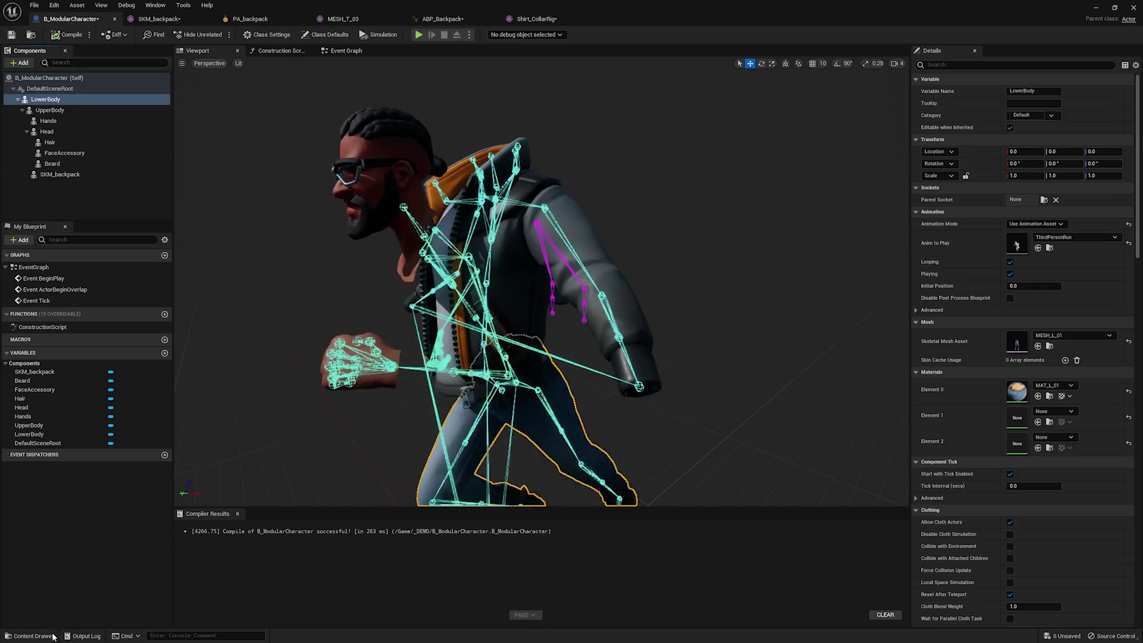
Create an animation blueprint from the Shirt_CollarRig skeletal mesh in the Shirt_with_Collar folder and name it ABP_ShirtCollar_demo.
left_click(31, 636)
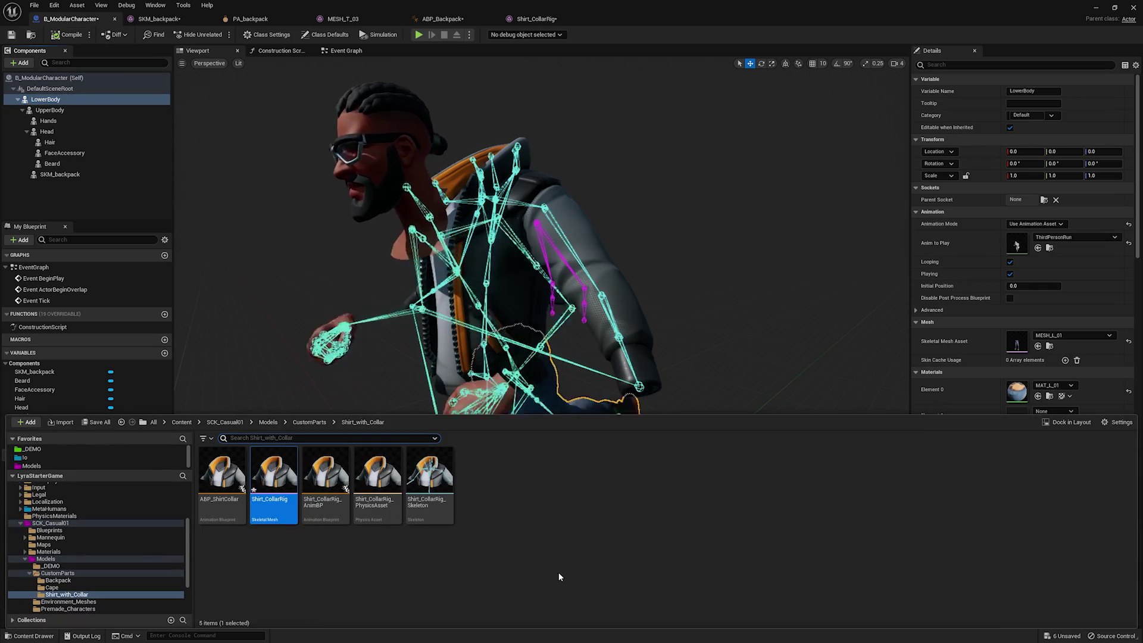
right_click(272, 487)
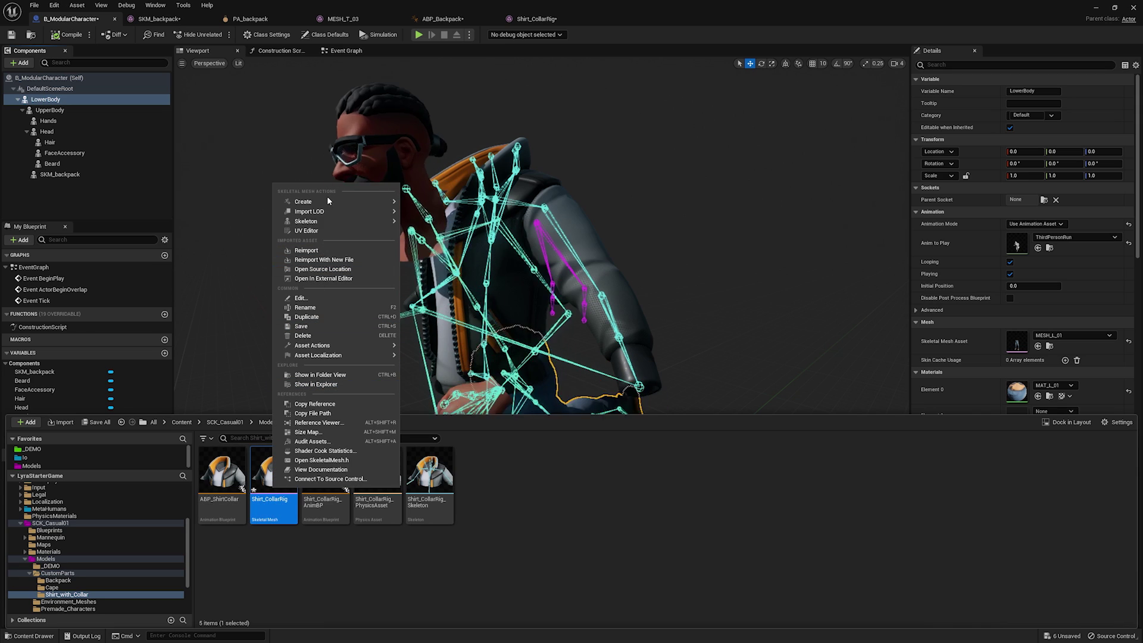
mouse_move(329, 206)
left_click(441, 235)
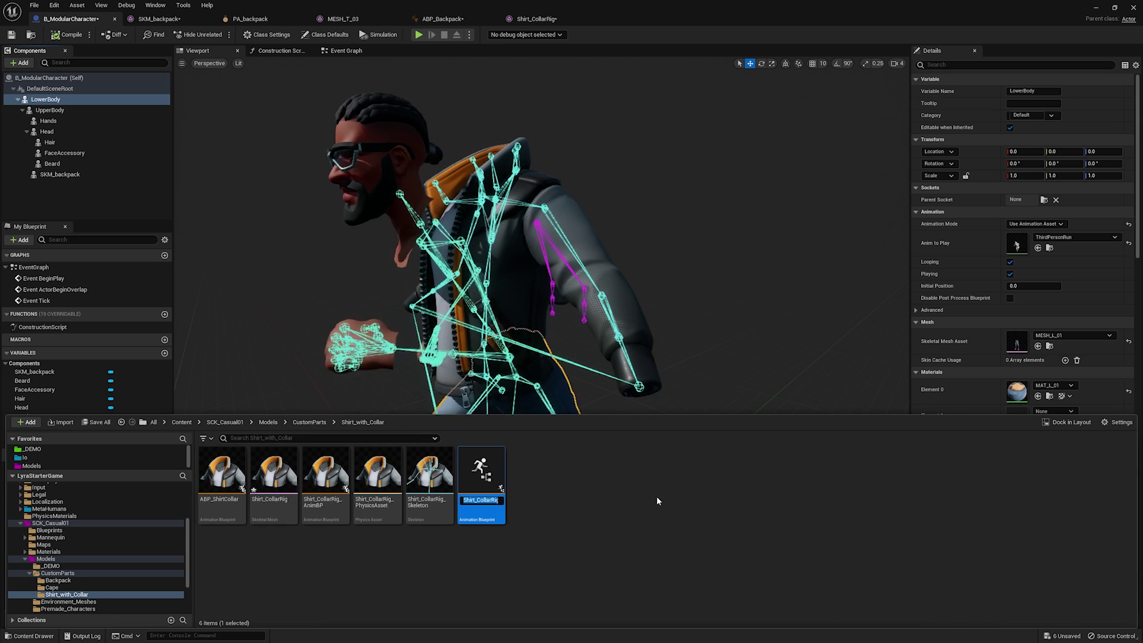
type("A")
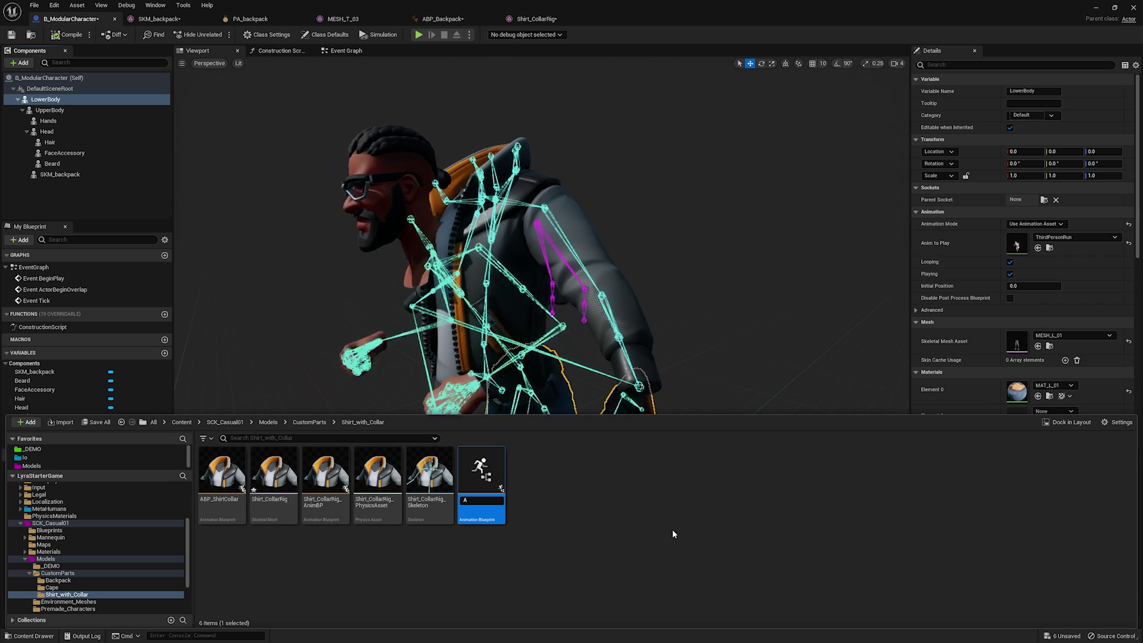
type("BP_C")
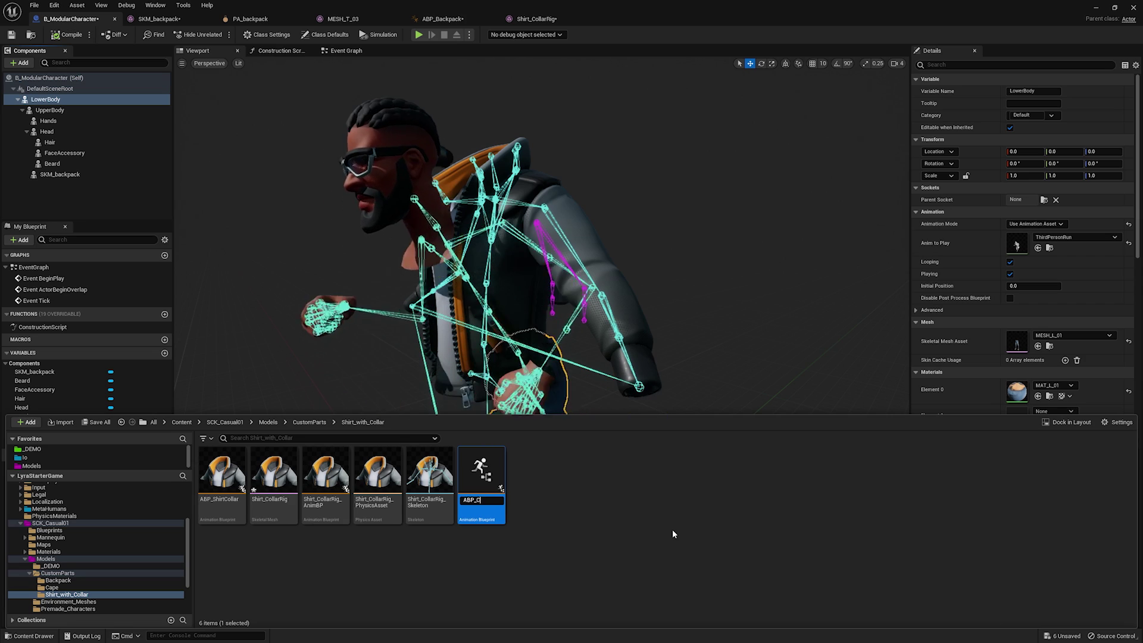
key("BackSpace")
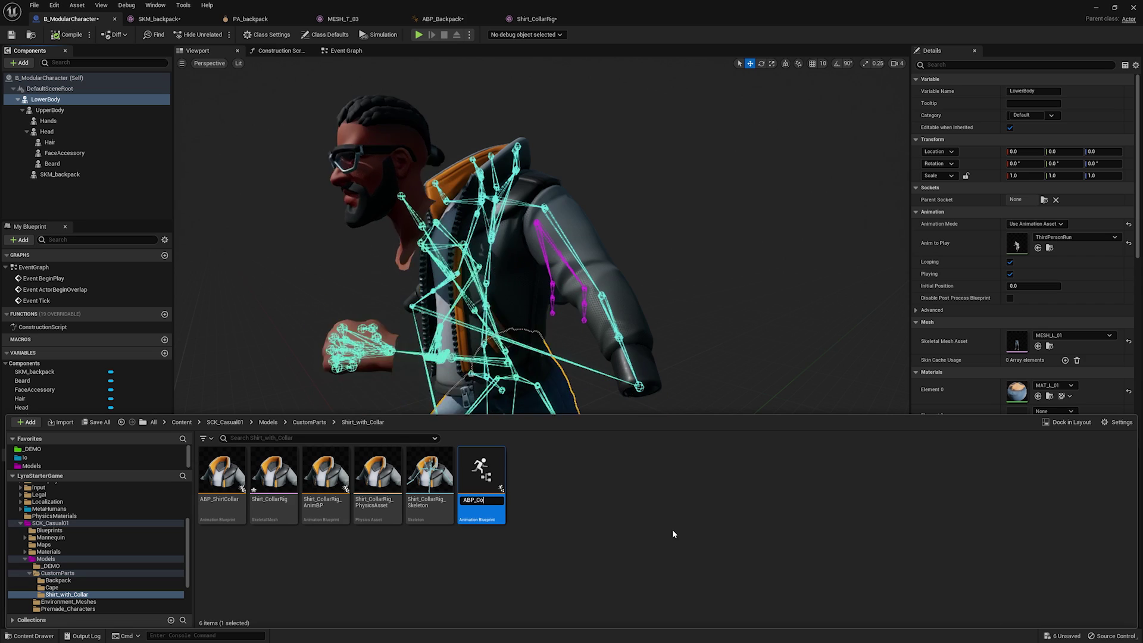
type("Shirt")
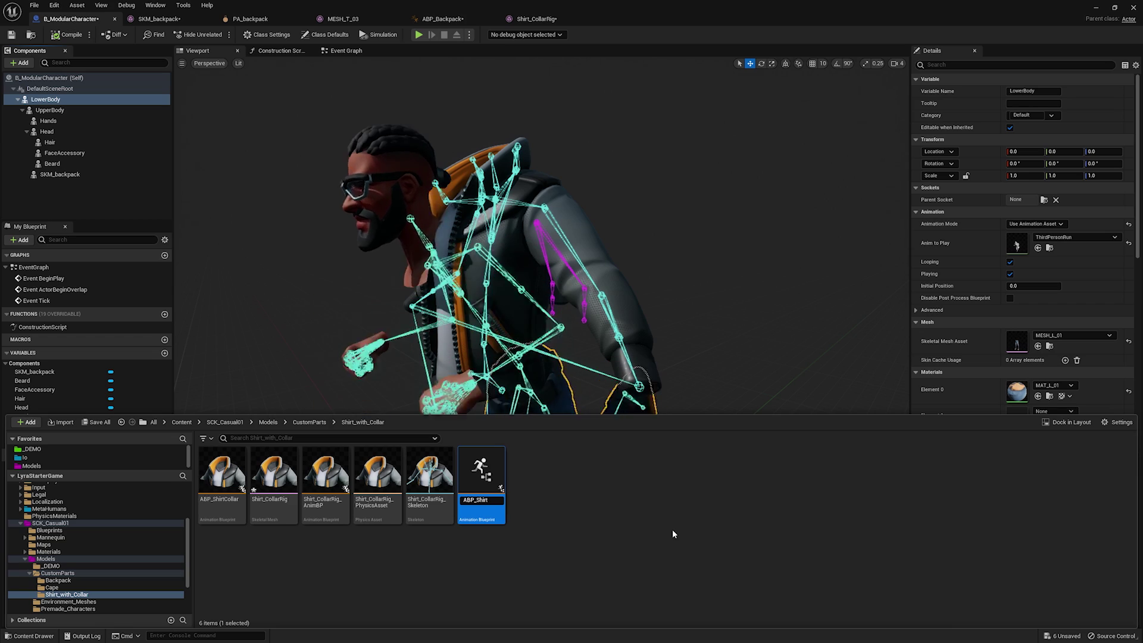
type("Collar_")
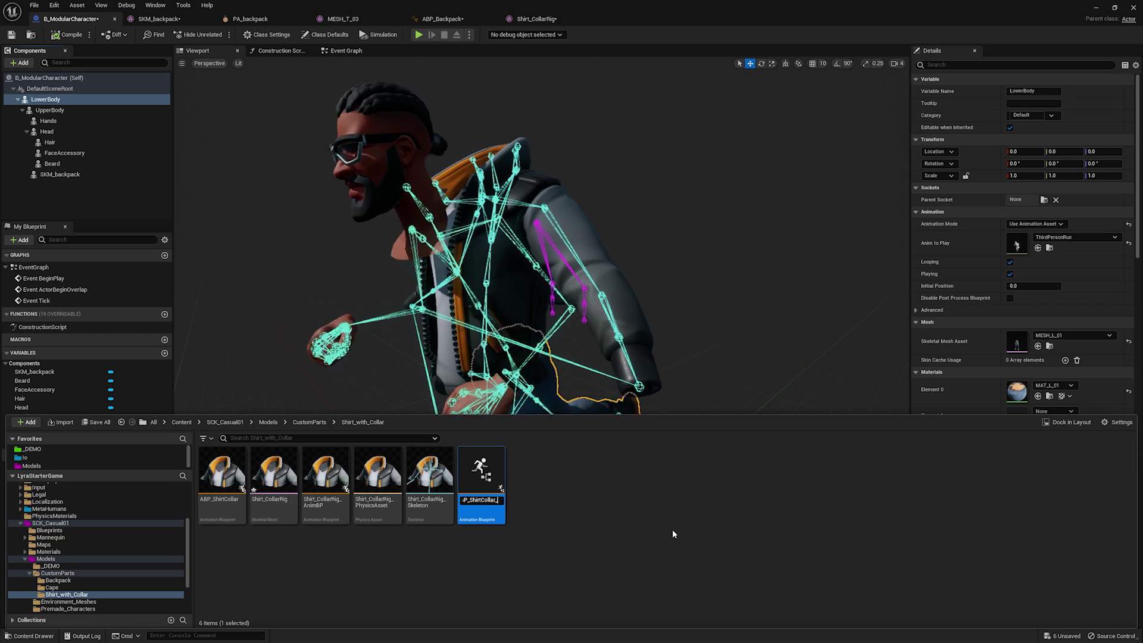
type("demo")
key("Return")
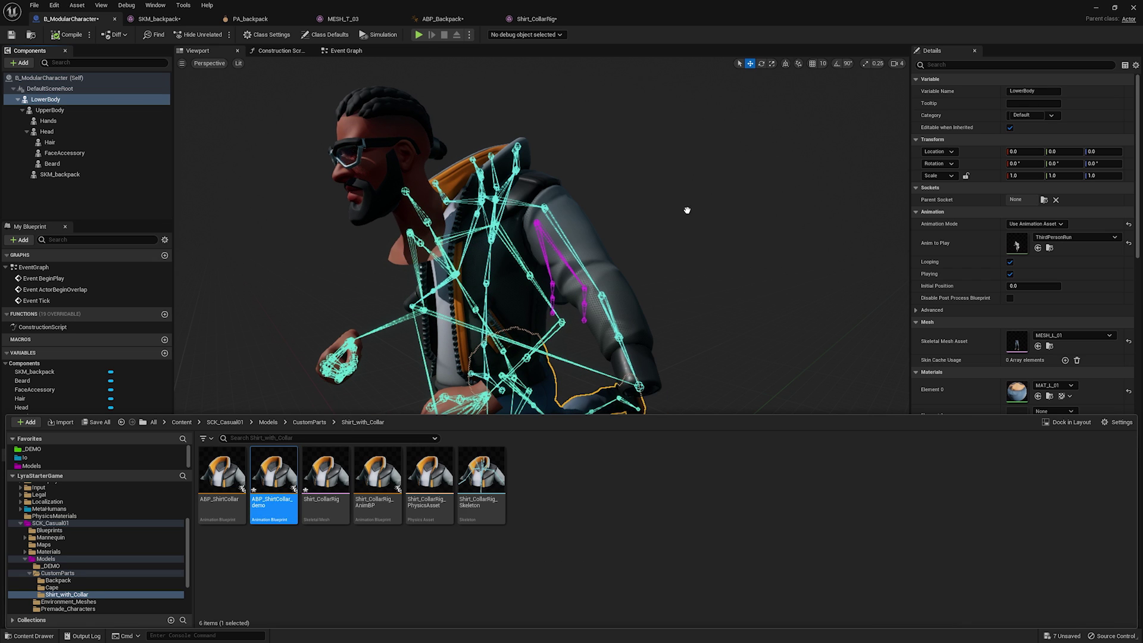
Open the ABP_ShirtCollar_demo animation blueprint and add an Input Pose node to its AnimGraph.
key("Return")
right_click_drag(588, 285, 734, 256)
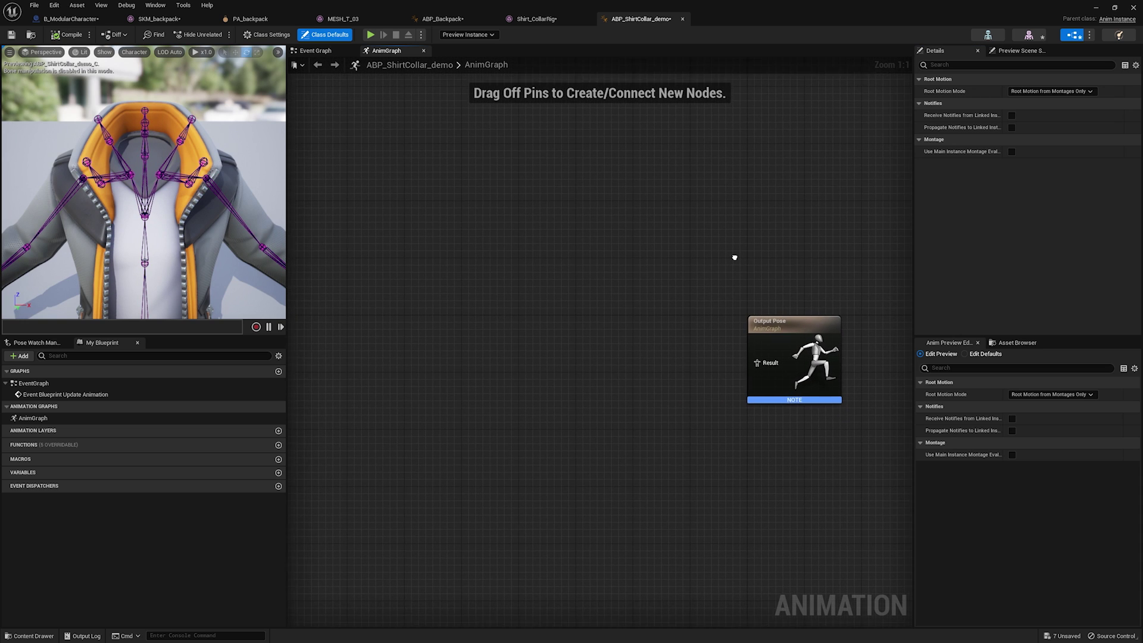
right_click(455, 292)
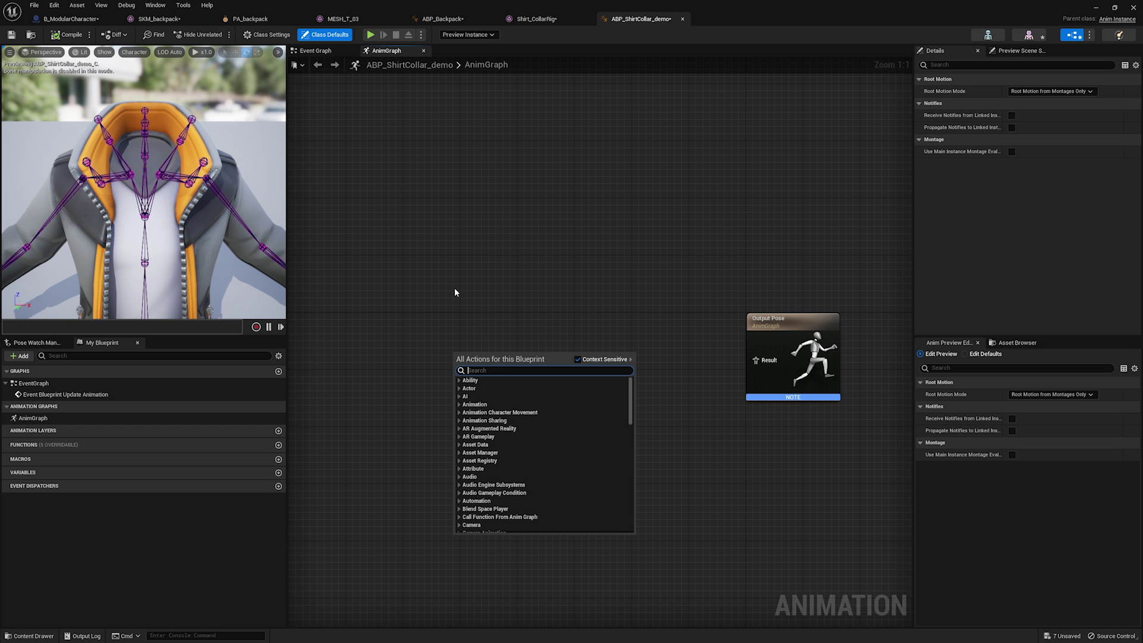
type("input")
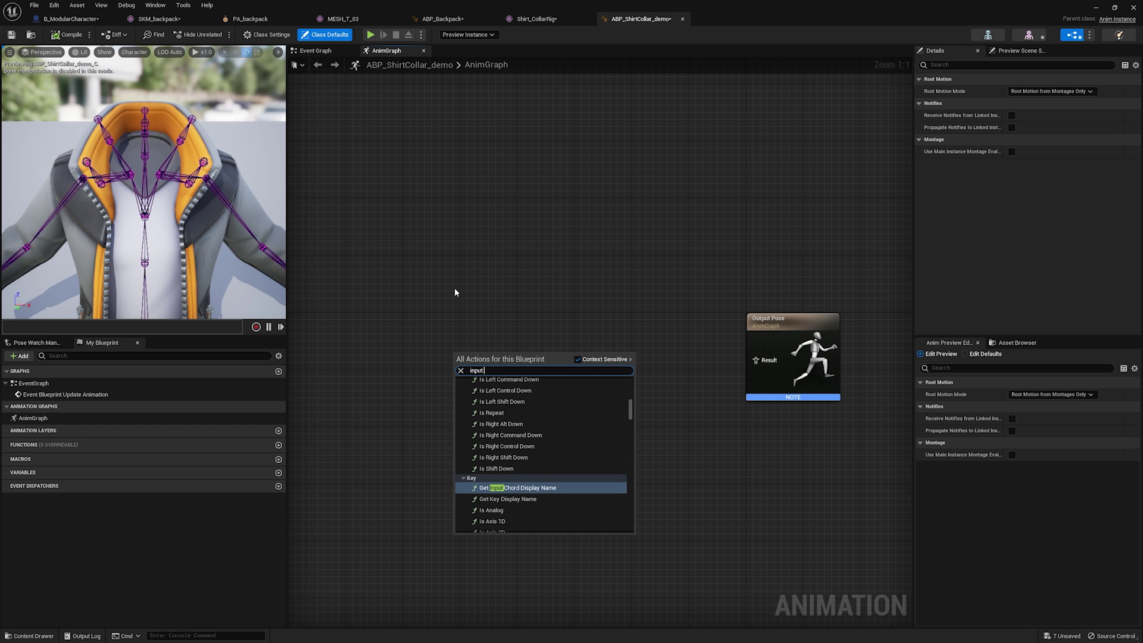
type(" pose")
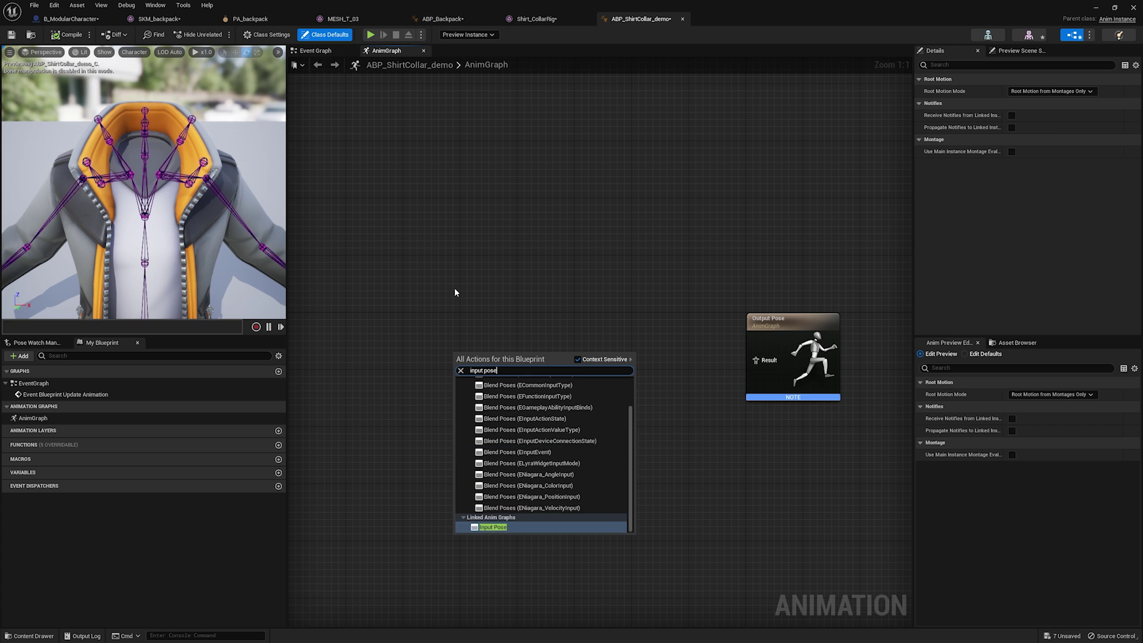
key("Return")
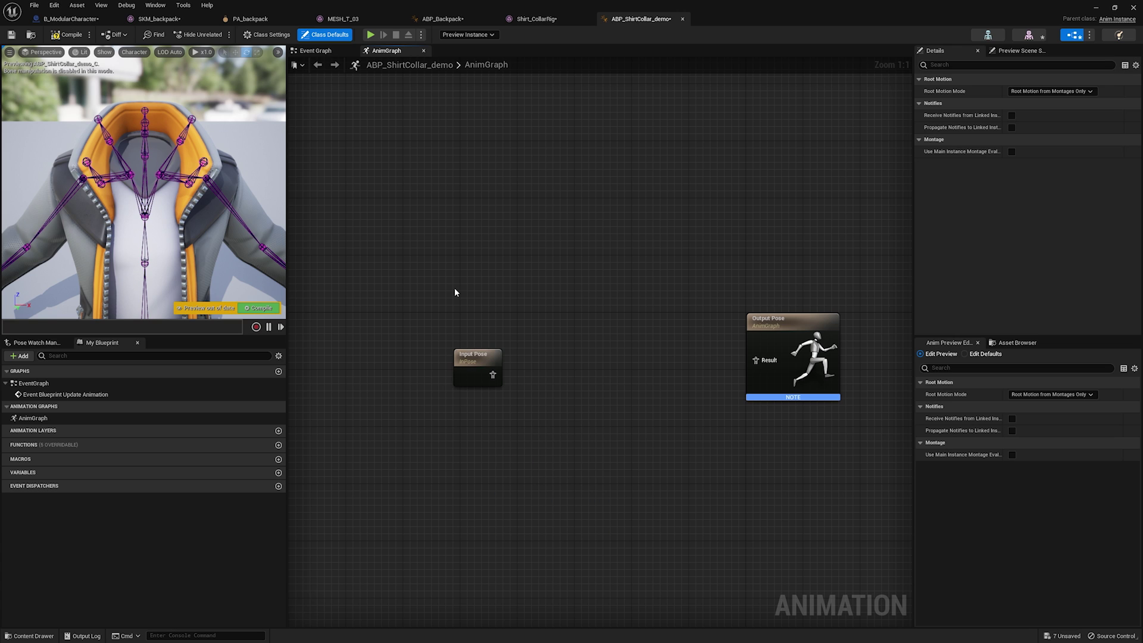
Add a RigidBody node between the Input Pose and Output Pose nodes, and connect Input Pose to its Component Pose.
right_click(581, 368)
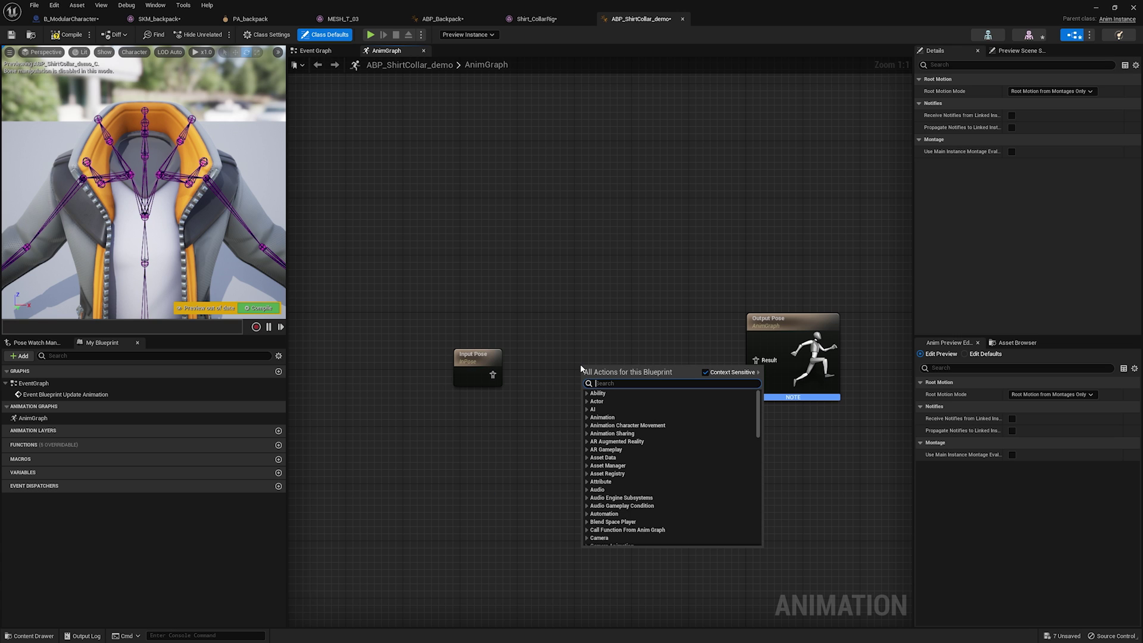
type("rigid")
key("Return")
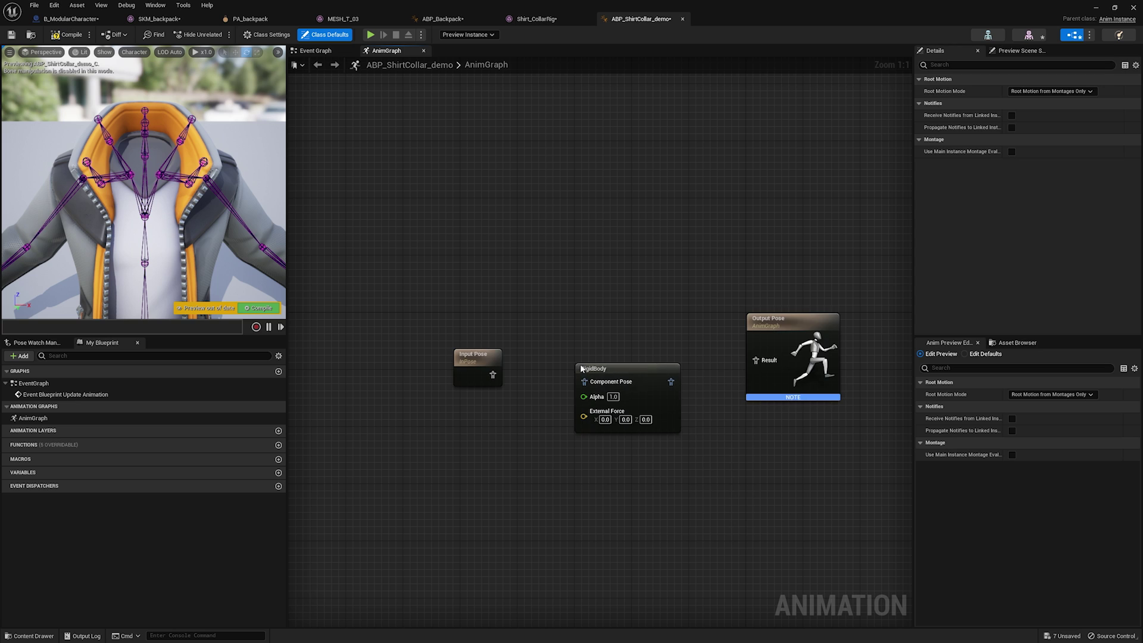
left_click_drag(631, 369, 631, 341)
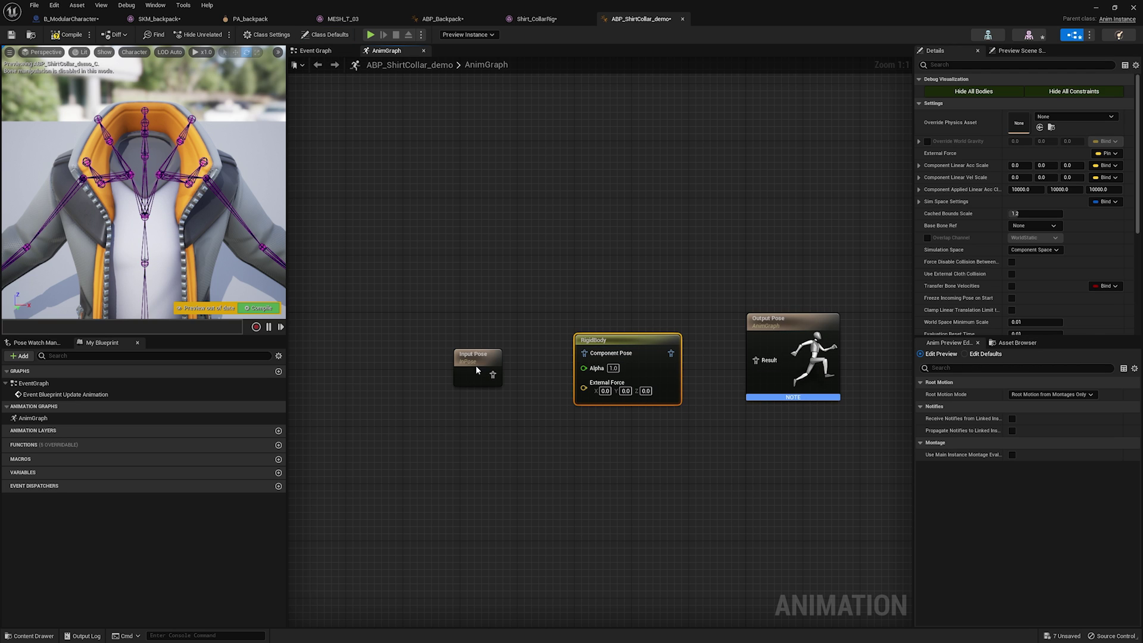
left_click_drag(492, 374, 584, 353)
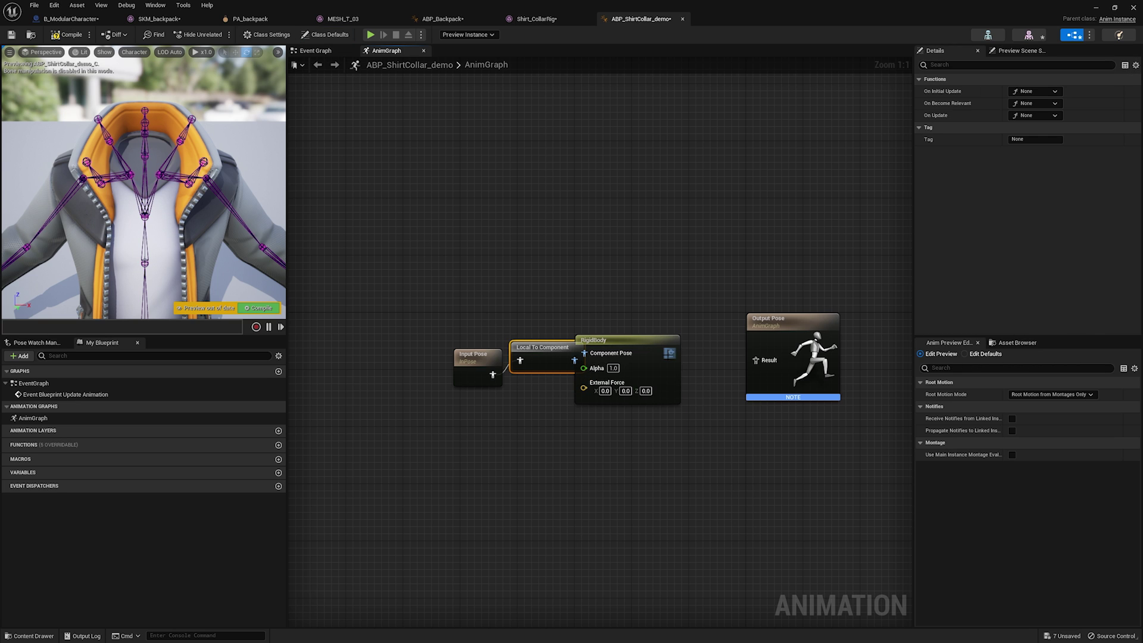
Connect the RigidBody node to the Output Pose through a Component To Local conversion and line up the AnimGraph nodes in a row.
left_click_drag(729, 356, 755, 359)
left_click_drag(849, 242, 461, 408)
key("q")
left_click(530, 416)
left_click_drag(523, 359, 499, 345)
left_click_drag(715, 308, 713, 310)
left_click_drag(709, 351, 745, 351)
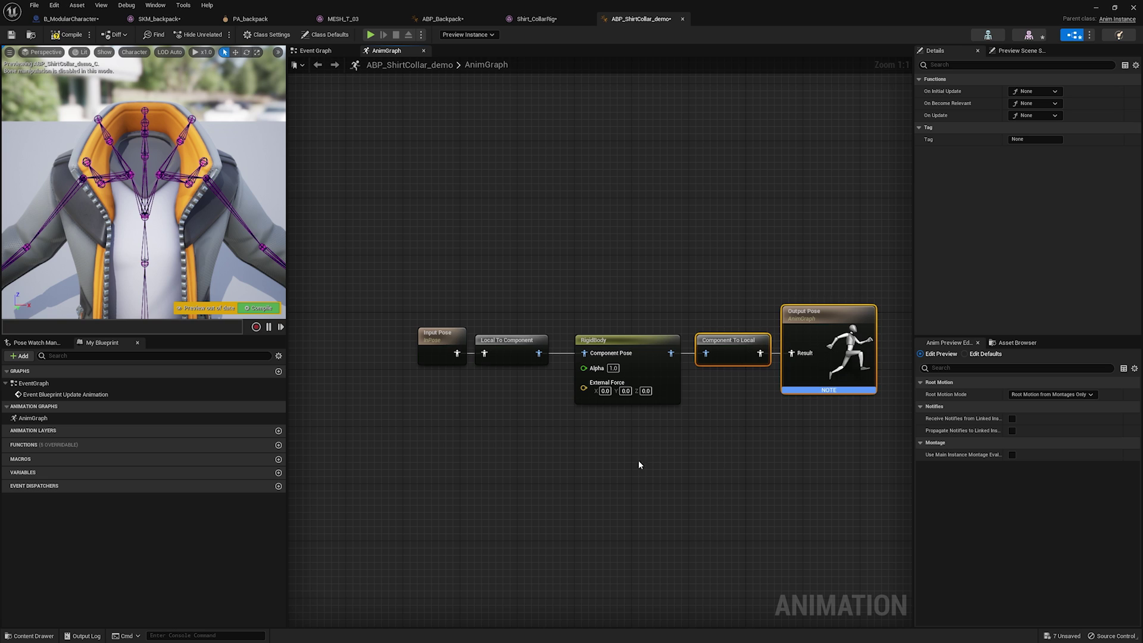
Set the RigidBody node's Override Physics Asset to Shirt_CollarRig_PhysicsAsset.
left_click(629, 337)
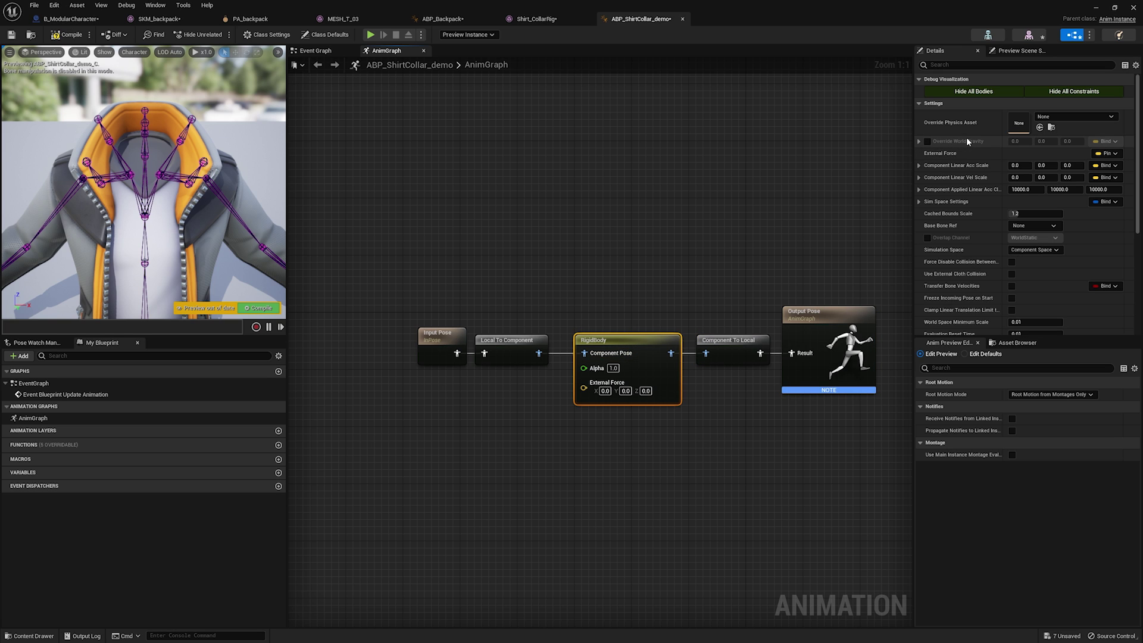
left_click(1071, 118)
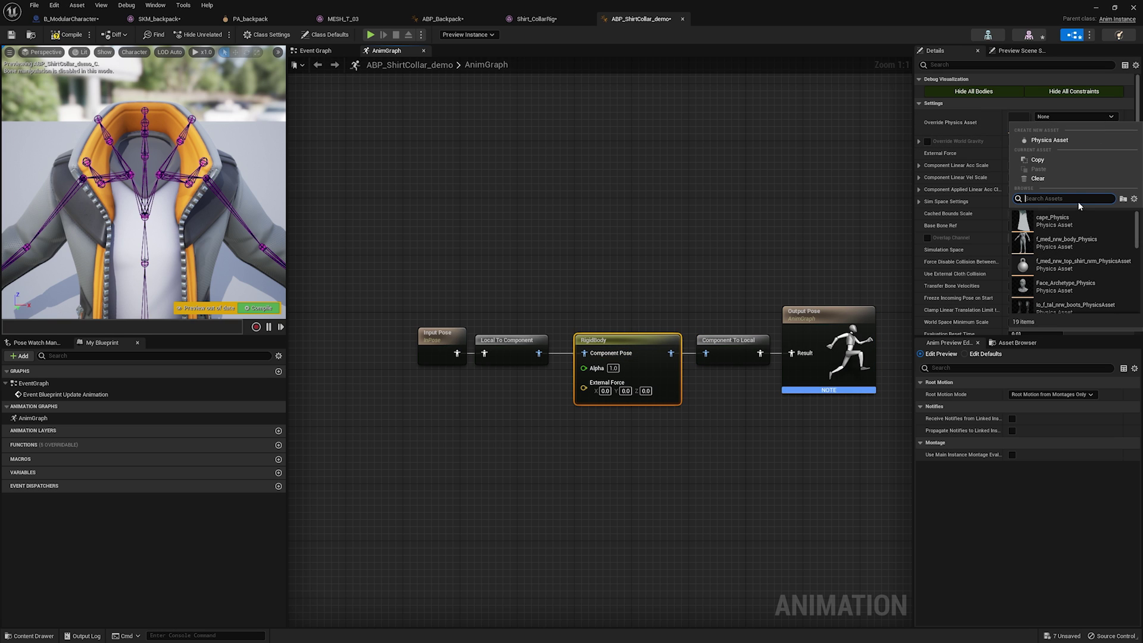
type("collar")
left_click(1084, 222)
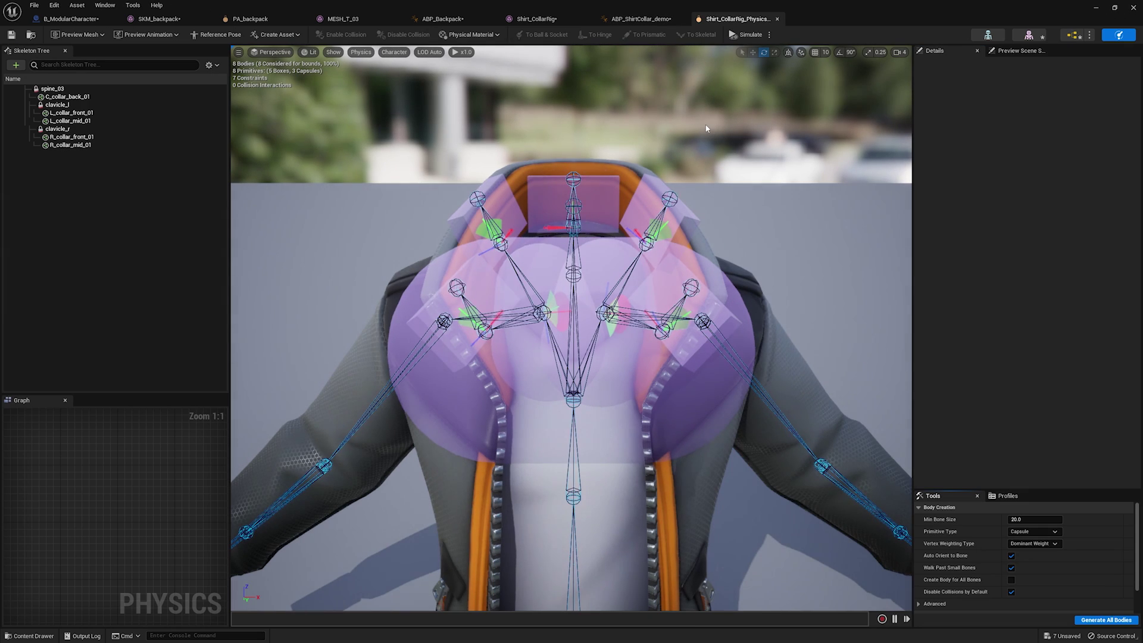
Inspect the collar physics asset's clavicle_l, clavicle_r, C_collar_back_01 and L_collar_front_01 bodies and their physics settings.
left_click(74, 91)
left_click(71, 105)
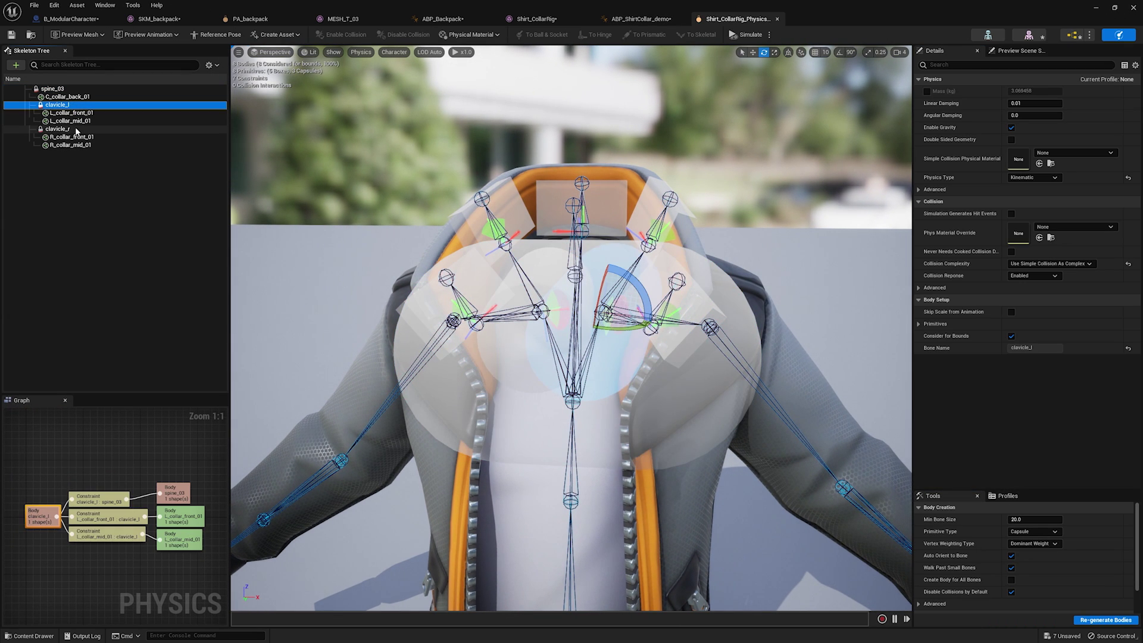
left_click(76, 129)
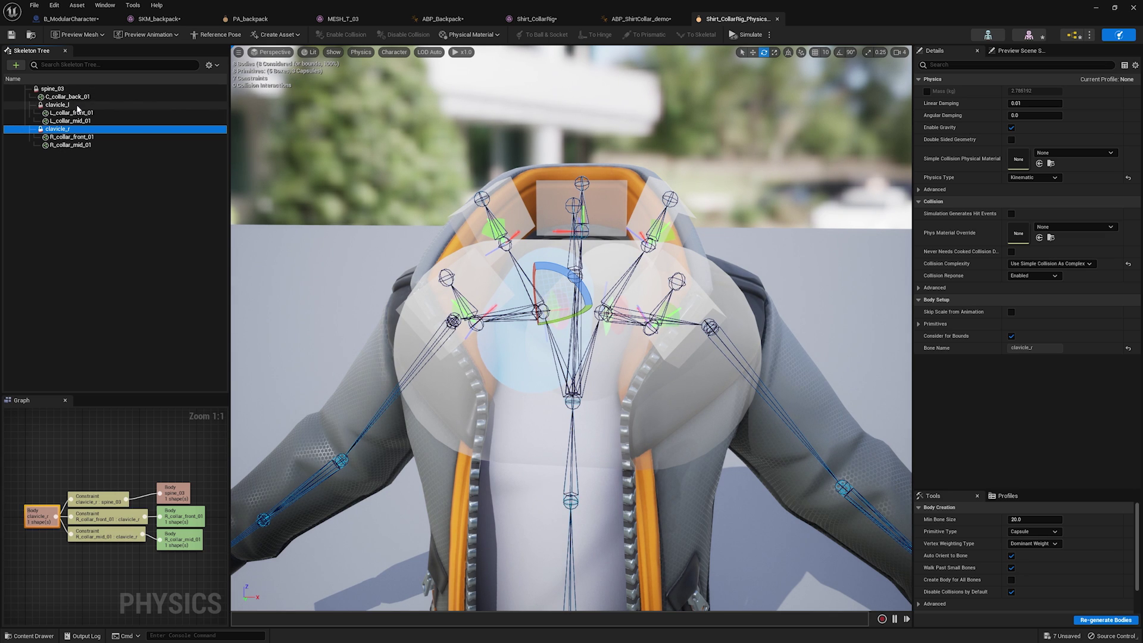
left_click(98, 95)
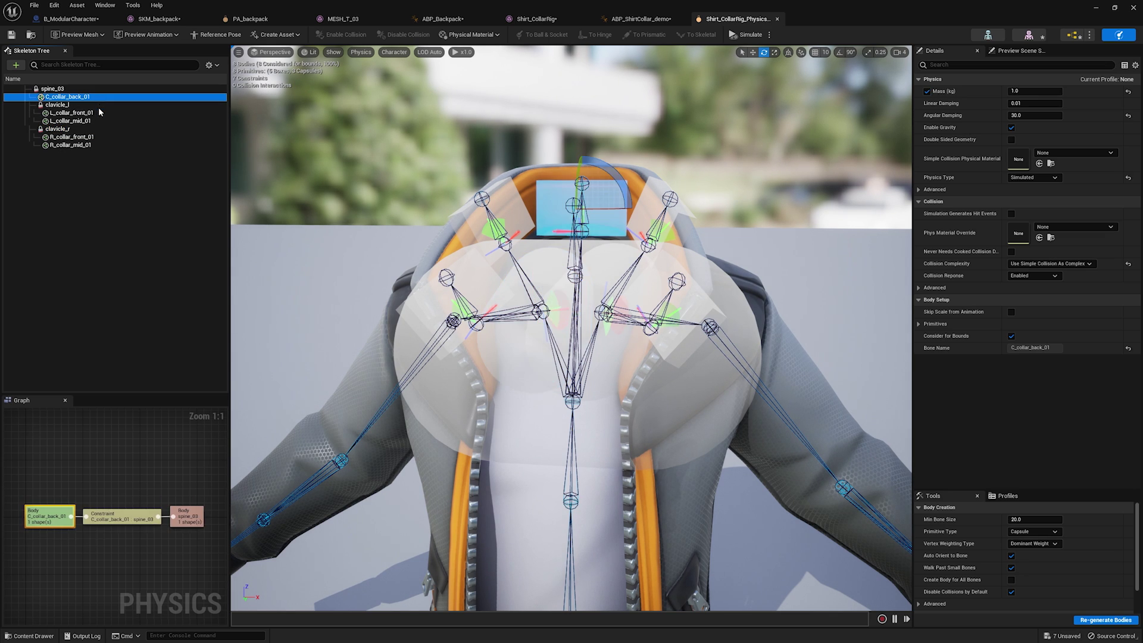
left_click(97, 114)
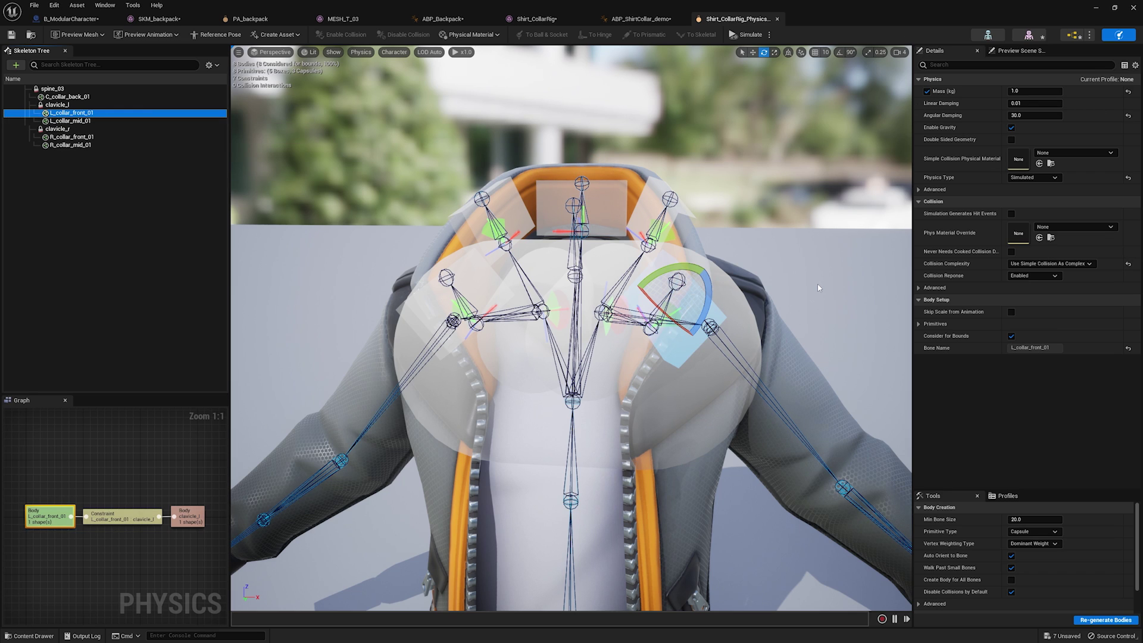
Set the UpperBody component's Anim Class to ABP_ShirtCollar_demo in B_ModularCharacter and view the jacket from the front.
left_click(646, 22)
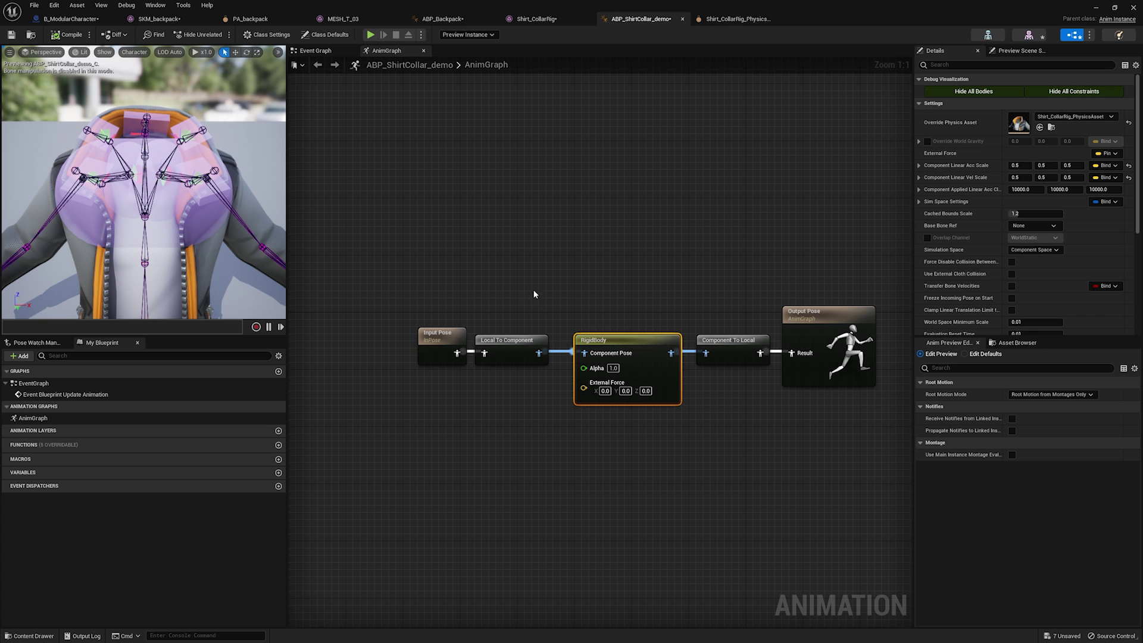
left_click(71, 19)
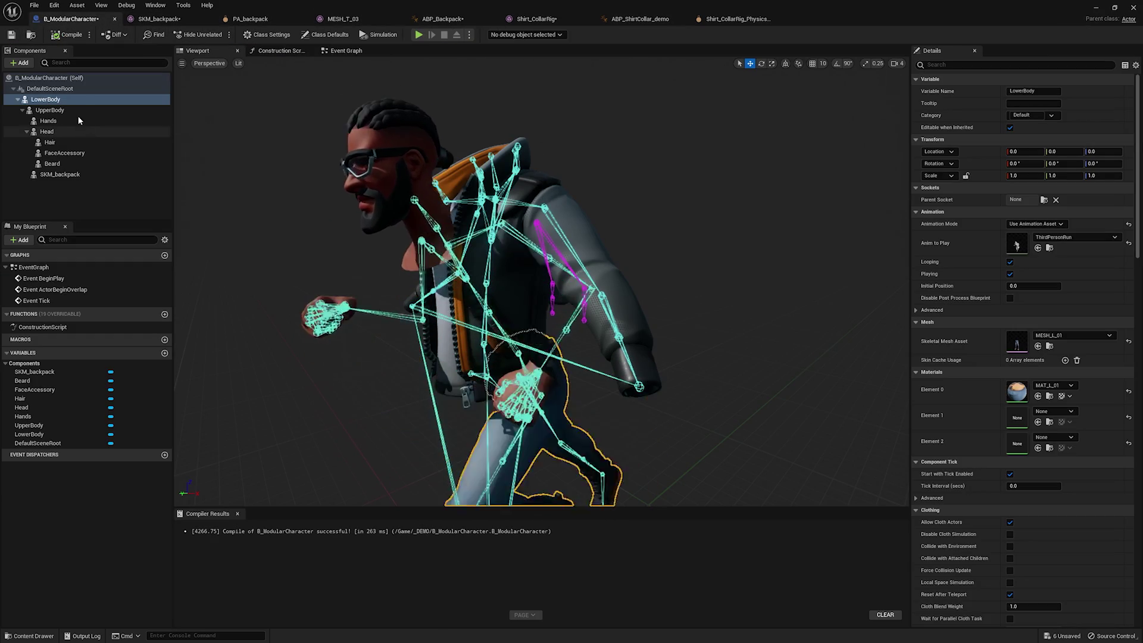
left_click(50, 110)
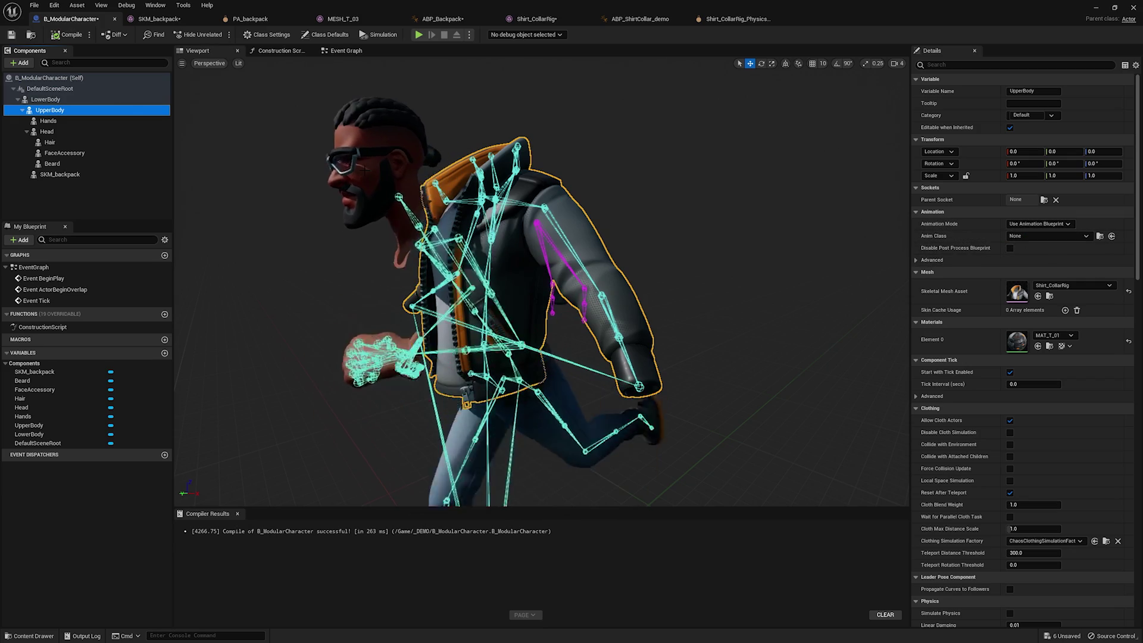
left_click(1056, 236)
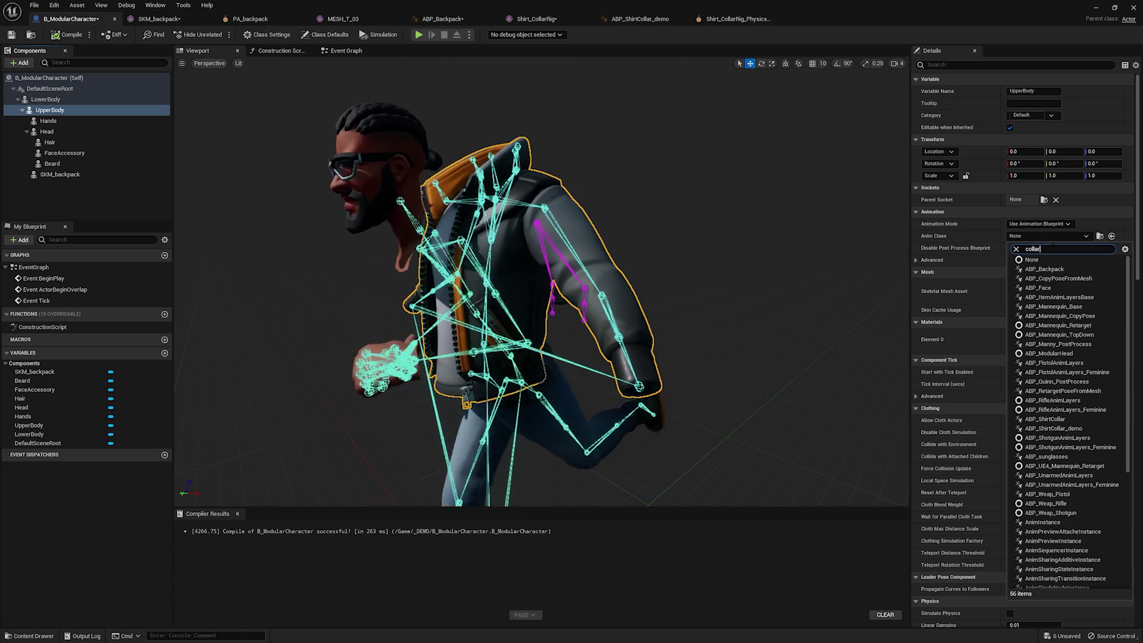
type("collar")
left_click(1054, 278)
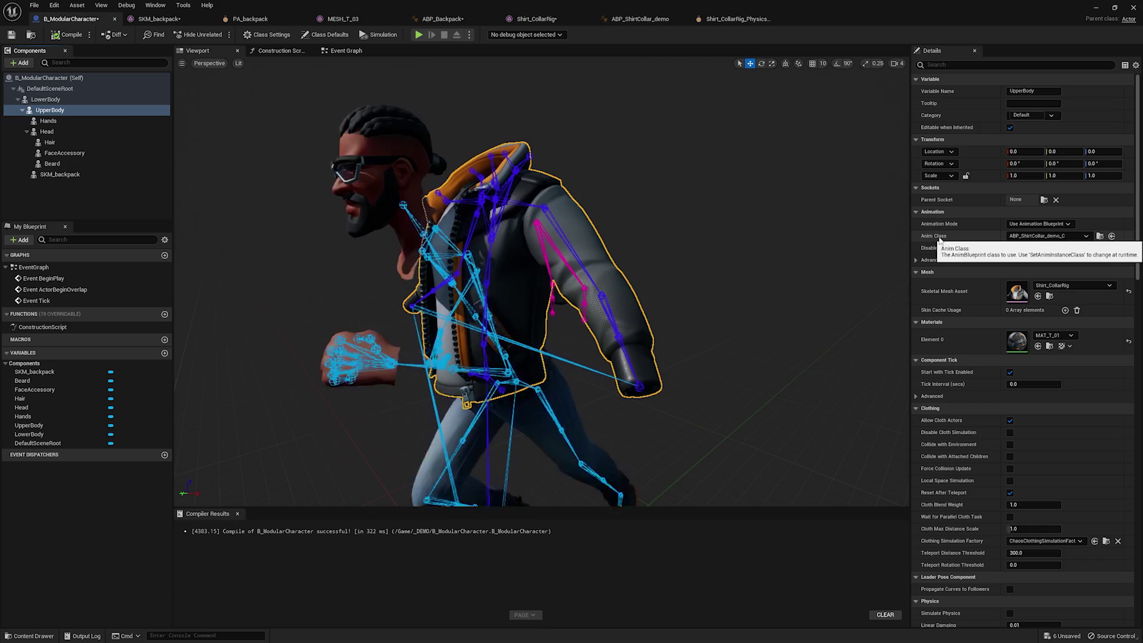
left_click_drag(645, 174, 470, 174)
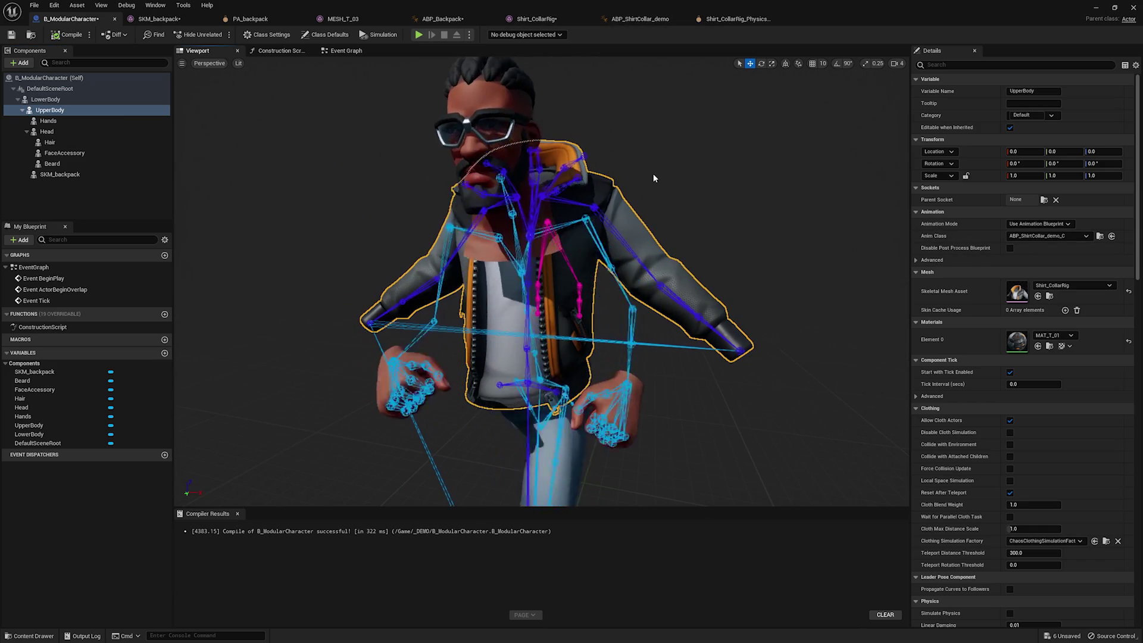
Review the Input Pose and RigidBody chain in the ABP_Backpack AnimGraph.
left_click(444, 19)
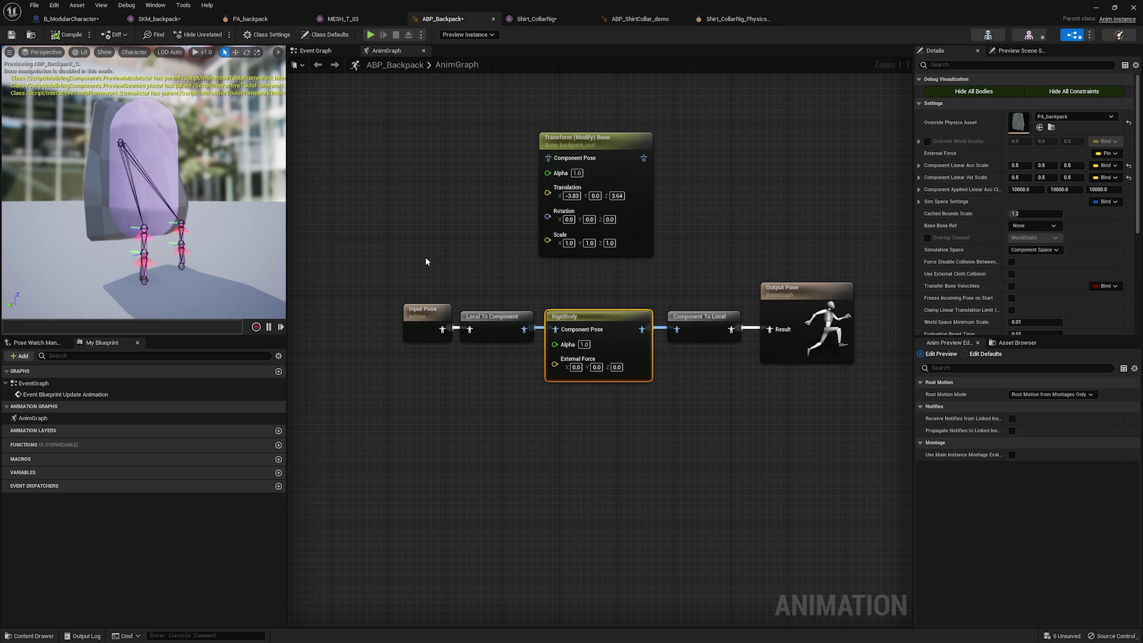
left_click(428, 381)
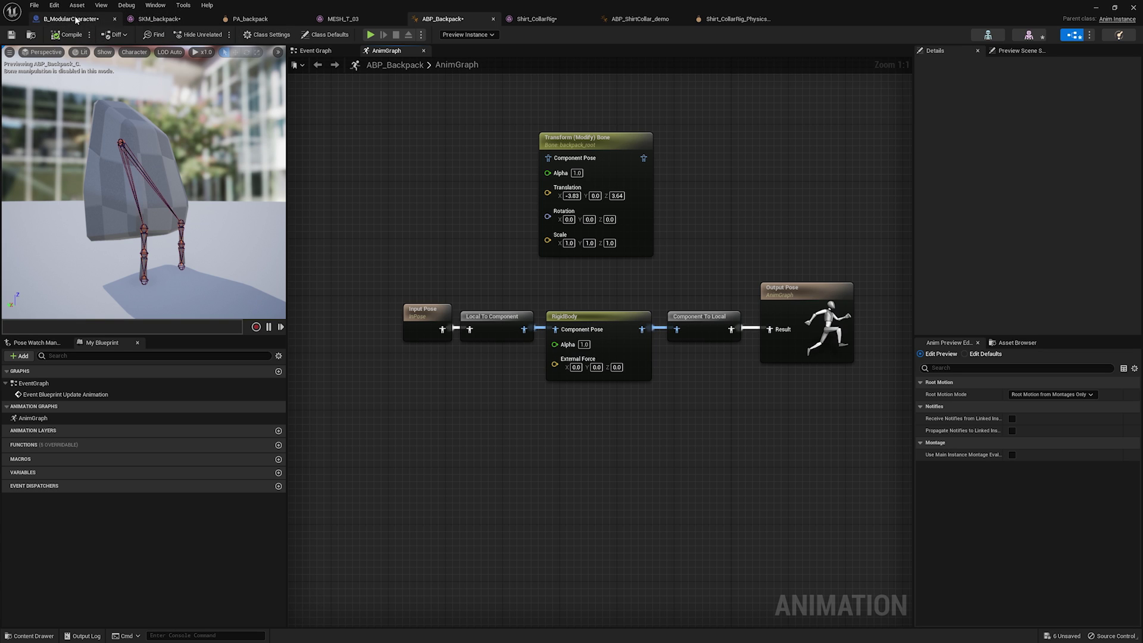
left_click_drag(439, 351, 435, 351)
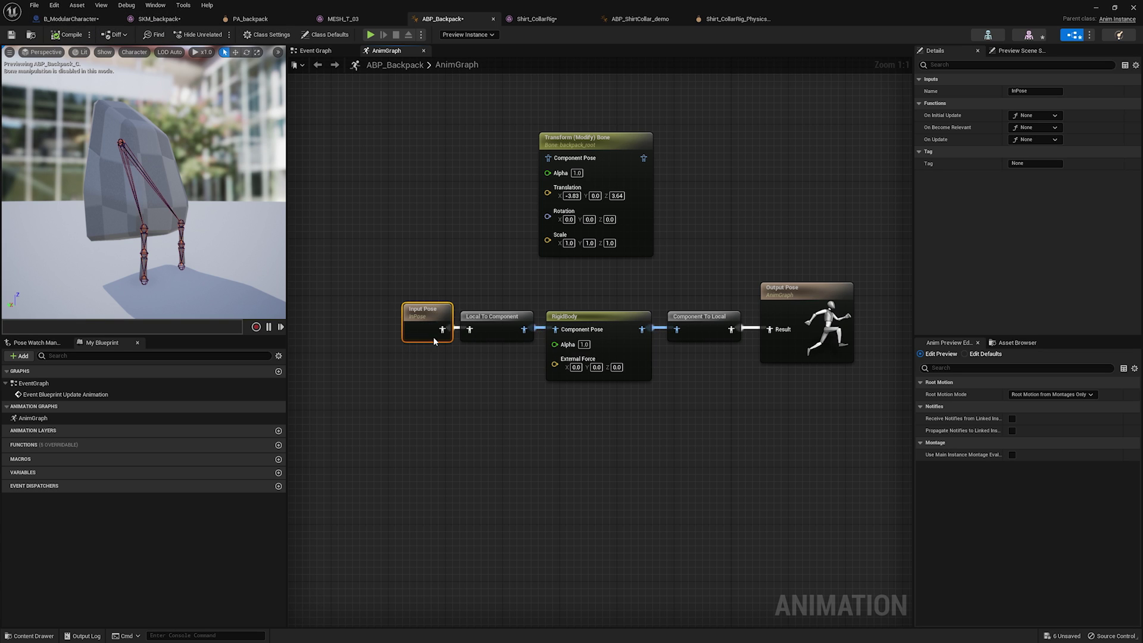
Check the leader pose connections in B_ModularCharacter's Construction Script, along with the SKM_backpack component and the Upper Body reference.
left_click(70, 18)
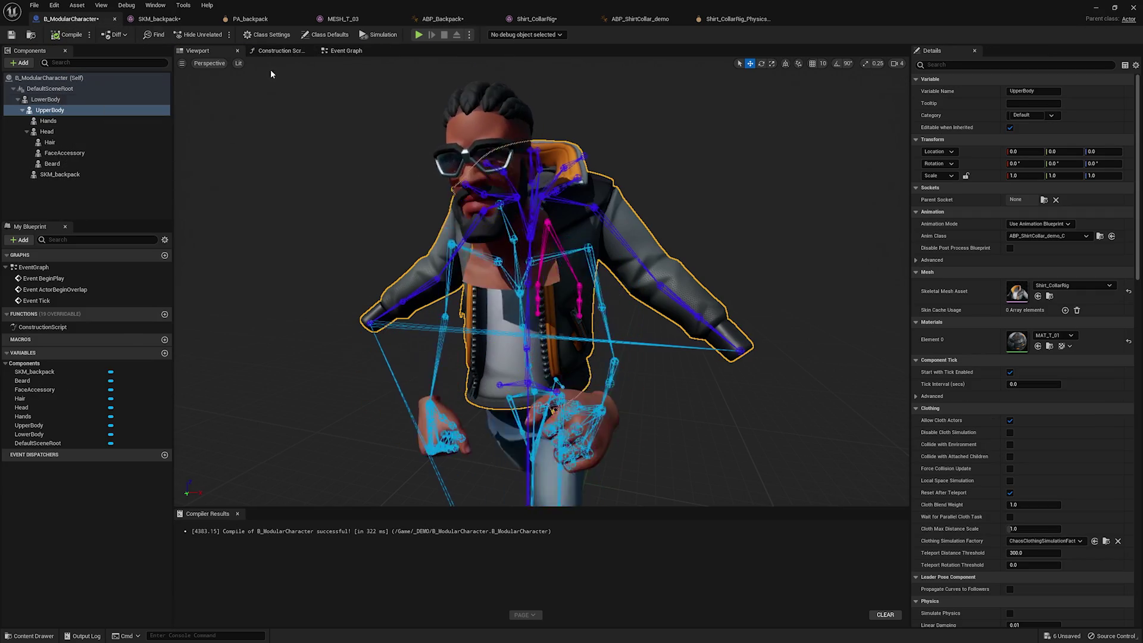
left_click(281, 52)
left_click_drag(244, 162, 589, 393)
left_click_drag(584, 470, 615, 462)
left_click(374, 282)
left_click(616, 462)
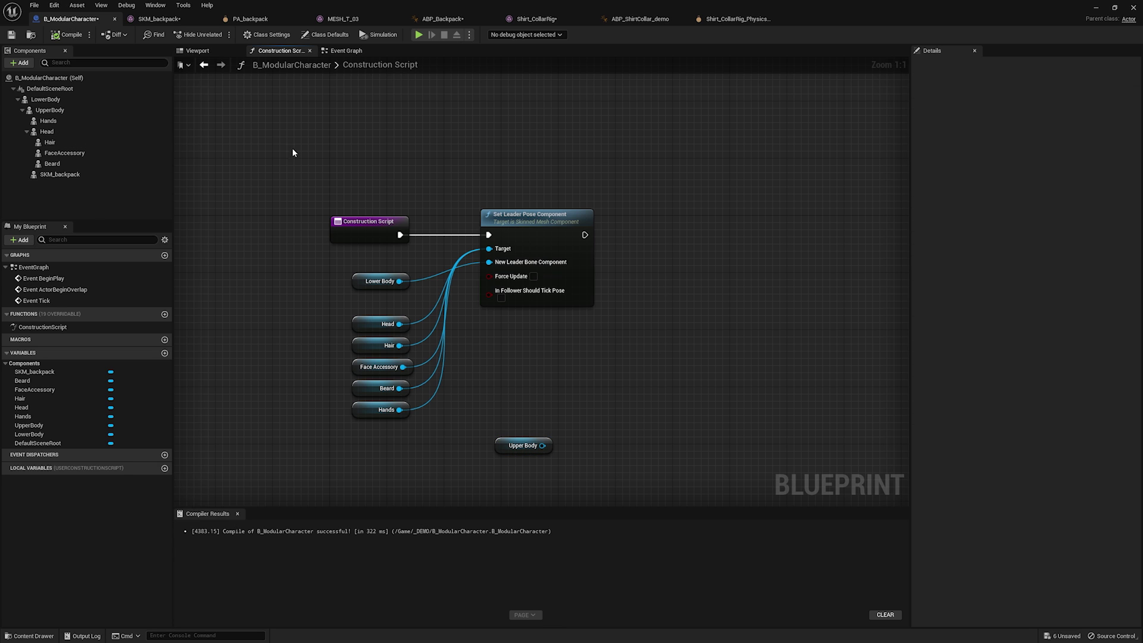
left_click(83, 176)
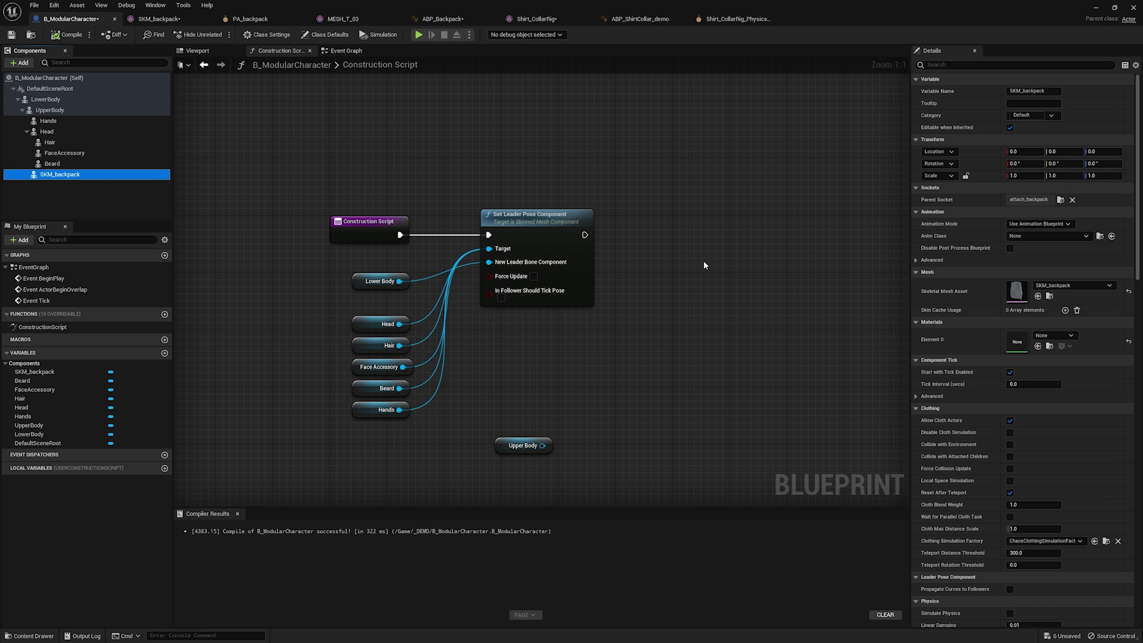
left_click(518, 445)
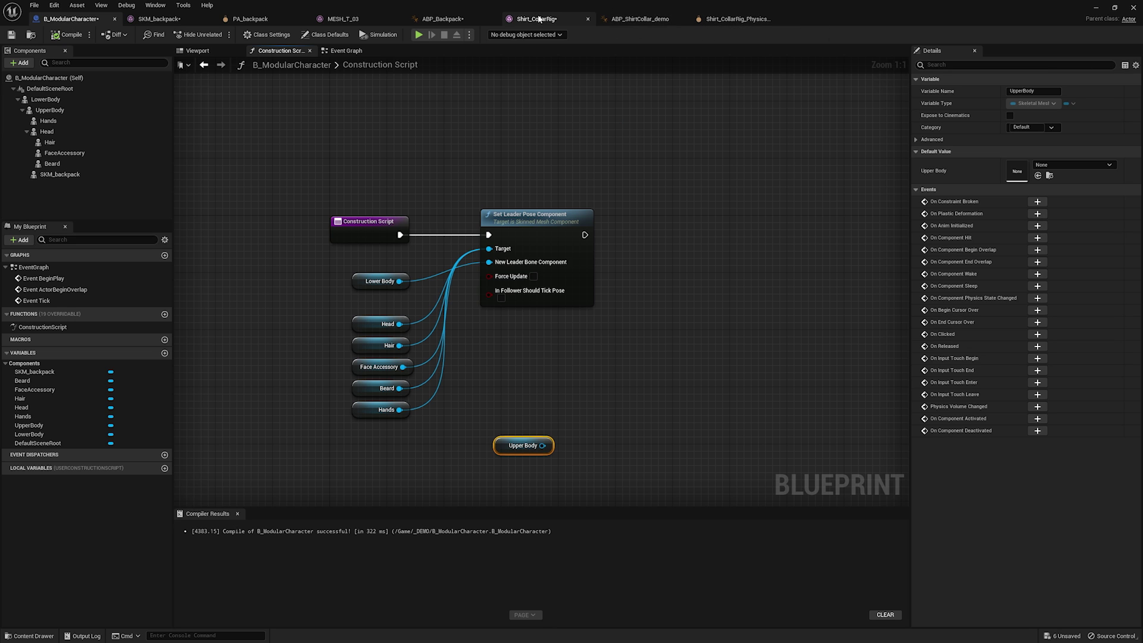
Add a Copy Pose From Mesh node to the ABP_ShirtCollar_demo AnimGraph and place it beside the Input Pose node.
left_click(635, 19)
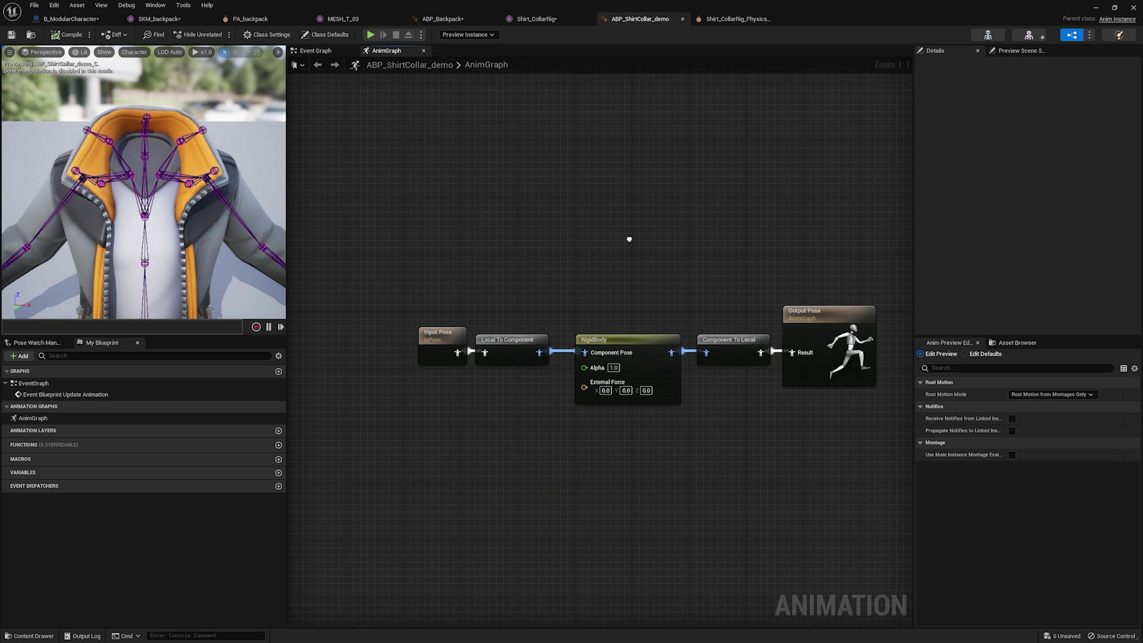
right_click(479, 195)
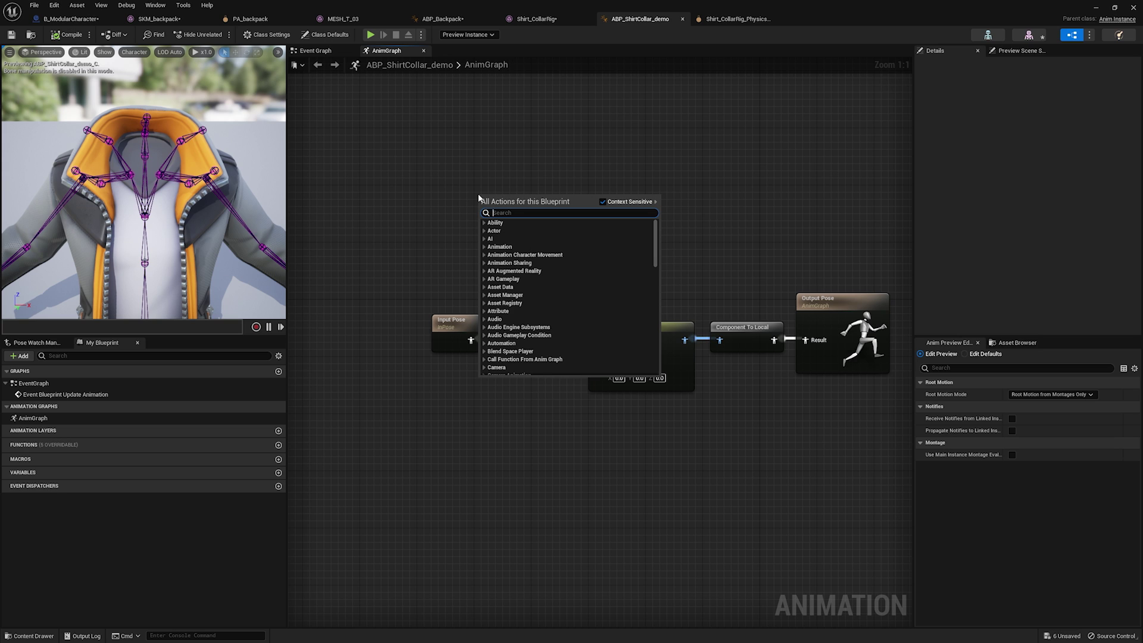
type("copy pose")
key("Return")
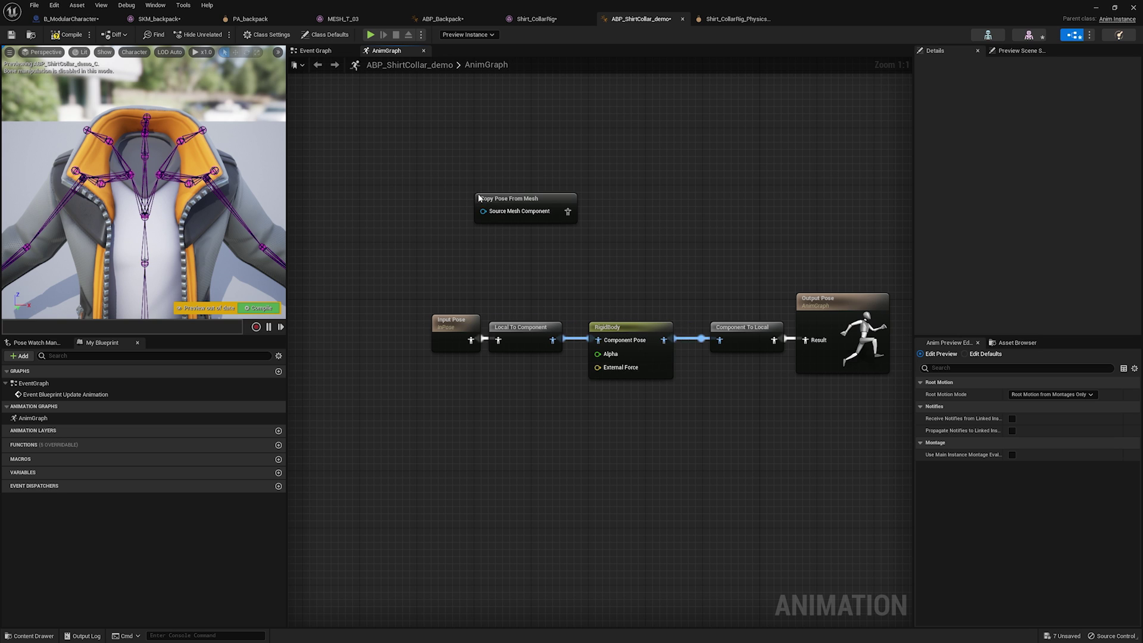
left_click_drag(511, 203, 420, 280)
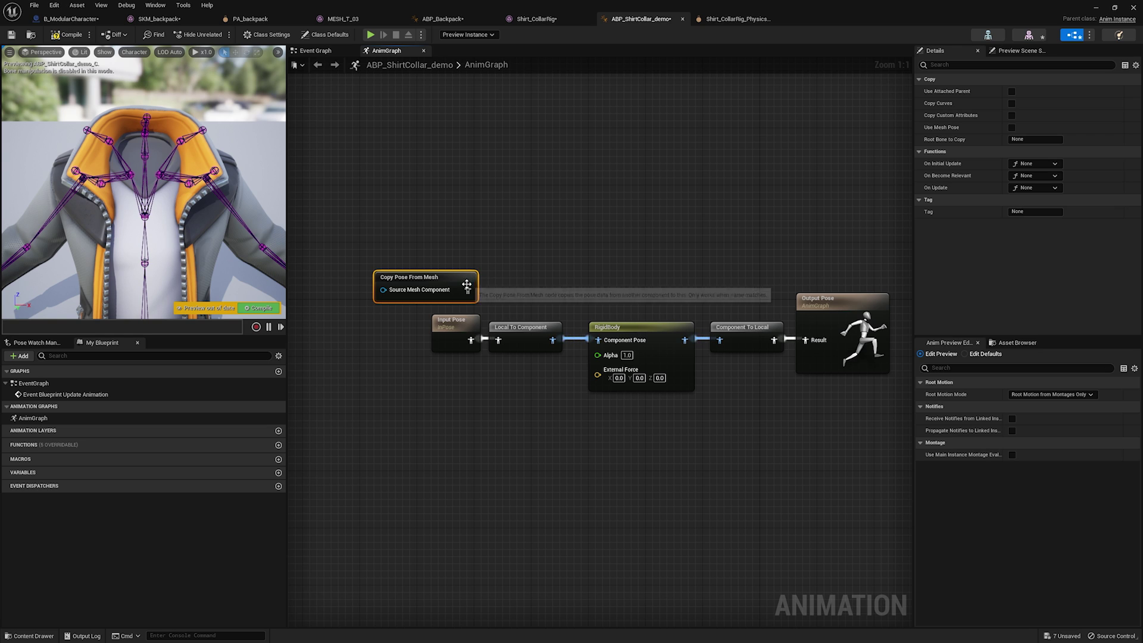
Replace Input Pose with Copy Pose From Mesh as the source for Local To Component, and compile the animation blueprint.
left_click(471, 340, "alt")
left_click_drag(453, 323, 460, 194)
left_click_drag(468, 290, 499, 340)
left_click_drag(416, 277, 416, 334)
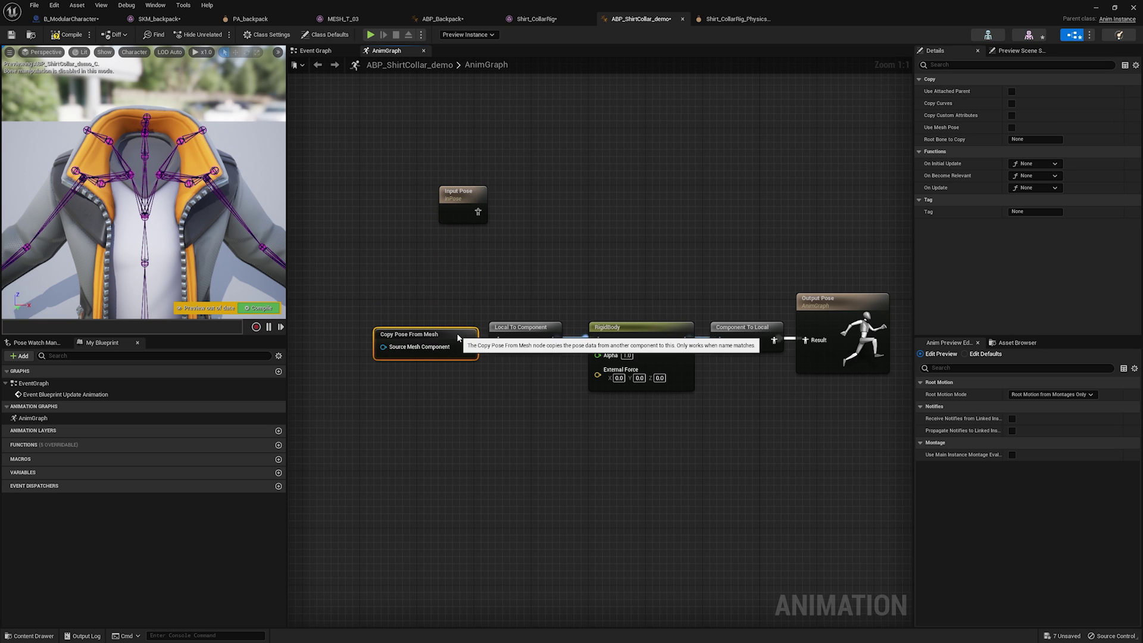
left_click(65, 36)
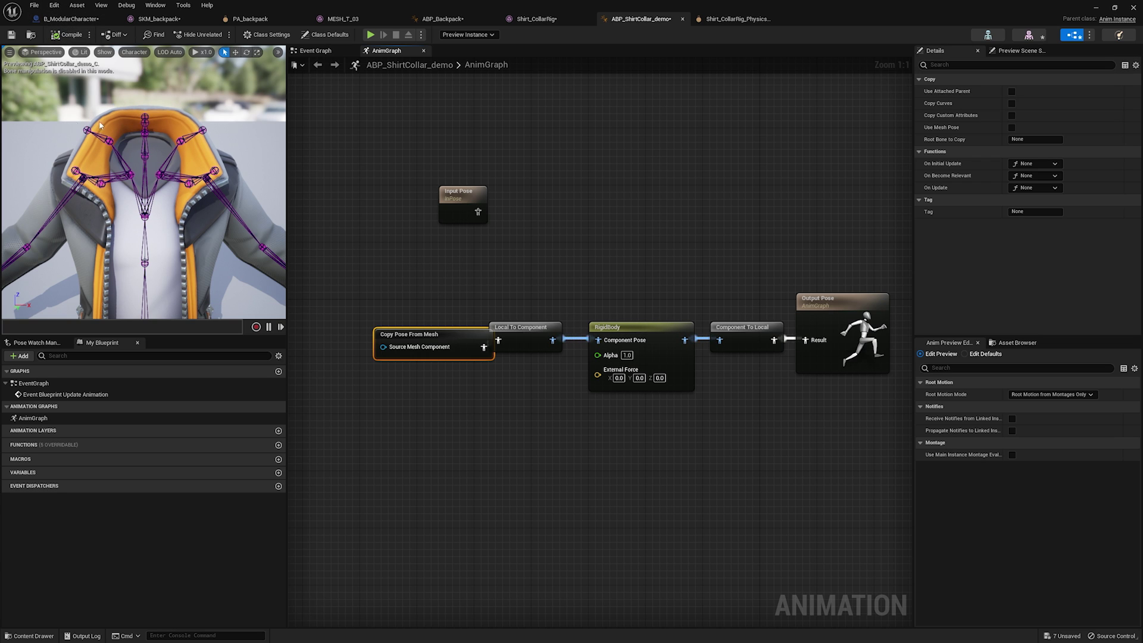
left_click_drag(484, 346, 444, 327)
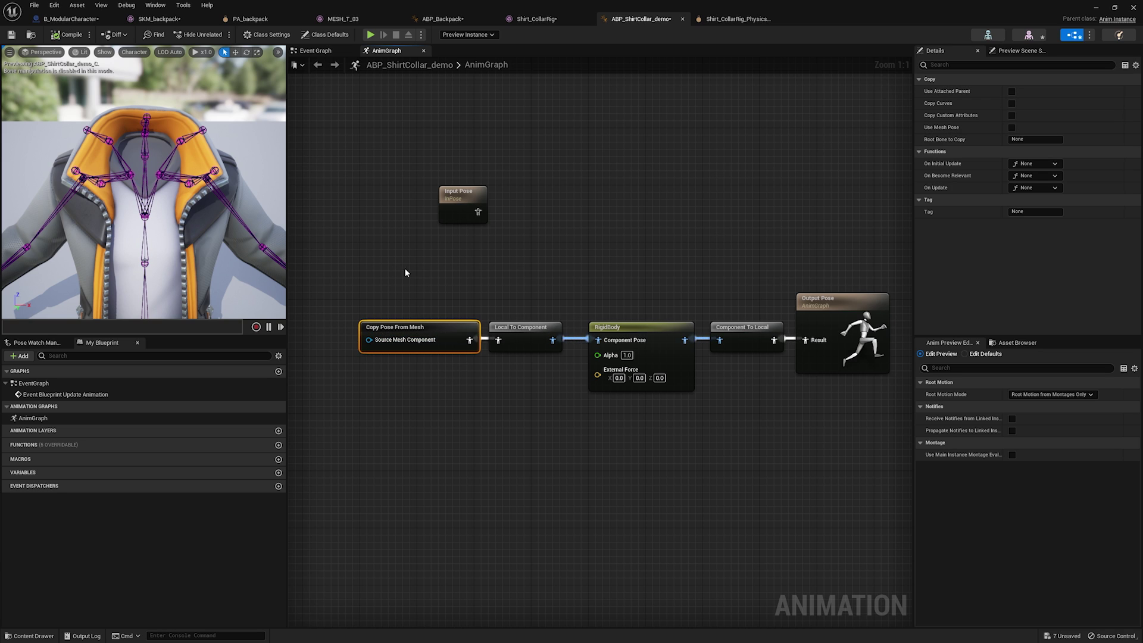
right_click_drag(395, 267, 437, 260)
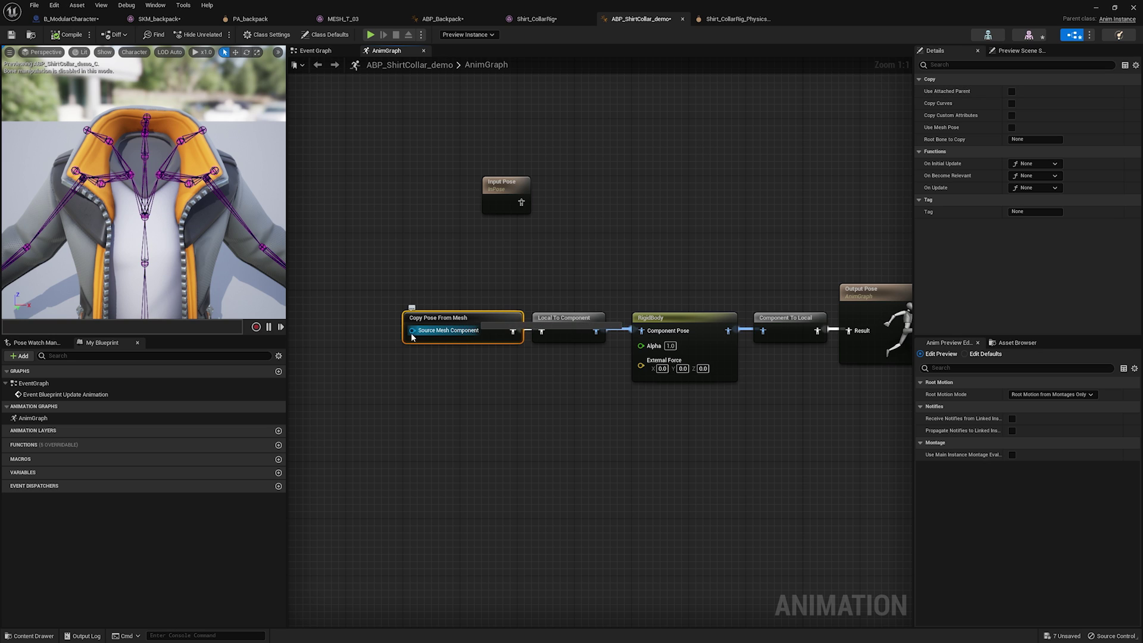
left_click_drag(412, 331, 394, 275)
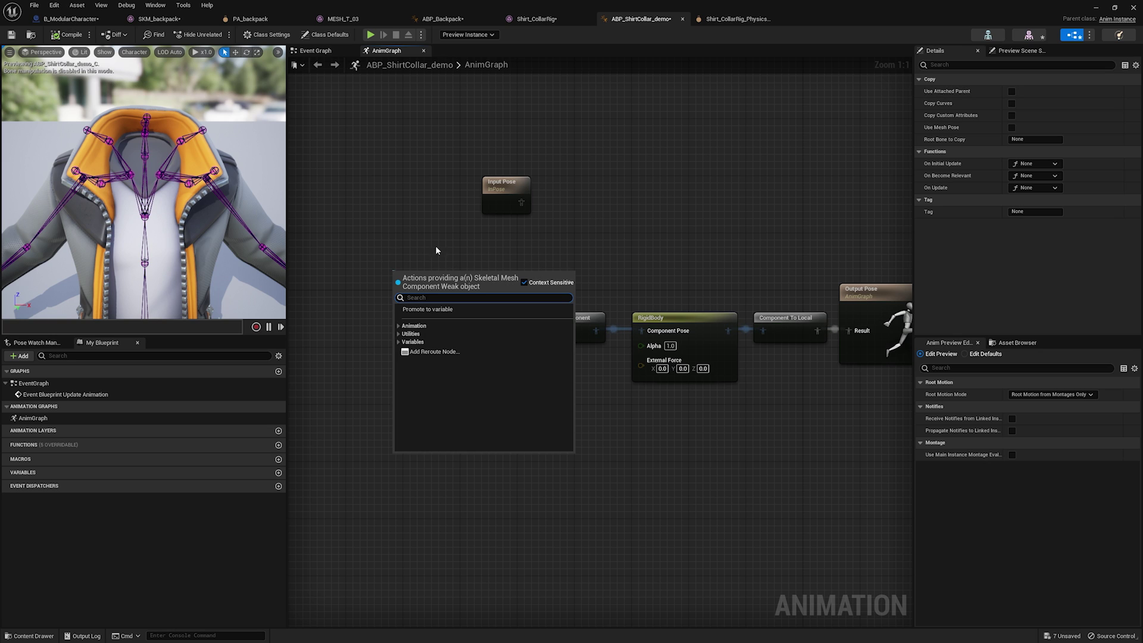
left_click(397, 236)
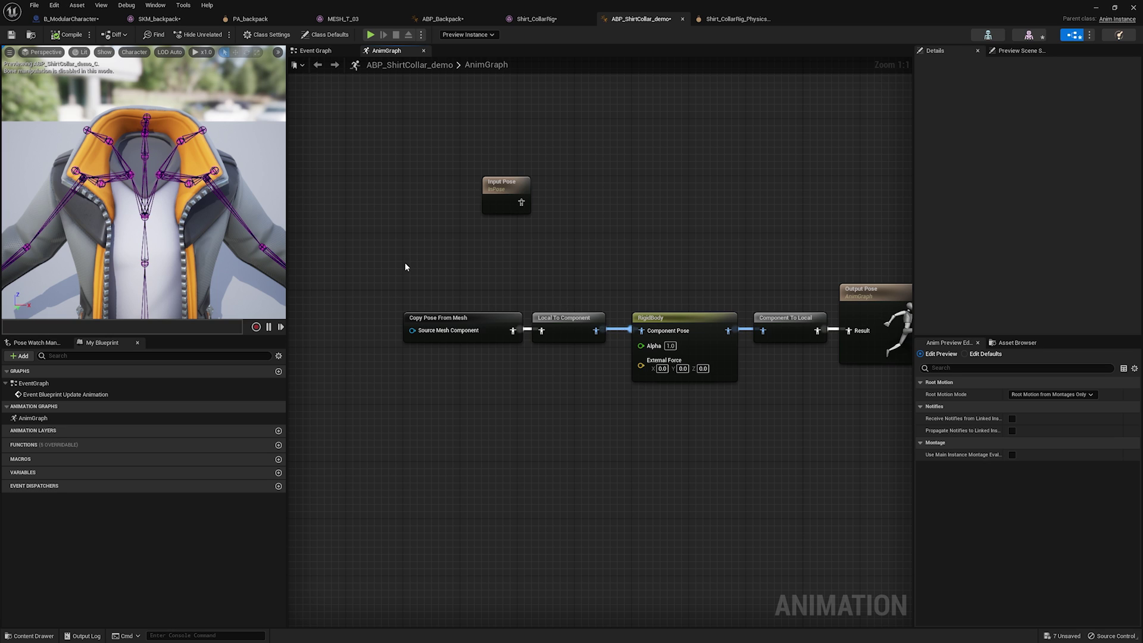
Enable Use Attached Parent on the Copy Pose From Mesh node, and check the UpperBody component's place in B_ModularCharacter's hierarchy.
left_click_drag(432, 280, 464, 363)
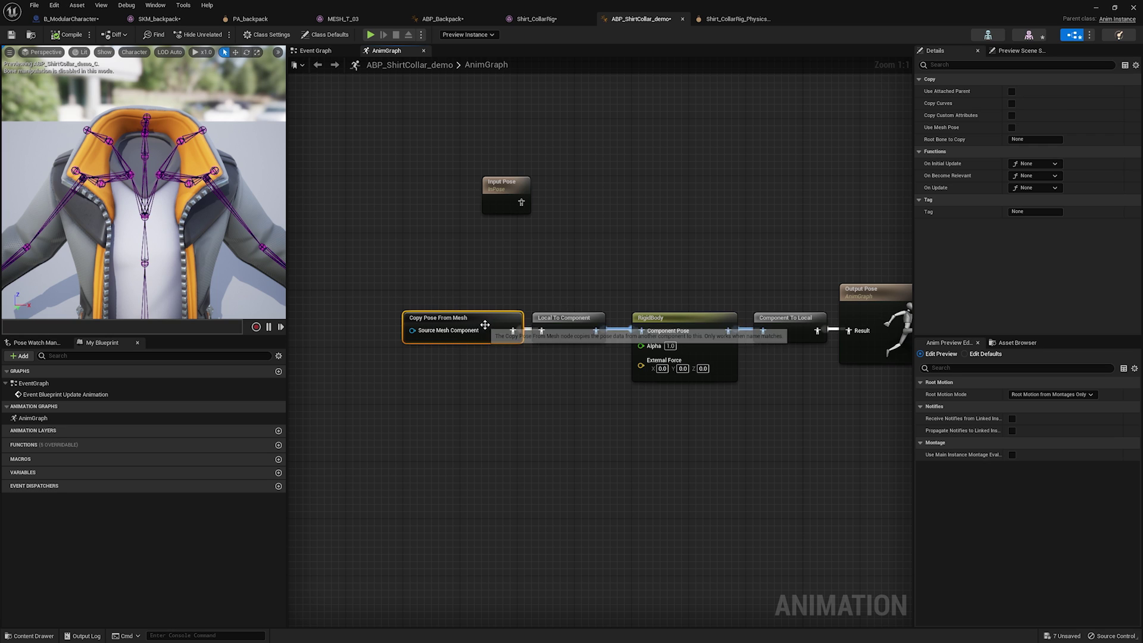
left_click(1012, 92)
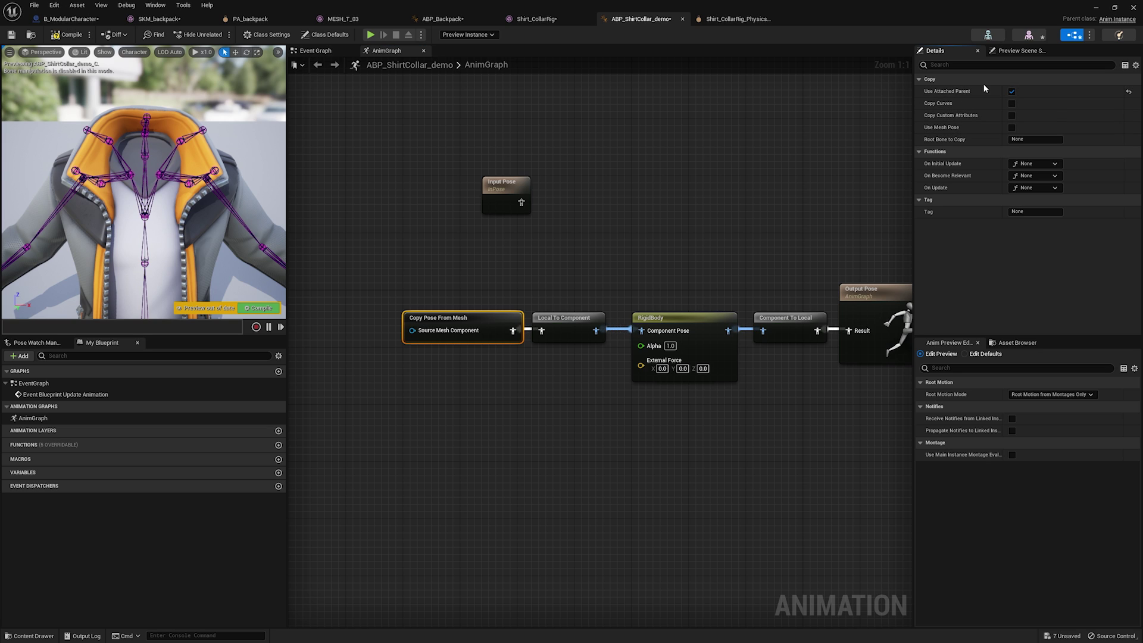
left_click(68, 18)
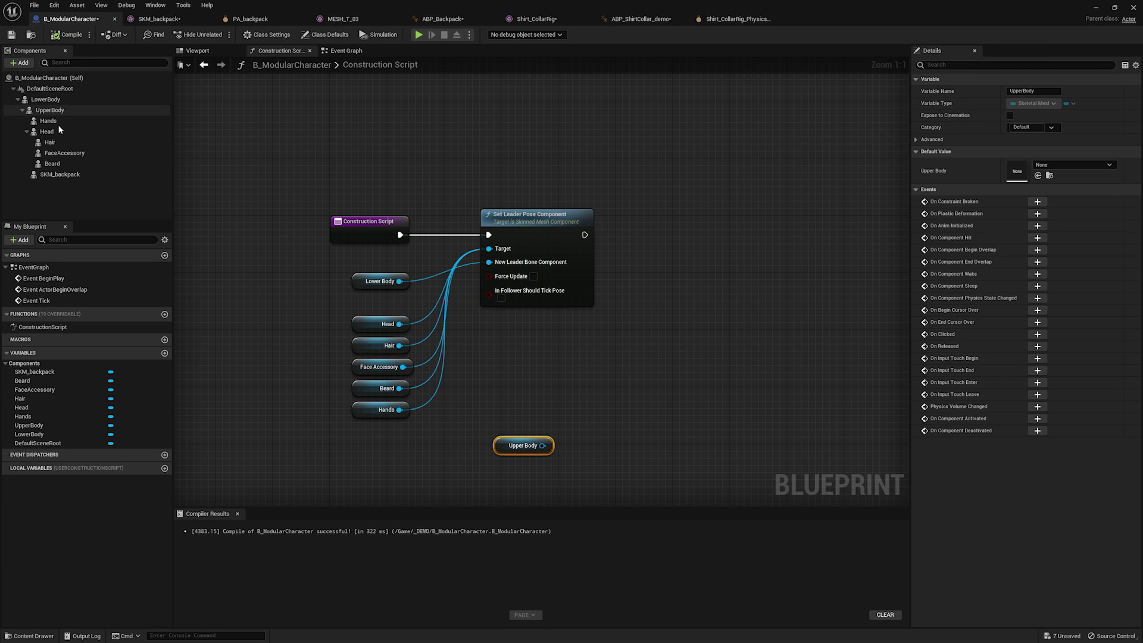
left_click(58, 111)
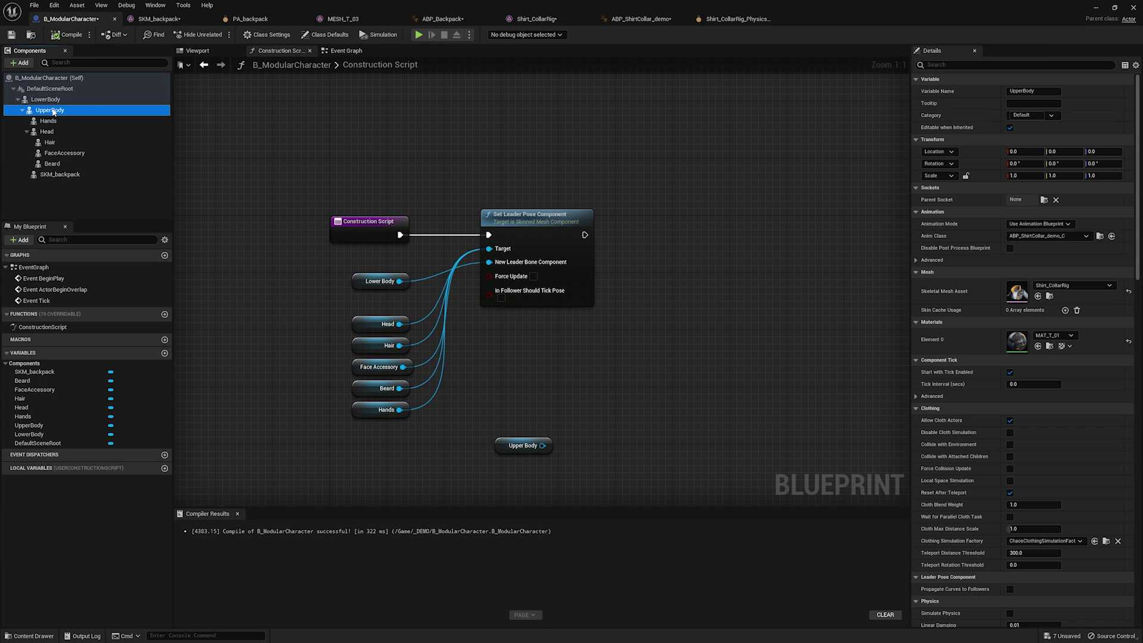
Enable Copy Curves and Copy Custom Attributes on ABP_ShirtCollar_demo's Copy Pose From Mesh node, and compile and save the blueprint.
left_click(54, 100)
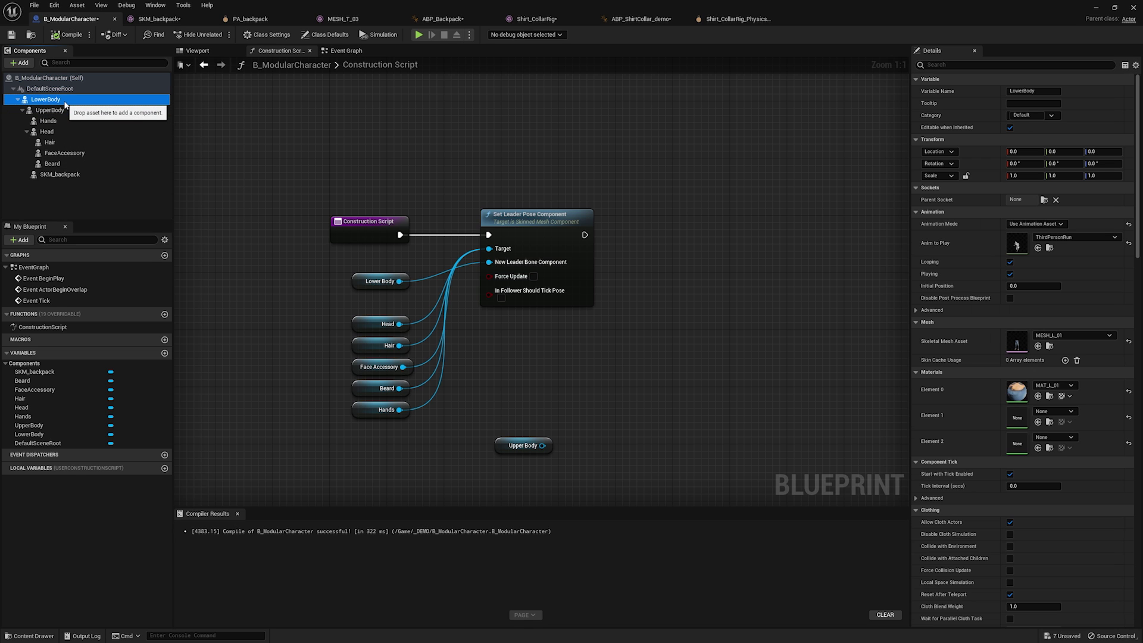
left_click(625, 20)
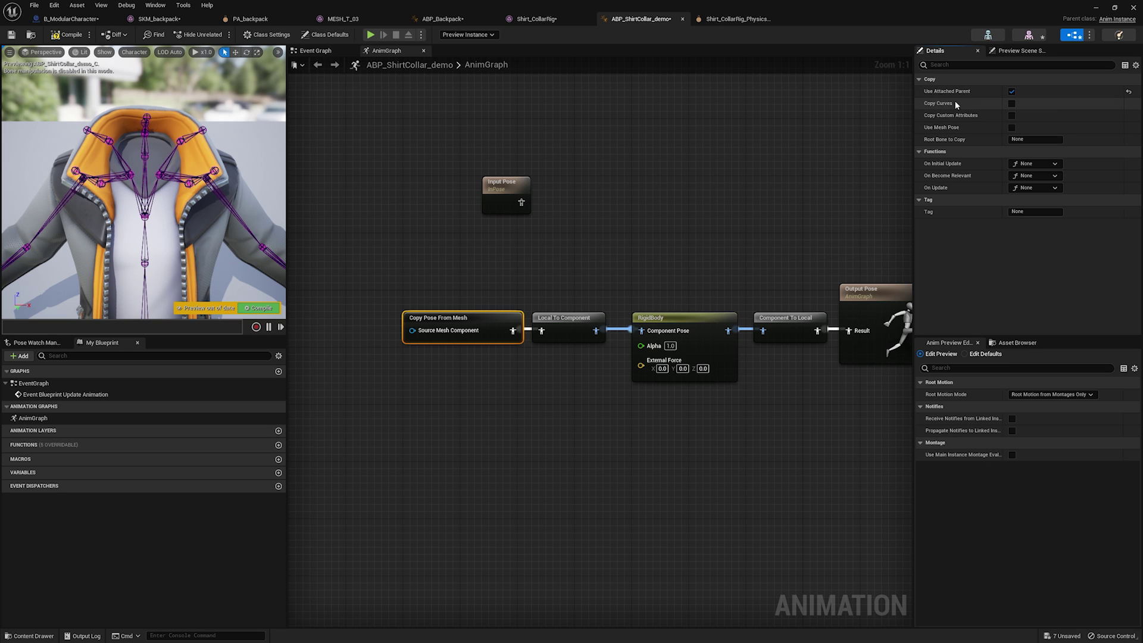
left_click(1012, 104)
left_click(1013, 115)
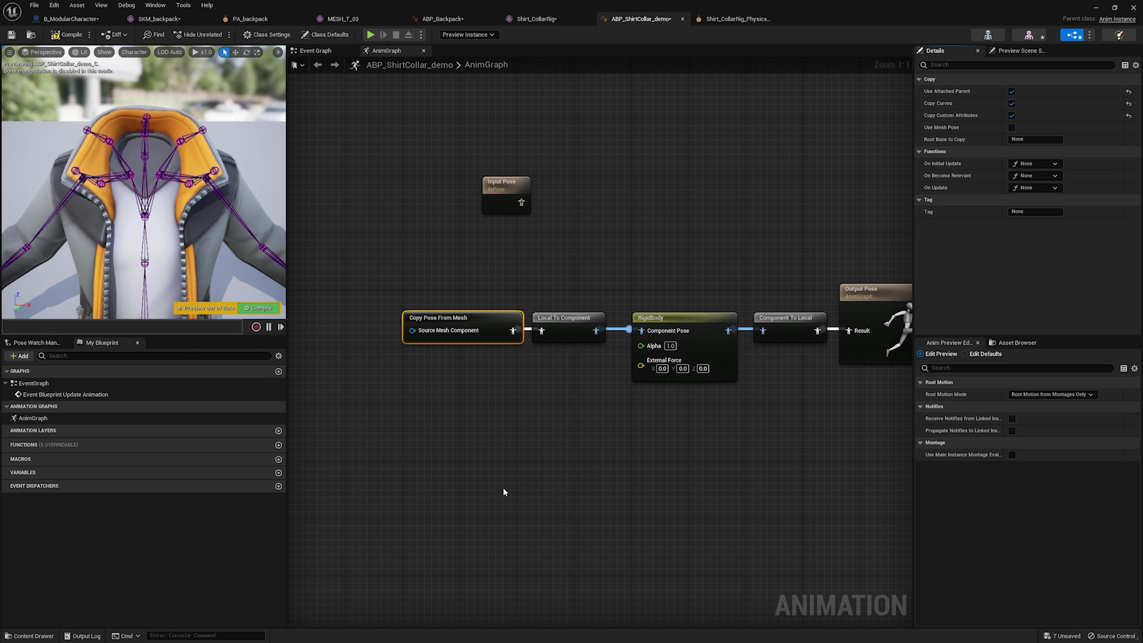
left_click(67, 35)
left_click(12, 36)
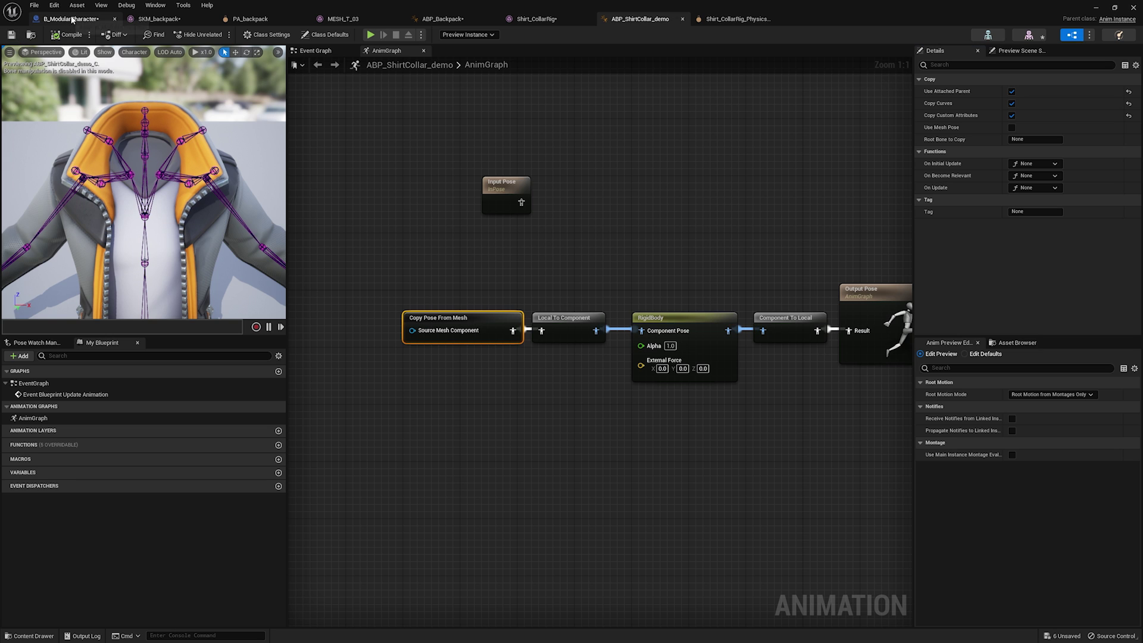
Show B_ModularCharacter's front in its viewport and hide the bone display with the console command showflag.bones 0.
left_click(70, 19)
left_click(197, 50)
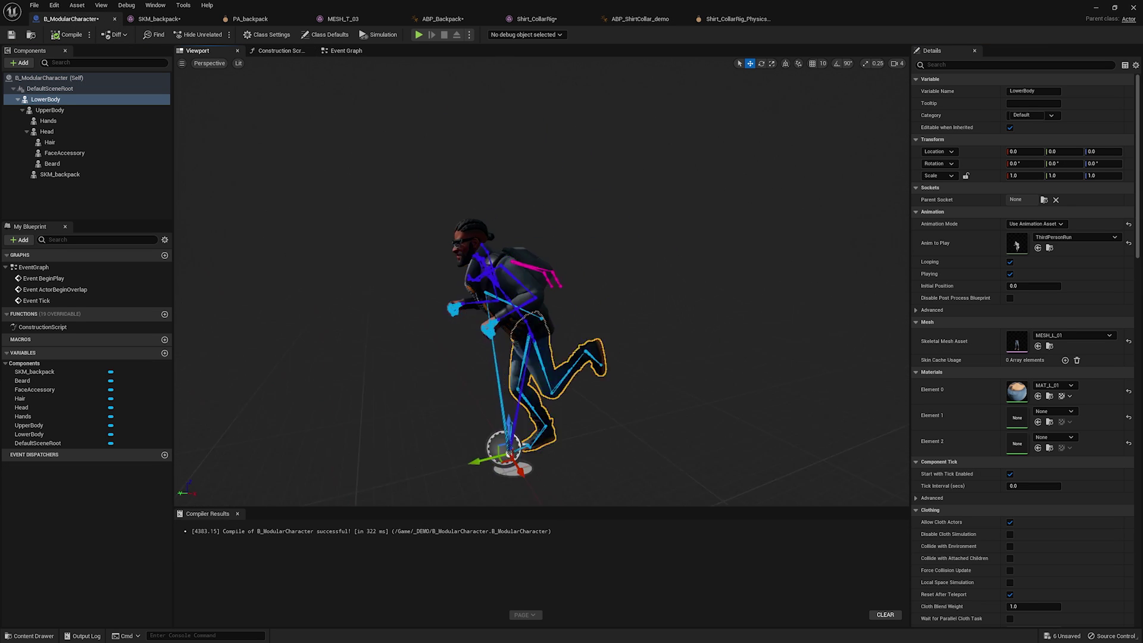
left_click_drag(600, 252, 600, 252)
scroll(600, 253, "up", 2)
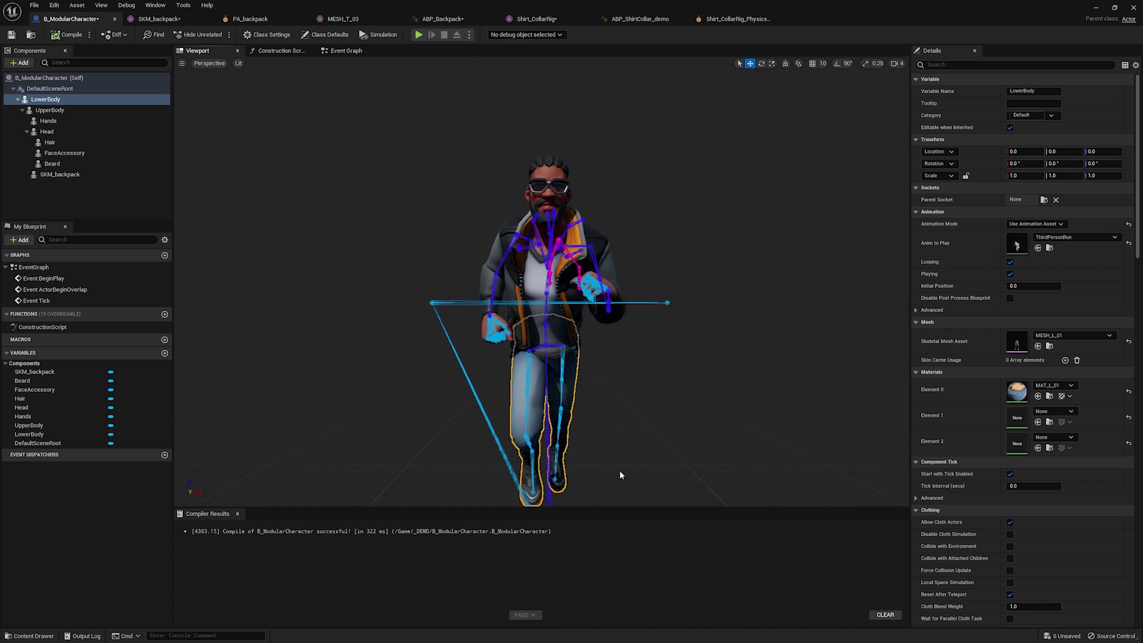
left_click(211, 634)
type("showflag.bones 1")
key("BackSpace")
type("0")
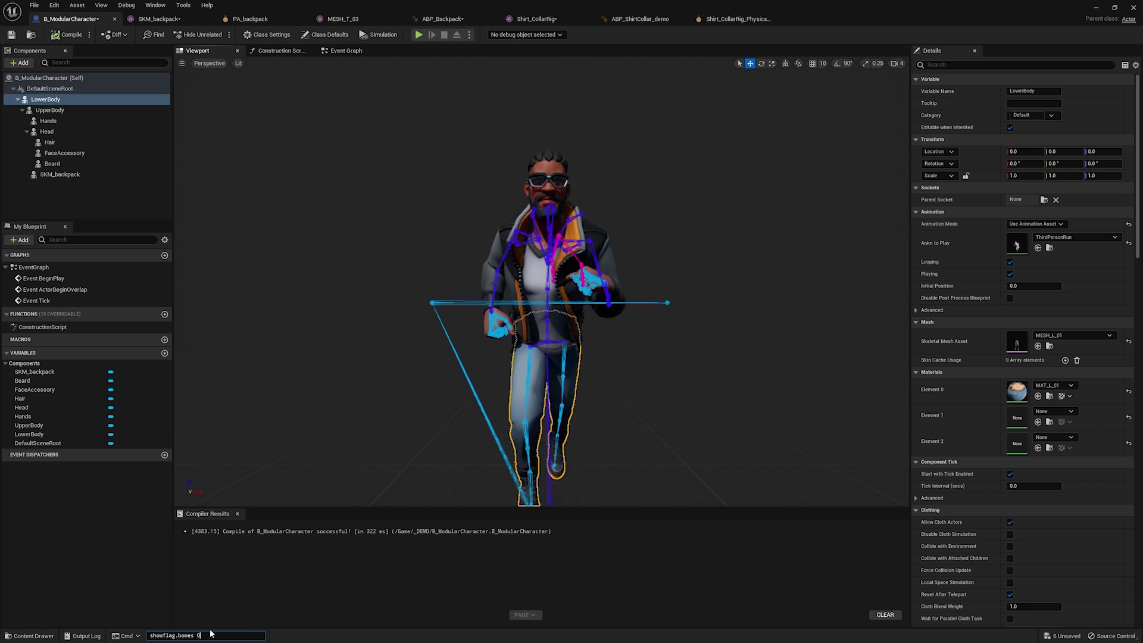
key("Return")
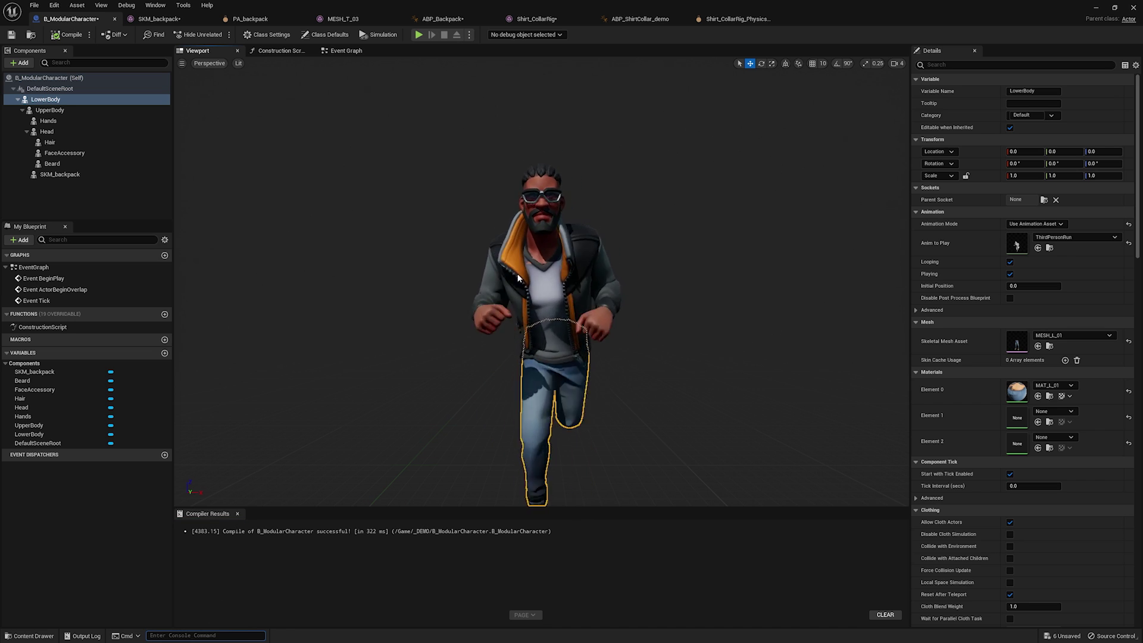
Clear the component selection and examine the character's jacket and collar from several angles in the viewport.
left_click(88, 103, "ctrl")
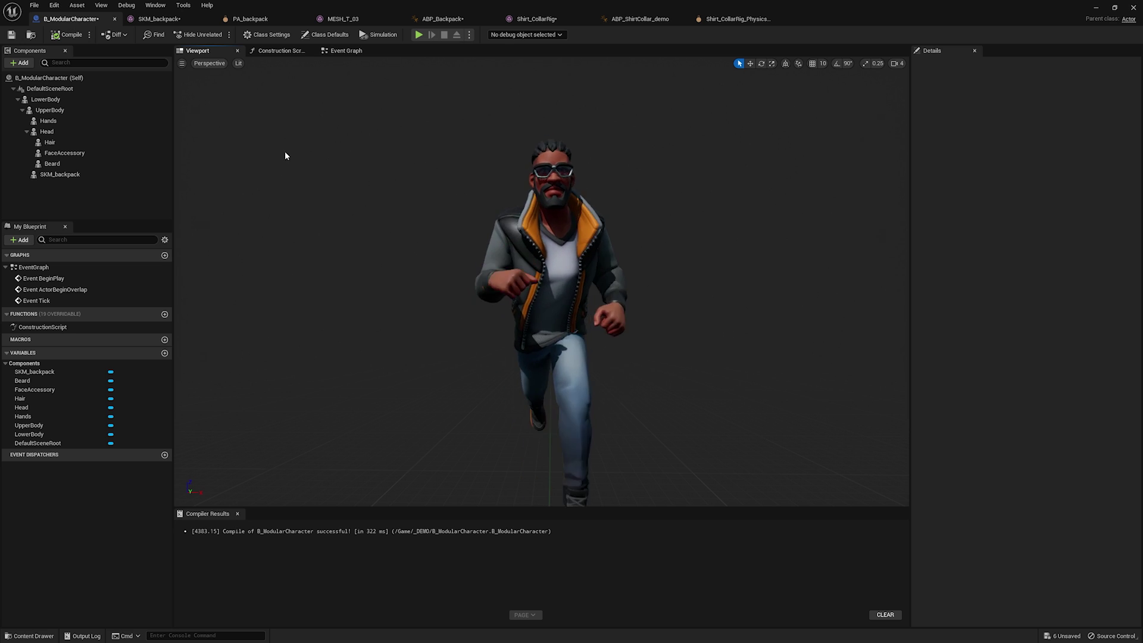
left_click_drag(668, 335, 636, 258)
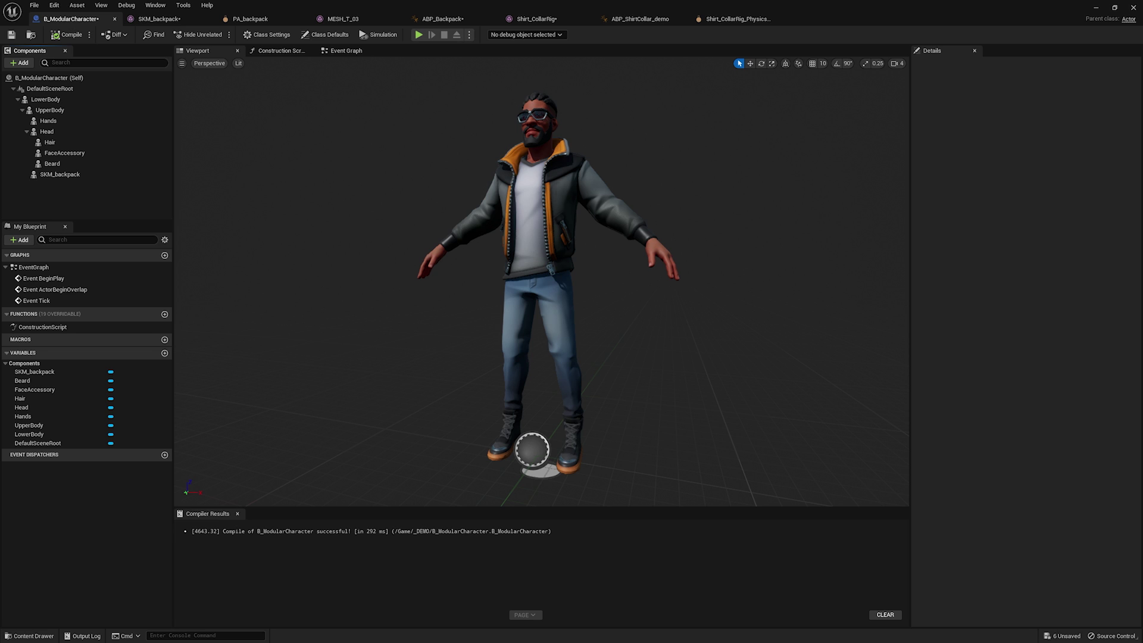
scroll(515, 151, "up", 3)
scroll(601, 193, "down", 2)
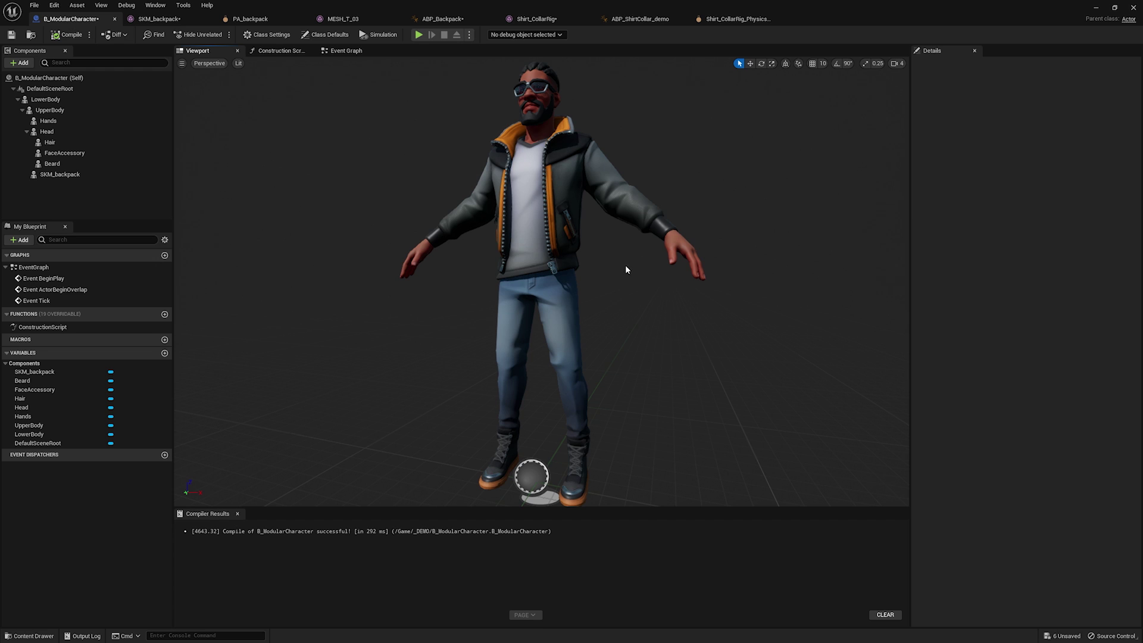
left_click_drag(622, 292, 575, 269)
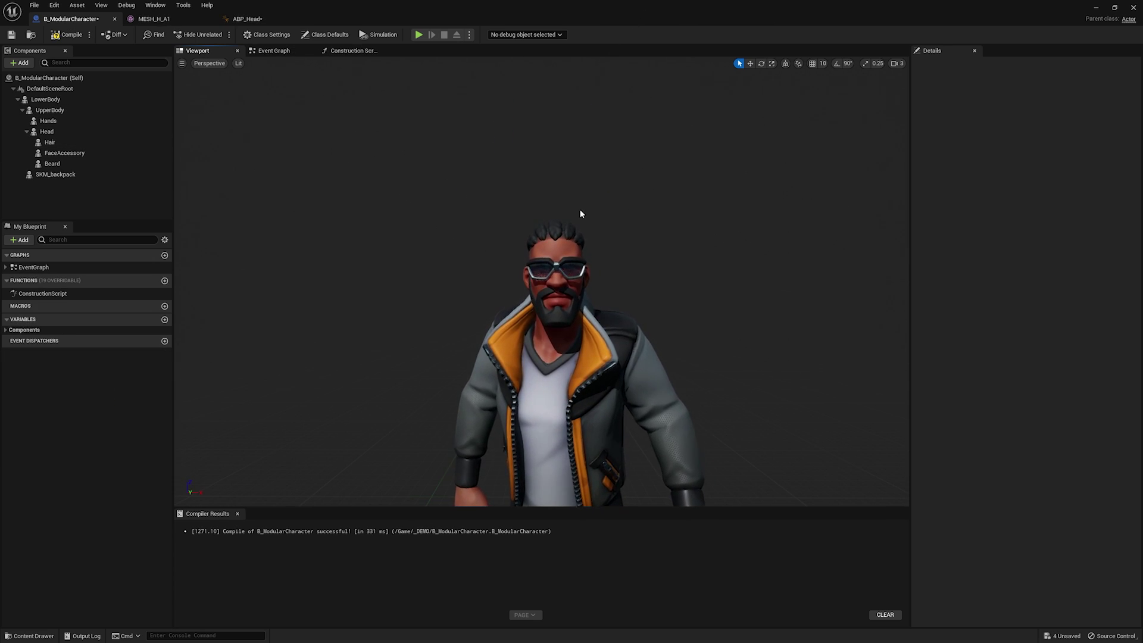
Open the Head component's skeletal mesh MESH_H_A1 and preview its Joy morph target on the face.
left_click(59, 131)
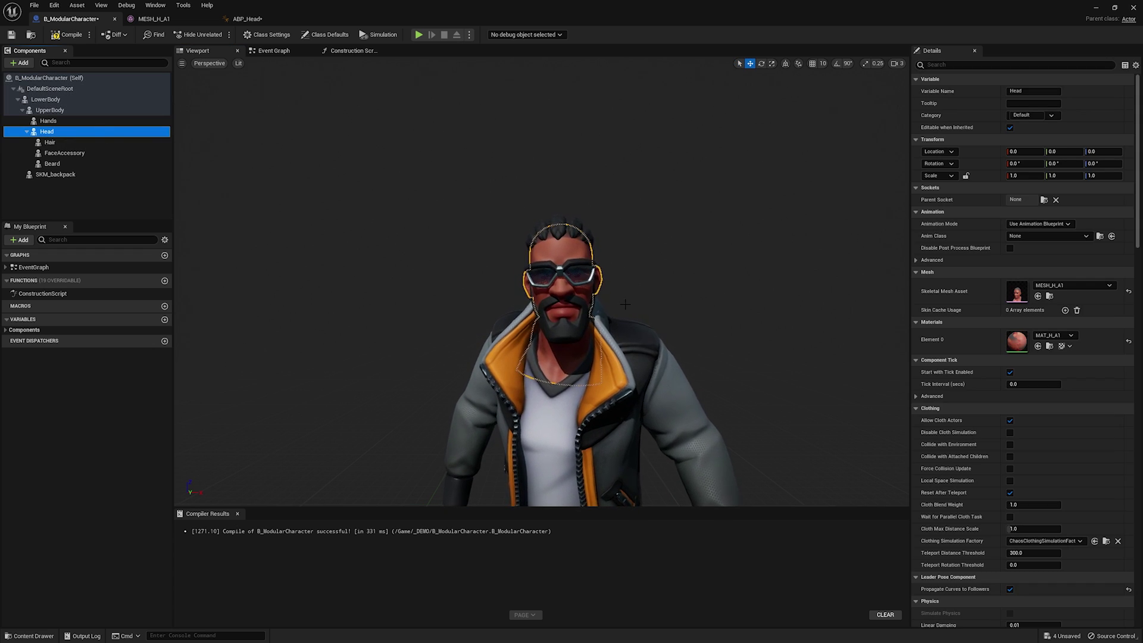
double_click(1009, 296)
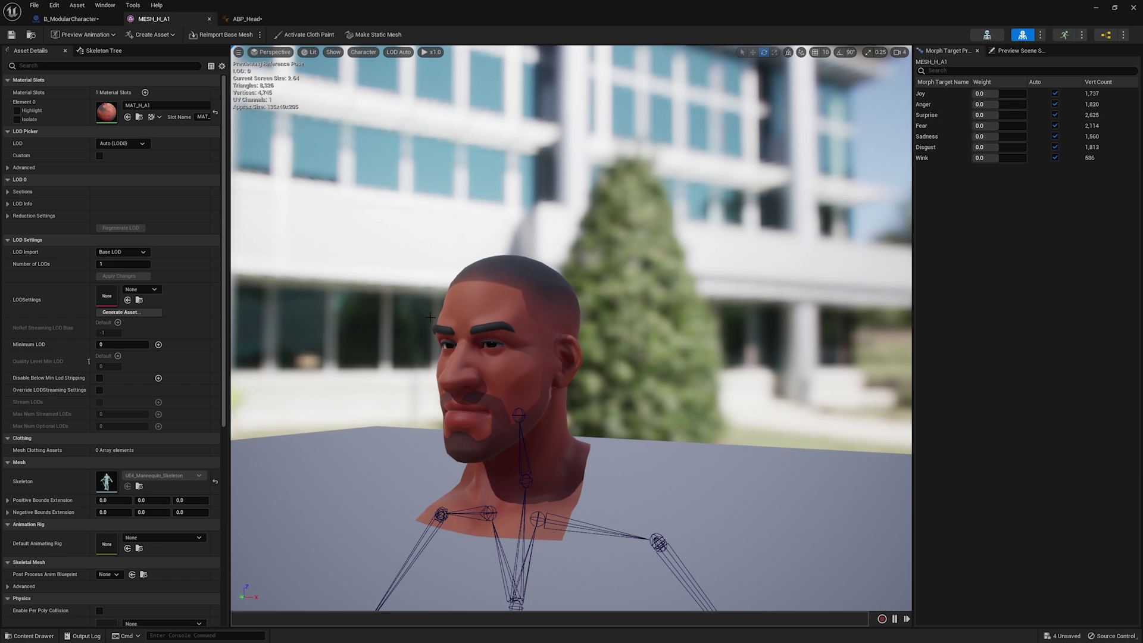
left_click_drag(1000, 94, 1026, 93)
left_click(1055, 94)
left_click_drag(705, 372, 663, 381)
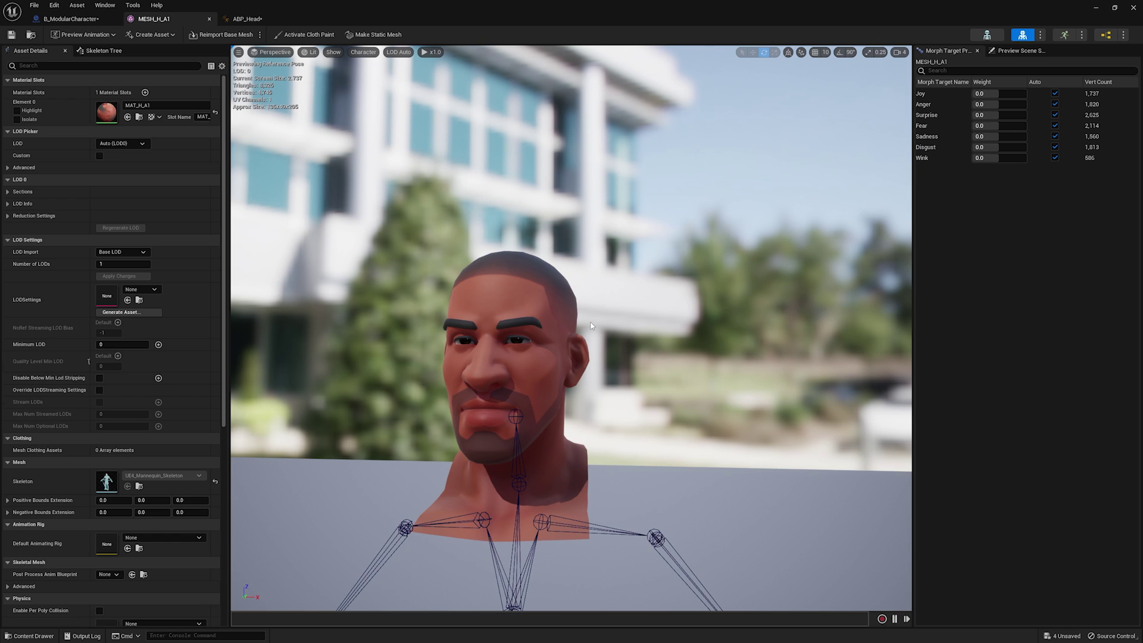
left_click_drag(611, 334, 616, 335)
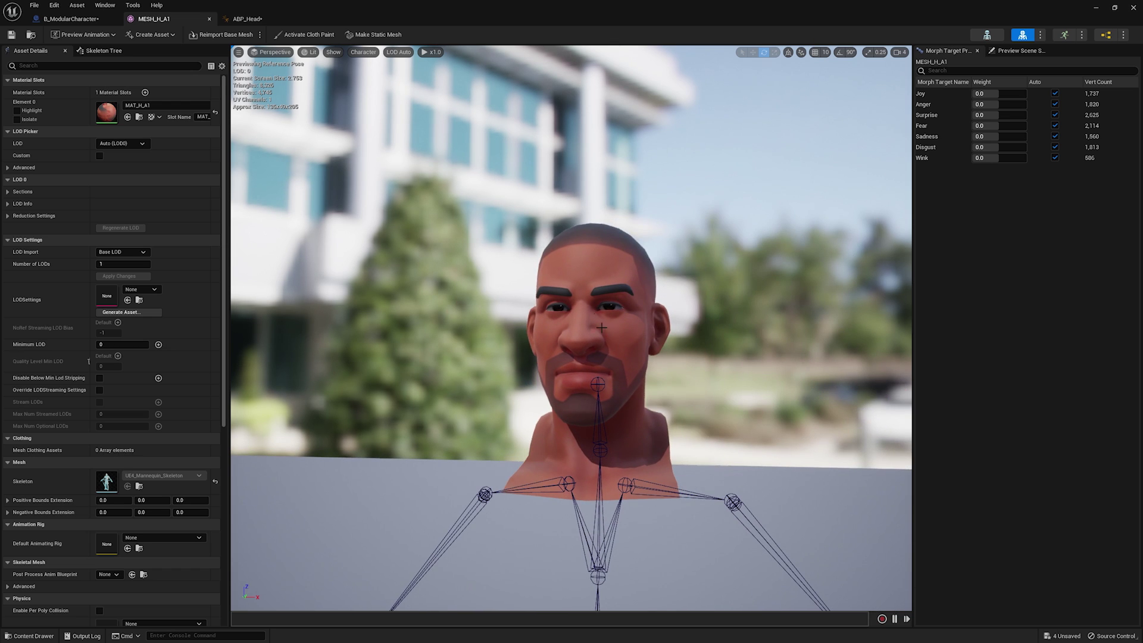
Add a Copy Pose From Mesh node to ABP_Head's AnimGraph, connect it to Output Pose and straighten the connection.
left_click(247, 18)
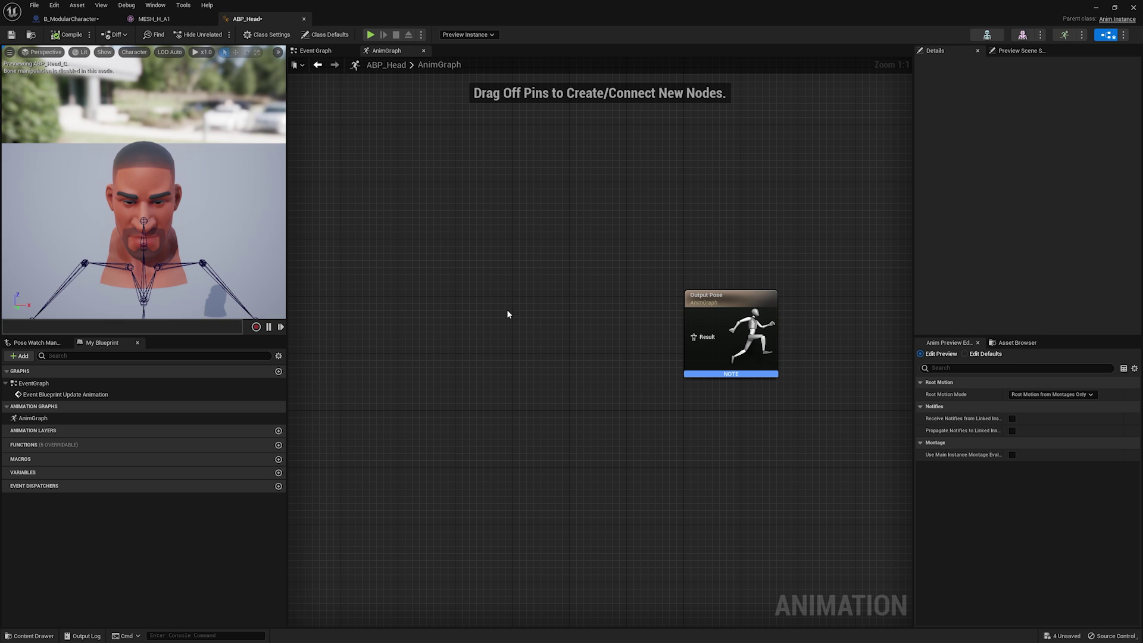
right_click(497, 343)
type("copy po")
key("Return")
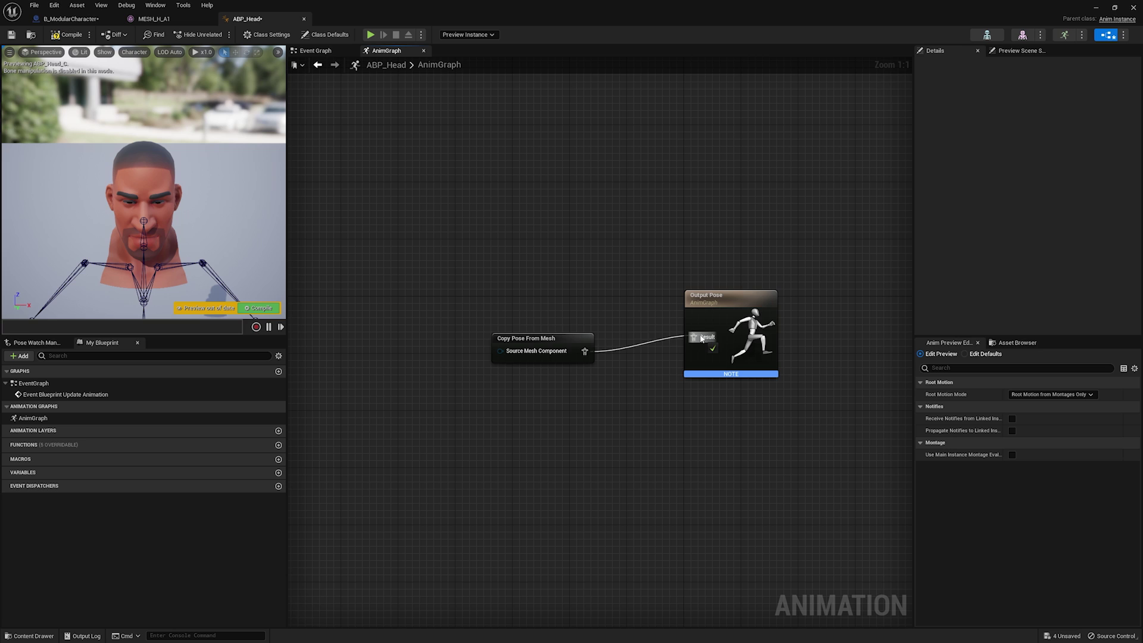
left_click_drag(488, 329, 566, 376)
left_click_drag(740, 393, 515, 237)
key("q")
Enable Use Attached Parent on ABP_Head's Copy Pose From Mesh node and compile the animation blueprint.
left_click(538, 339)
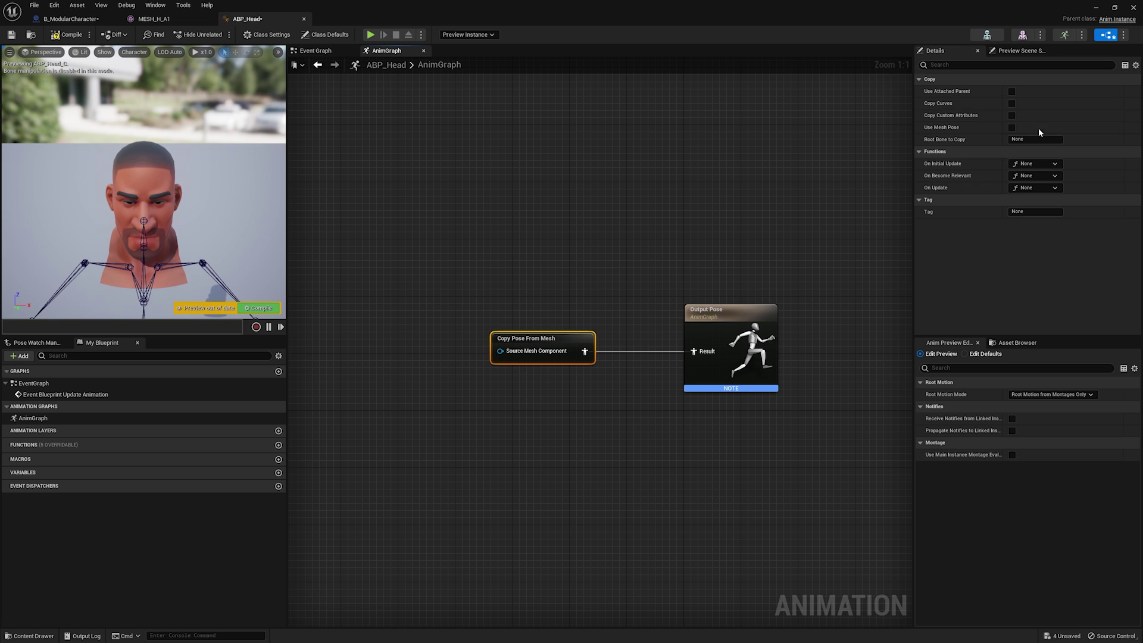
left_click(1011, 92)
left_click(66, 34)
Assign ABP_Head as the Anim Class of B_ModularCharacter's Head component and compile the blueprint.
left_click(70, 19)
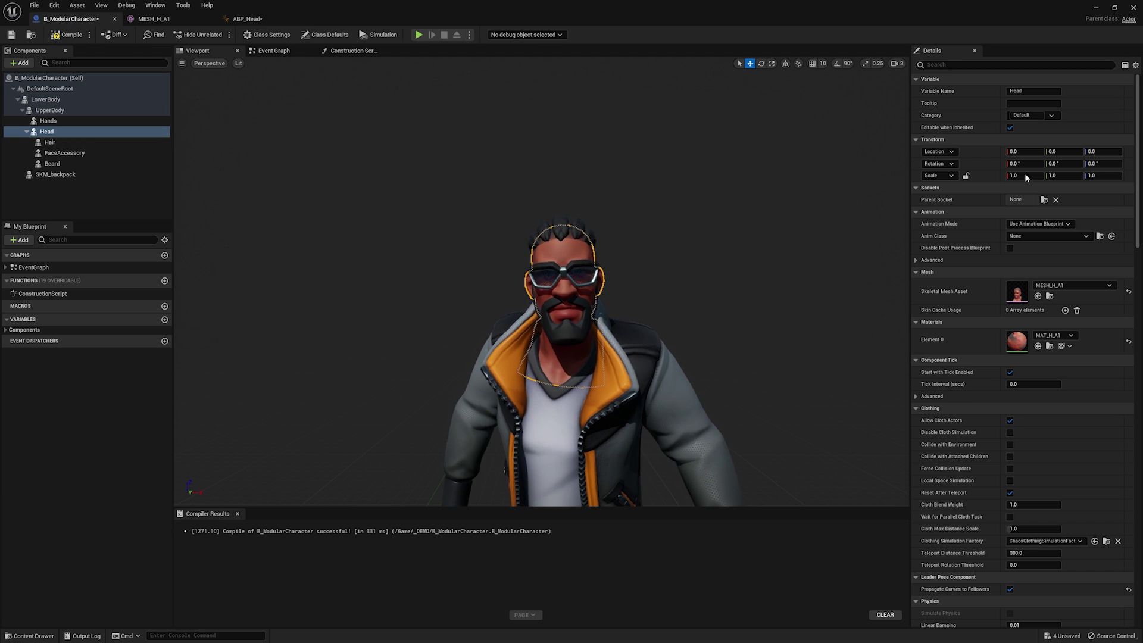
left_click(1074, 237)
left_click(1054, 288)
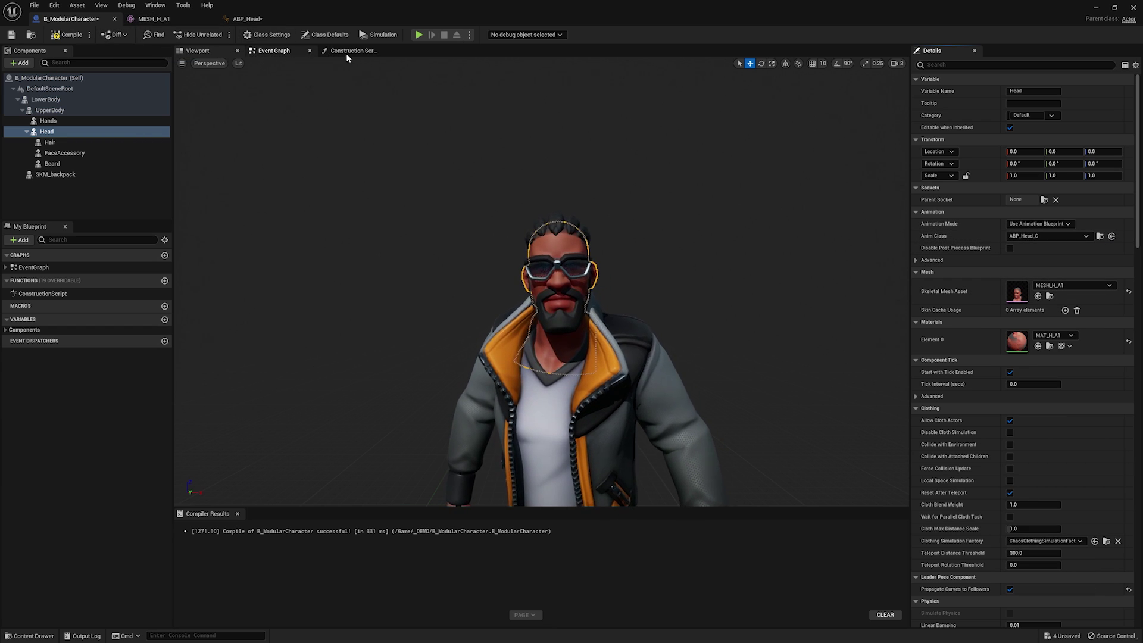
left_click(65, 35)
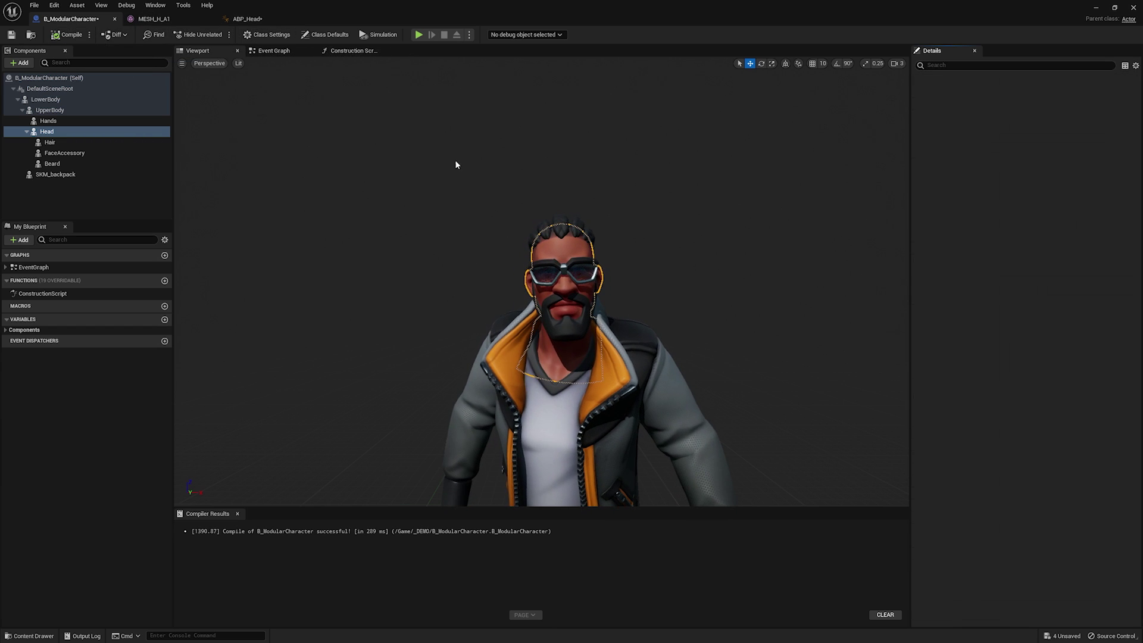
Disconnect Head from the Set Leader Pose Component target, place it above the Upper Body reference, and compile B_ModularCharacter.
left_click(352, 50)
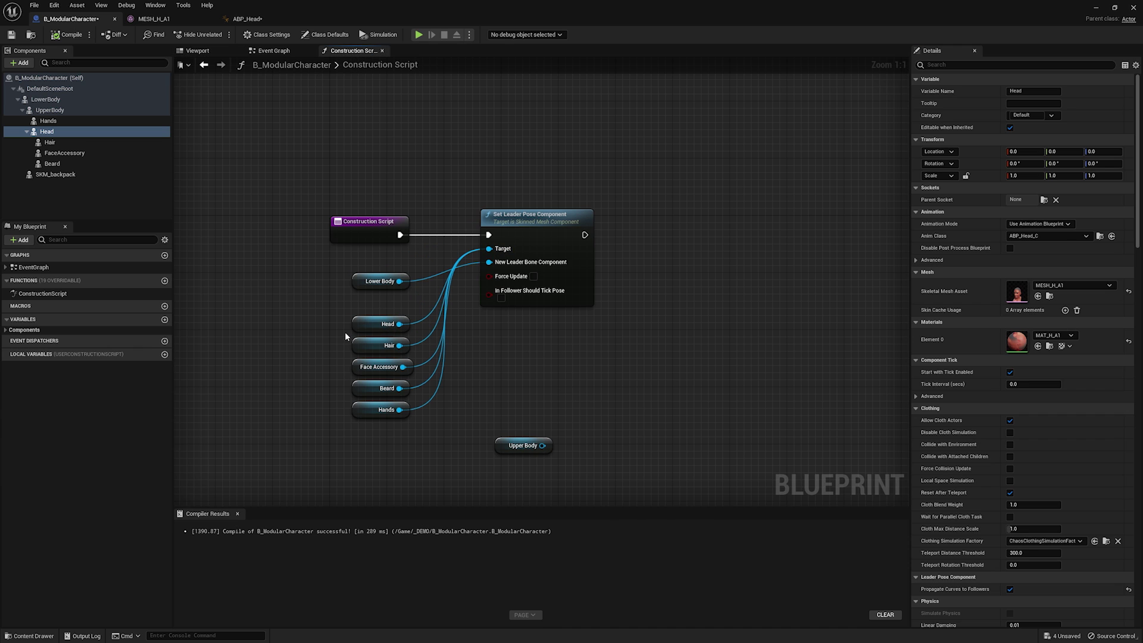
left_click(376, 324)
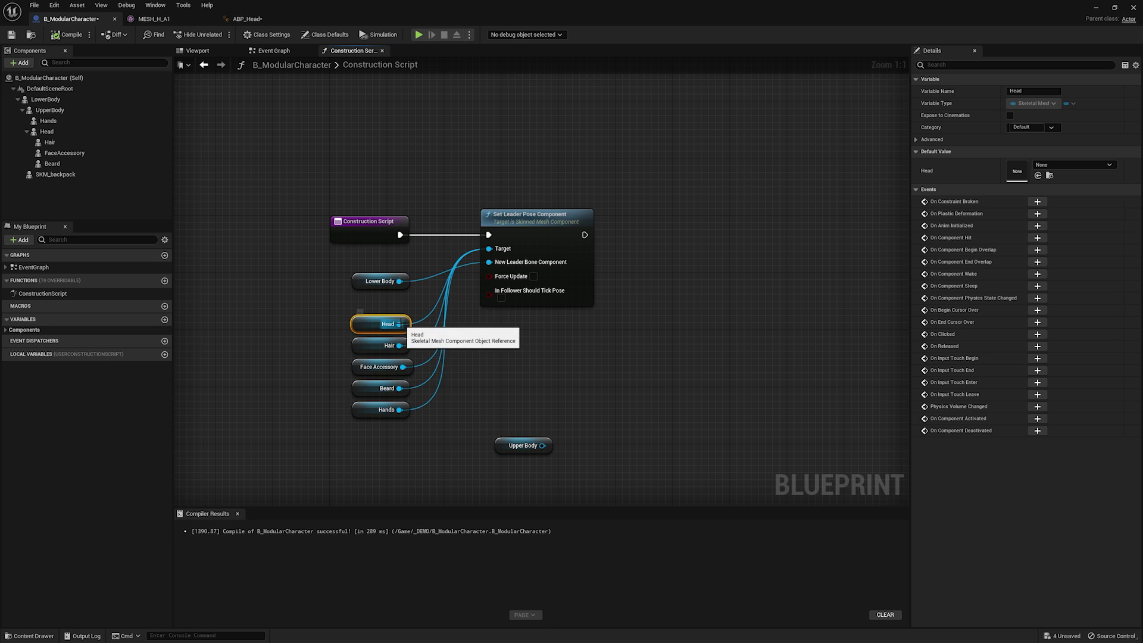
left_click_drag(363, 326, 519, 398)
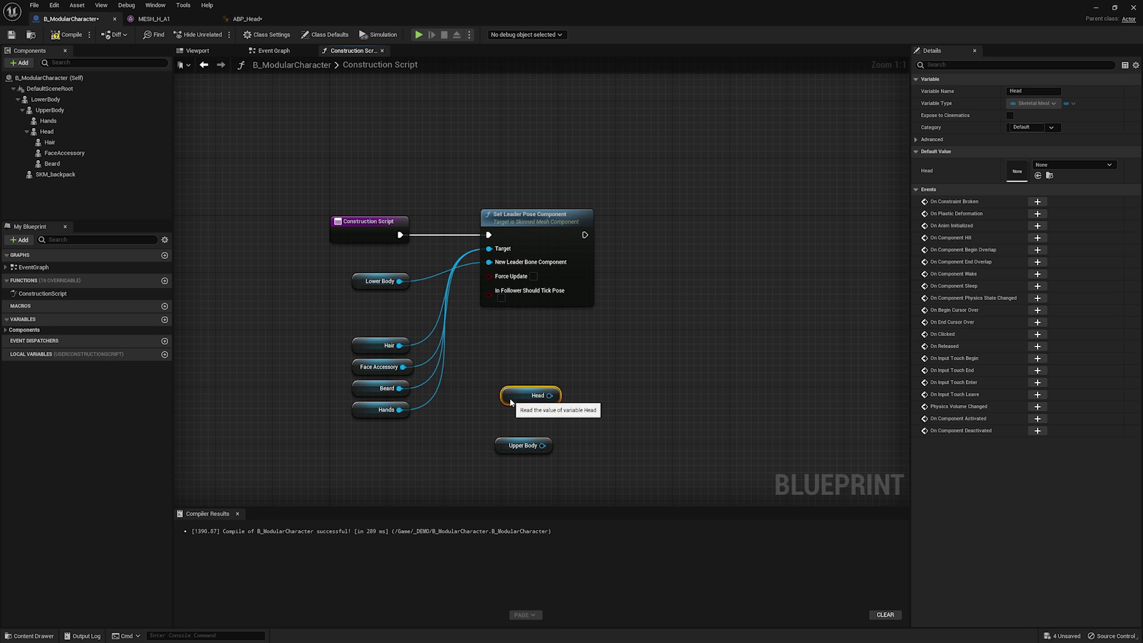
left_click(67, 34)
Check the character's head from the side in the viewport, select the Head component, and save B_ModularCharacter.
left_click(203, 52)
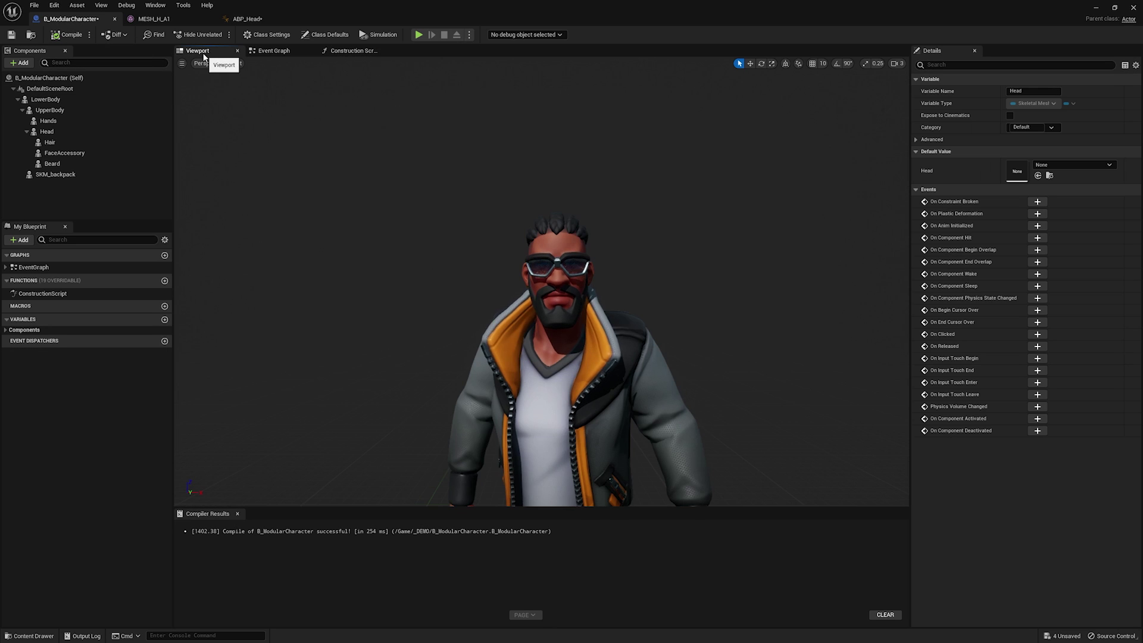
left_click_drag(732, 287, 631, 290)
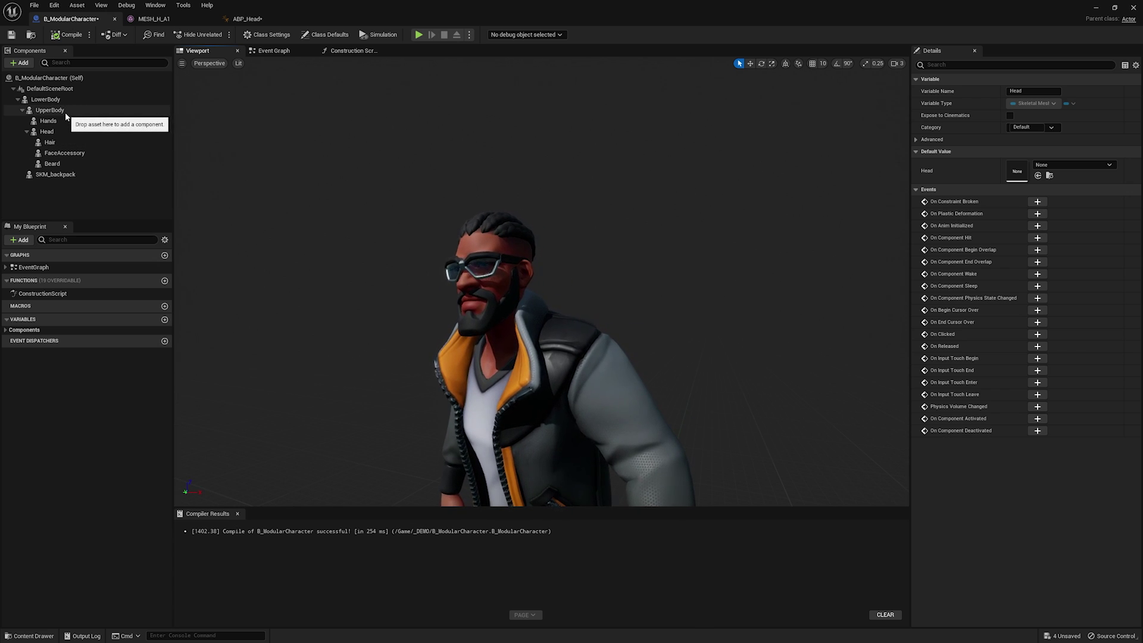
left_click(70, 131)
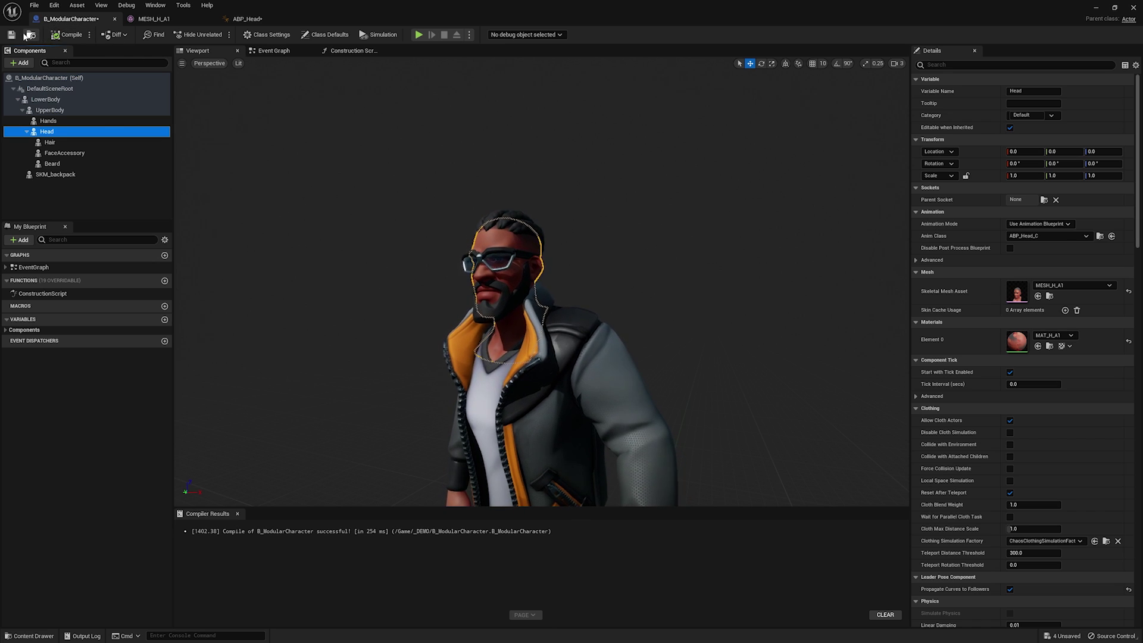
key("ctrl+s")
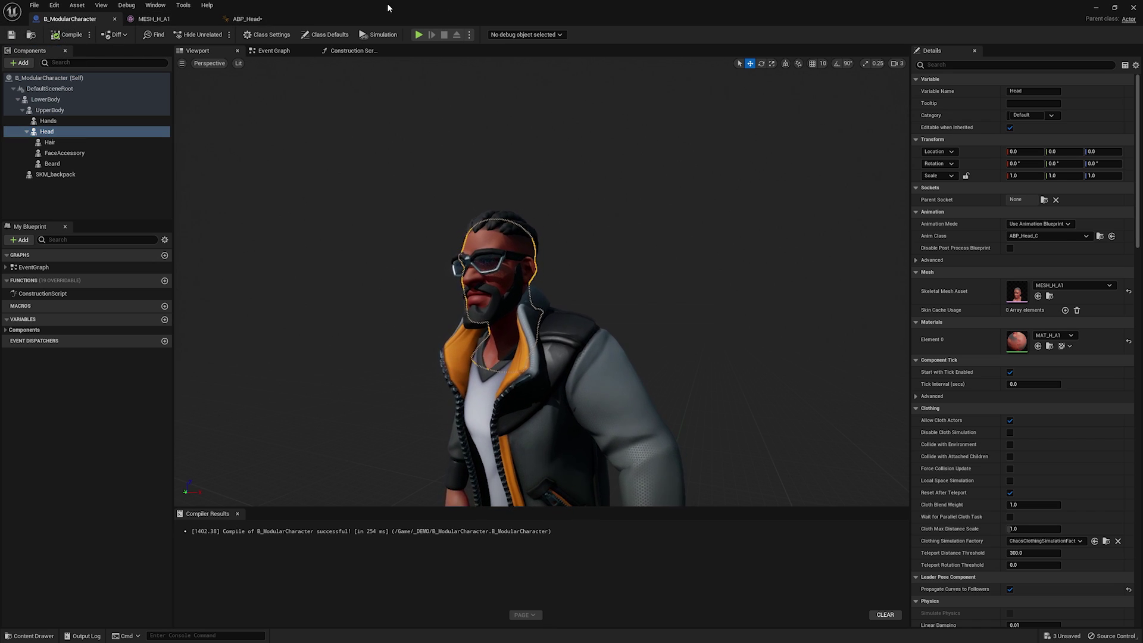
Return to the level editor and place B_ModularCharacter from the _DEMO folder in the level.
left_click(1097, 8)
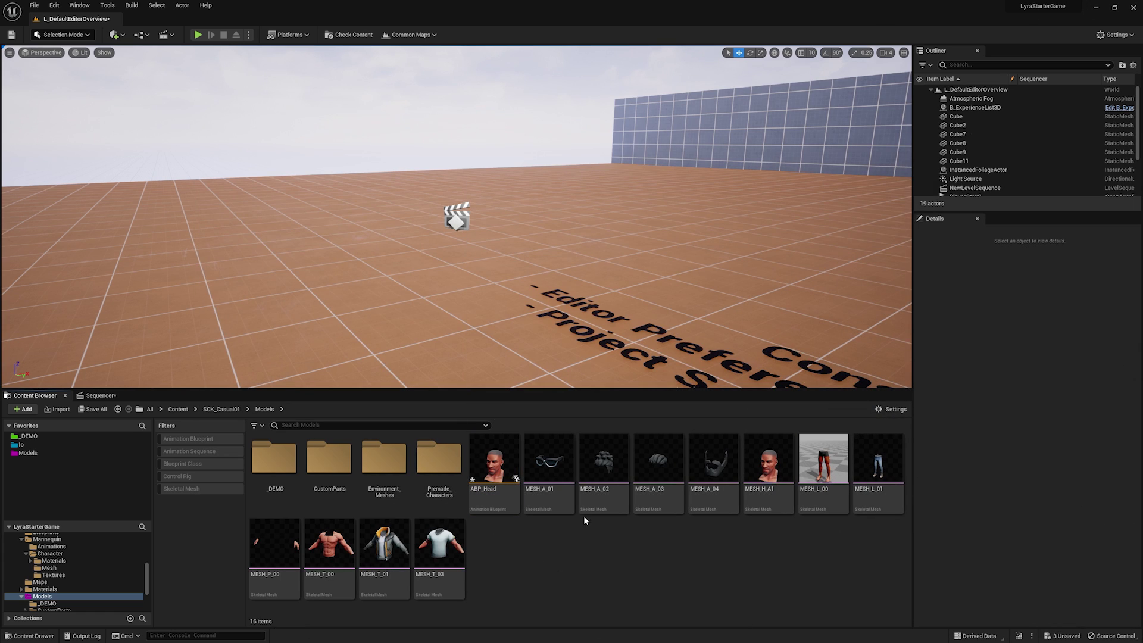
left_click(44, 436)
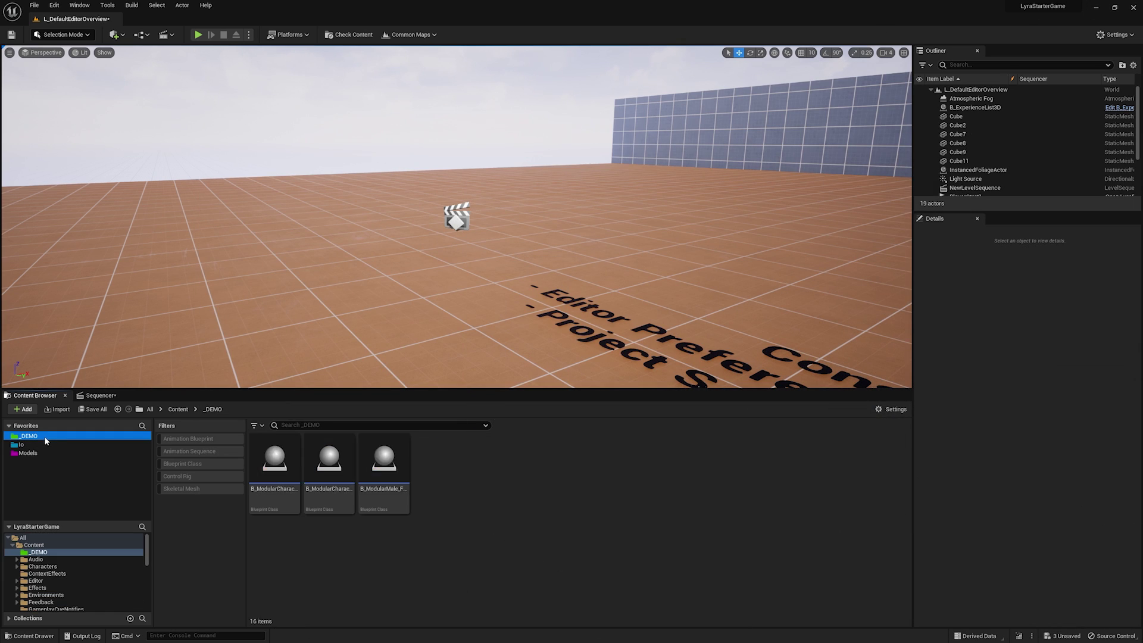
left_click_drag(266, 467, 387, 298)
scroll(412, 132, "up", 3)
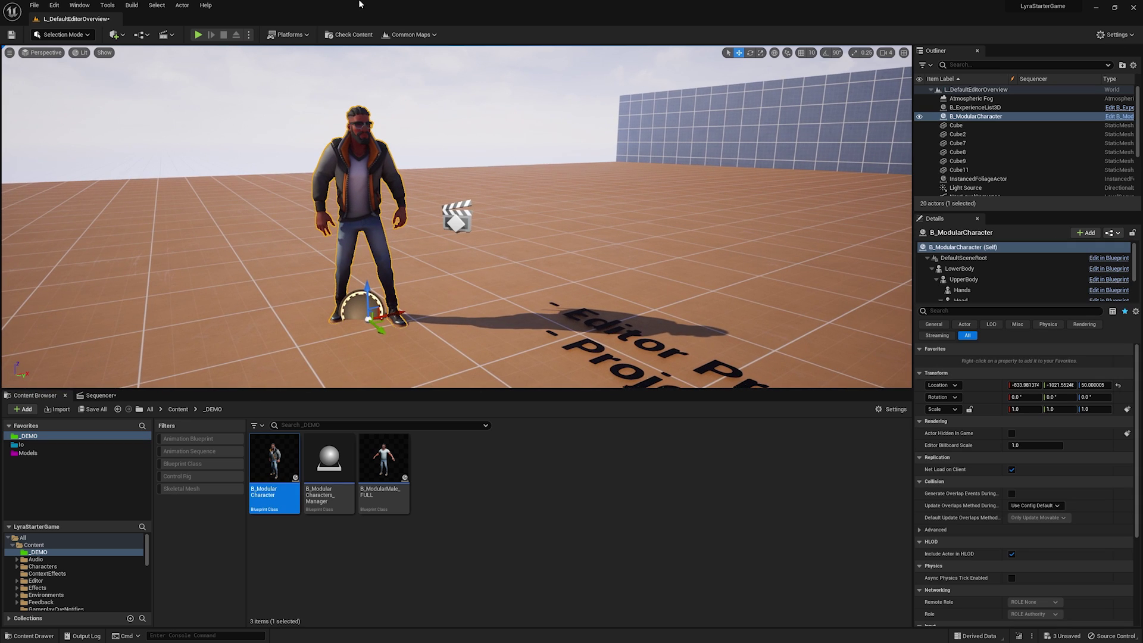
Create a level sequence and save it as NewLevelSequence1 in the Content folder.
left_click(165, 35)
left_click(205, 58)
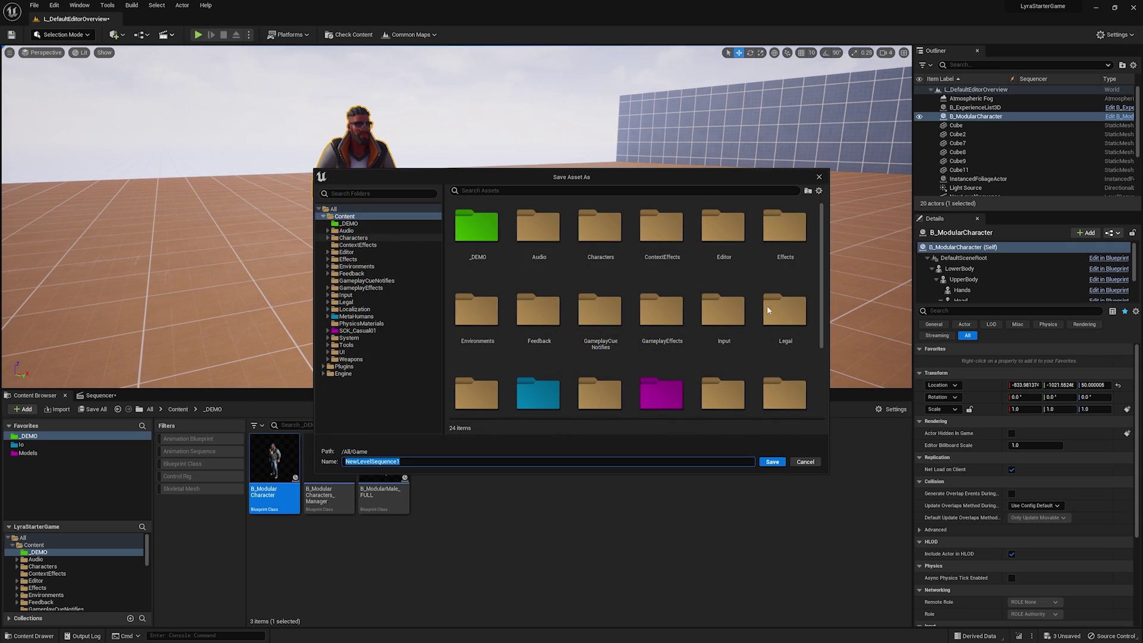
left_click(774, 467)
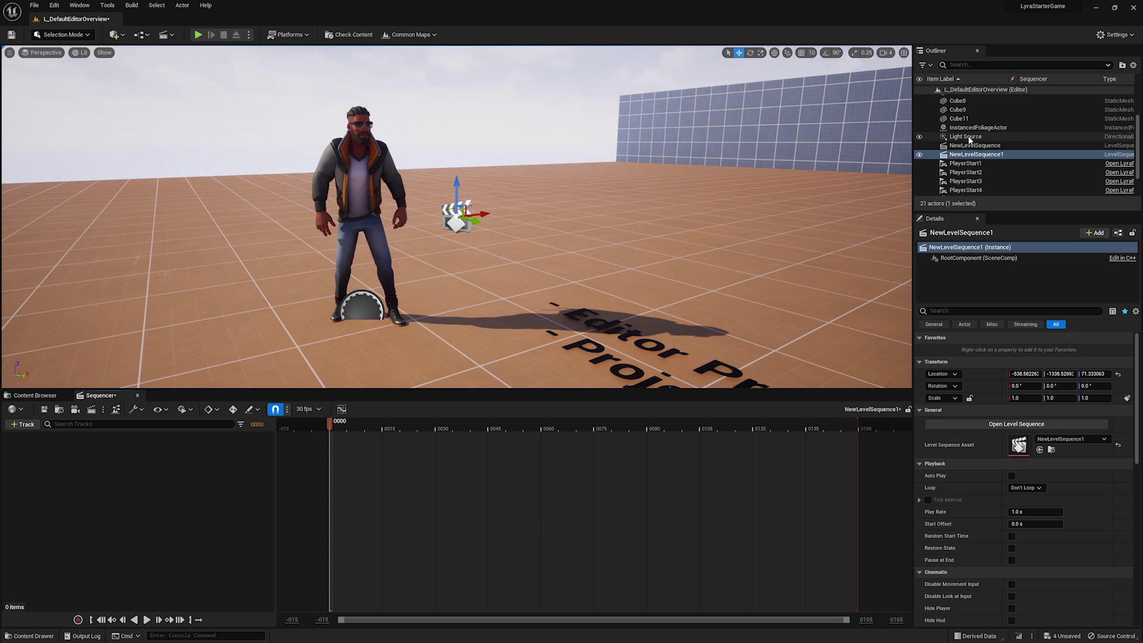
Add the level's B_ModularCharacter actor to NewLevelSequence1 in Sequencer.
scroll(980, 141, "down", 2)
left_click(357, 197)
left_click_drag(976, 116, 150, 479)
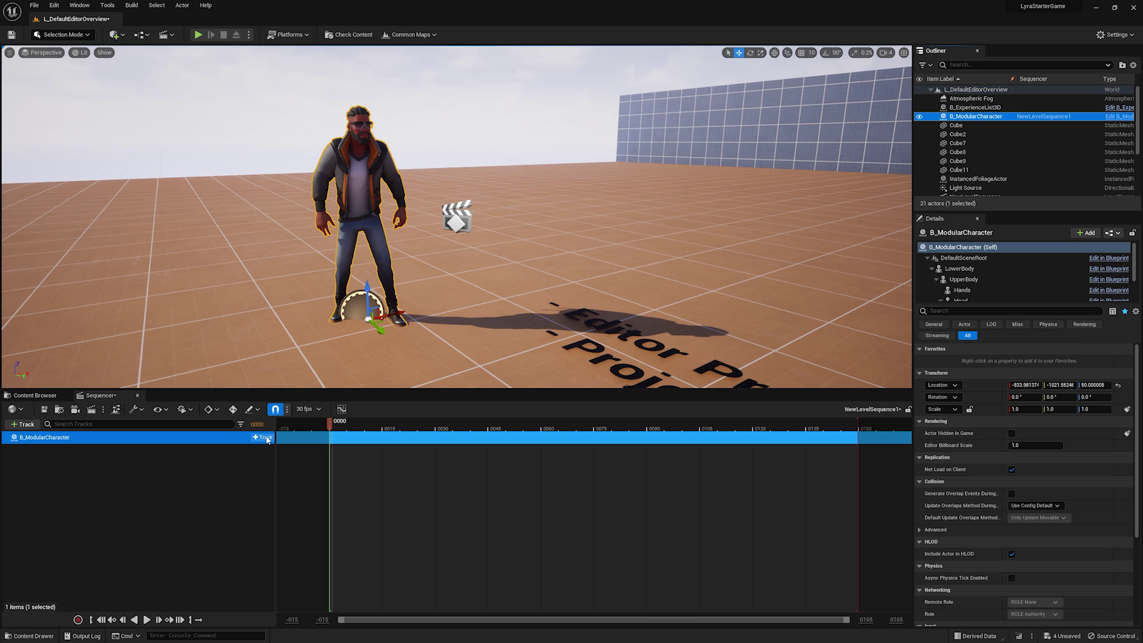
Add a Head component track to B_ModularCharacter and attach the ModularHead_CtrlRig control rig to it.
left_click(261, 438)
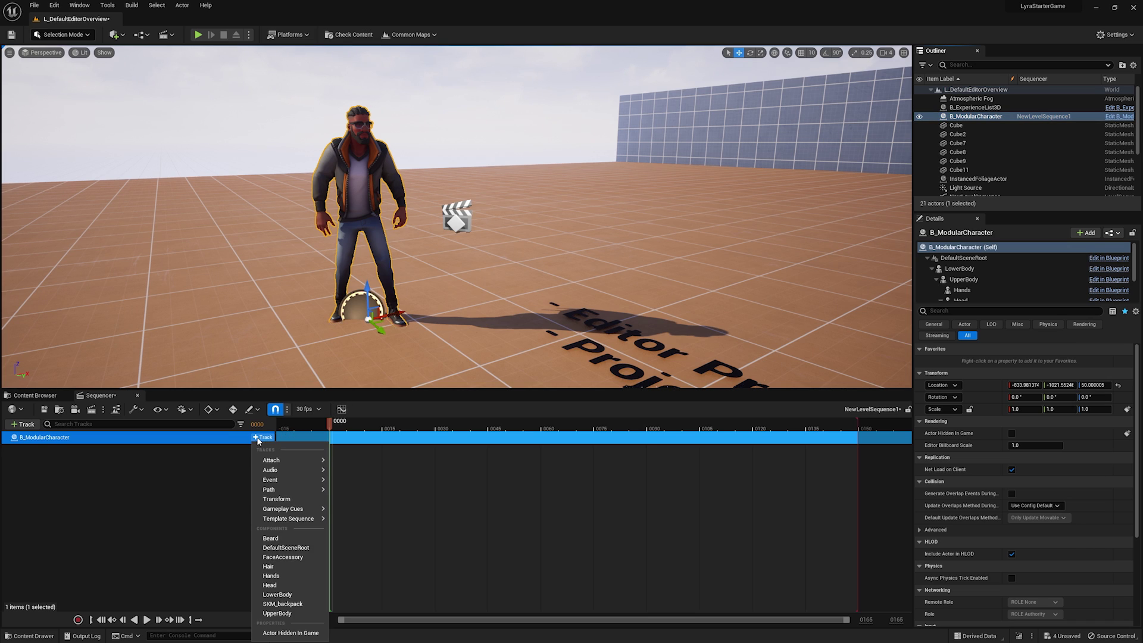
left_click(278, 587)
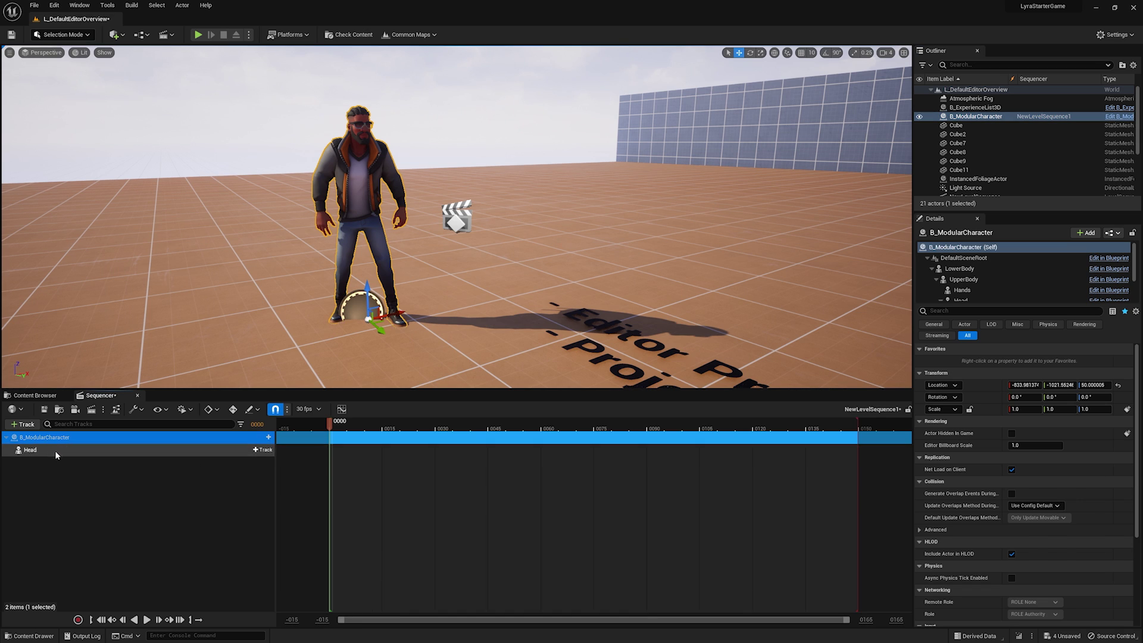
left_click(51, 450)
left_click(261, 451)
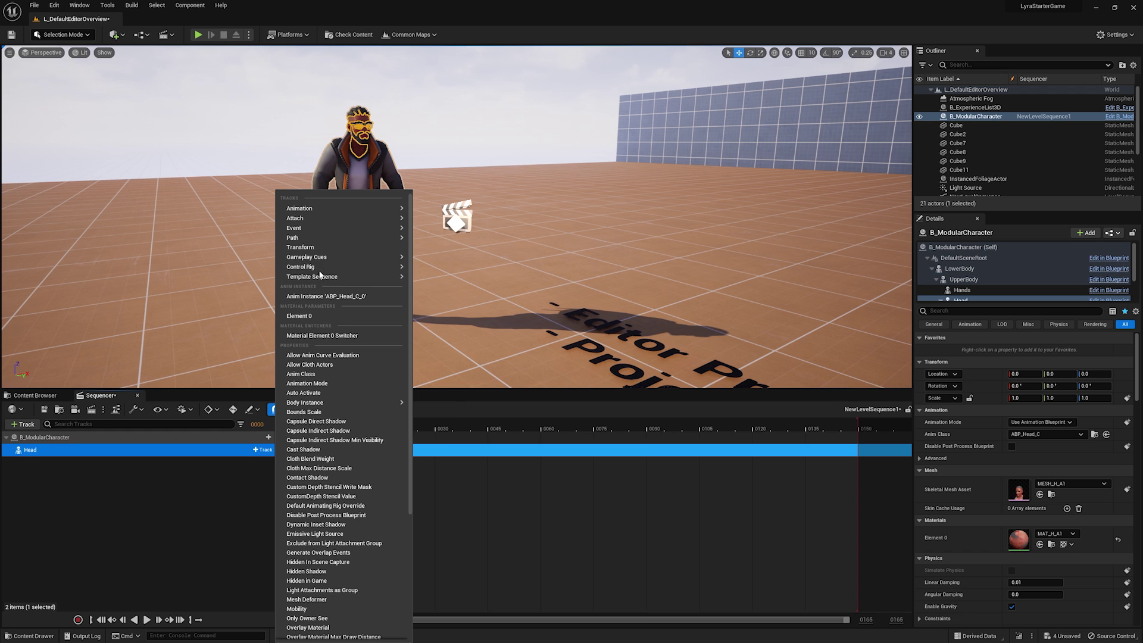
mouse_move(357, 267)
mouse_move(470, 305)
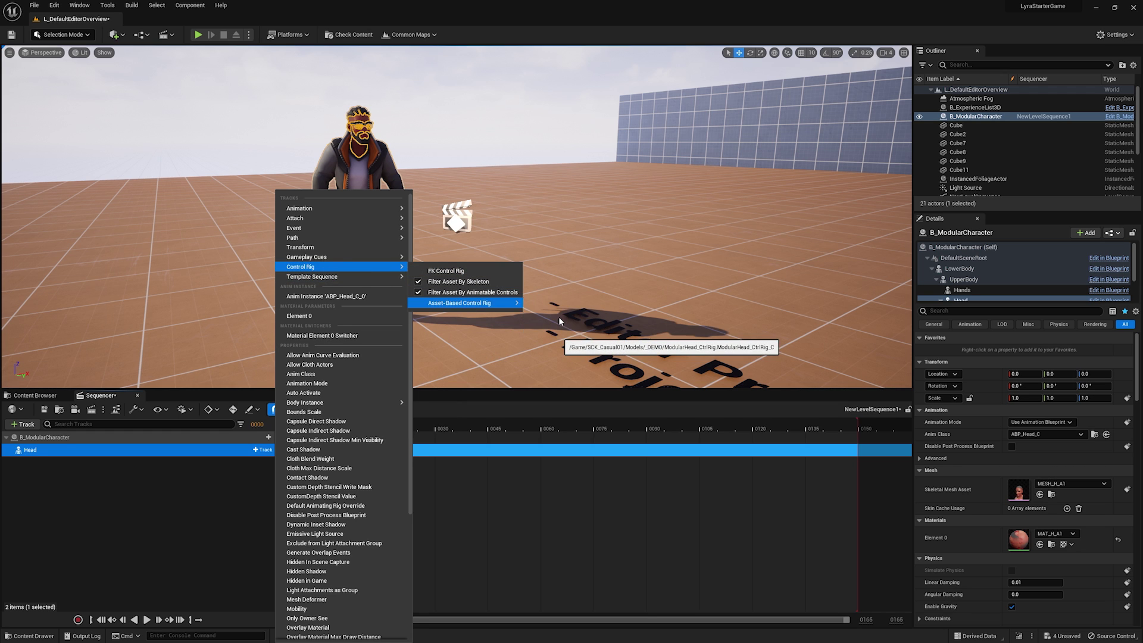
left_click(539, 317)
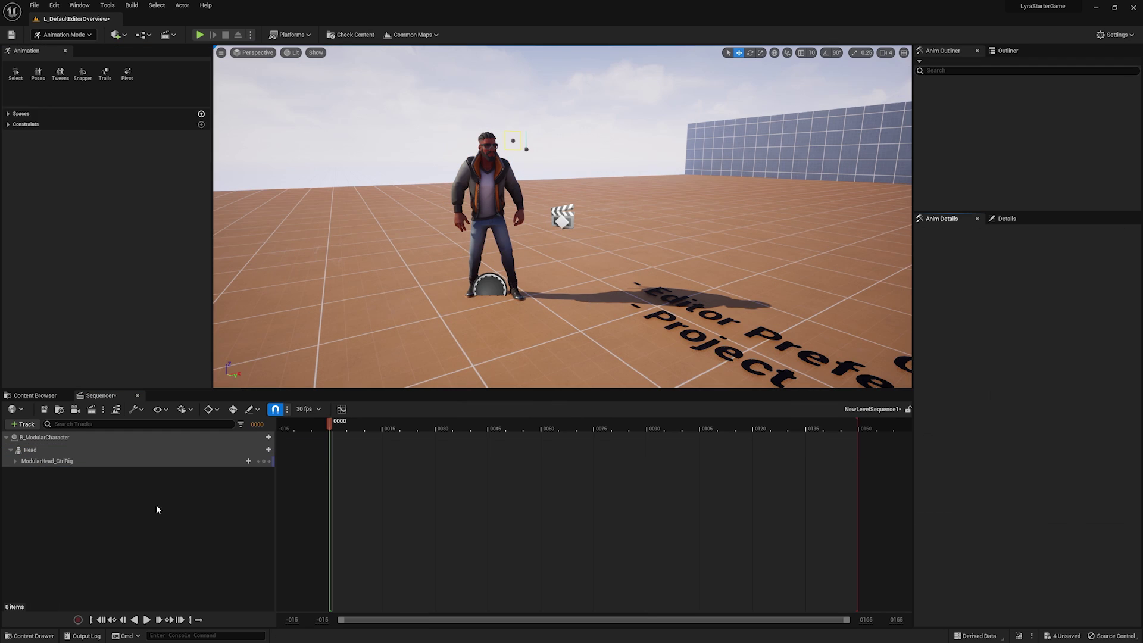
Select Emotion_ctrl and examine the facial controls beside the character's head up close.
left_click(512, 140)
key("f")
scroll(476, 232, "down", 3)
left_click_drag(453, 295, 558, 212, "alt")
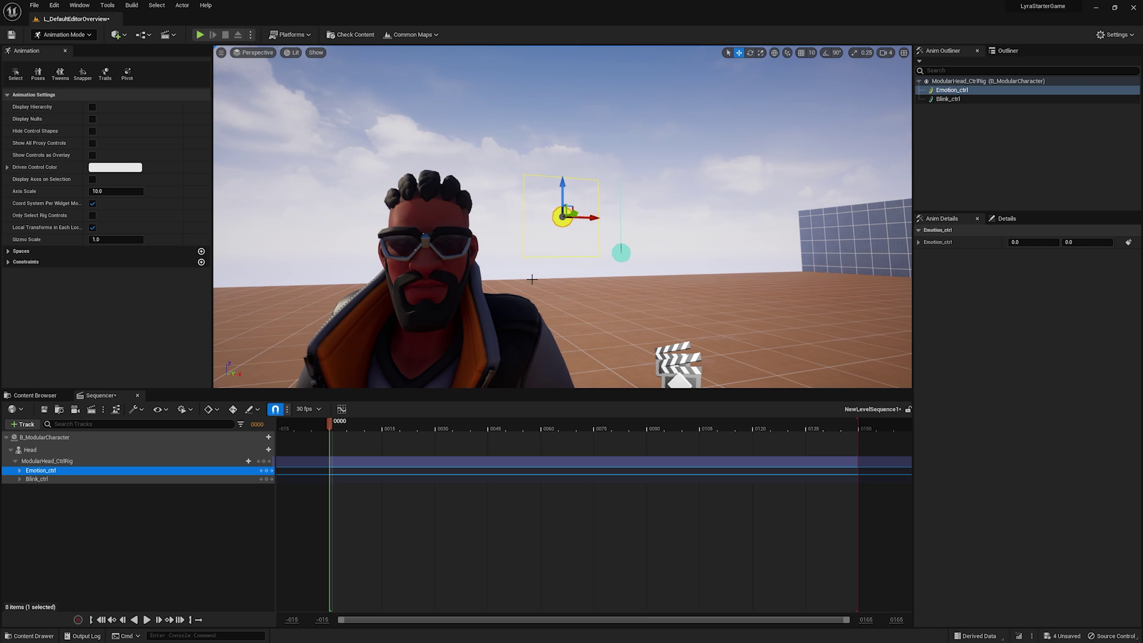
left_click(122, 519)
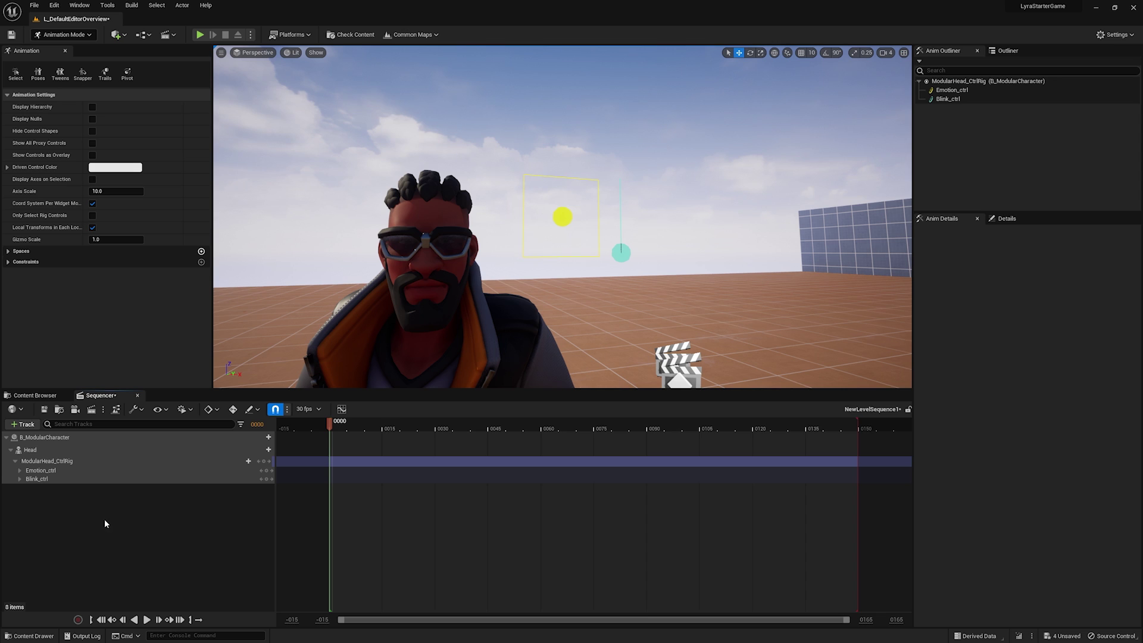
left_click(52, 451)
left_click(89, 438)
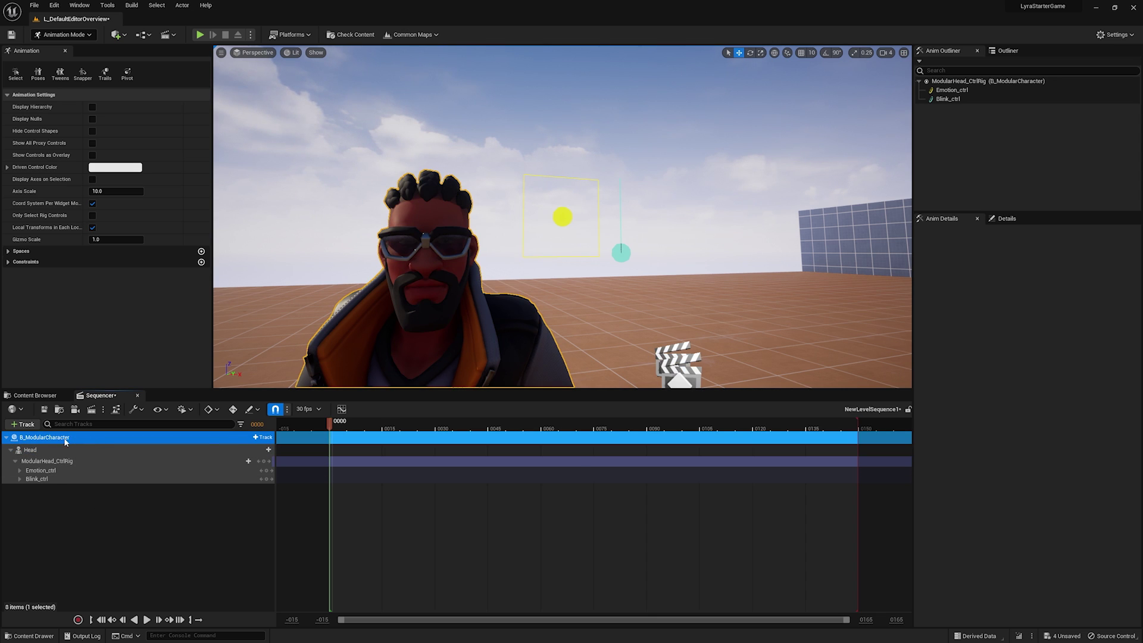
left_click(263, 438)
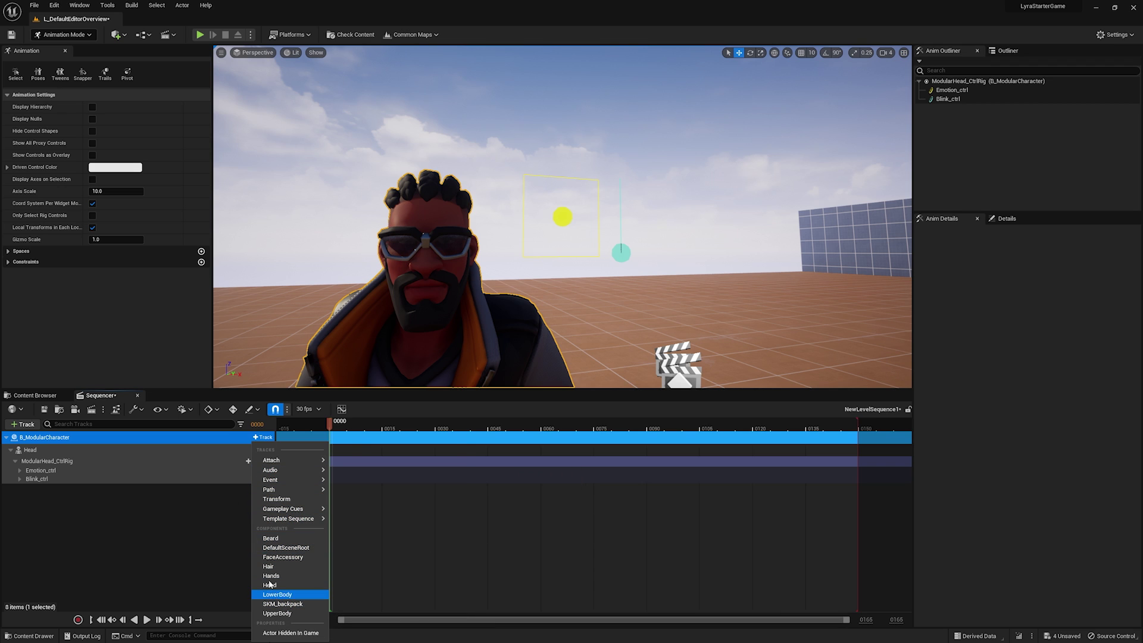
left_click(166, 540)
left_click(166, 541)
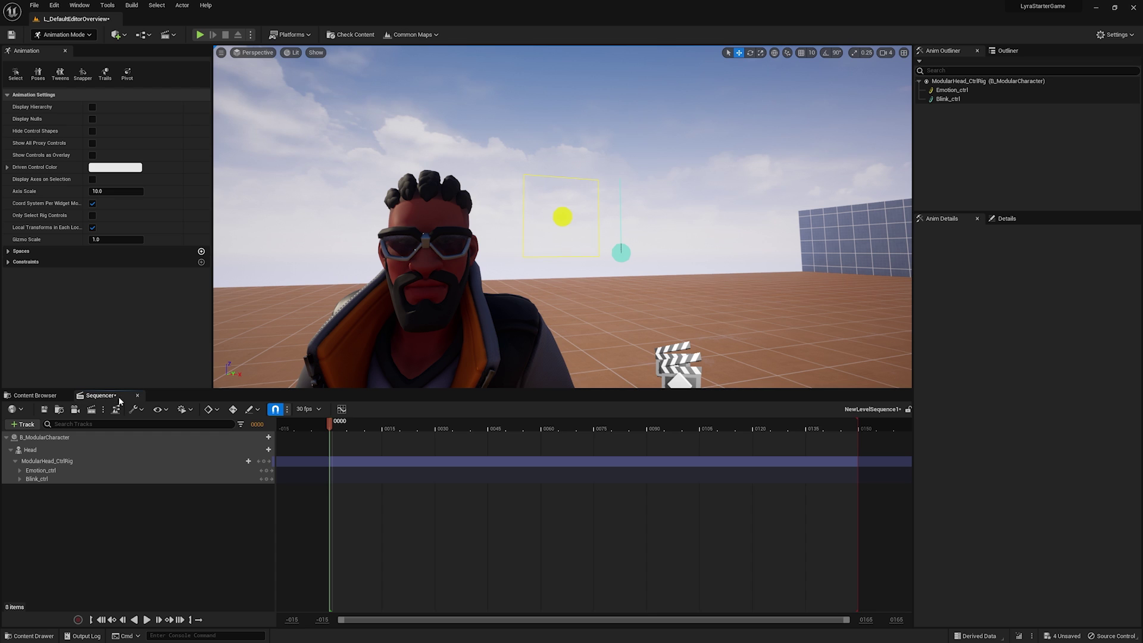
Remove B_ModularCharacter from NewLevelSequence1, close the sequence, and delete the character actor from the level.
left_click(63, 438)
key("Delete")
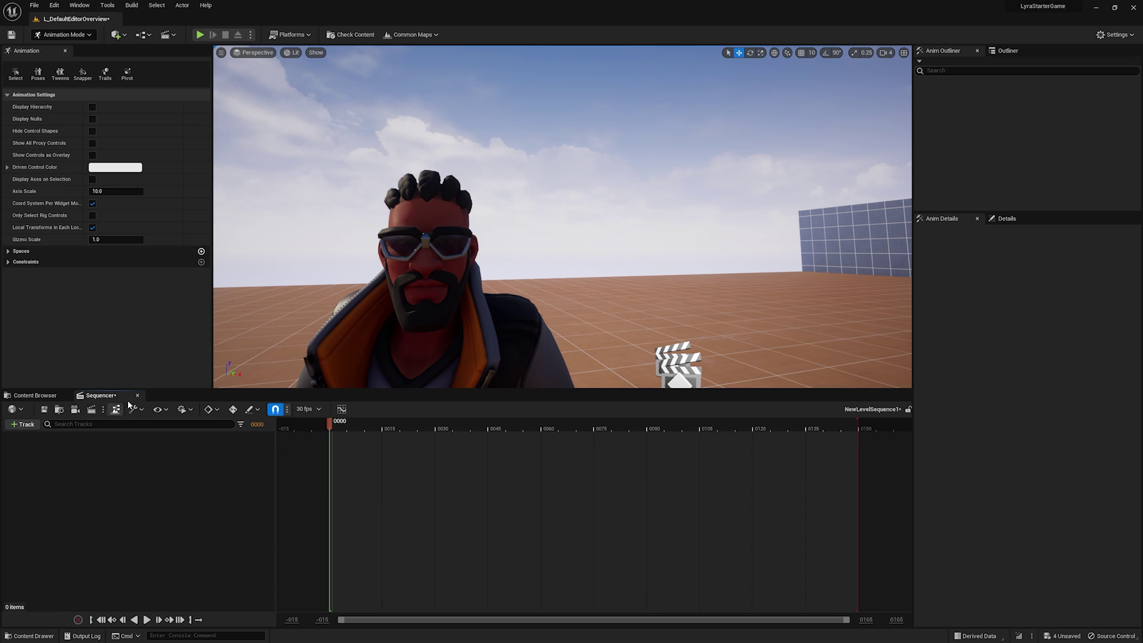
left_click(138, 396)
left_click(280, 268)
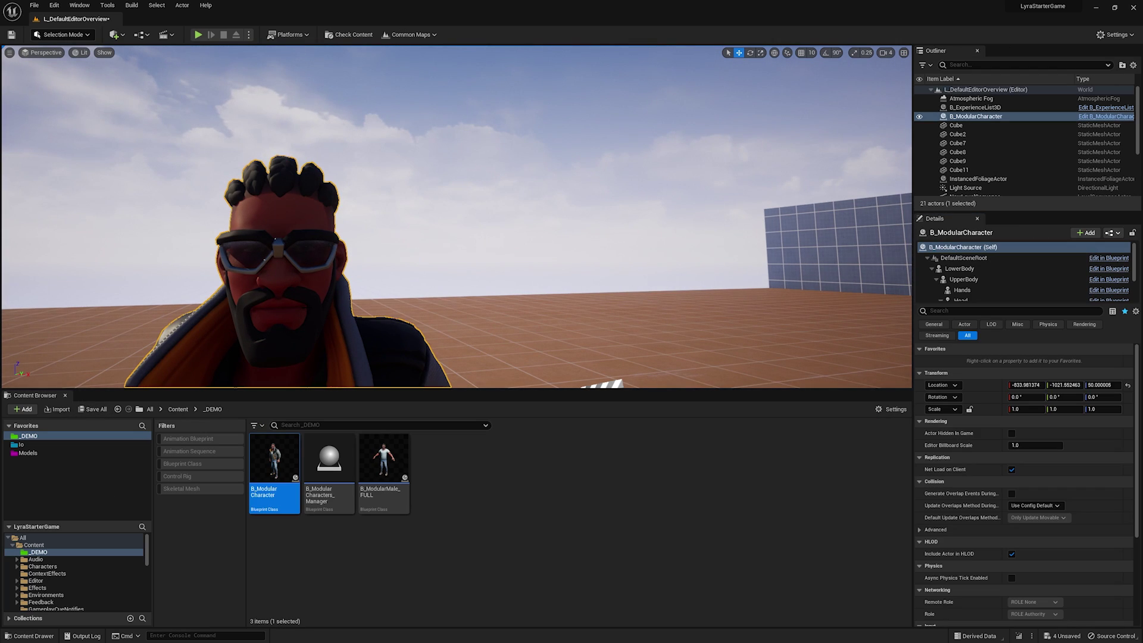
key("Delete")
Open the B_ModularCharacter blueprint and replace DefaultSceneRoot with LowerBody as the root component.
double_click(274, 462)
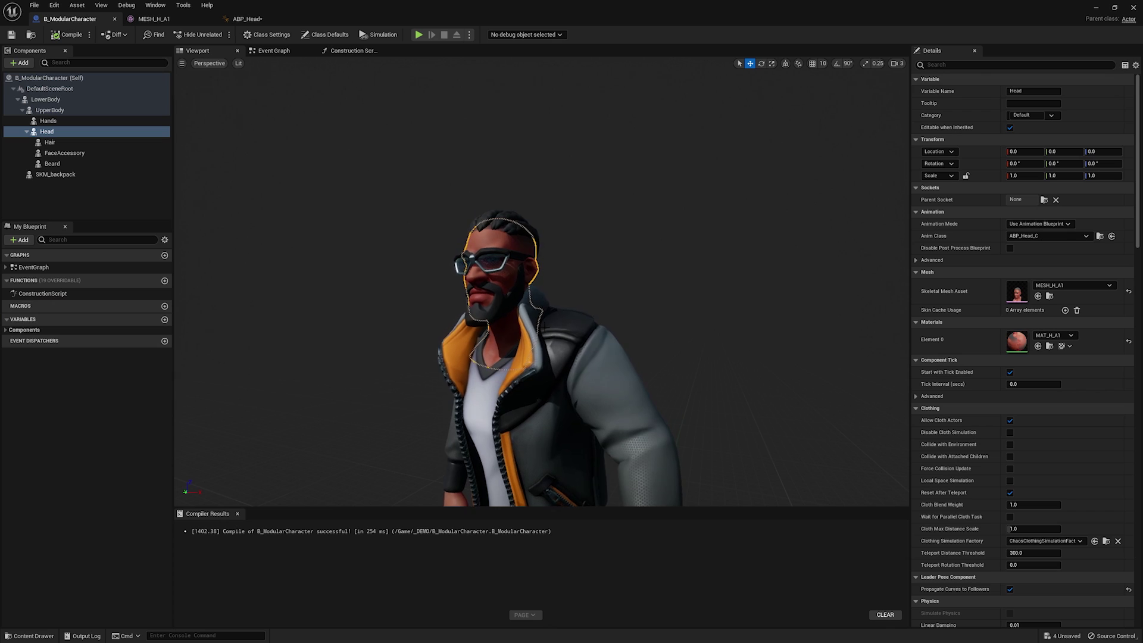
left_click(67, 99)
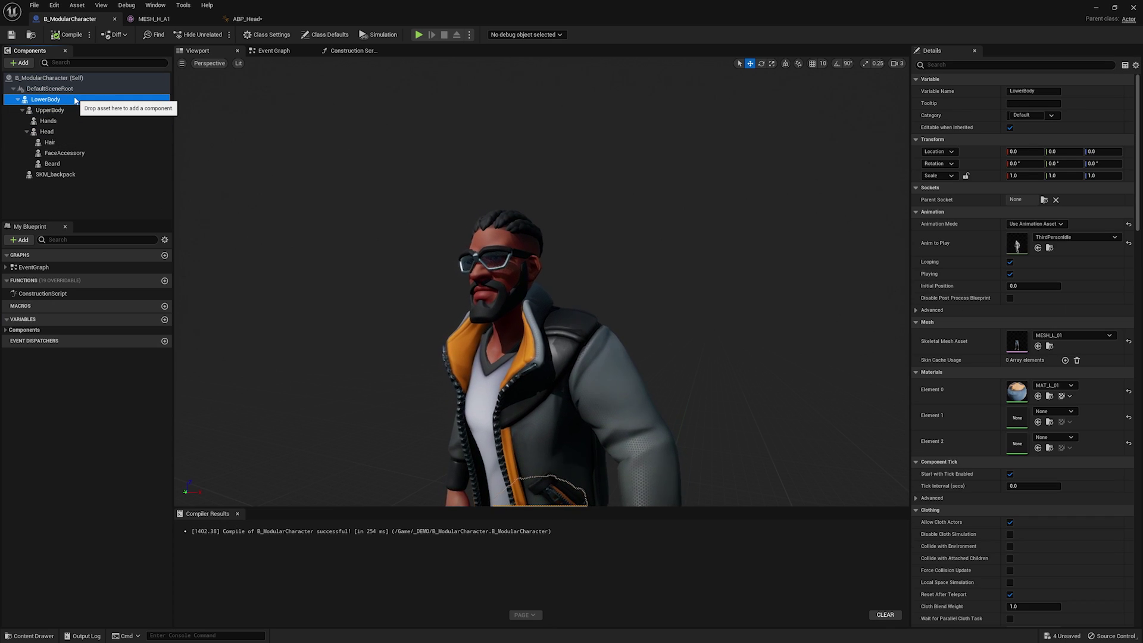
left_click_drag(66, 100, 63, 89)
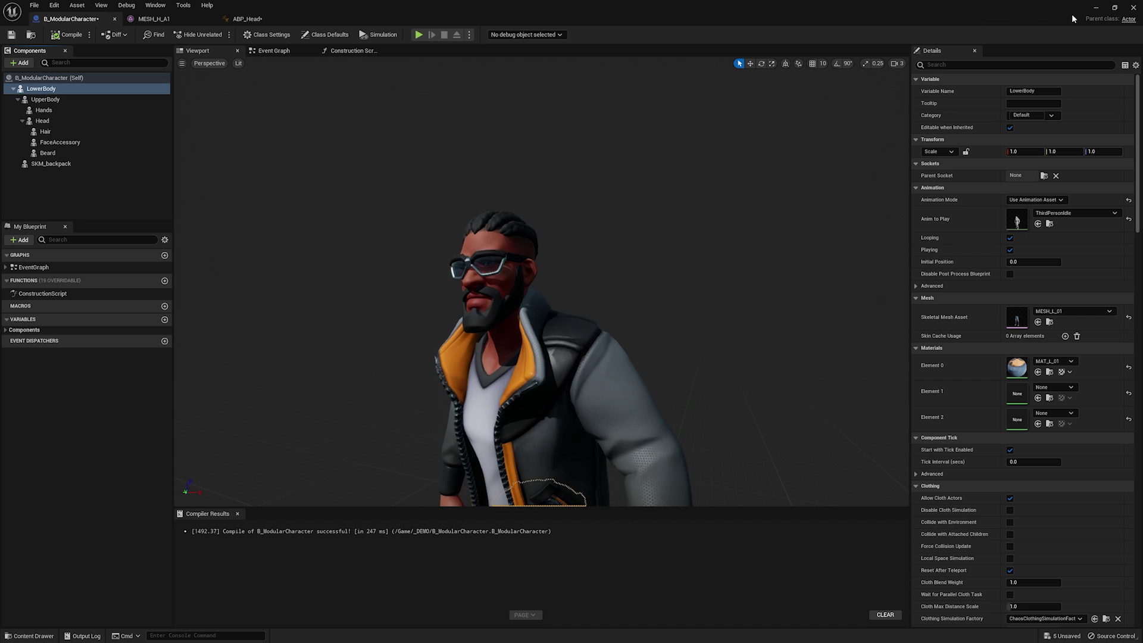
Return to the level editor, place B_ModularCharacter in the level, and add it to the existing NewLevelSequence.
left_click(1096, 7)
left_click_drag(273, 462, 381, 372)
left_click(168, 37)
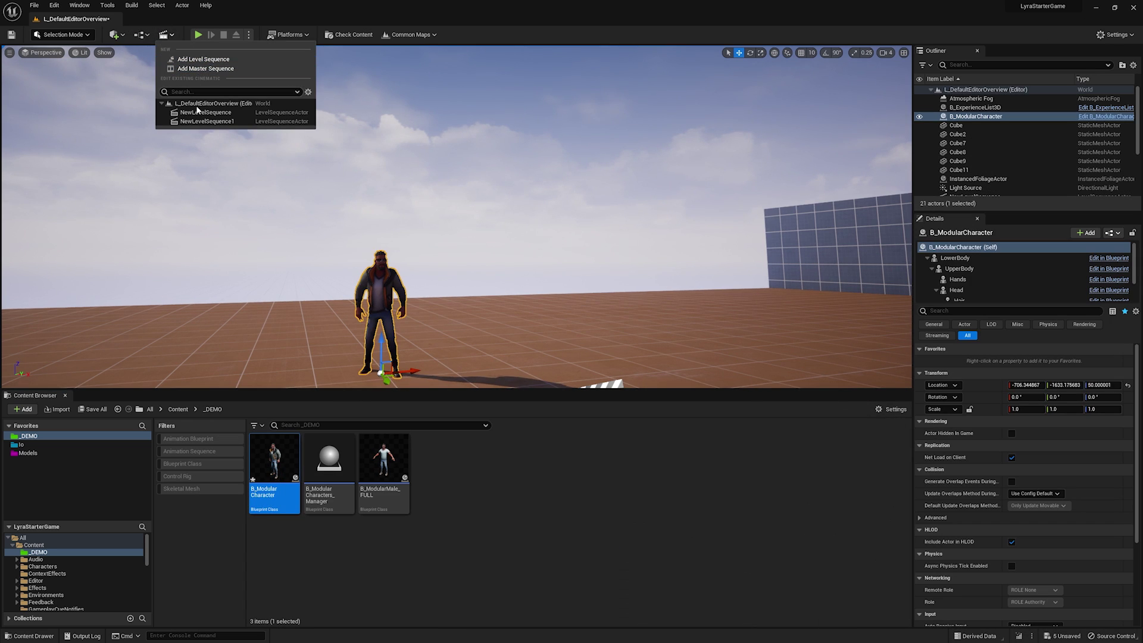
left_click(239, 112)
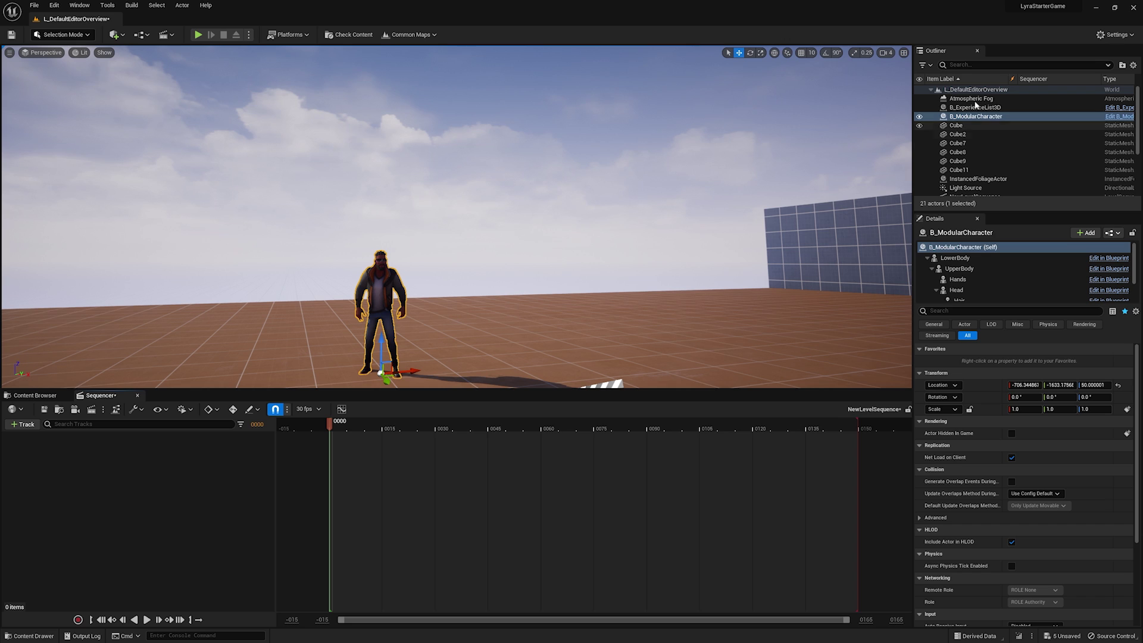
left_click_drag(971, 116, 136, 450)
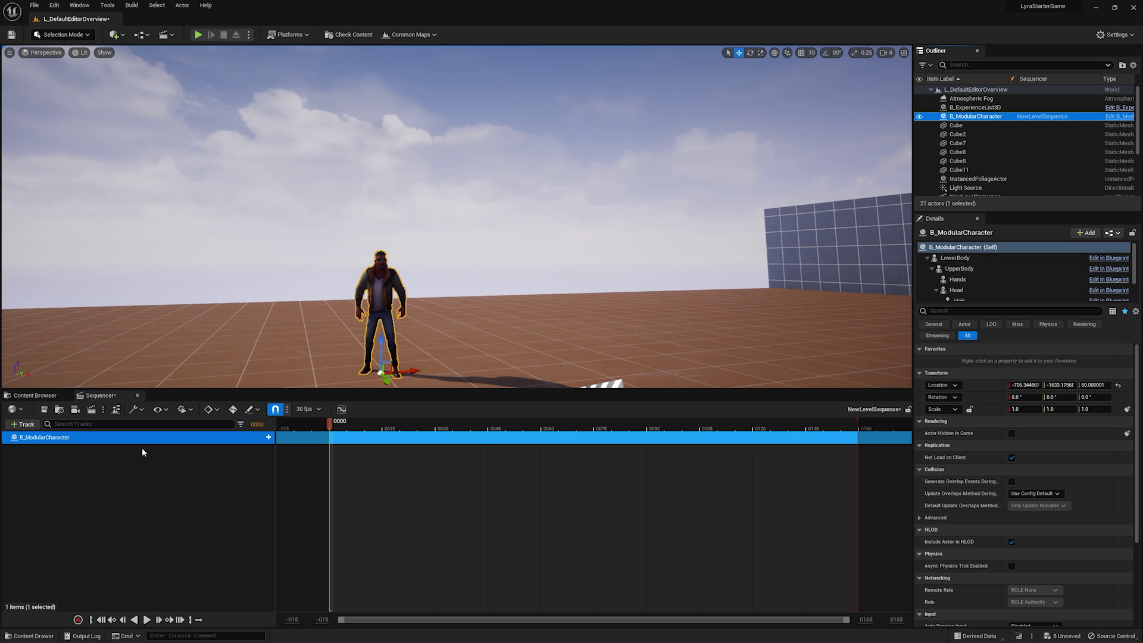
Add the asset-based ModularHead_CtrlRig control rig directly to the B_ModularCharacter track.
left_click(266, 438)
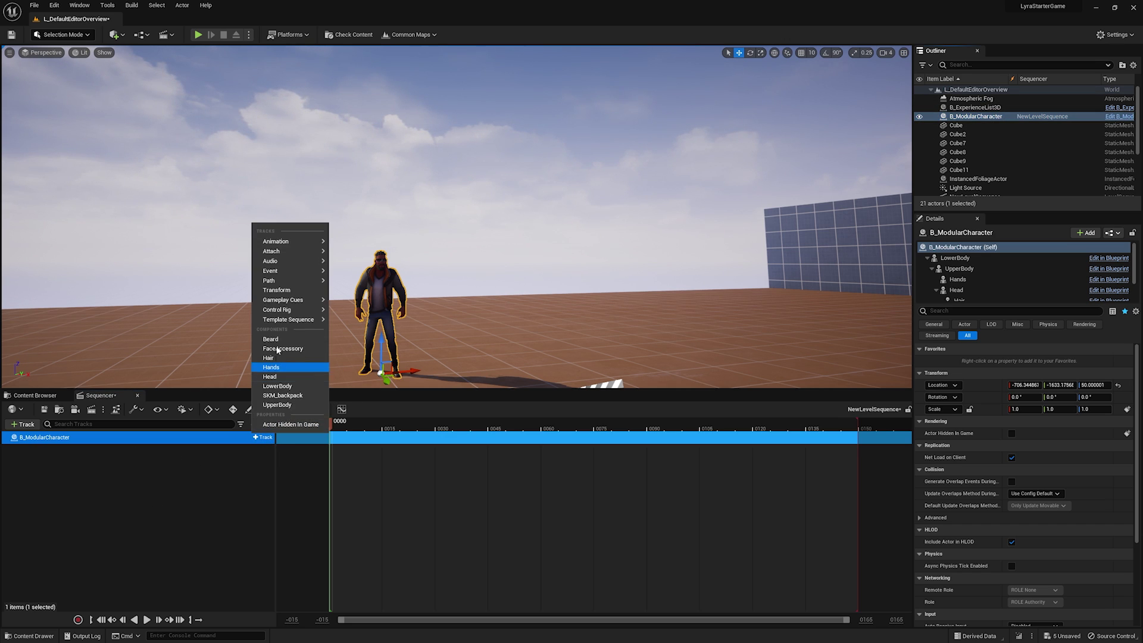
mouse_move(285, 311)
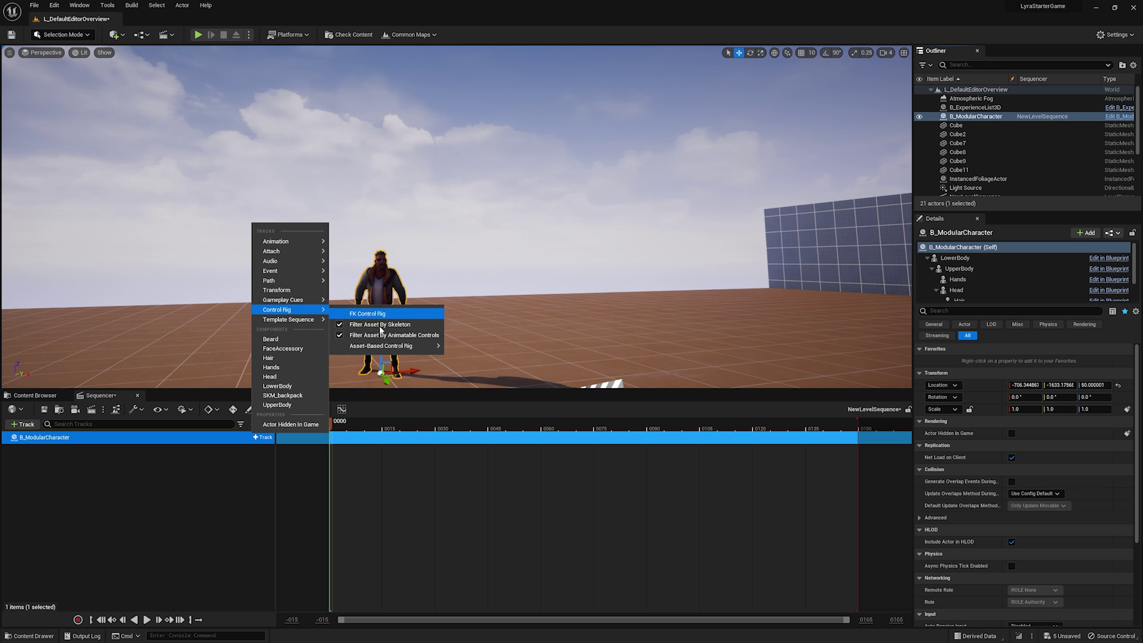
mouse_move(393, 346)
left_click(491, 358)
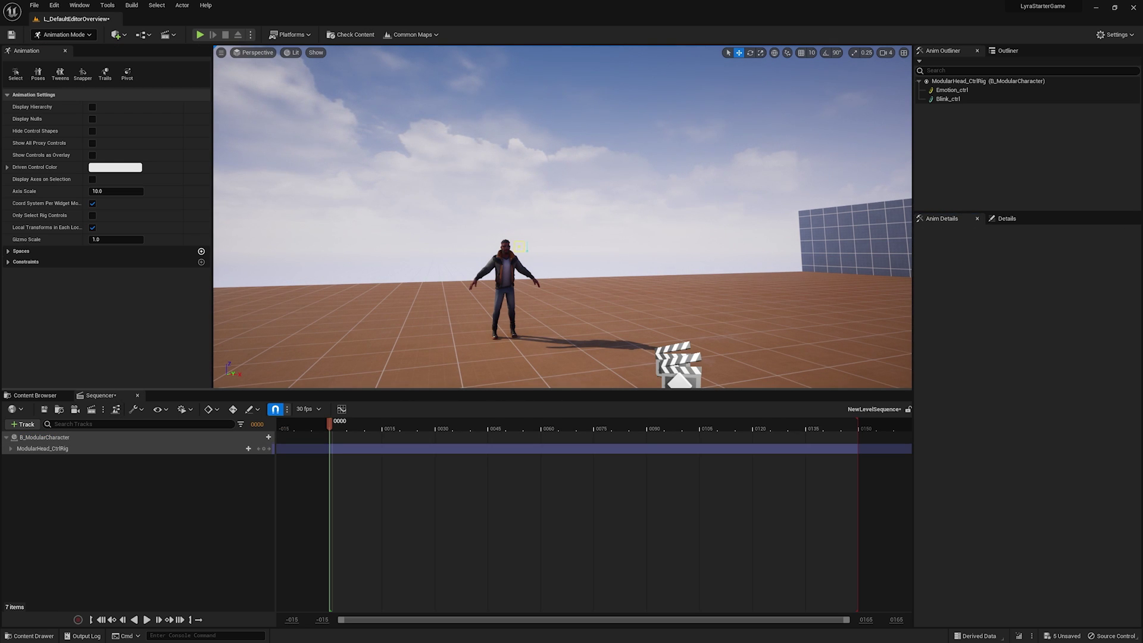
Try moving Emotion_ctrl beside the character's head to about 0.11, 0.30 to test the face rig.
left_click(520, 246)
key("f")
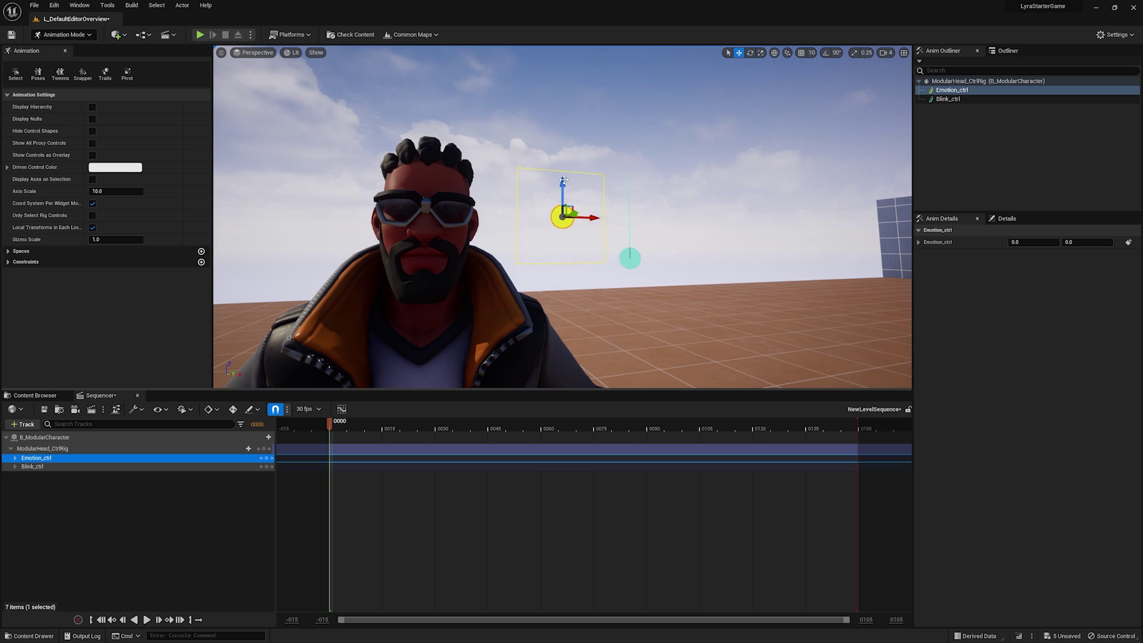
left_click_drag(562, 189, 556, 240)
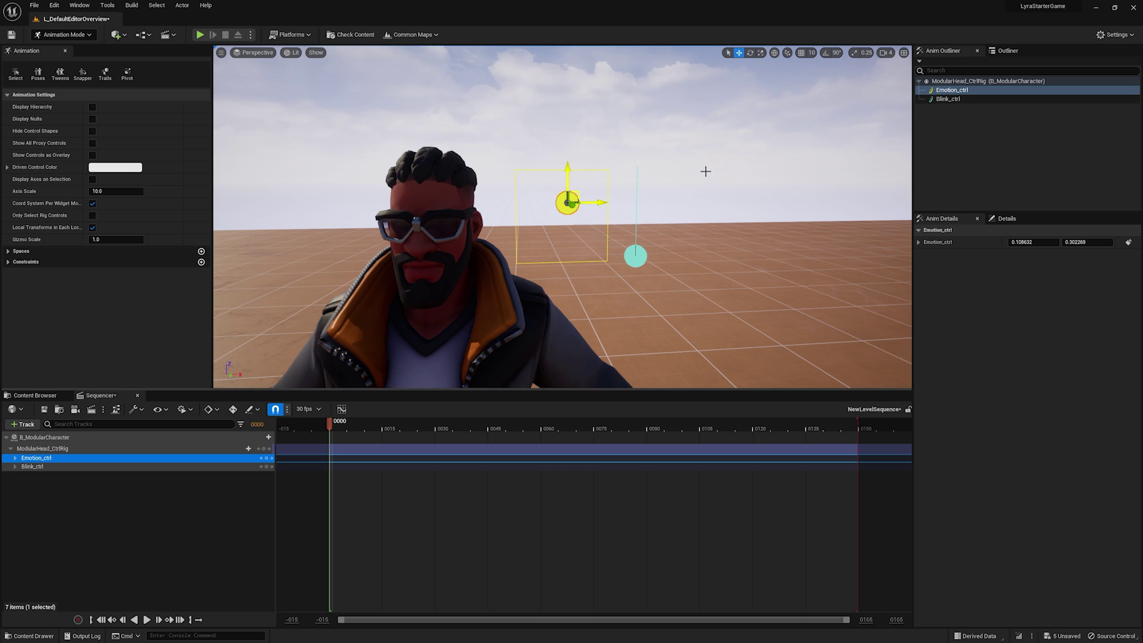
left_click(128, 510)
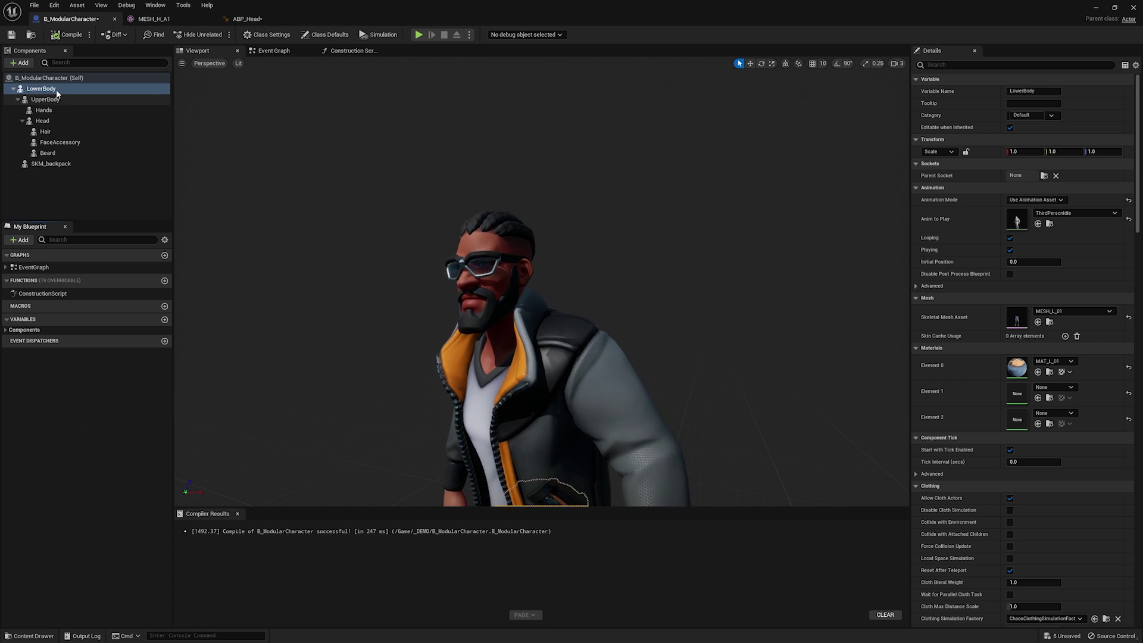
Examine the Head and UpperBody components in B_ModularCharacter and the Copy Pose From Mesh node settings in ABP_Head.
left_click(50, 121)
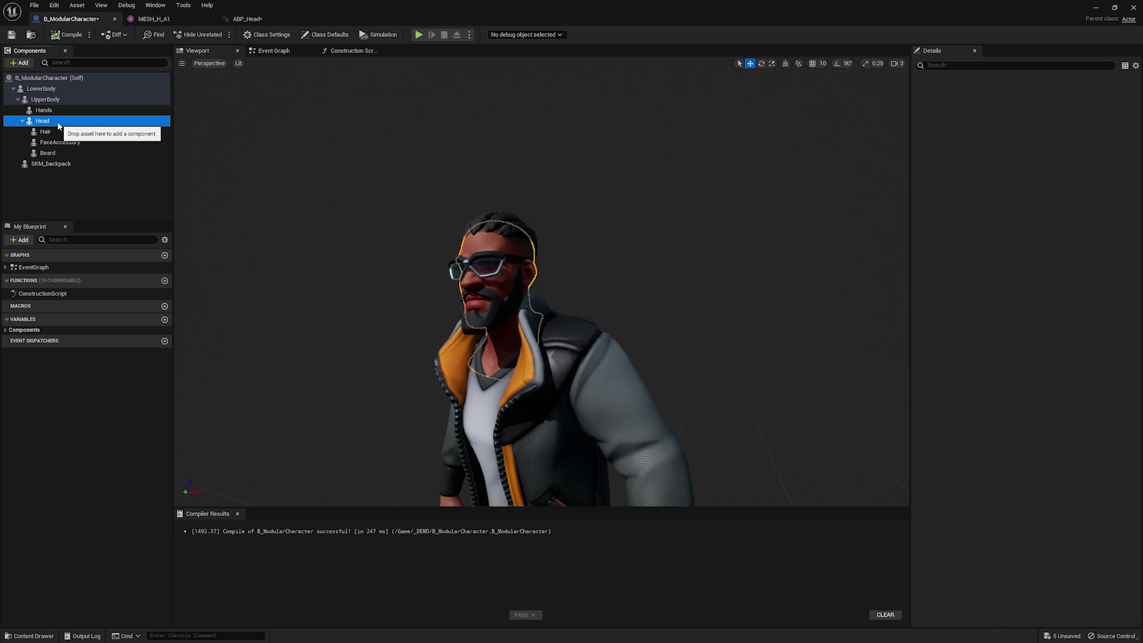
left_click(63, 101)
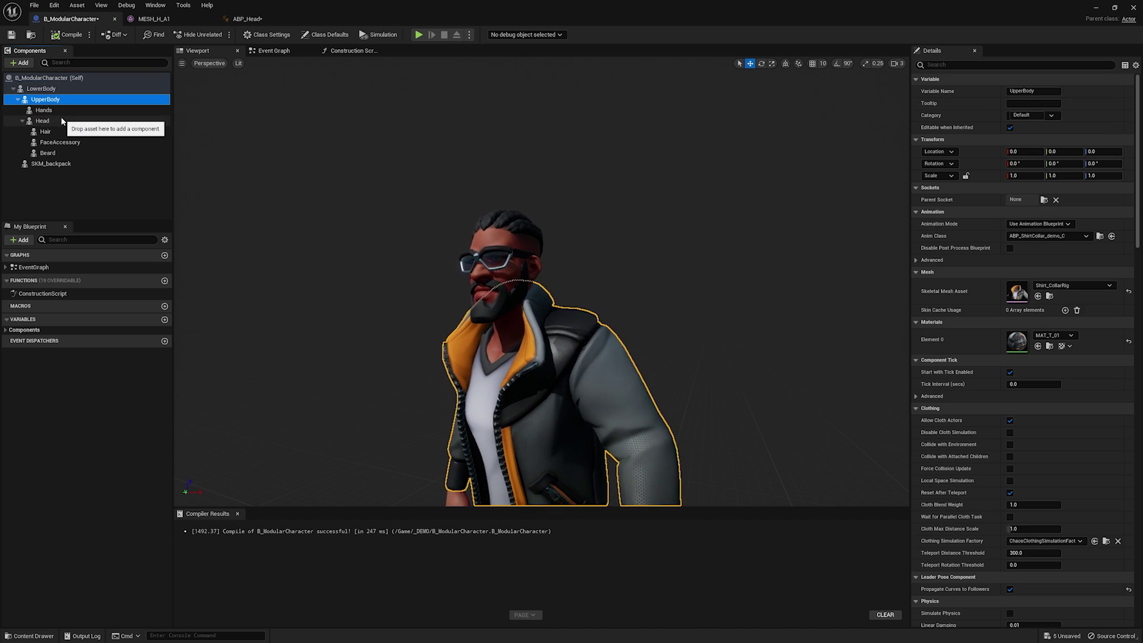
left_click(60, 120)
left_click(247, 19)
left_click_drag(524, 278, 553, 418)
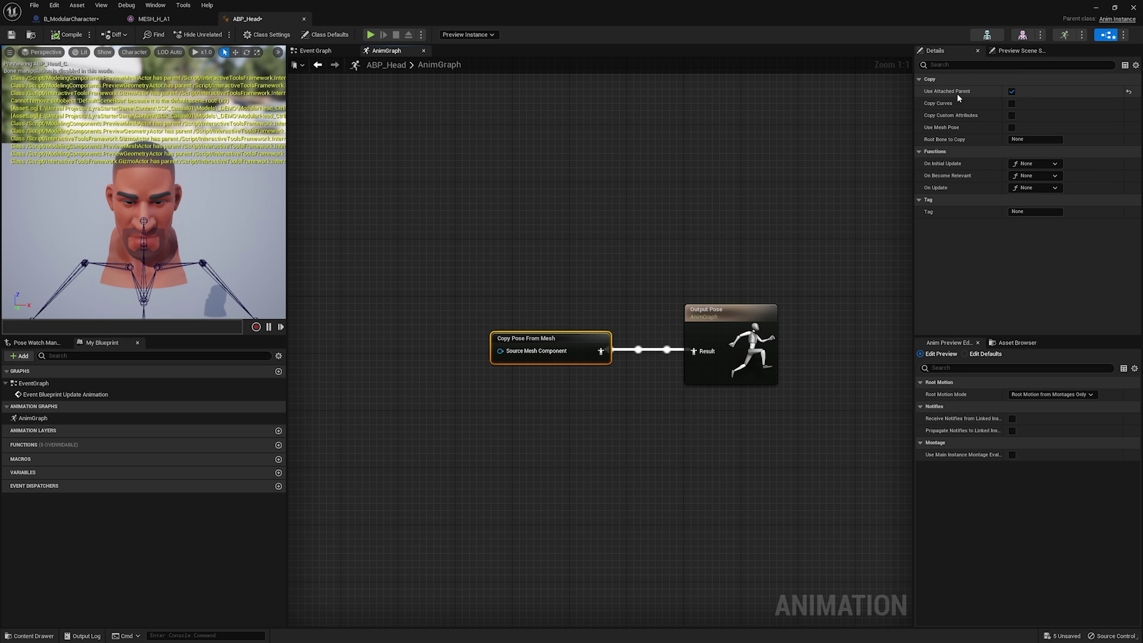
left_click(76, 20)
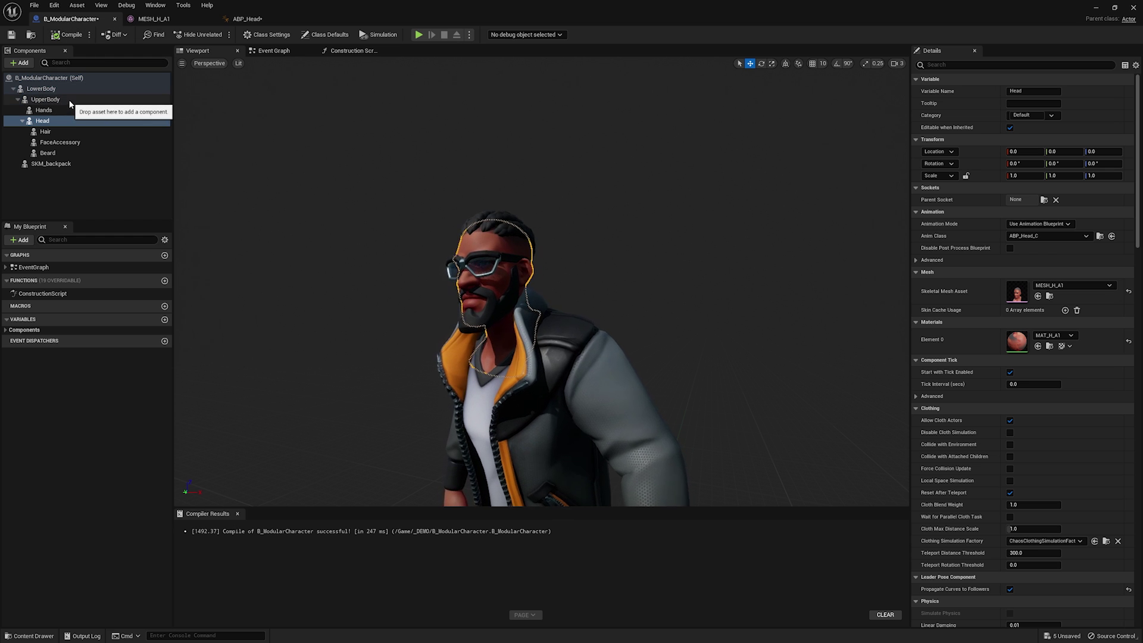
Inspect the UpperBody component's Shirt_CollarRig skeletal mesh and return to the Head component in B_ModularCharacter.
left_click(69, 100)
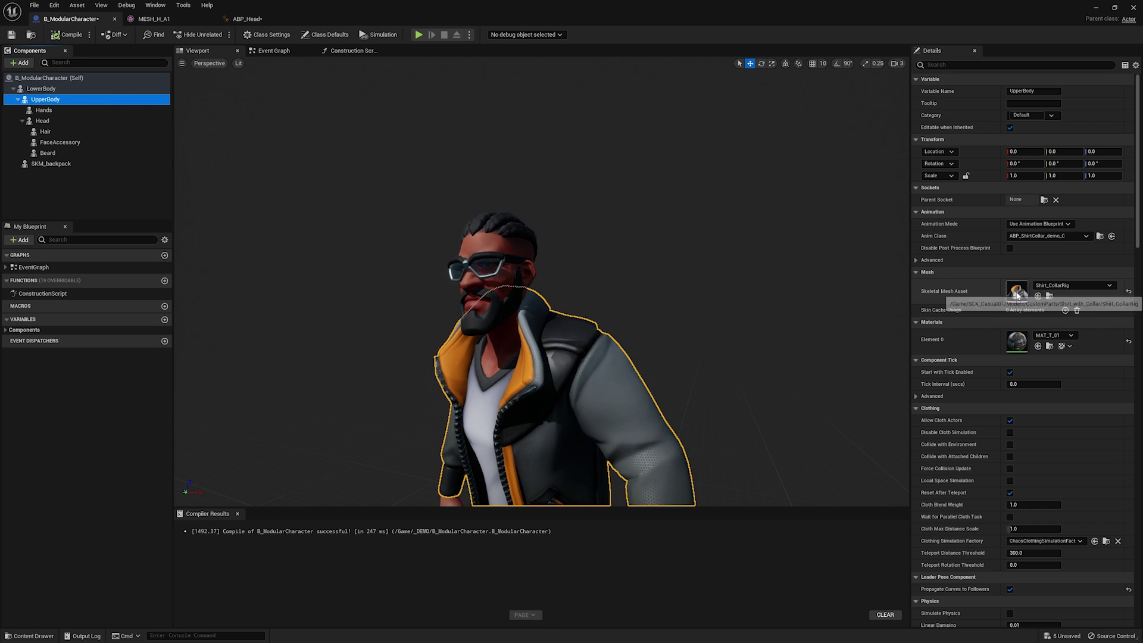
double_click(1017, 290)
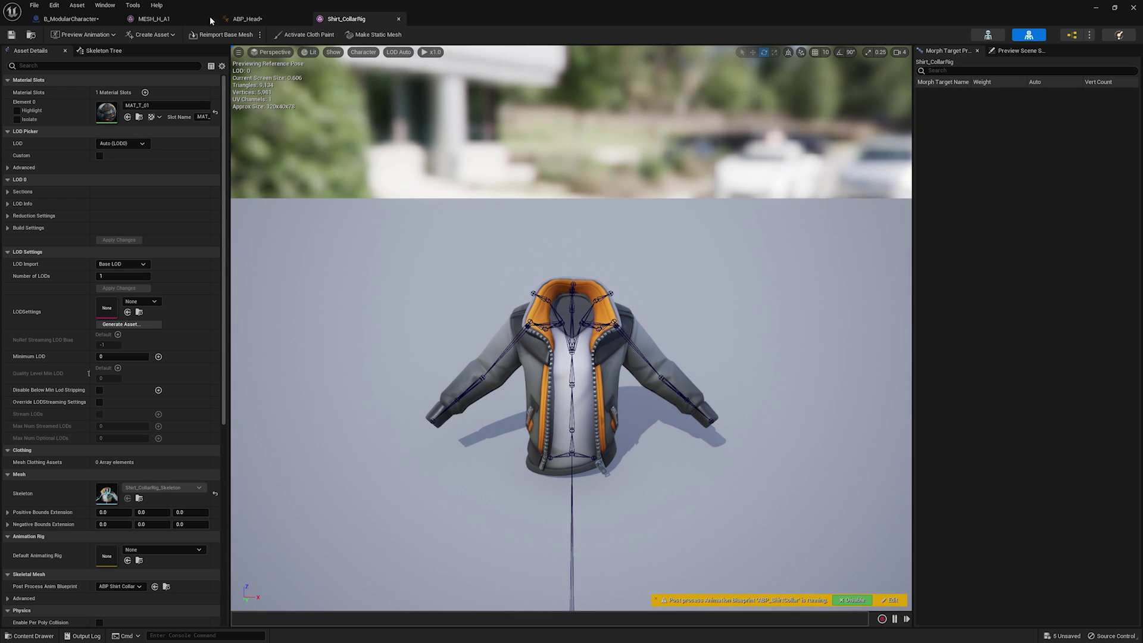
left_click(83, 18)
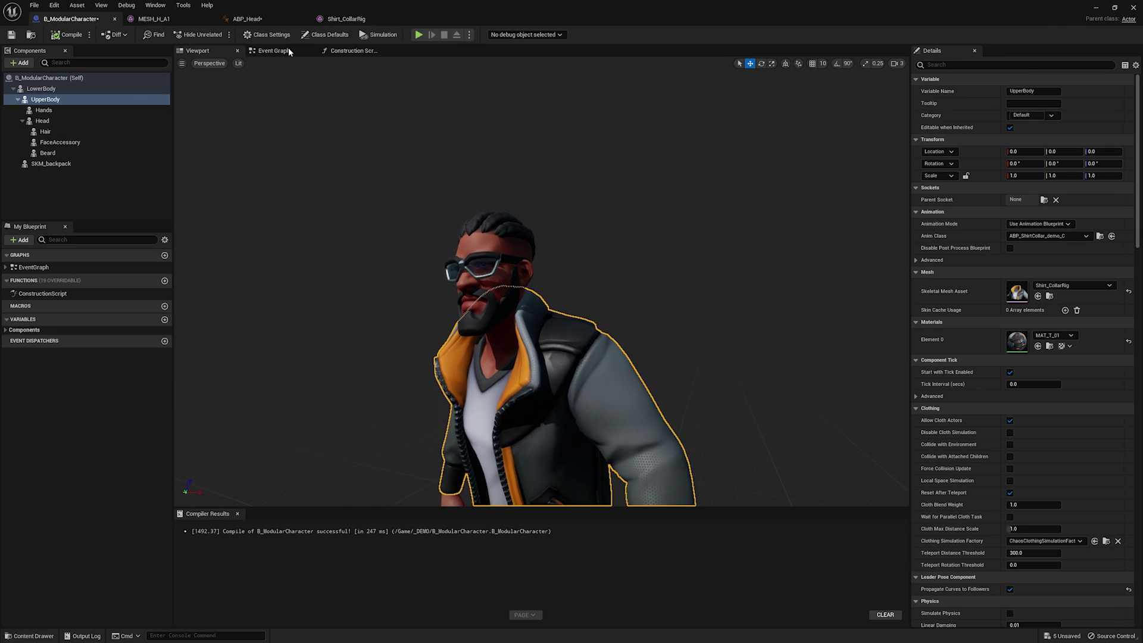
left_click(59, 98)
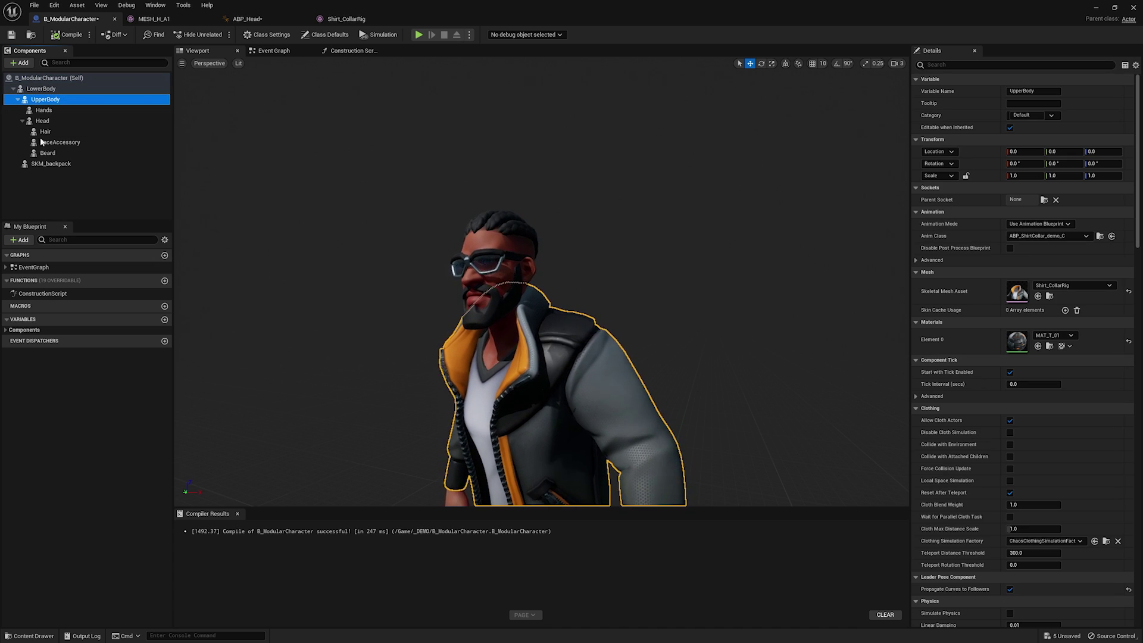
left_click(61, 120)
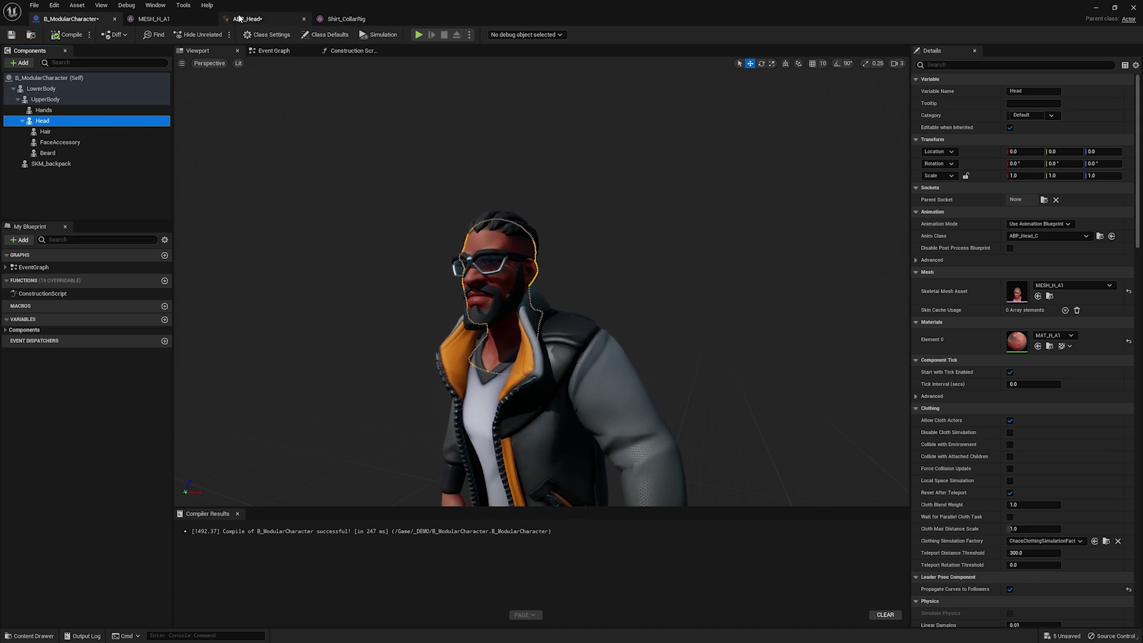
Enable Copy Curves and Copy Custom Attributes on ABP_Head's Copy Pose From Mesh node and compile the animation blueprint.
left_click(256, 20)
left_click(1011, 104)
left_click(1012, 115)
left_click(68, 35)
Return to the level editor, try moving Emotion_ctrl upward to test the face, and undo the move.
left_click(1098, 12)
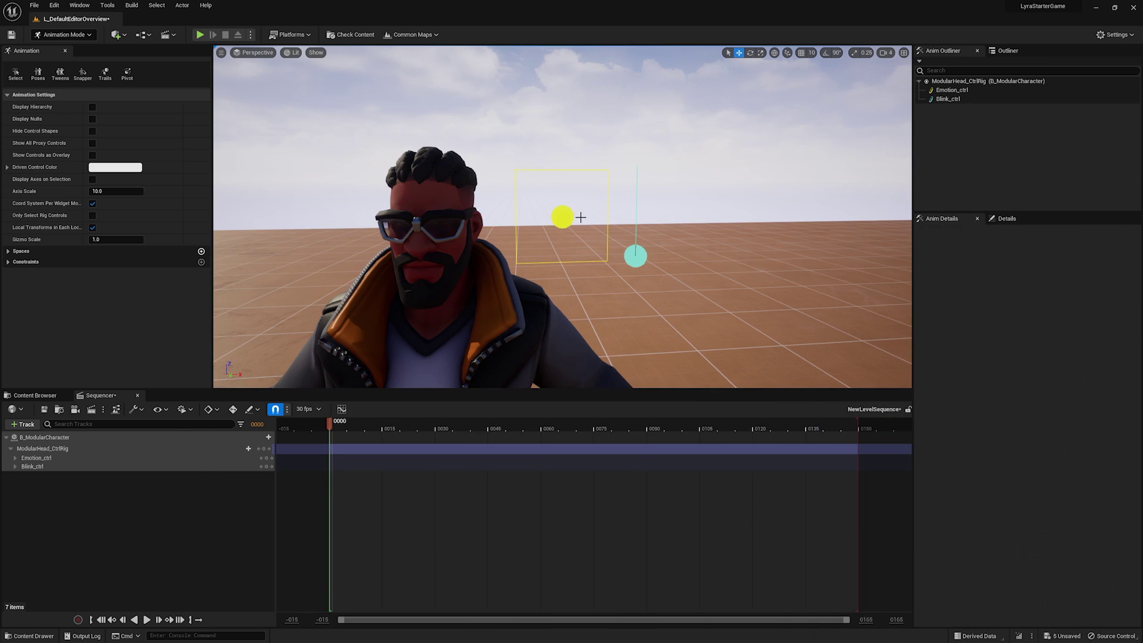
left_click(556, 218)
left_click_drag(566, 182, 566, 136)
key("ctrl+z")
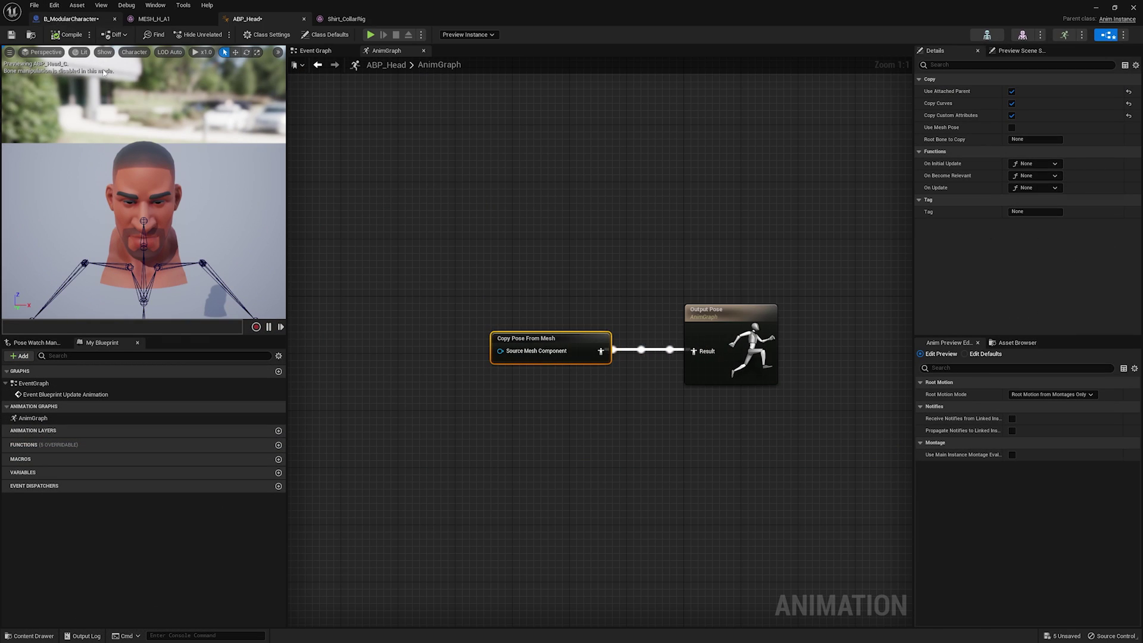
Attach the Head component directly to LowerBody in B_ModularCharacter, compile the blueprint, and move Emotion_ctrl in the level to test the face.
left_click(94, 19)
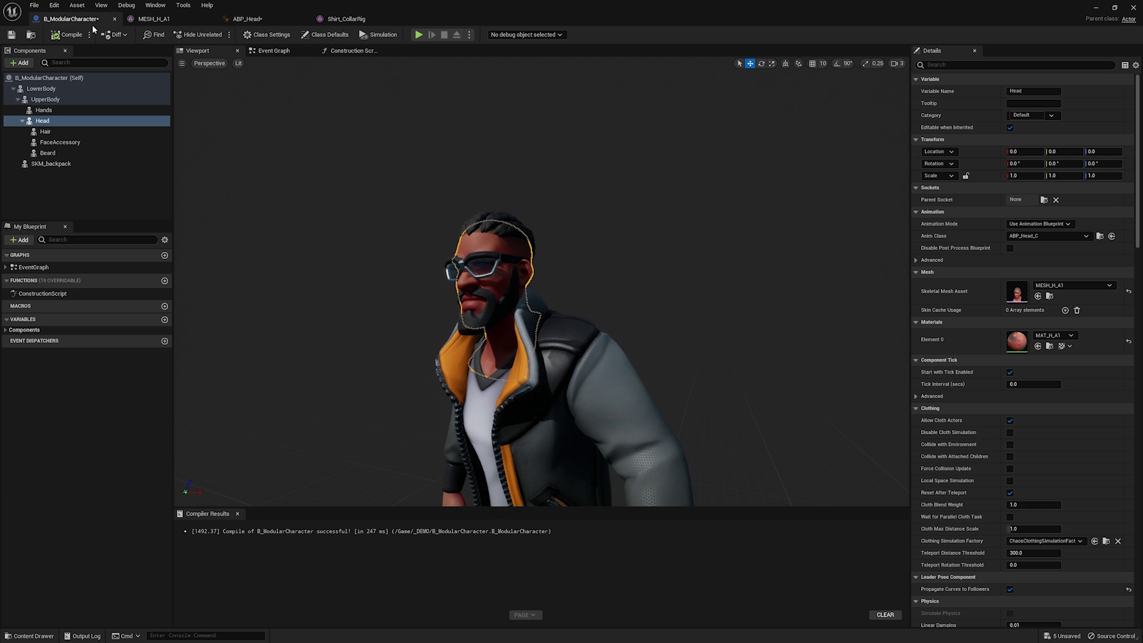
left_click(58, 120)
left_click_drag(56, 119, 59, 87)
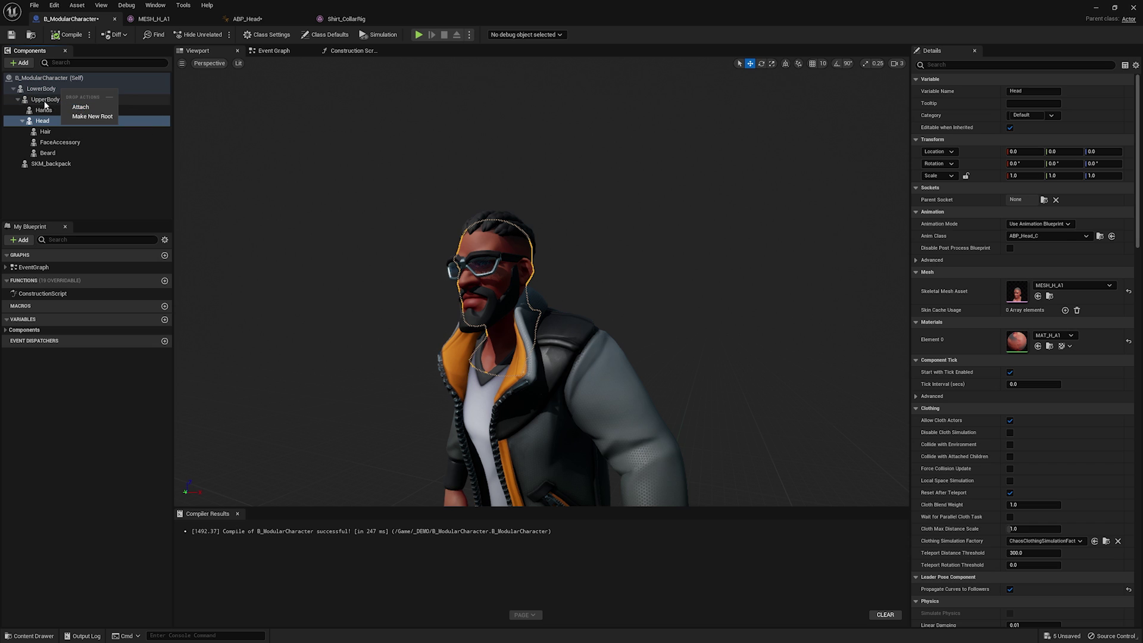
left_click(89, 111)
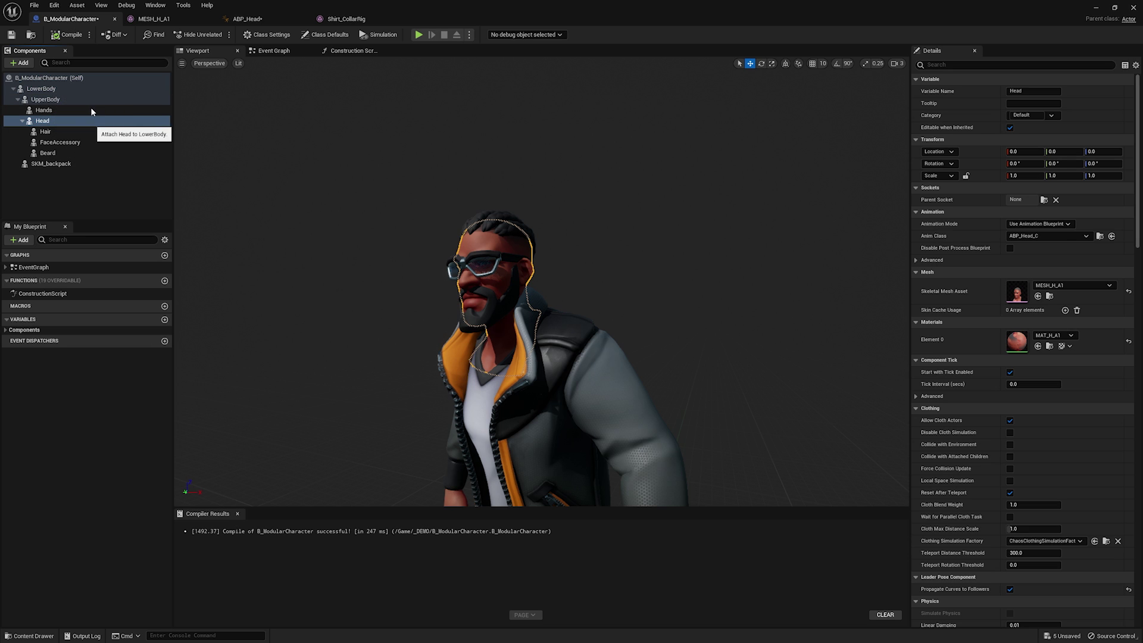
left_click(67, 34)
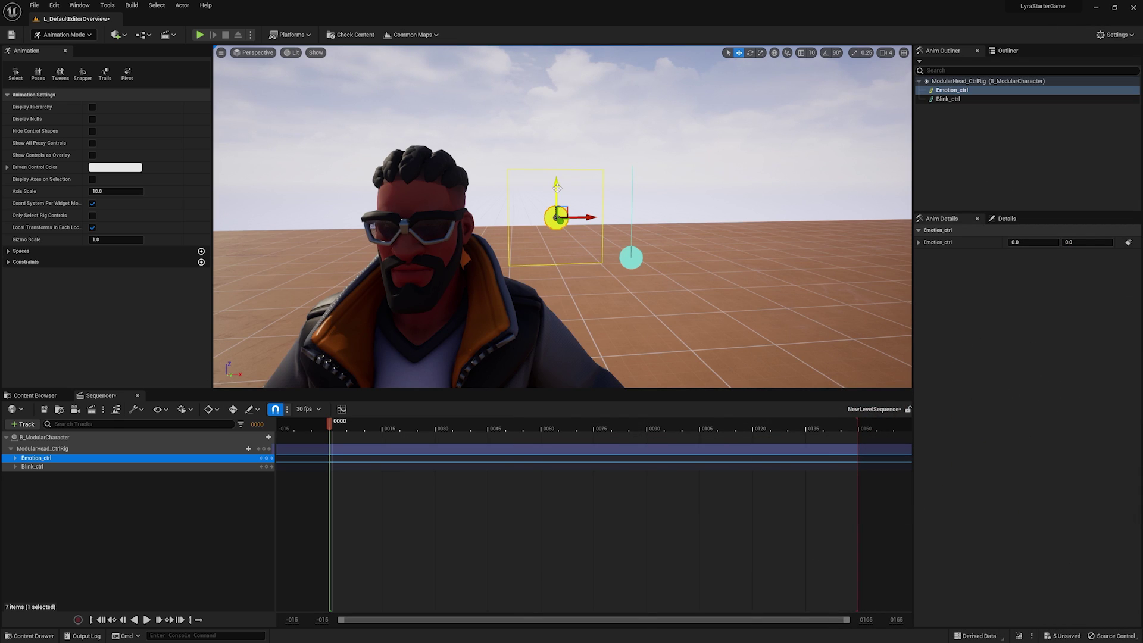
mouse_move(562, 182)
left_mouse_down()
mouse_move(562, 149)
mouse_move(556, 230)
mouse_move(557, 138)
mouse_move(557, 195)
mouse_move(556, 157)
mouse_move(608, 178)
mouse_move(540, 181)
mouse_move(580, 182)
left_mouse_up()
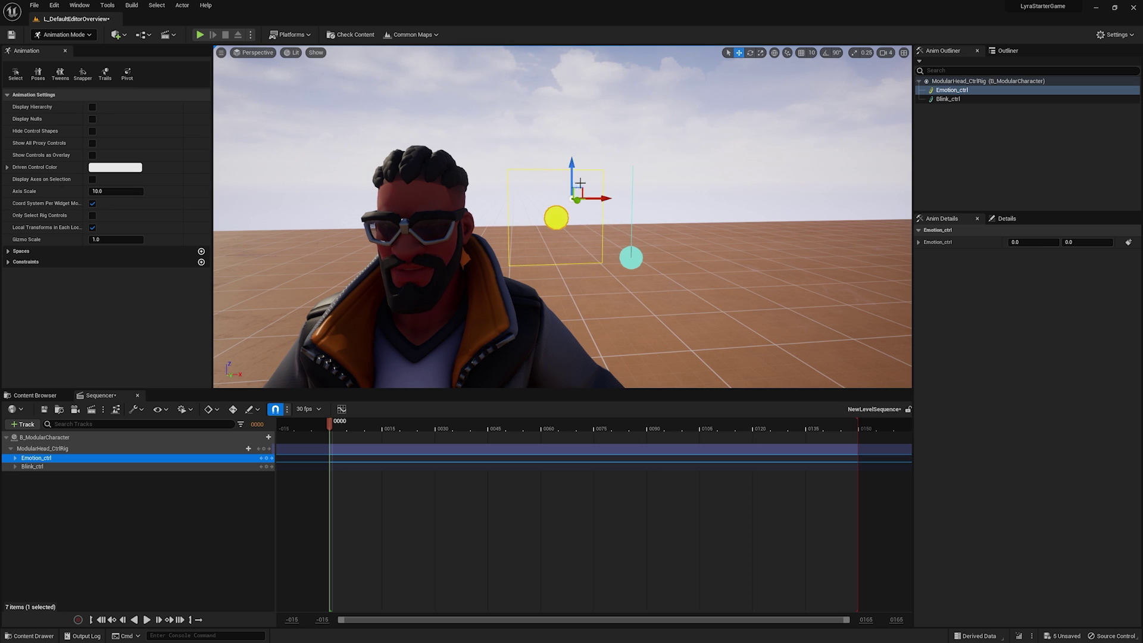
left_click(71, 518)
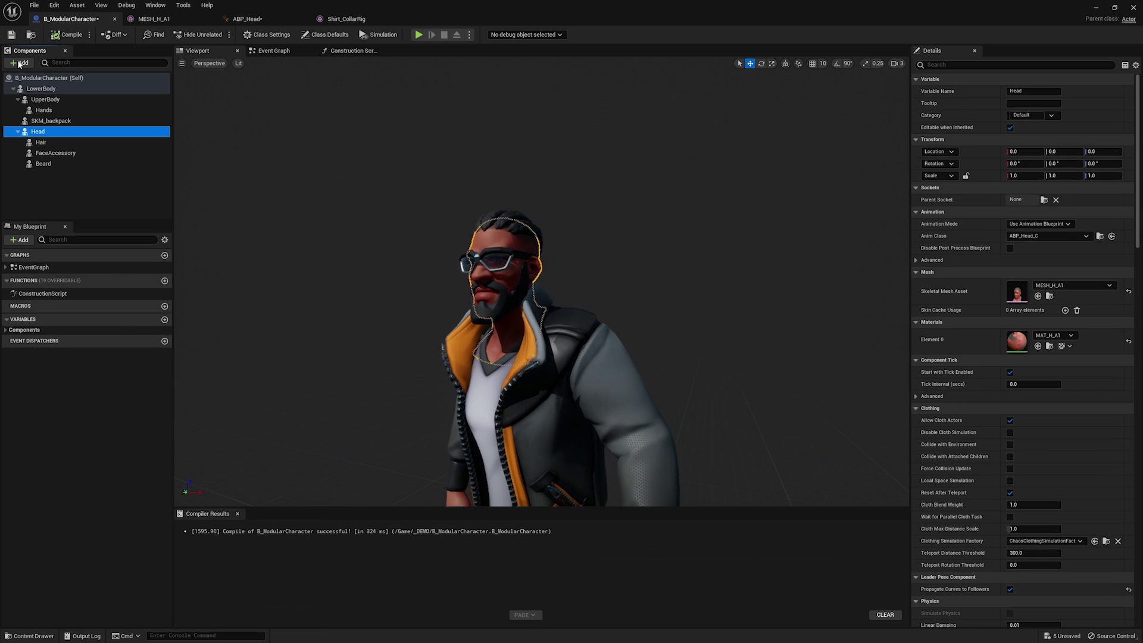
Examine B_ModularCharacter's LowerBody and Head components, followed by ABP_Head's Copy Pose From Mesh node and event graph.
left_click(64, 187)
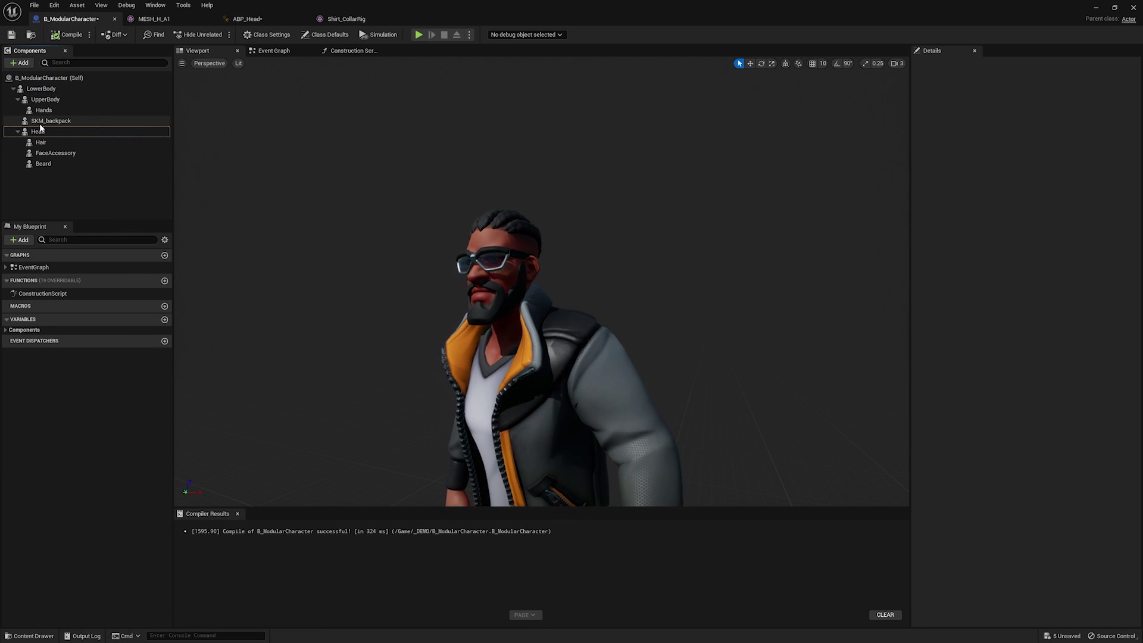
left_click(49, 90)
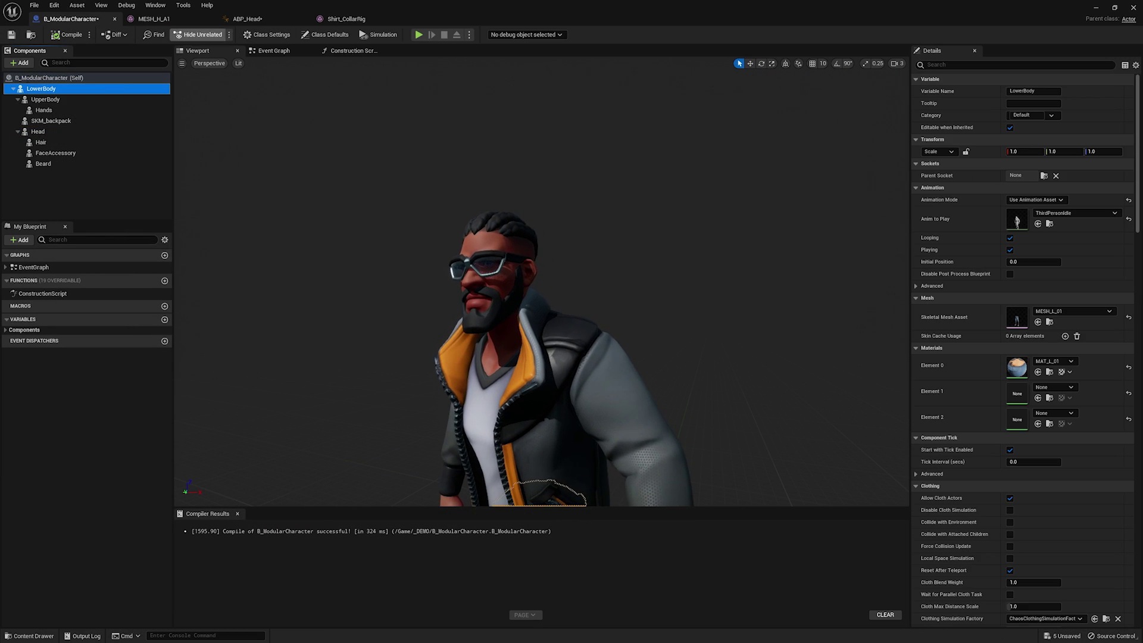
left_click(51, 132)
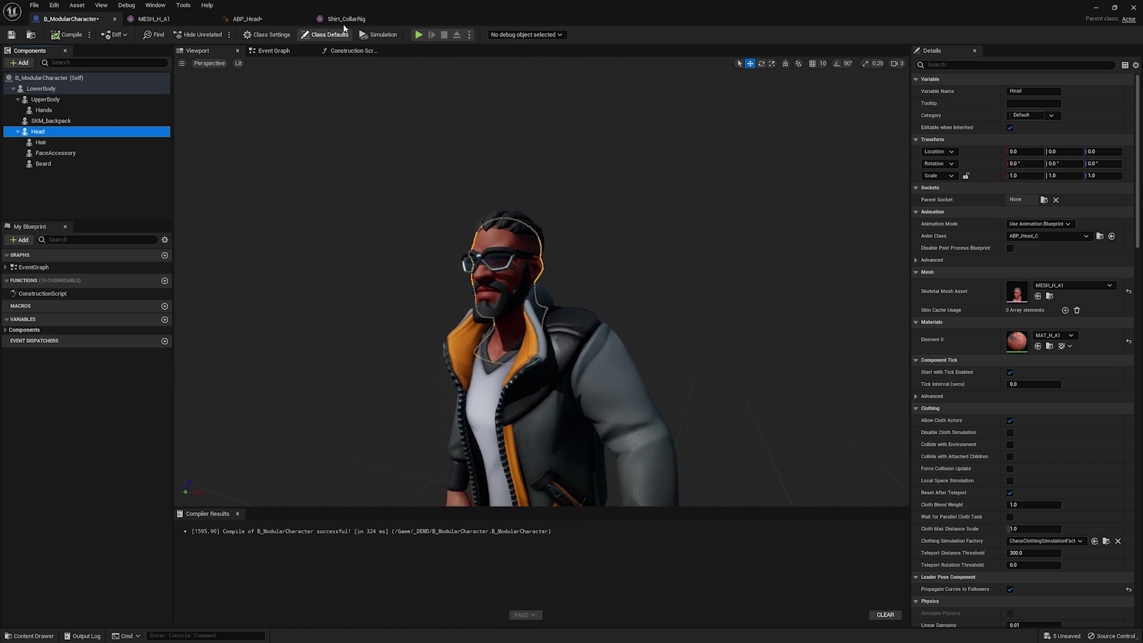
left_click(248, 20)
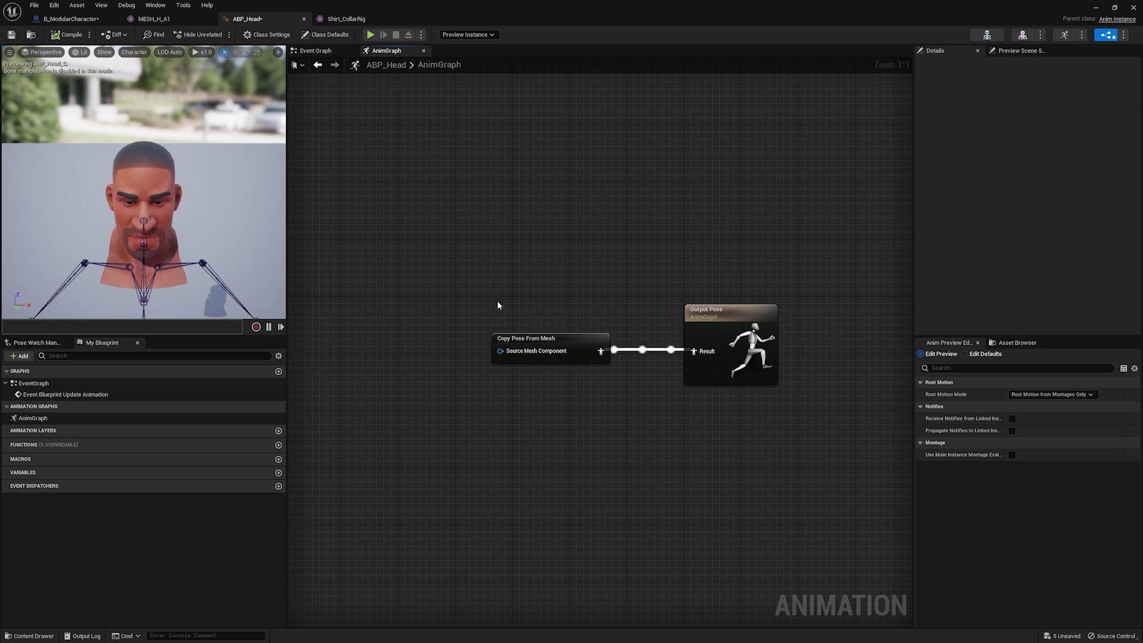
left_click(499, 341)
left_click(315, 51)
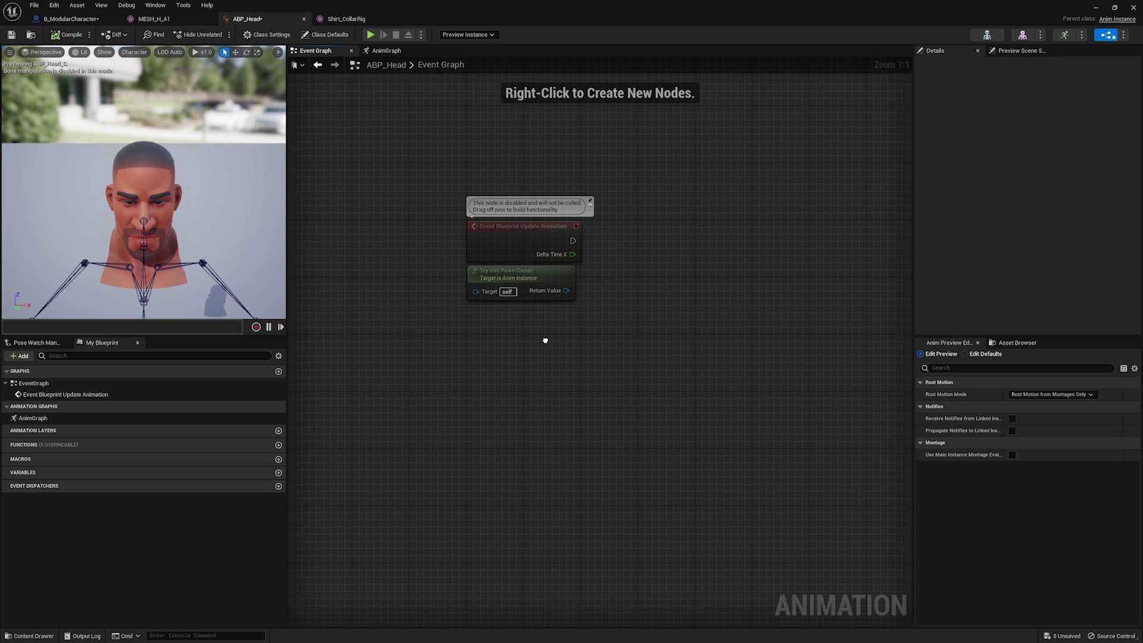
left_click(381, 50)
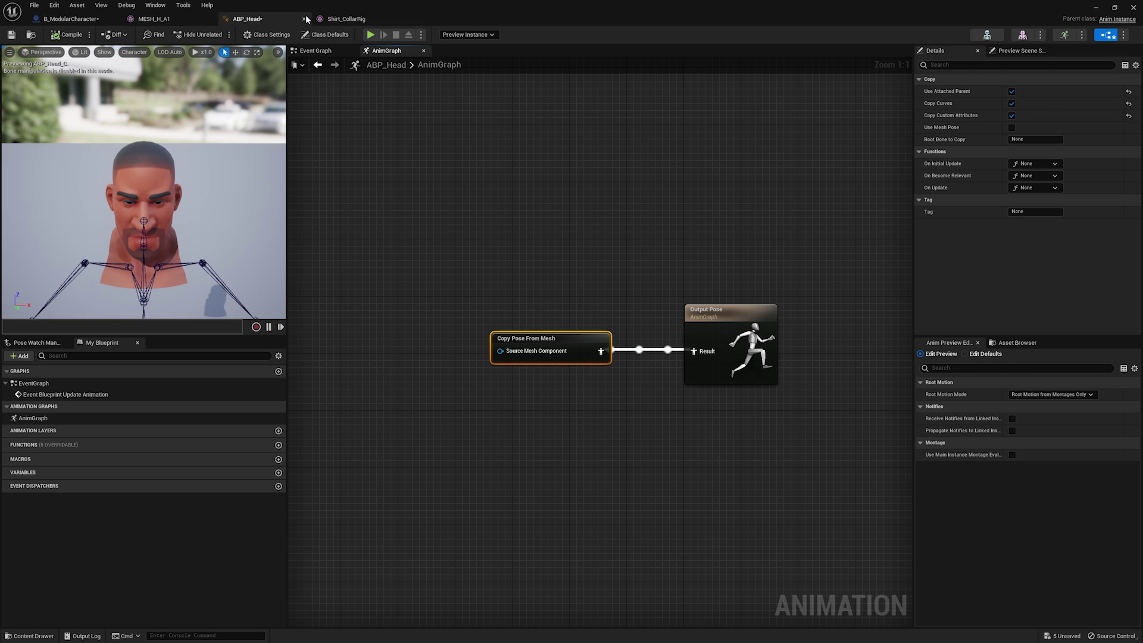
Open the ModularHead_CtrlRig control rig from the SCK_Casual01/Models/_DEMO folder.
left_click(30, 636)
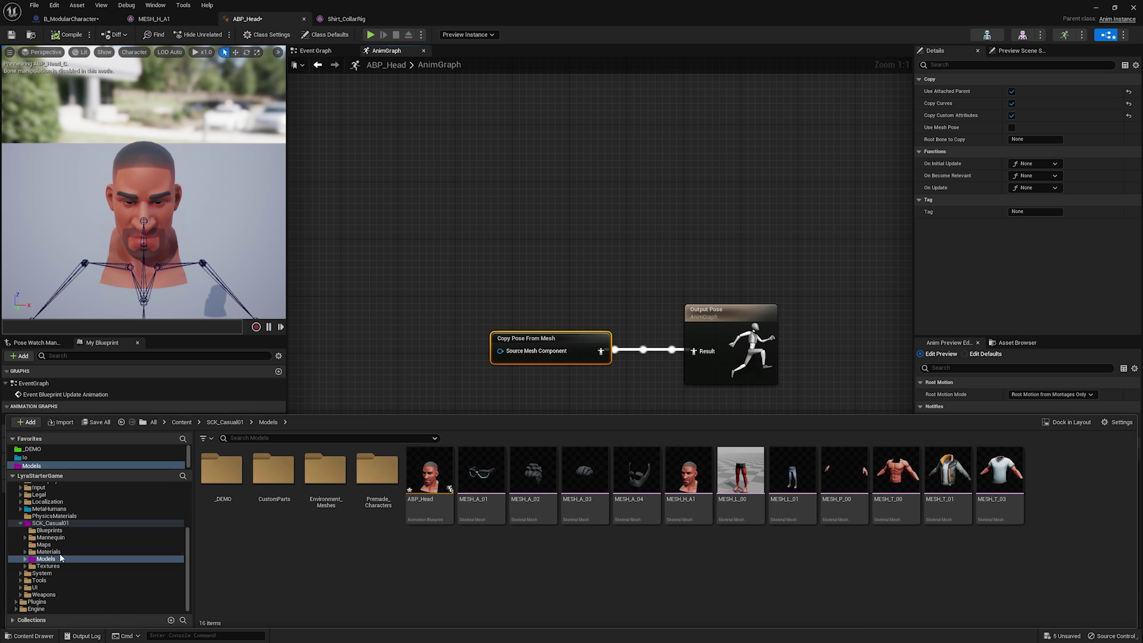
left_click(36, 449)
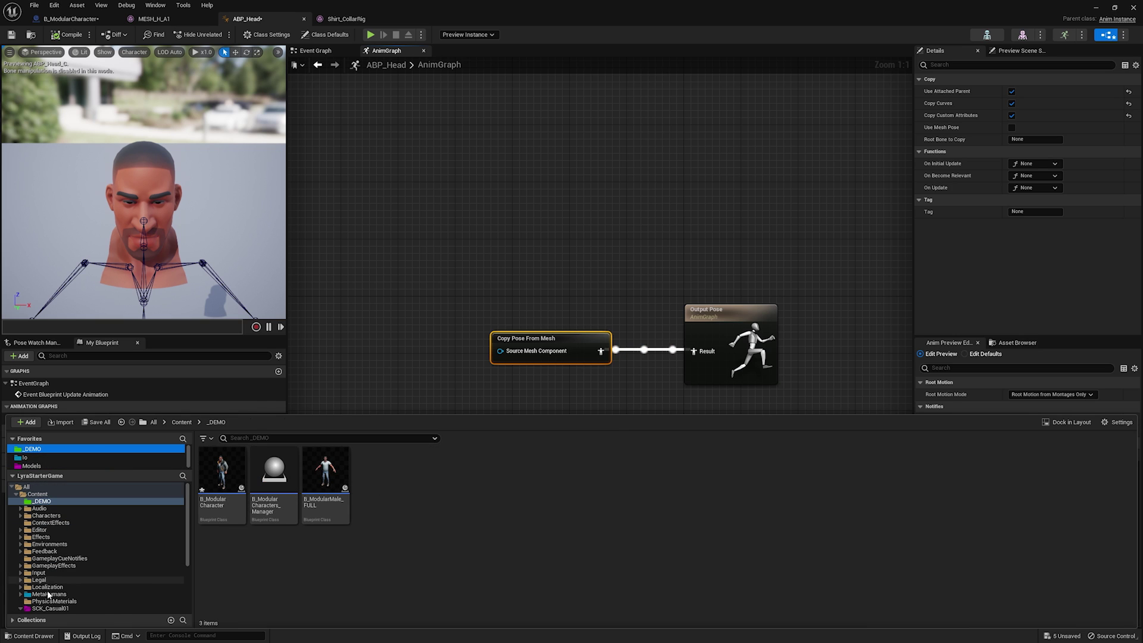
left_click(66, 609)
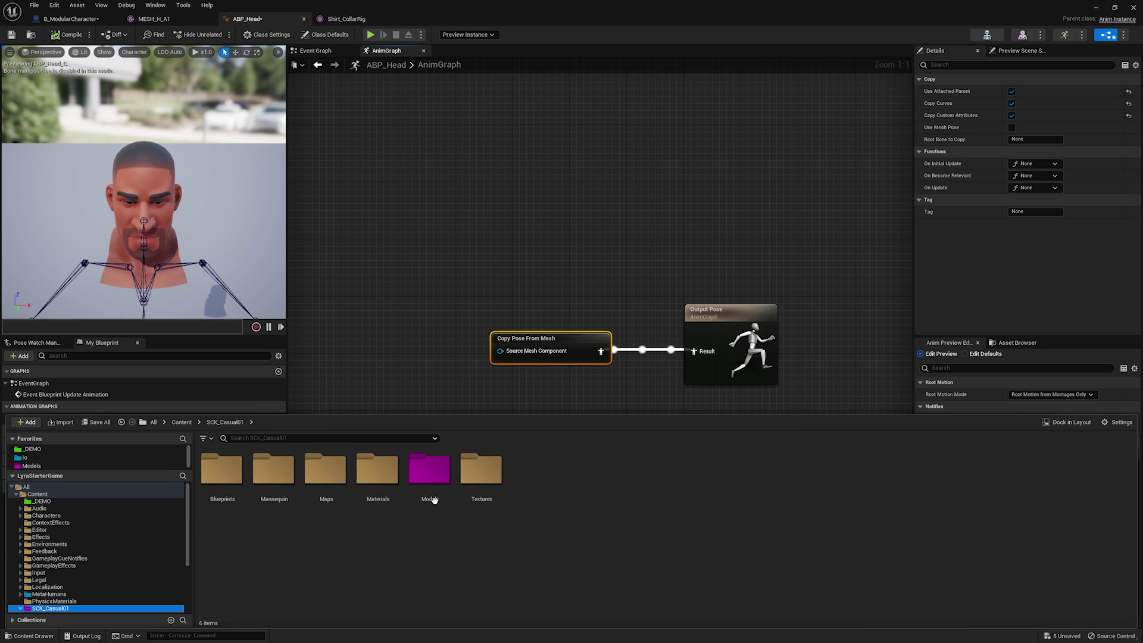
left_click(436, 476)
double_click(435, 477)
double_click(364, 472)
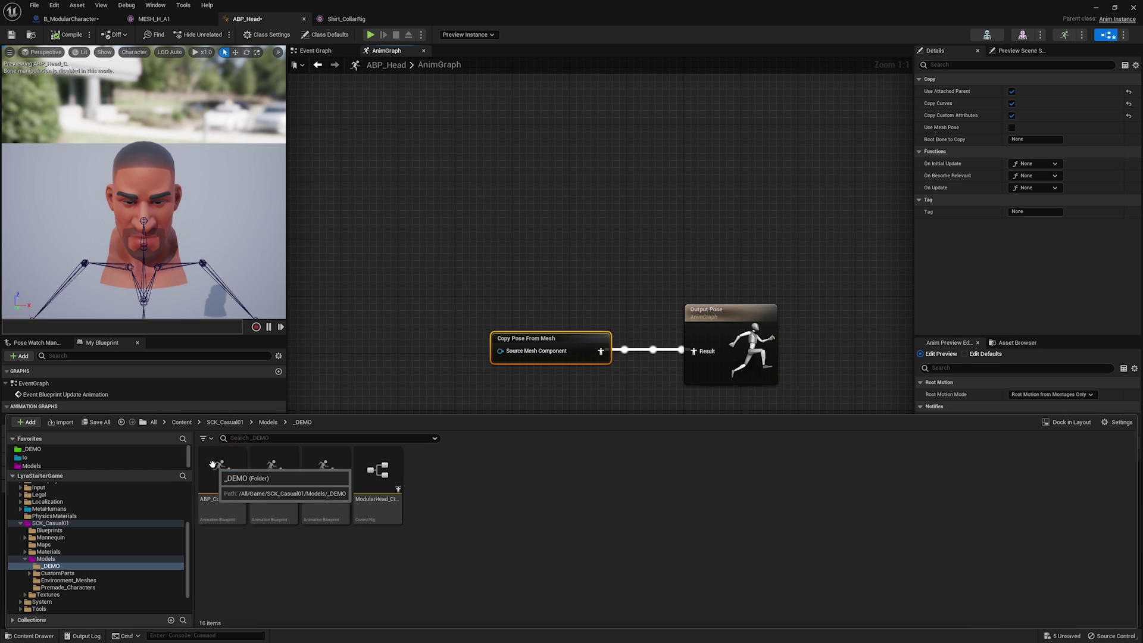
left_click(364, 472)
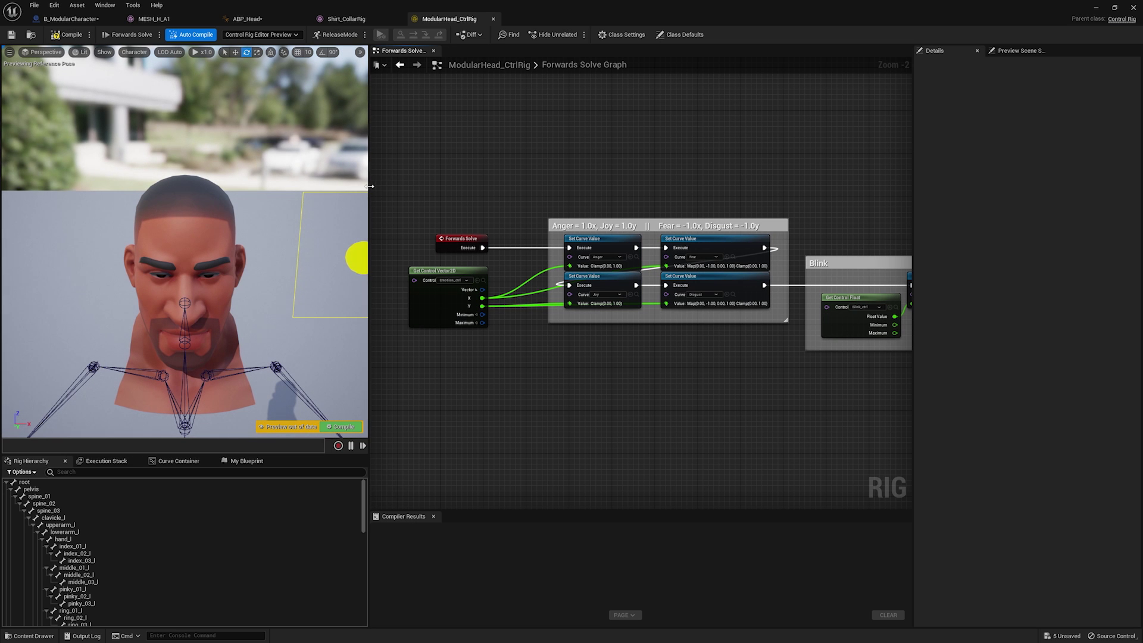
Collapse the root bone hierarchy and inspect the Emotion_ctrl and Blink_ctrl controls beside the head, undoing any trial move.
left_click_drag(369, 189, 336, 193)
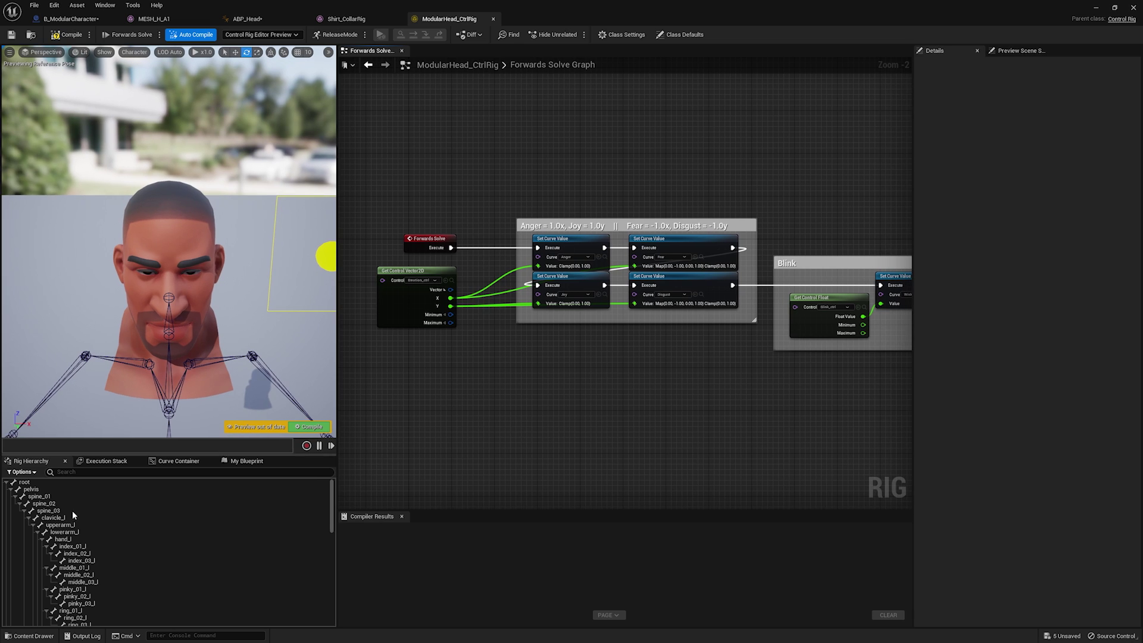
left_click(7, 483)
left_click(35, 489)
key("f")
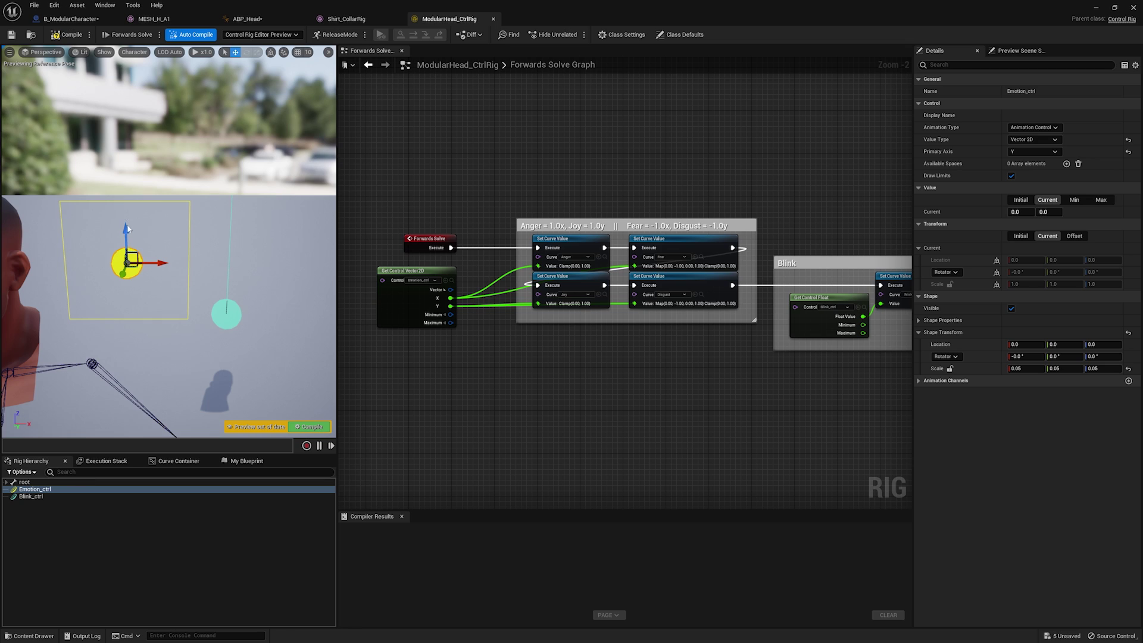
left_click_drag(126, 230, 140, 280)
key("ctrl+z")
mouse_move(236, 320)
left_mouse_down()
mouse_move(236, 138)
mouse_move(234, 317)
left_mouse_up()
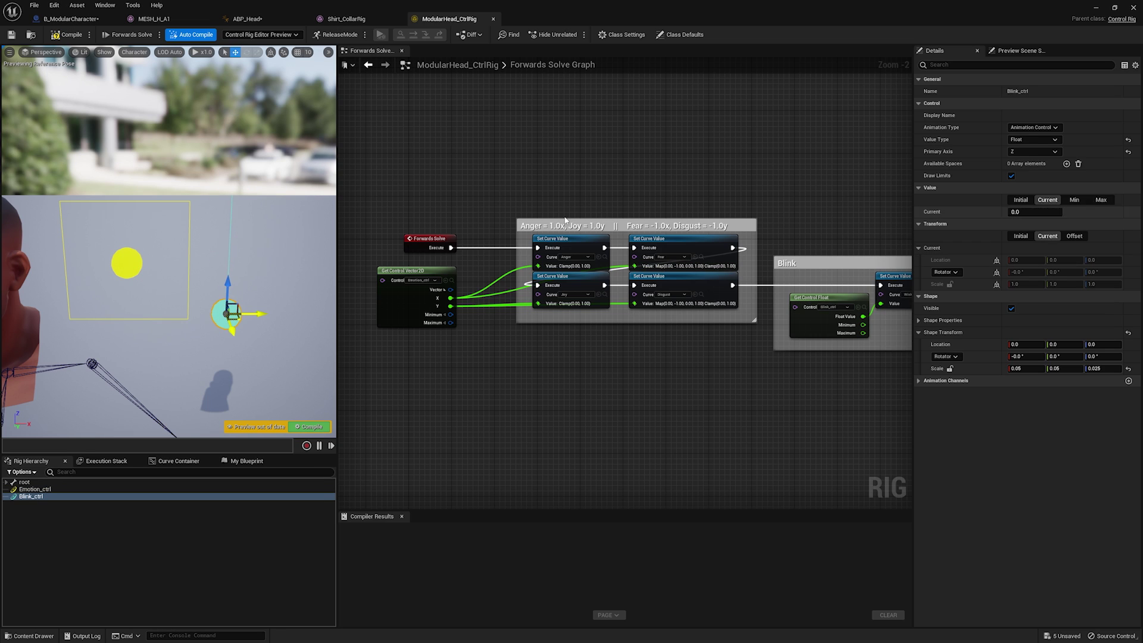
middle_click_drag(173, 417, 256, 259)
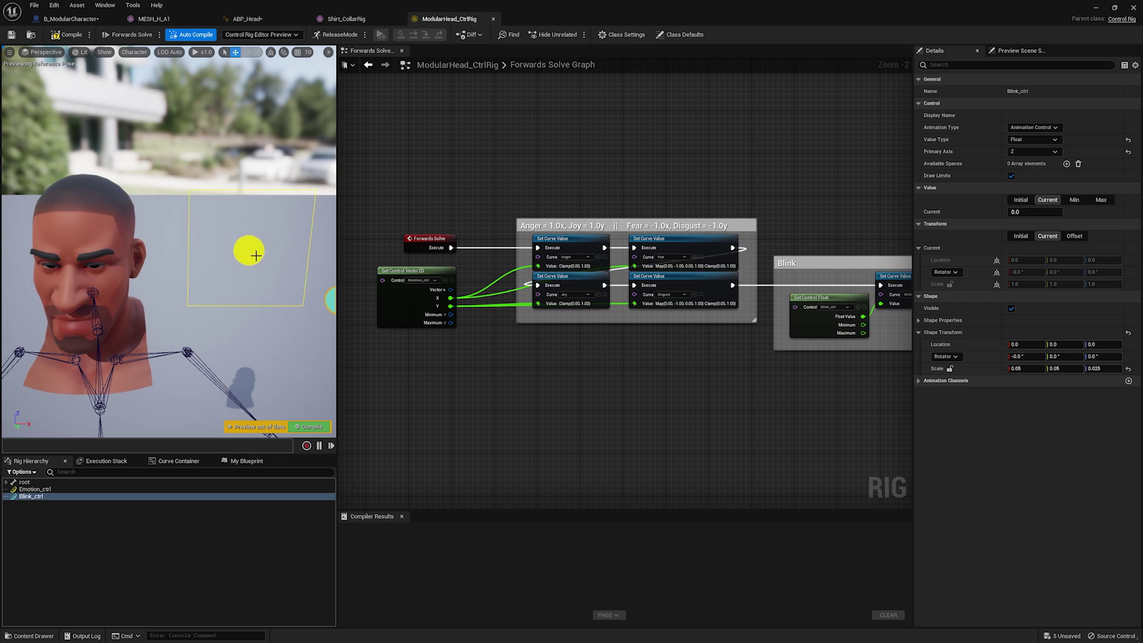
left_click(249, 250)
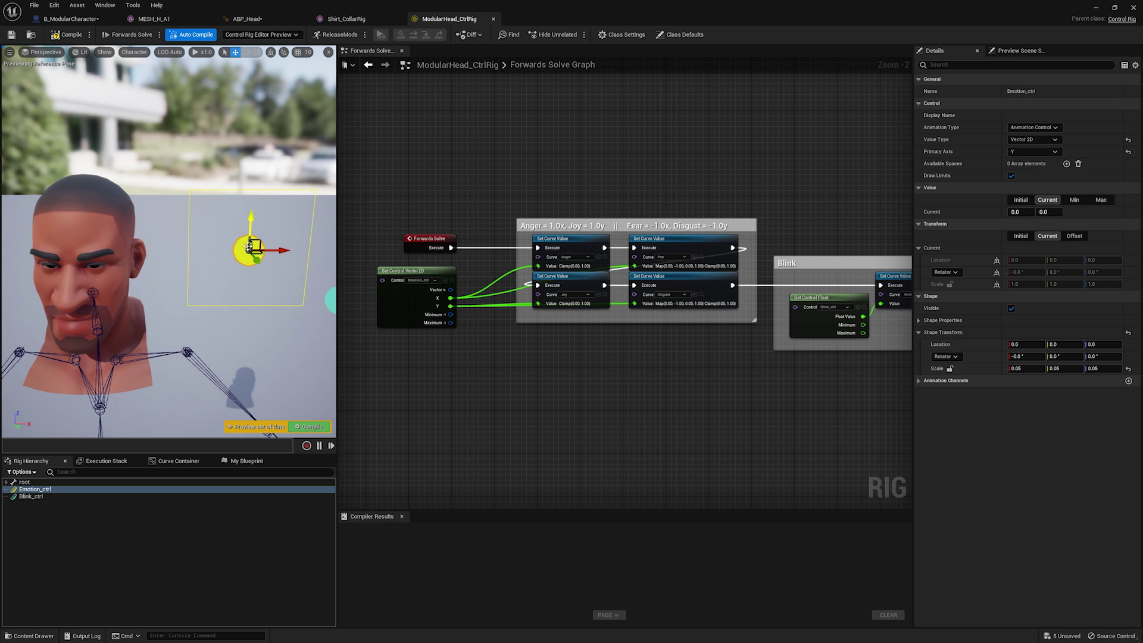
Examine the Forwards Solve graph's emotion and blink Set Curve Value nodes and compare their curve names with MESH_H_A1's morph targets.
scroll(454, 282, "up", 2)
left_click(441, 308)
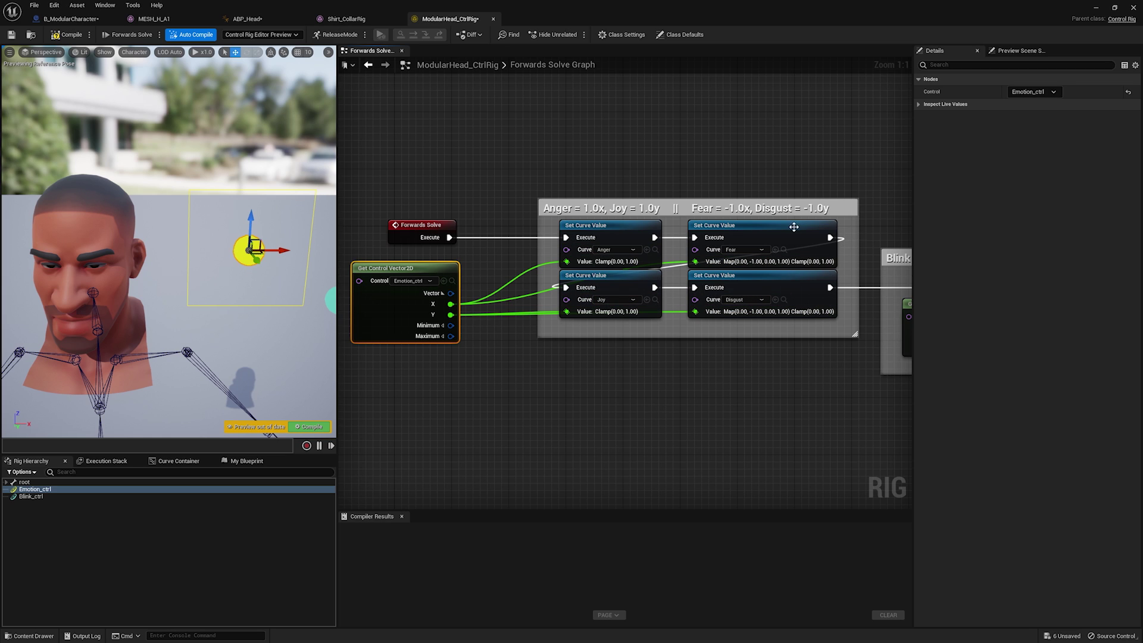
left_click(626, 226)
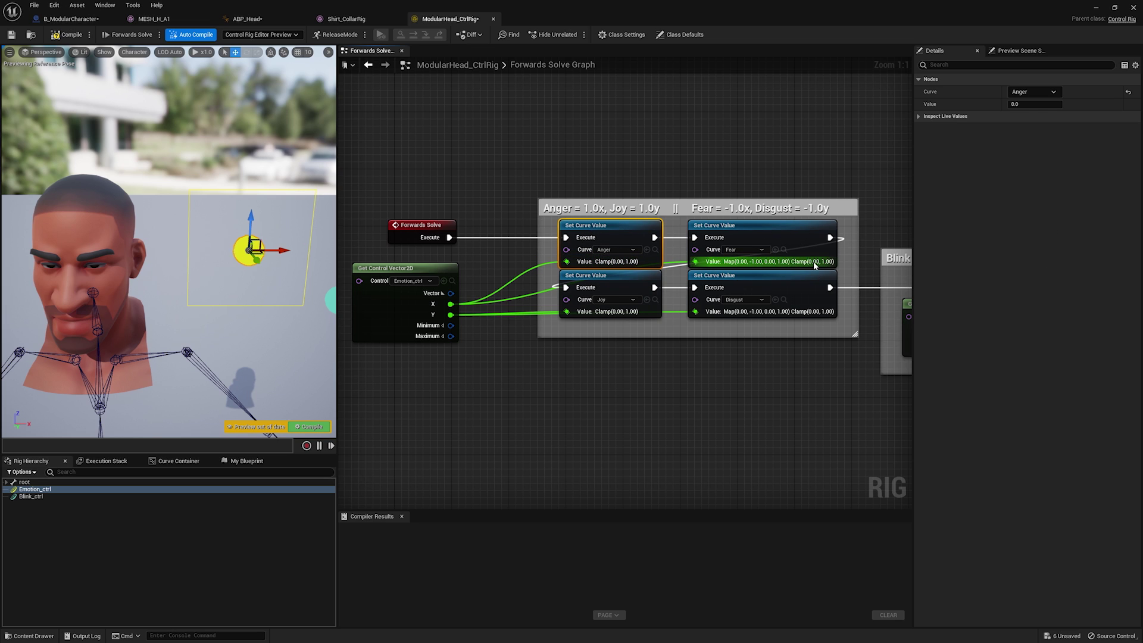
left_click(788, 225)
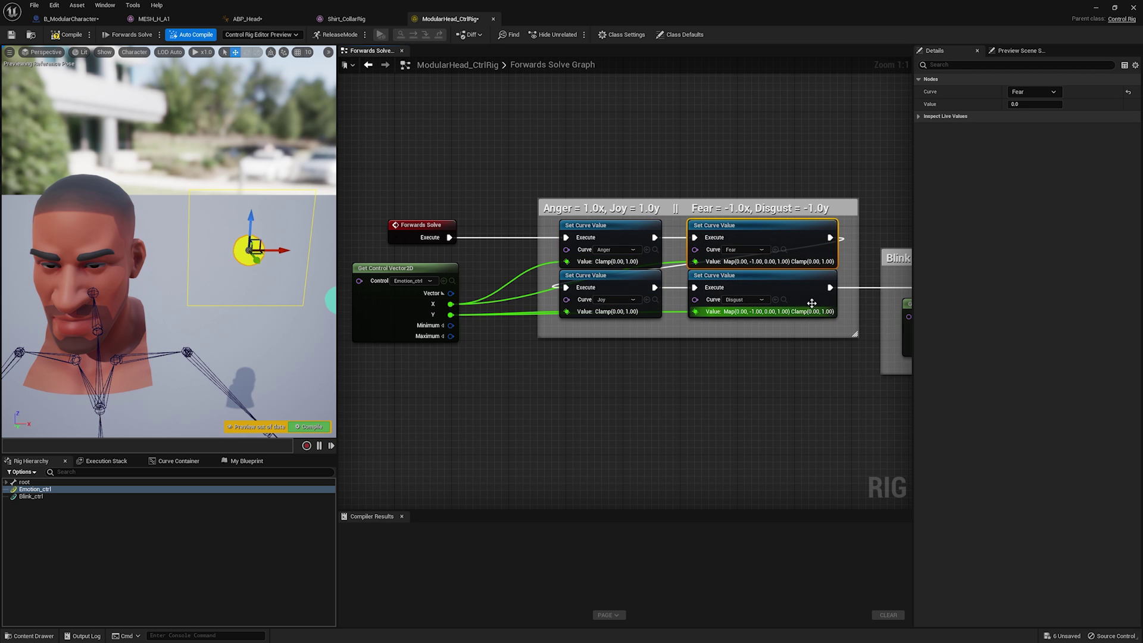
left_click(744, 300)
right_click_drag(773, 403, 470, 372)
left_click(637, 272)
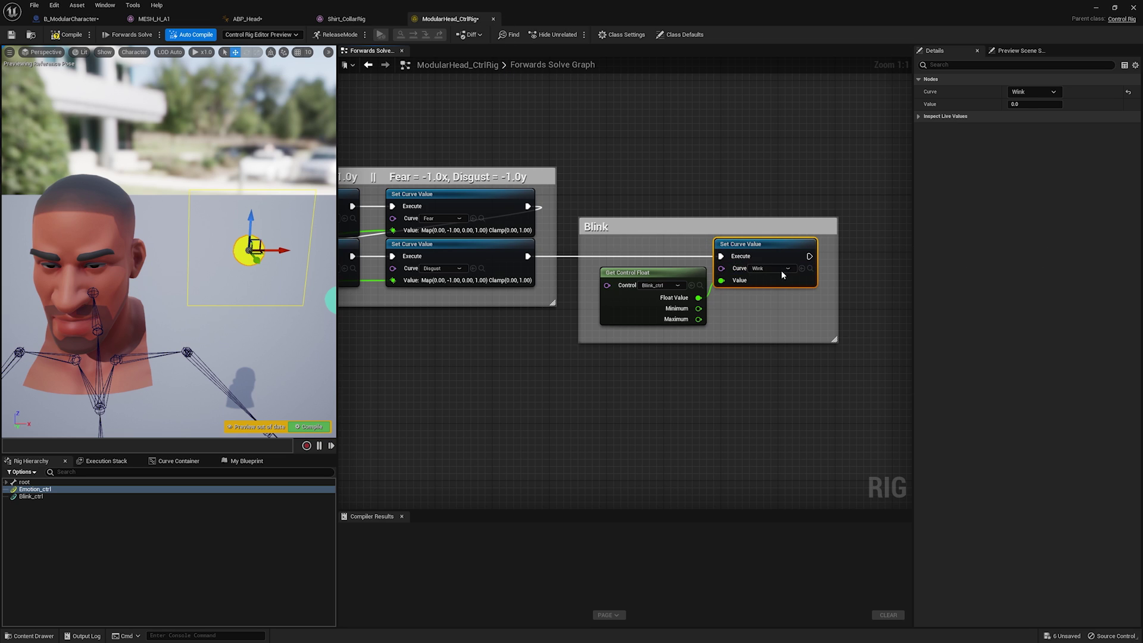
left_click(143, 19)
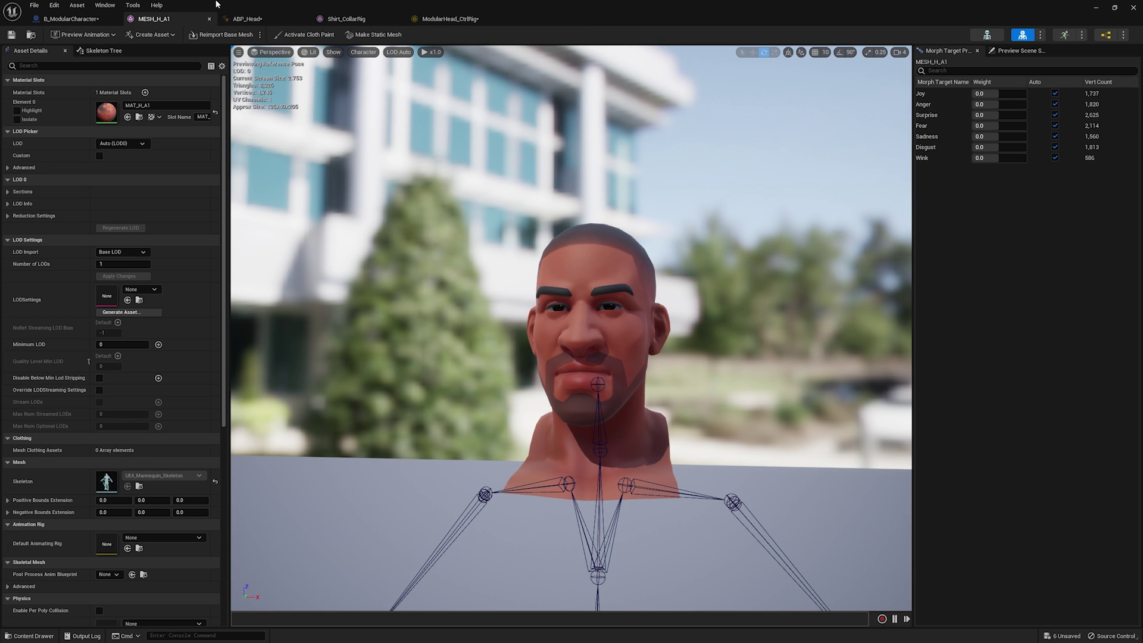
left_click(448, 18)
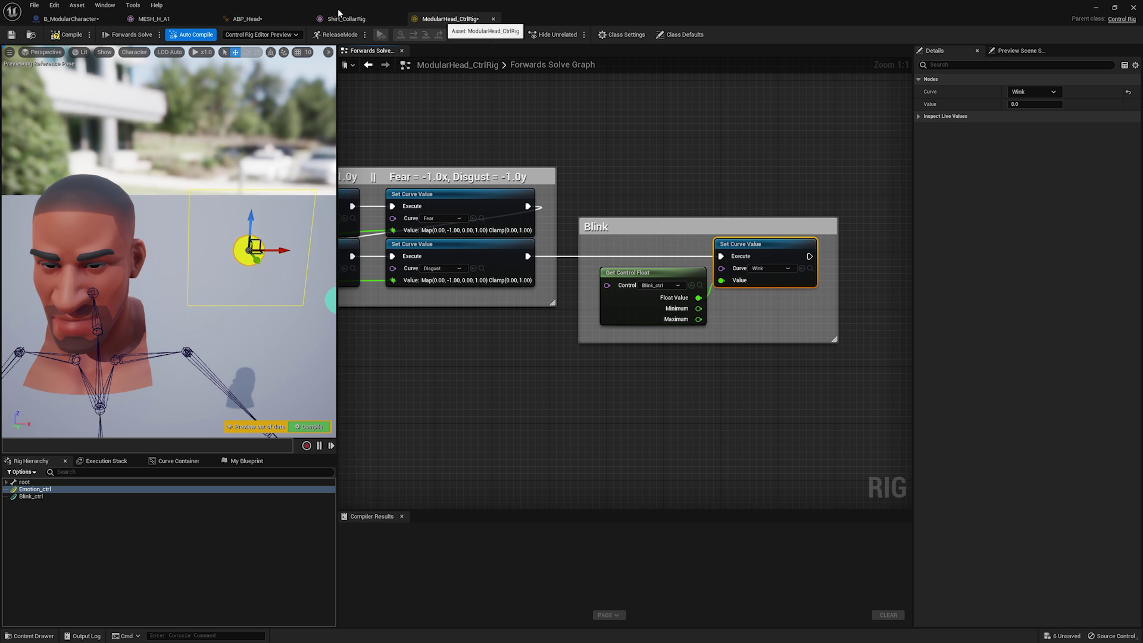
Return to the level editor and view the Lyra Cosmetic Developer Settings in the Editor Preferences.
left_click(80, 19)
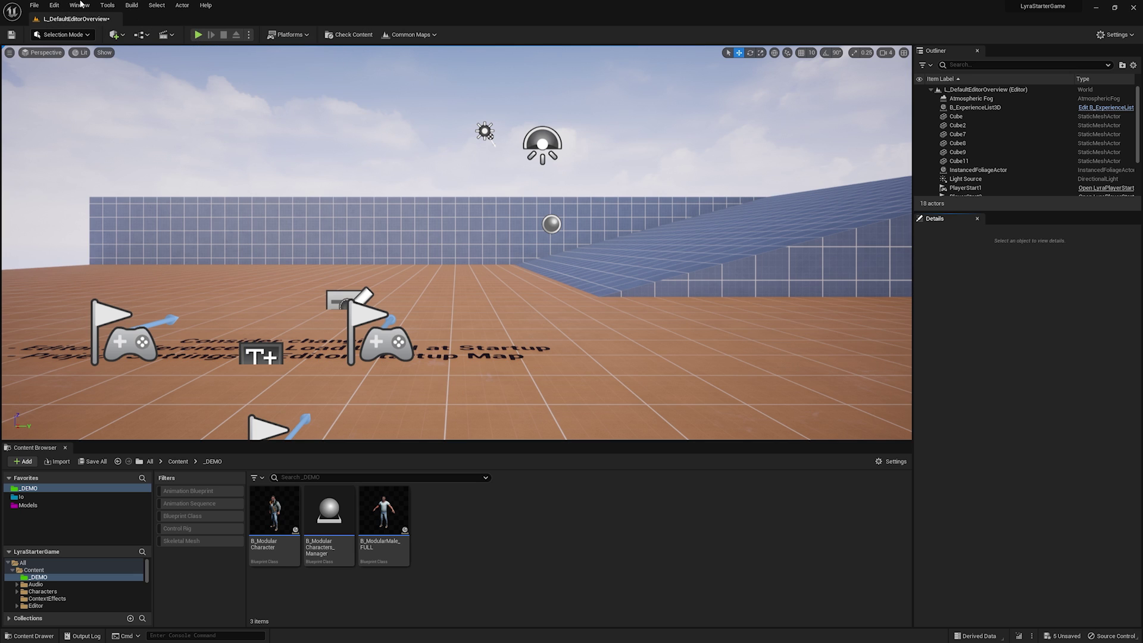
left_click(57, 5)
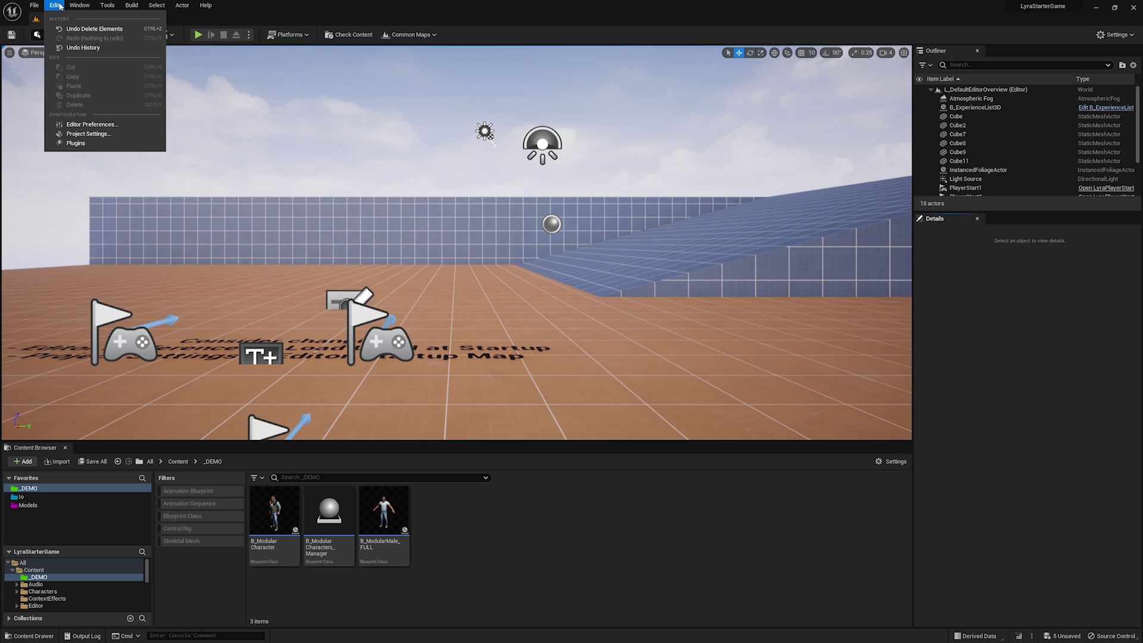
left_click(92, 124)
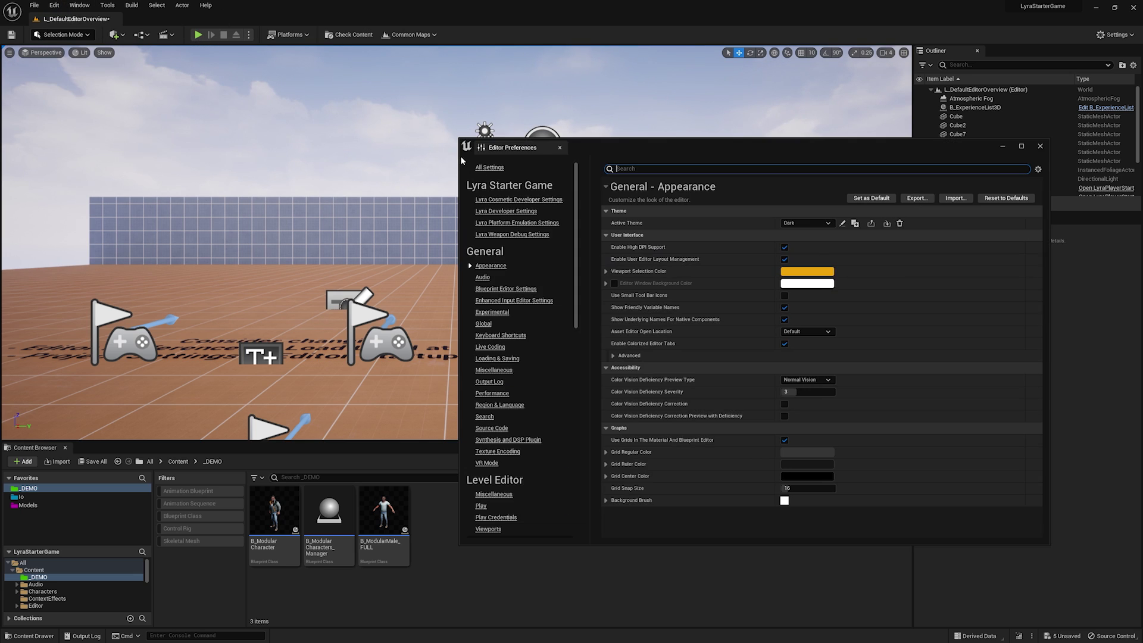
left_click(511, 192)
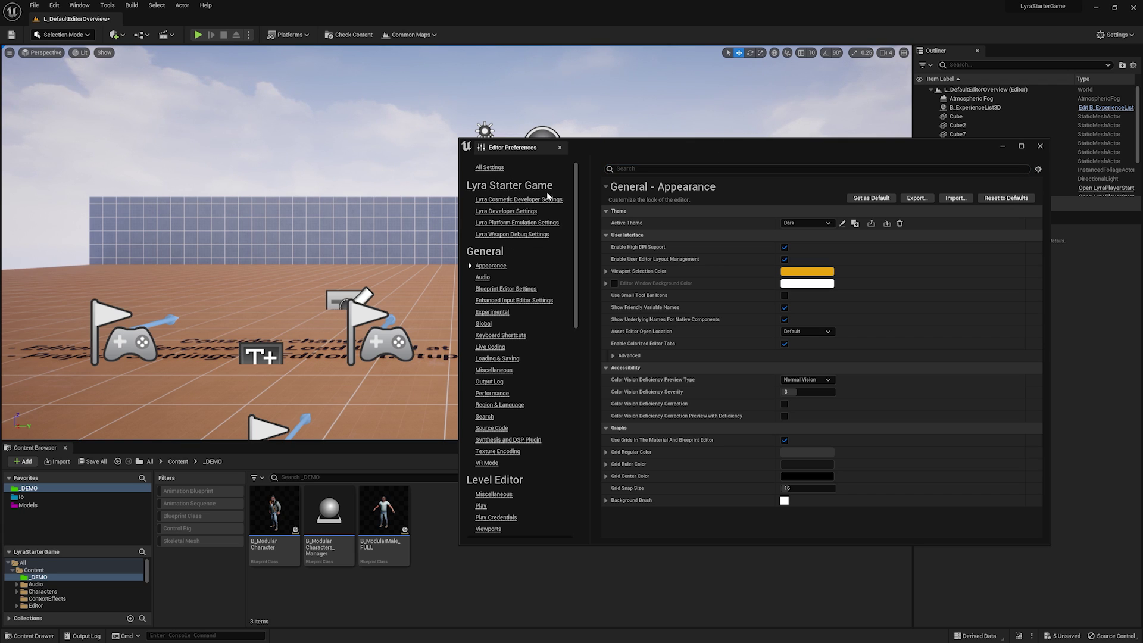
left_click(518, 200)
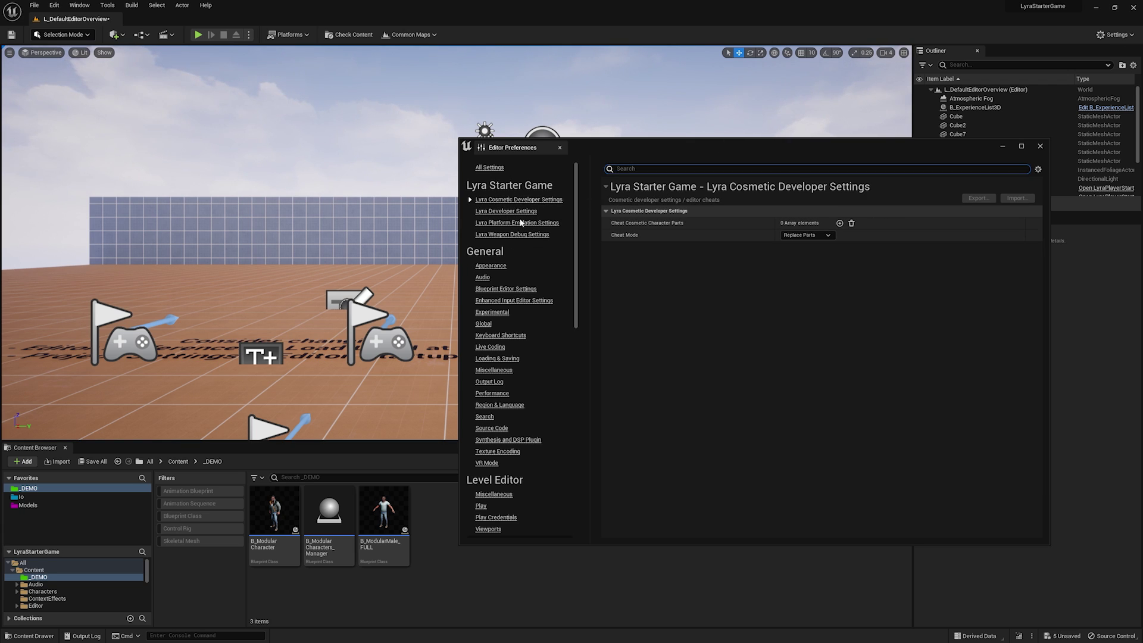
Review the available Experience Override assets in the Lyra Developer Settings, keep B_ShooterGame_Elimination, and close the preferences.
left_click(504, 212)
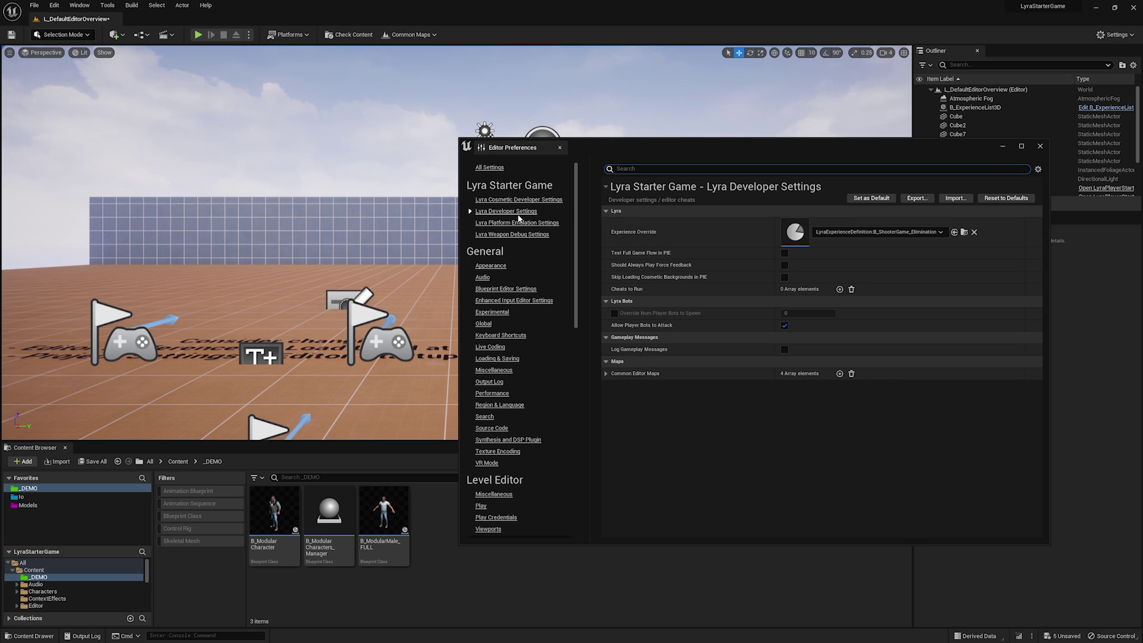
left_click(920, 233)
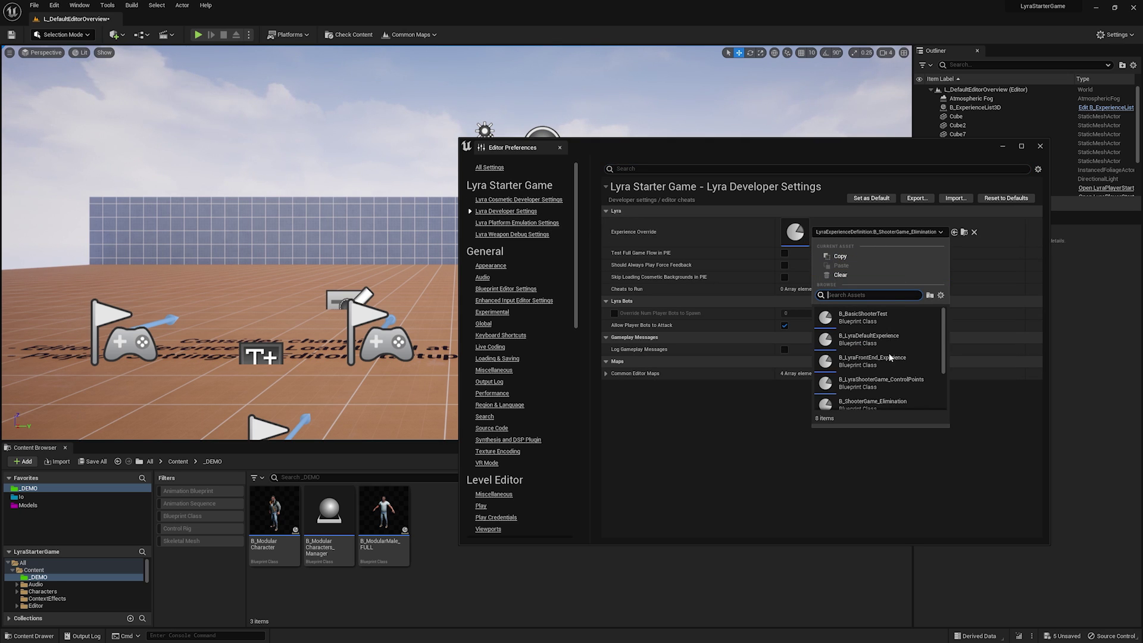
scroll(892, 375, "down", 1)
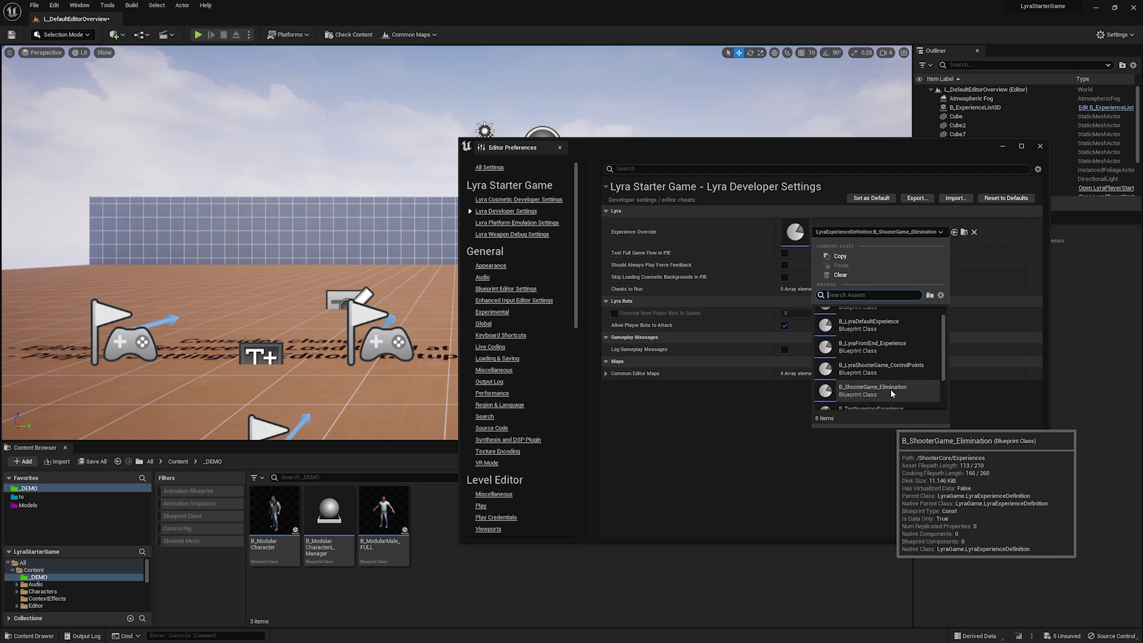
left_click(664, 433)
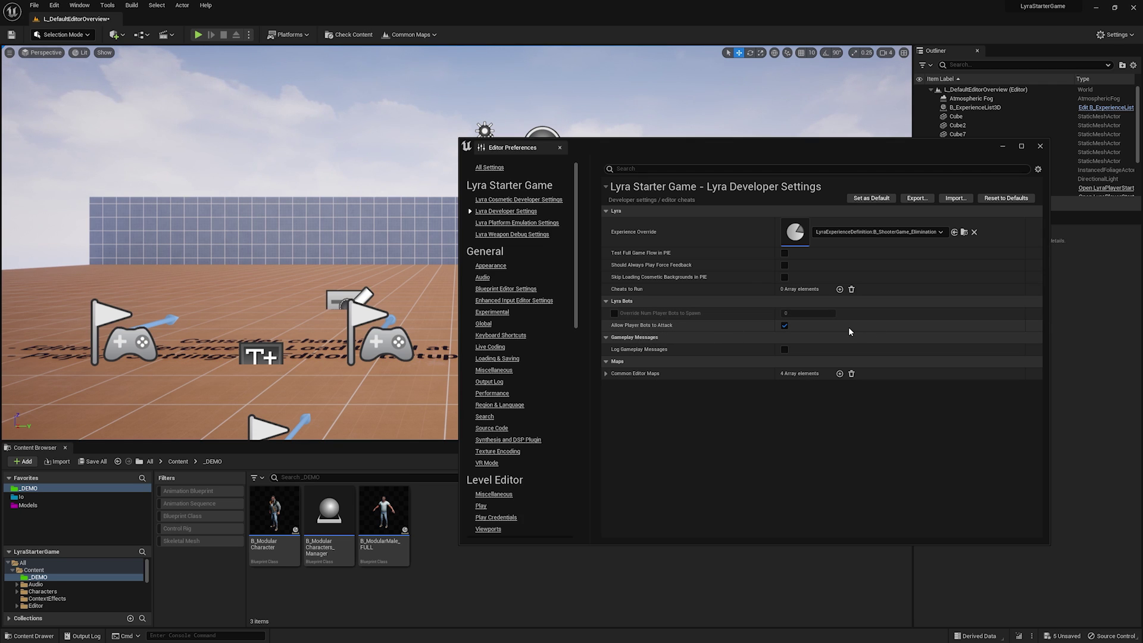
left_click(1040, 146)
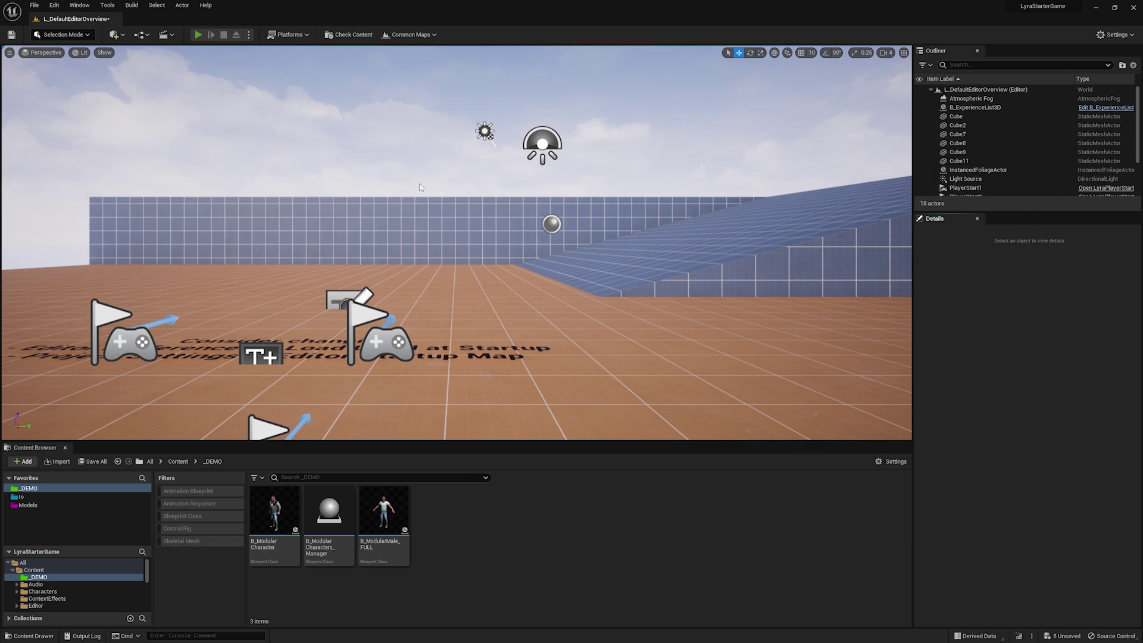
Play-test the L_DefaultEditorOverview level by moving around and shooting at the opposing bots, and stop the session.
key("alt+p")
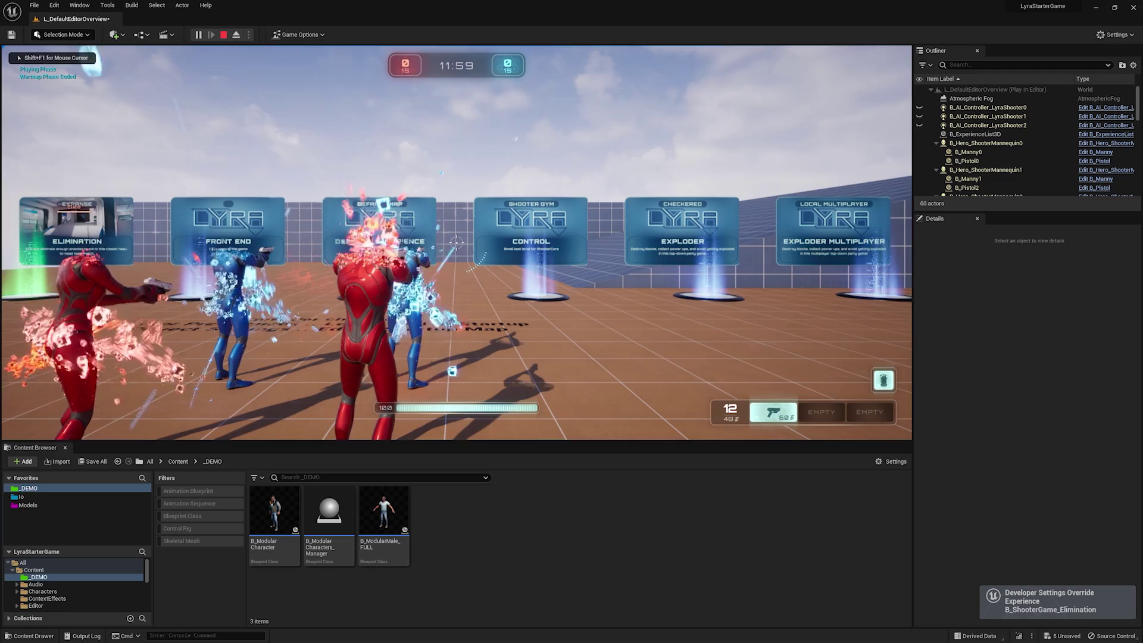
left_click(456, 242)
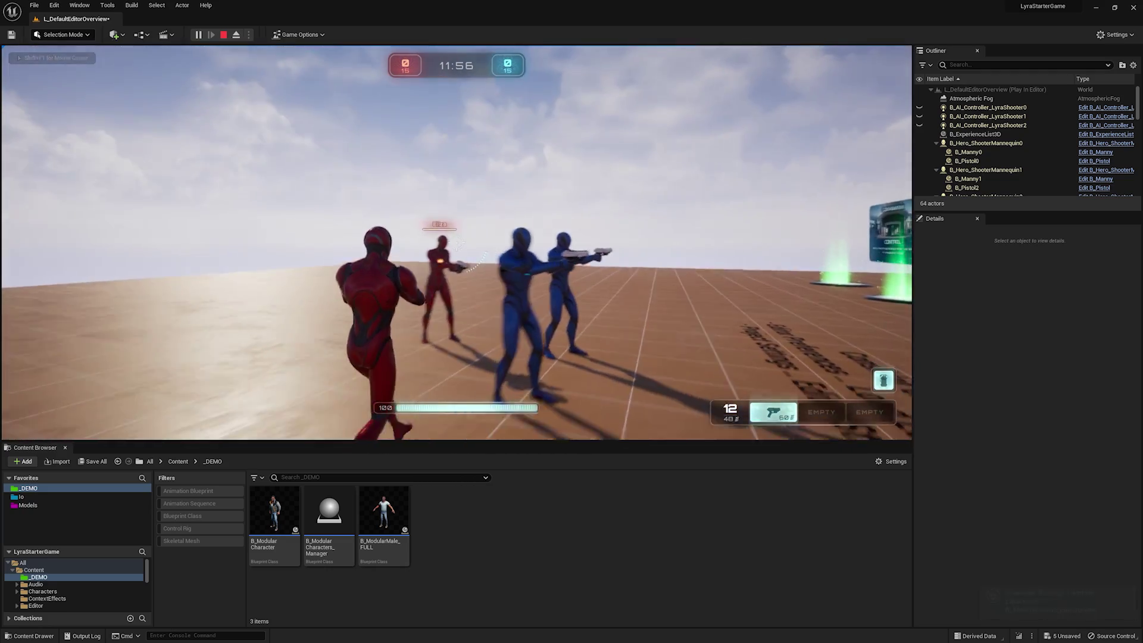
left_click(456, 242)
left_click(456, 242)
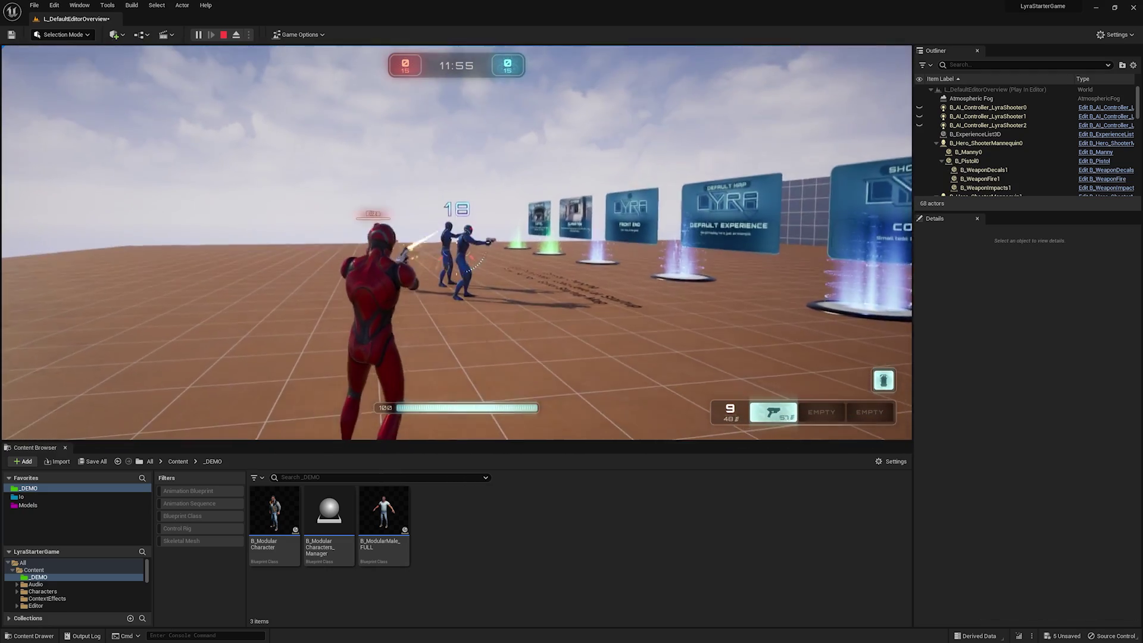
left_click(456, 243)
left_click(456, 243)
left_click(456, 242)
left_click(456, 242)
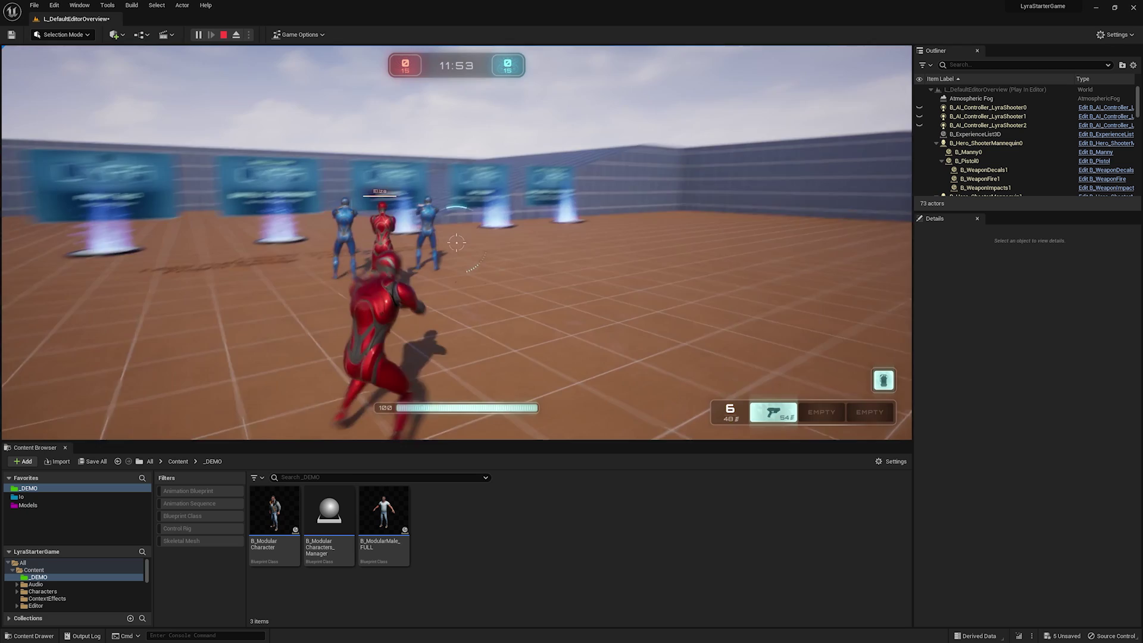
left_click(456, 243)
left_click(456, 243)
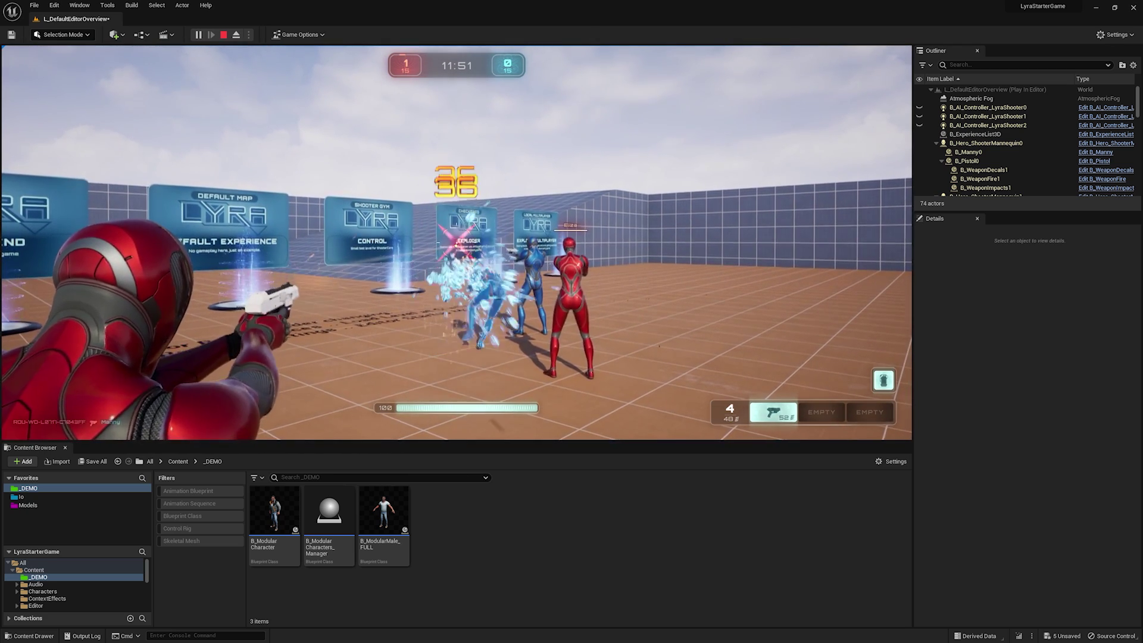
key("w")
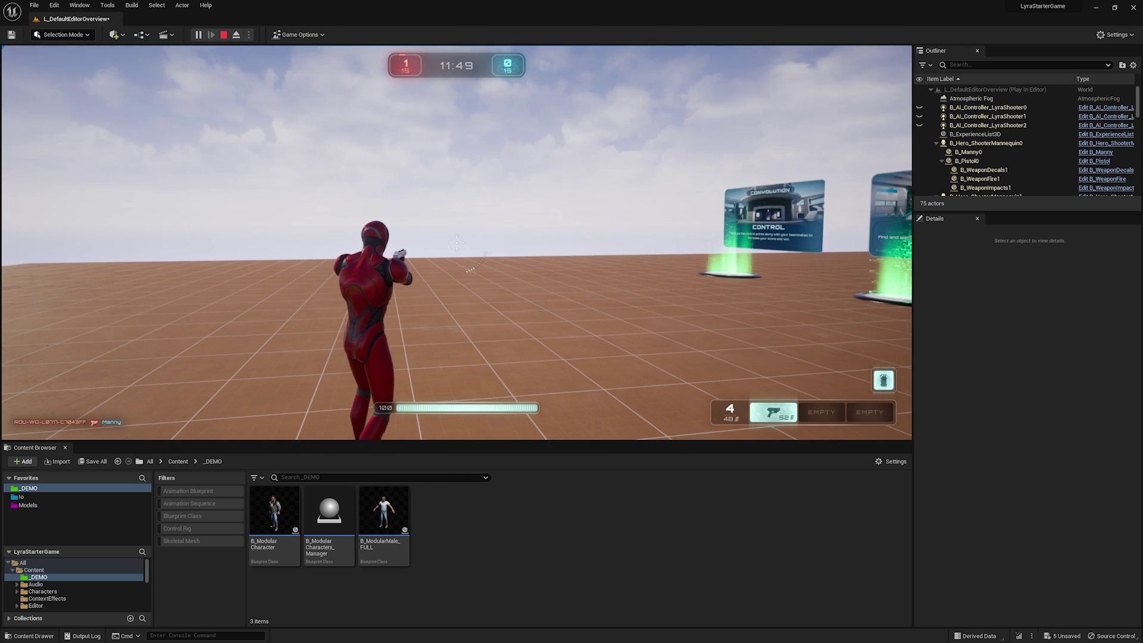
key("Escape")
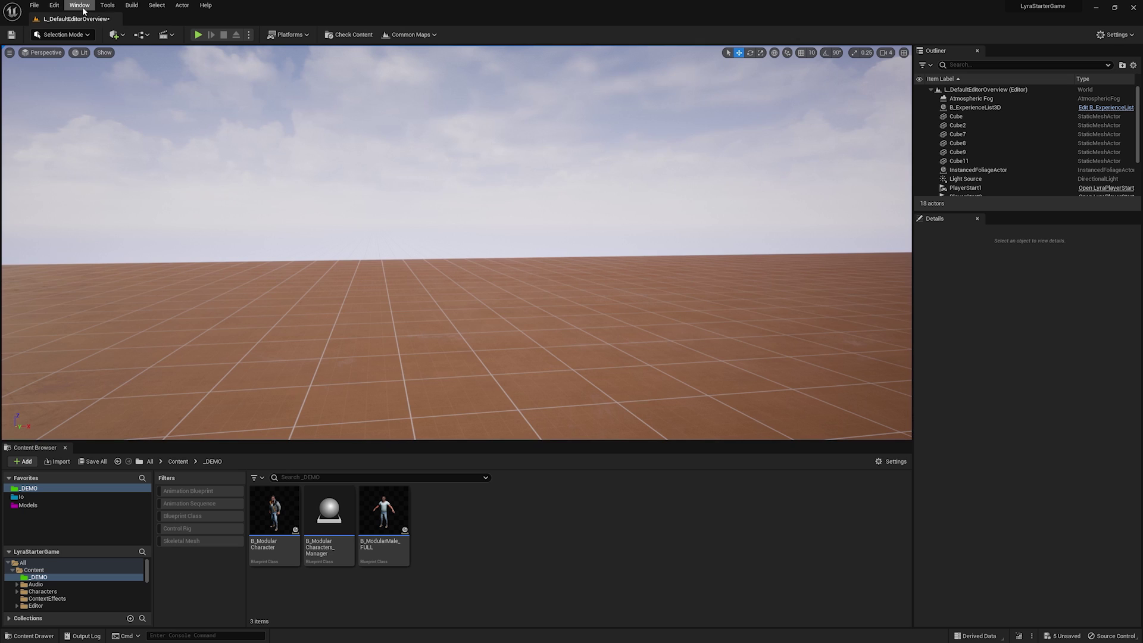
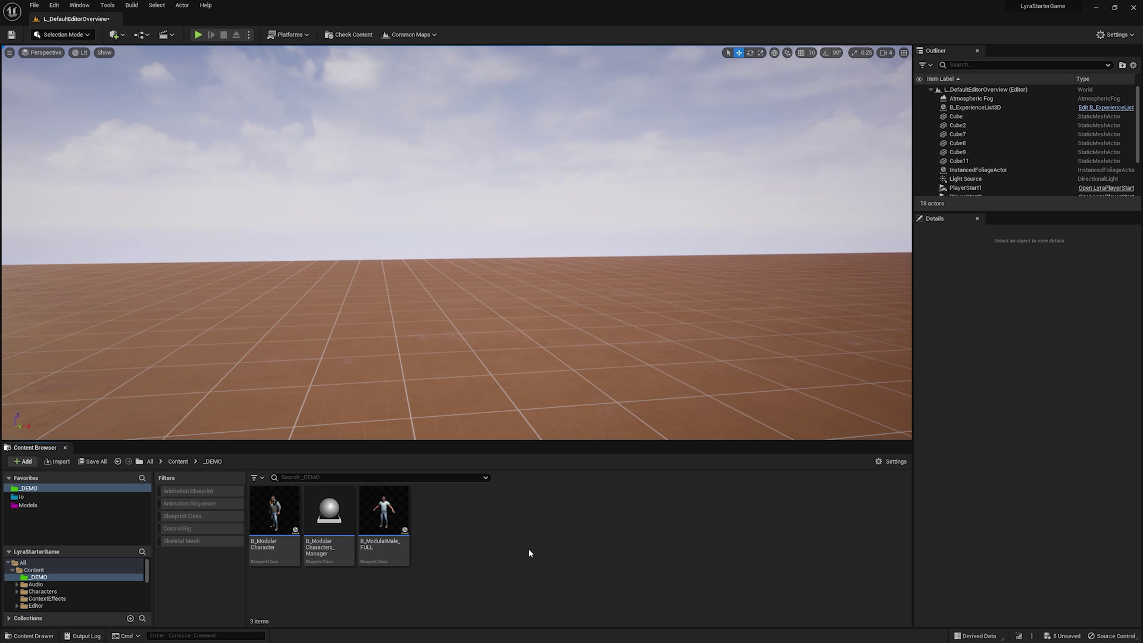
Open the B_TinplateUE4 blueprint from Content/Characters/Cosmetics and show its 3D preview.
left_click(58, 590)
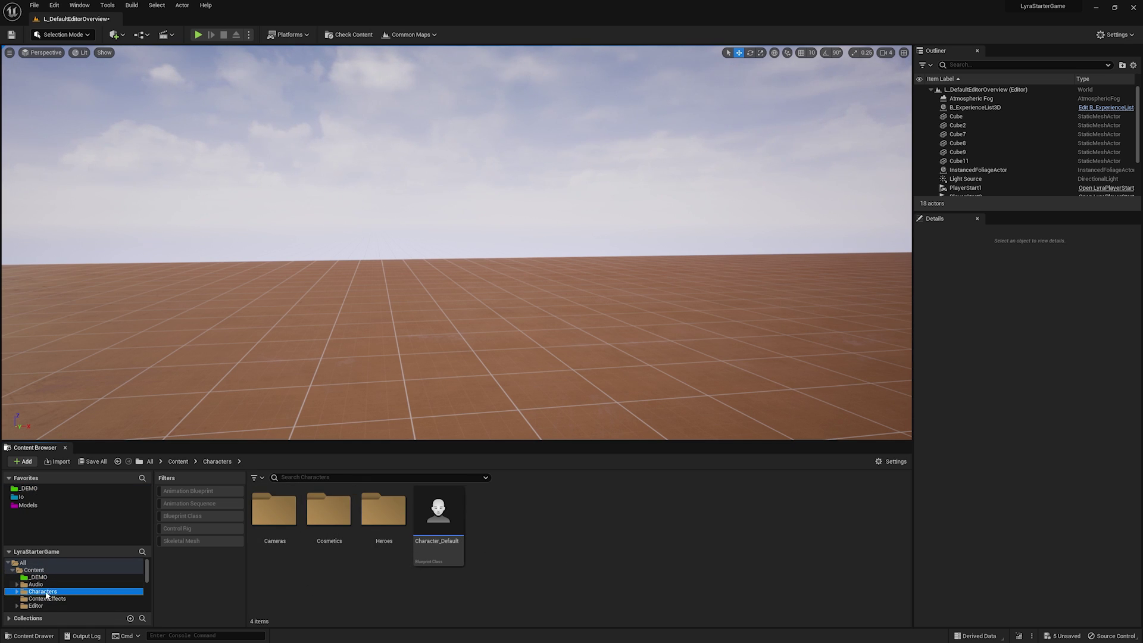
double_click(322, 518)
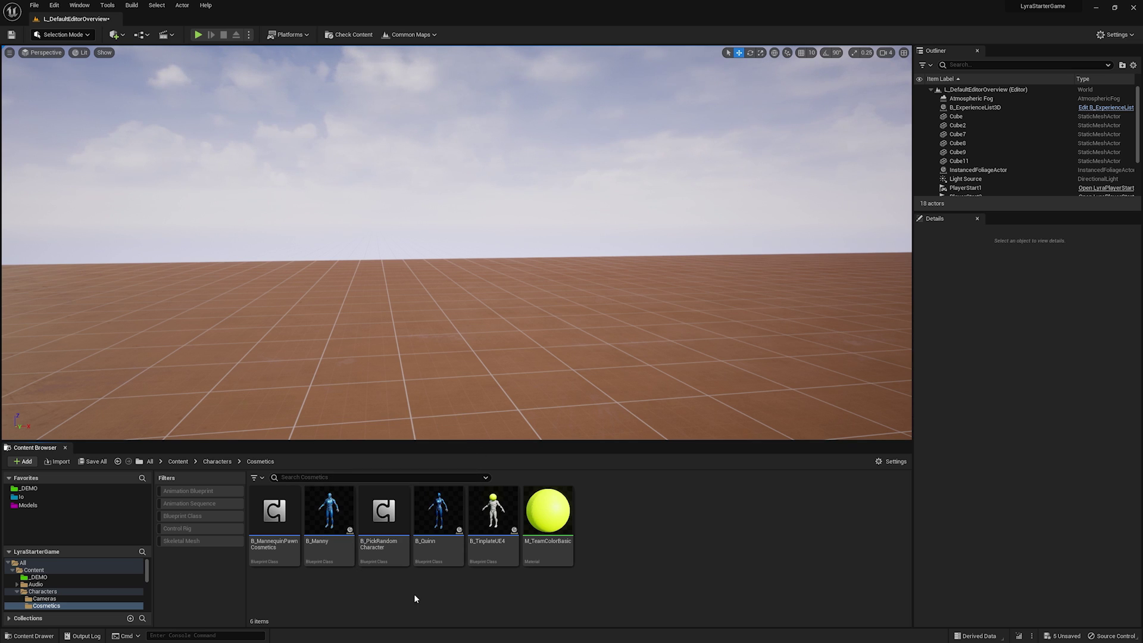
double_click(493, 512)
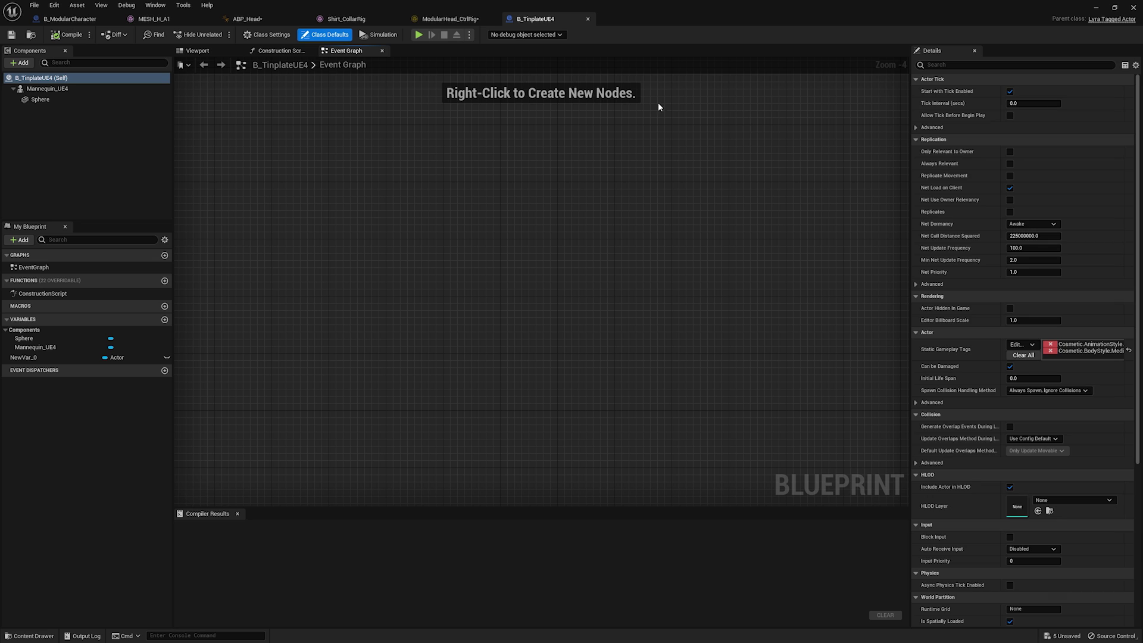
left_click(198, 51)
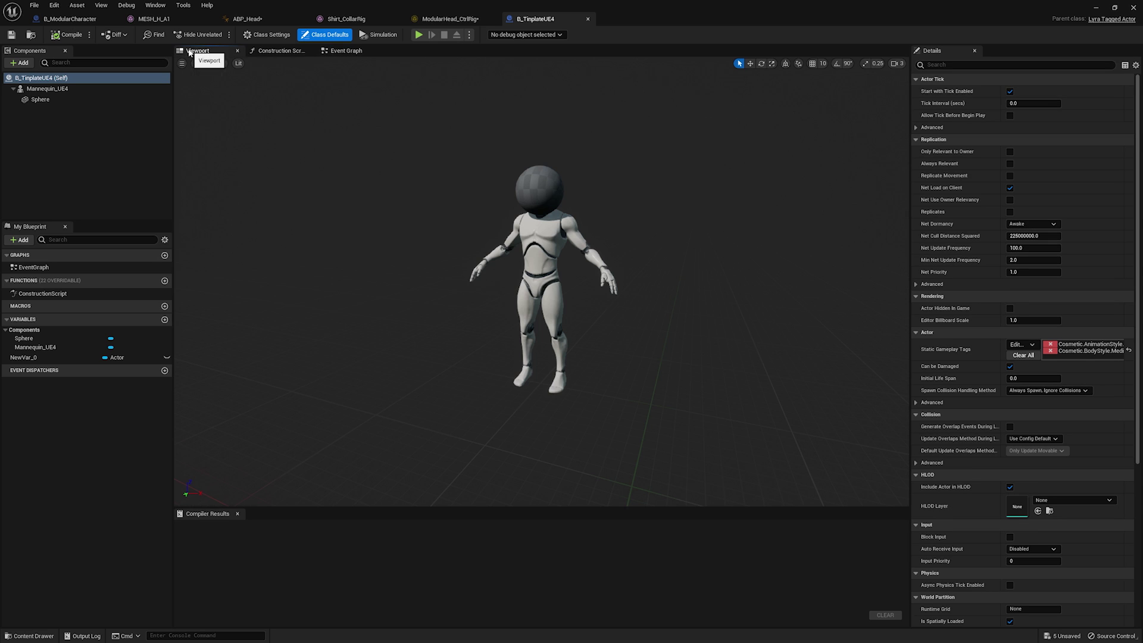
Inspect the Sphere head component and its parent socket on the Mannequin_UE4 body, then clear the selection.
left_click(546, 174)
left_click_drag(542, 268, 575, 271, "alt")
scroll(548, 285, "up", 3)
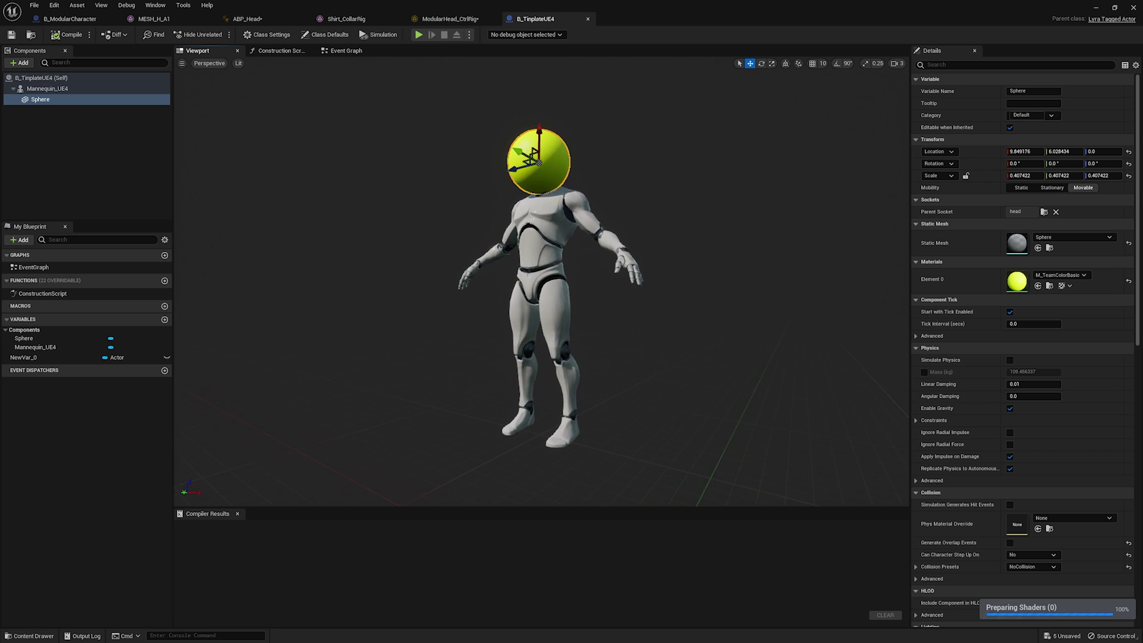
left_click(74, 88)
left_click(68, 98)
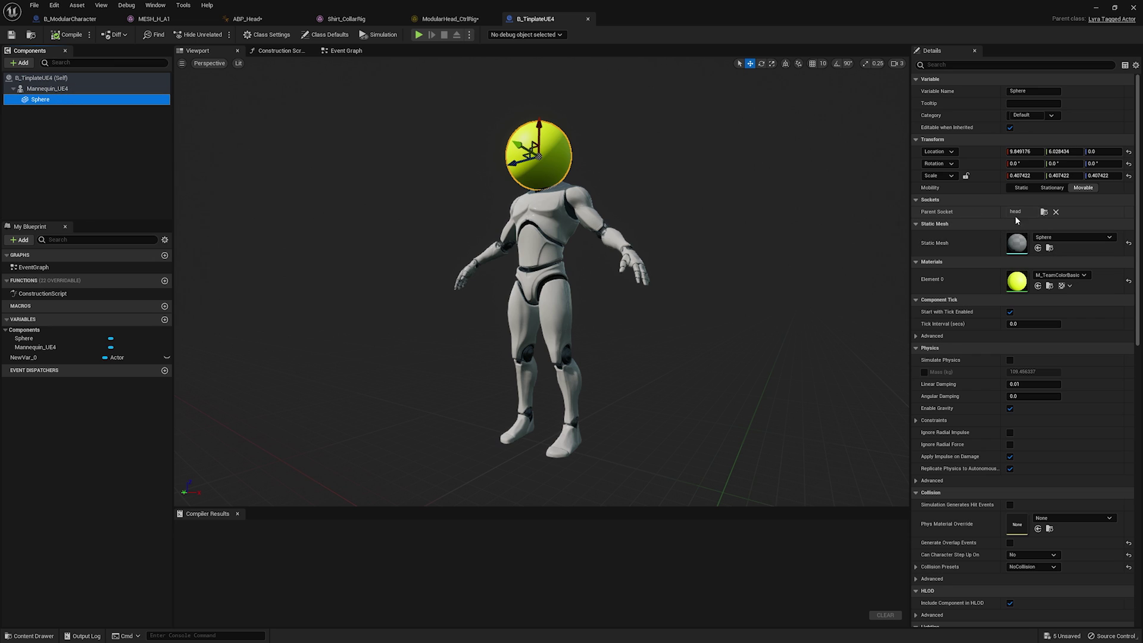
left_click(66, 136)
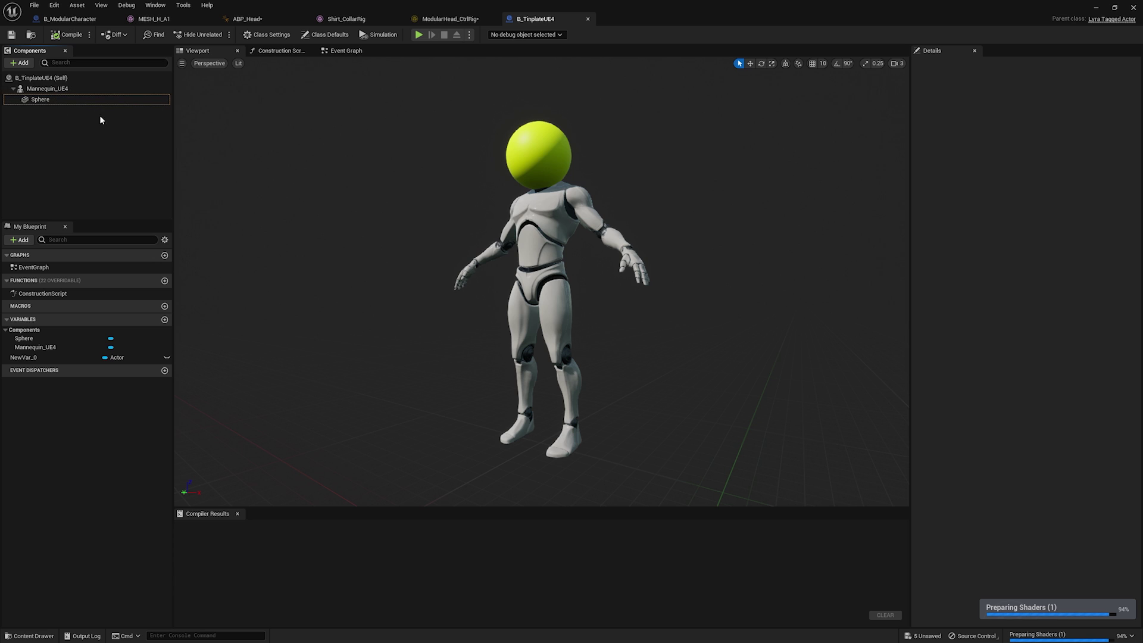
Locate the animation blueprint assigned to the Mannequin_UE4 component and open ABP_UE4_Mannequin_Retarget.
left_click(37, 90)
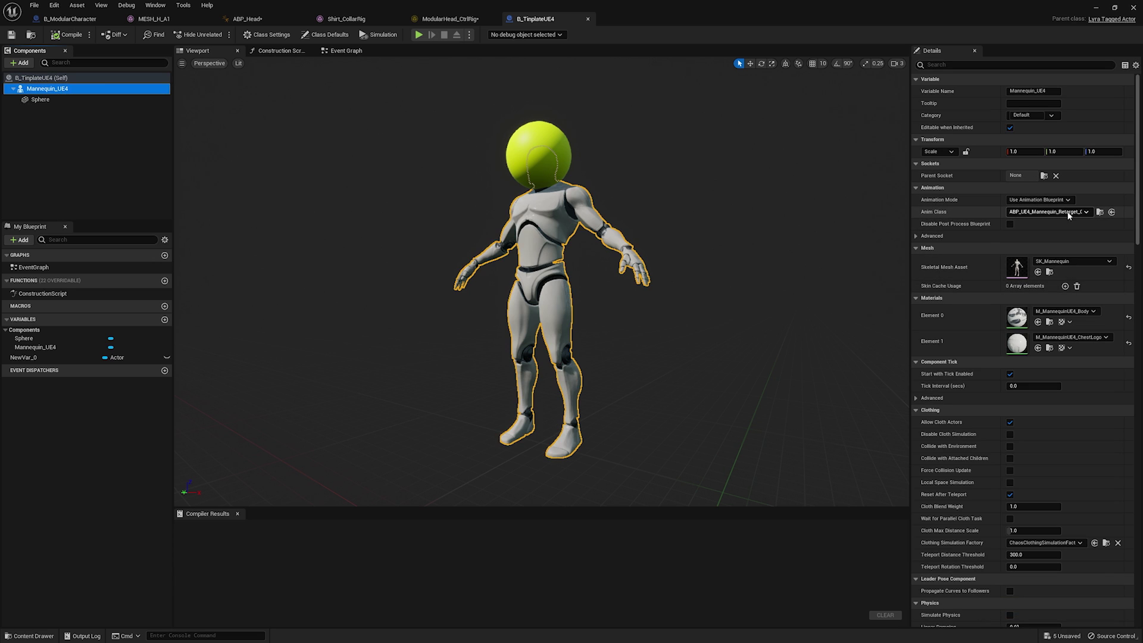
left_click(1100, 212)
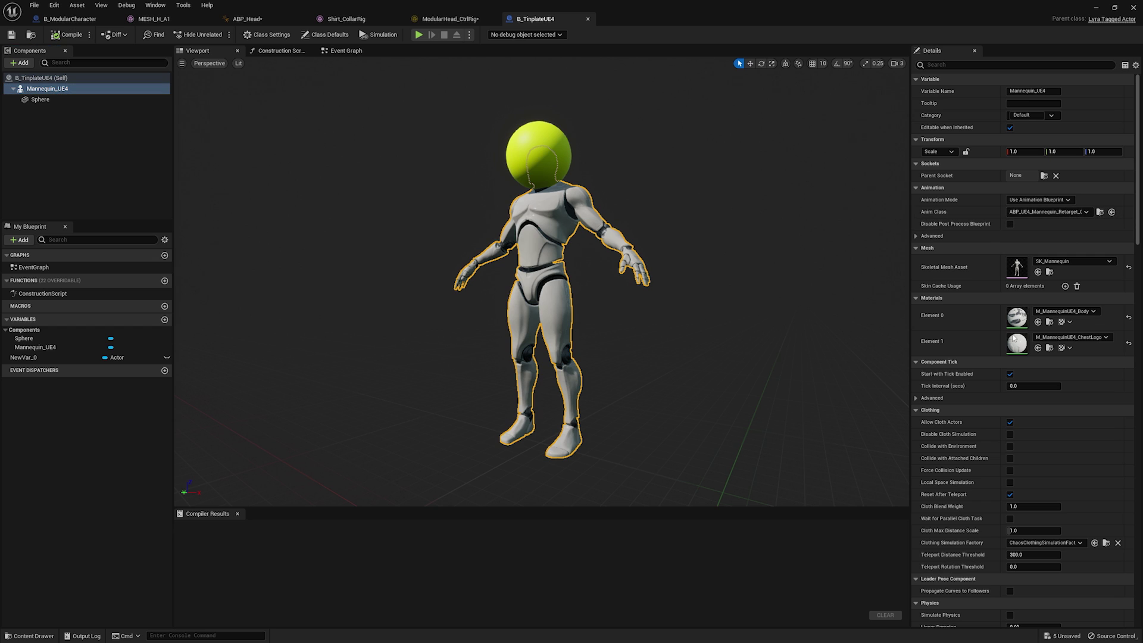
left_click(33, 636)
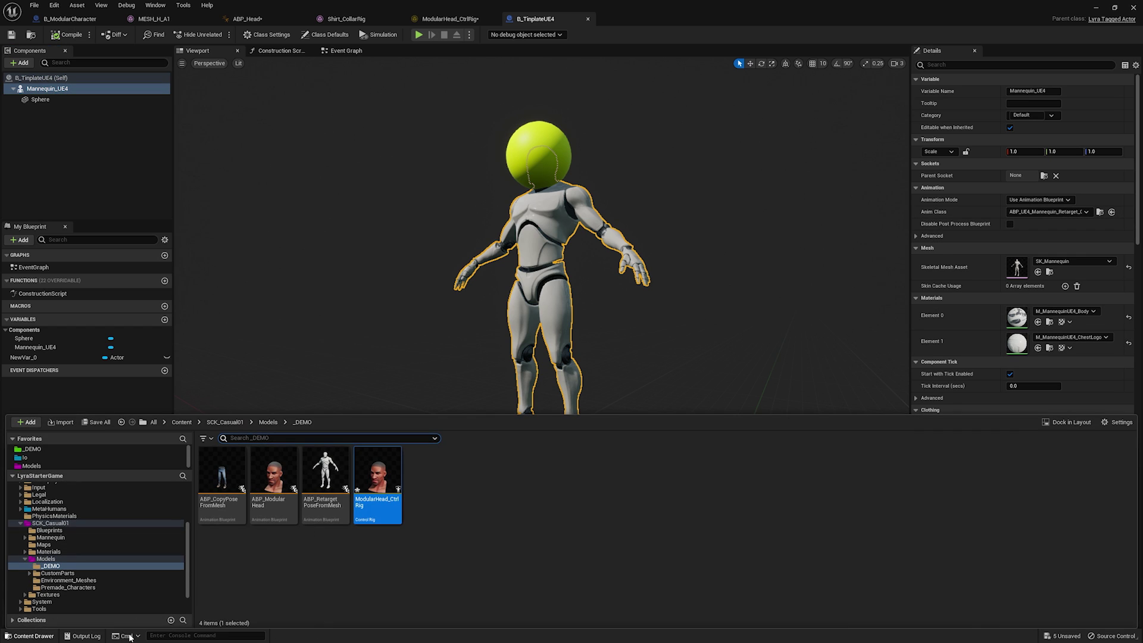
left_click(1094, 9)
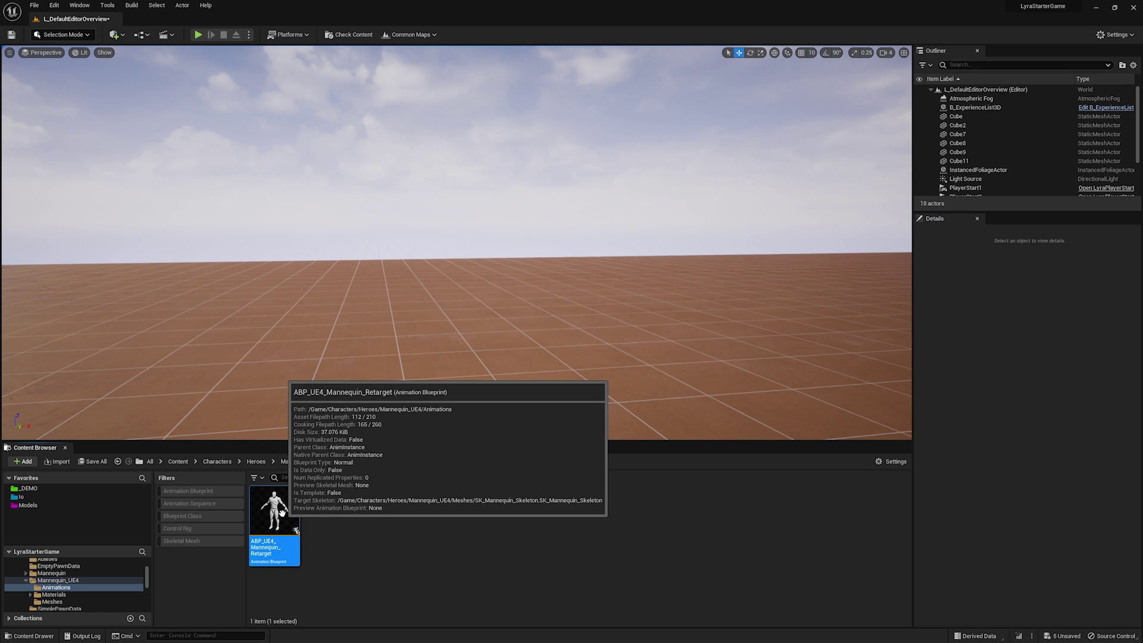
double_click(282, 512)
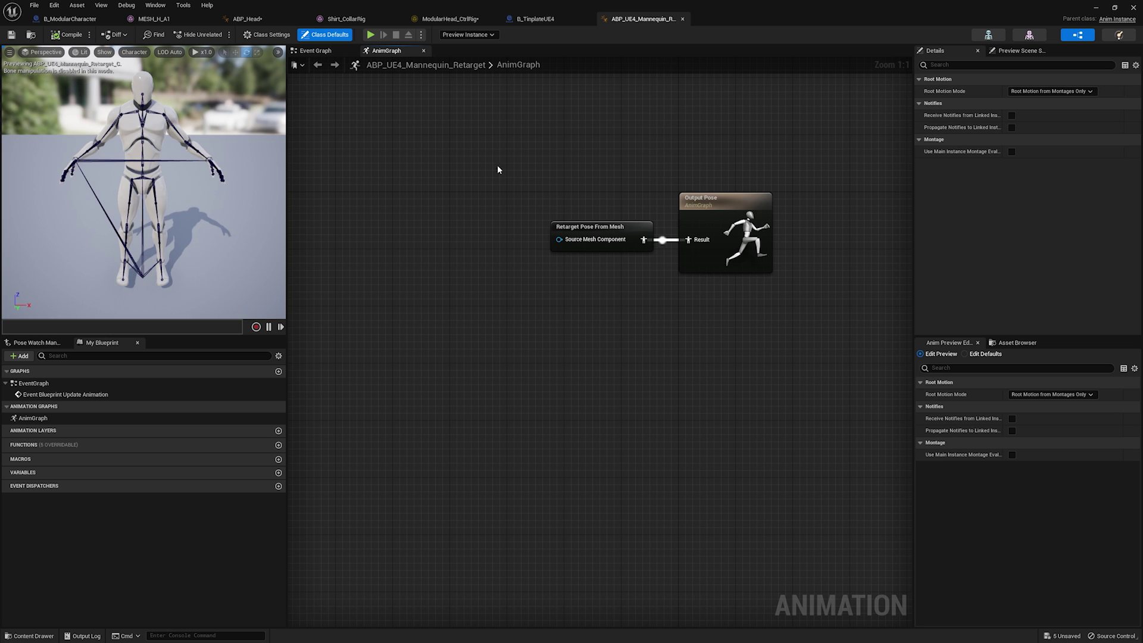
Examine the Retarget Pose From Mesh node in the AnimGraph and open its assigned IK Retargeter asset to view the chain mapping.
left_click_drag(527, 157, 798, 330)
right_click_drag(651, 304, 595, 356)
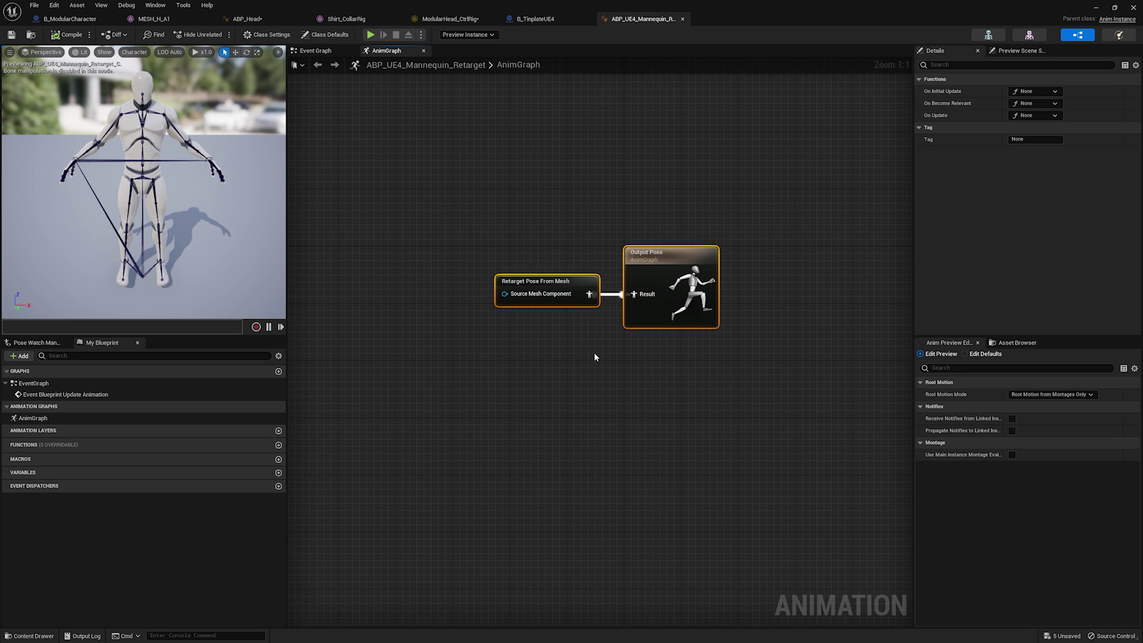
left_click(574, 321)
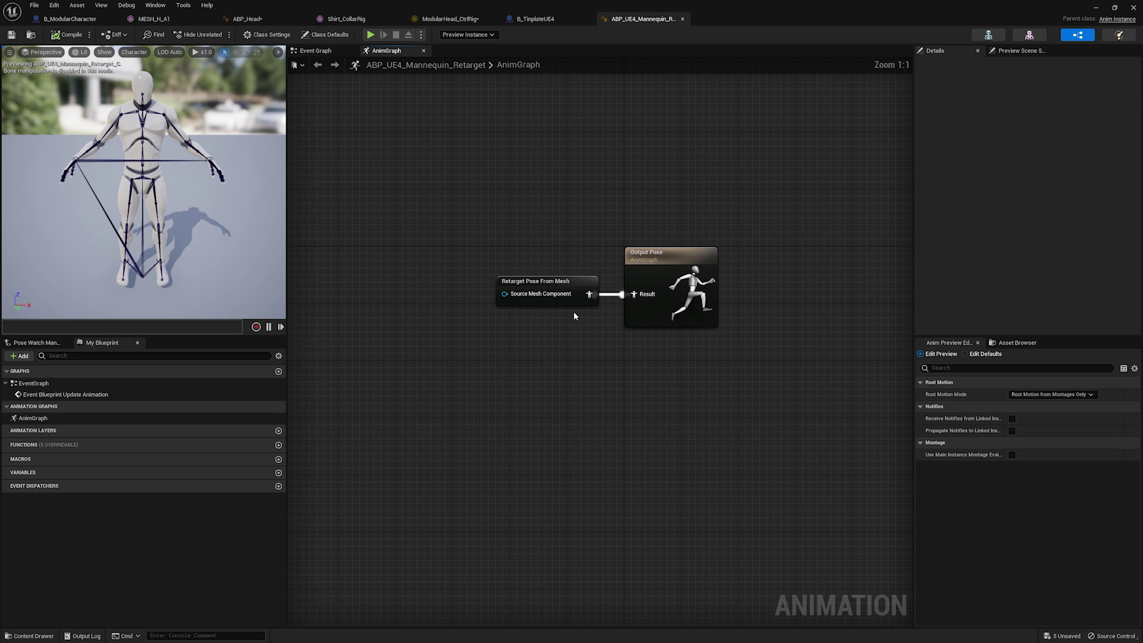
left_click(540, 284)
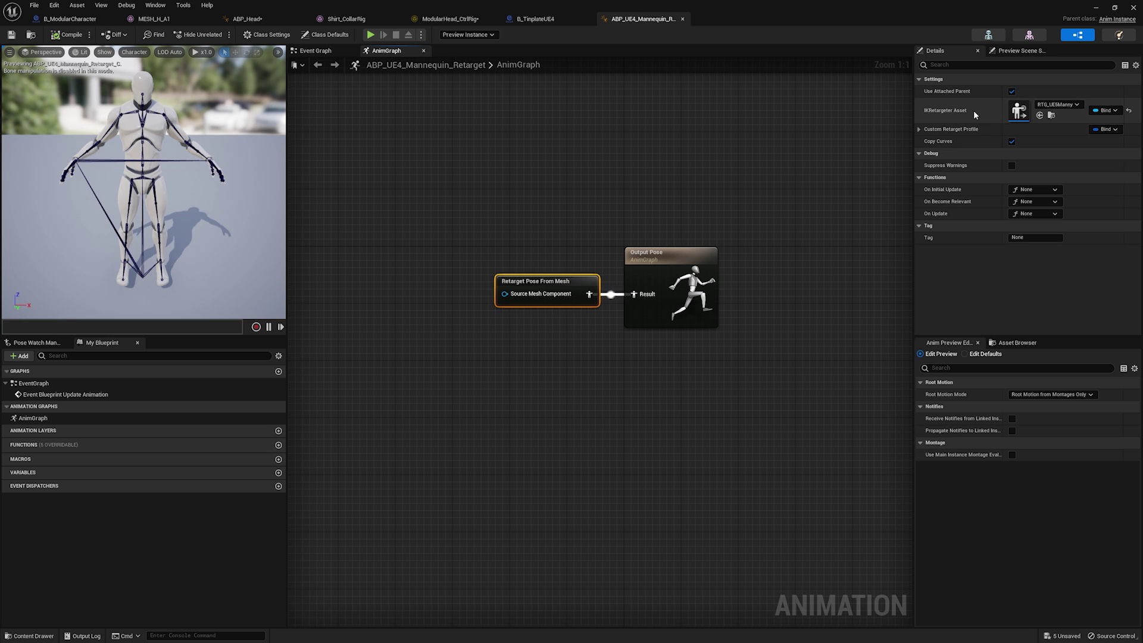
double_click(1019, 110)
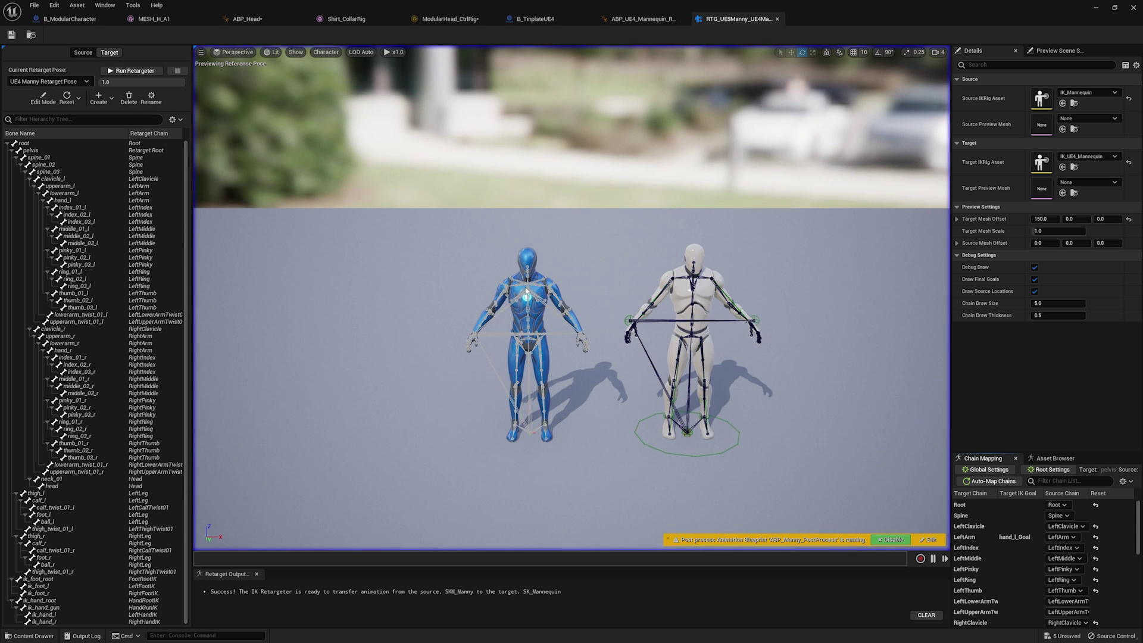
scroll(530, 297, "up", 5)
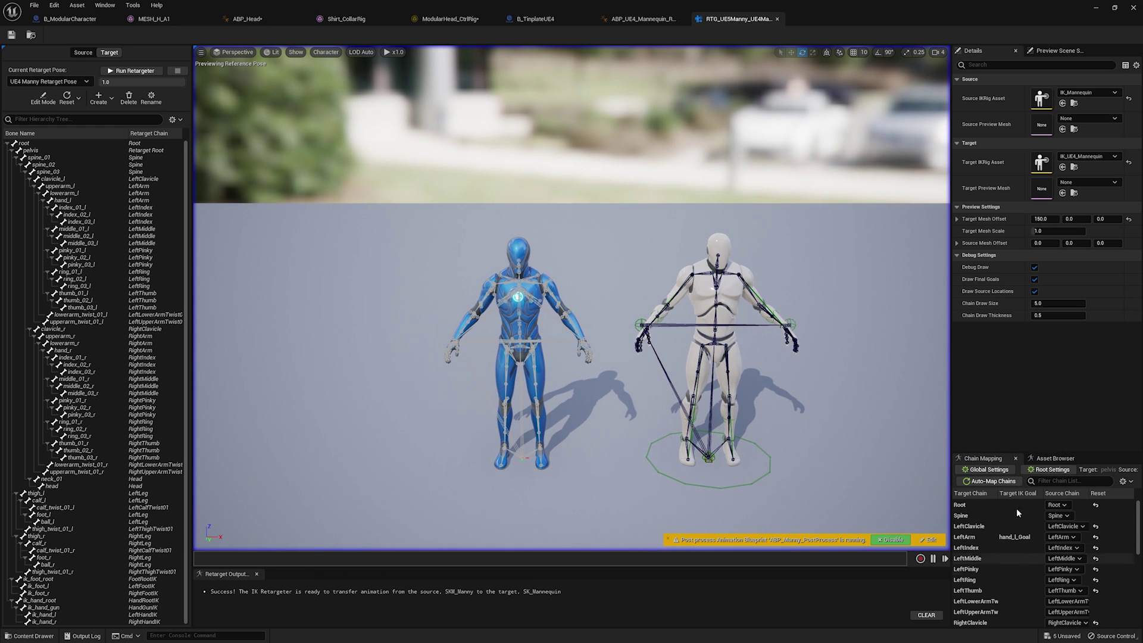
Find the MF_Emote_FingerGuns animation among the retargeter's assets, preview it on both mannequins, and move playback to about frame 70.
left_click(1057, 458)
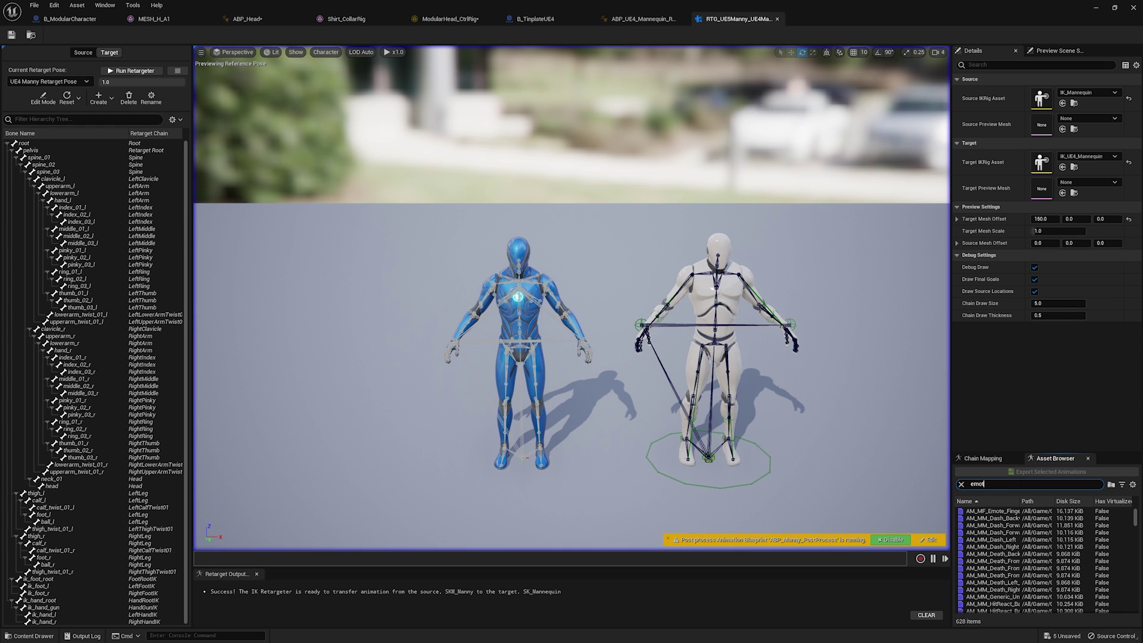
left_click(997, 518)
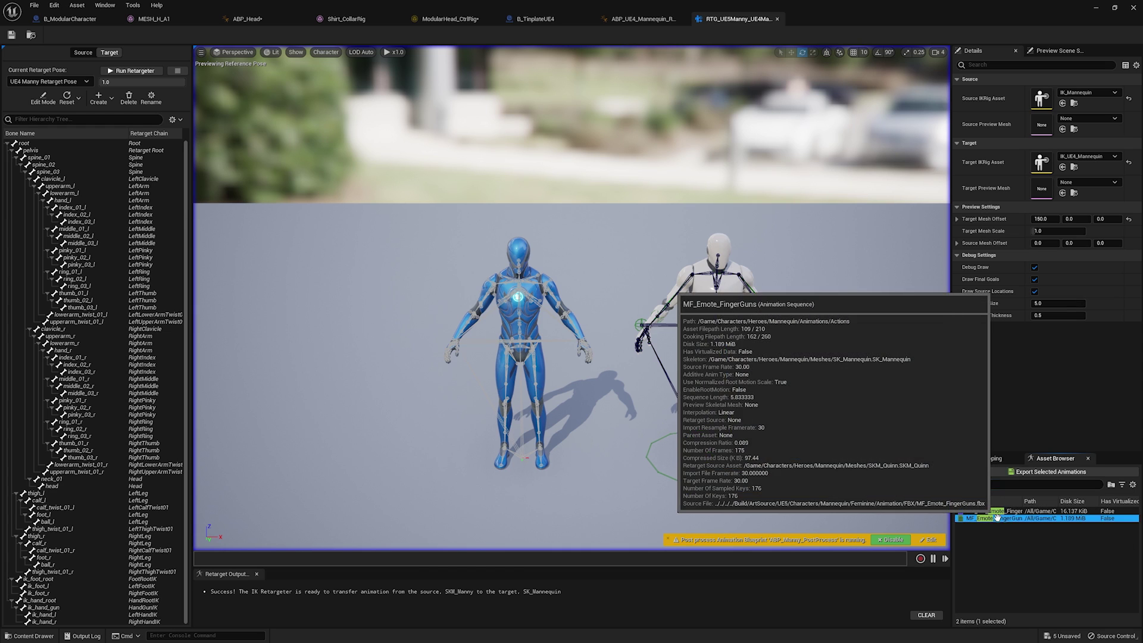
double_click(998, 518)
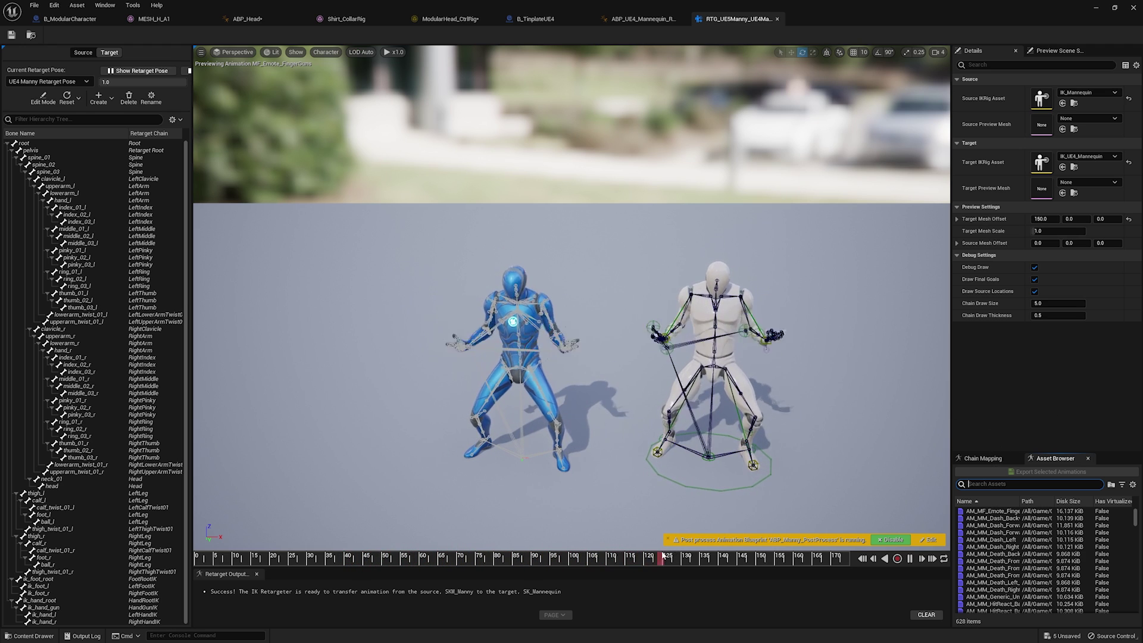
left_click(459, 563)
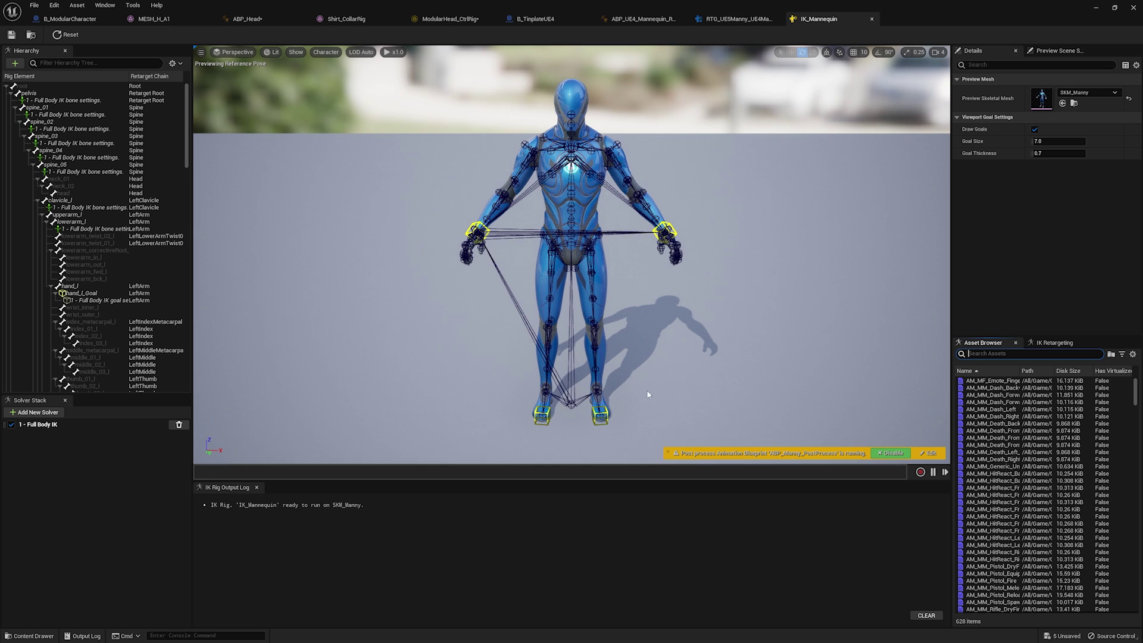
Examine the IK retargeting chain lists of the source rig IK_Mannequin and the target rig IK_UE4_Mannequin.
left_click(1054, 343)
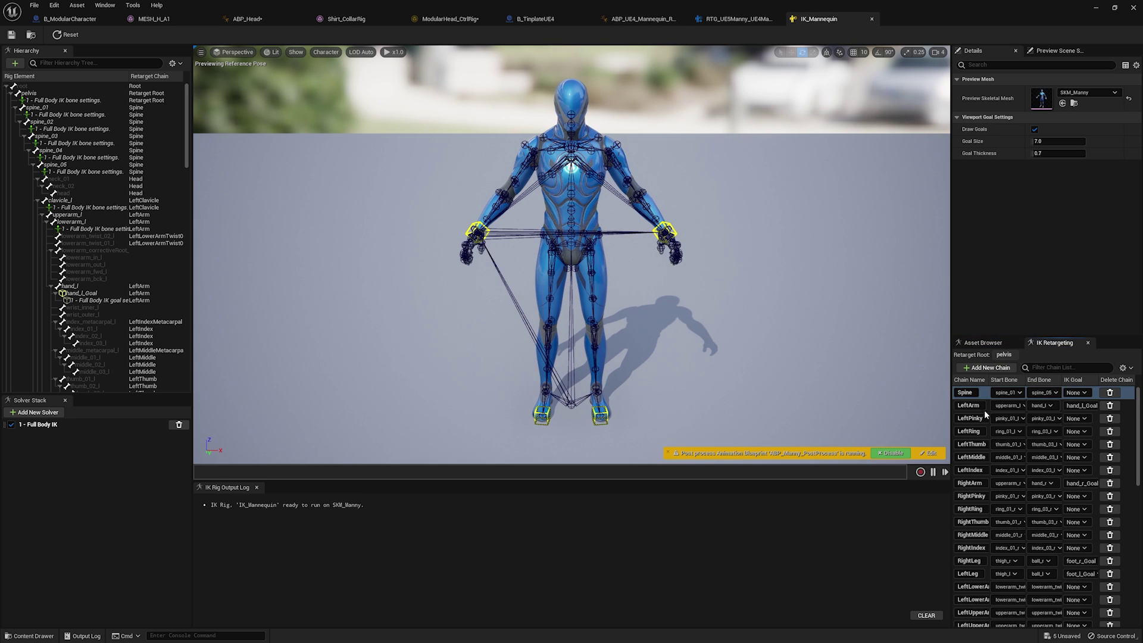
scroll(1053, 522, "down", 3)
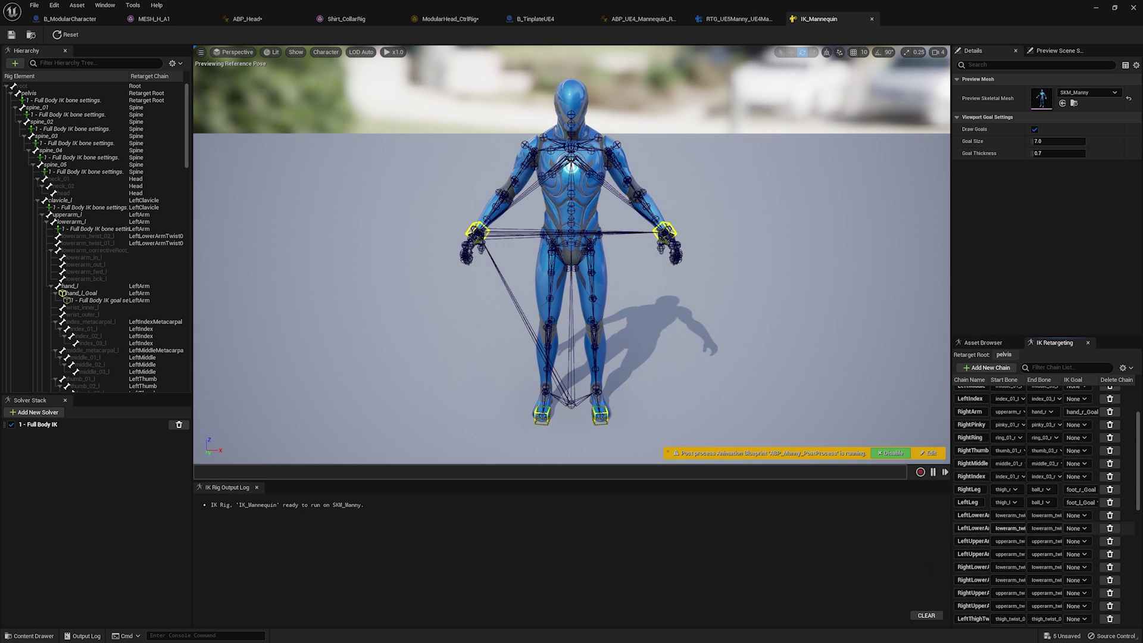
scroll(1032, 500, "up", 3)
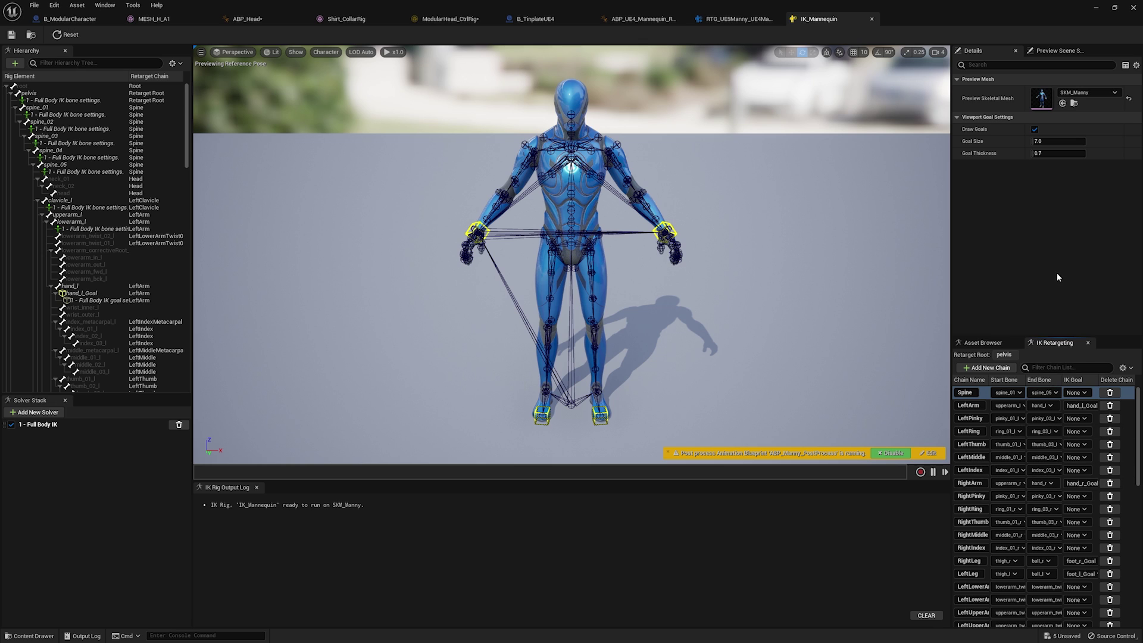
middle_click(824, 21)
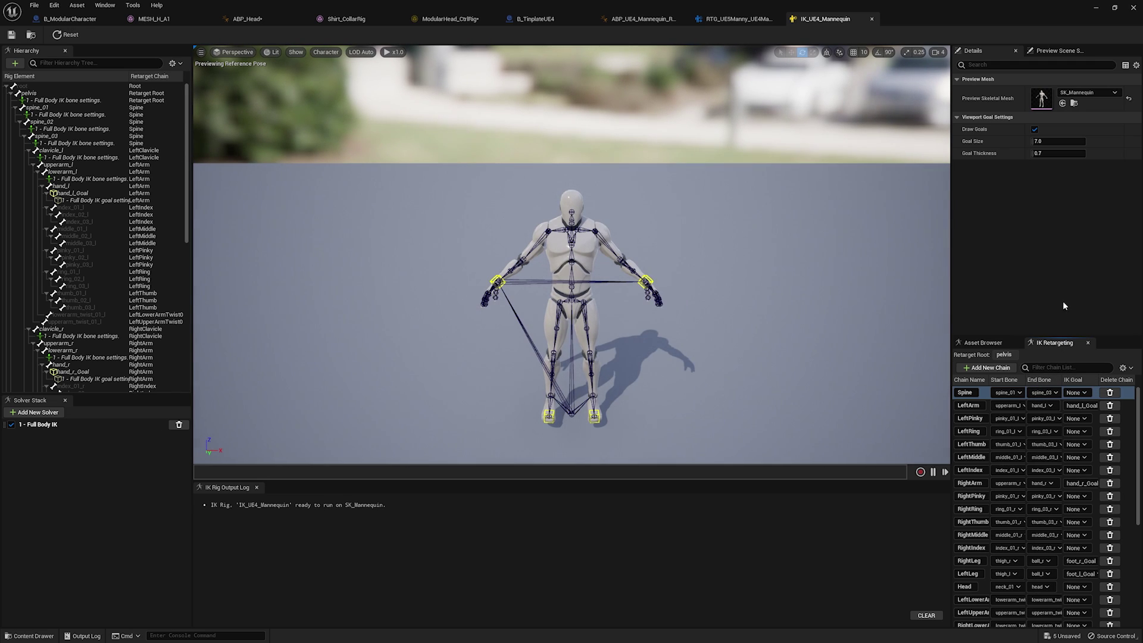
scroll(1000, 452, "down", 1)
scroll(1030, 575, "up", 1)
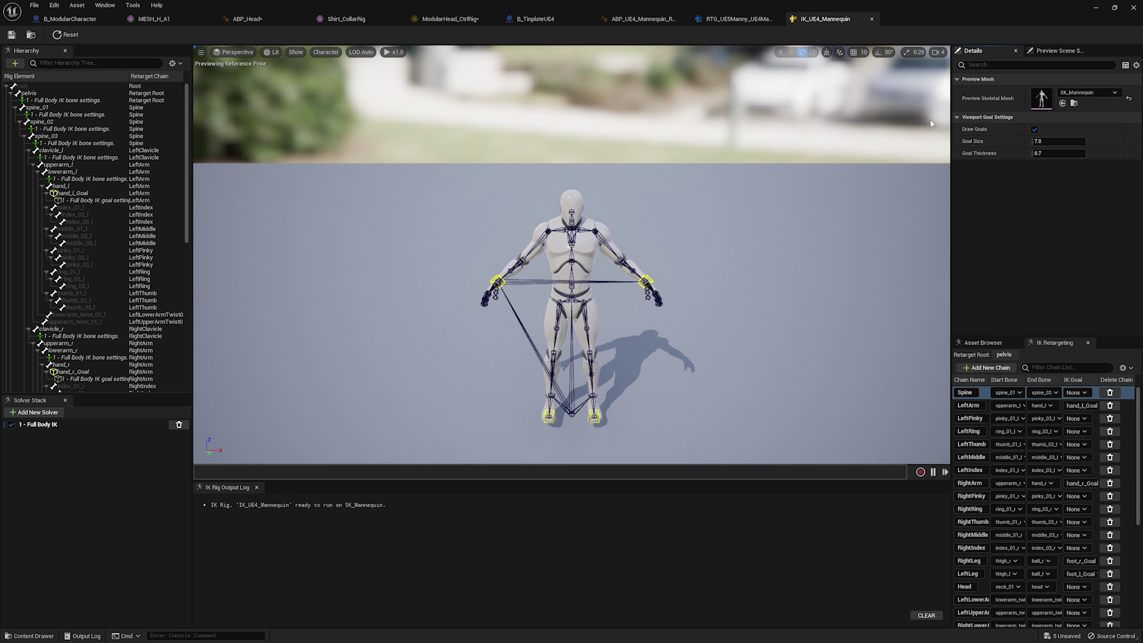
Set the retargeter's target preview mesh to MESH_PC_01 and play the MF_Emote_FingerGuns animation on it.
left_click(727, 19)
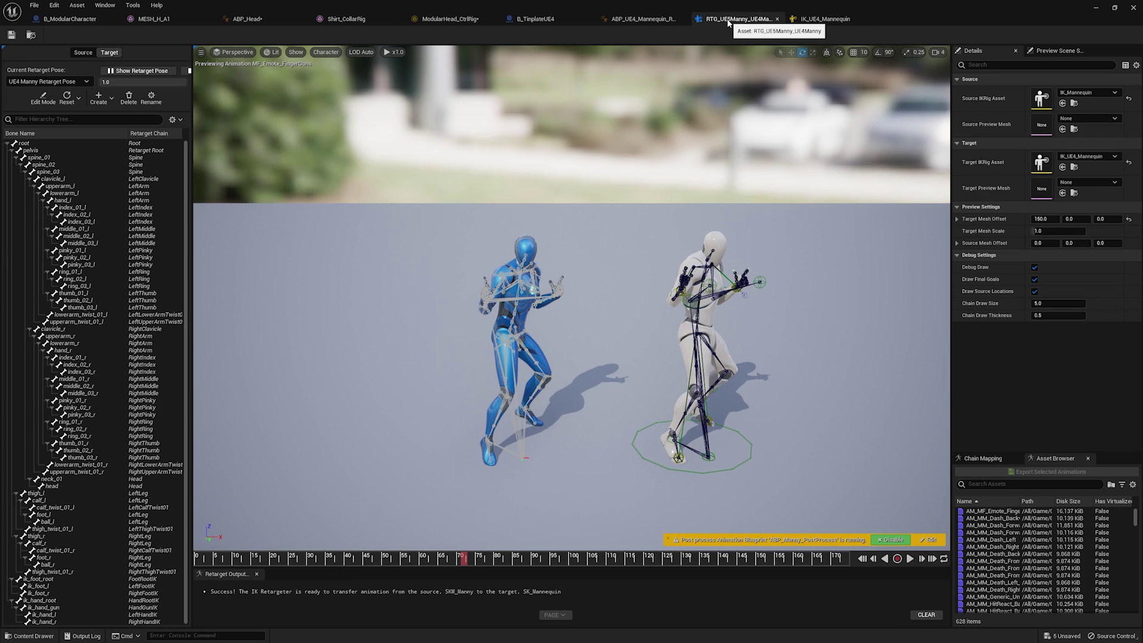
left_click(1111, 184)
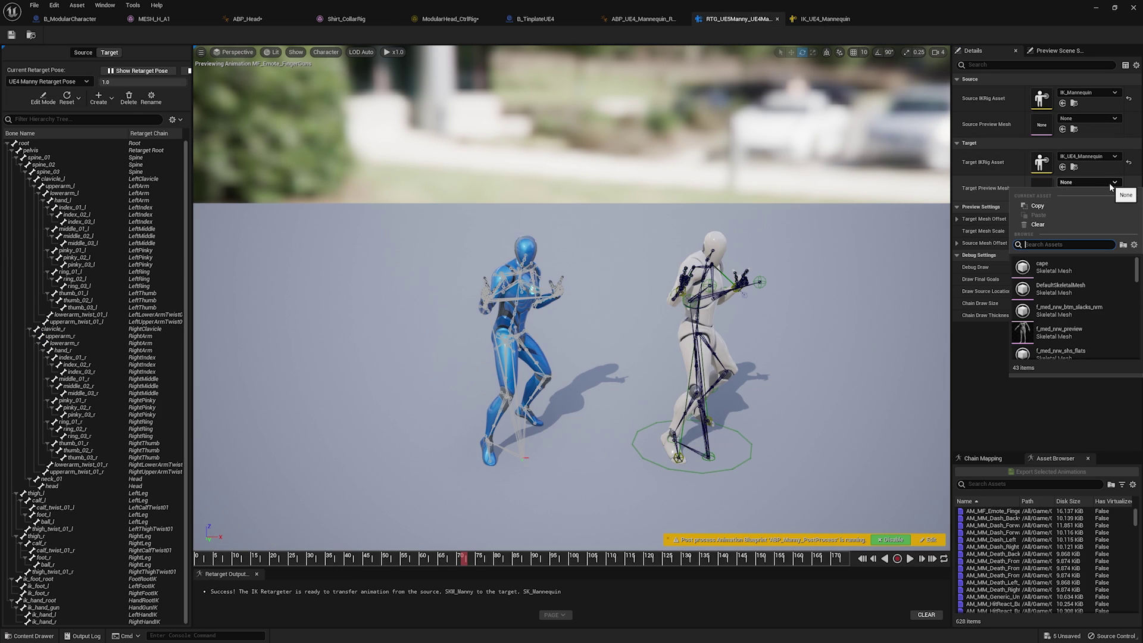
left_click(988, 370)
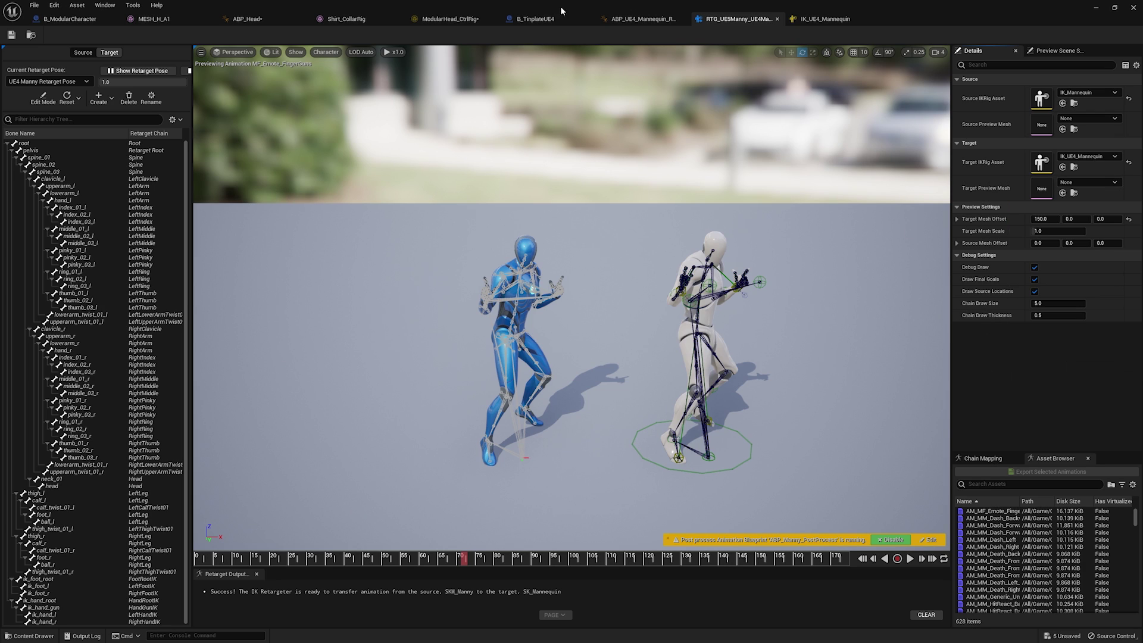
left_click(1102, 183)
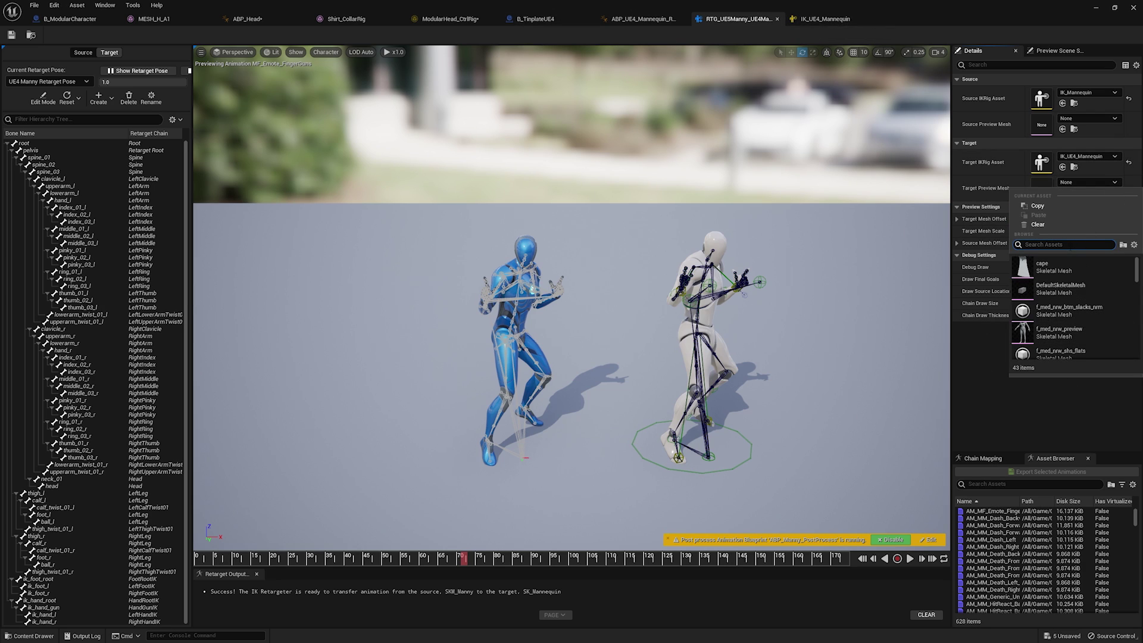
scroll(1070, 309, "down", 5)
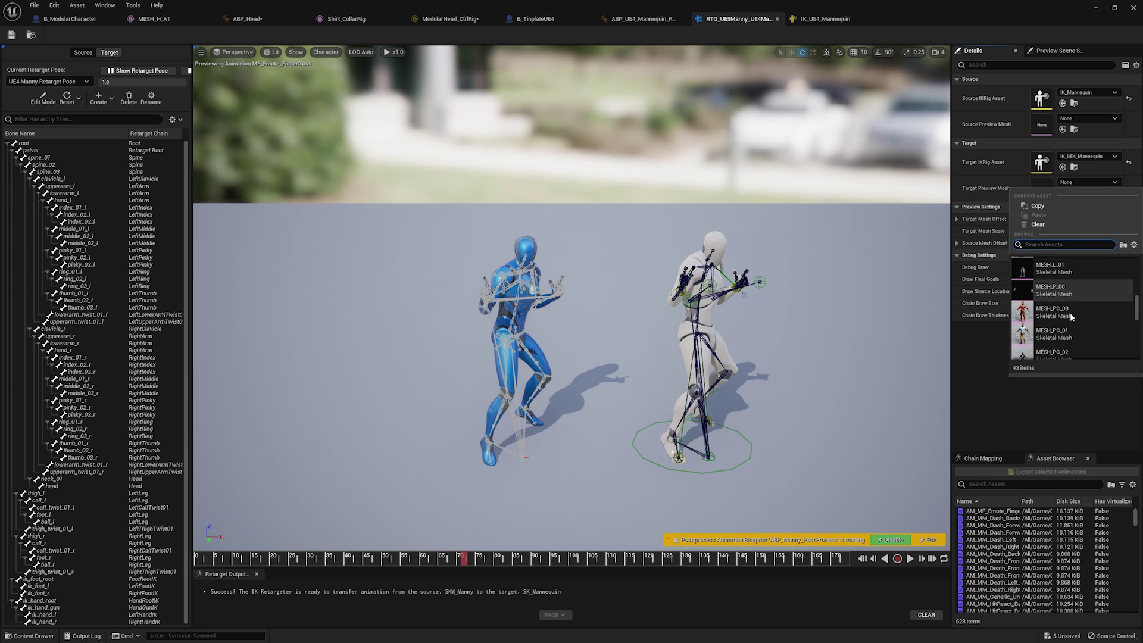
key("Escape")
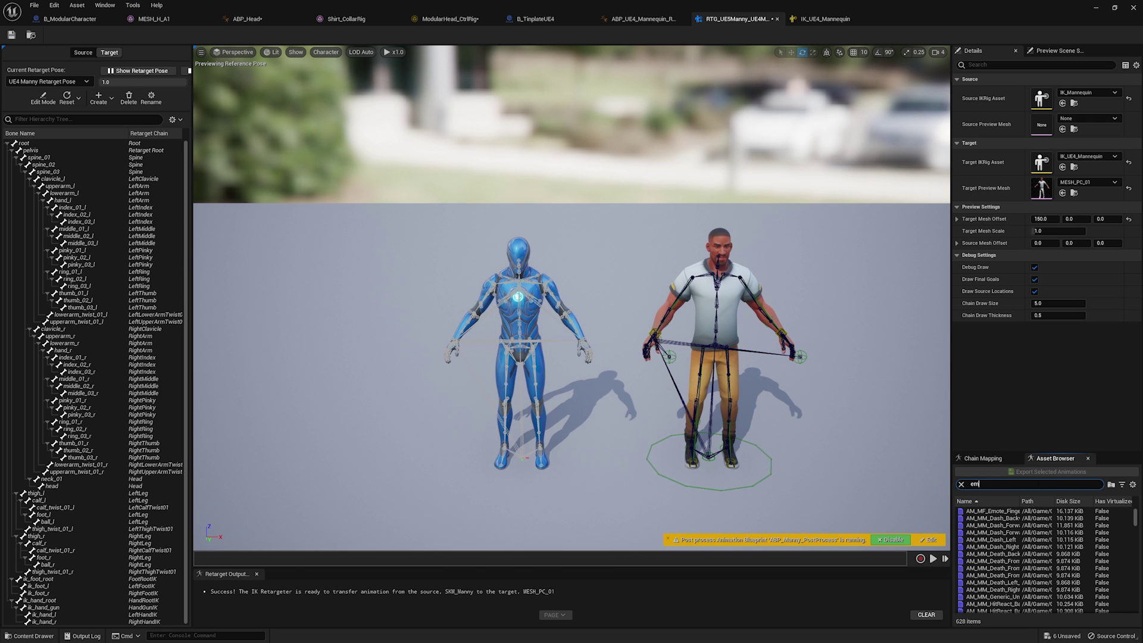
left_click(995, 518)
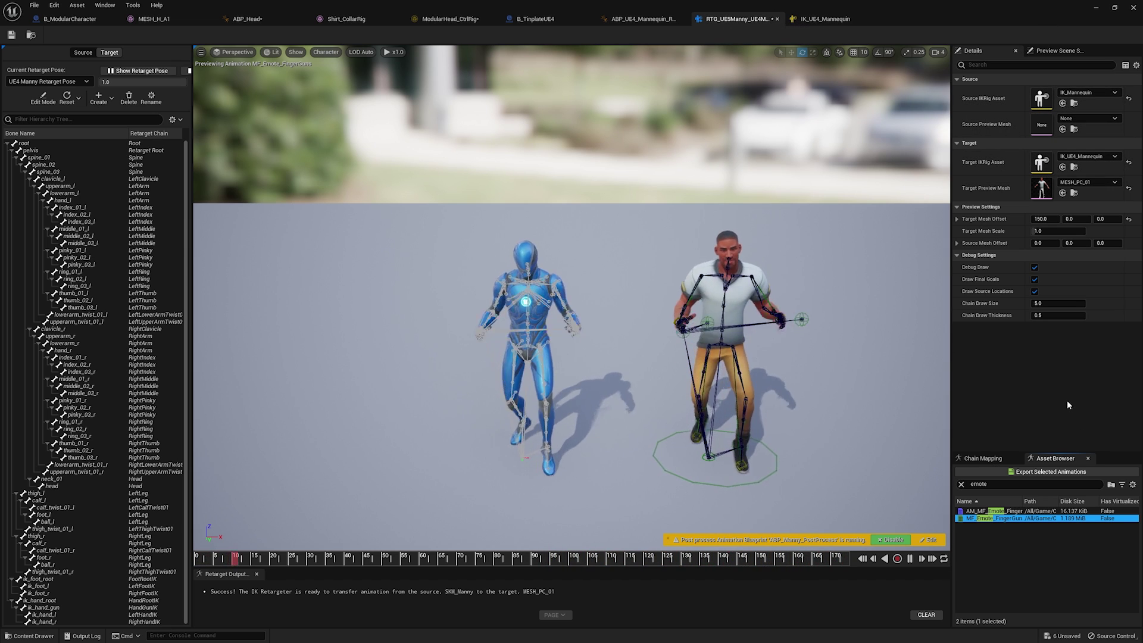
left_click(961, 484)
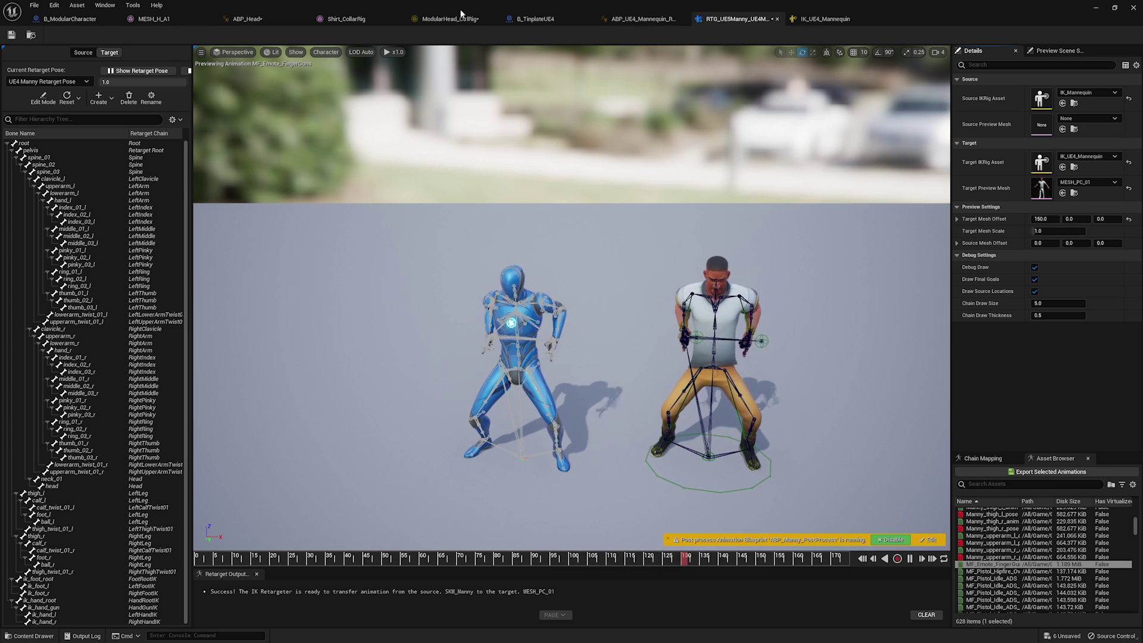
Return to the level editor and open the Lyra Cosmetic Developer Settings in Editor Preferences.
left_click(1097, 8)
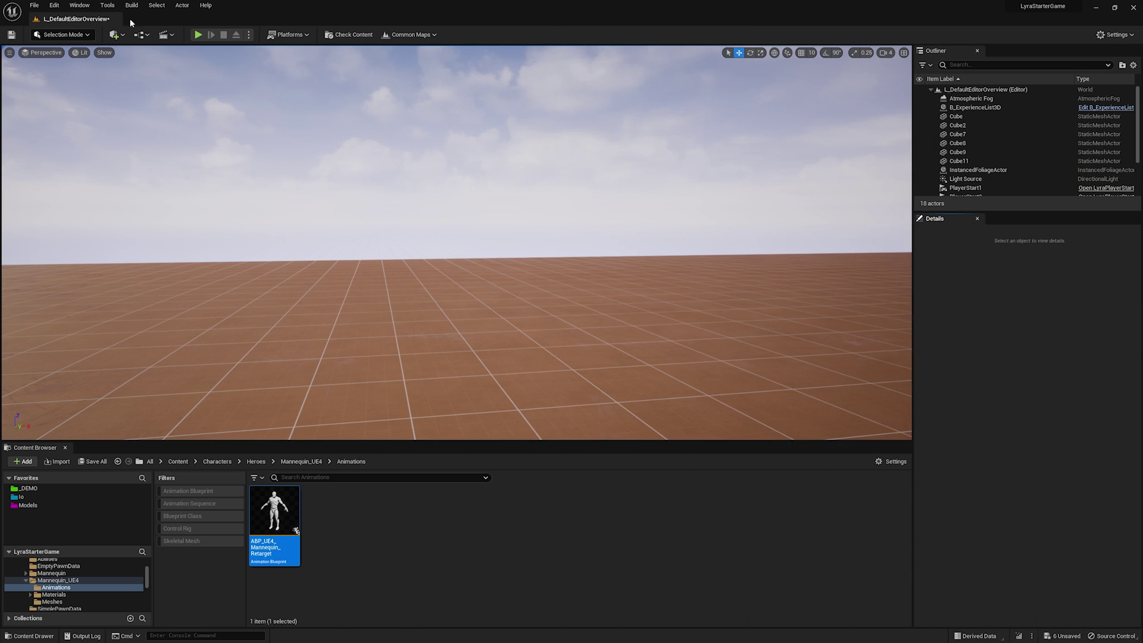
left_click(55, 5)
left_click(93, 123)
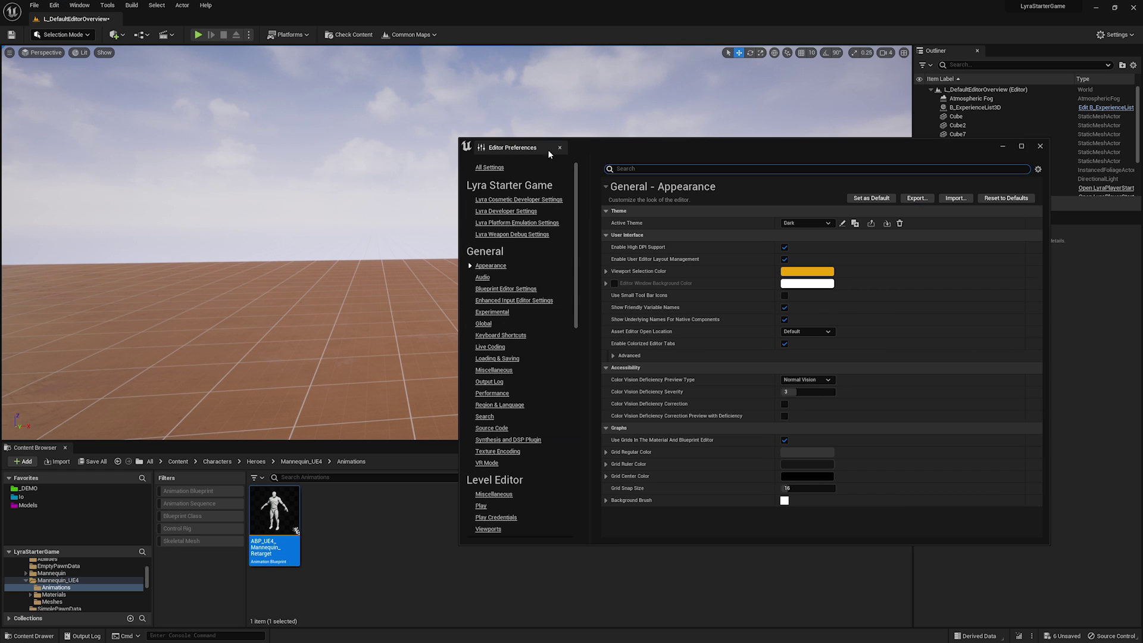
left_click(523, 203)
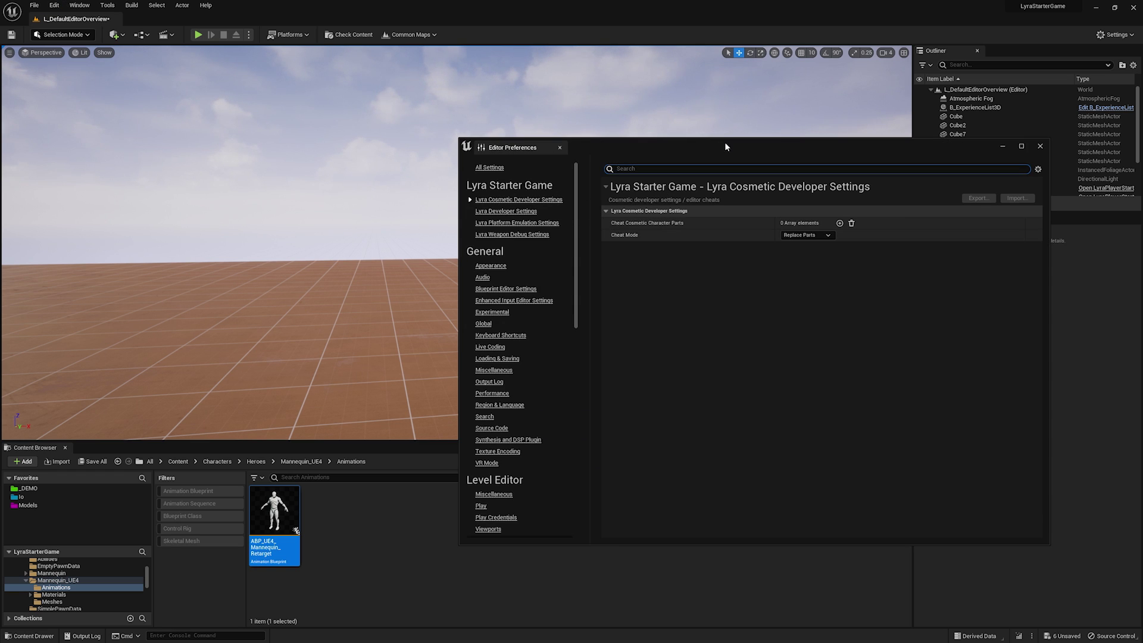
left_click_drag(730, 144, 652, 102)
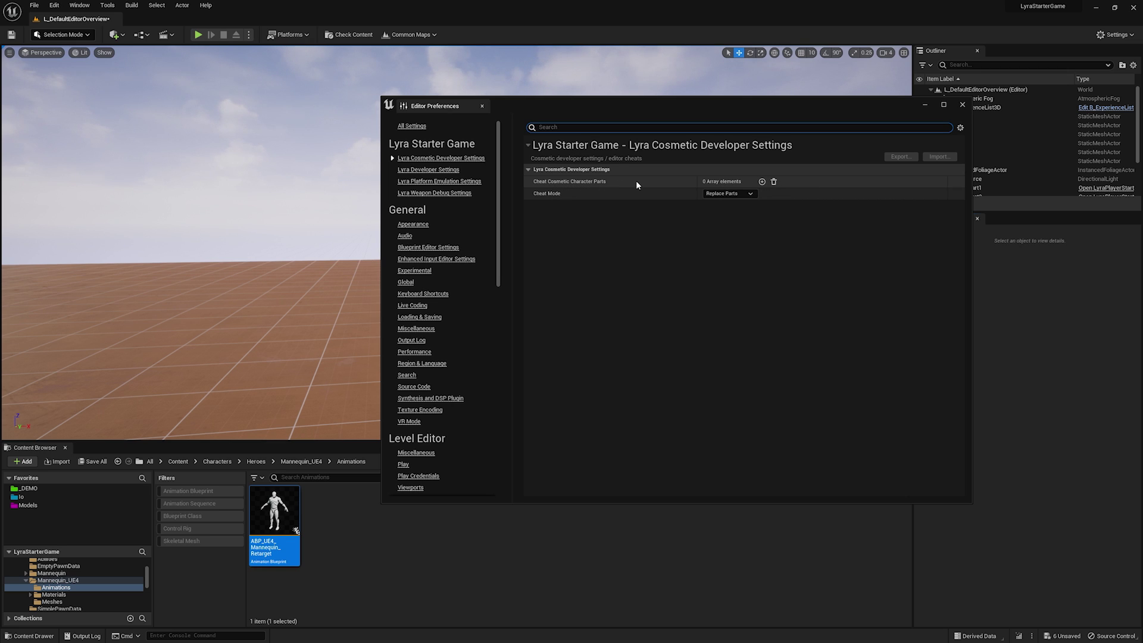
Add a cheat cosmetic character part with part class B_TinplateUE4 and play the level to test it.
left_click(762, 182)
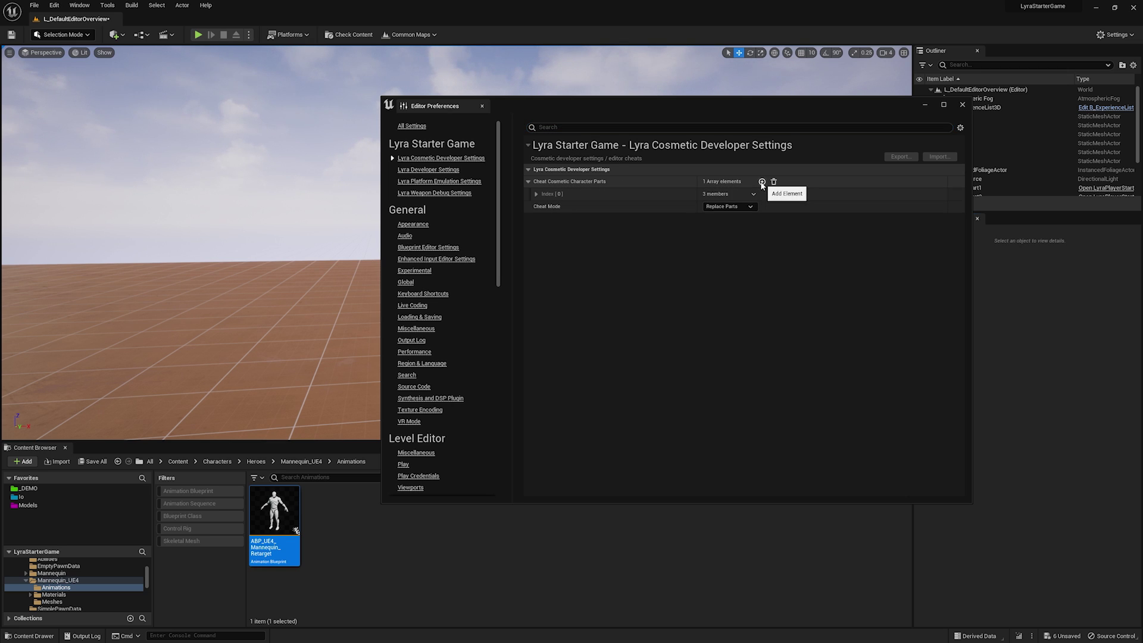
left_click(537, 194)
left_click(737, 208)
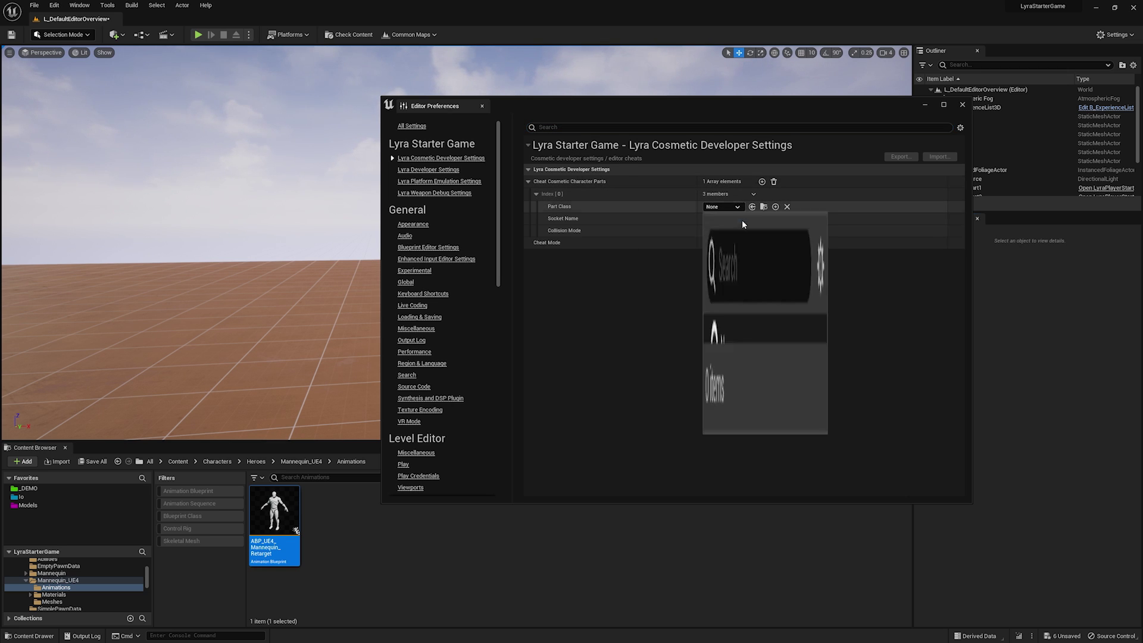
type("tin")
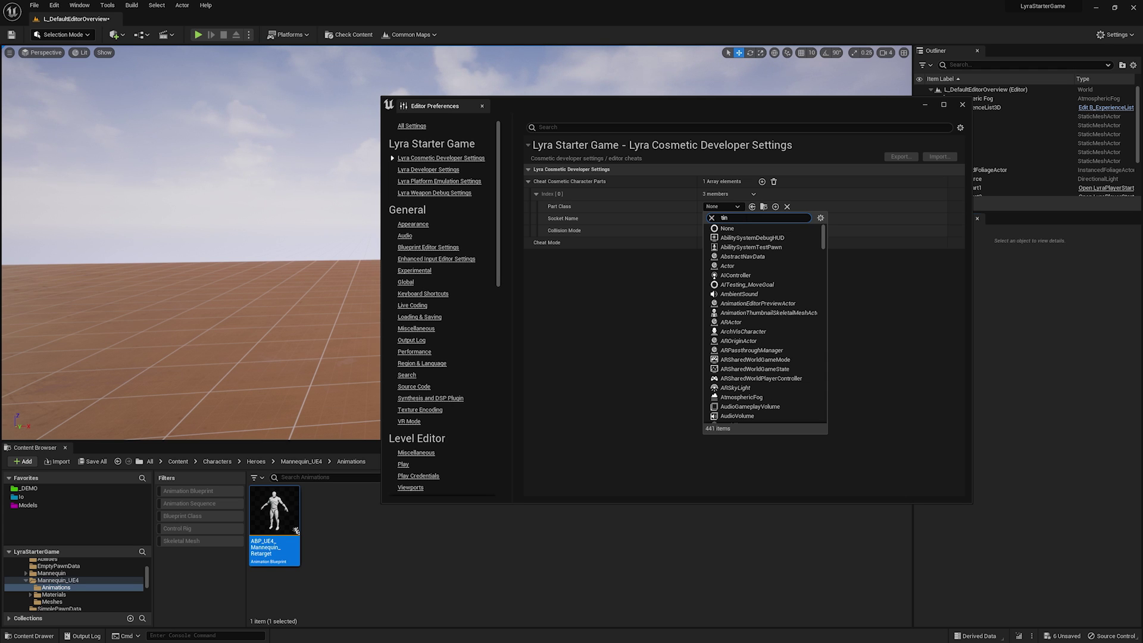
type("plate")
left_click(741, 237)
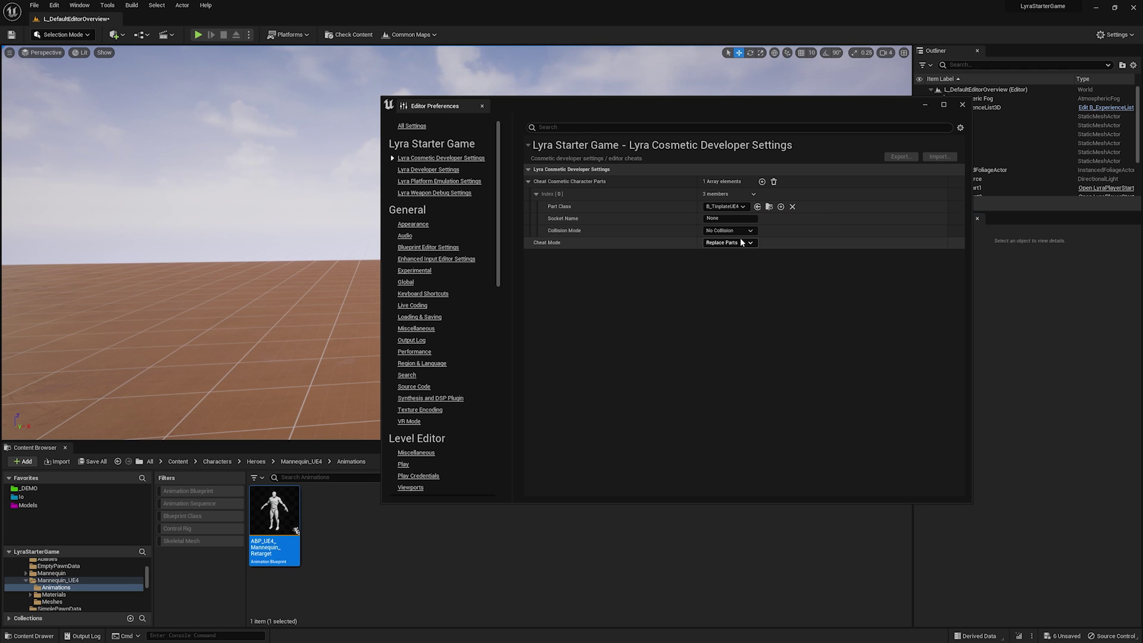
left_click_drag(706, 103, 852, 177)
left_click(197, 35)
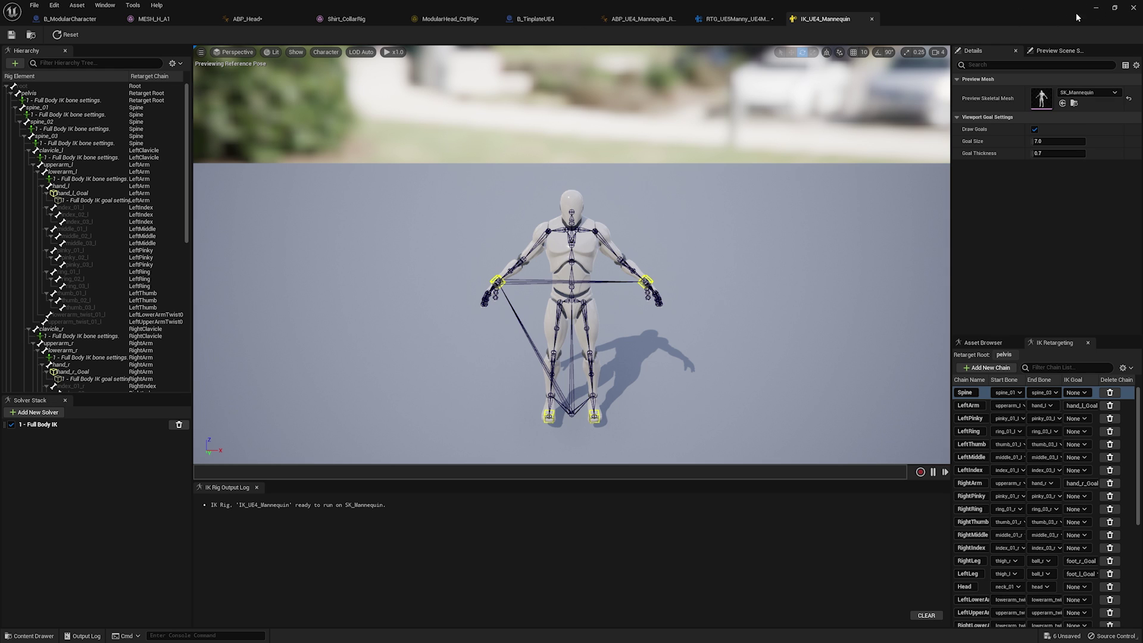
Return to the level editor, clear the asset selection, and reopen the Lyra Cosmetic Developer Settings in Editor Preferences.
left_click(1097, 10)
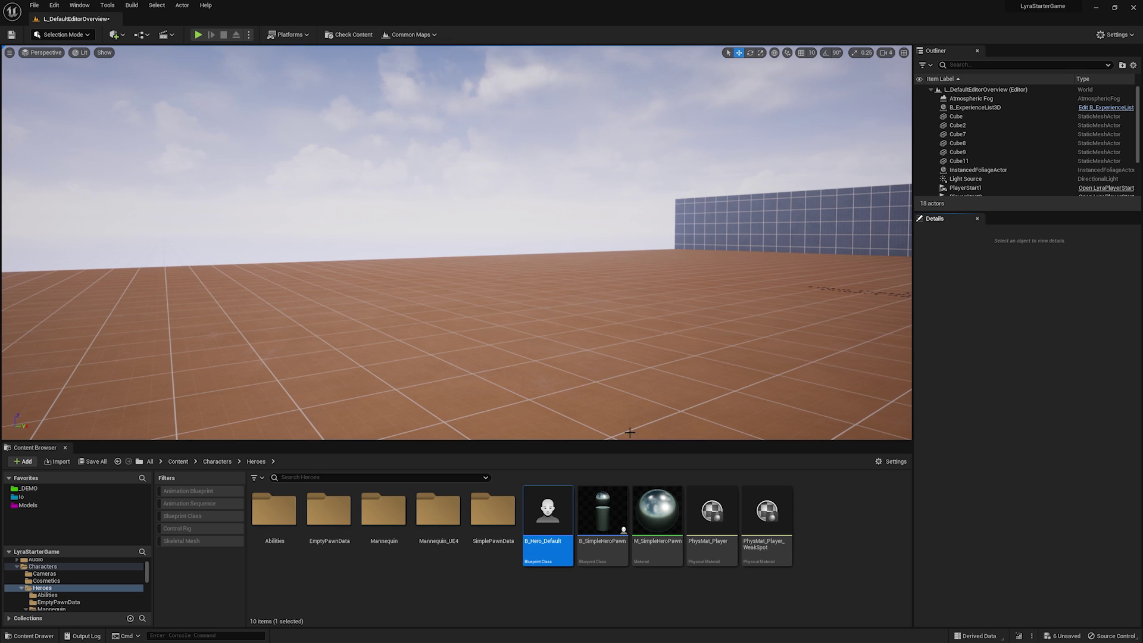
left_click(565, 596)
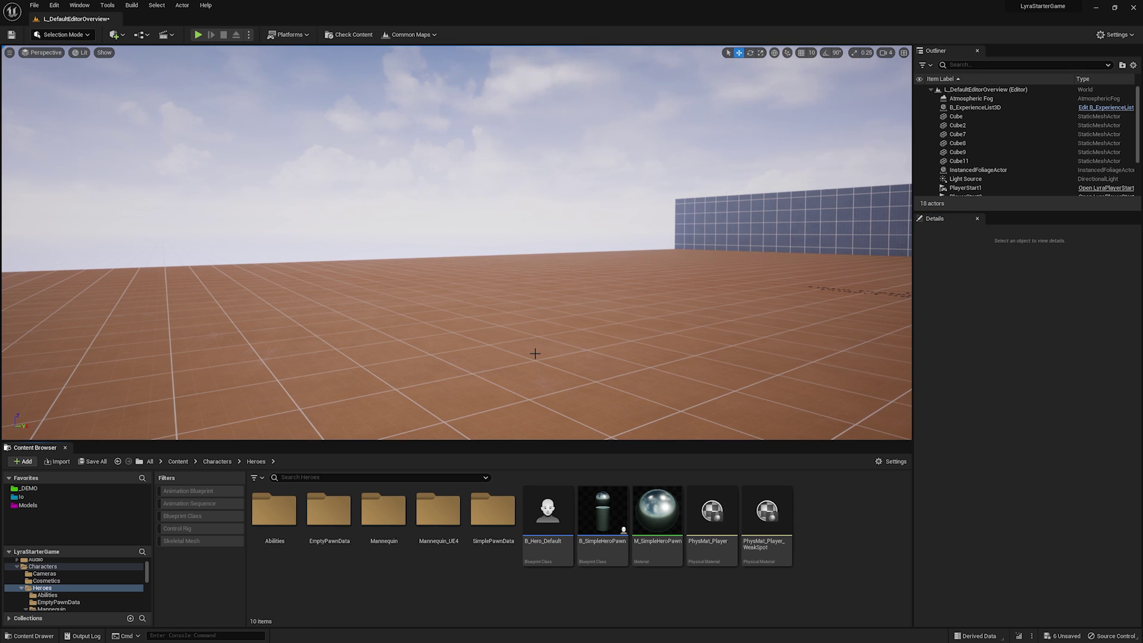
left_click(54, 6)
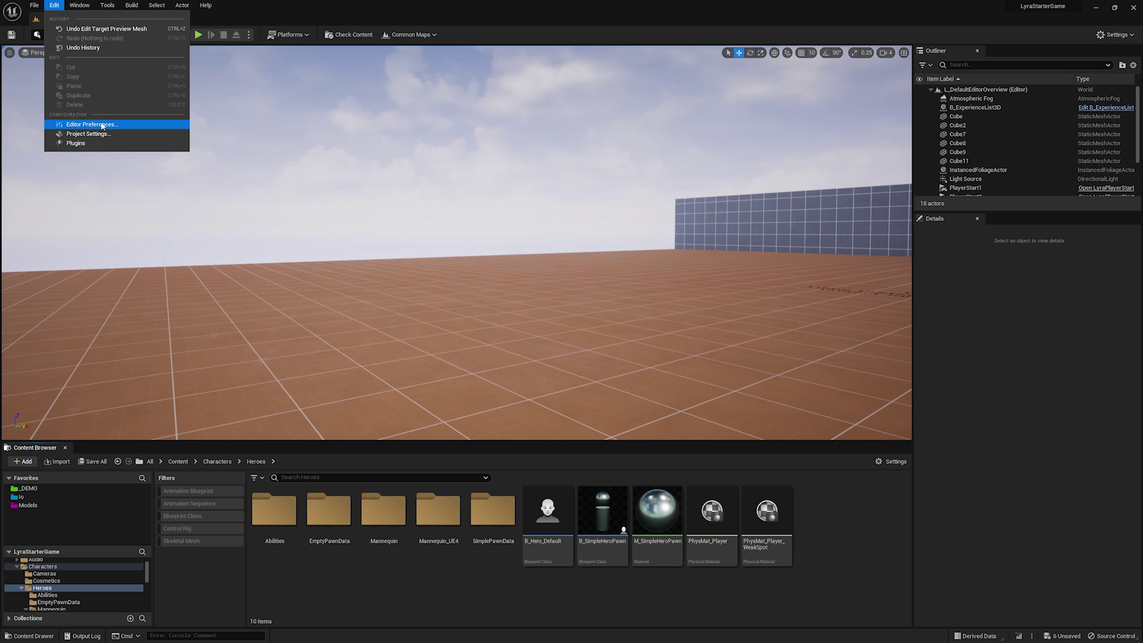
left_click(78, 125)
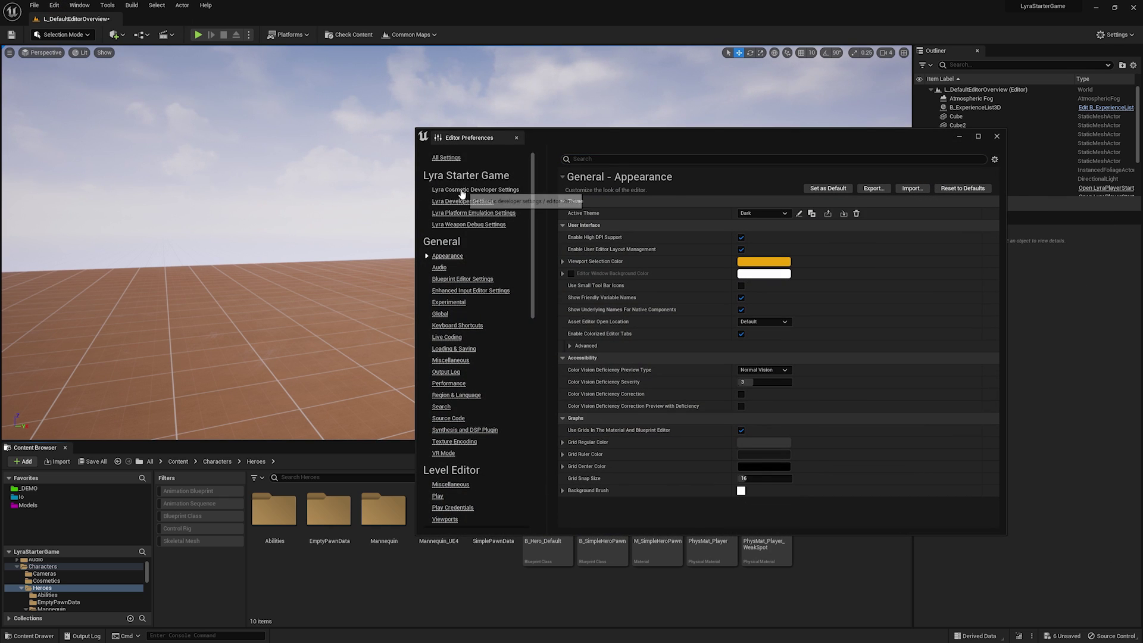
left_click(464, 190)
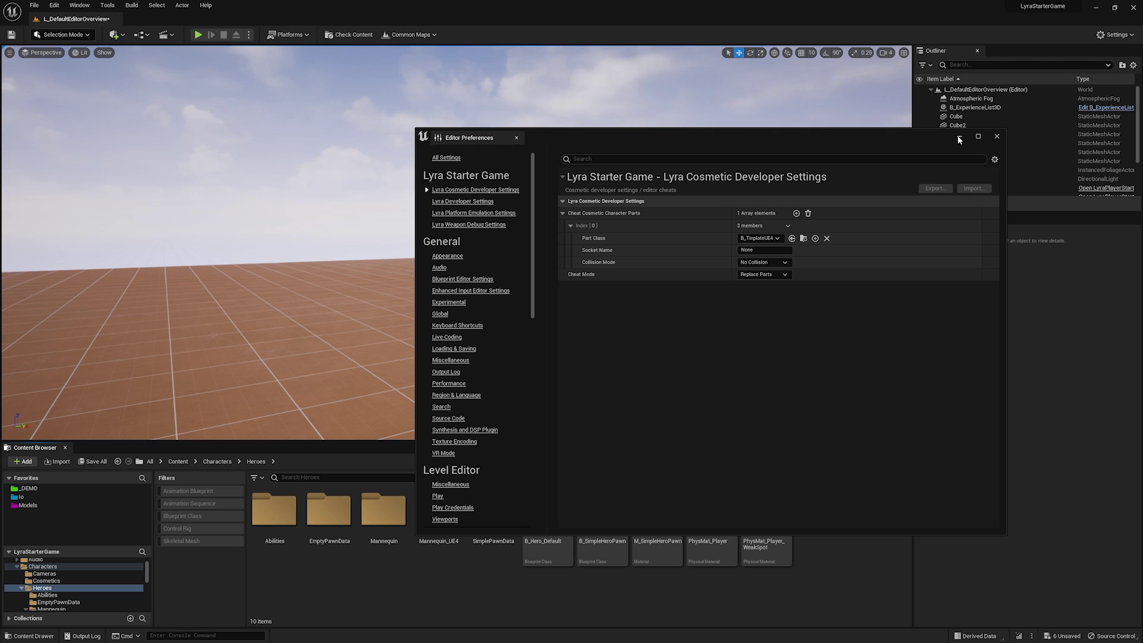
Set the cheat cosmetic part's class to B_ModularCharacter and play the level to test the modular character.
left_click(774, 239)
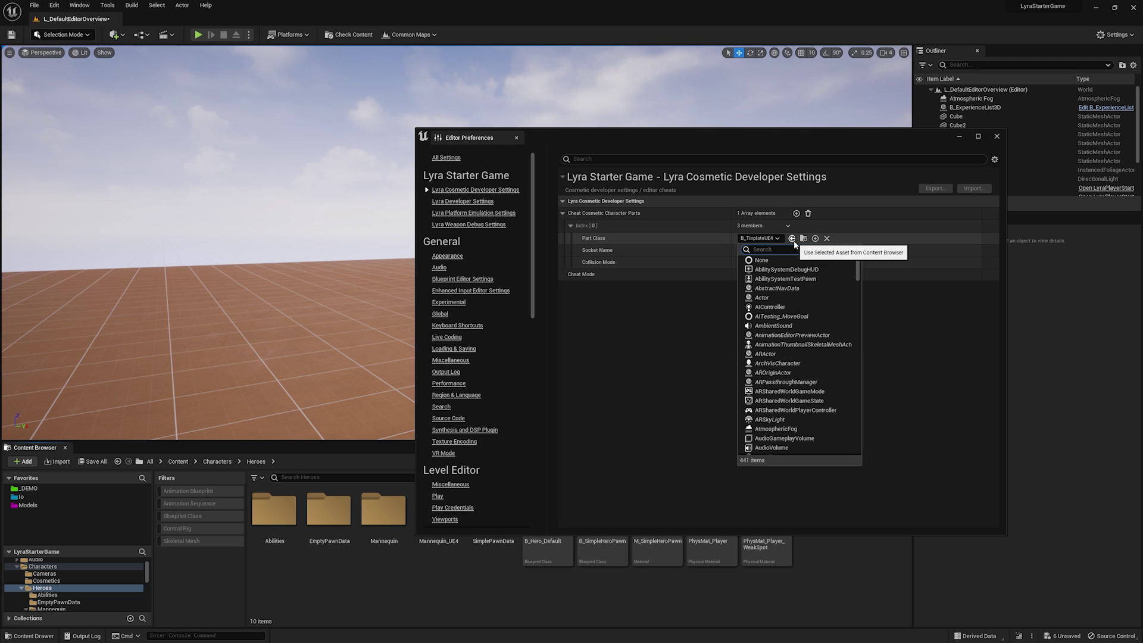
type("b_mod")
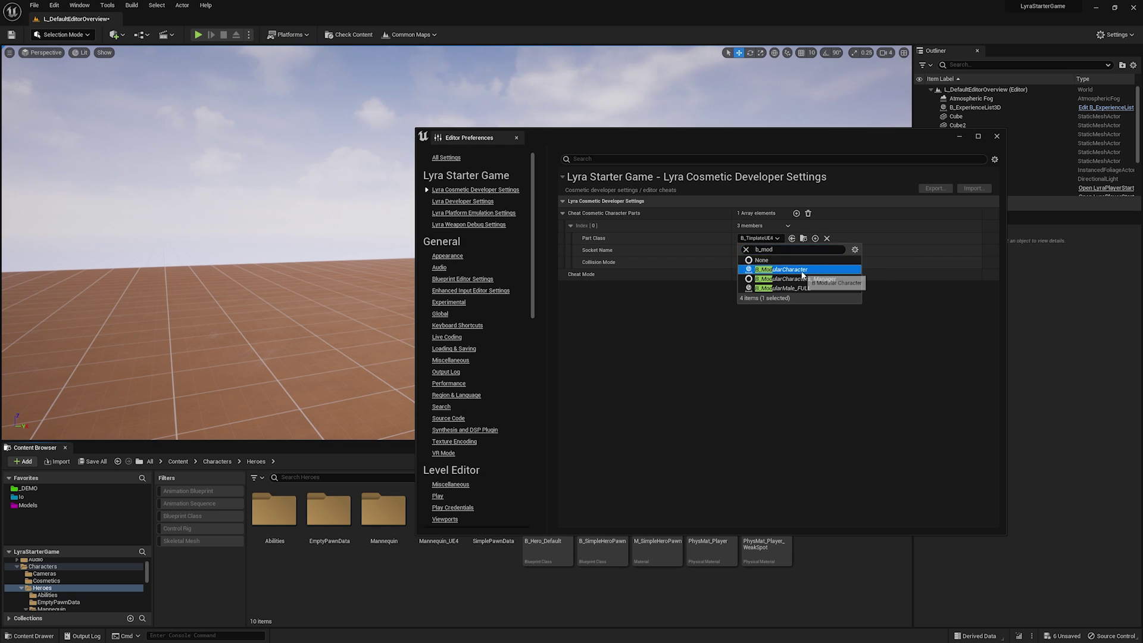
left_click(798, 270)
left_click_drag(666, 129, 1142, 155)
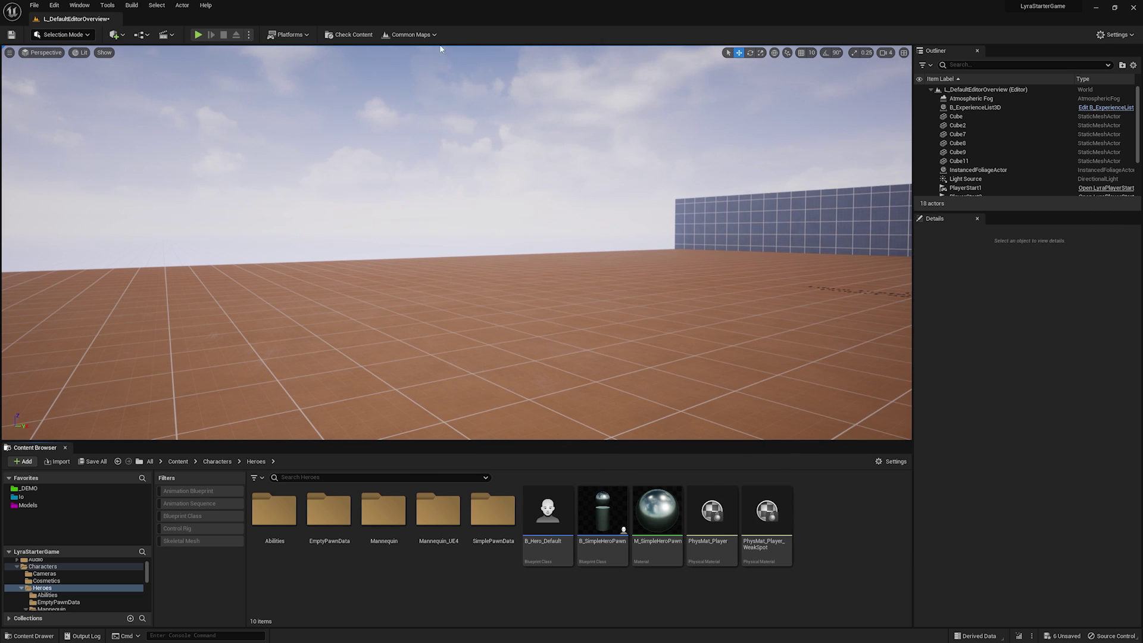
key("alt+p")
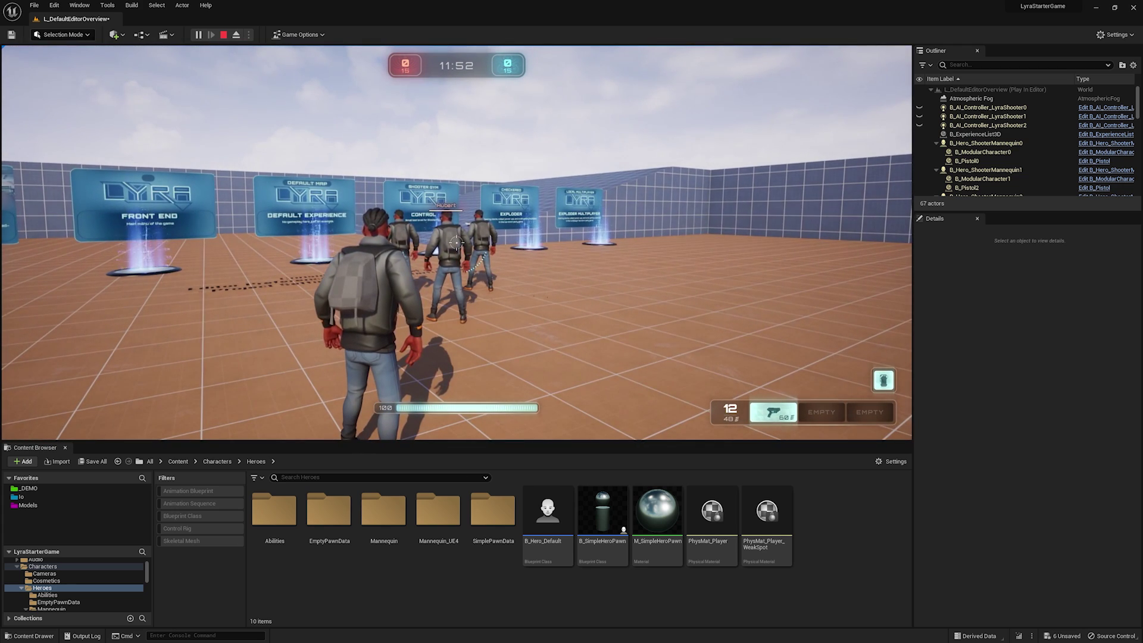
Stop the play session and reset the animation mode of the LowerBody component in _DEMO's B_ModularCharacter to Use Animation Blueprint.
key("Escape")
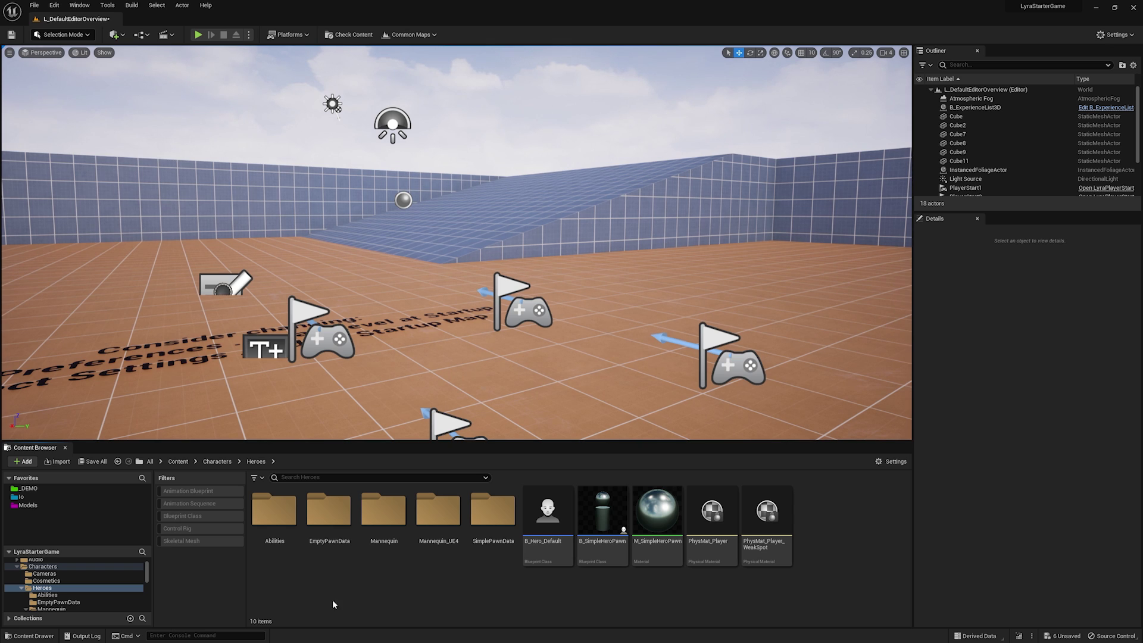
left_click(29, 488)
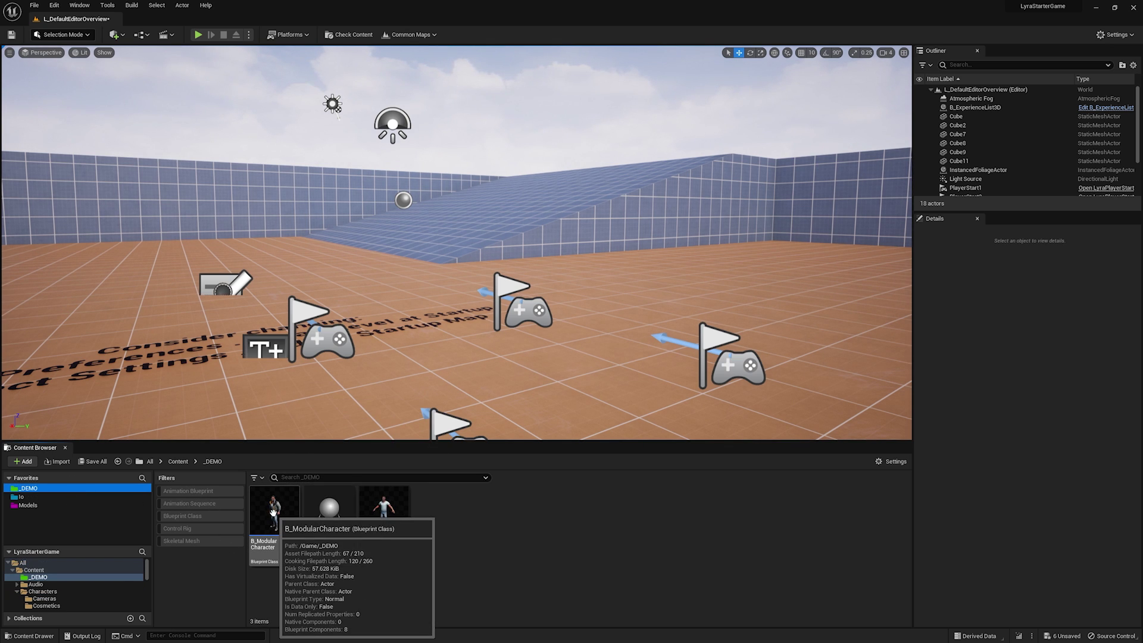
left_click(264, 510)
double_click(264, 510)
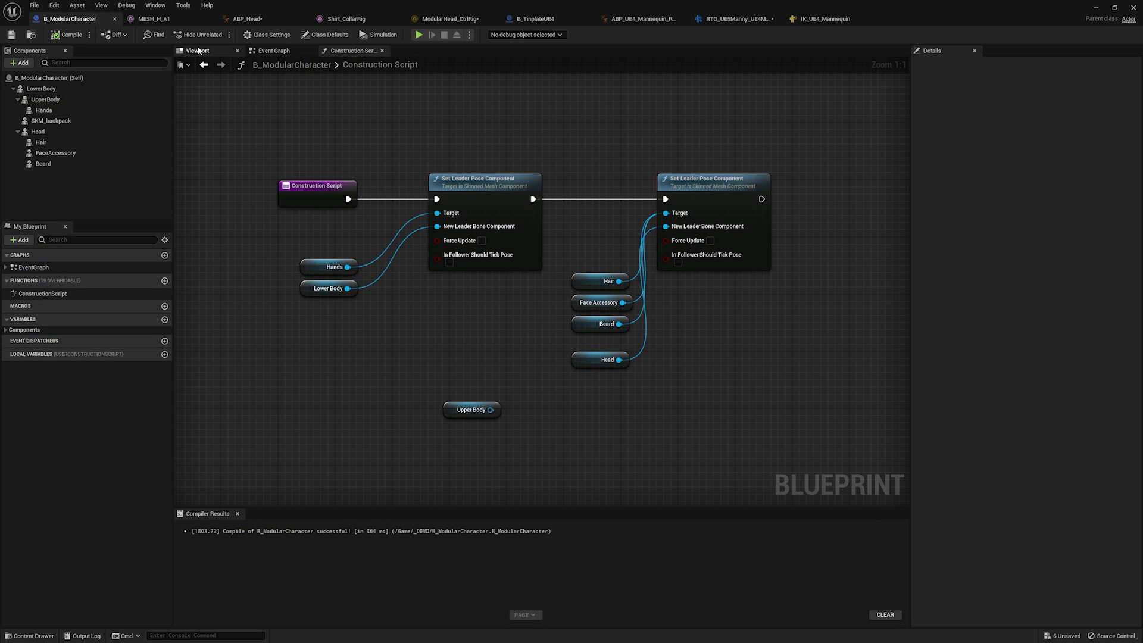
left_click(41, 88)
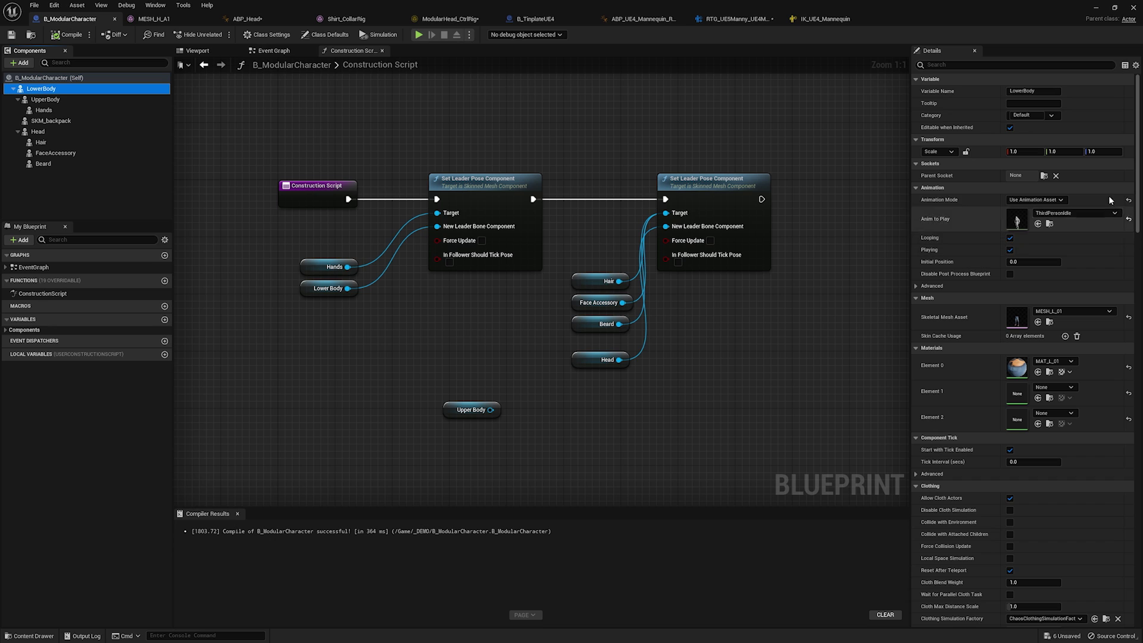
left_click(1128, 202)
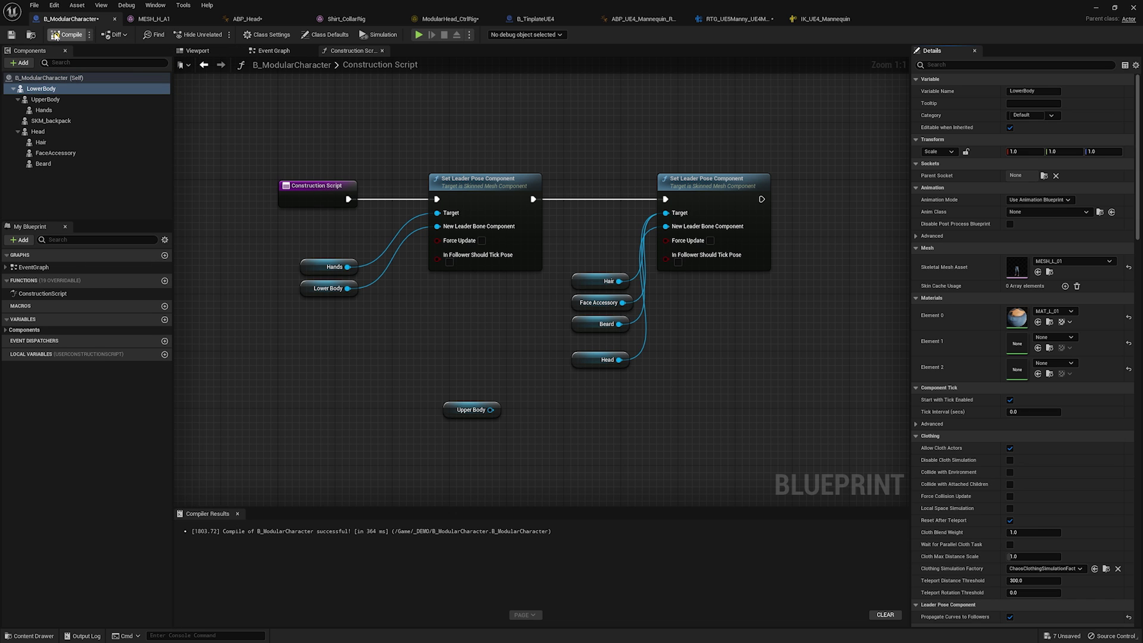
Create an Animation Blueprint from the MESH_L_01 skeletal mesh in the Models folder and name it ABP_Modular_Retarget.
left_click(1095, 8)
left_click(117, 505)
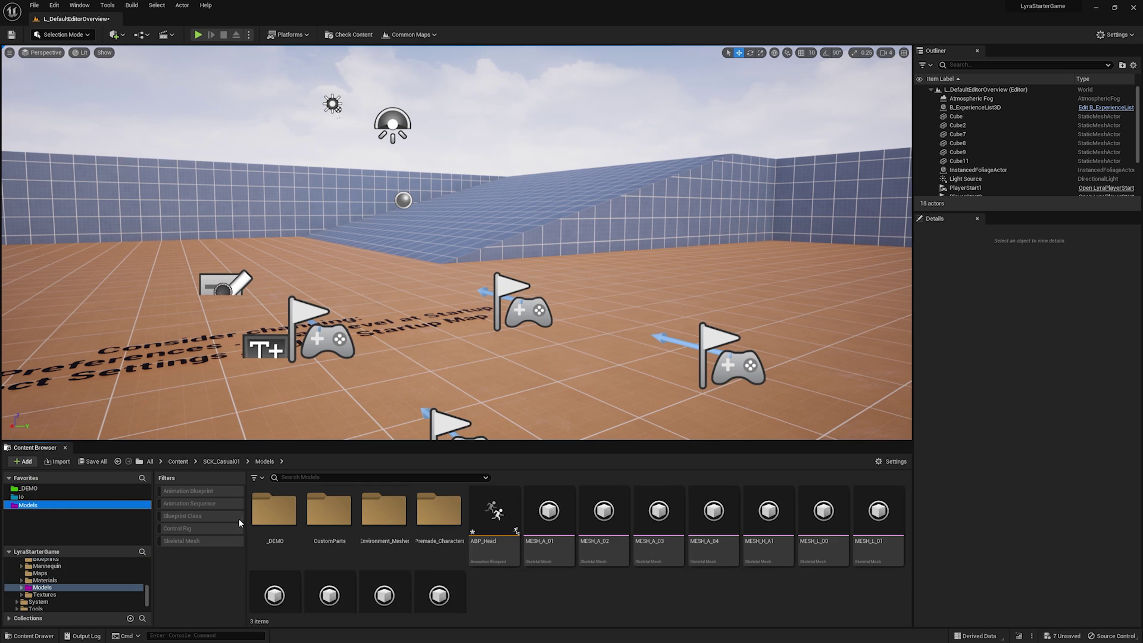
scroll(630, 587, "down", 1)
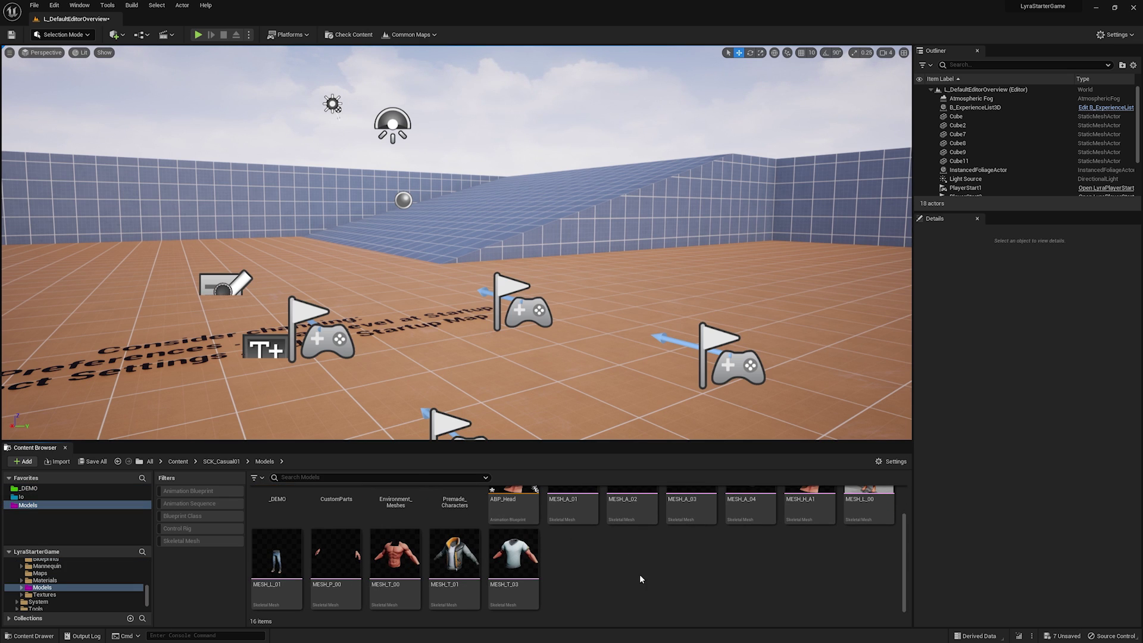
scroll(621, 596, "up", 1)
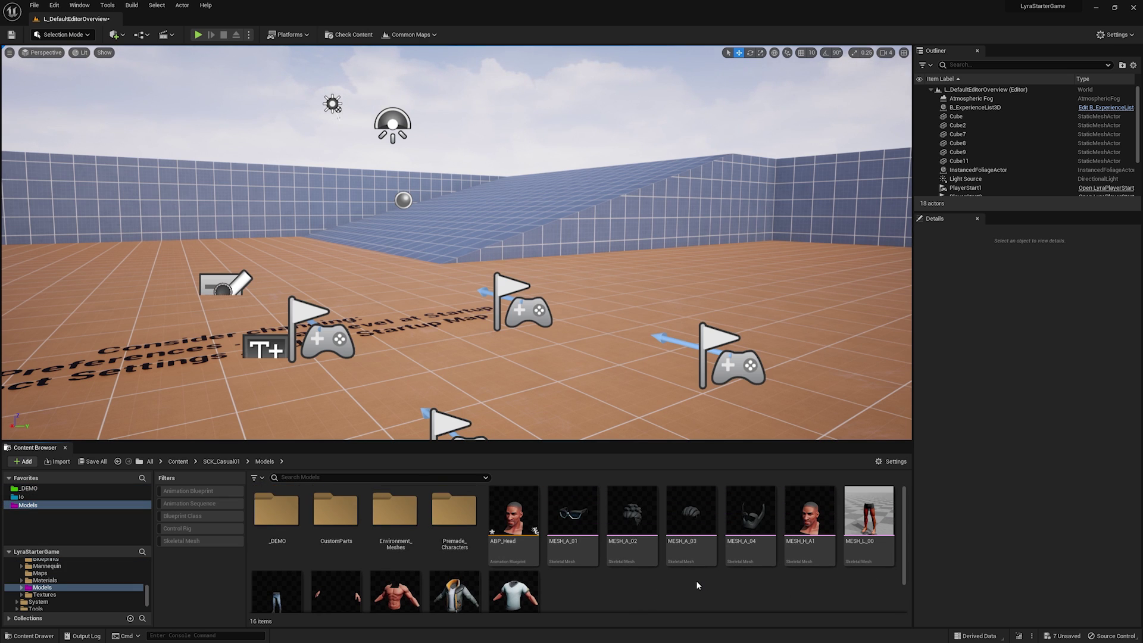
scroll(841, 546, "down", 1)
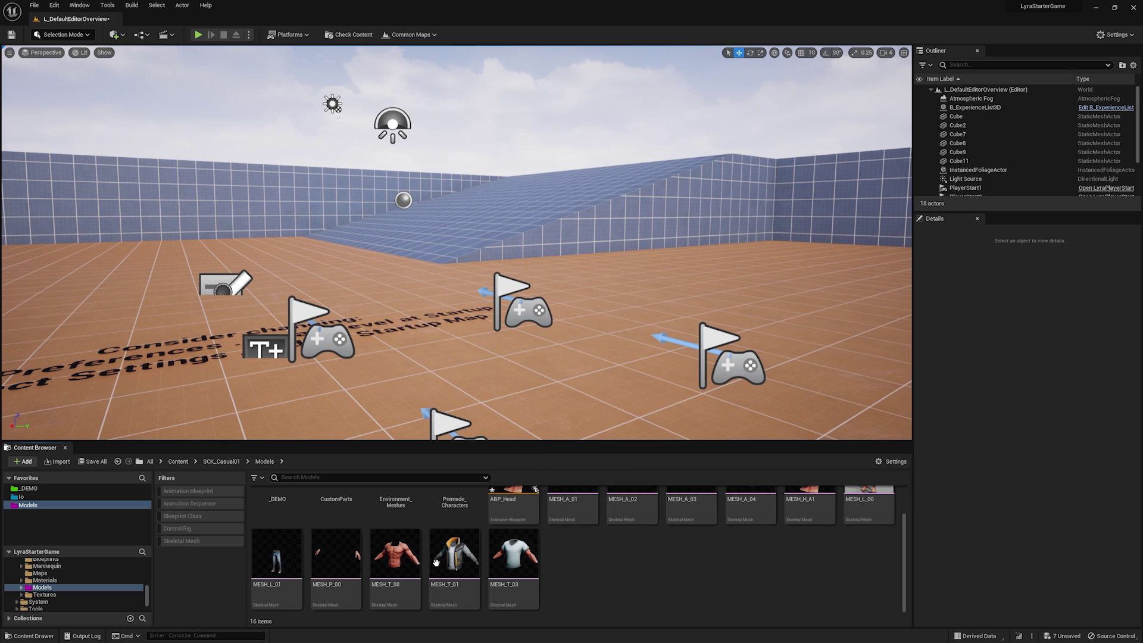
right_click(272, 564)
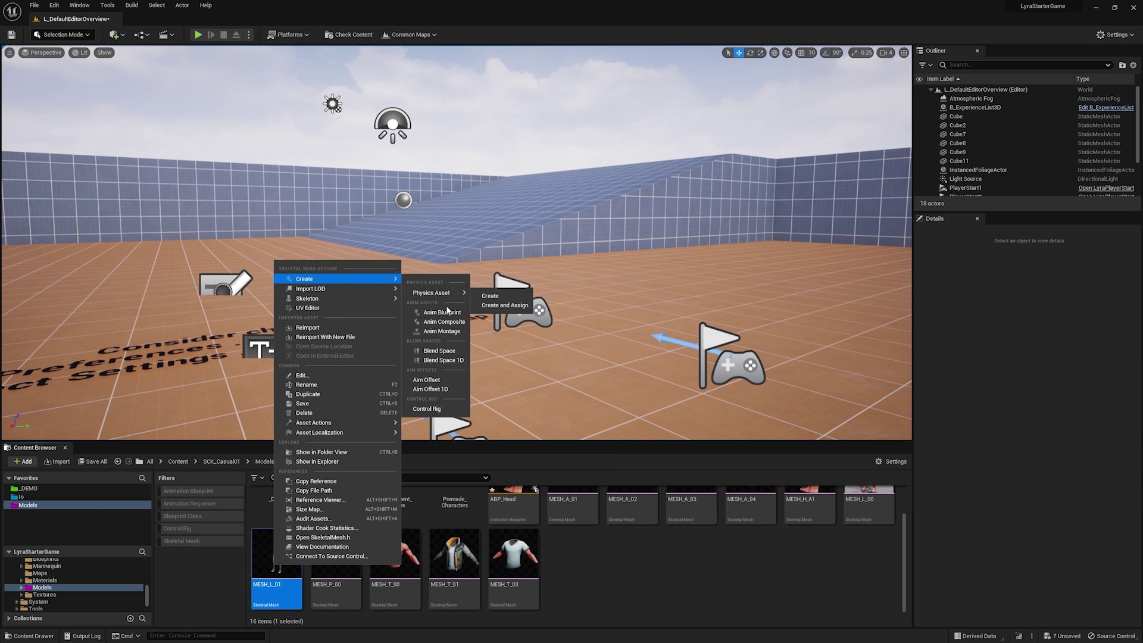
left_click(448, 311)
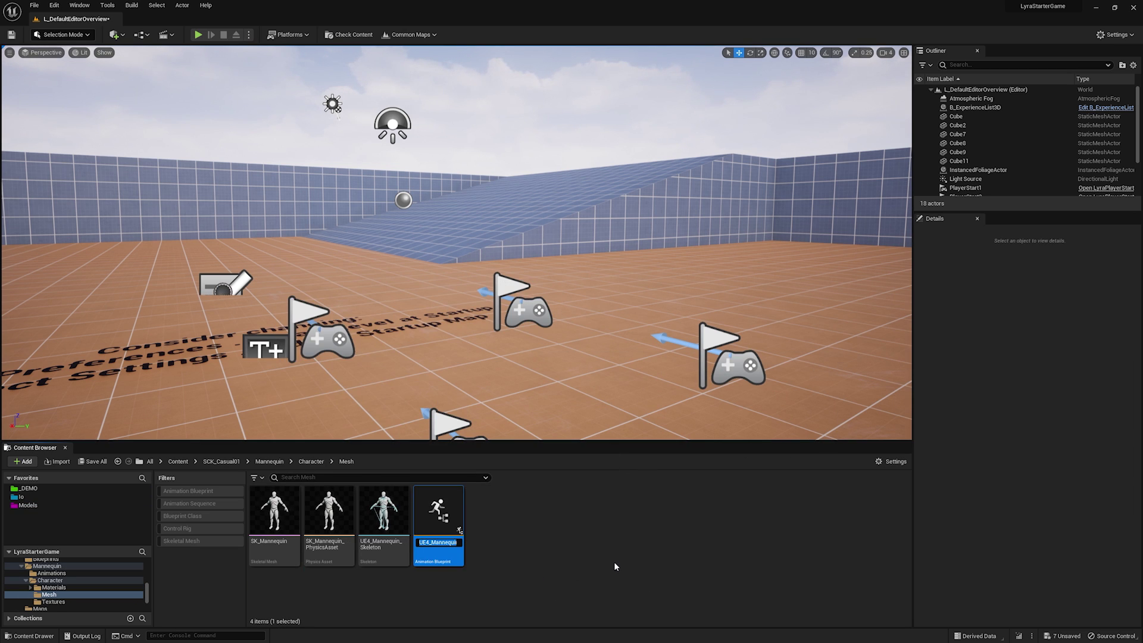
type("ABP_Modular")
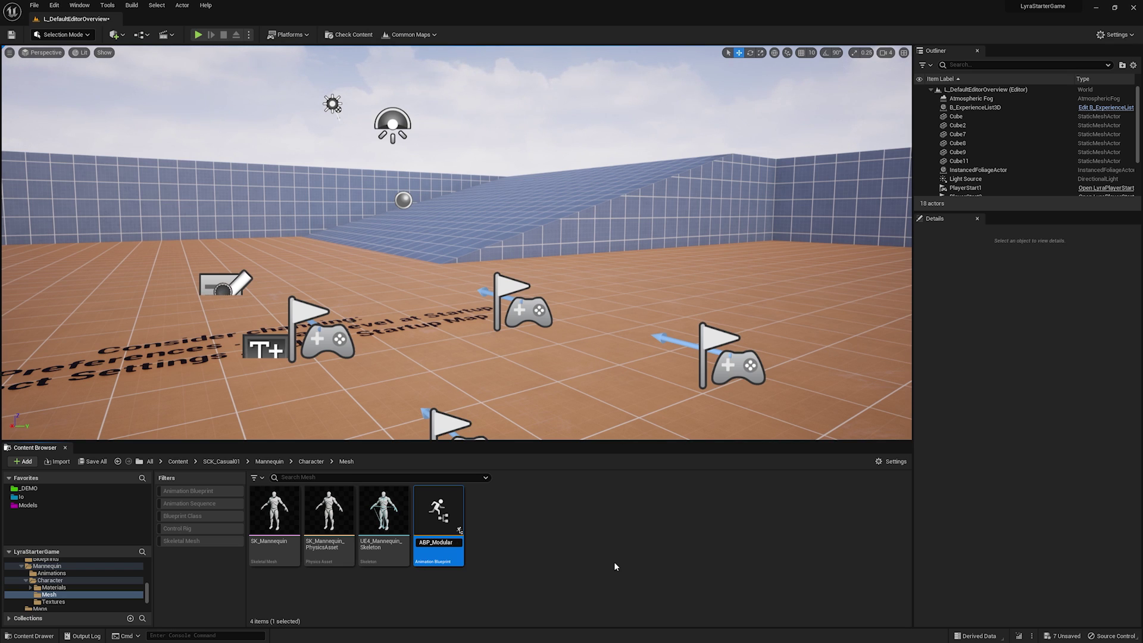
type("_Retarget")
key("Return")
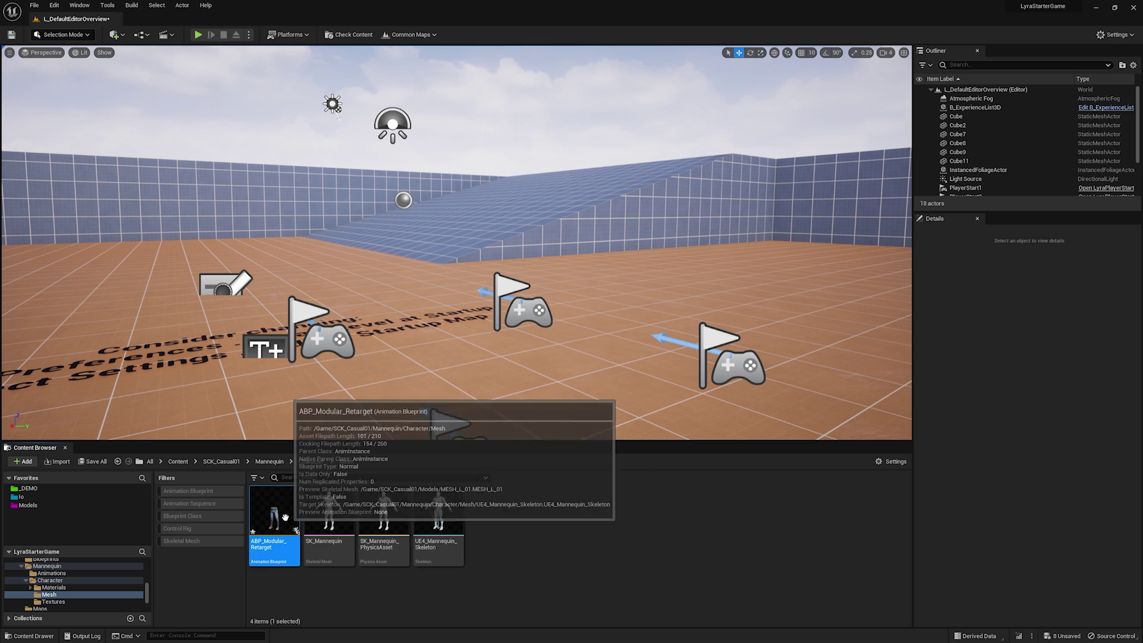
Move ABP_Modular_Retarget into the SCK_Casual01 Models folder and show that folder's contents.
scroll(63, 592, "down", 3)
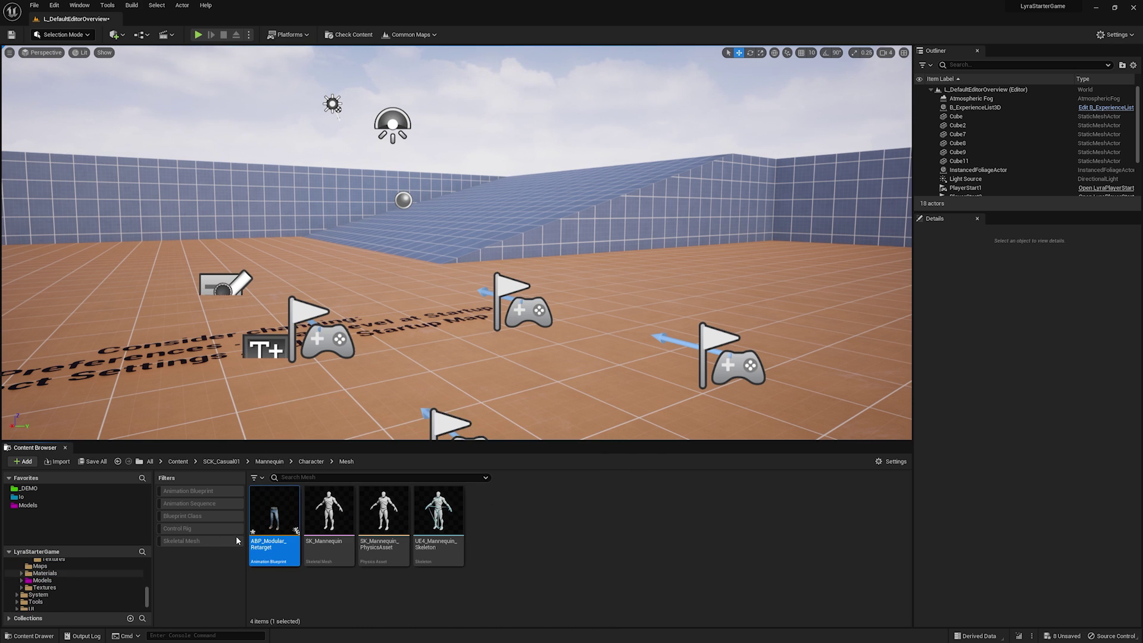
left_click_drag(134, 546, 43, 581)
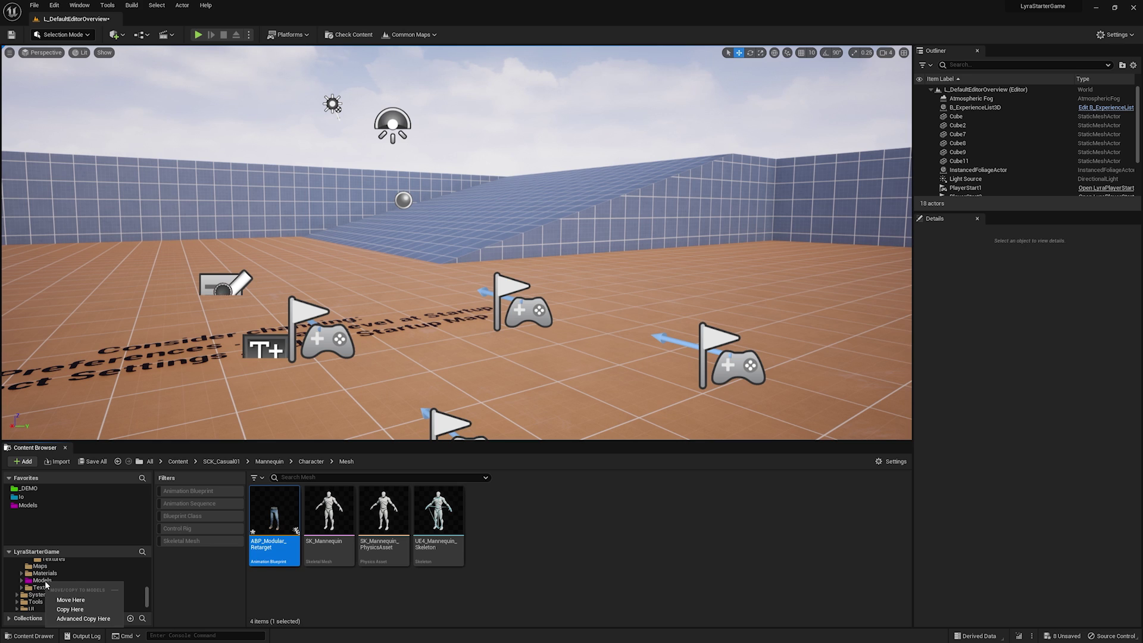
left_click(78, 601)
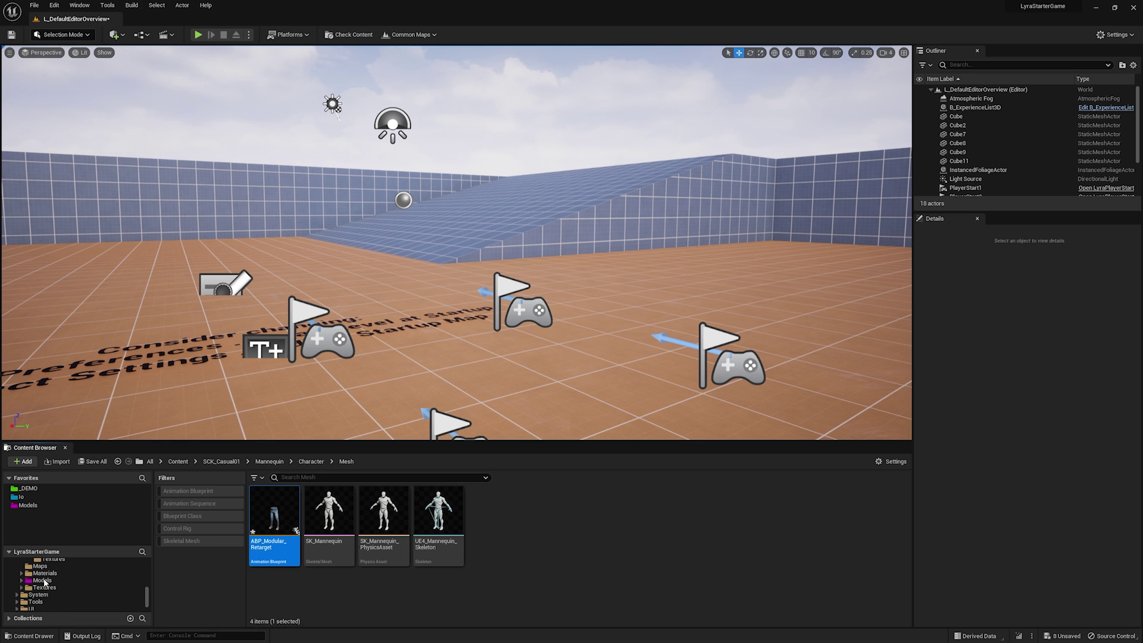
left_click(43, 581)
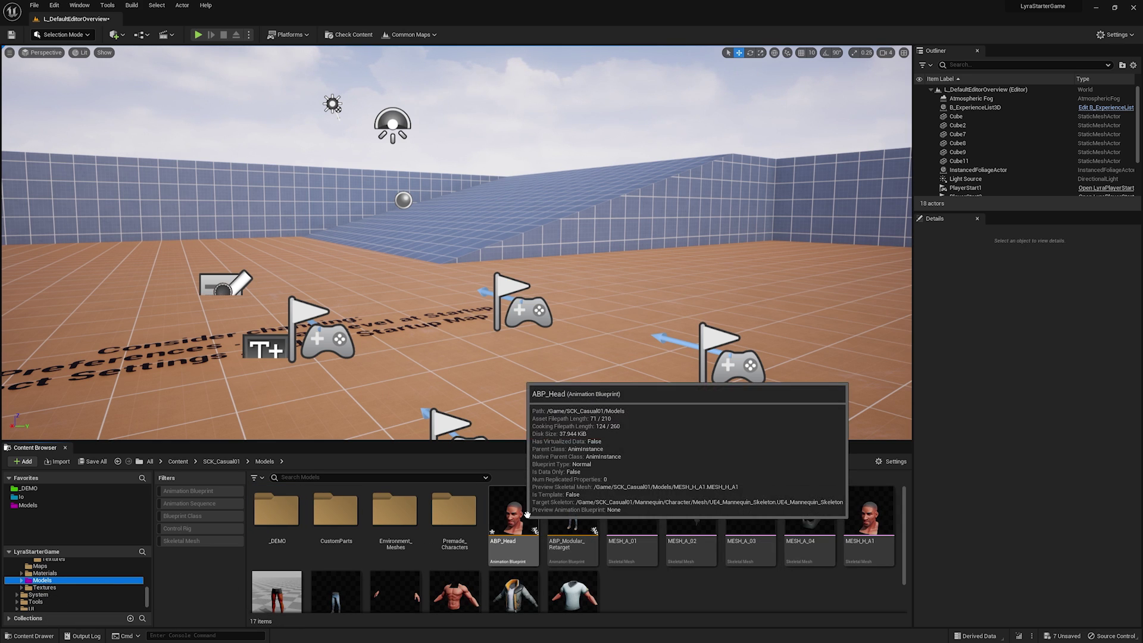
In ABP_Modular_Retarget's AnimGraph, add a Retarget Pose From Mesh node and connect it to the Output Pose.
left_click(581, 509)
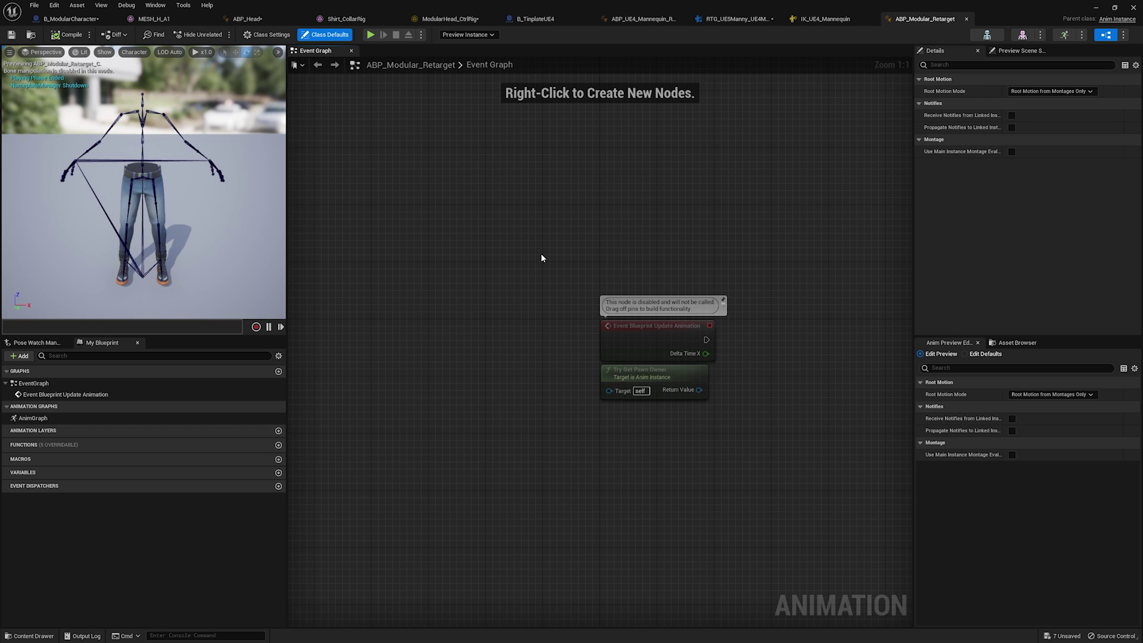
double_click(32, 418)
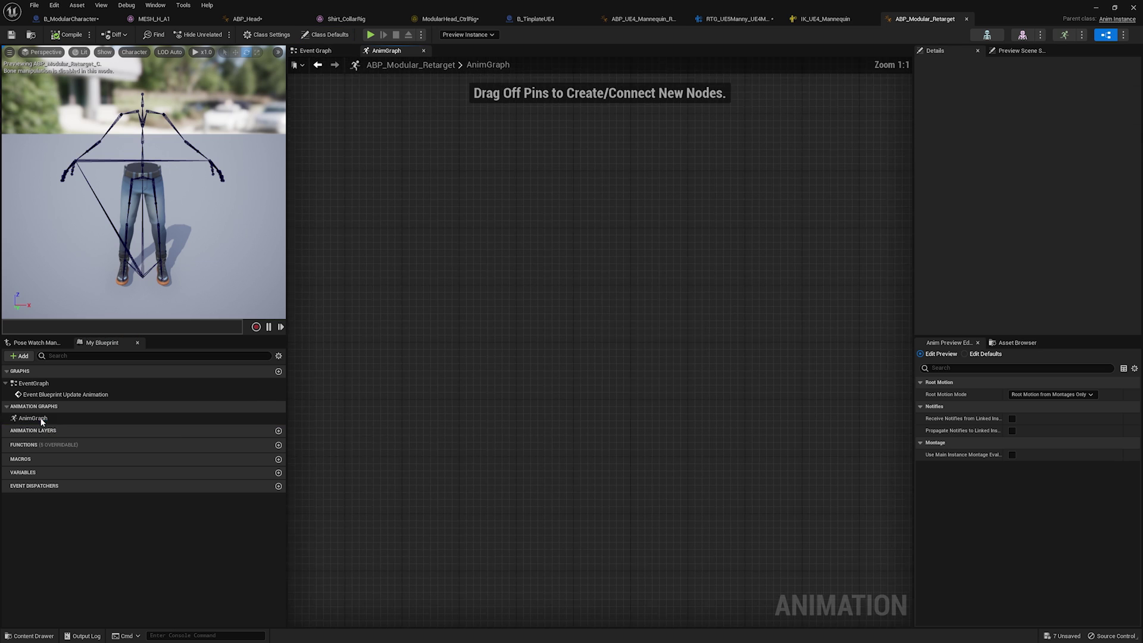
right_click(458, 405)
type("retarget")
key("Up")
key("Up")
key("Up")
key("Up")
key("Up")
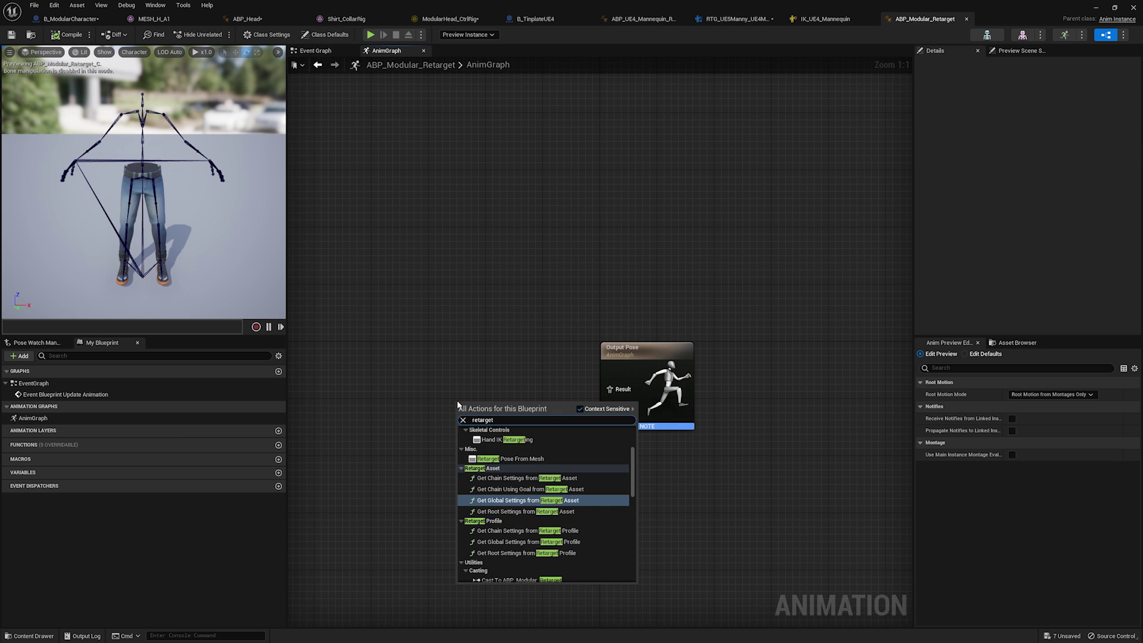
key("Down")
key("Return")
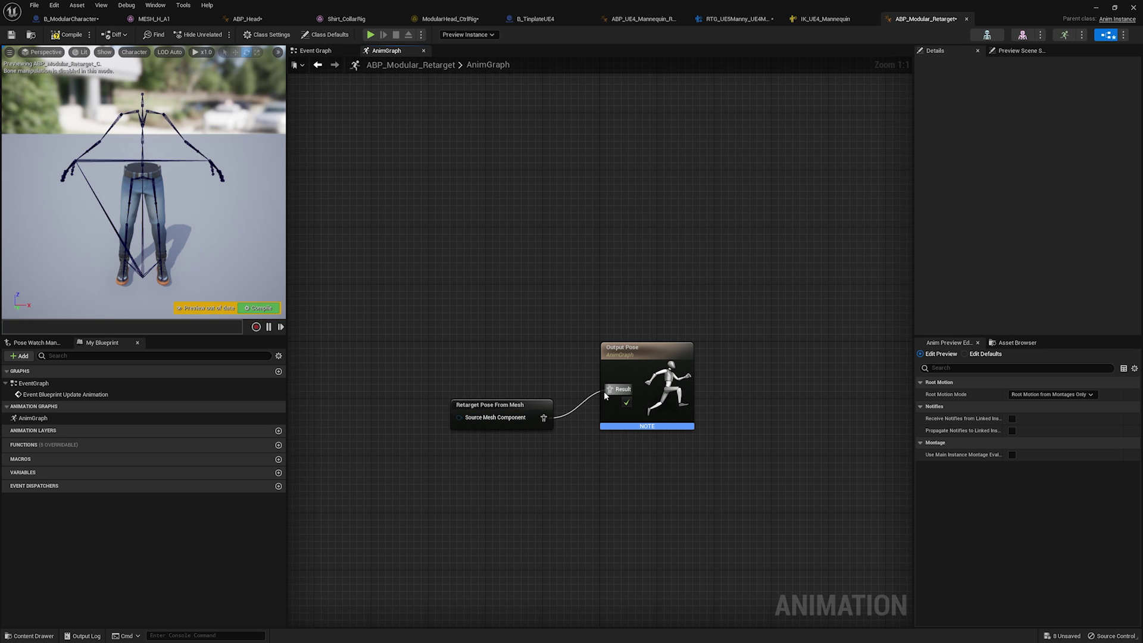
left_click_drag(539, 410, 541, 379)
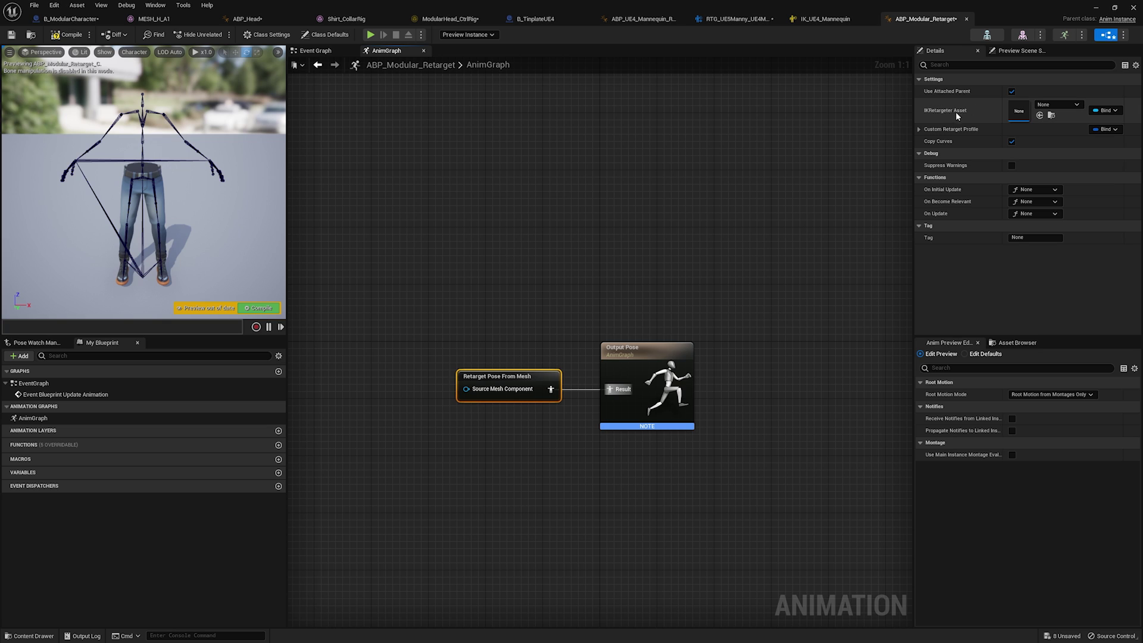
Set the retarget node's IKRetargeter Asset to RTG_UE5Manny_UE4Manny and compile the Animation Blueprint.
left_click(1077, 105)
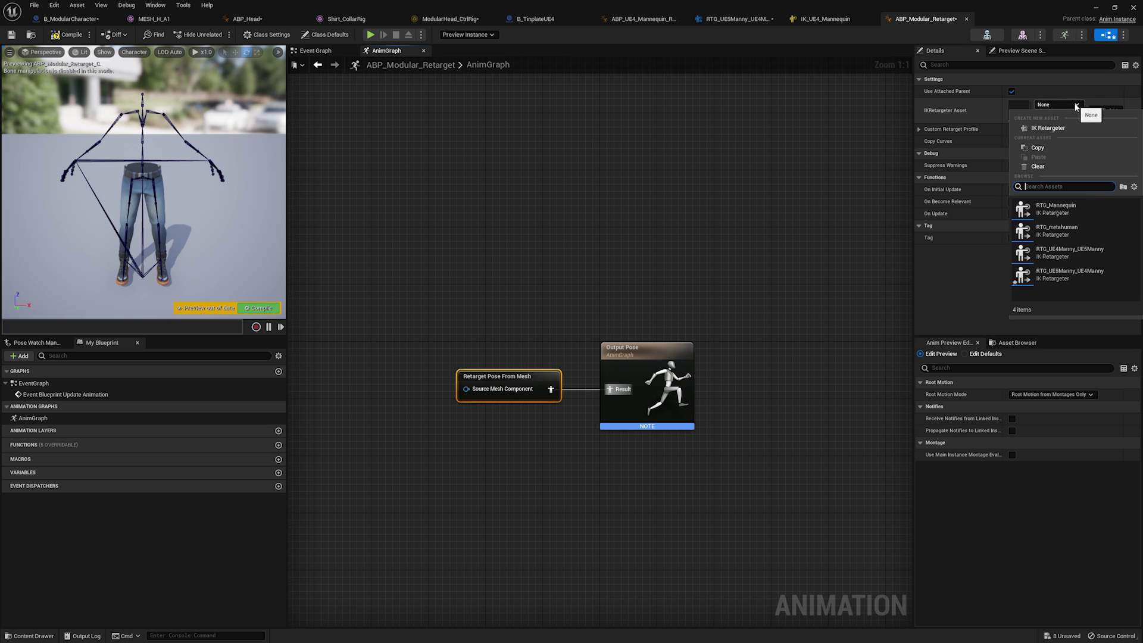
left_click(1094, 277)
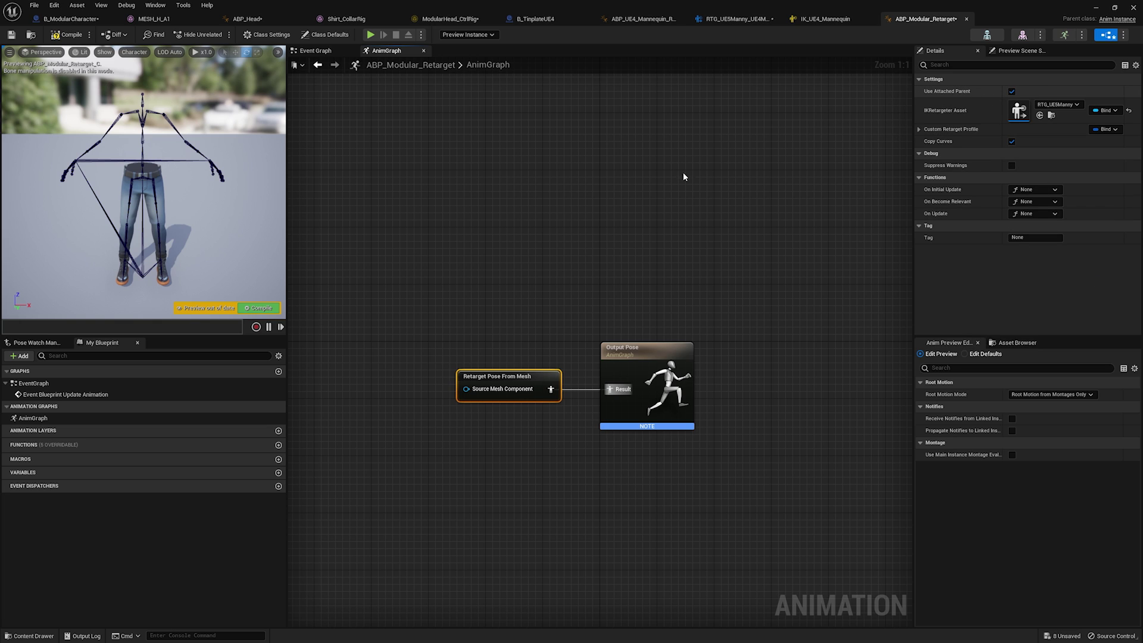
left_click(65, 36)
In B_ModularCharacter, set the LowerBody component's Anim Class to ABP_Modular_Retarget.
left_click(66, 20)
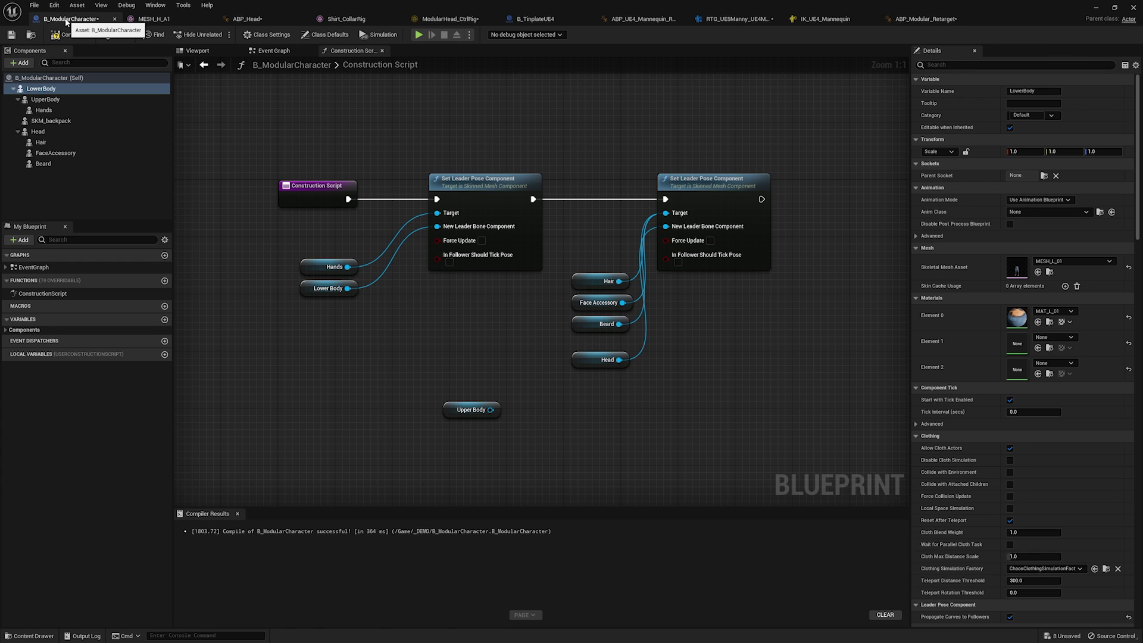
left_click(1069, 211)
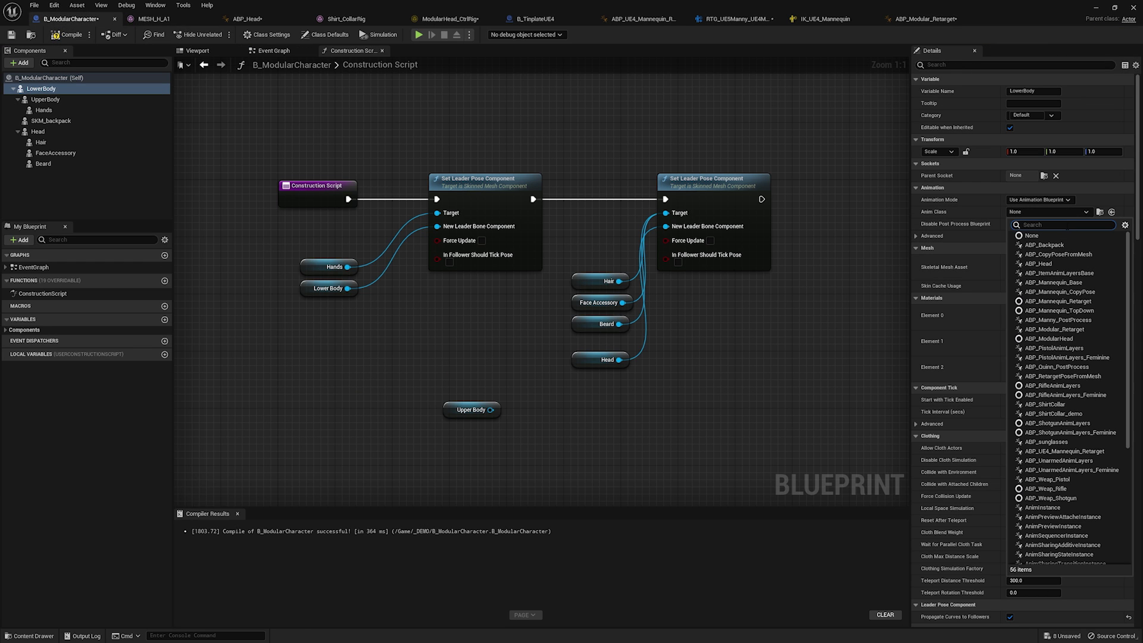
type("abp")
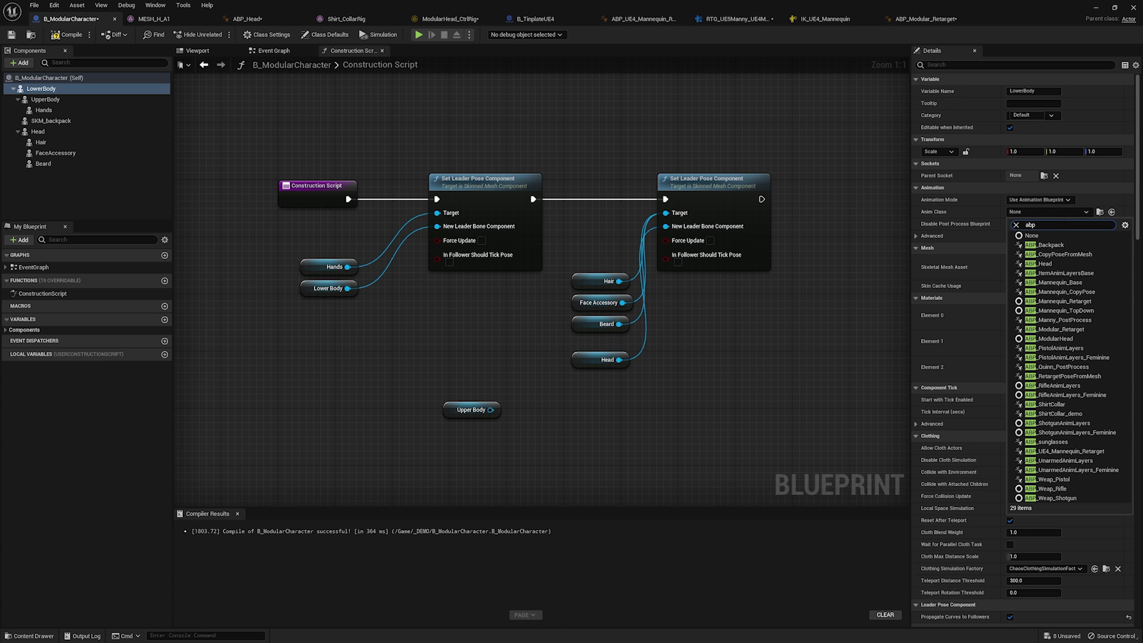
type("_ret")
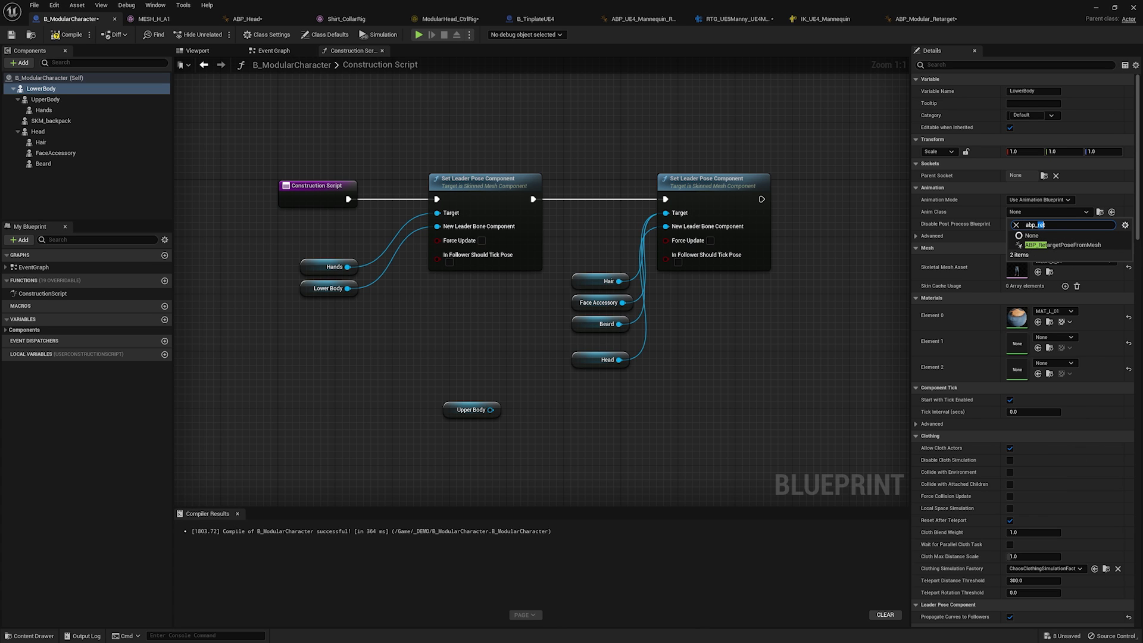
key("BackSpace")
key("BackSpace")
key("BackSpace")
type("mod")
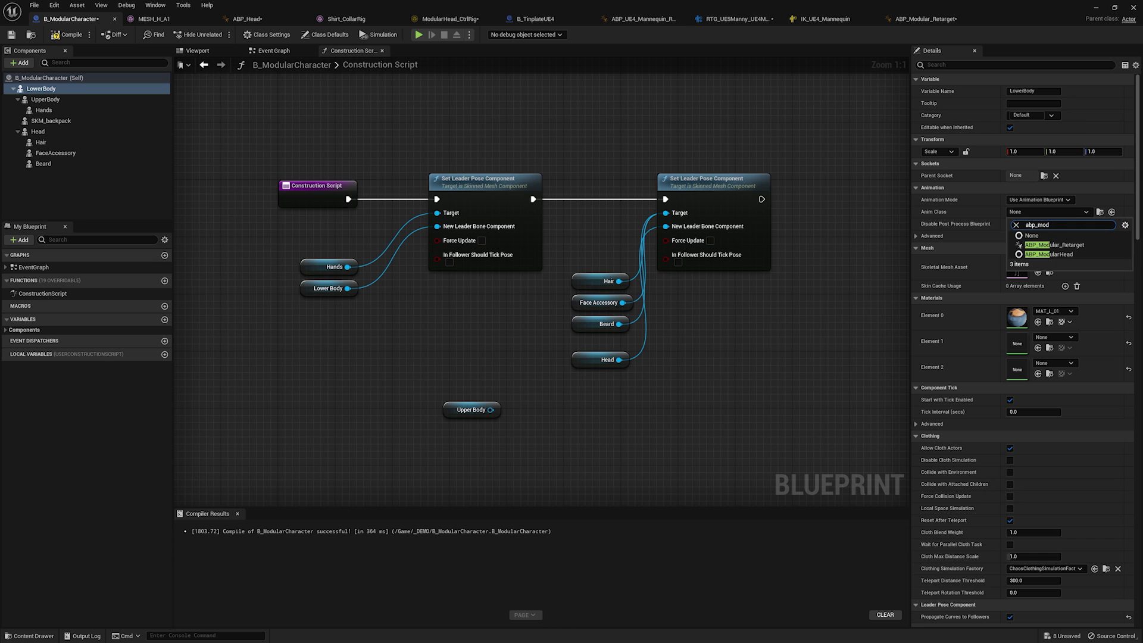
left_click(1089, 245)
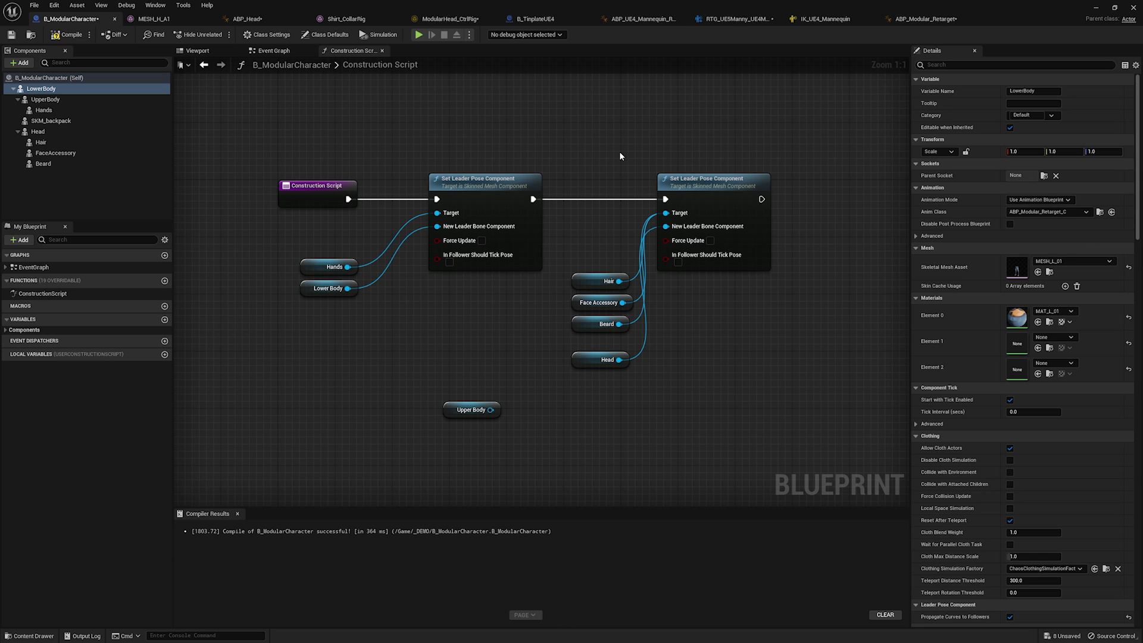
Compile B_ModularCharacter with its viewport preview shown, and return to the level editor.
left_click(197, 50)
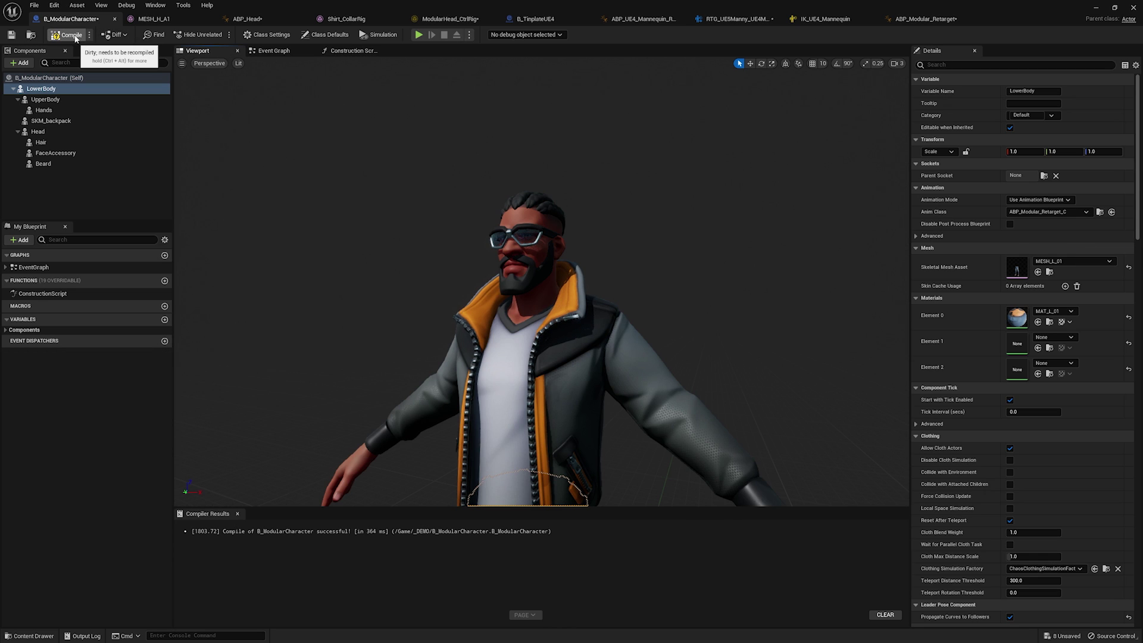
scroll(683, 339, "down", 5)
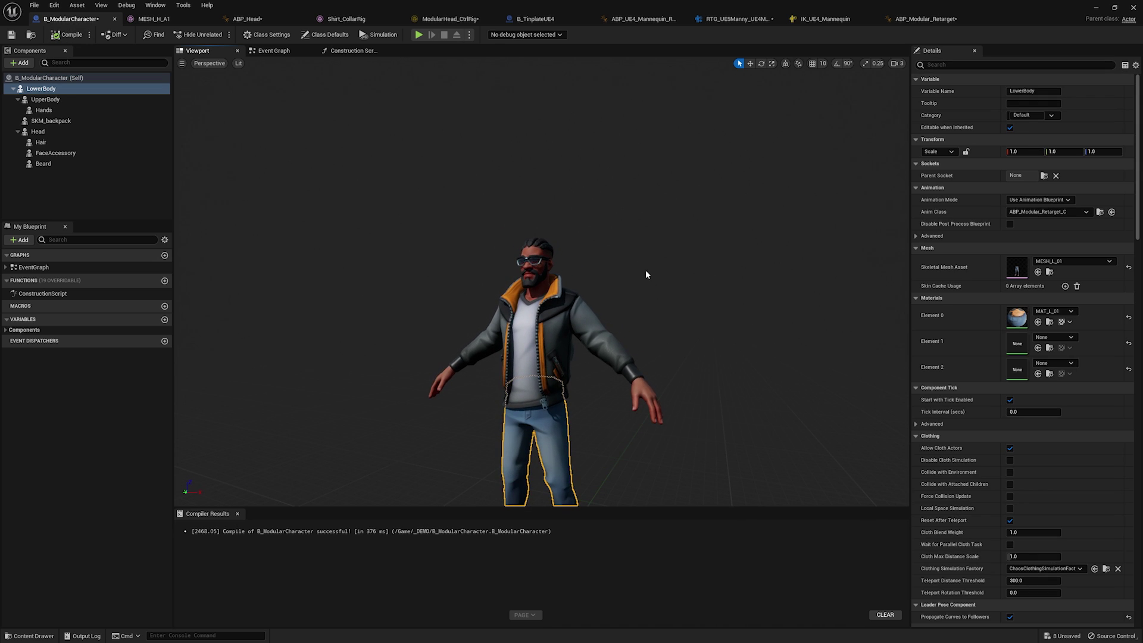
left_click(1098, 9)
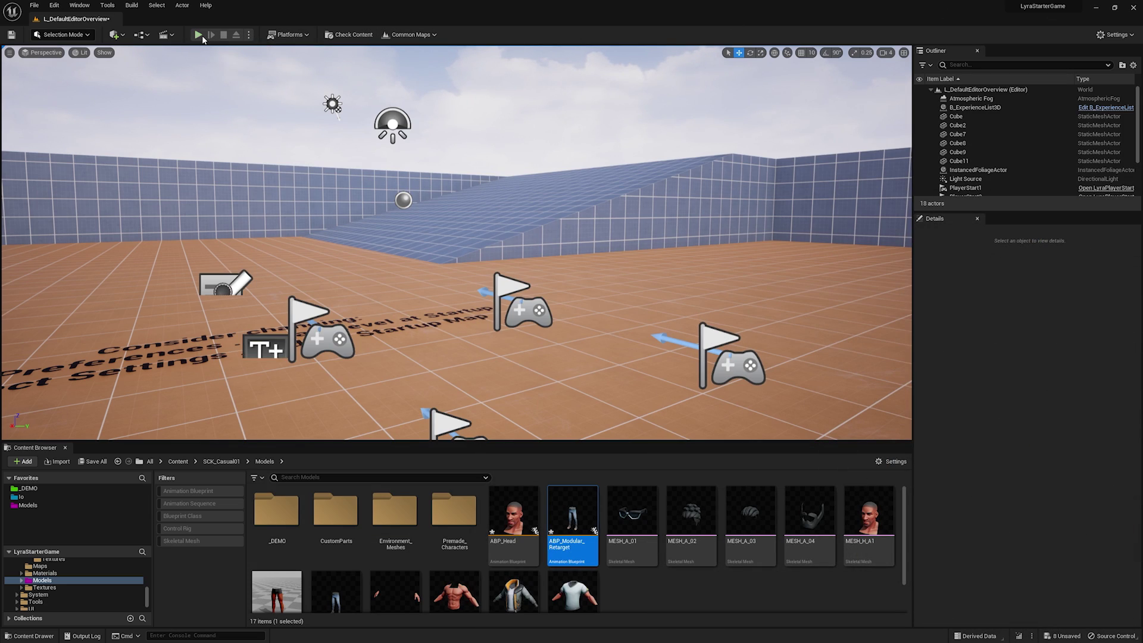
Play-test the level by moving, jumping and shooting with the modular character, and stop the session.
key("alt+p")
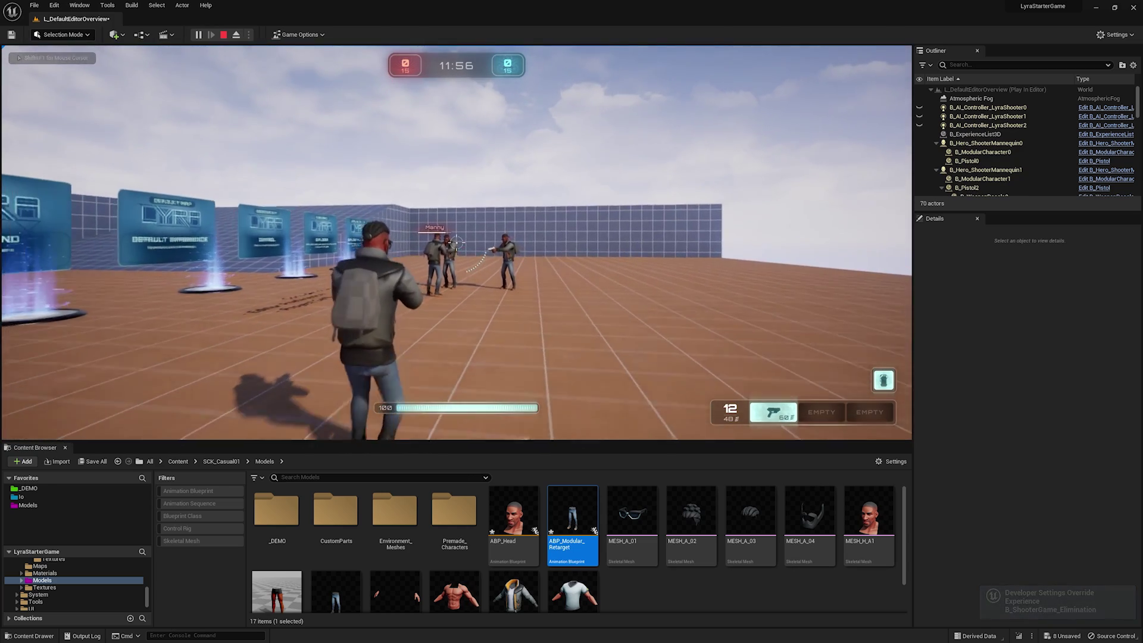
left_click(456, 243)
left_click(457, 243)
key("w")
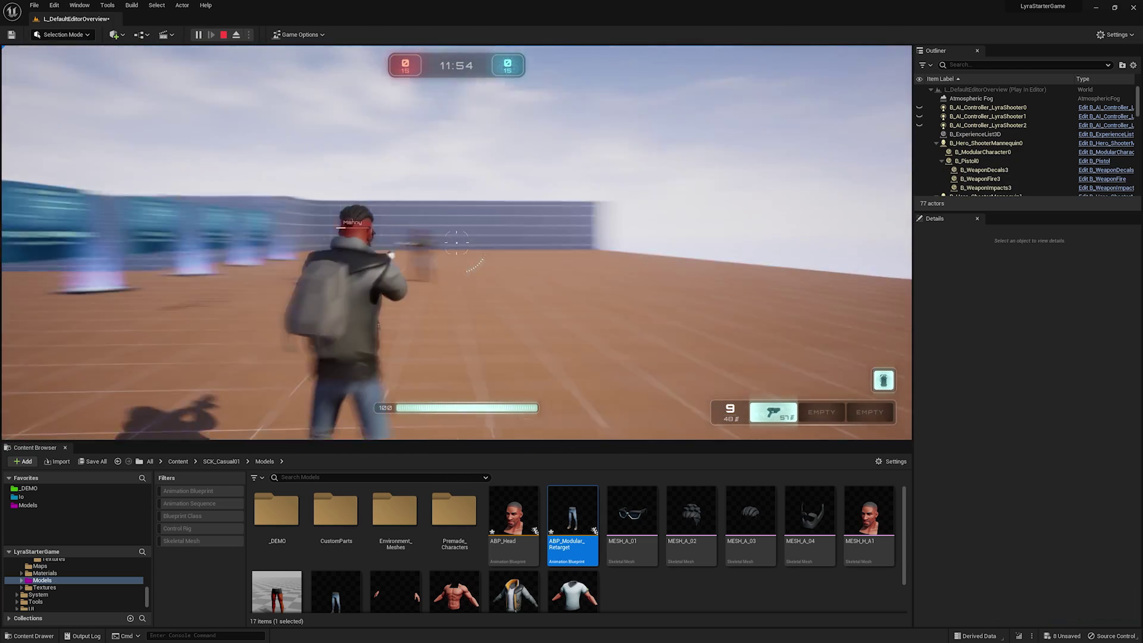
left_click(456, 243)
key("space")
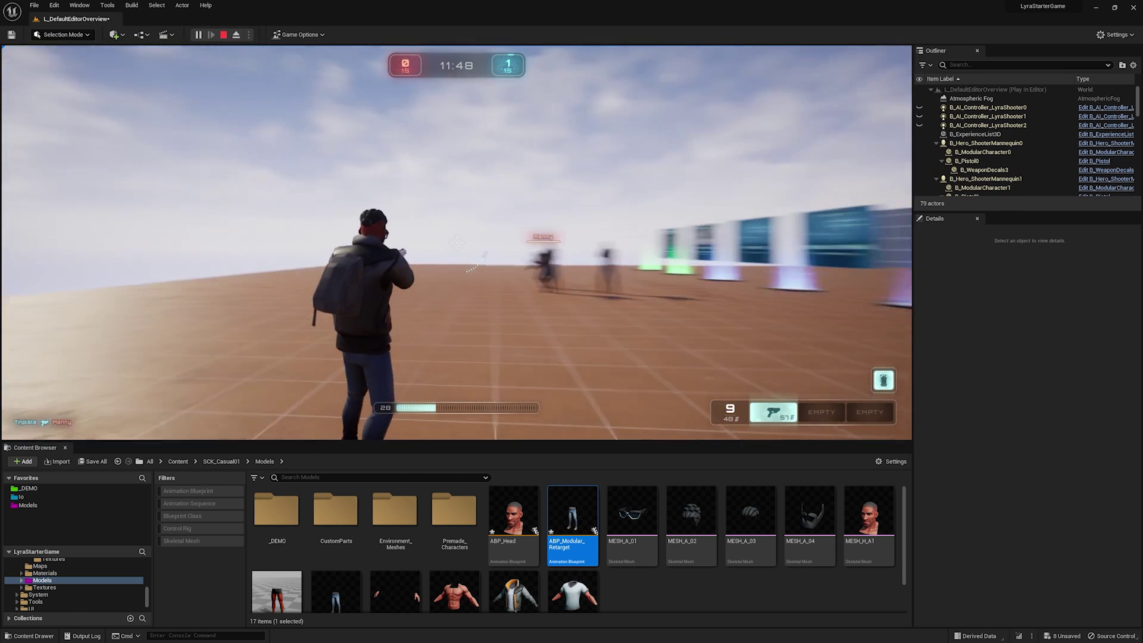
key("Escape")
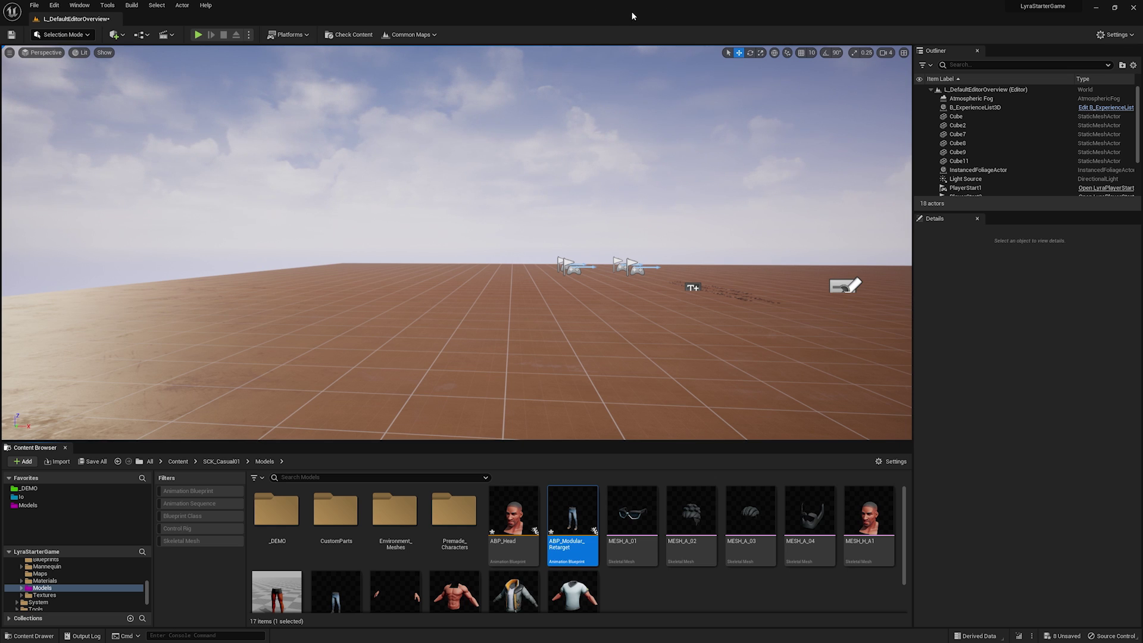
Open the Event Graph of the B_ModularCharacter blueprint.
left_click(690, 592)
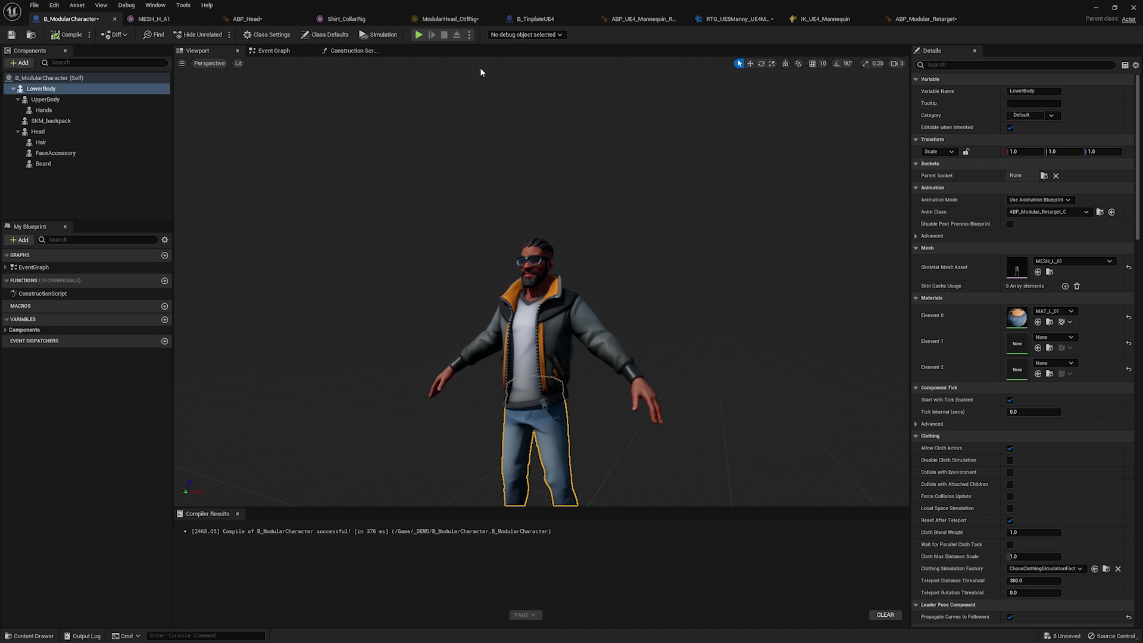
left_click(275, 52)
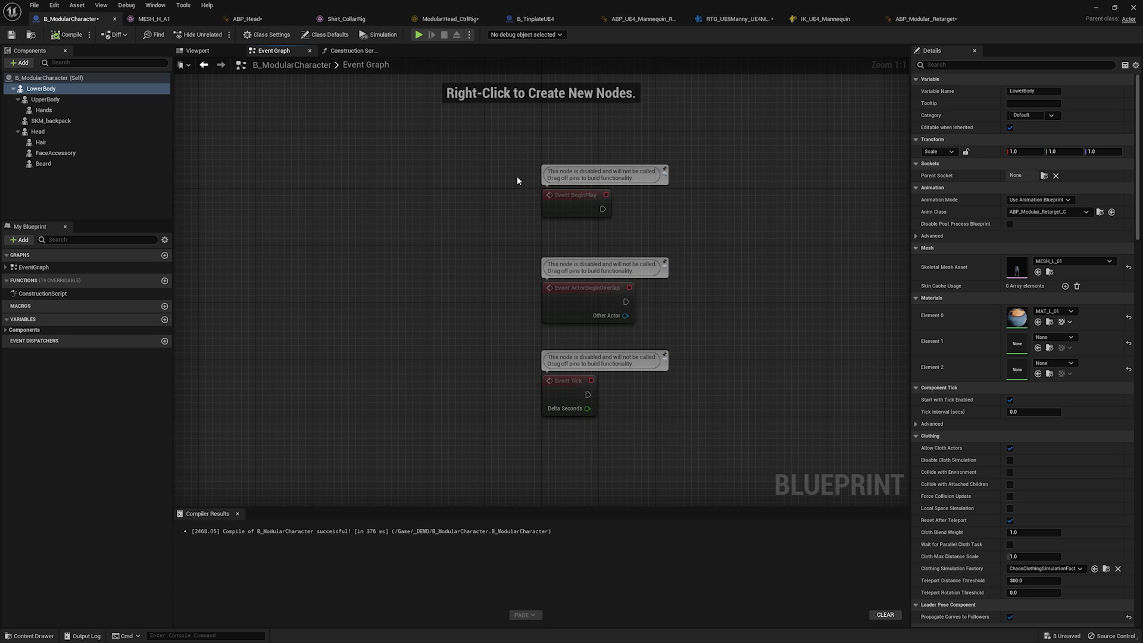
right_click_drag(719, 232, 624, 232)
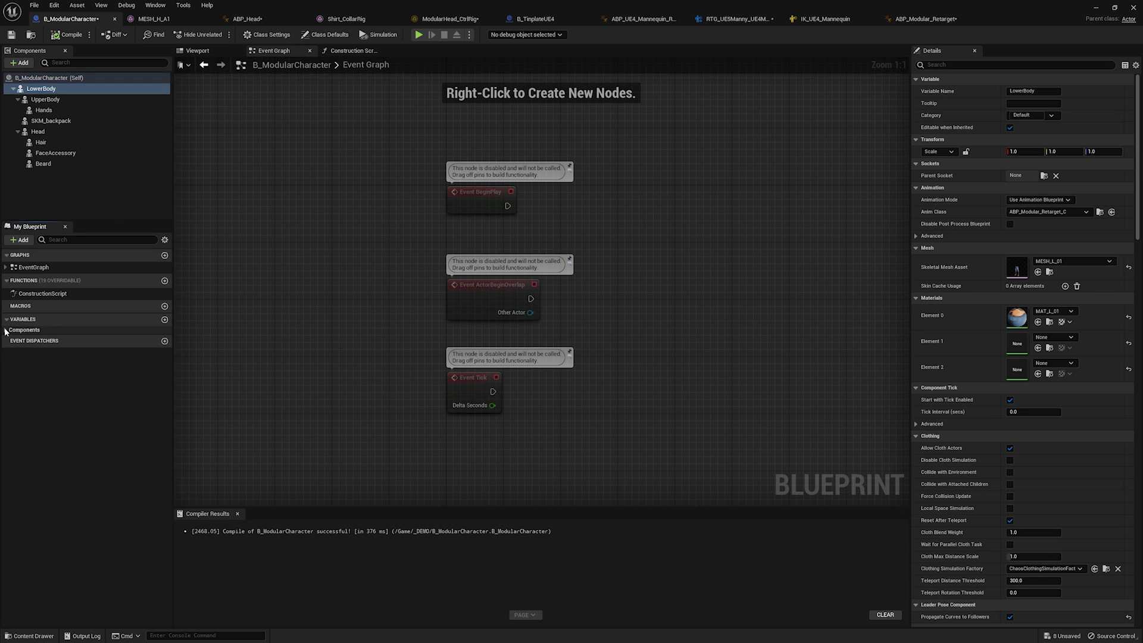
left_click(164, 320)
left_click(173, 406)
left_click(29, 341)
key("Delete")
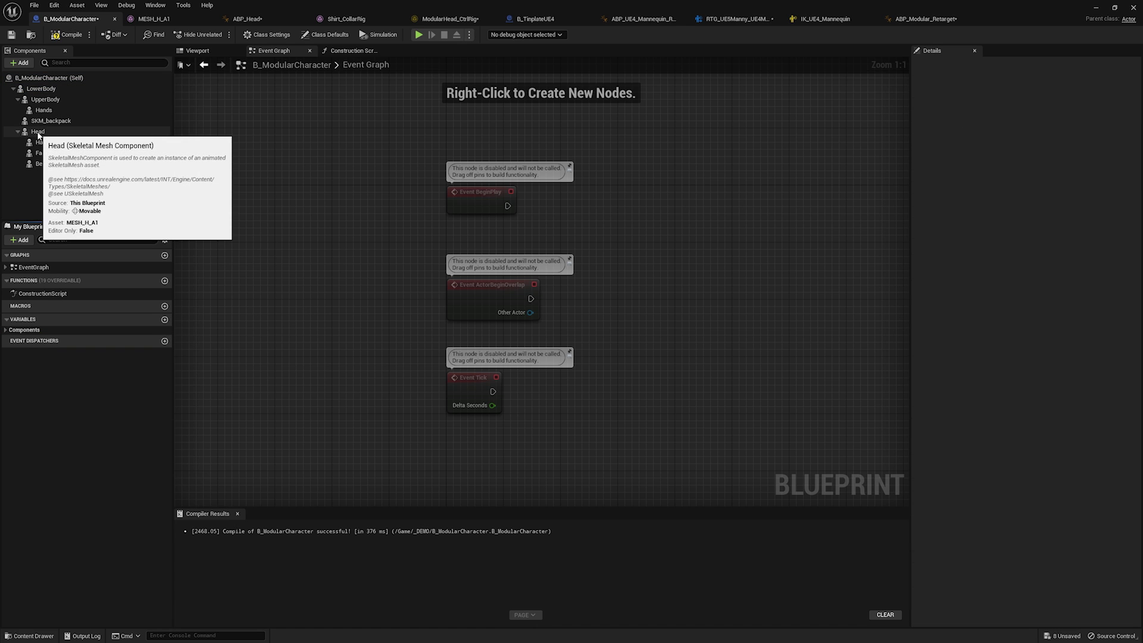
Promote the UpperBody component reference to a variable named UpperBodyParts and delete its getter and setter nodes from the graph.
left_click_drag(55, 101, 712, 339)
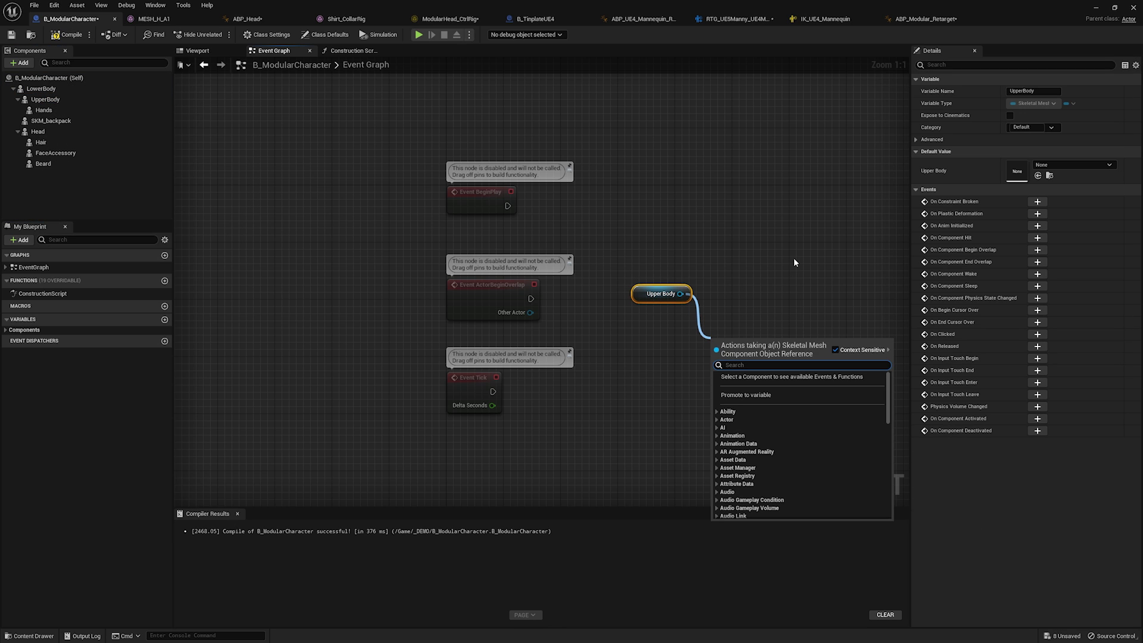
left_click(760, 396)
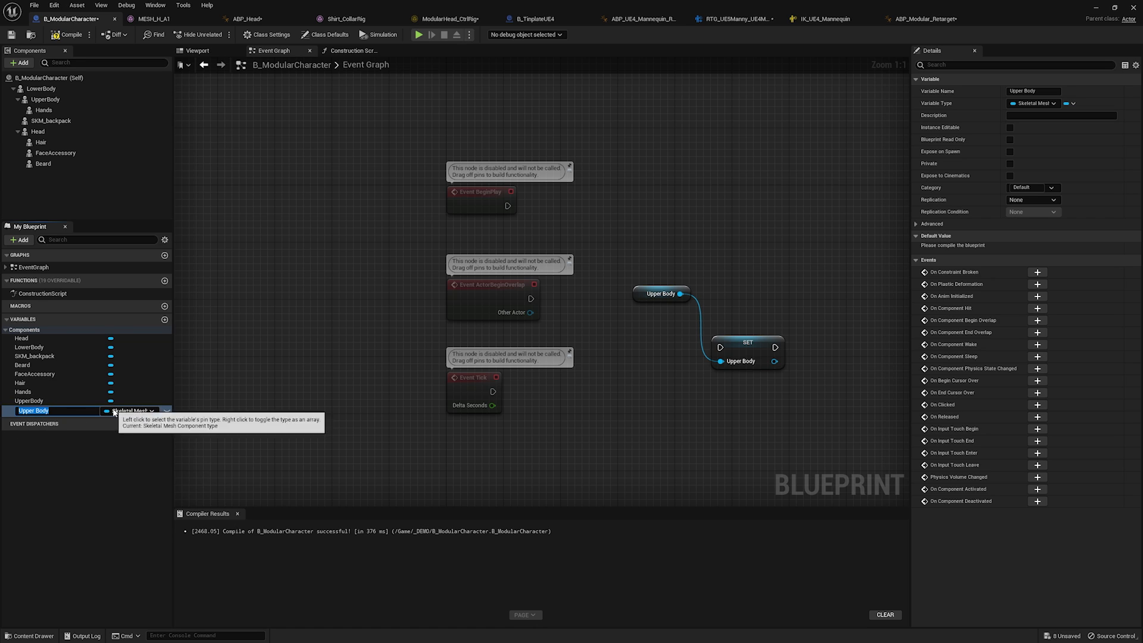
double_click(42, 411)
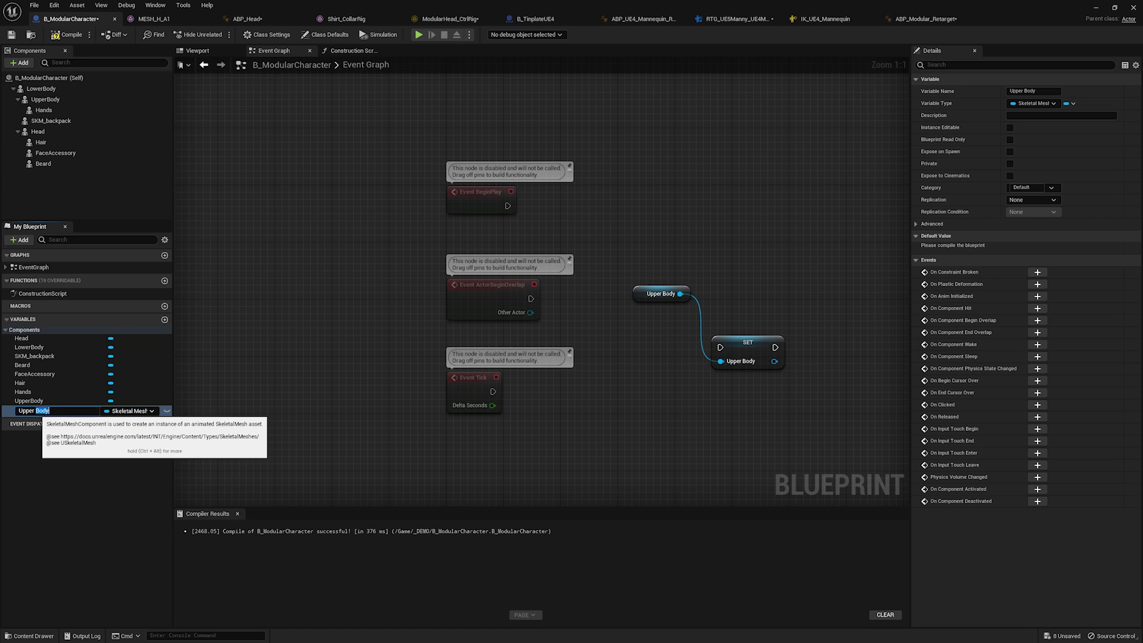
key("ctrl+a")
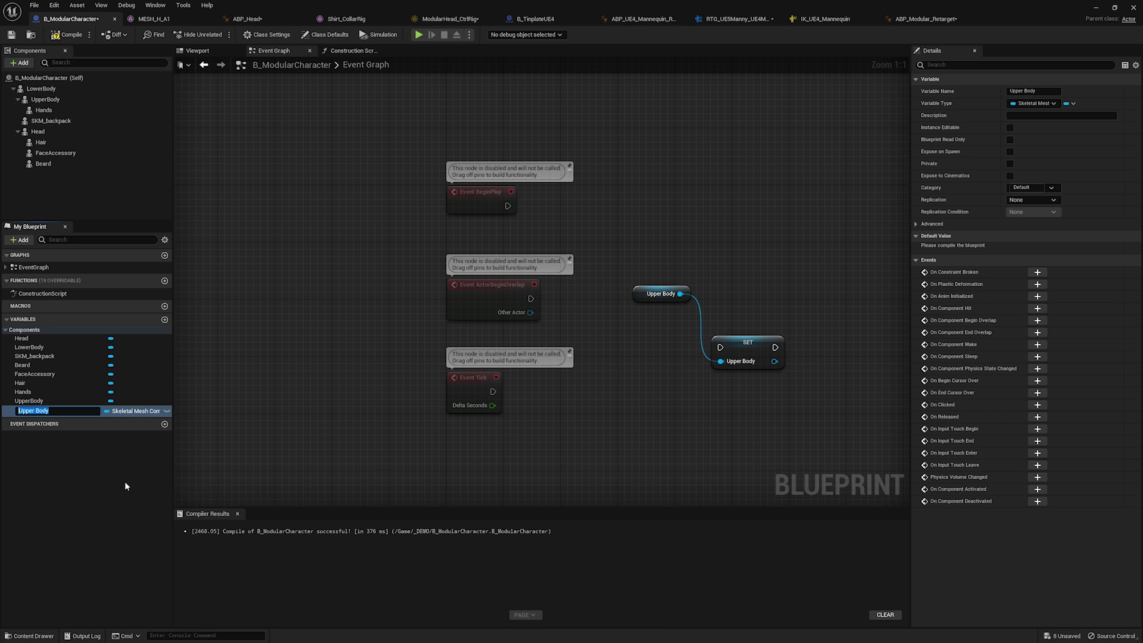
type("UpperBodyParts")
key("Return")
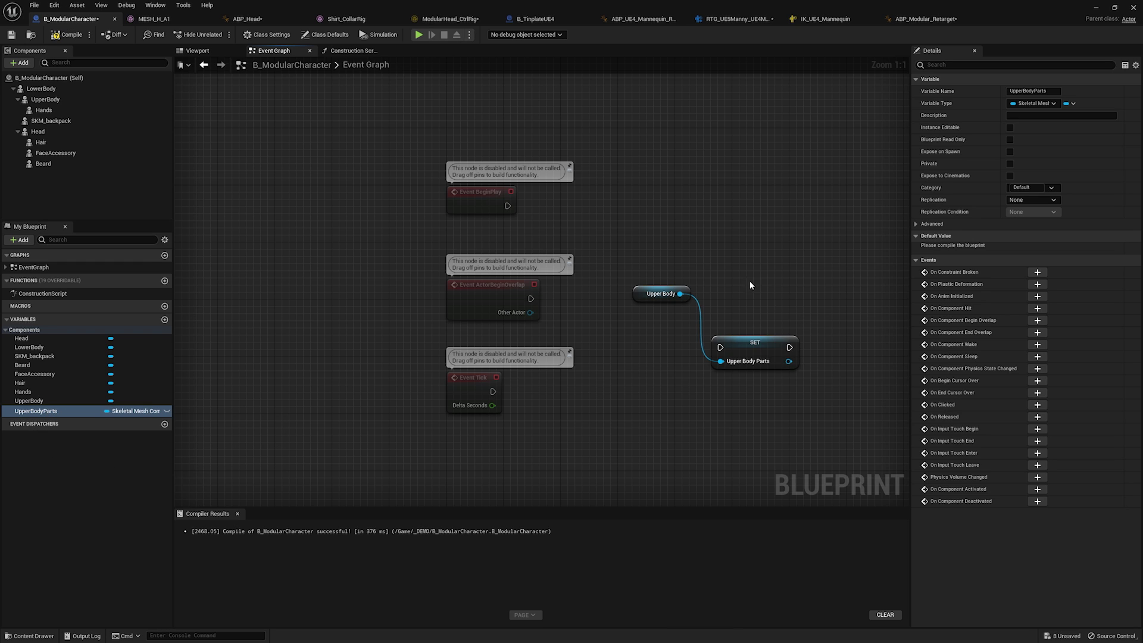
left_click_drag(609, 258, 816, 420)
key("Delete")
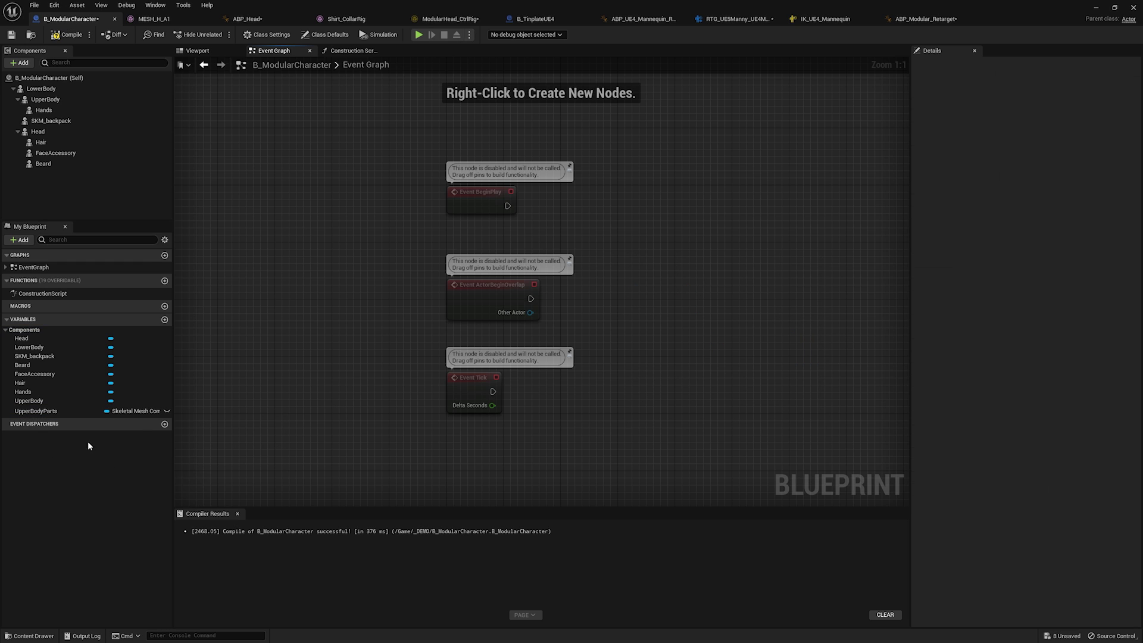
Change the UpperBodyParts variable to an array and compile the blueprint.
left_click(41, 410)
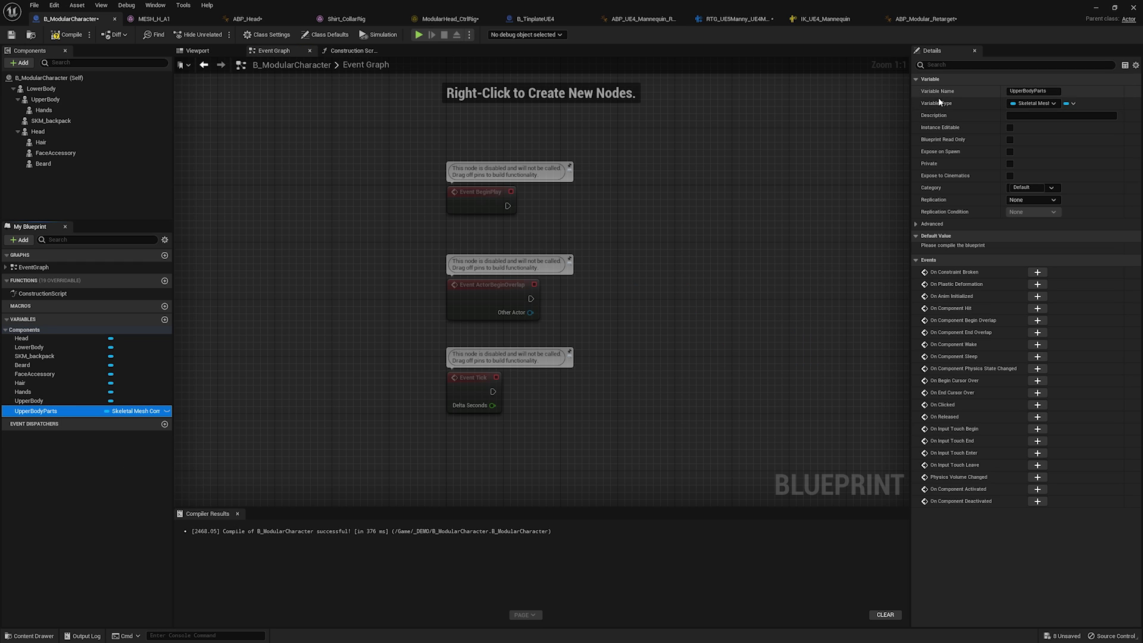
left_click(1074, 105)
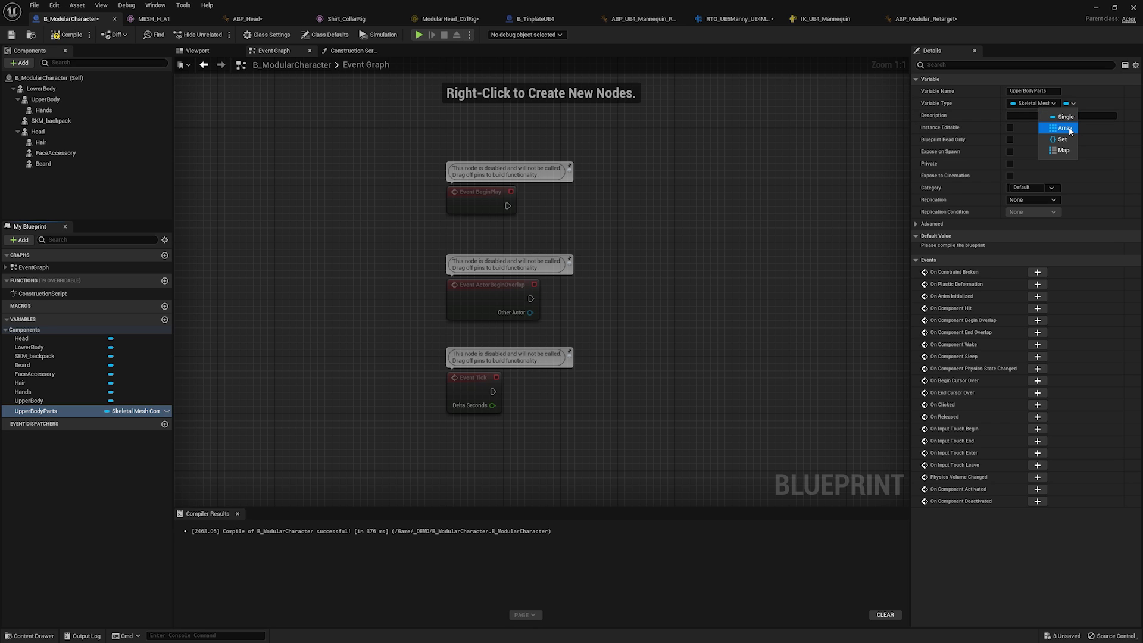
left_click(1069, 127)
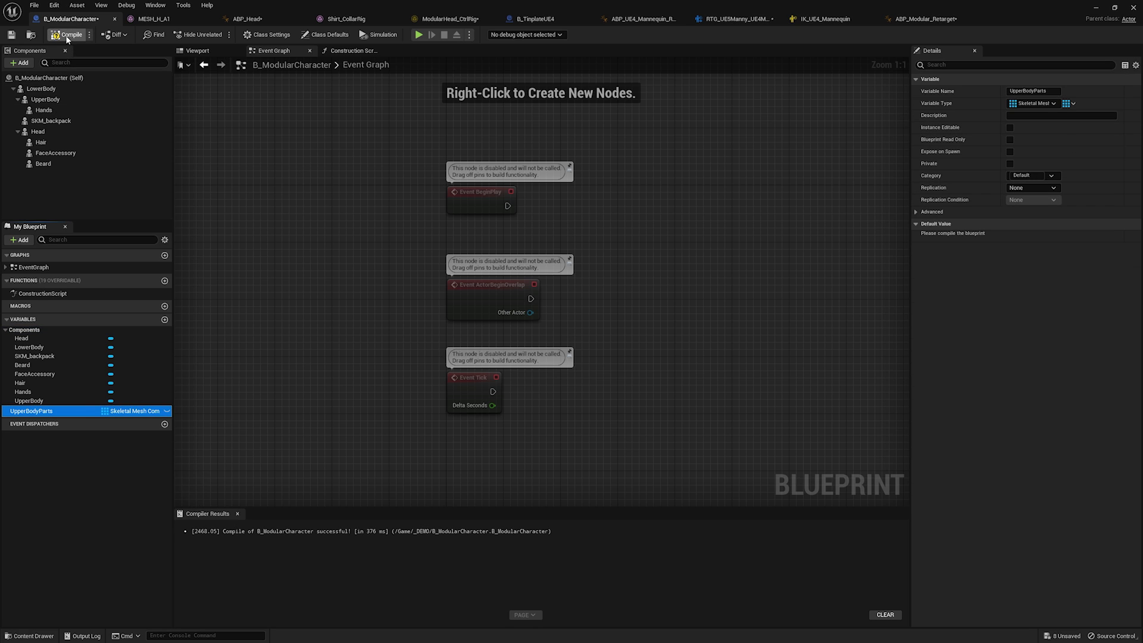
key("F7")
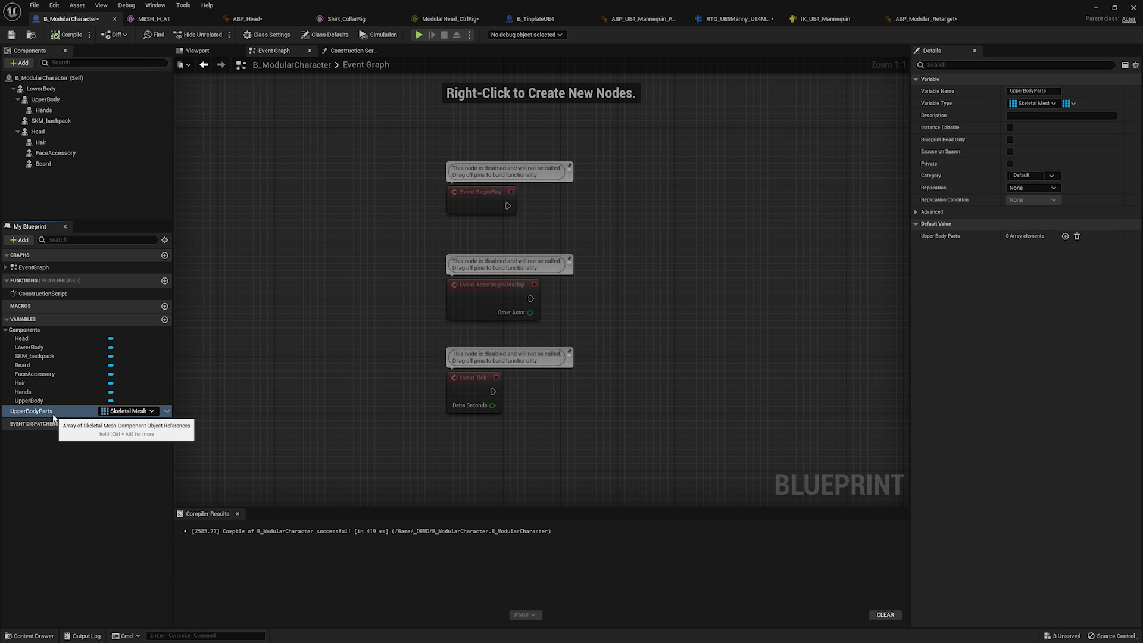
Add an element to the UpperBodyParts default value and try to pick an asset for it.
left_click(1066, 236)
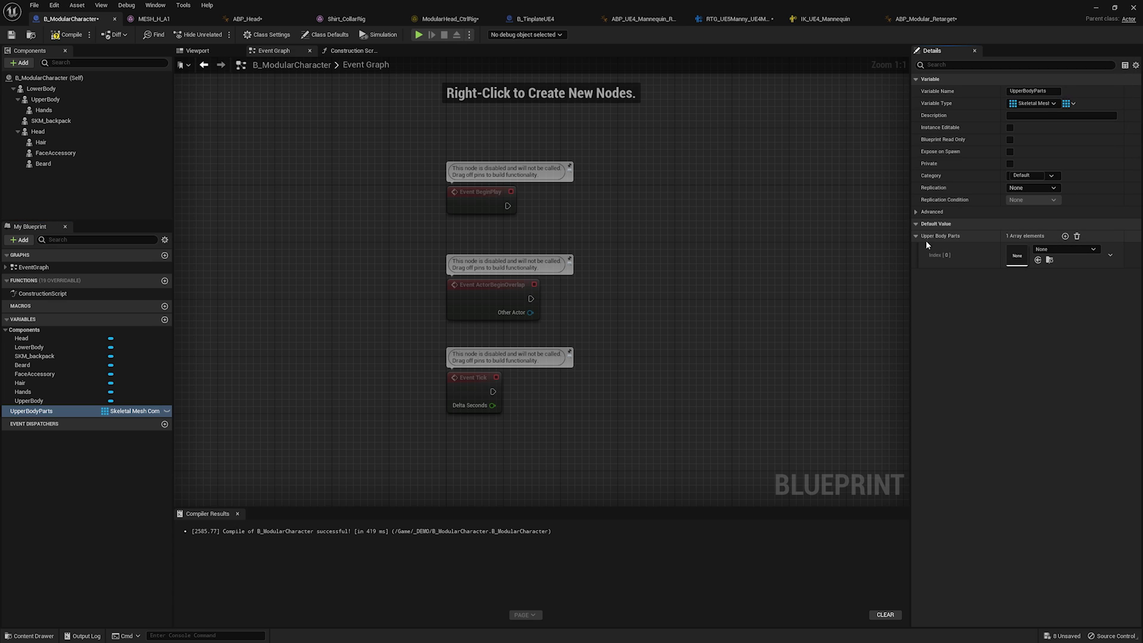
left_click(1082, 250)
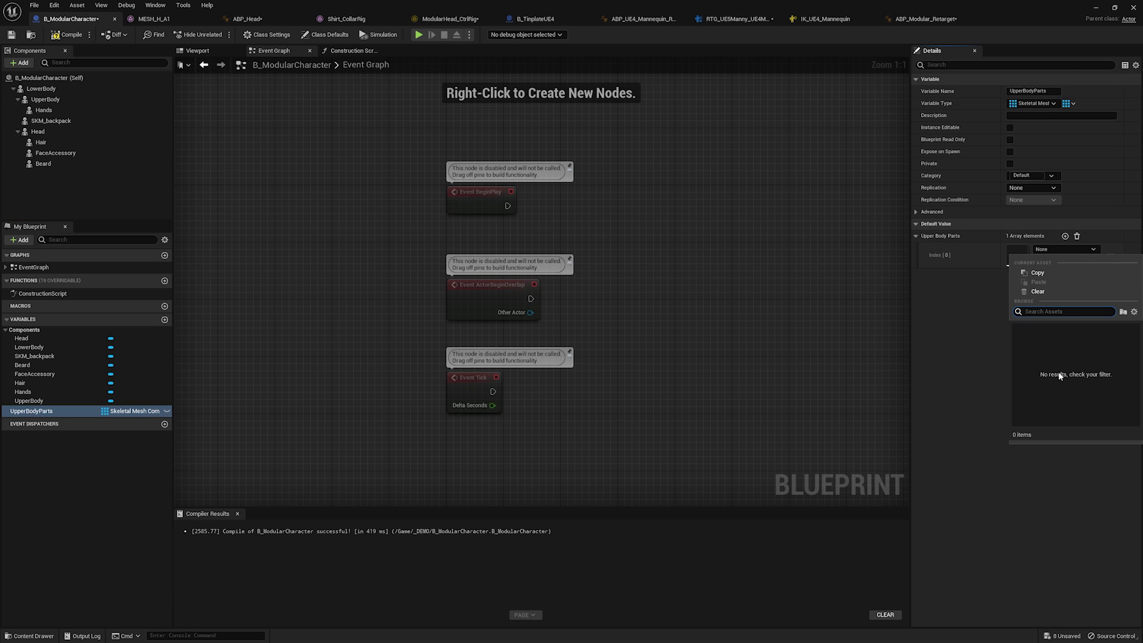
left_click(931, 301)
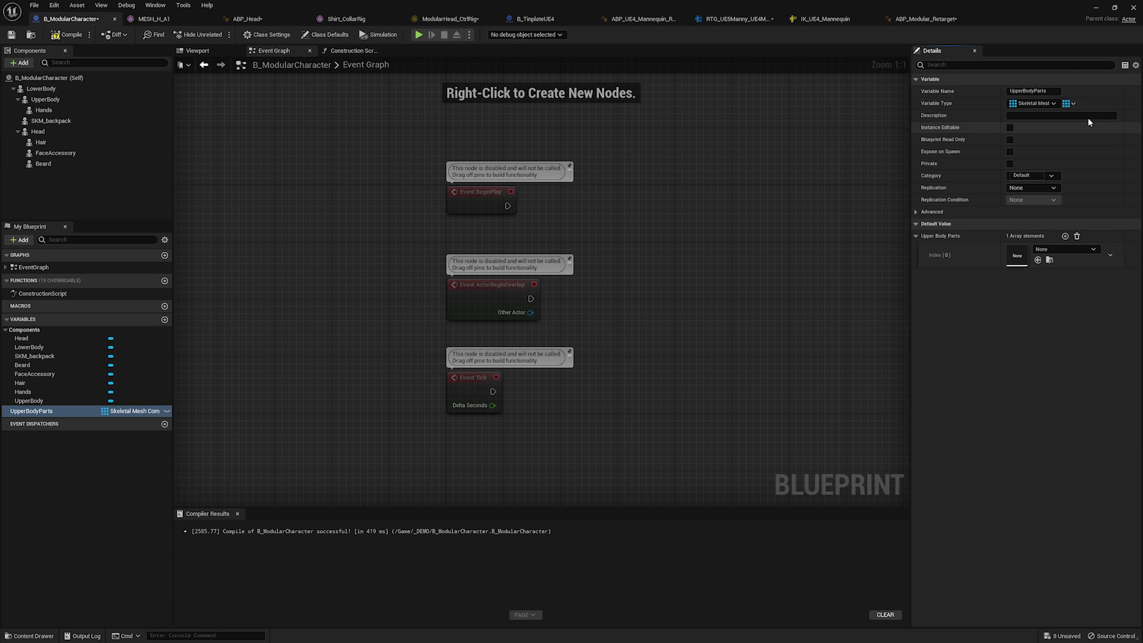
Try to switch the UpperBodyParts variable to Single and choose a different variable type.
left_click(1076, 104)
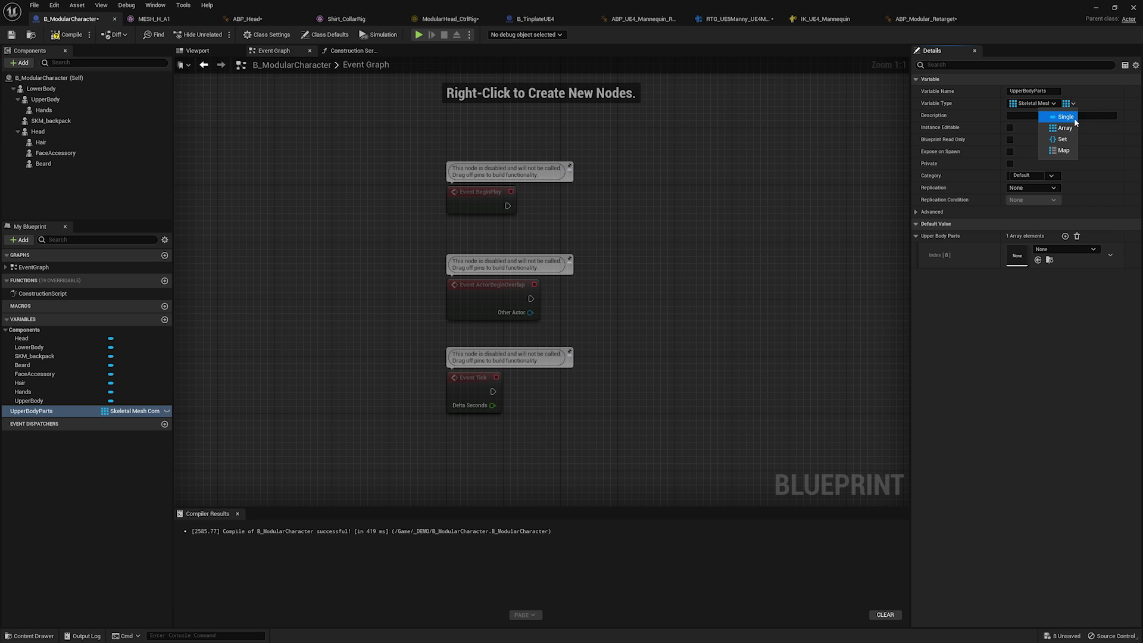
left_click(1074, 118)
left_click(1051, 104)
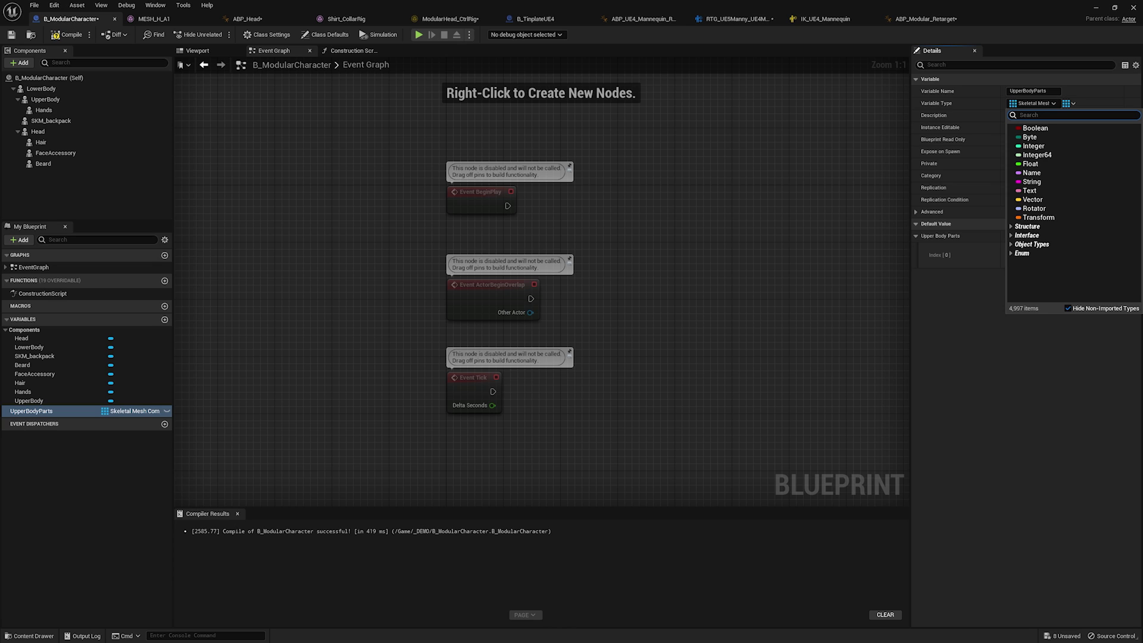
left_click(963, 366)
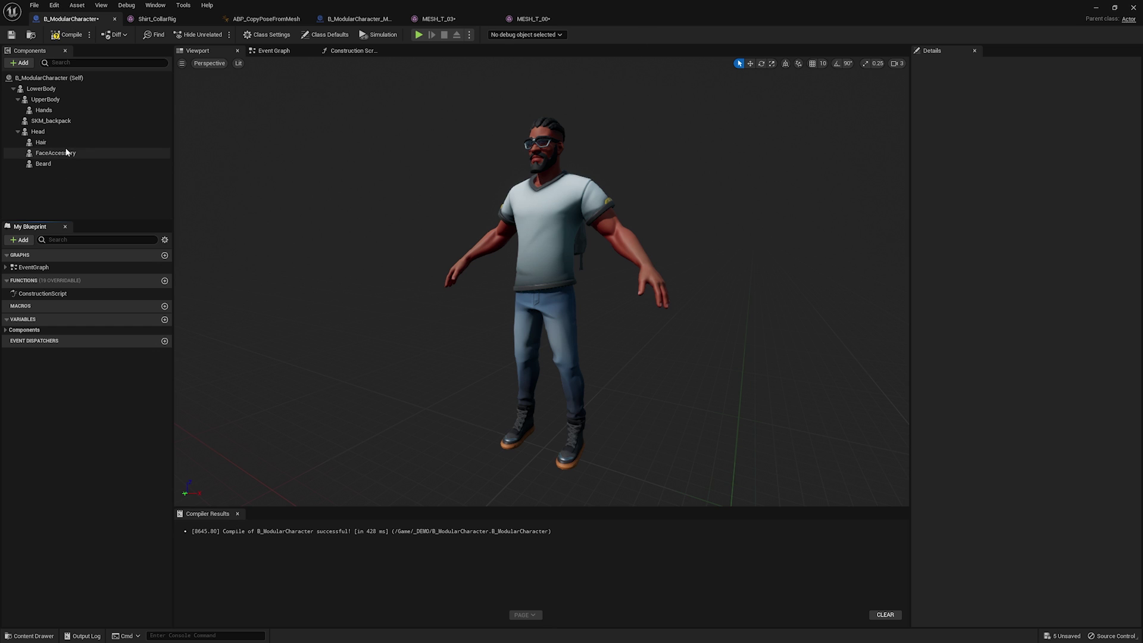
Create a Skeletal Mesh array variable named UpperBodyParts holding MESH_T_00, MESH_T_03 and Shirt_CollarRig, and compile the blueprint.
left_click(164, 319)
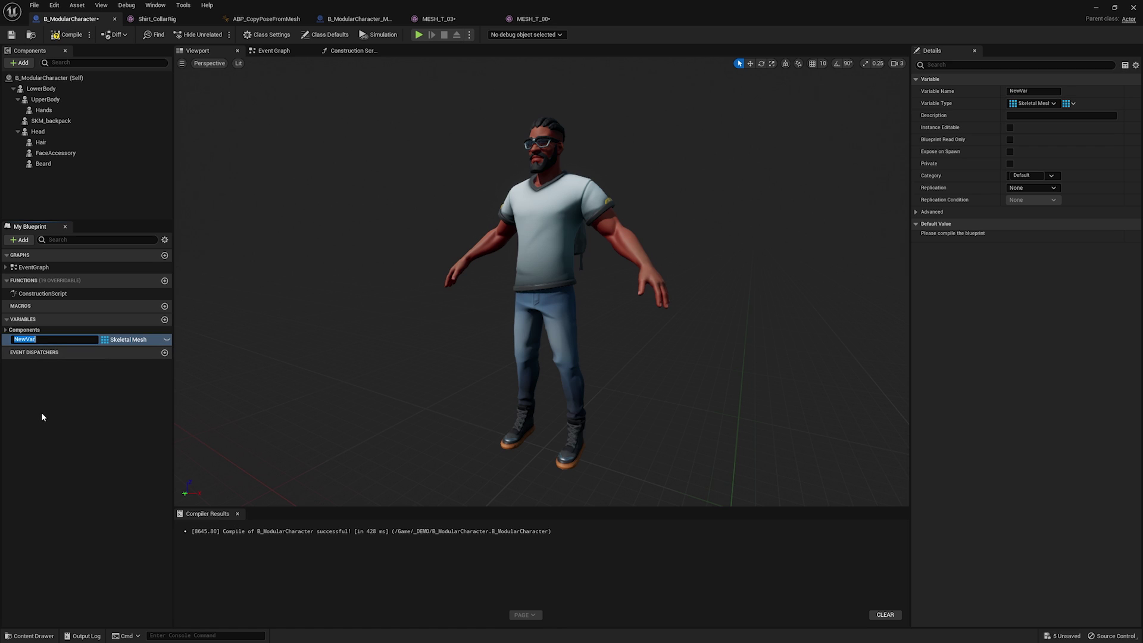
type("UpperBodyParts")
key("Return")
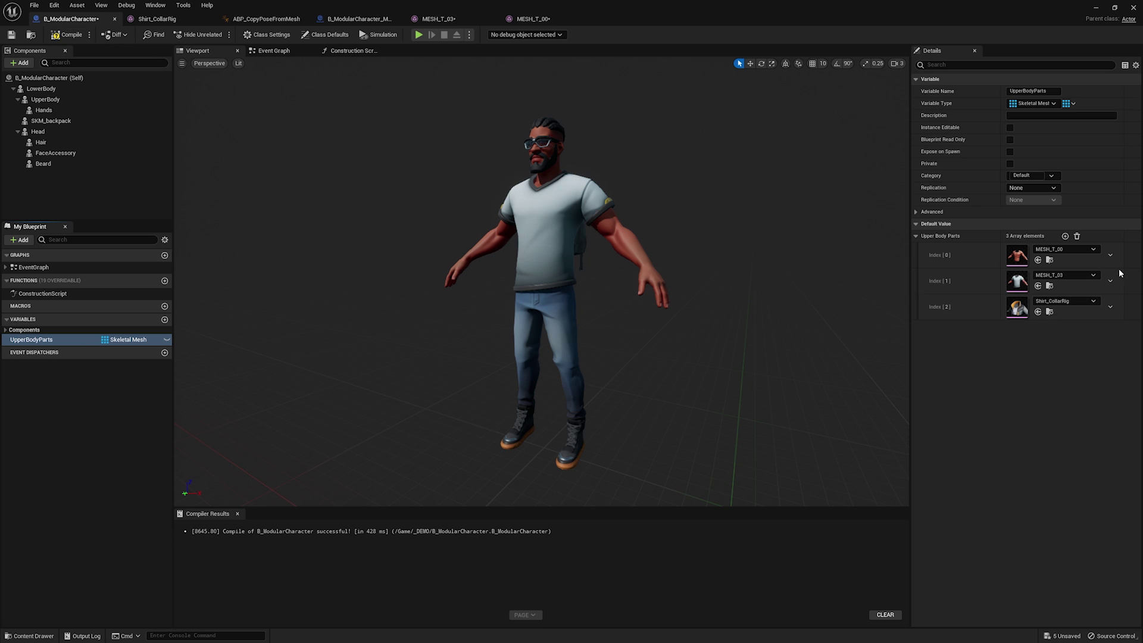
left_click(958, 258)
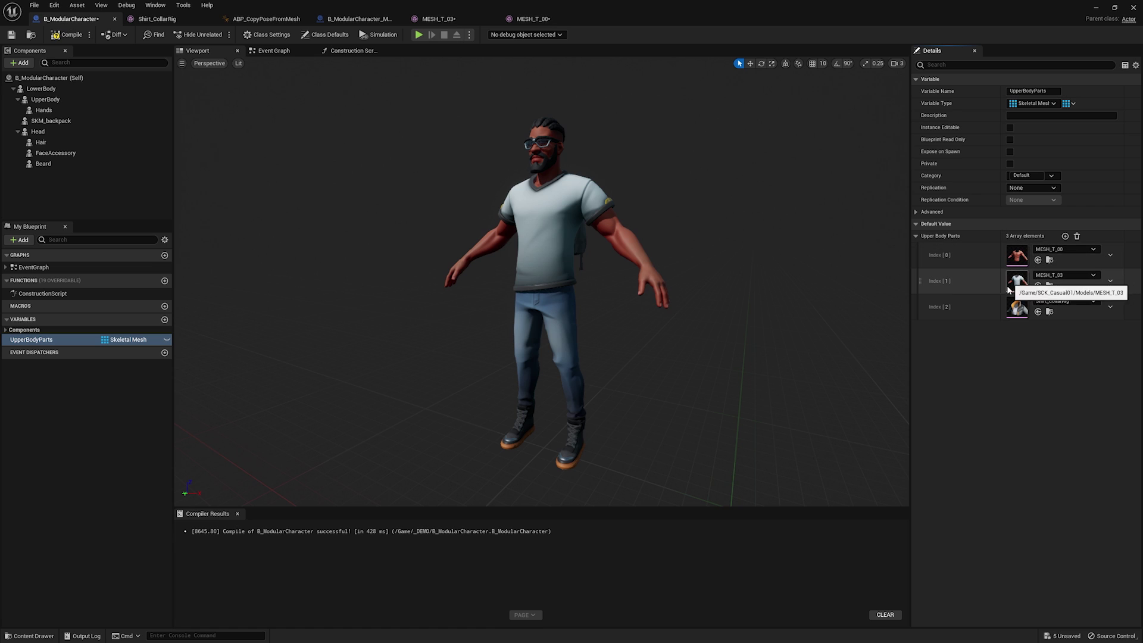
left_click(67, 34)
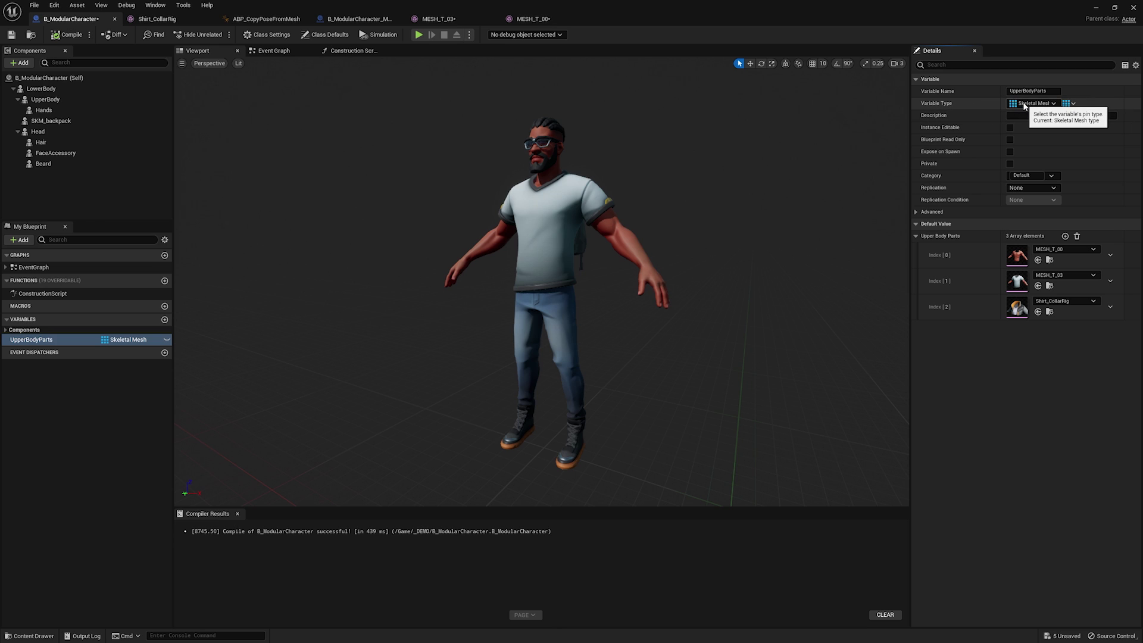
left_click(97, 434)
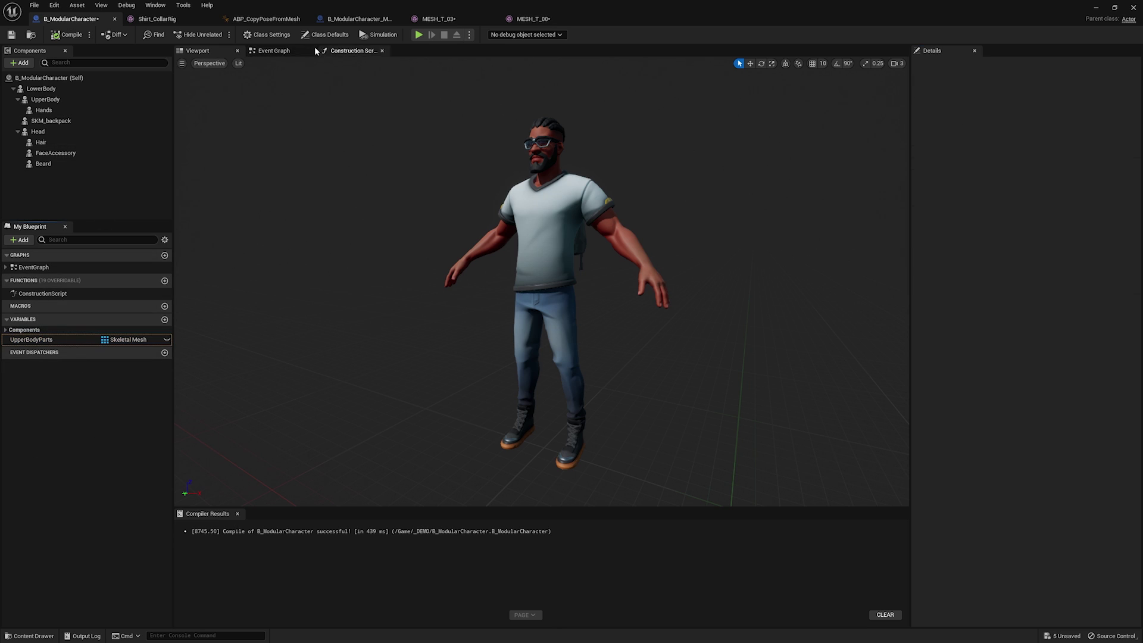
Add a custom event named RandomizeOutfit above the default events in the Event Graph.
left_click(275, 51)
left_click(321, 110)
right_click_drag(459, 132, 465, 194)
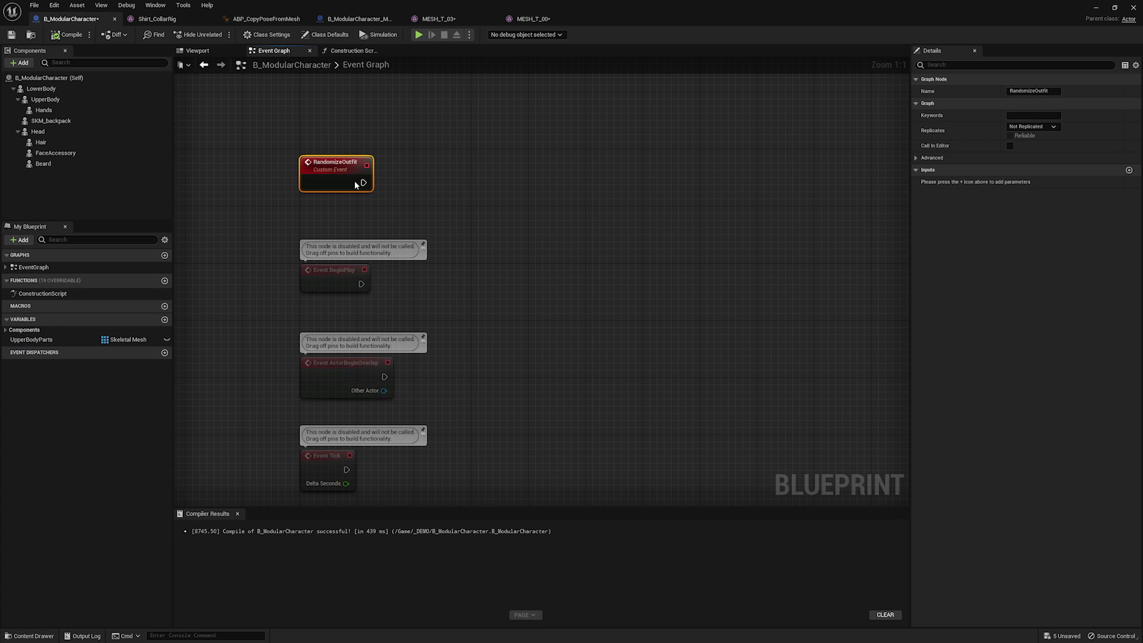
Create a new blueprint function named RandomPart.
left_click(164, 280)
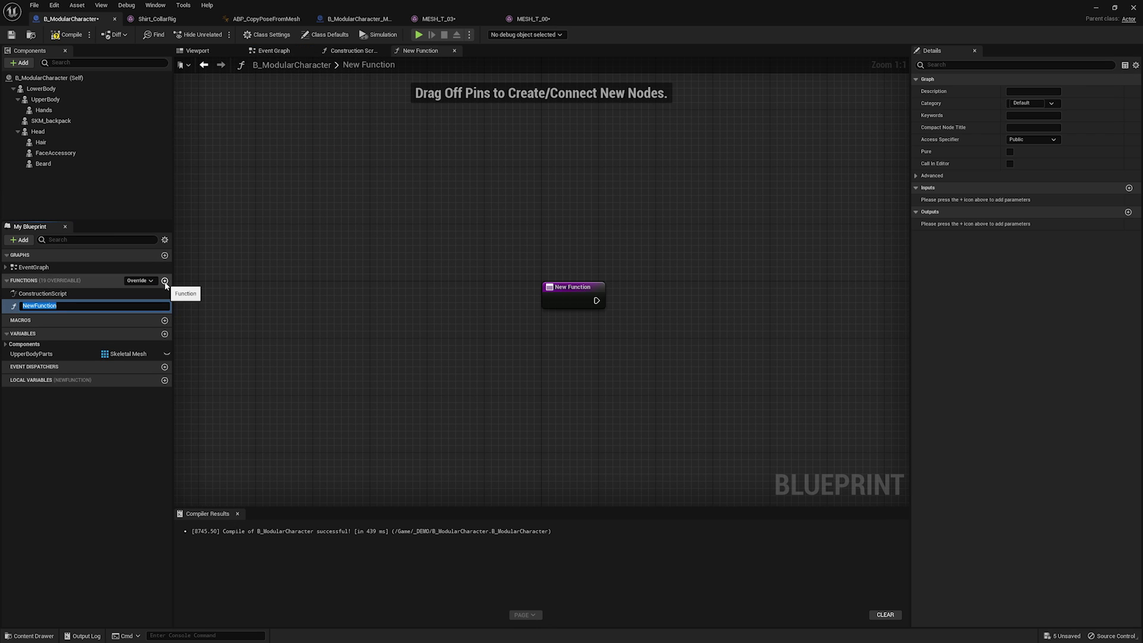
type("RandomPart")
key("Return")
right_click_drag(543, 309, 369, 271)
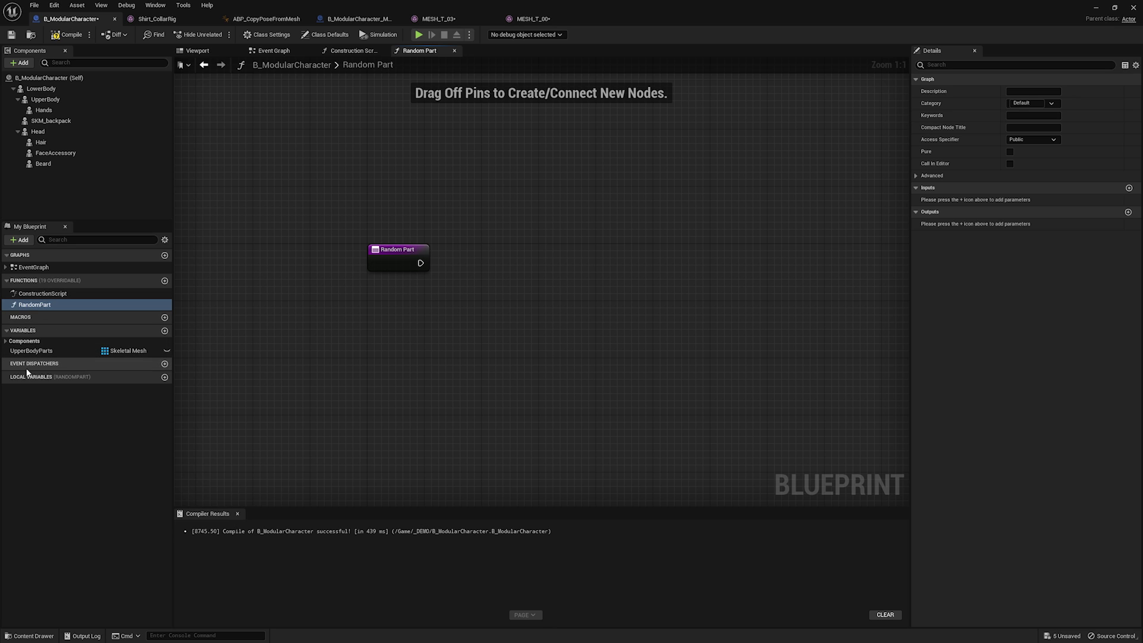
Place an UpperBodyParts getter in the RandomPart function and connect it to a Random array item node.
left_click_drag(30, 351, 499, 267)
left_click(407, 350)
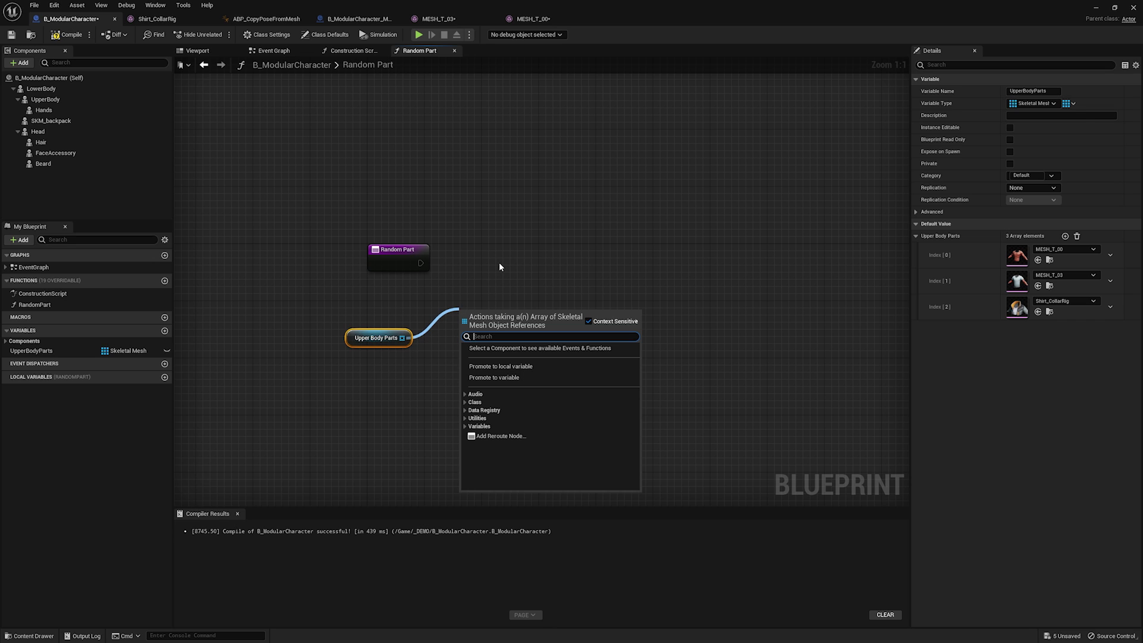
type("get")
key("Return")
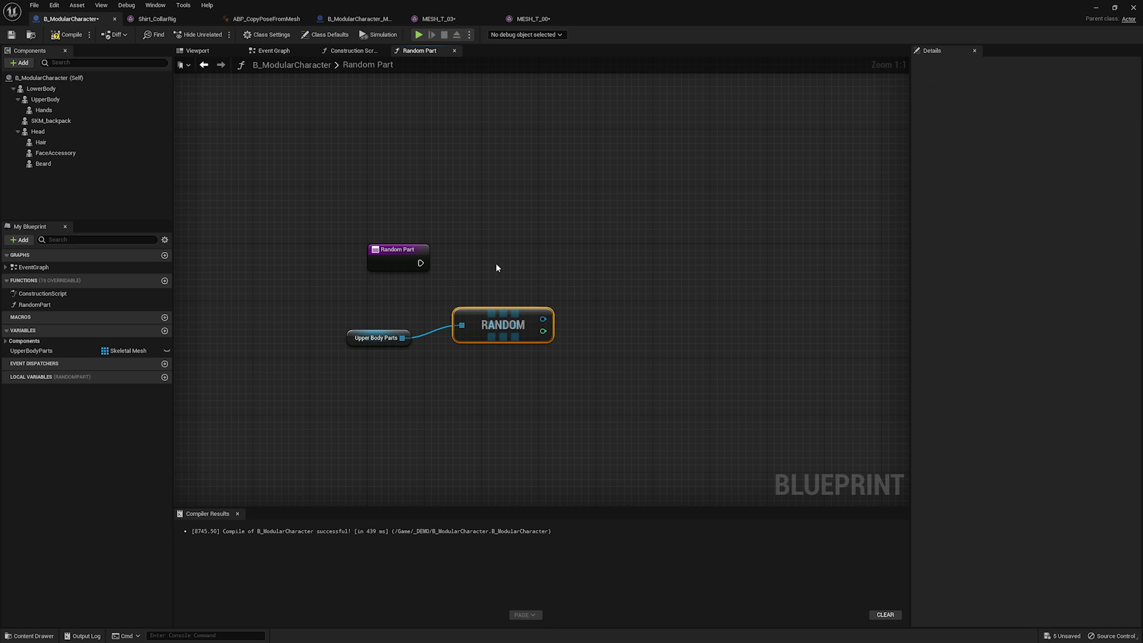
Promote the Random node's item output to a local variable named RandomMesh.
left_click_drag(543, 320, 518, 273)
type("set")
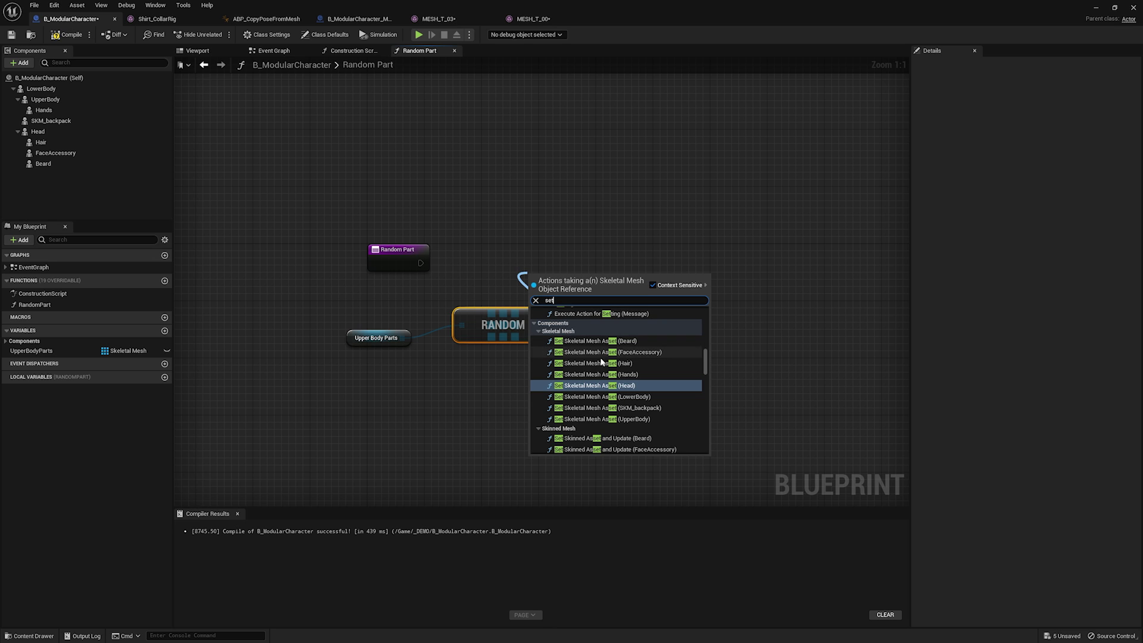
scroll(624, 357, "up", 10)
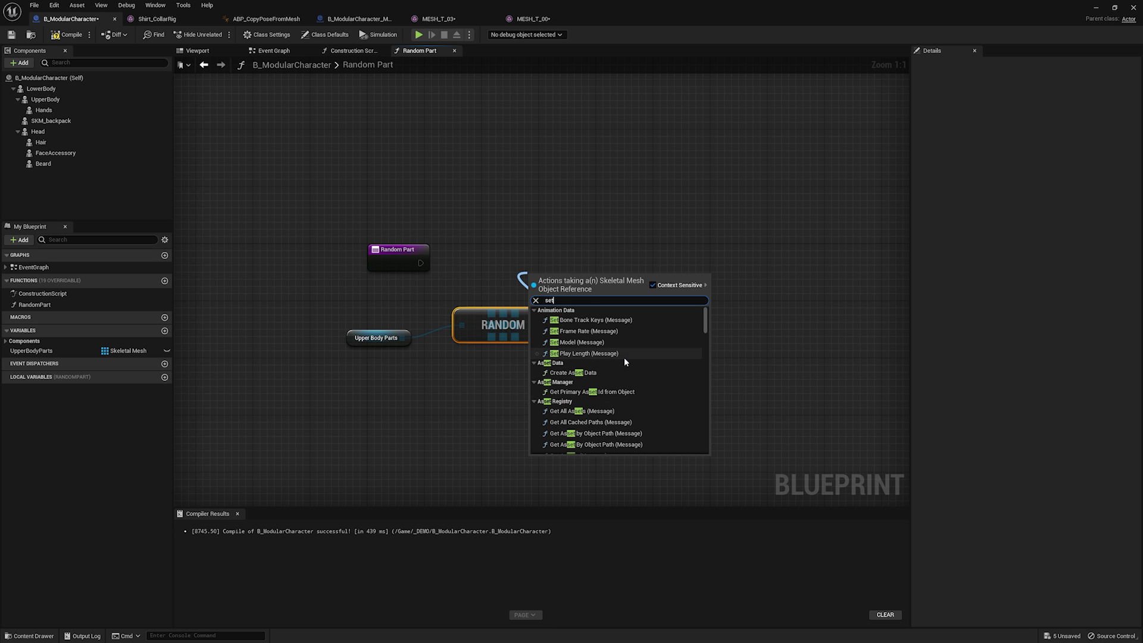
key("BackSpace")
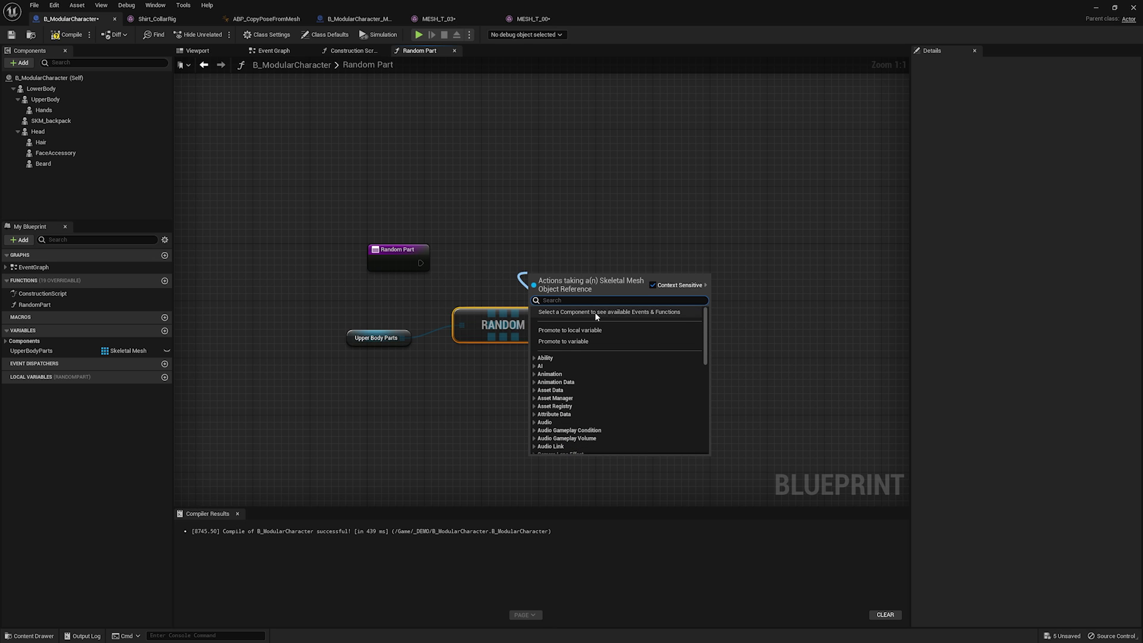
left_click(571, 334)
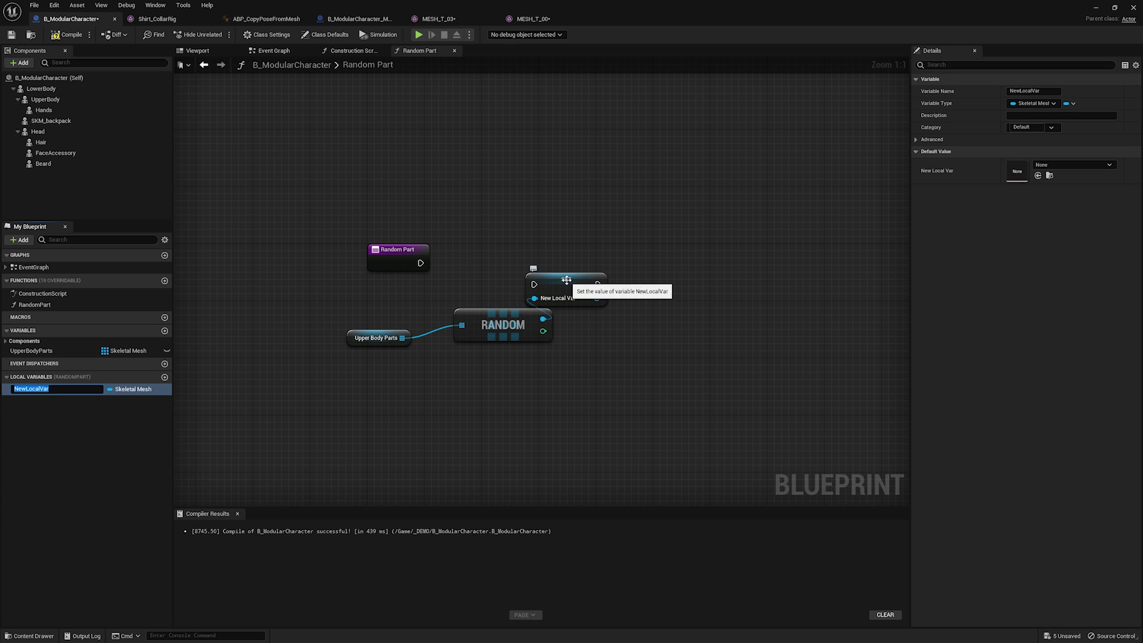
type("RandomMesh")
key("Return")
Connect the Random Part entry's execution to the RandomMesh Set node and arrange the Random node beneath it.
left_click_drag(566, 279, 508, 249)
left_click_drag(421, 262, 477, 256)
left_click_drag(498, 315, 512, 292)
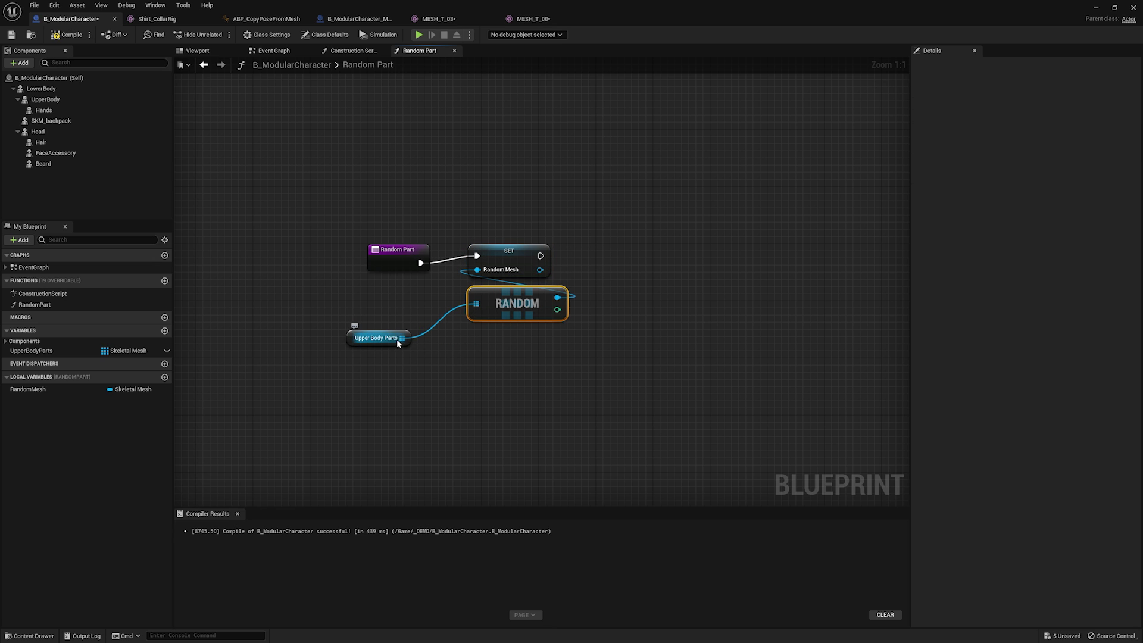
Replace the UpperBodyParts getter with a function array input feeding the Random node, and name that input MeshOptions.
left_click(402, 337, "alt")
left_click(386, 338)
key("Delete")
left_click_drag(476, 304, 386, 265)
left_click(392, 257)
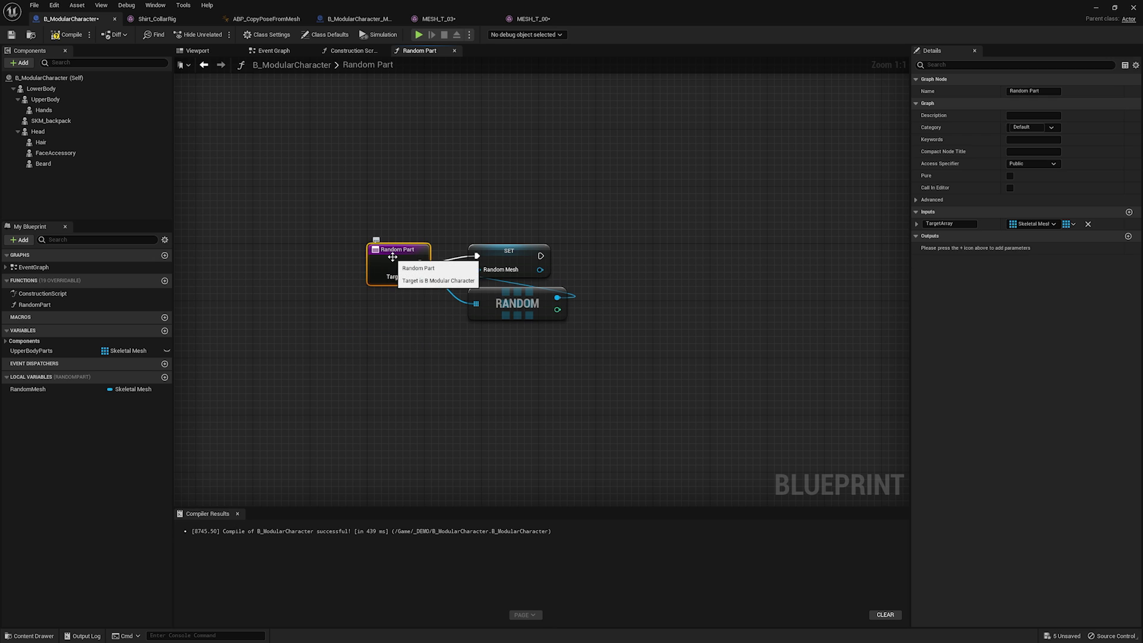
left_click(949, 223)
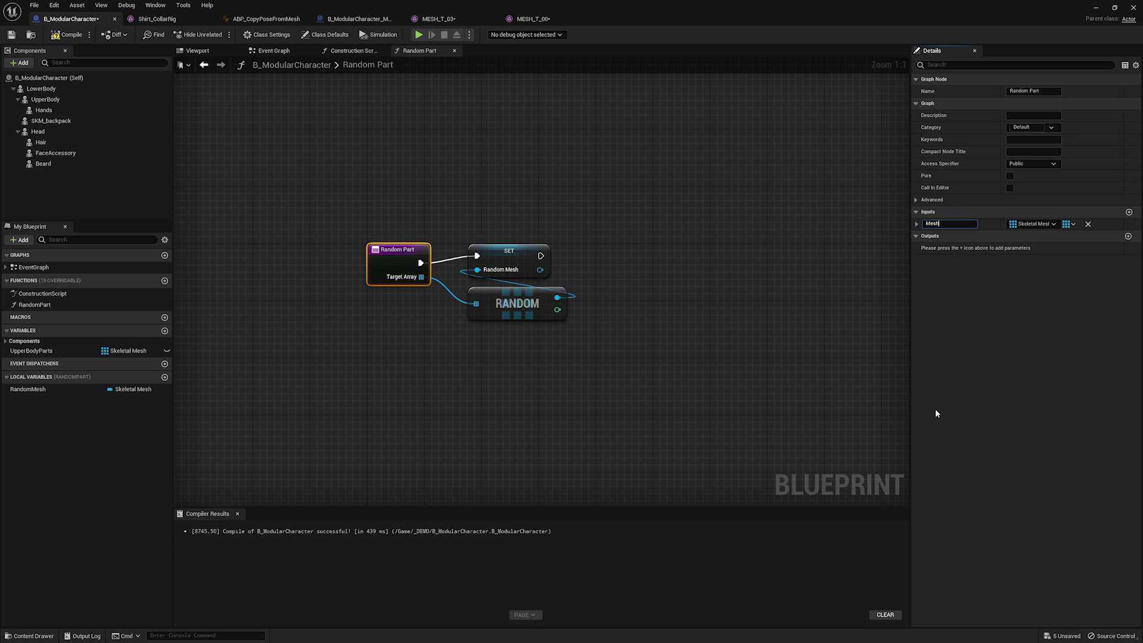
type("MeshOptions")
key("Return")
left_click(708, 301)
Place an UpperBody component getter in the function and create a Set Skinned Asset and Update node from it.
right_click_drag(663, 242, 613, 247)
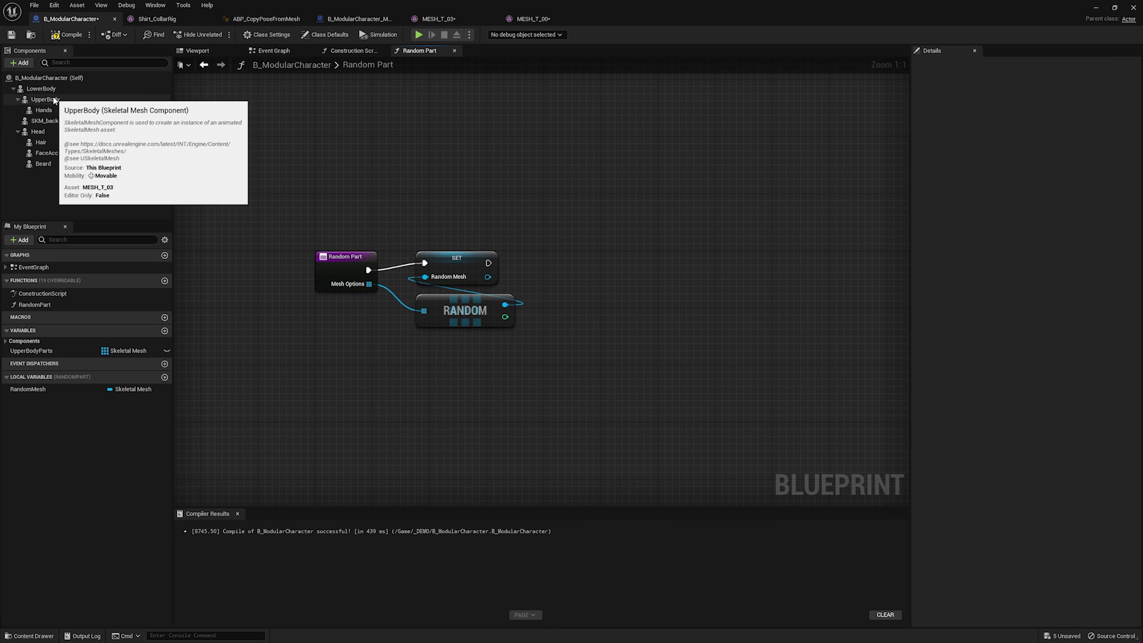
left_click_drag(54, 99, 671, 274)
type("set skinned")
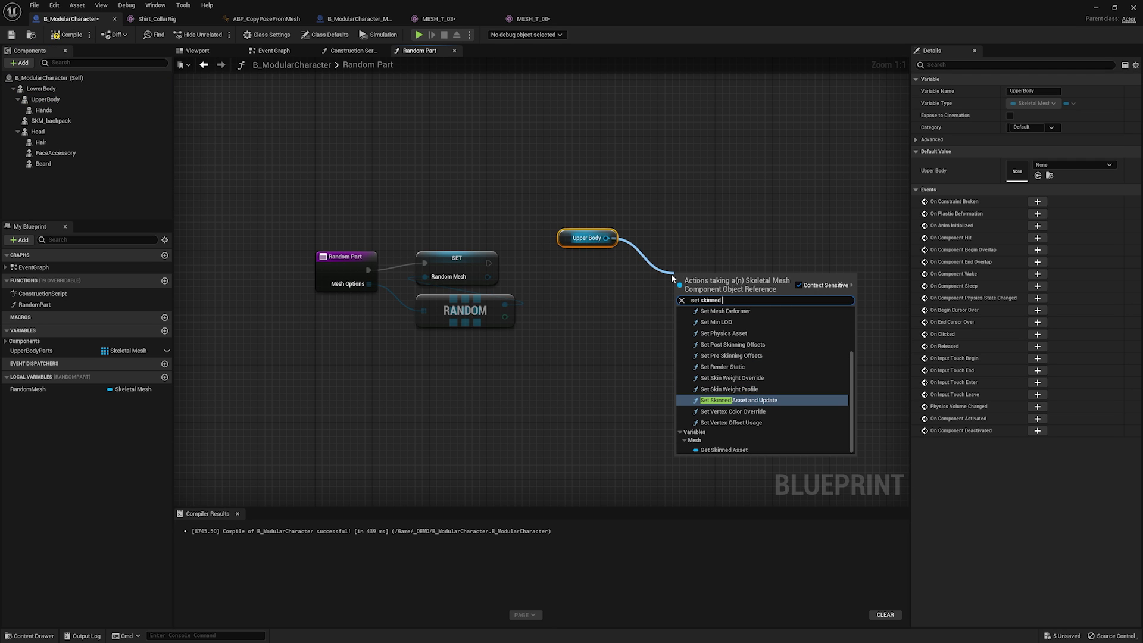
key("Return")
Delete the UpperBody getter, expose the Set Skinned Asset and Update target as a function input, and name it Part Mesh.
left_click(584, 238)
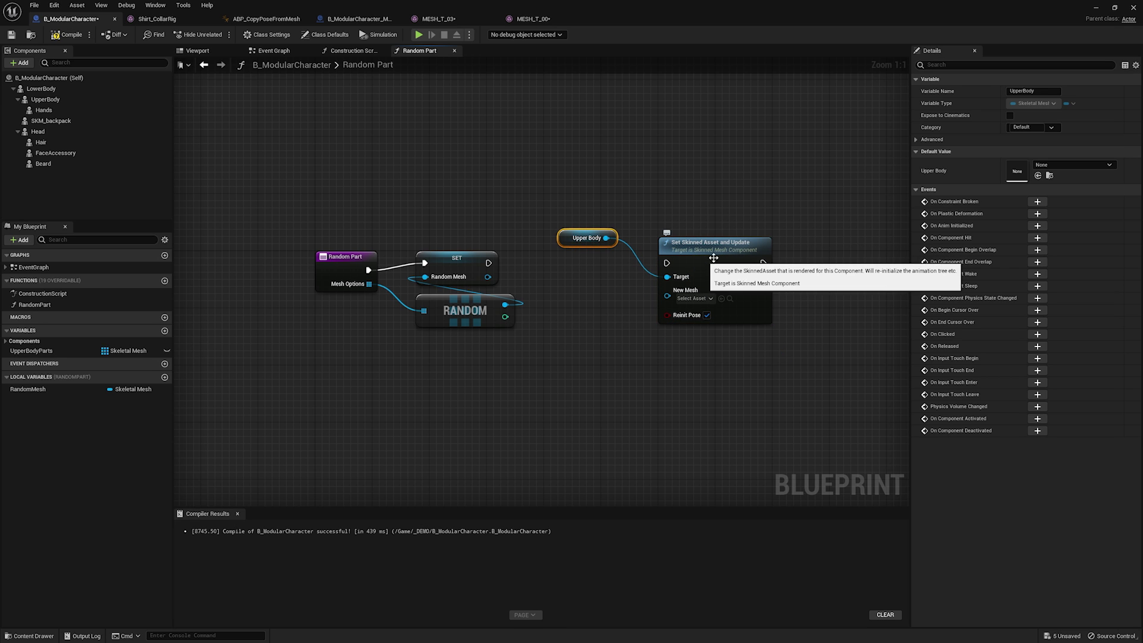
key("Delete")
left_click_drag(667, 277, 331, 271)
left_click(360, 263)
left_click(950, 236)
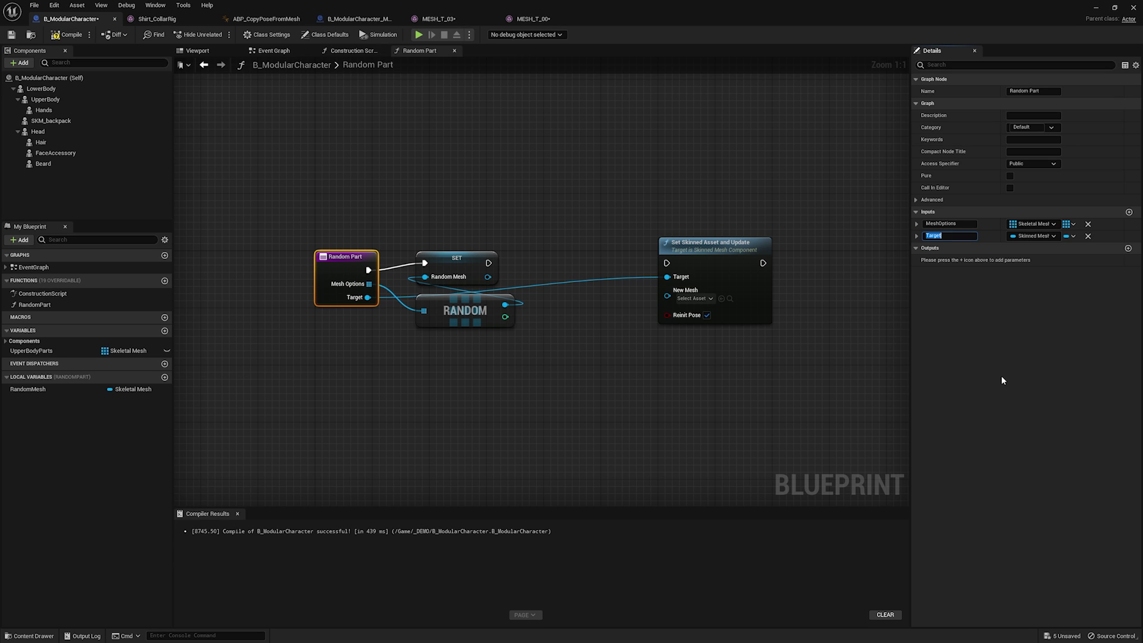
type("Component")
key("Return")
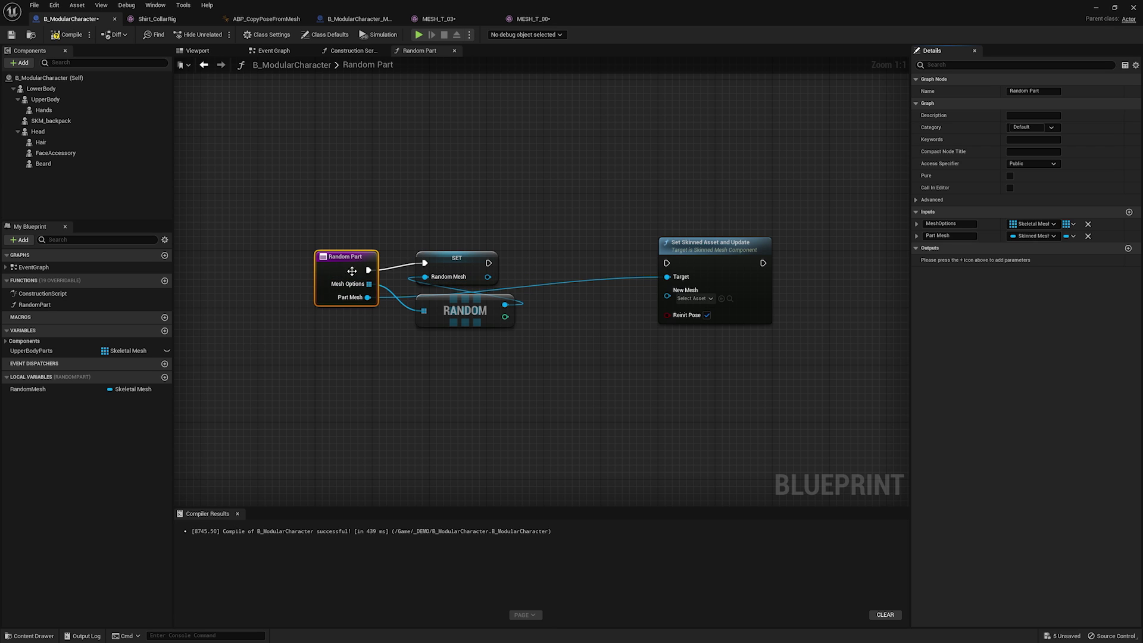
Reorder the function inputs so Part Mesh comes before MeshOptions, and compile the blueprint.
left_click(913, 225)
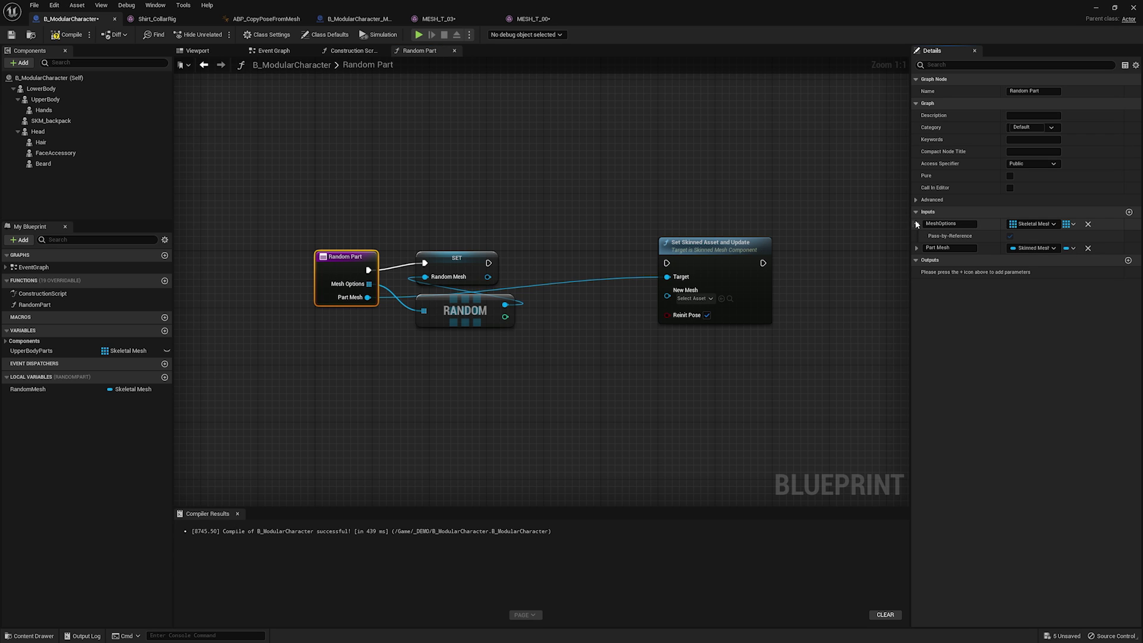
left_click(914, 248)
left_click(913, 249)
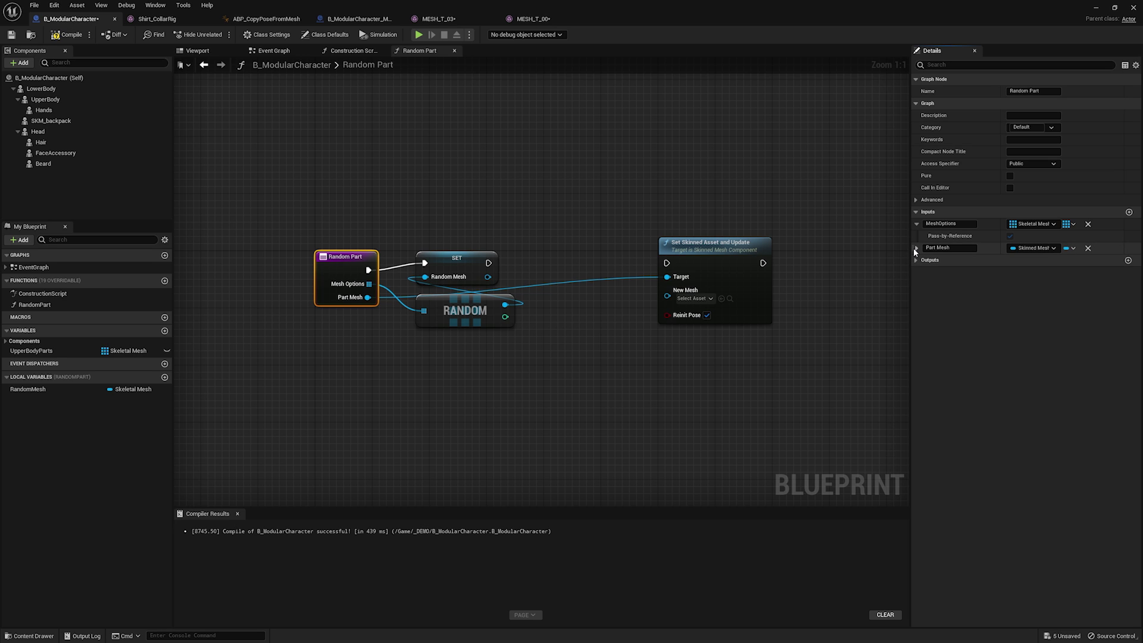
left_click_drag(914, 248, 926, 233)
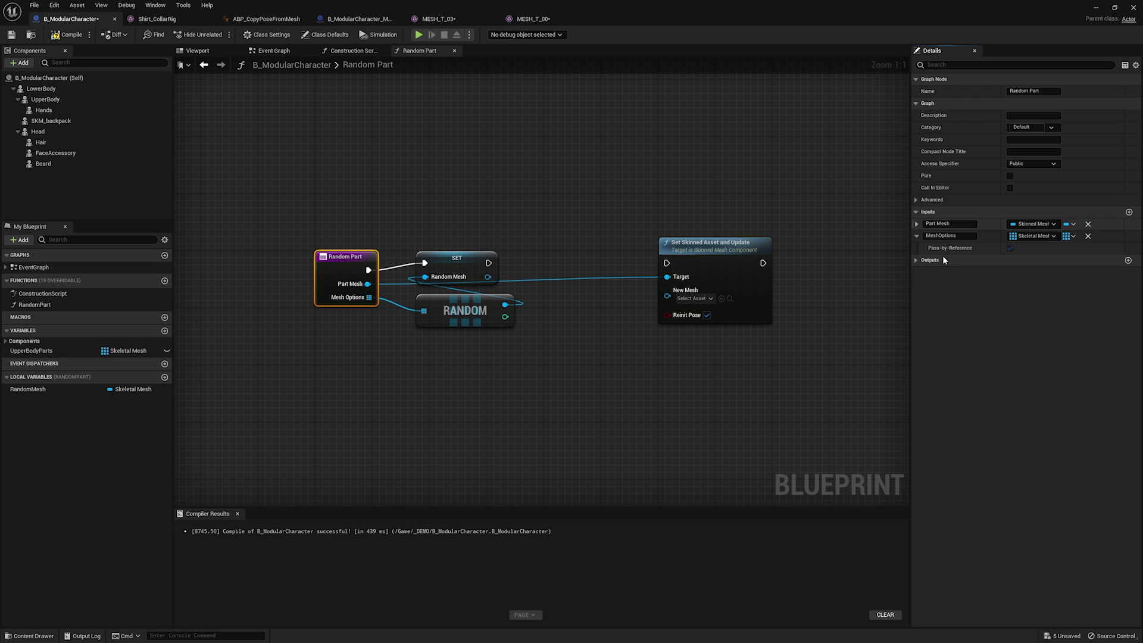
left_click(917, 236)
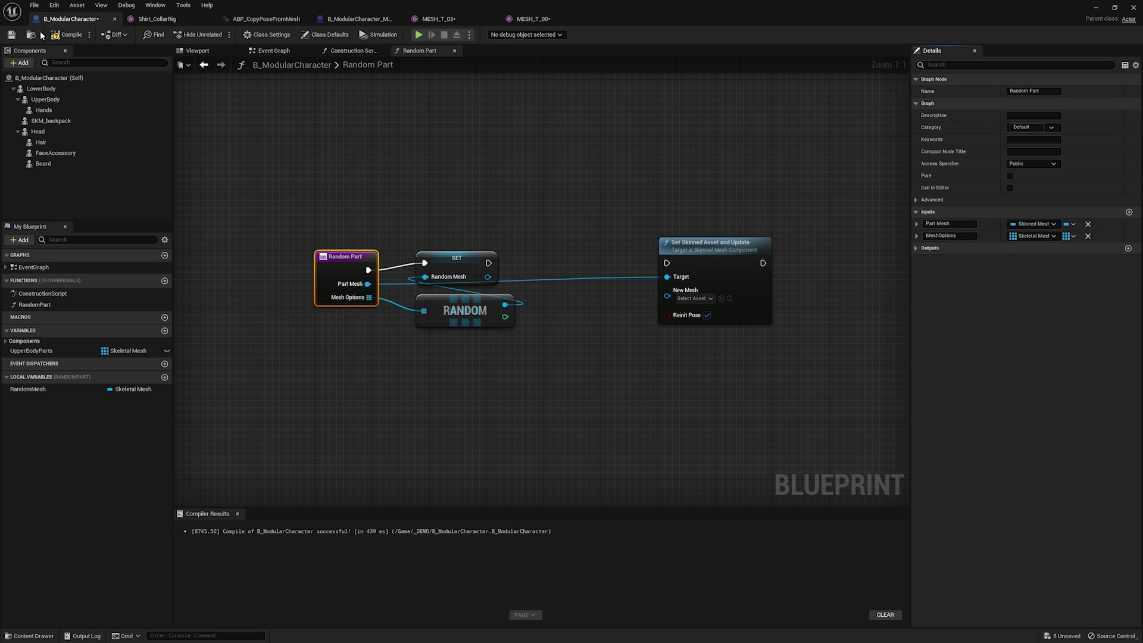
left_click(67, 34)
Connect the RandomMesh Set node's execution to Set Skinned Asset and Update and align the nodes in a row.
left_click_drag(490, 356, 667, 262)
mouse_move(749, 246)
left_mouse_down()
mouse_move(740, 260)
mouse_move(768, 251)
left_mouse_up()
left_click_drag(288, 216, 393, 349)
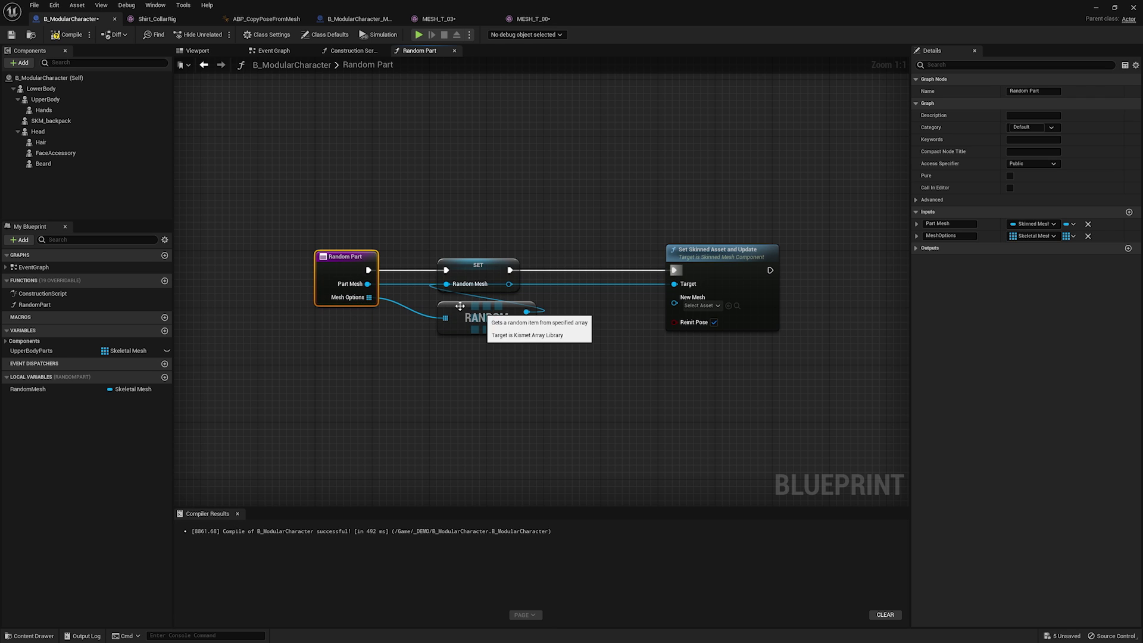
left_click(500, 322)
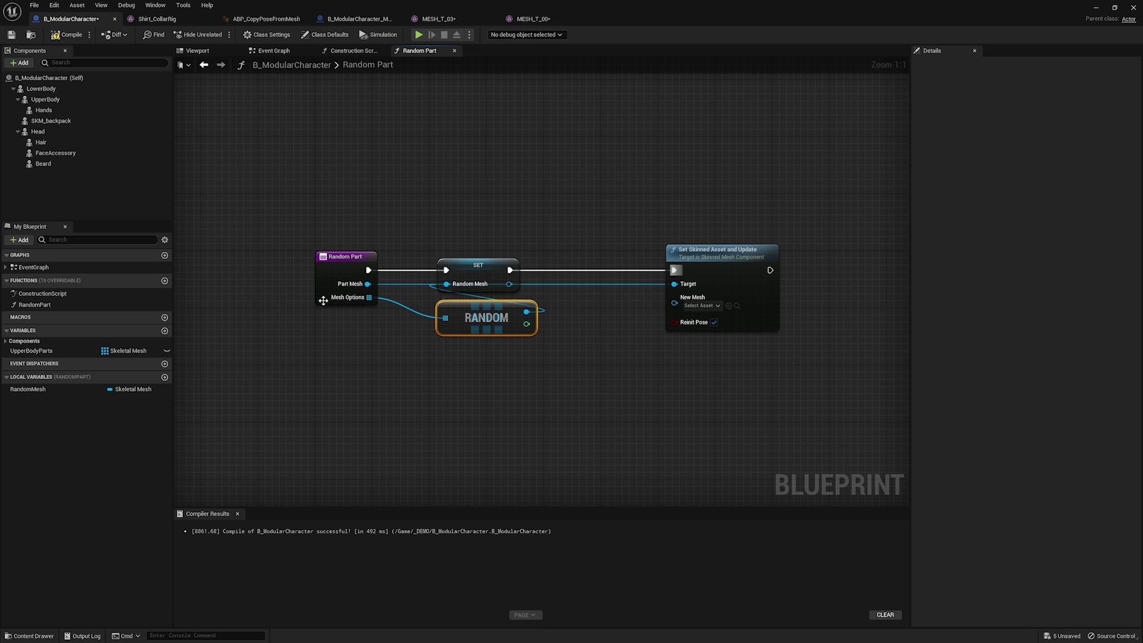
left_click(477, 273)
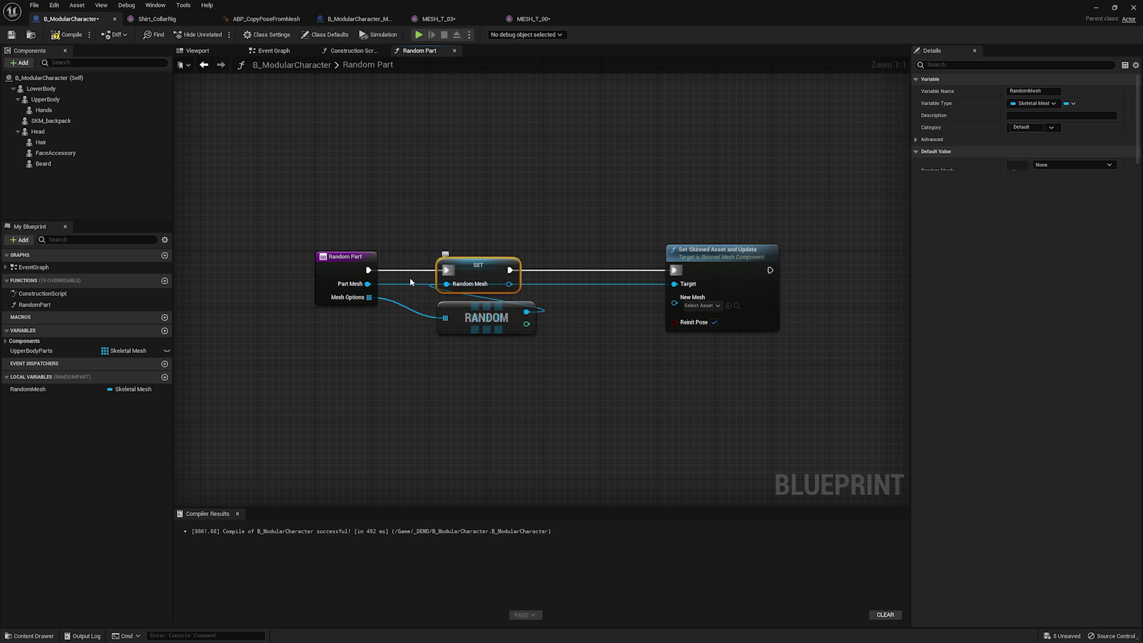
Add two reroute points to the Part Mesh wire so it passes above the RandomMesh Set node.
double_click(402, 281)
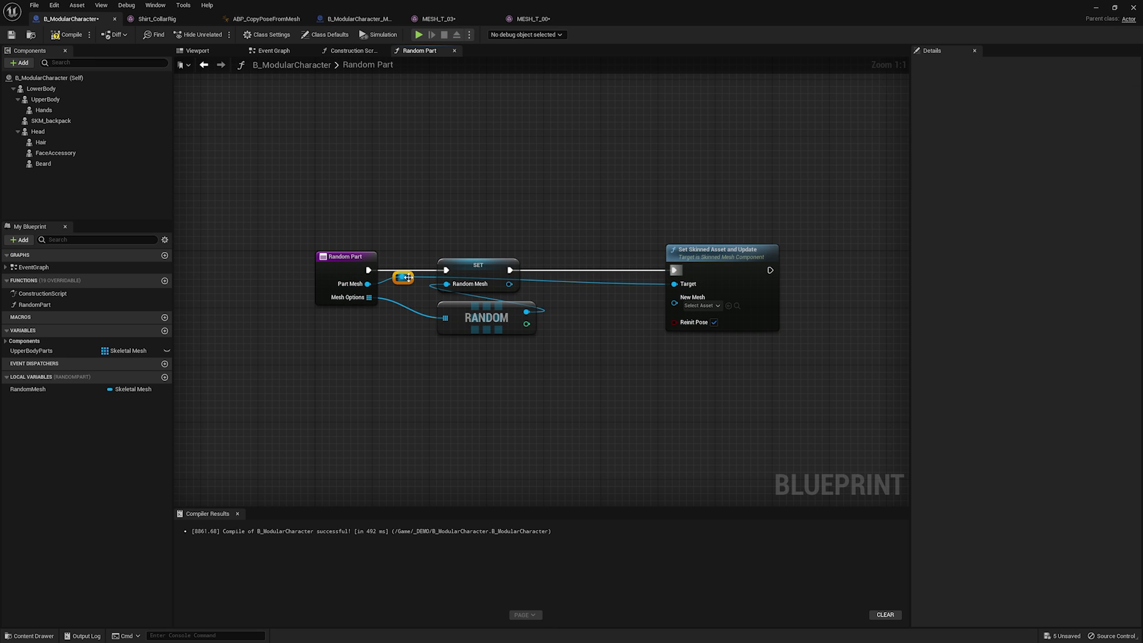
left_click_drag(408, 275, 401, 246)
left_click(608, 281)
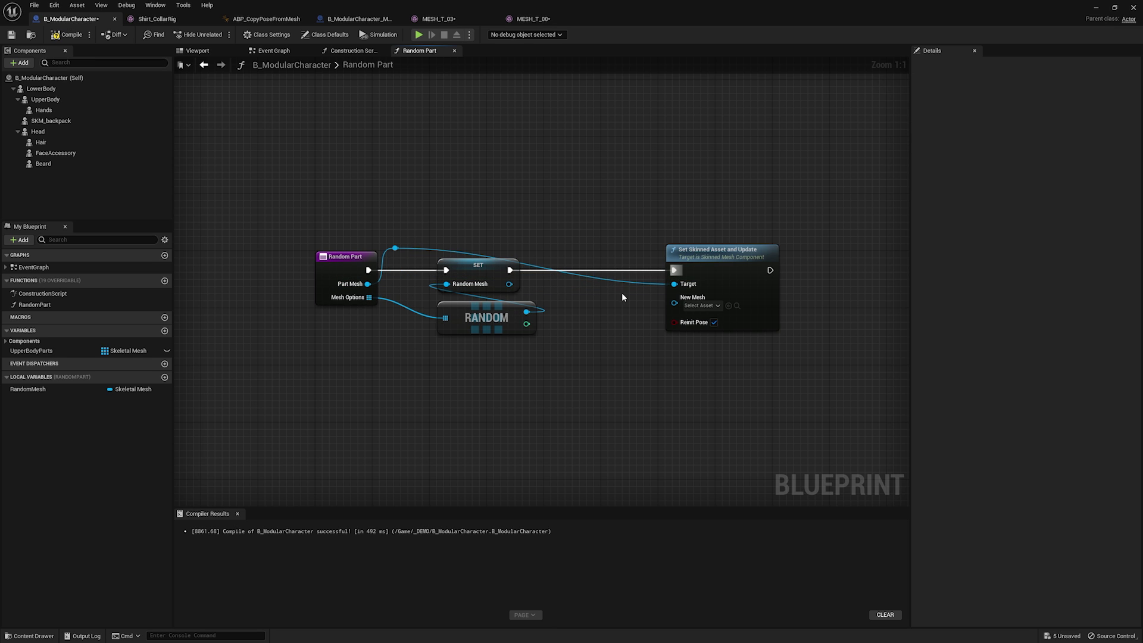
double_click(596, 278)
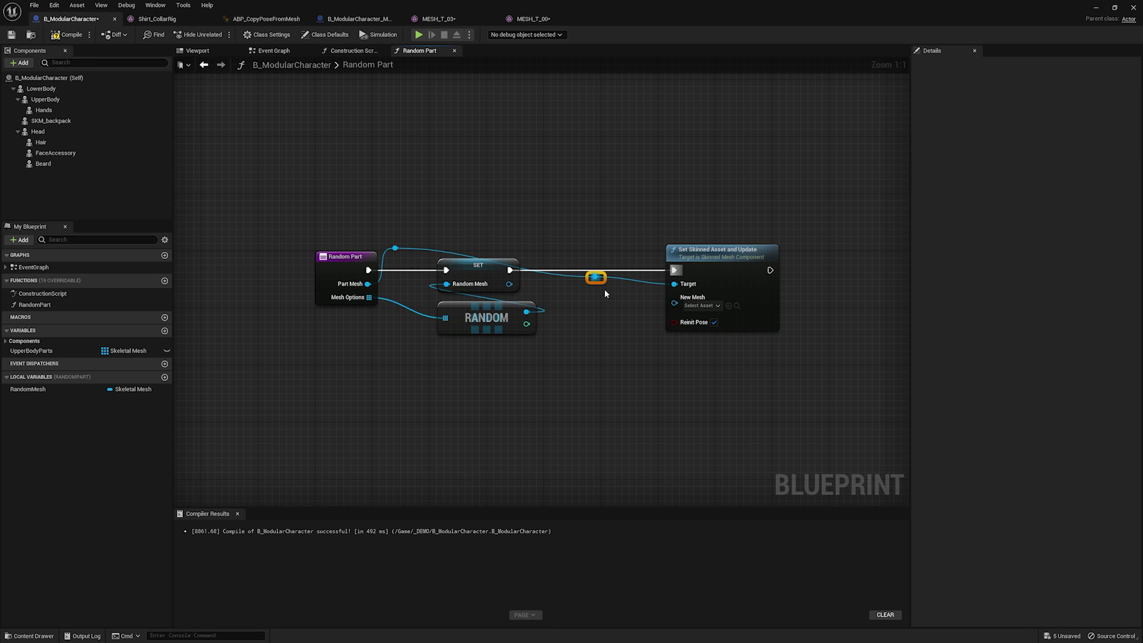
left_click_drag(602, 282, 596, 252)
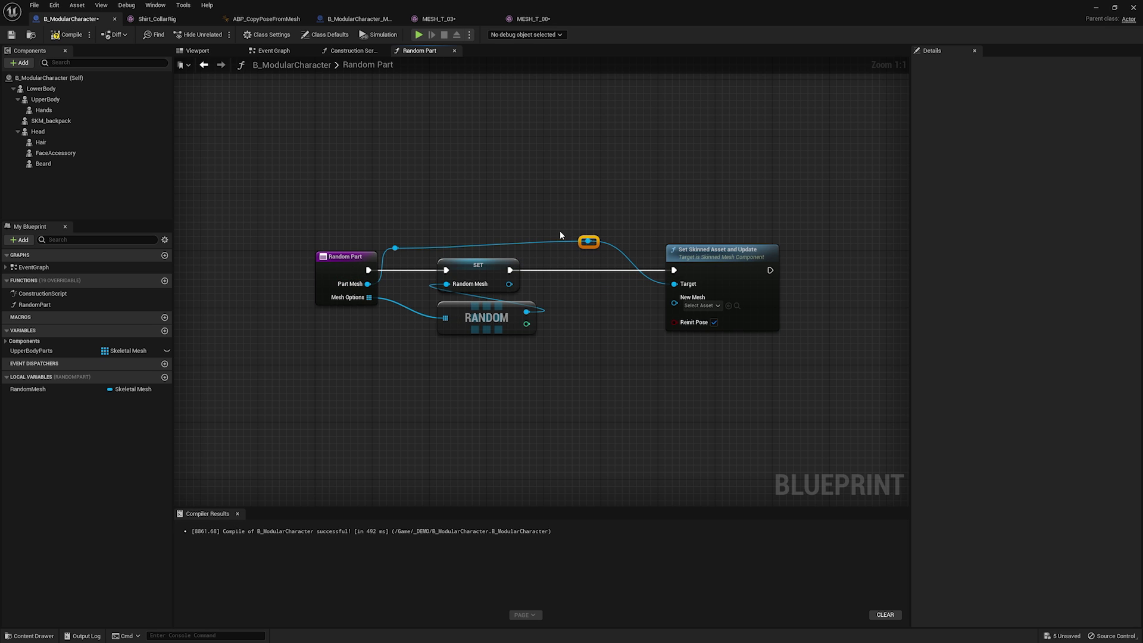
left_click_drag(586, 249, 588, 250)
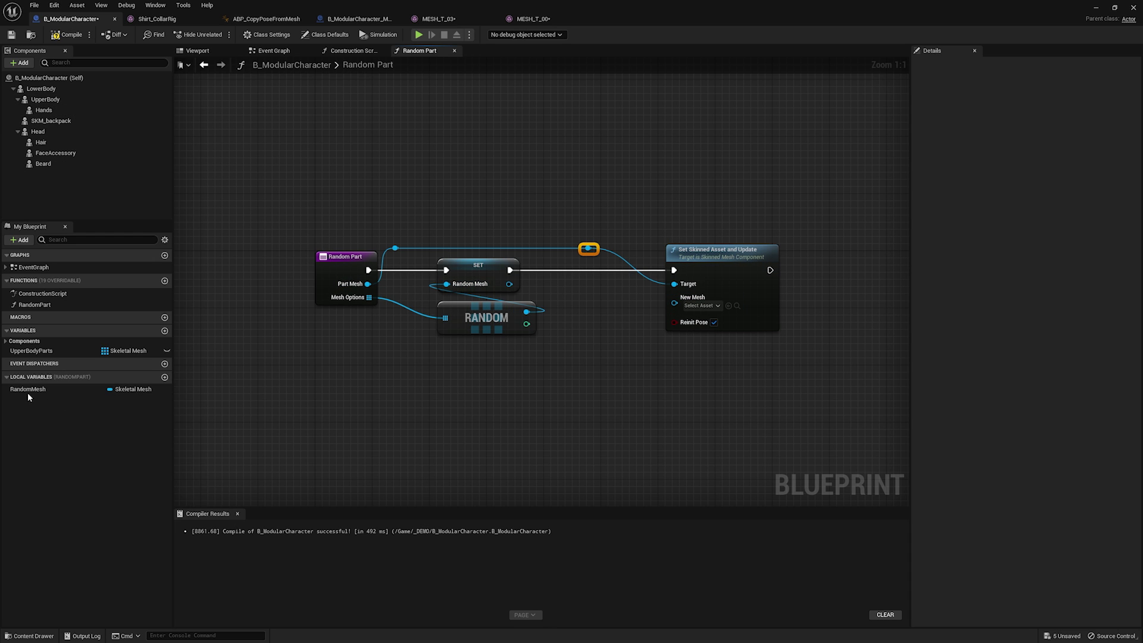
Connect a RandomMesh getter to the New Mesh input and place it below the Set Skinned Asset and Update node.
left_click_drag(44, 390, 675, 303)
left_click(700, 385)
left_click_drag(693, 374, 694, 338)
left_click(480, 266)
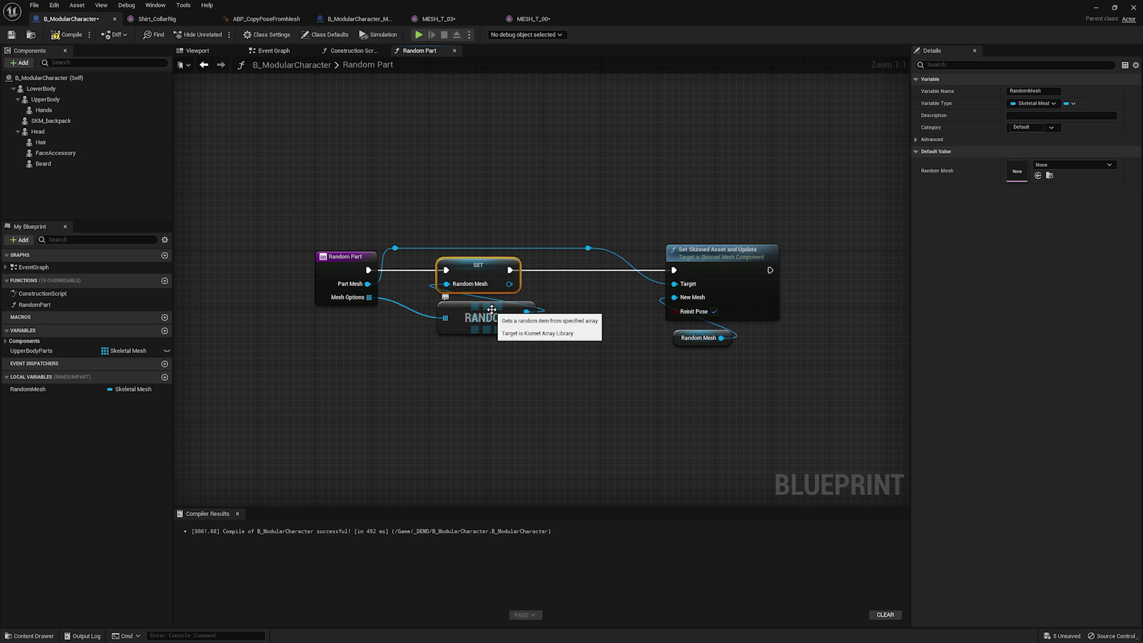
Move the Set Skinned Asset and Update node and its Random Mesh getter closer to the RandomMesh Set node.
right_click_drag(696, 305, 646, 301)
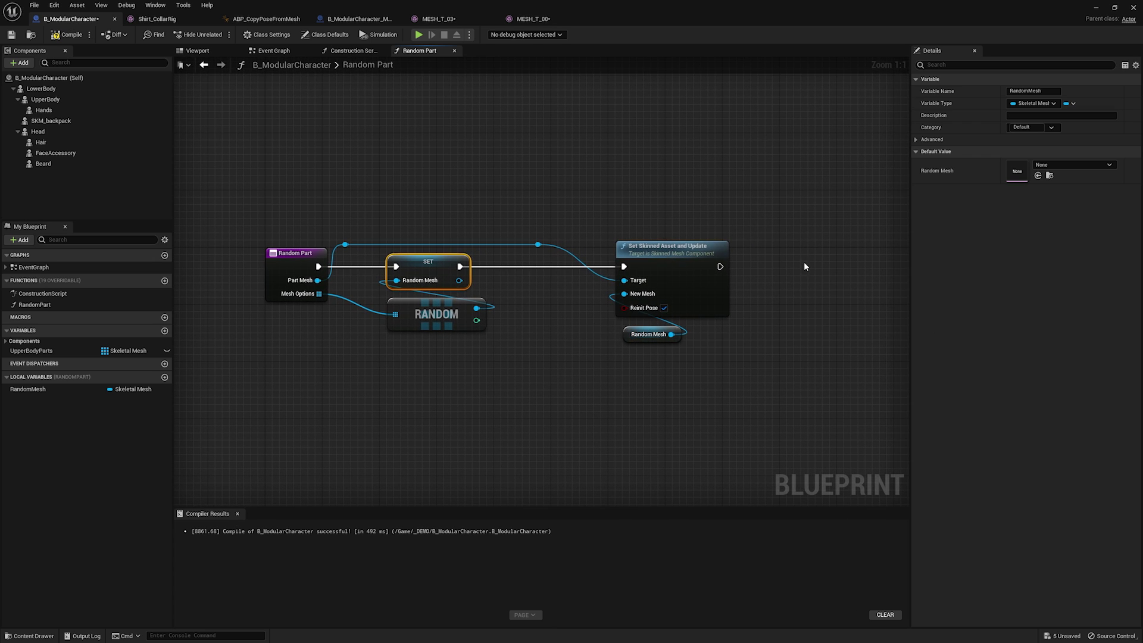
right_click_drag(722, 340, 689, 335)
left_click_drag(738, 362, 571, 222)
key("Left")
key("Left")
key("Left")
key("Left")
key("Left")
key("Left")
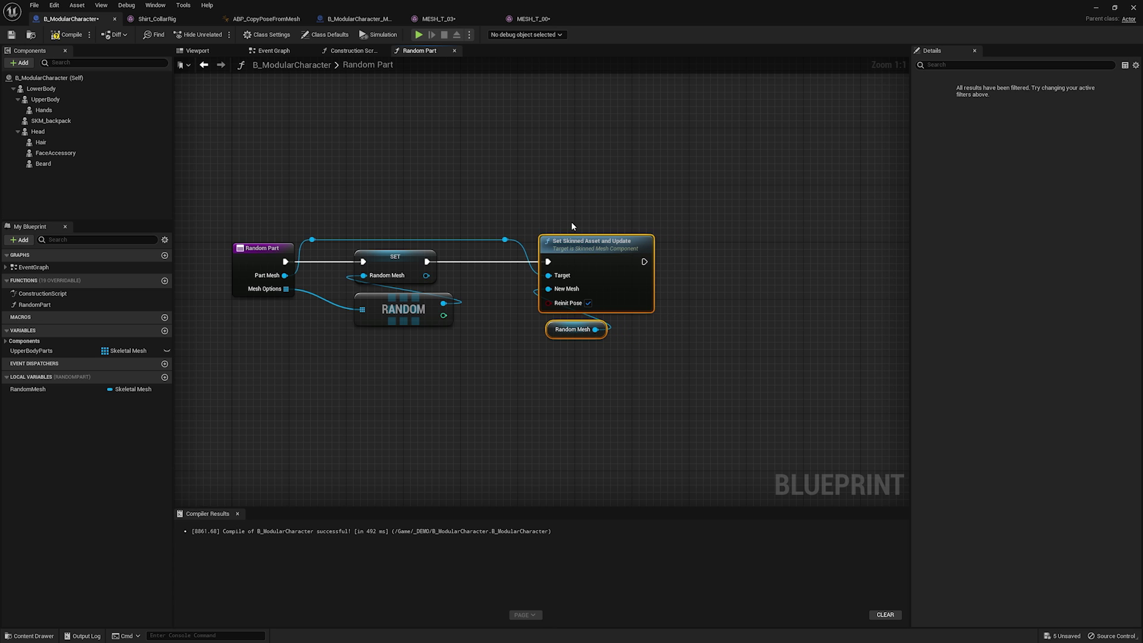
left_click(653, 212)
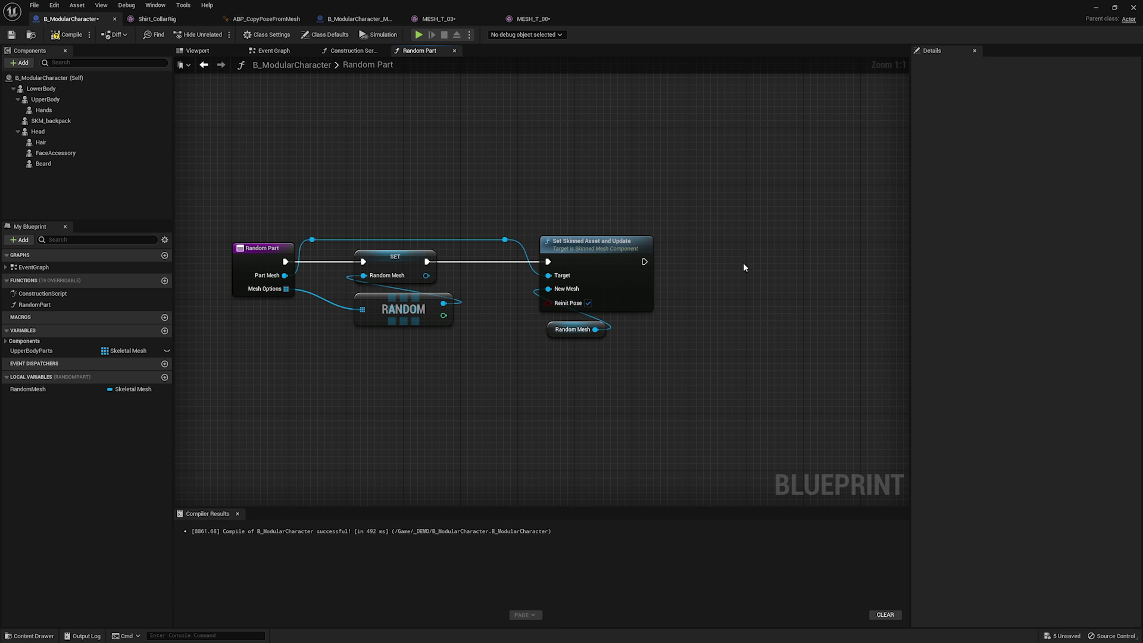
Add a For Each Loop after the Set Skinned Asset and Update node and place it beside that node.
right_click_drag(756, 321, 697, 324)
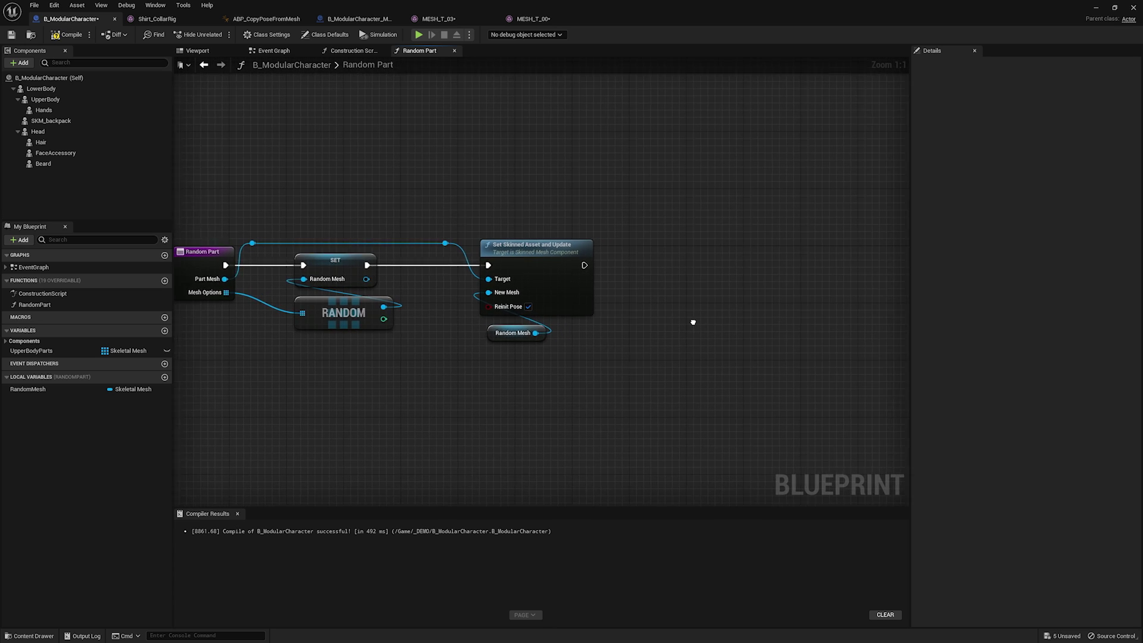
left_click(539, 241)
right_click_drag(405, 148, 423, 145)
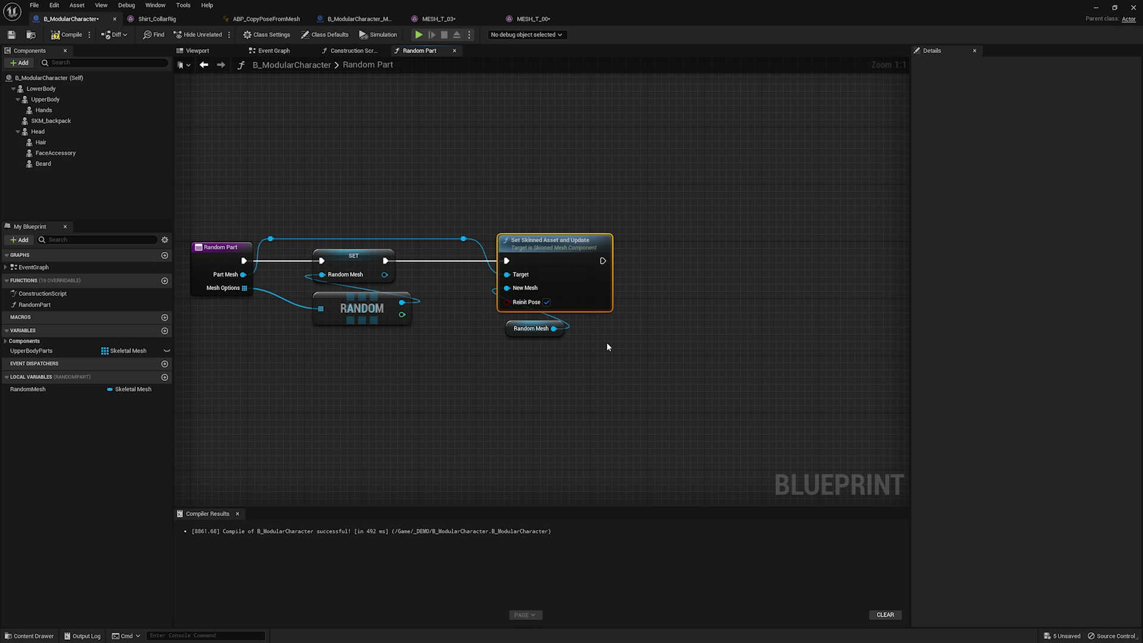
right_click_drag(640, 344, 579, 327)
left_click_drag(538, 262, 588, 266)
type("for each")
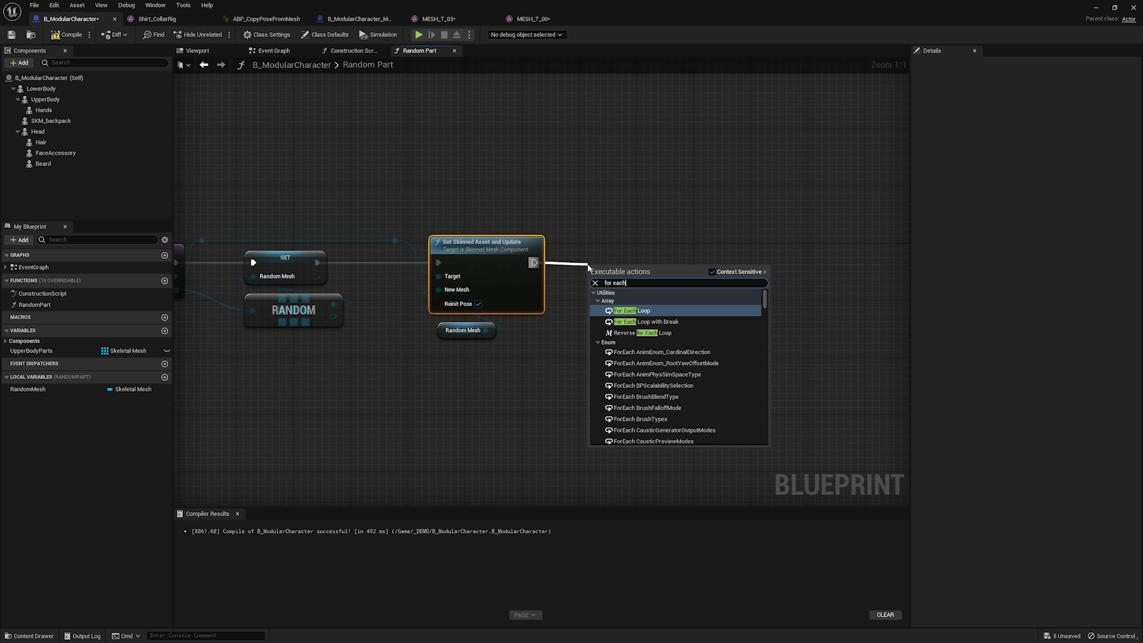
key("Return")
left_click_drag(645, 261, 657, 244)
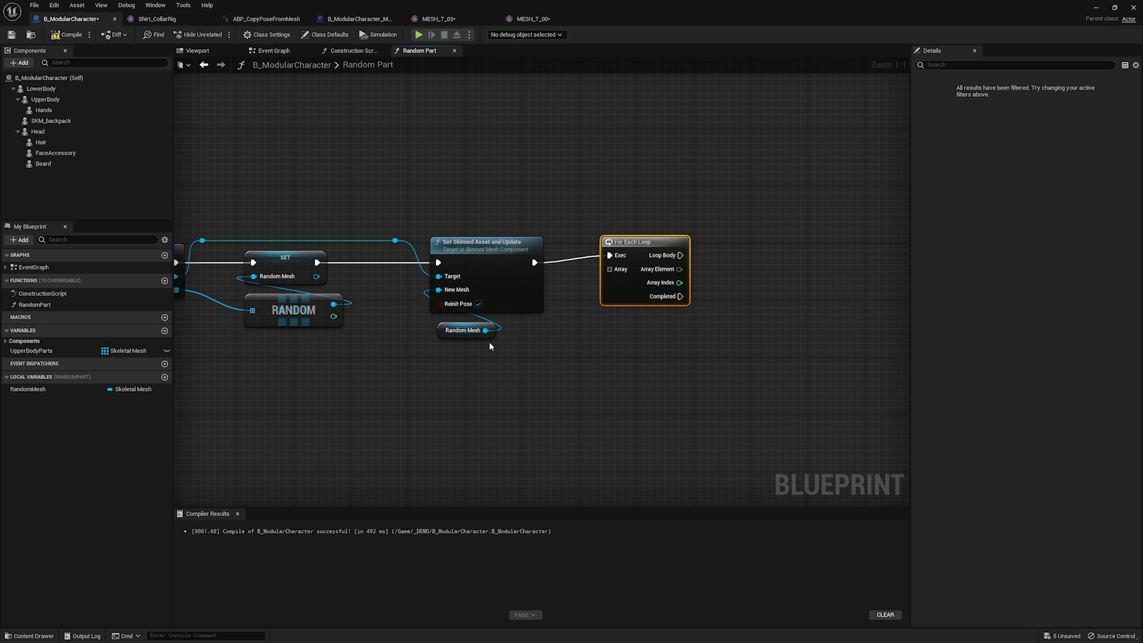
Add a Get Materials node from the Random Mesh getter.
left_click_drag(491, 331, 524, 357)
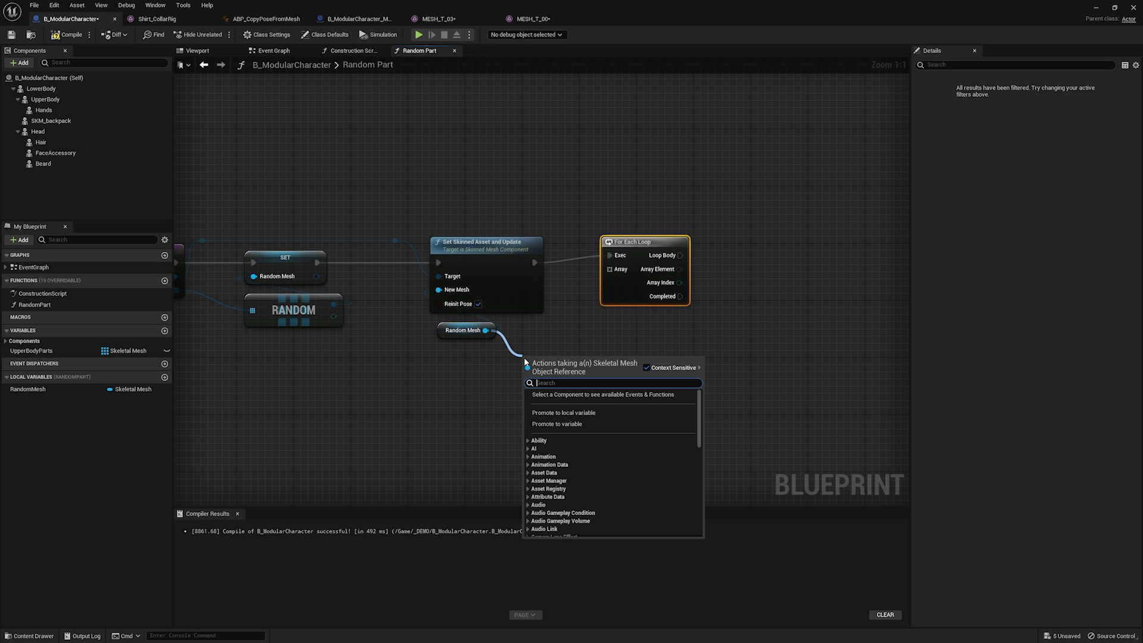
type("mater")
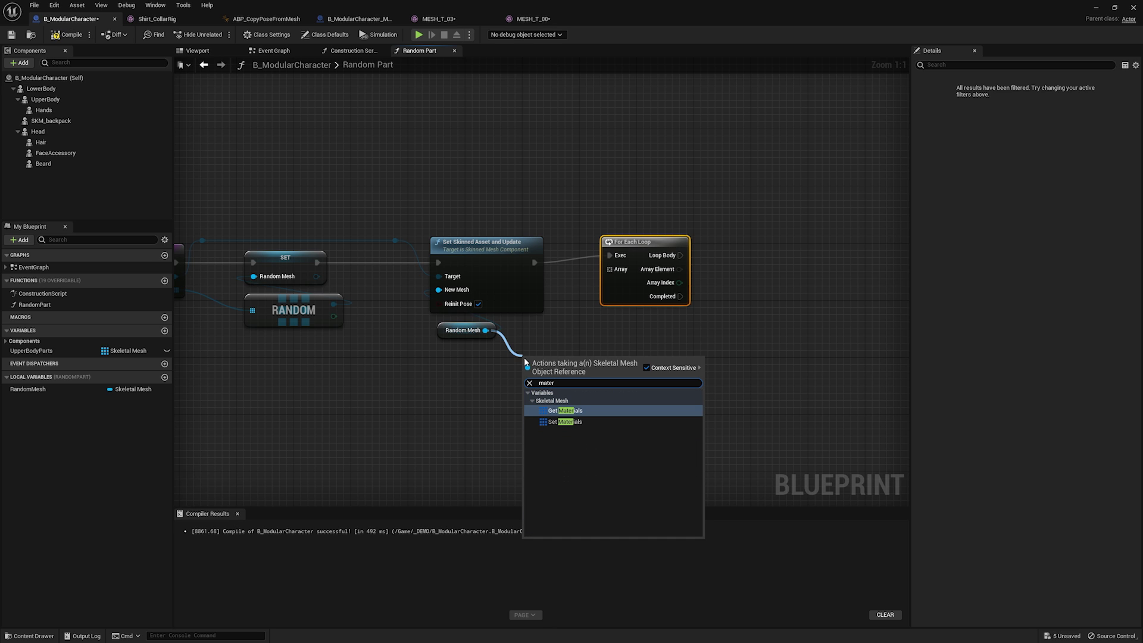
key("Return")
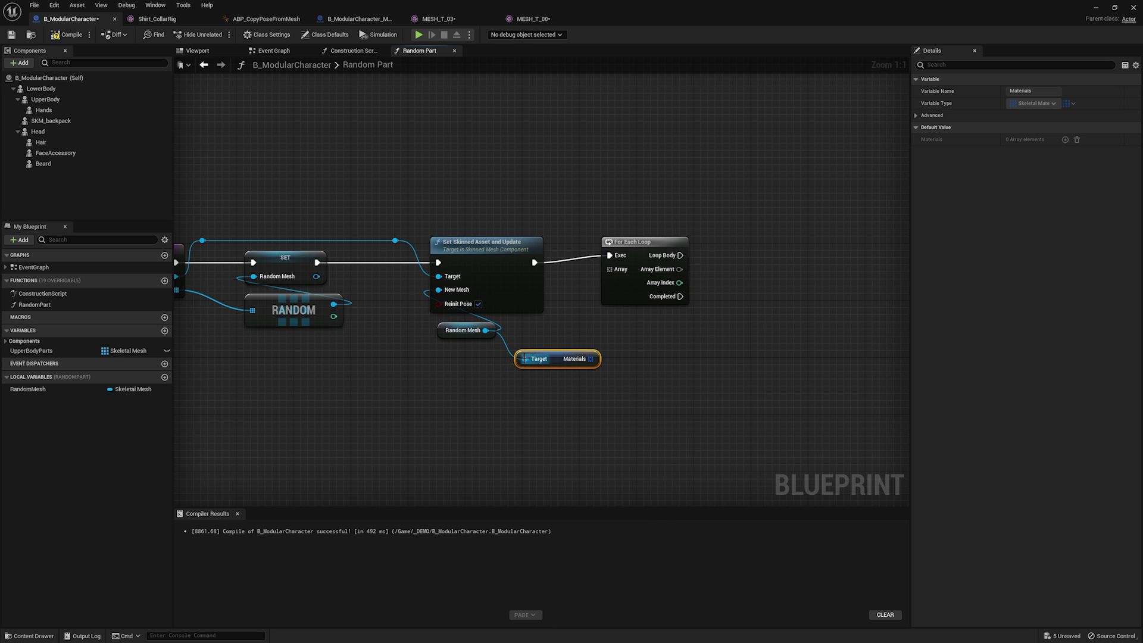
Connect the Materials array to the For Each Loop's Array input and raise the Part Mesh wire's reroute points above the nodes.
left_click_drag(590, 360, 636, 251)
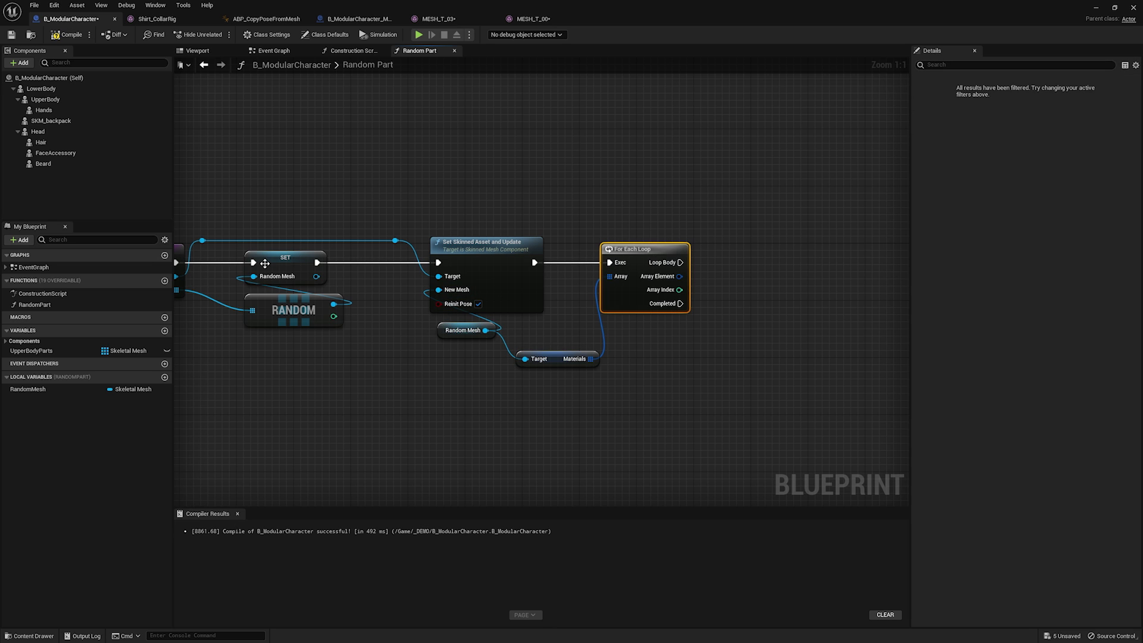
right_click_drag(390, 365, 460, 364)
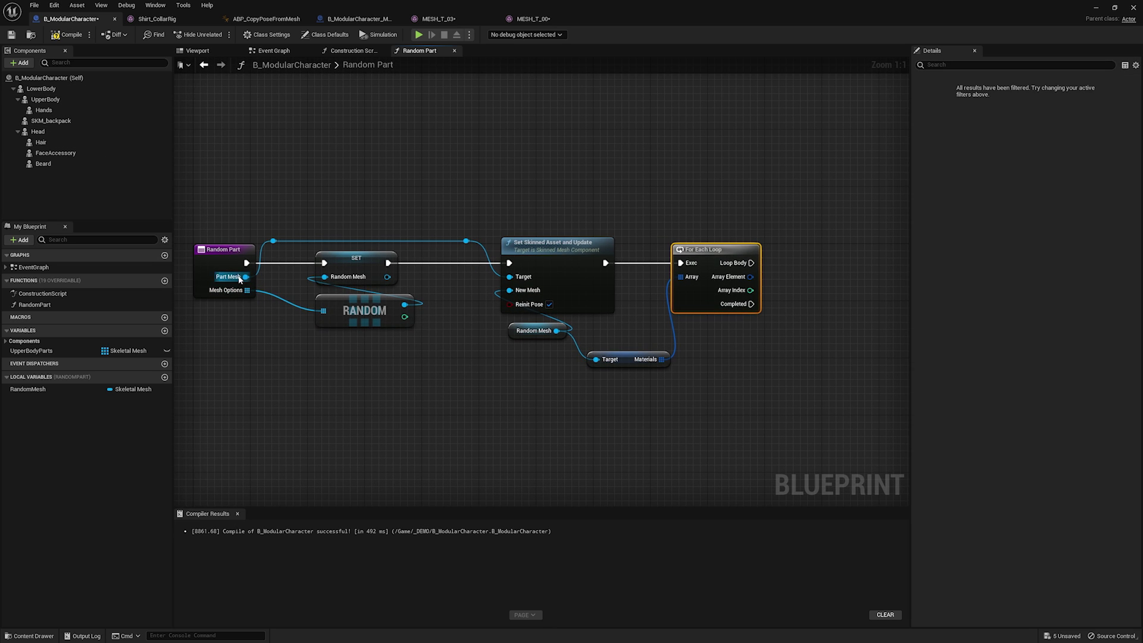
left_click_drag(486, 224, 280, 218)
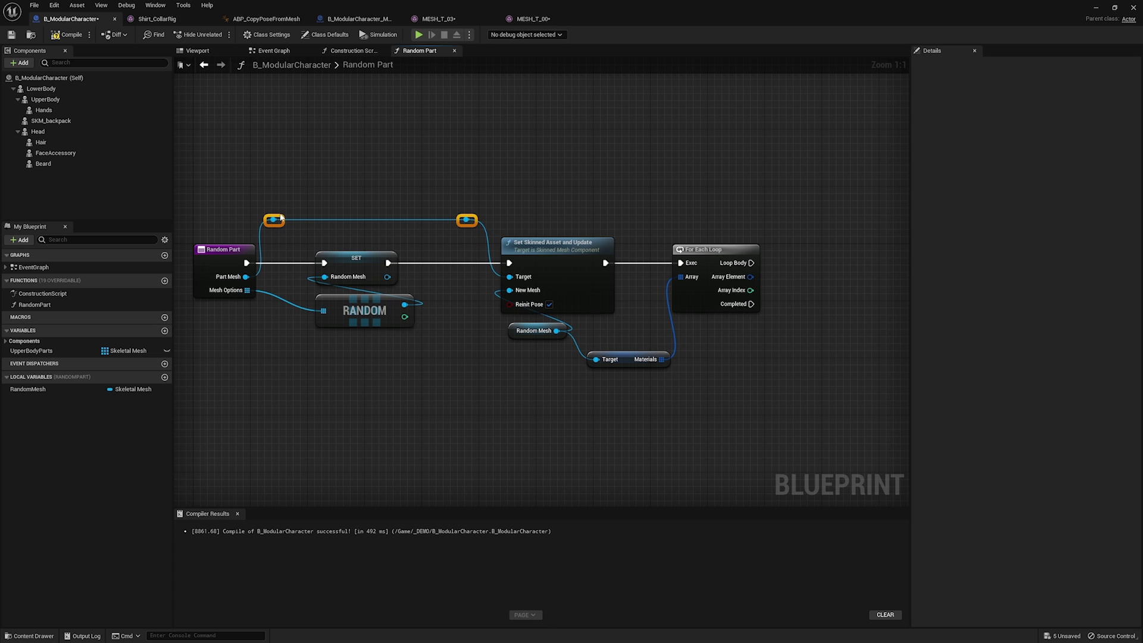
Split the For Each Loop's Array Element struct pin into its separate material outputs.
right_click_drag(793, 258, 662, 260)
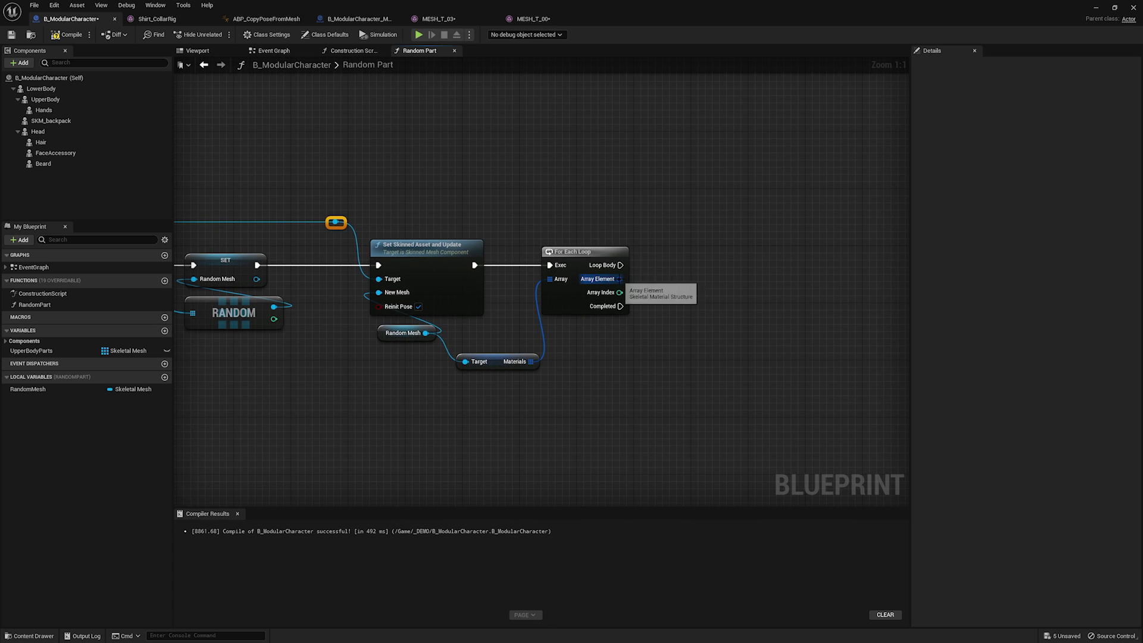
right_click(619, 279)
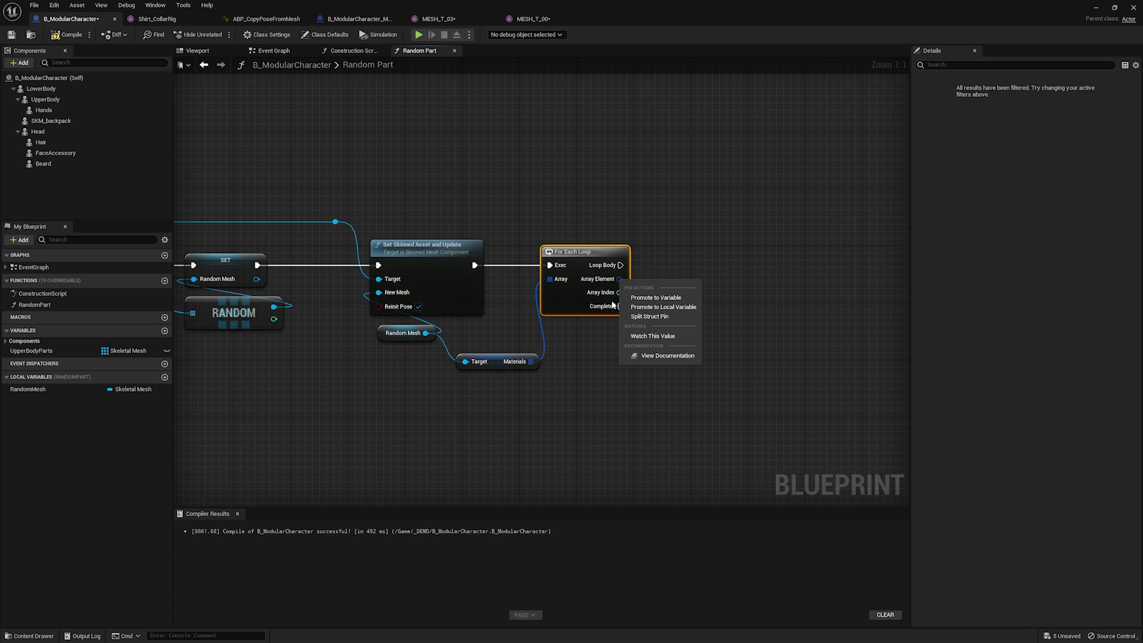
left_click(649, 316)
right_click_drag(727, 288, 683, 293)
left_click_drag(623, 284, 676, 285)
type("set mater")
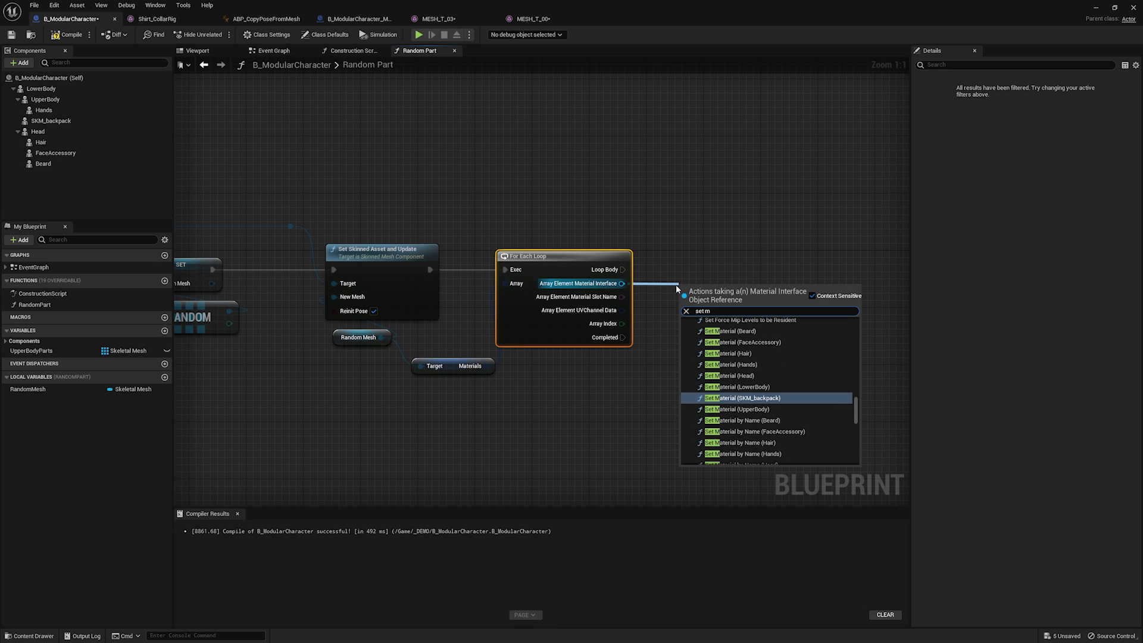
key("Return")
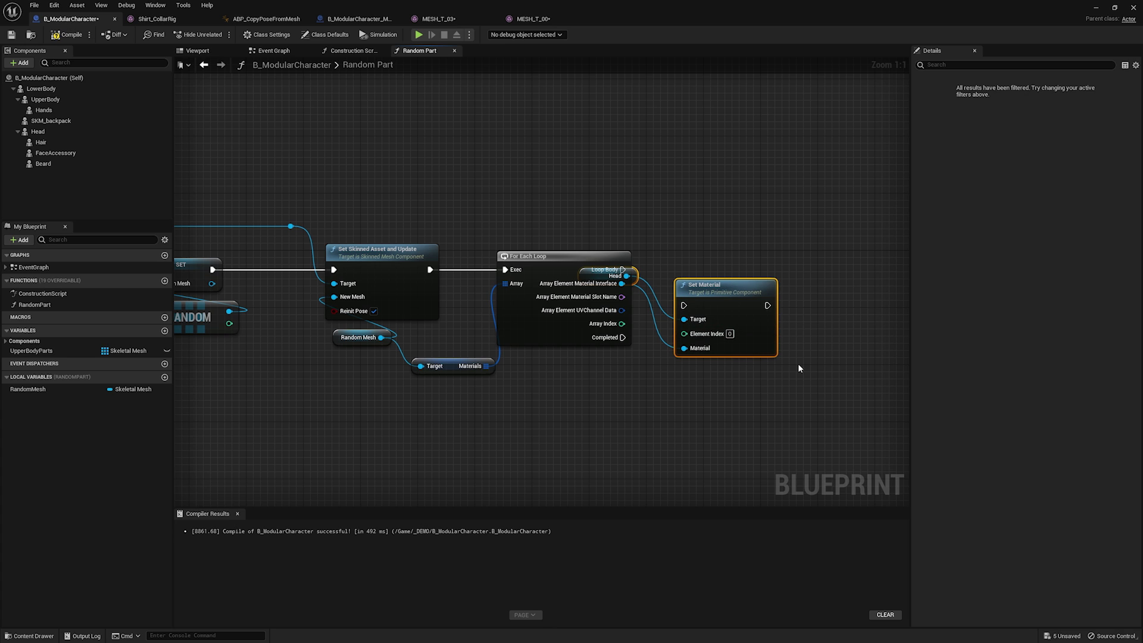
key("ctrl+z")
Add a Set Material by Name node fed by the Array Element Material Interface output, and delete its attached Head reference.
left_click_drag(622, 284, 676, 286)
type("set material nam")
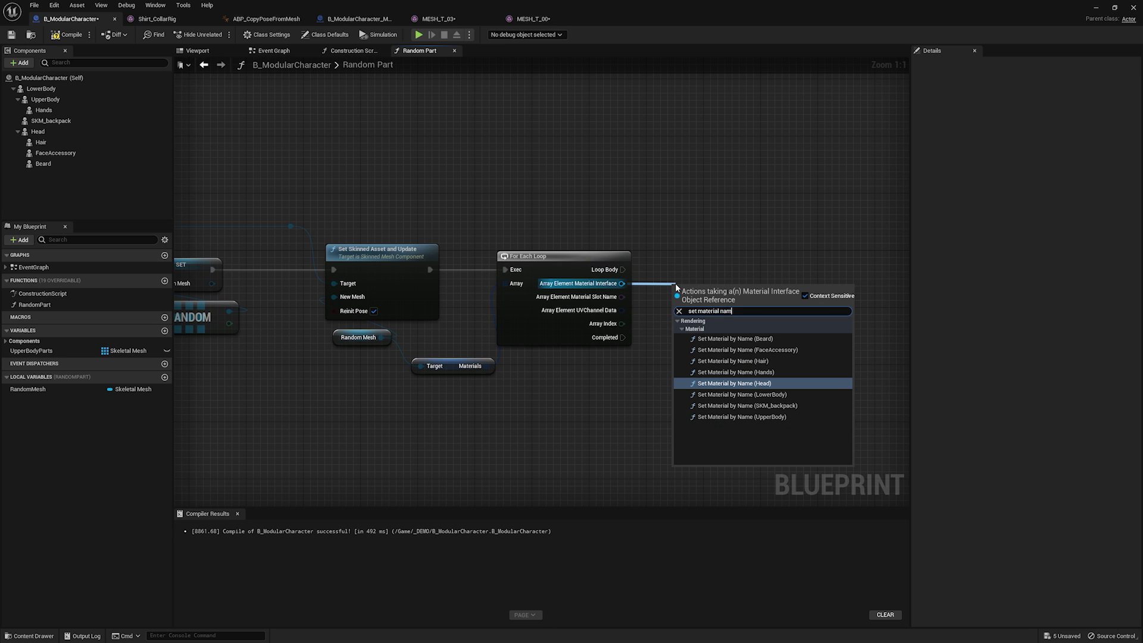
key("Return")
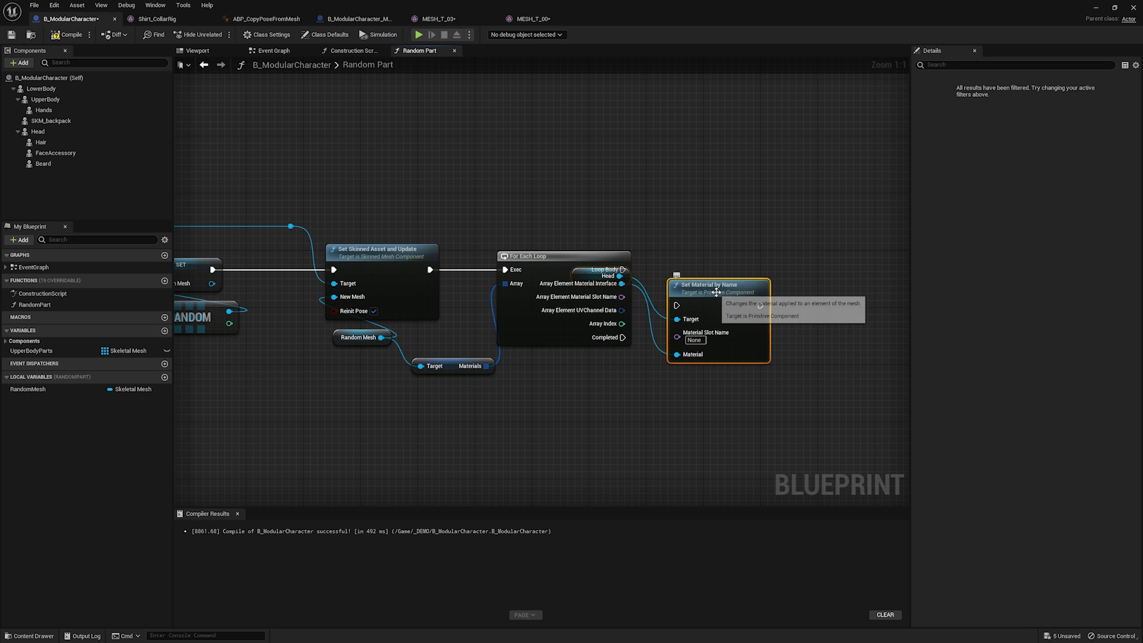
left_click(646, 254)
key("Delete")
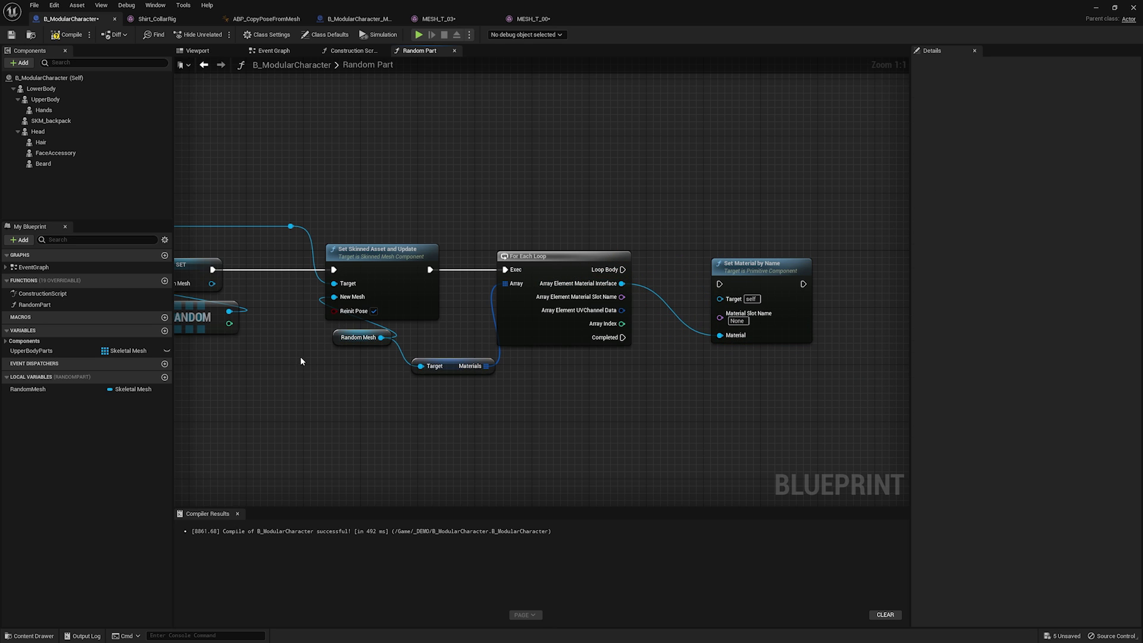
Connect the Part Mesh wire to the Set Material by Name Target and route it above the For Each Loop with a reroute point.
right_click_drag(319, 282, 357, 284)
left_click_drag(329, 228, 758, 300)
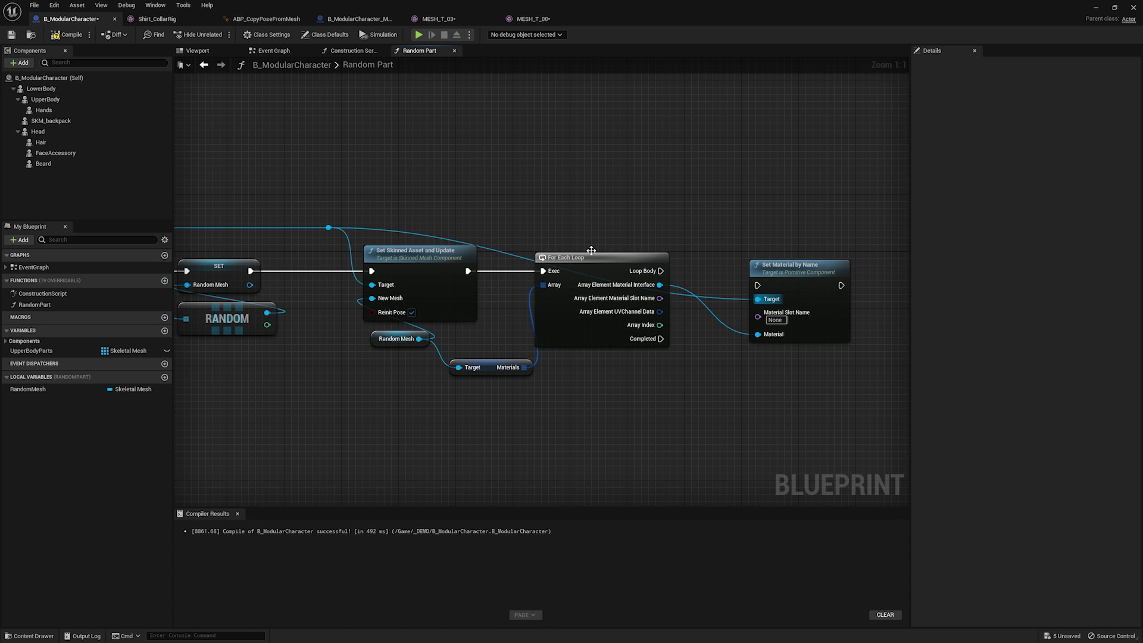
double_click(517, 254)
left_click_drag(523, 246, 685, 228)
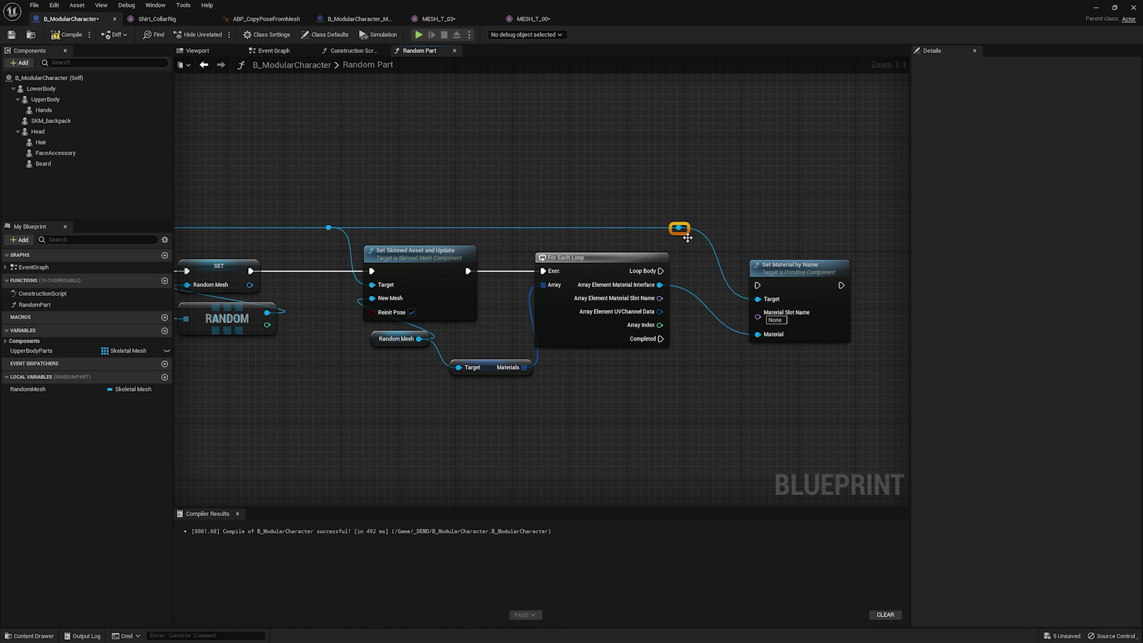
Connect the For Each Loop's Material Slot Name and Loop Body outputs to the matching inputs of Set Material by Name.
left_click_drag(660, 297, 759, 313)
right_click_drag(773, 360, 757, 354)
left_click_drag(643, 266, 766, 252)
Move the Random Mesh getter below the Set Skinned Asset and Update node, in line with the Materials node.
right_click_drag(355, 338, 490, 346)
left_click_drag(491, 345, 424, 384)
right_click_drag(350, 358, 406, 354)
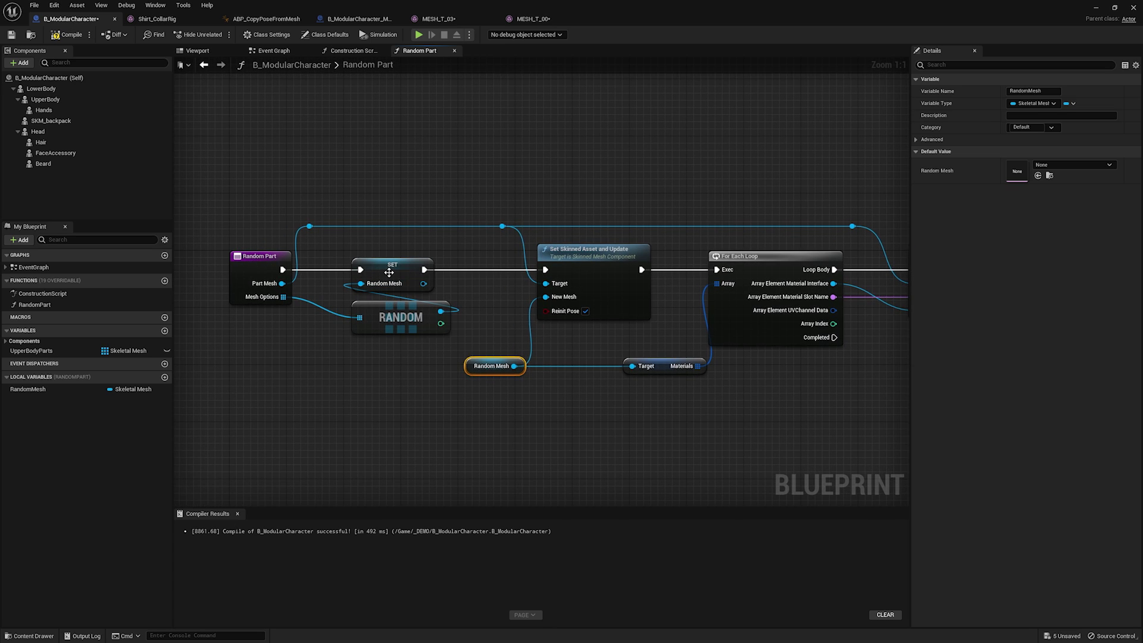
Examine the RandomPart graph from the UpperBodyParts options and random mesh selection through the mesh swap and the material loop.
left_click(39, 353)
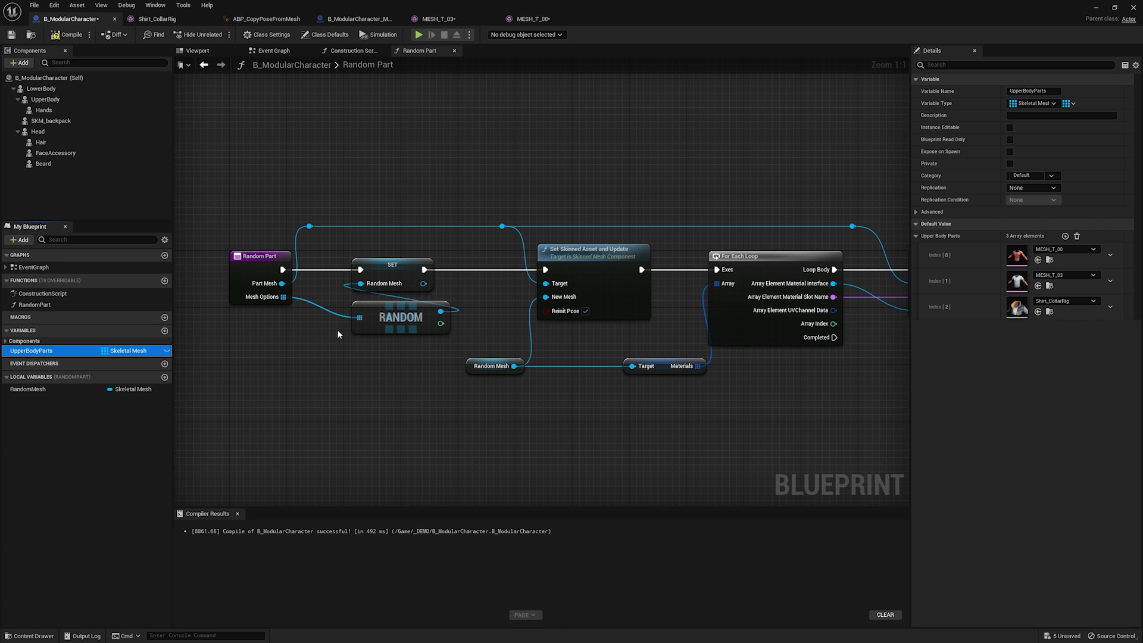
left_click(387, 263)
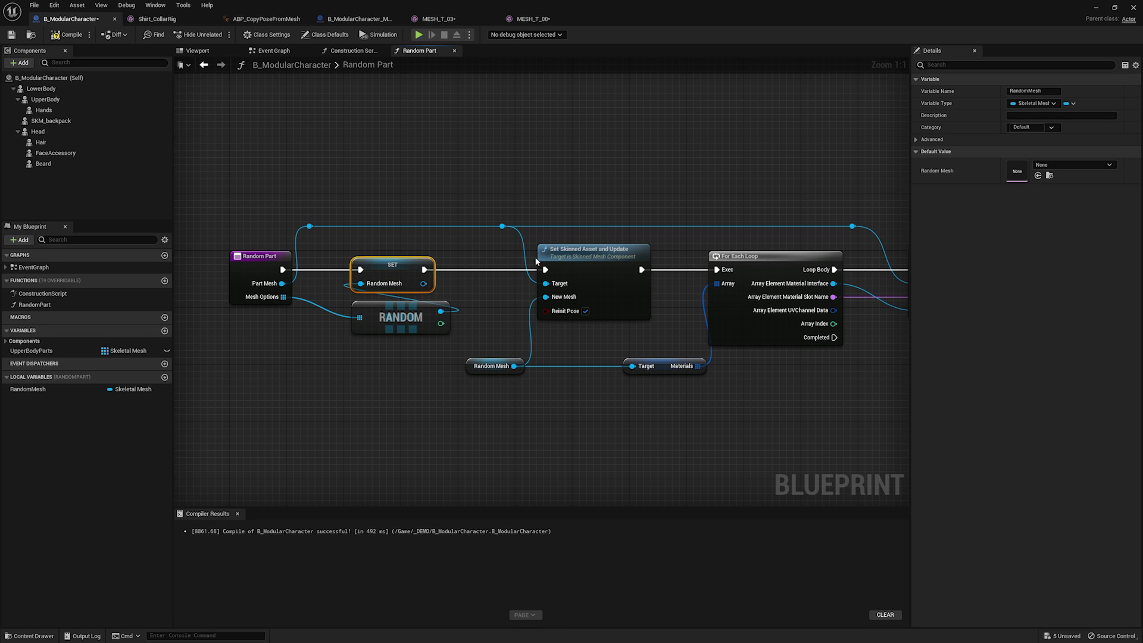
right_click_drag(605, 225, 459, 231)
right_click_drag(240, 240, 305, 234)
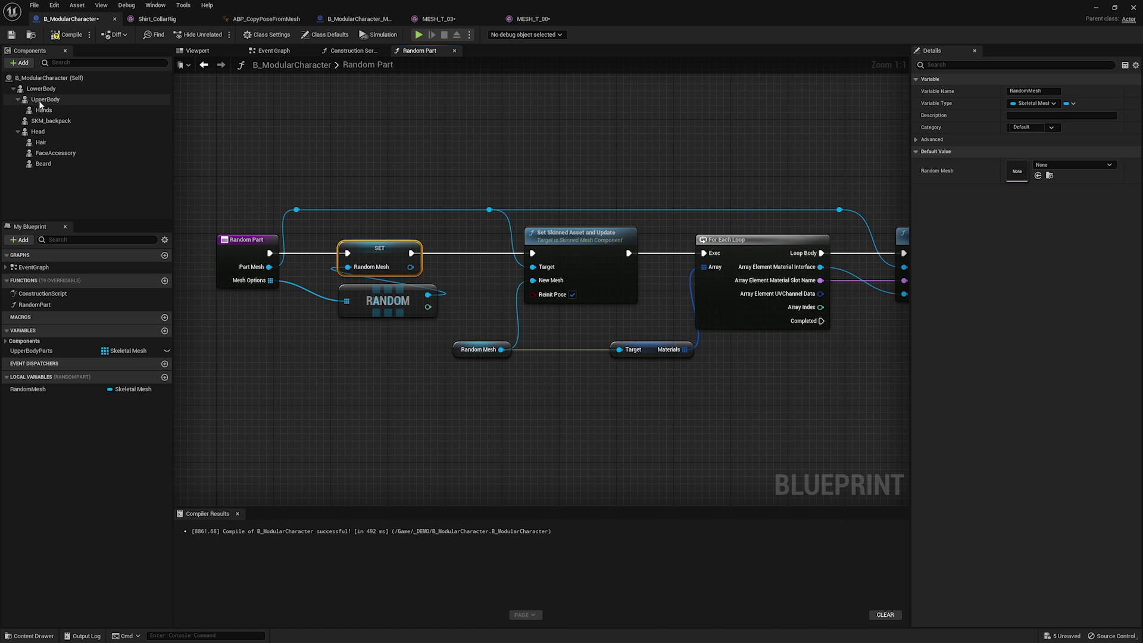
left_click(582, 237)
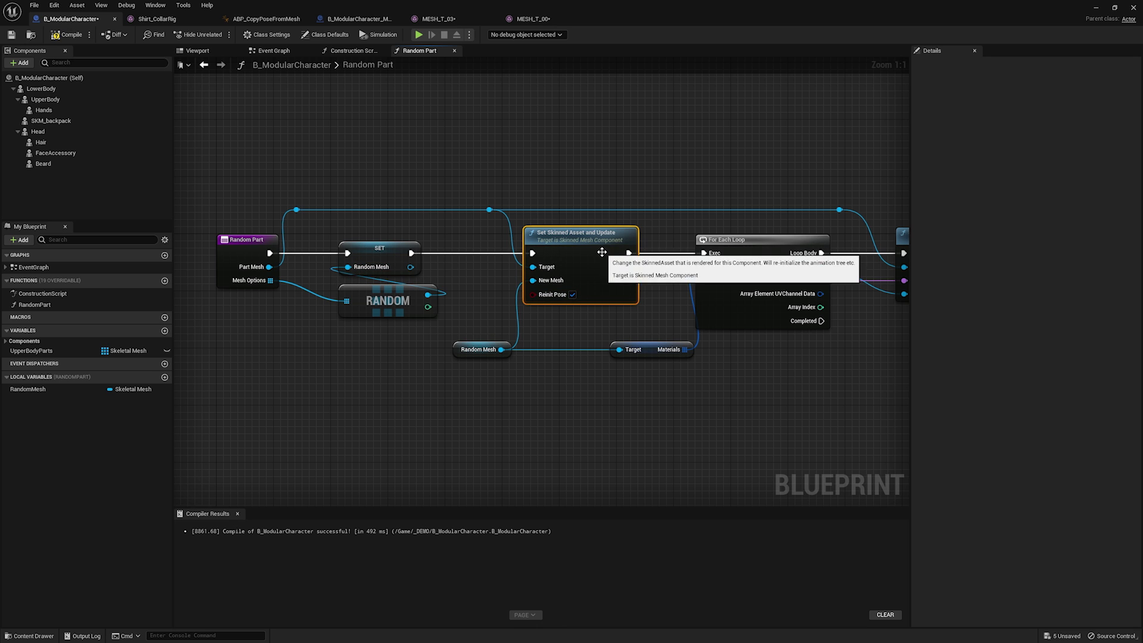
right_click_drag(717, 383, 520, 375)
left_click(282, 344)
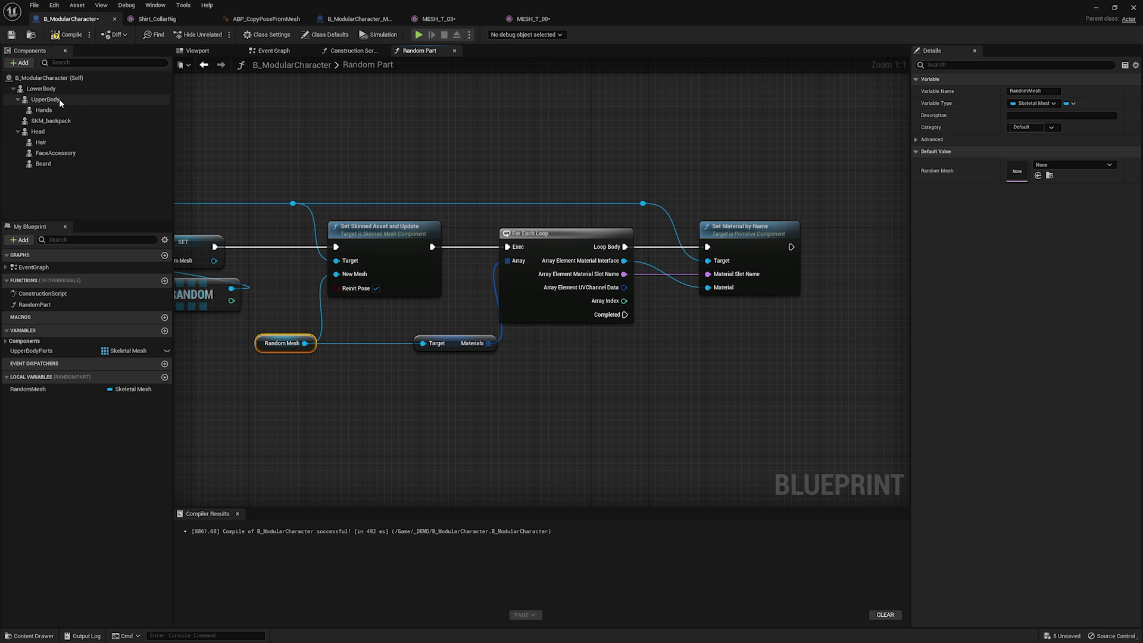
right_click_drag(433, 133, 531, 146)
right_click_drag(719, 142, 609, 125)
Compile the blueprint, and add a RandomPart call to the Event Graph that is executed by the RandomizeOutfit event.
left_click(71, 35)
left_click(197, 51)
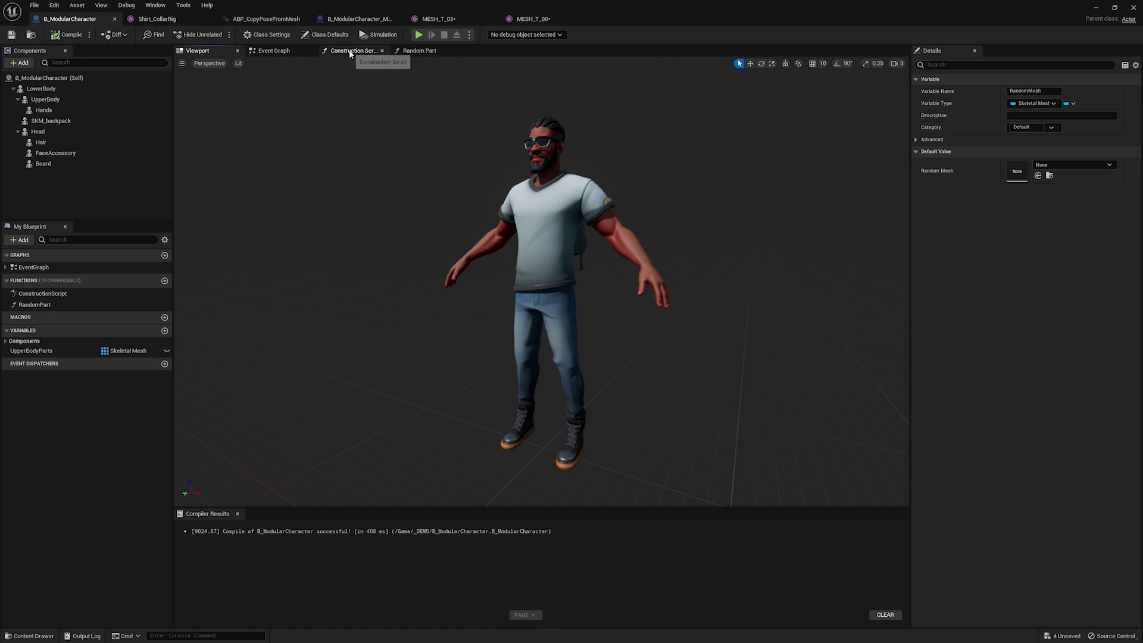
left_click(272, 51)
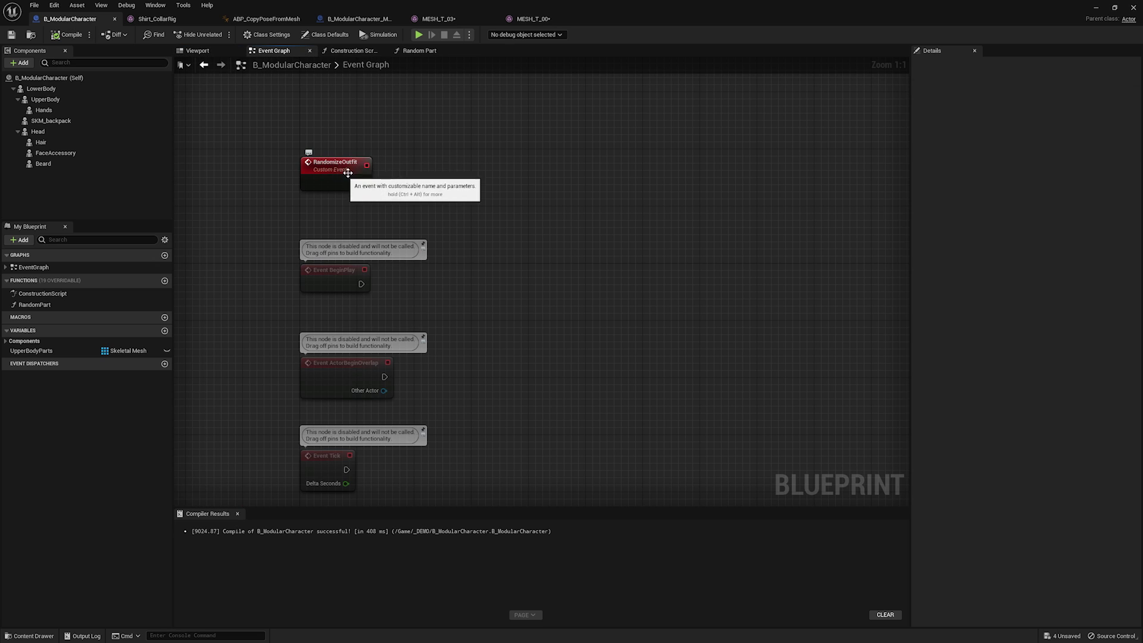
left_click_drag(38, 303, 450, 173)
left_click(494, 174)
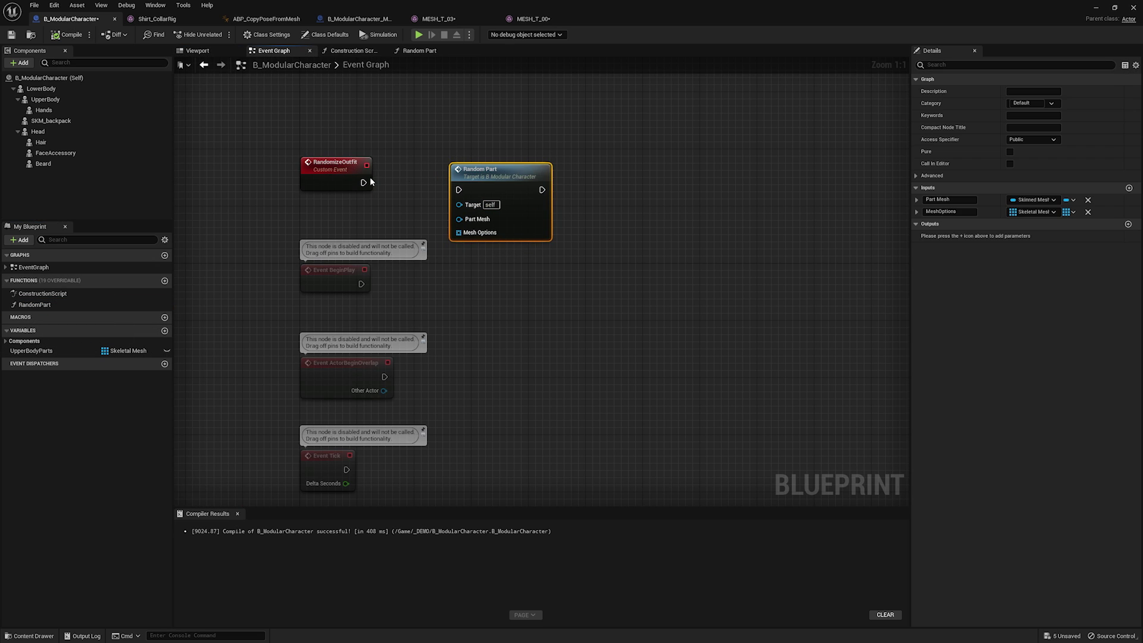
left_click_drag(363, 182, 512, 173)
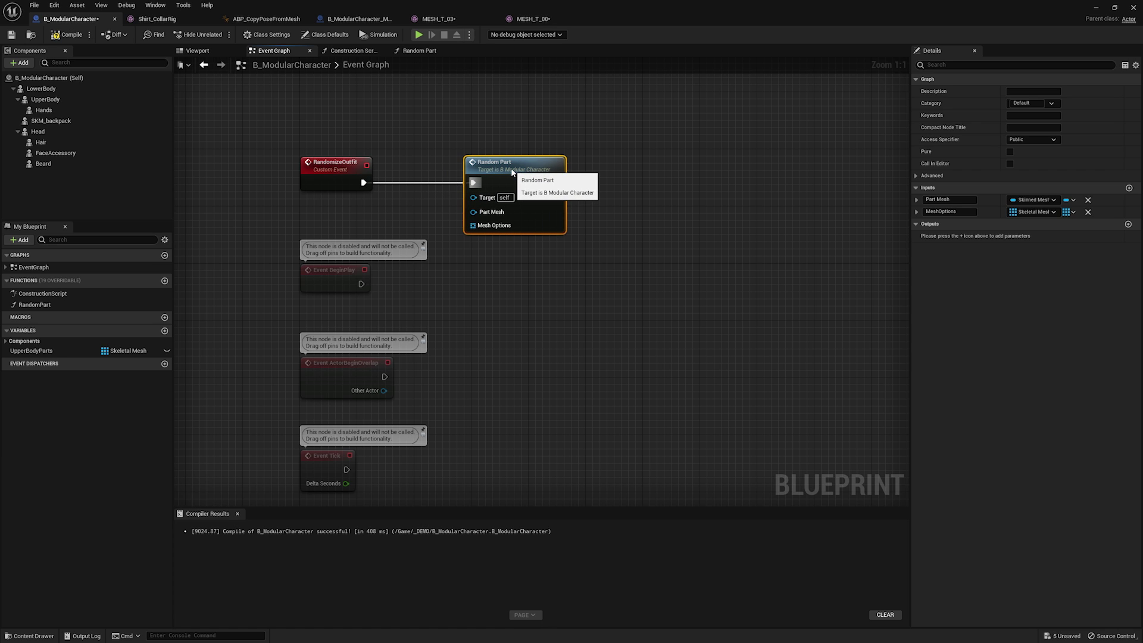
Connect UpperBodyParts to the RandomPart call's Mesh Options input and the UpperBody component to its Part Mesh input.
left_click_drag(36, 351, 476, 227)
left_click(432, 222)
left_click_drag(394, 217, 394, 224)
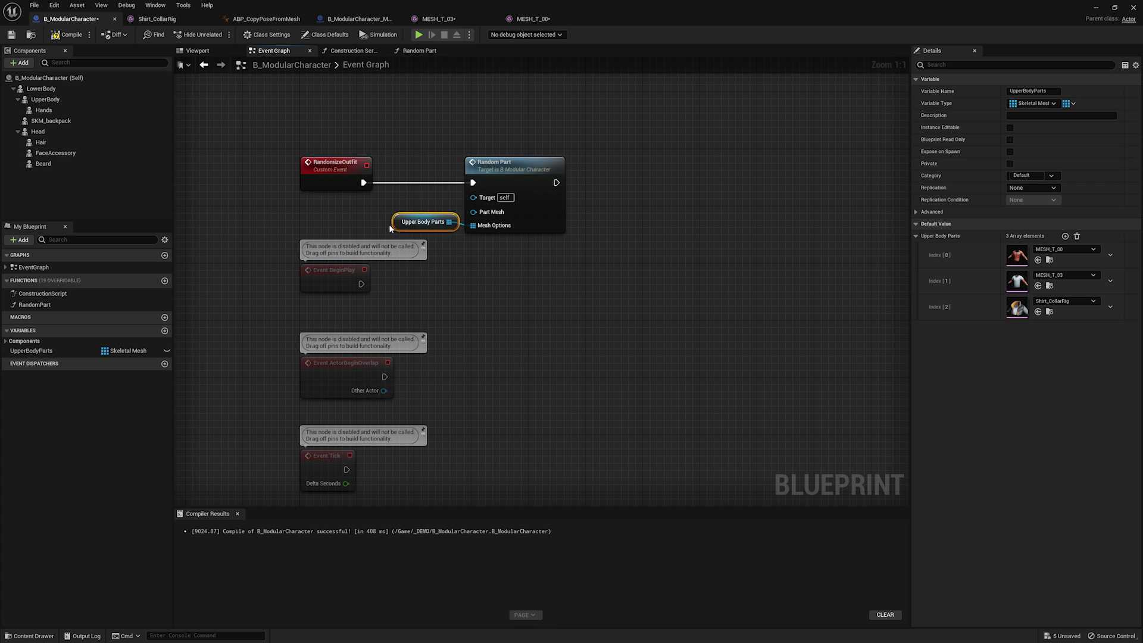
left_click_drag(62, 98, 474, 212)
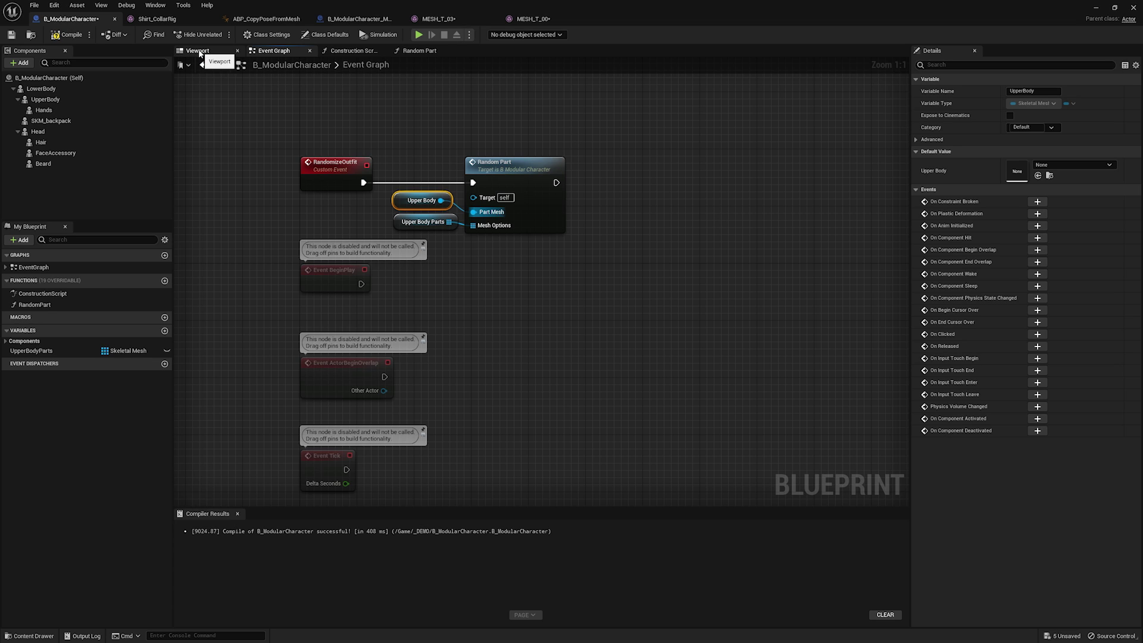
Insert a RandomizeOutfit call in the Construction Script between the entry node and the first Set Leader Pose Component.
left_click(357, 50)
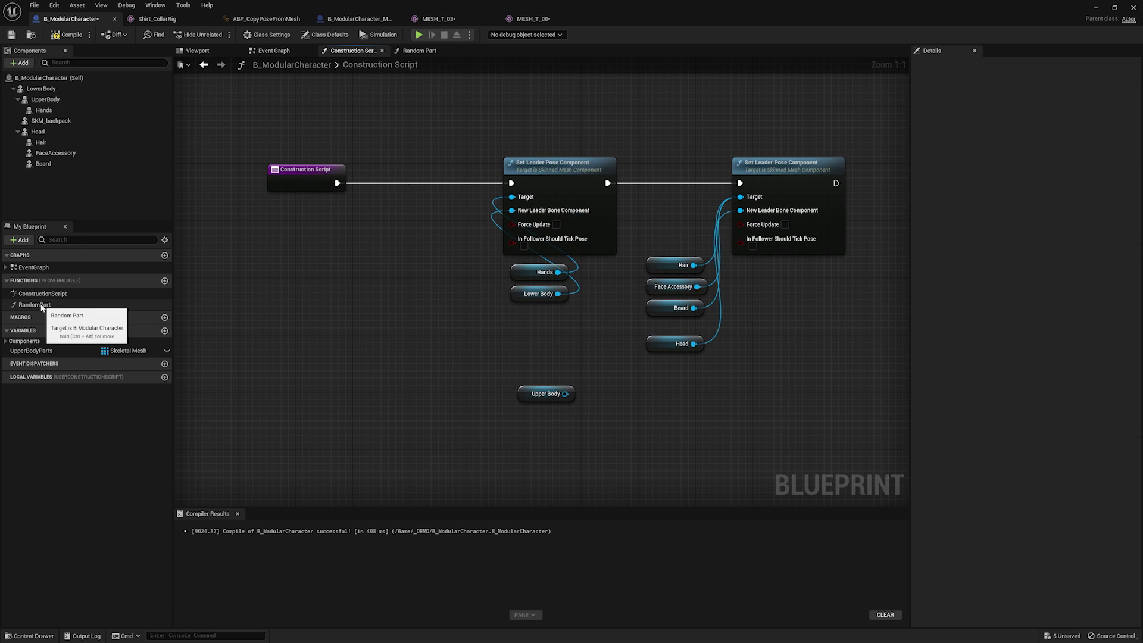
left_click(5, 267)
left_click_drag(45, 311, 511, 182)
left_click(457, 183, "alt")
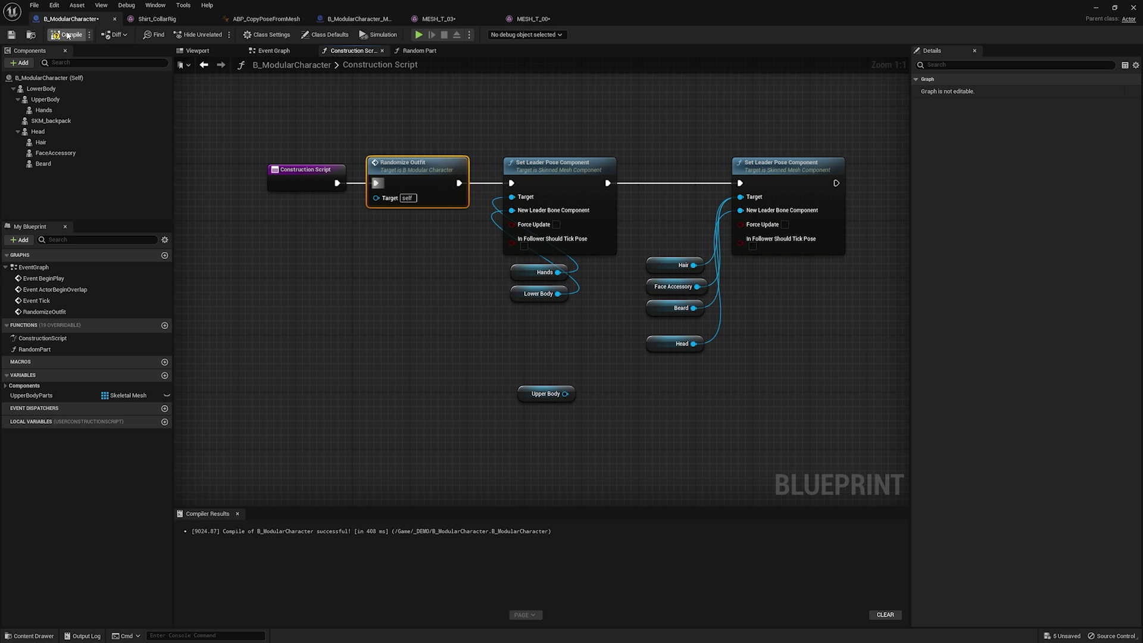
Compile the blueprint repeatedly with the character in the viewport to test the randomized upper body.
left_click(199, 51)
left_click(66, 35)
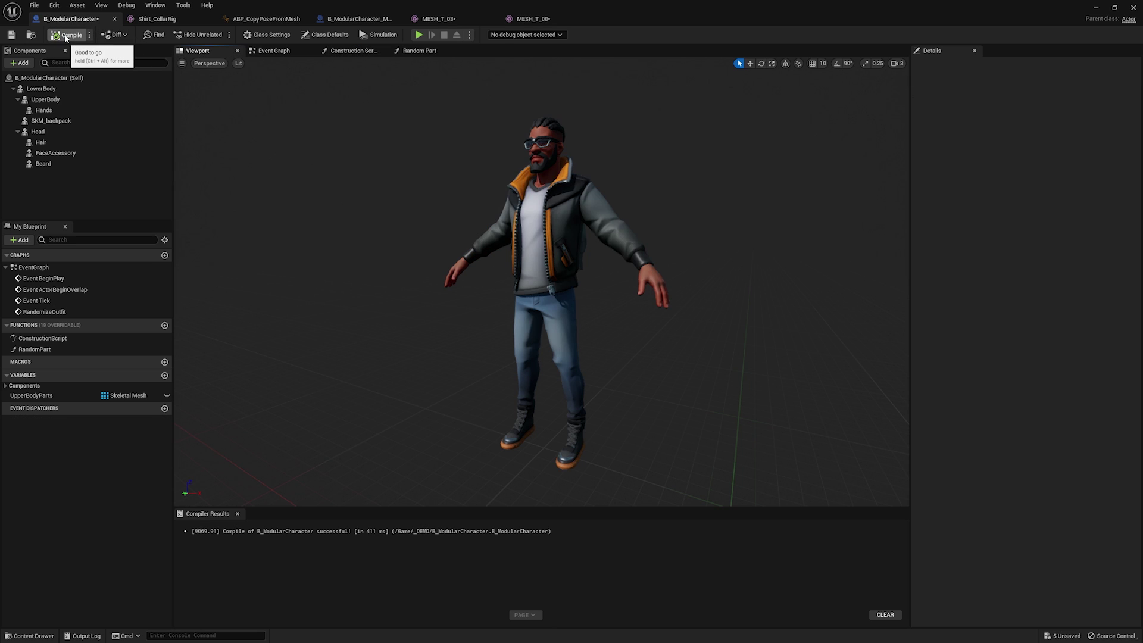
left_click(65, 35)
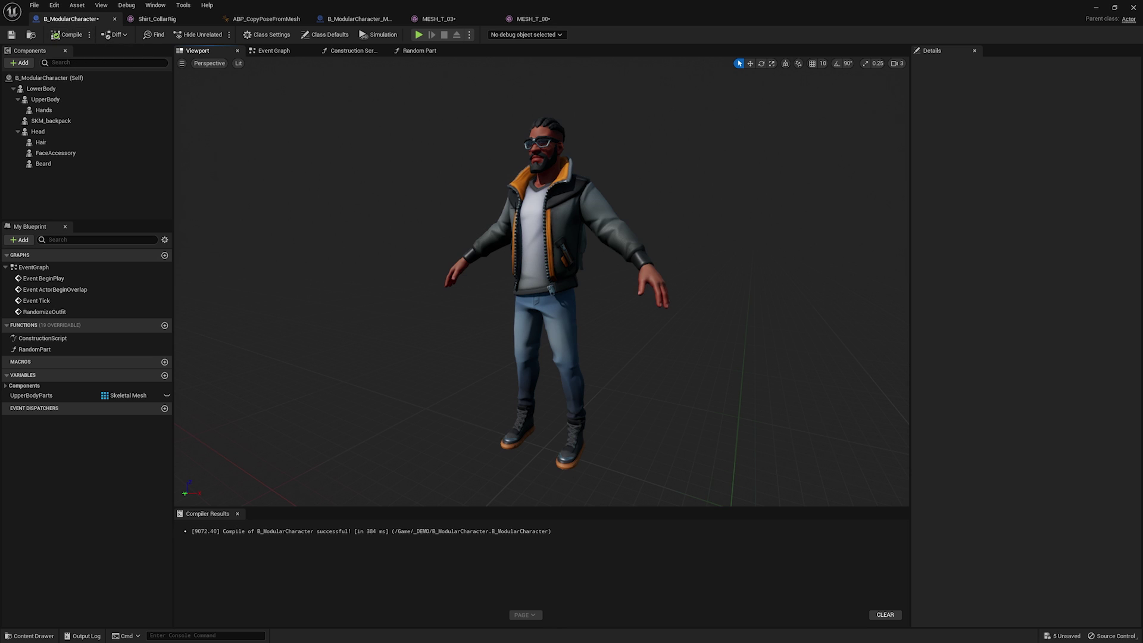
left_click(74, 35)
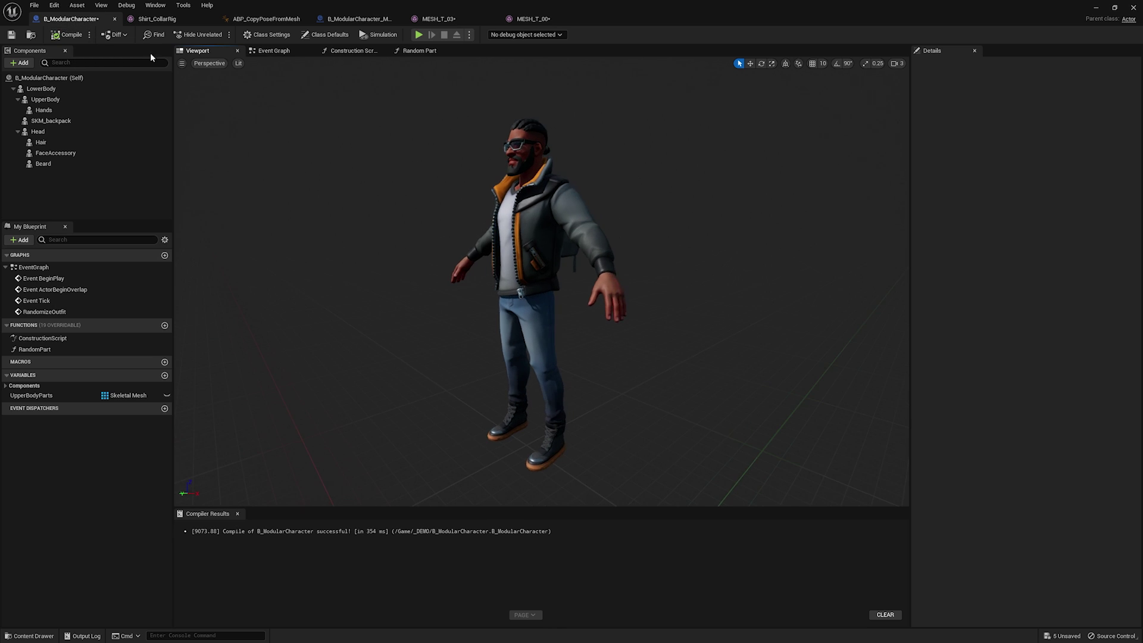
left_click(61, 36)
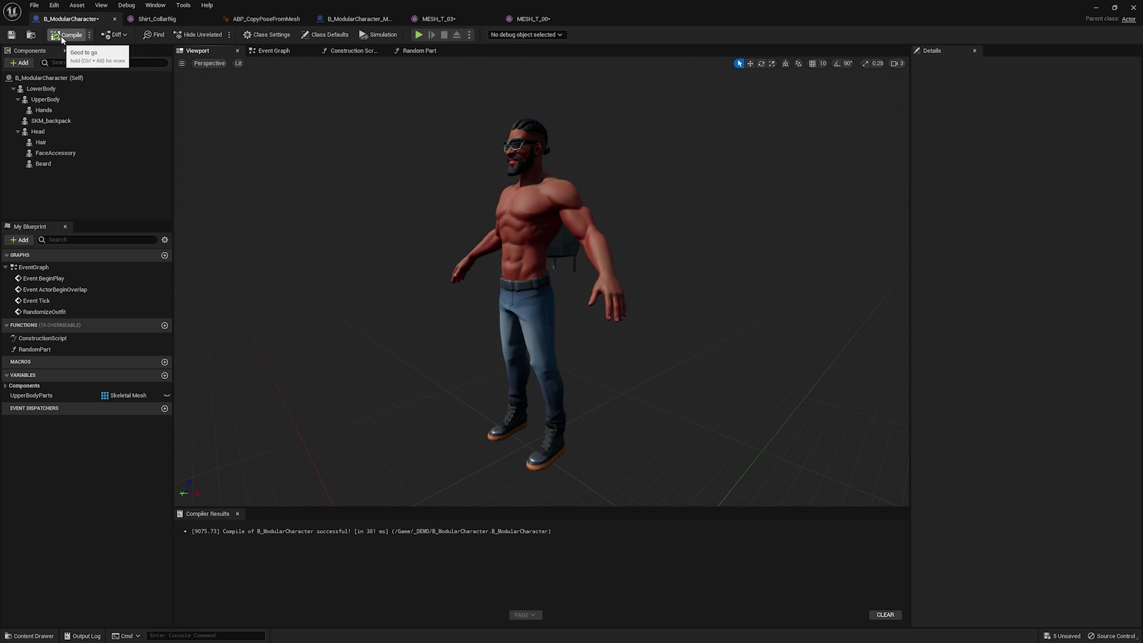
key("F7")
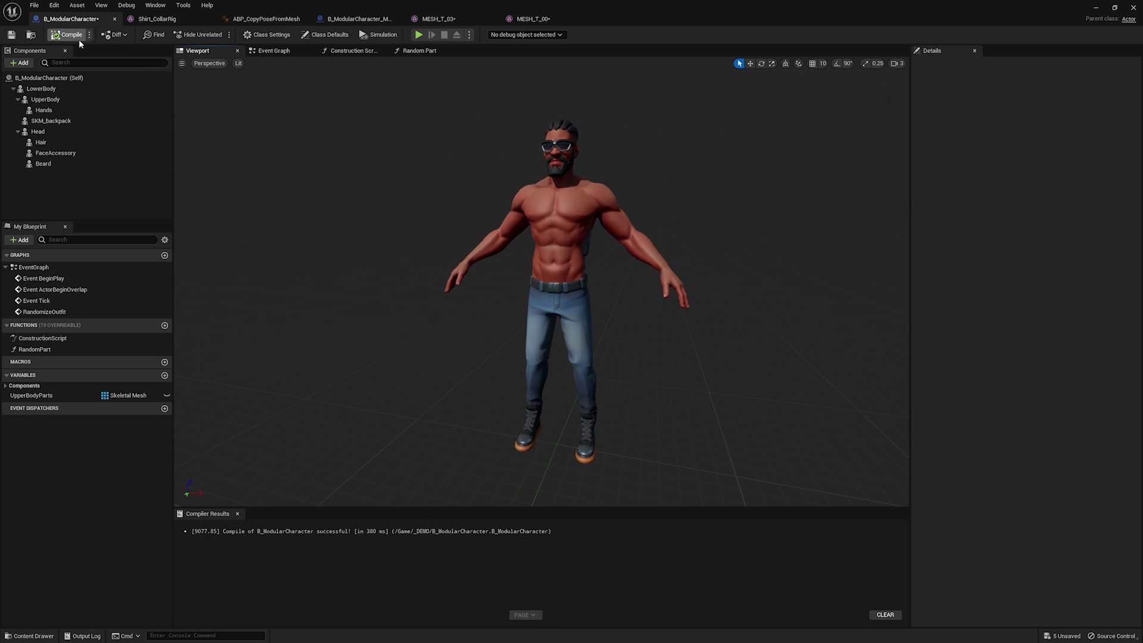
Select the UpperBody component, and check the Post Process Anim Blueprint setting of MESH_T_00 by filtering its details for "post".
left_click(65, 98)
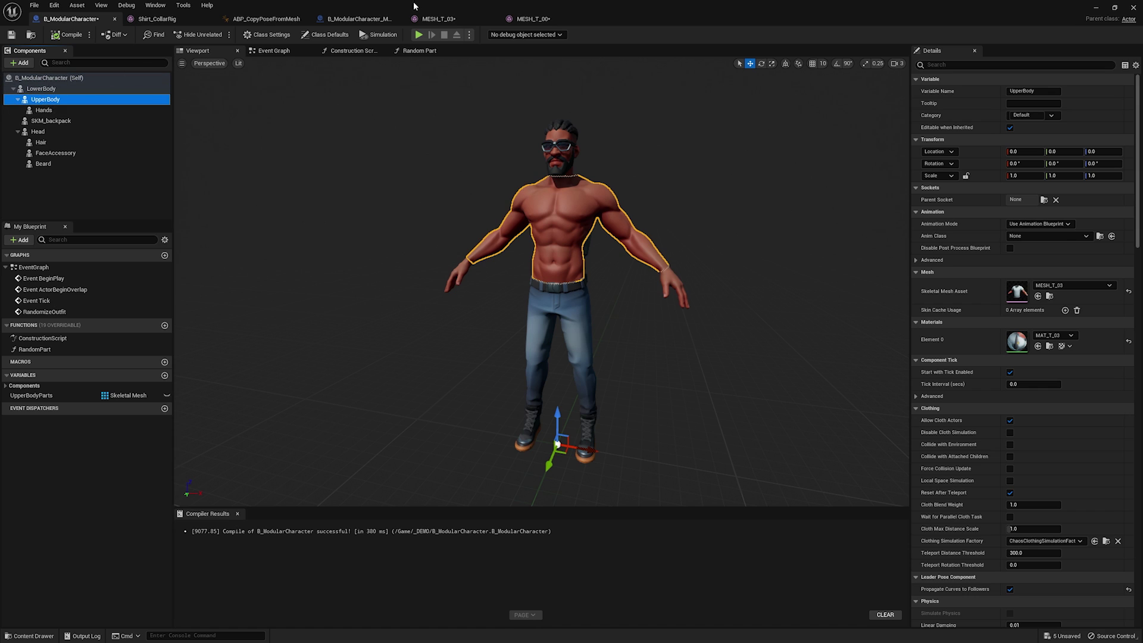
left_click(533, 19)
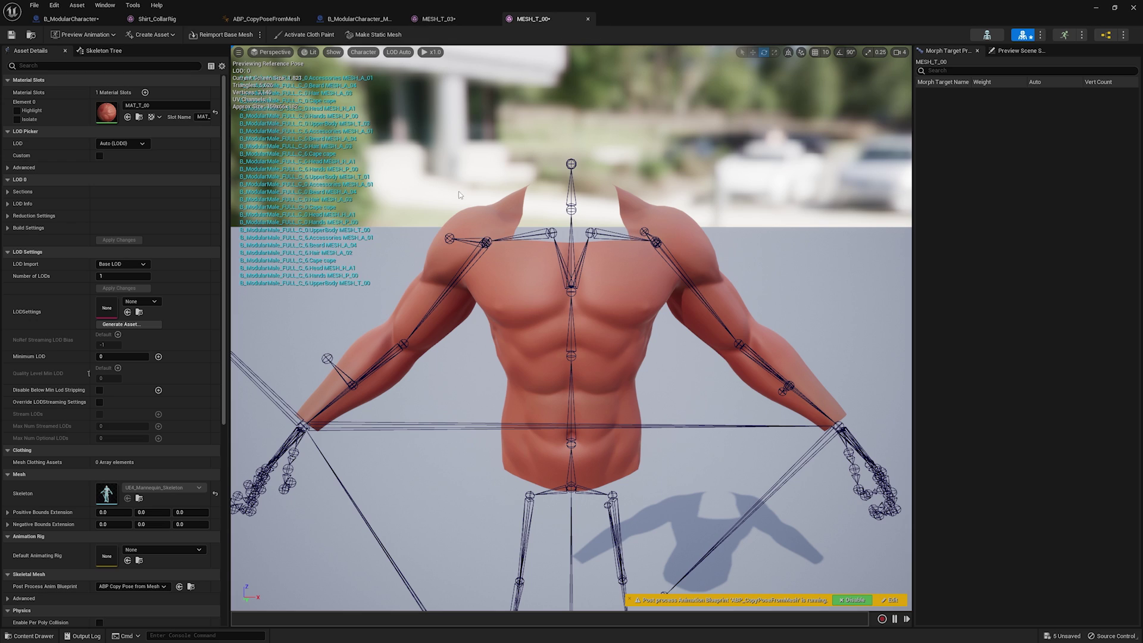
left_click(101, 65)
type("po")
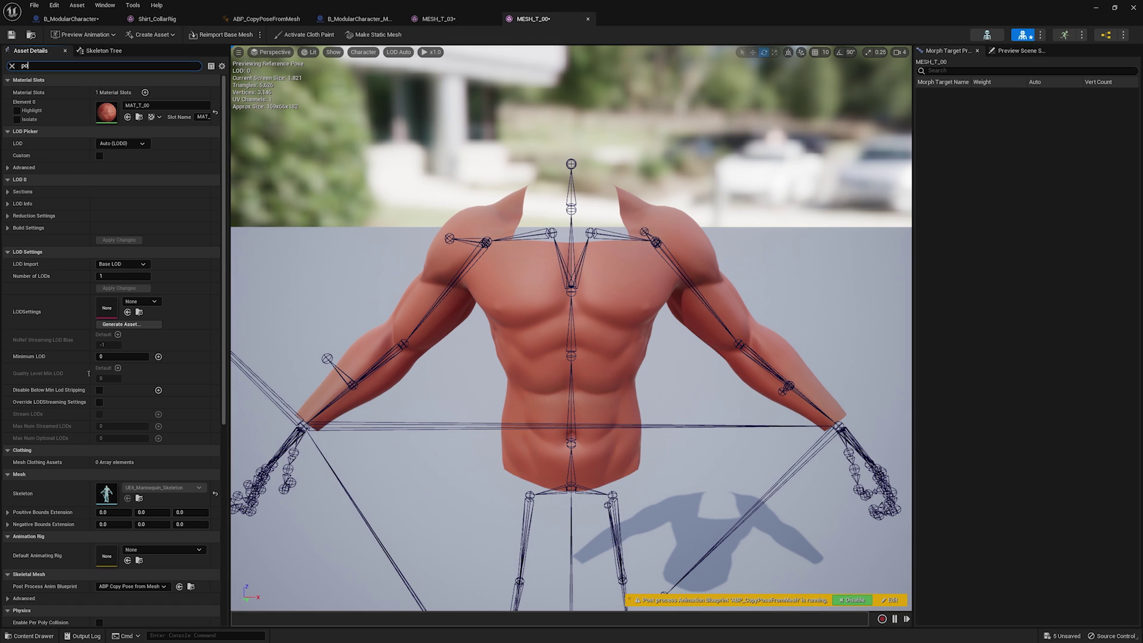
type("st")
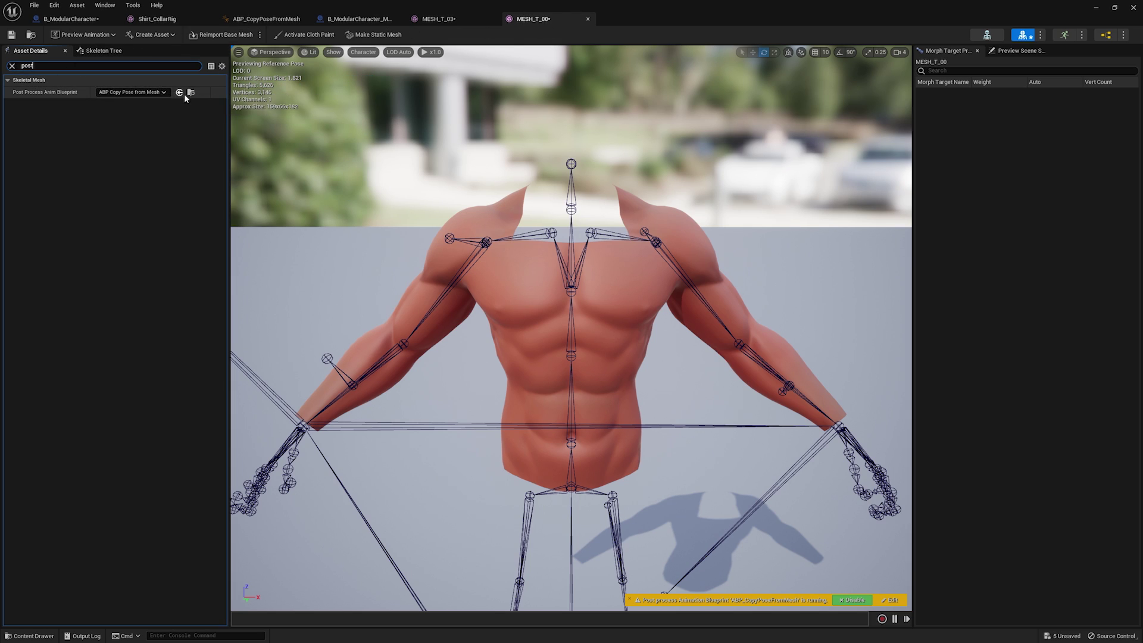
Examine the Copy Pose From Mesh node in ABP_CopyPoseFromMesh and the collar mesh in Shirt_CollarRig.
left_click(266, 19)
left_click_drag(426, 230, 512, 331)
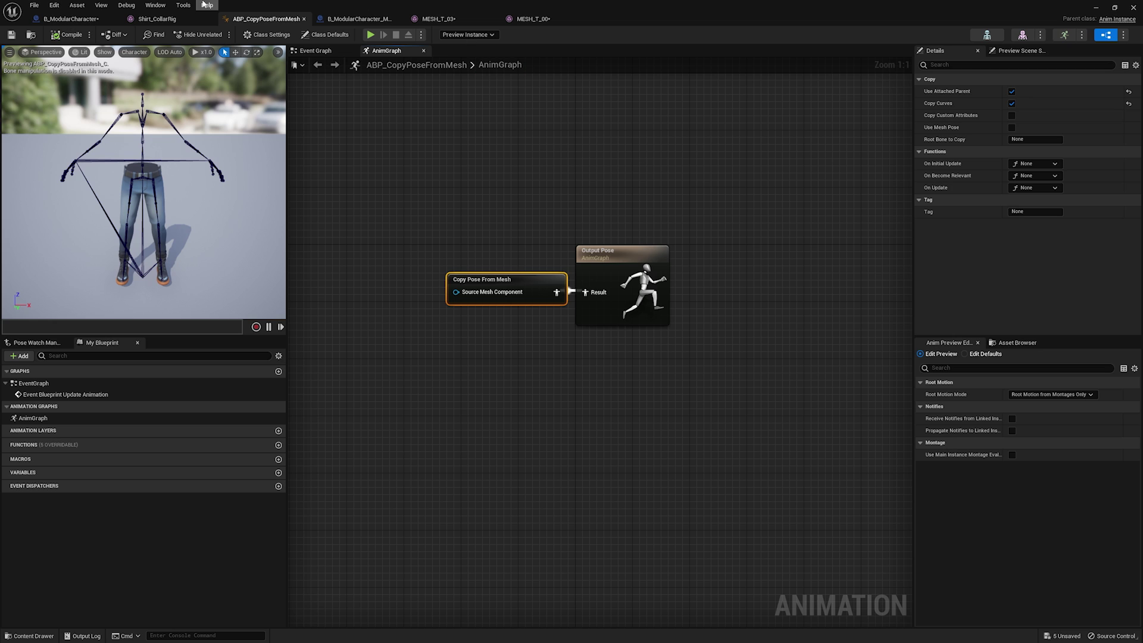
left_click(161, 19)
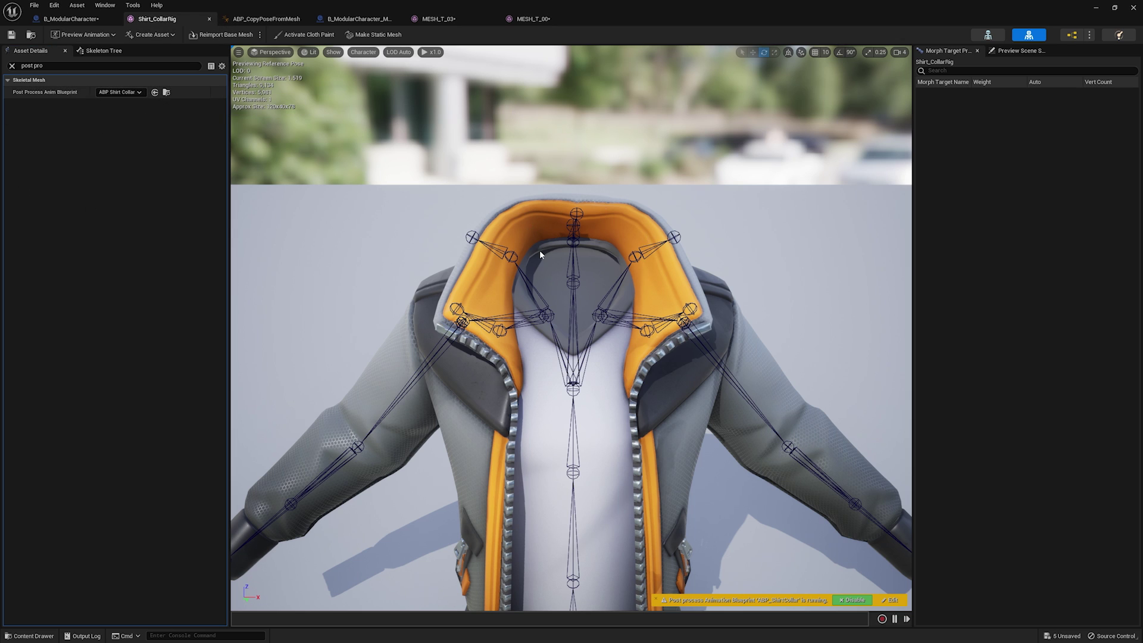
Return to B_ModularCharacter, save it, and show its Construction Script.
left_click(69, 19)
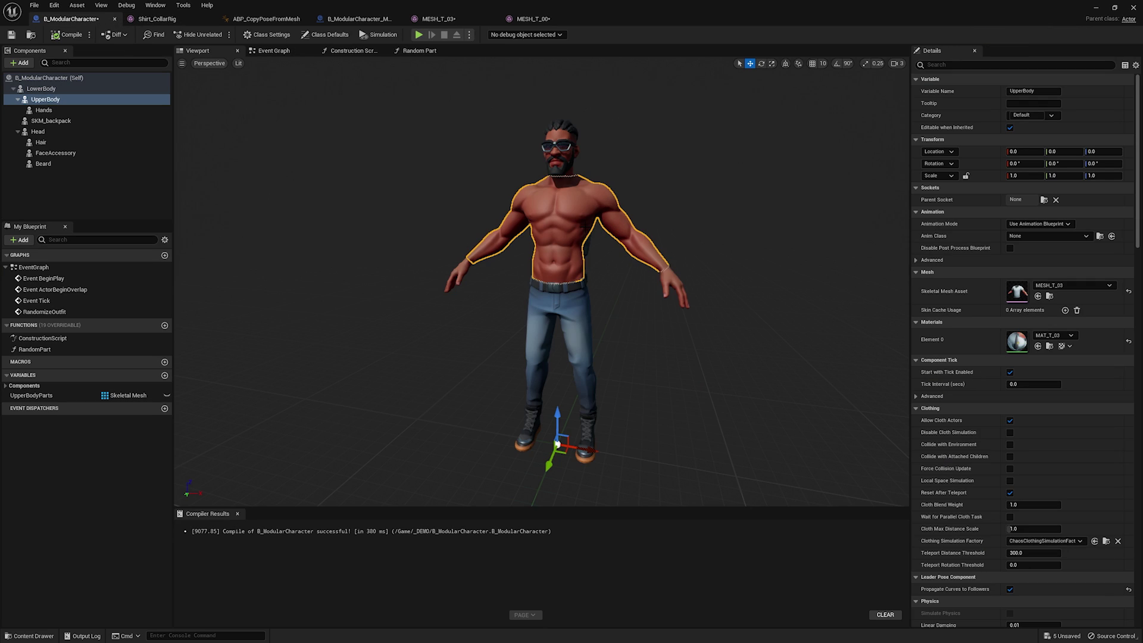
left_click(11, 38)
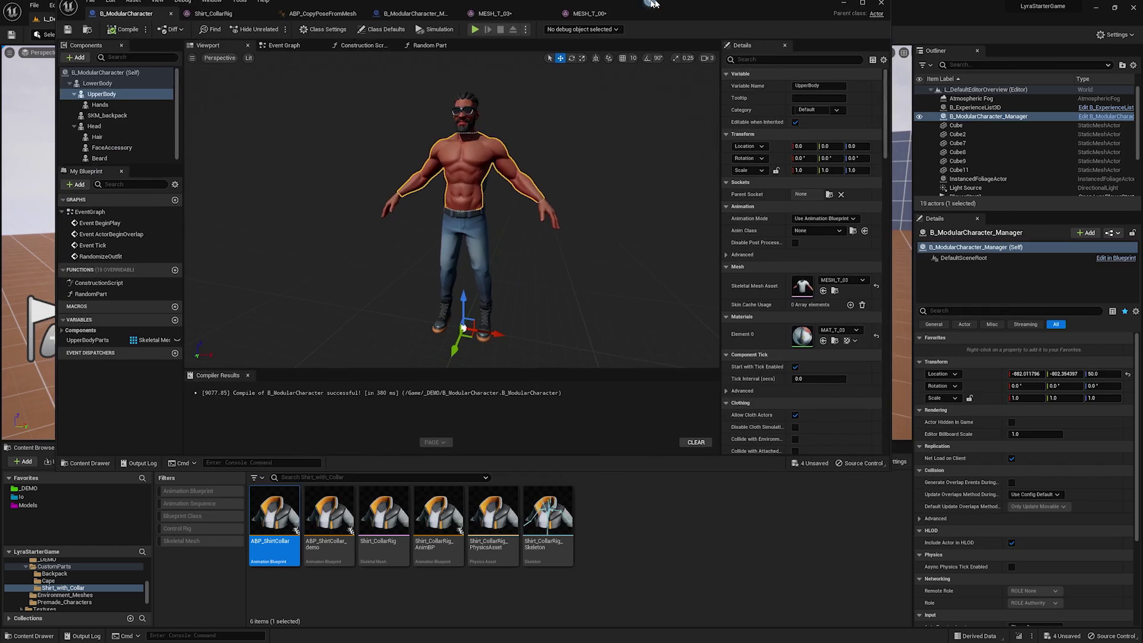
left_click_drag(648, 4, 647, 0)
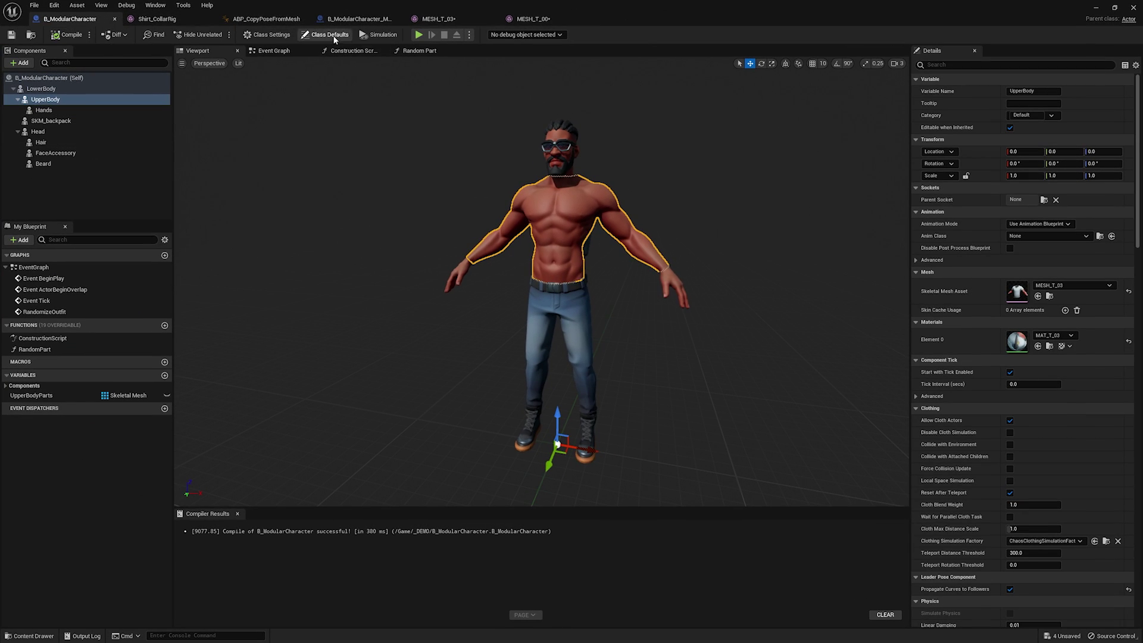
left_click(345, 51)
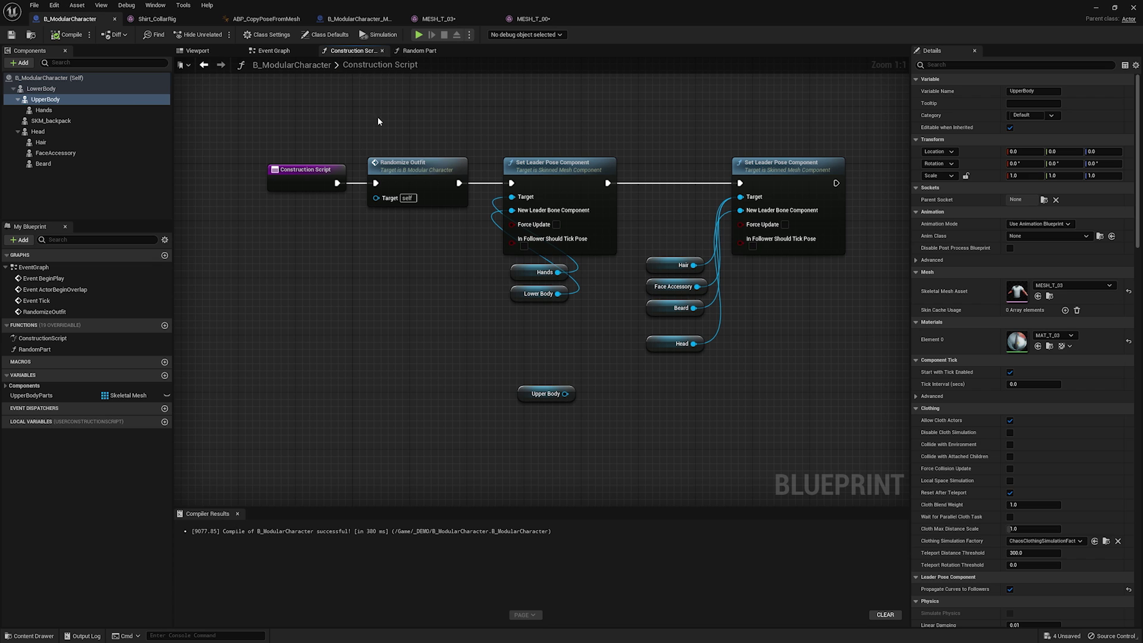
Duplicate the UpperBodyParts array variable and name the copy HairParts, with the Event Graph in view.
left_click(272, 50)
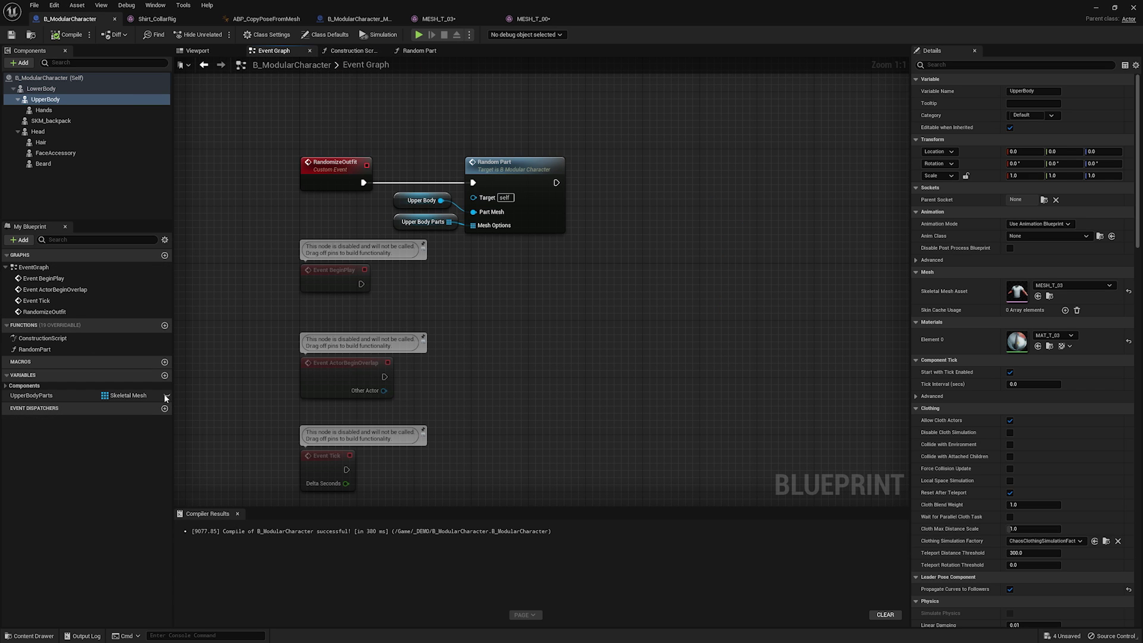
left_click(89, 395)
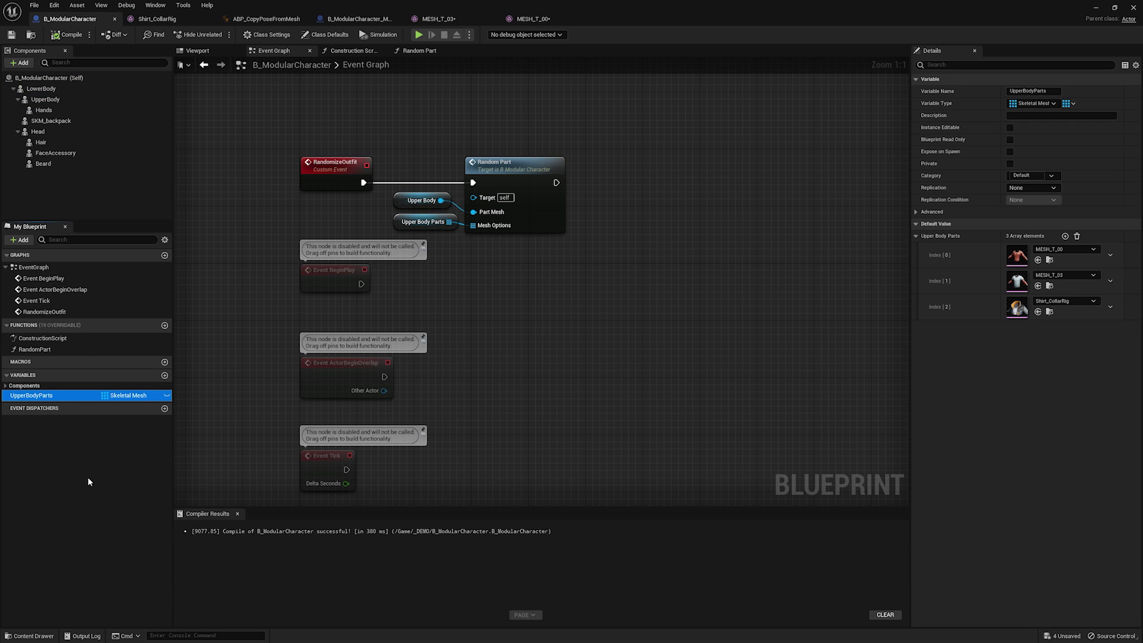
key("ctrl+w")
type("HairParts")
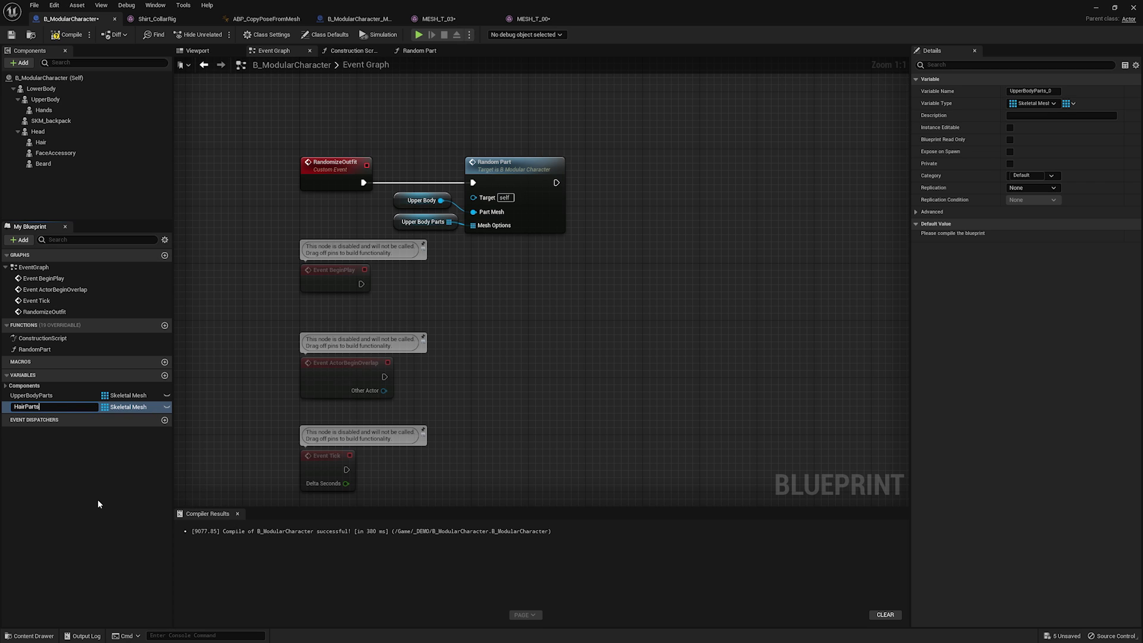
key("Return")
Duplicate the HairParts variable and name the copy LowerBodyParts.
key("ctrl+w")
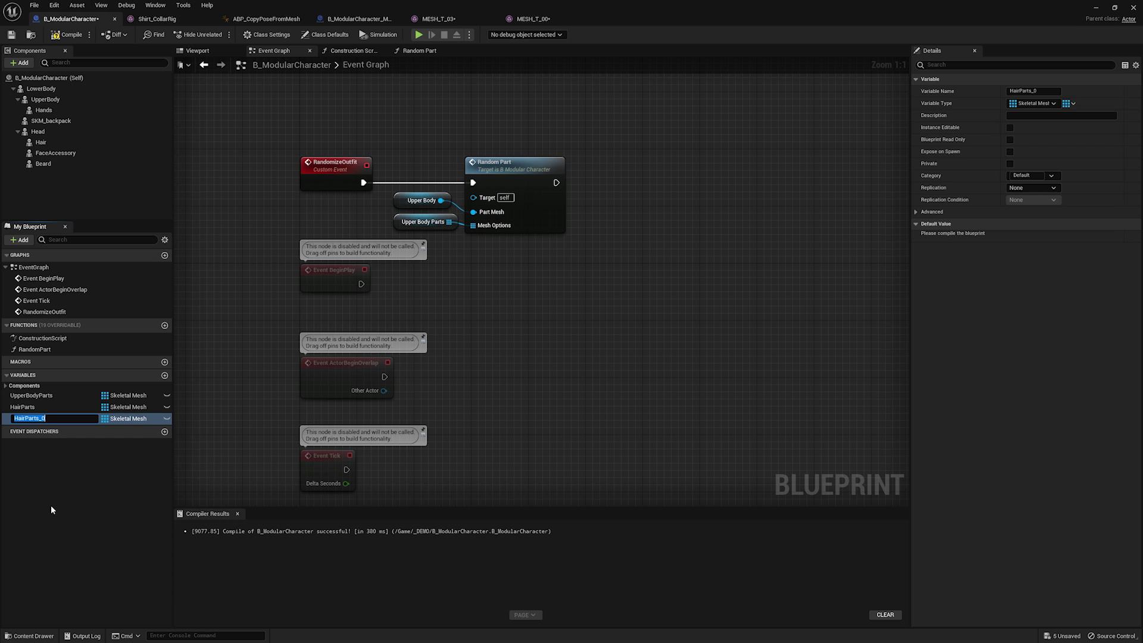
type("Pants")
key("BackSpace")
key("BackSpace")
key("BackSpace")
key("BackSpace")
key("BackSpace")
type("LowerBodyParts")
key("Return")
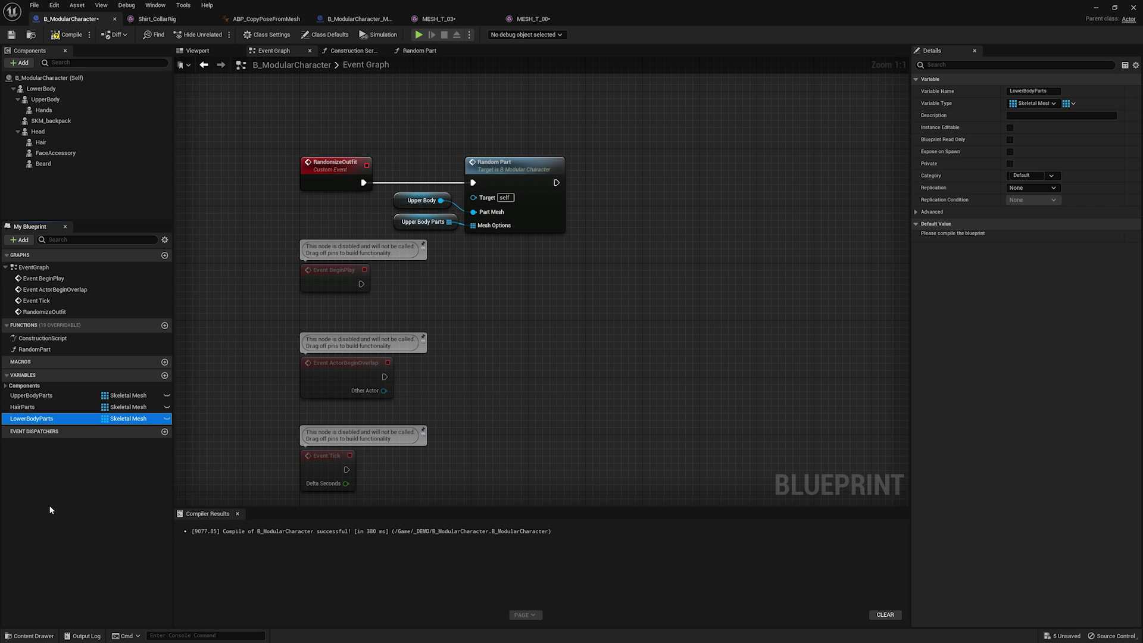
Compile the blueprint and set the HairParts array's default mesh at index 0 to MESH_A_03.
left_click(24, 405)
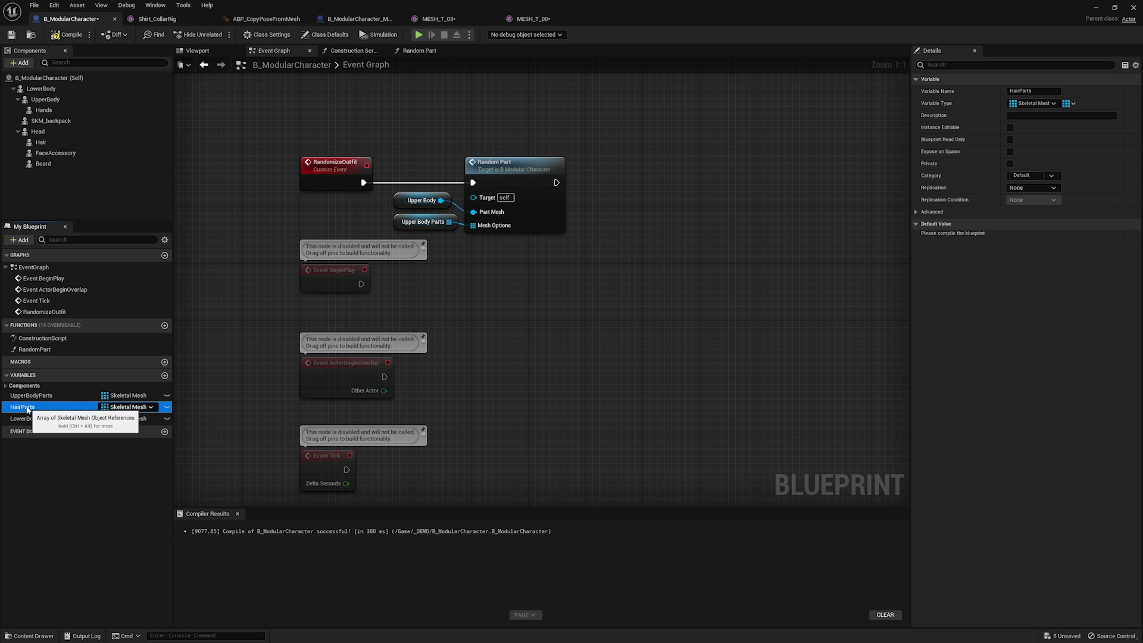
left_click(57, 34)
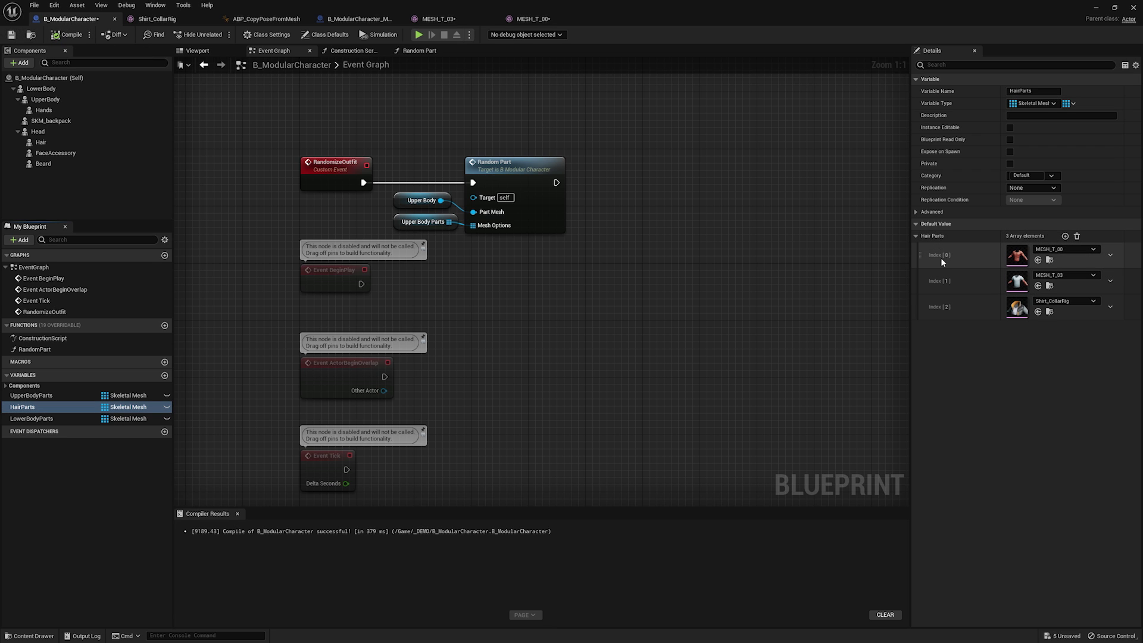
right_click(959, 281)
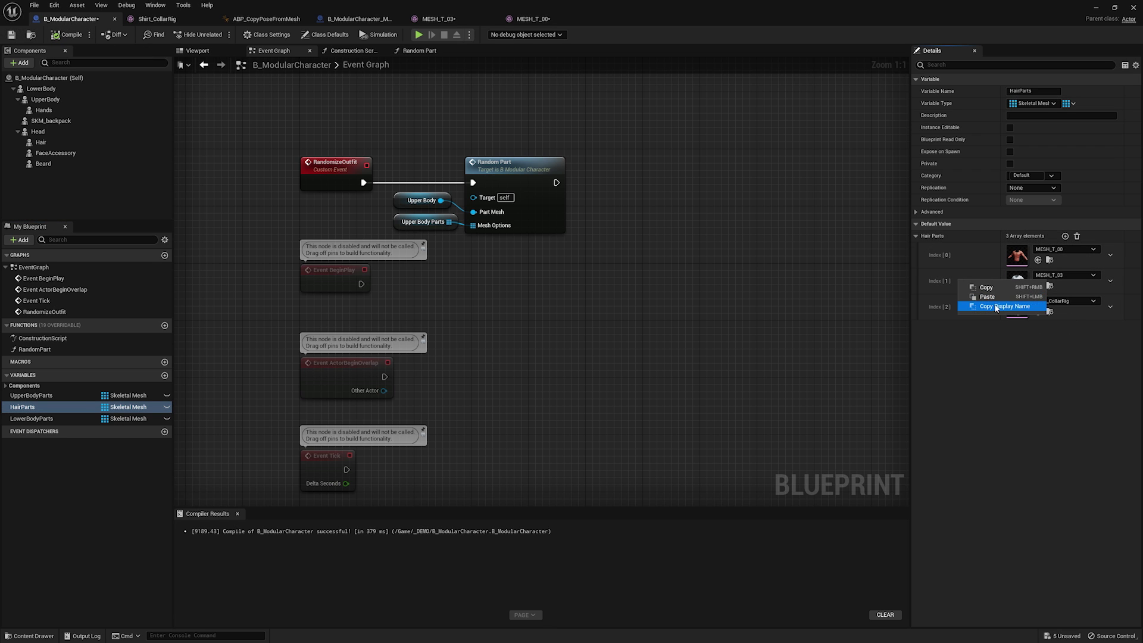
left_click(1080, 249)
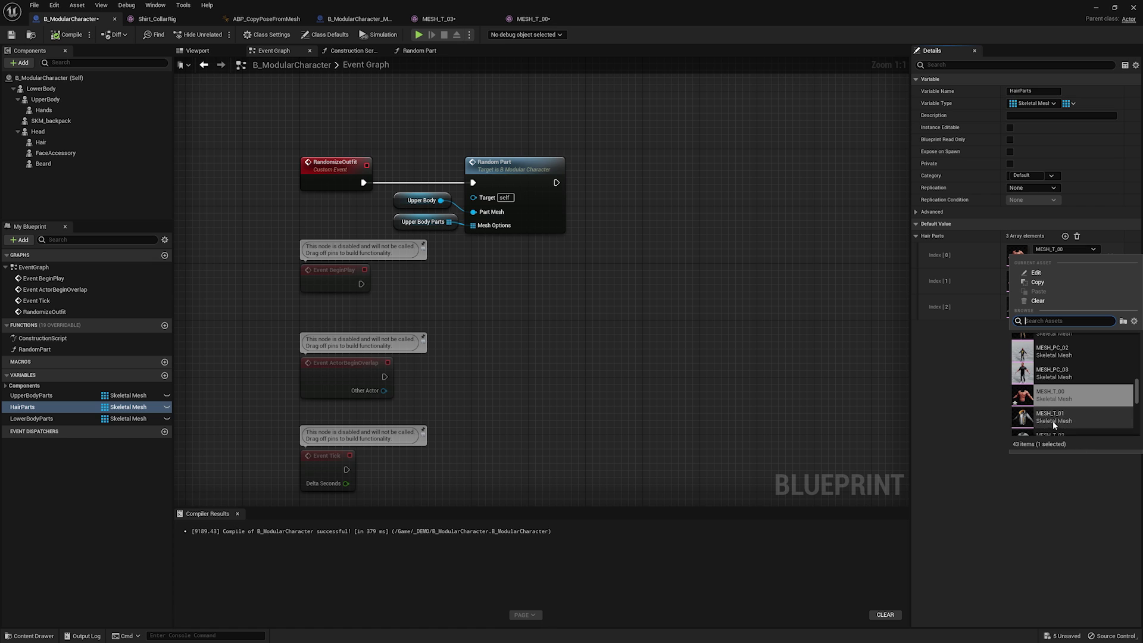
scroll(1070, 395, "up", 5)
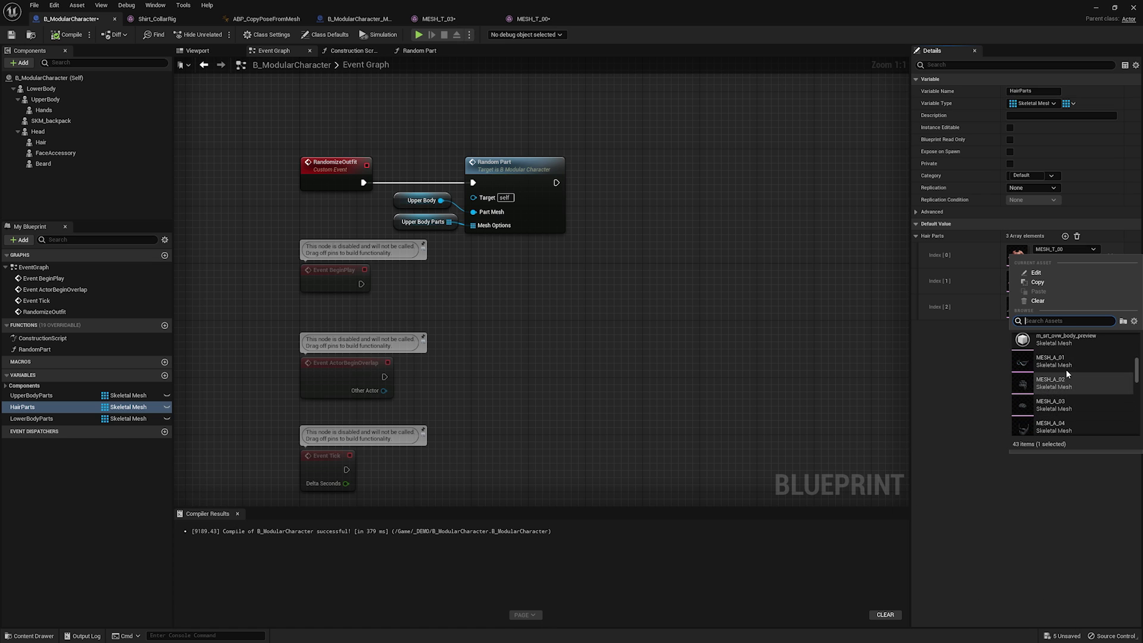
left_click(1062, 405)
Set the HairParts array's default mesh at index 1 to MESH_A_02.
left_click(1065, 275)
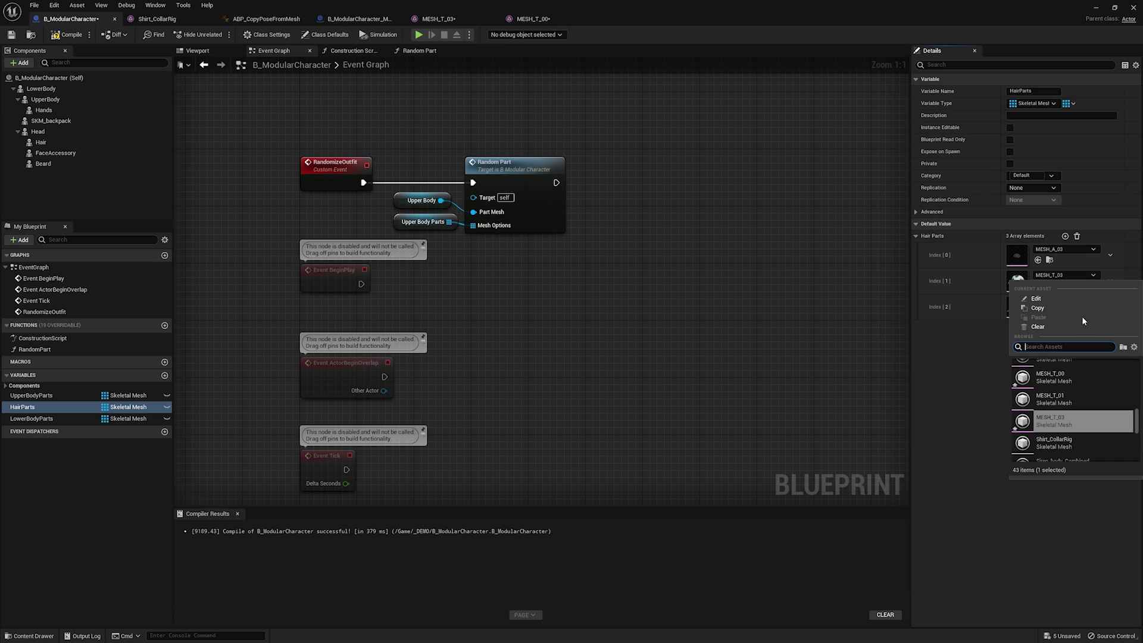
type("a_")
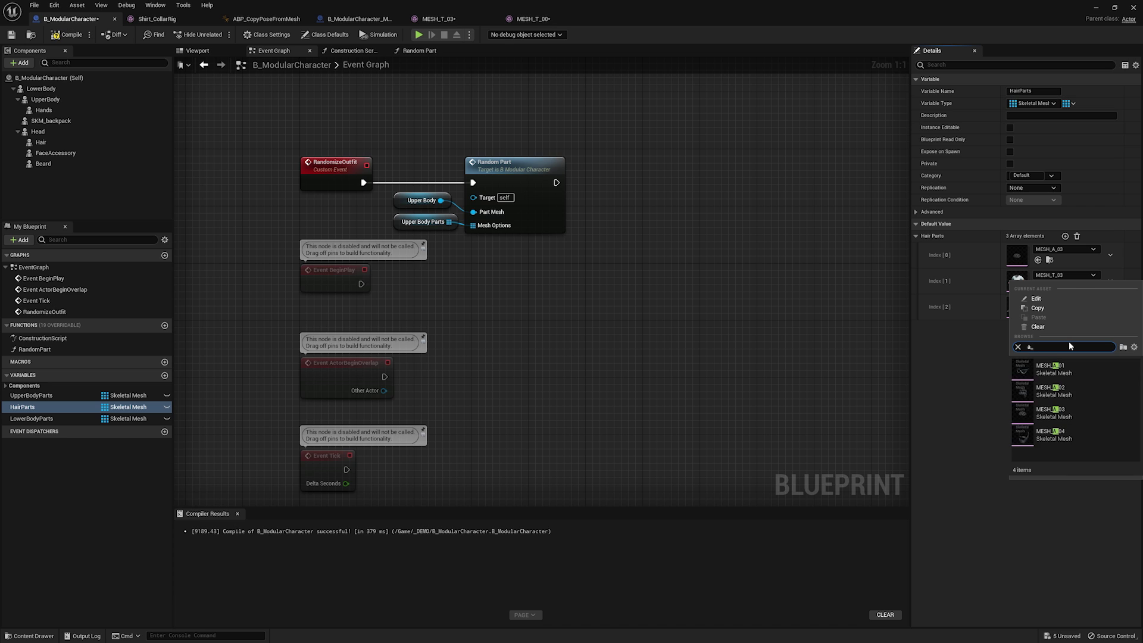
left_click(1081, 410)
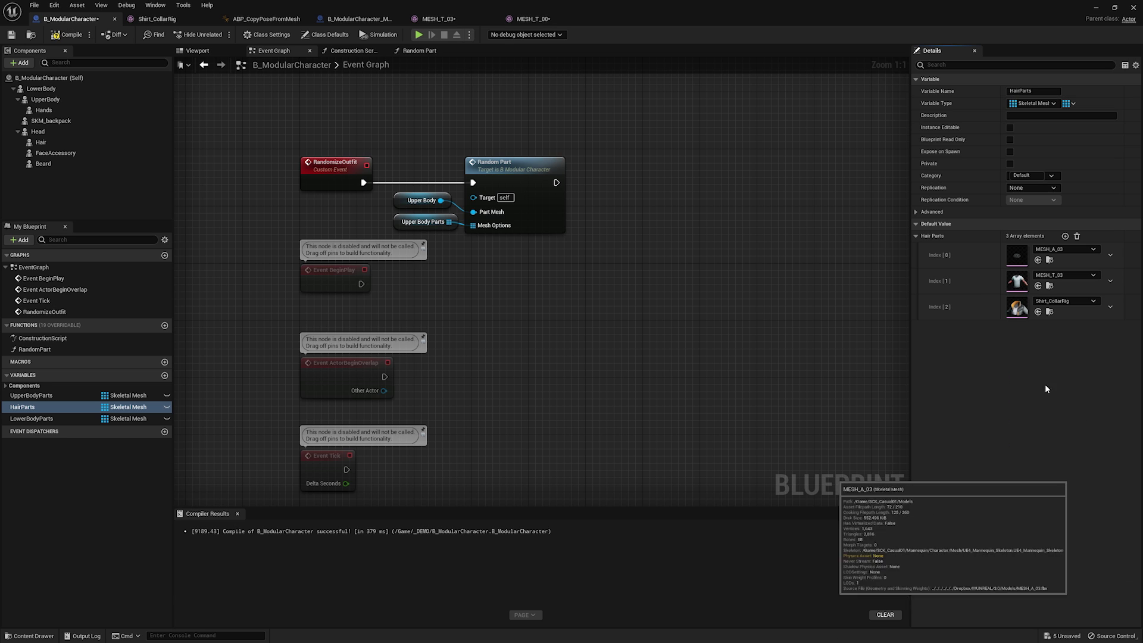
left_click(1084, 277)
left_click(1066, 417)
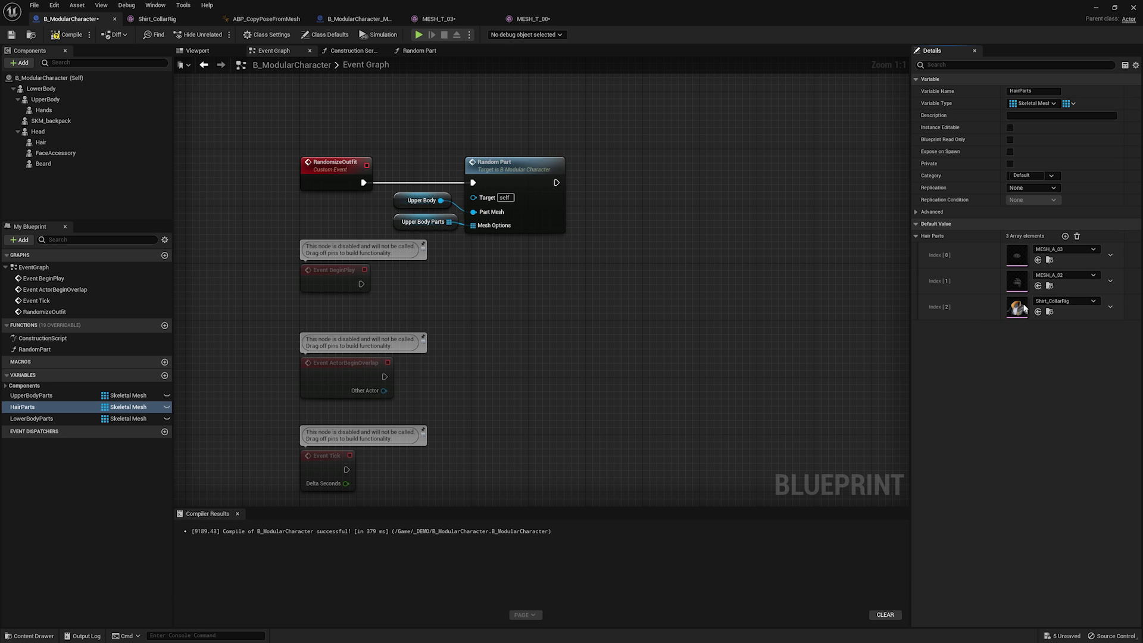
Delete the Shirt_CollarRig element at index 2 from the HairParts array.
right_click(943, 310)
left_click(1111, 306)
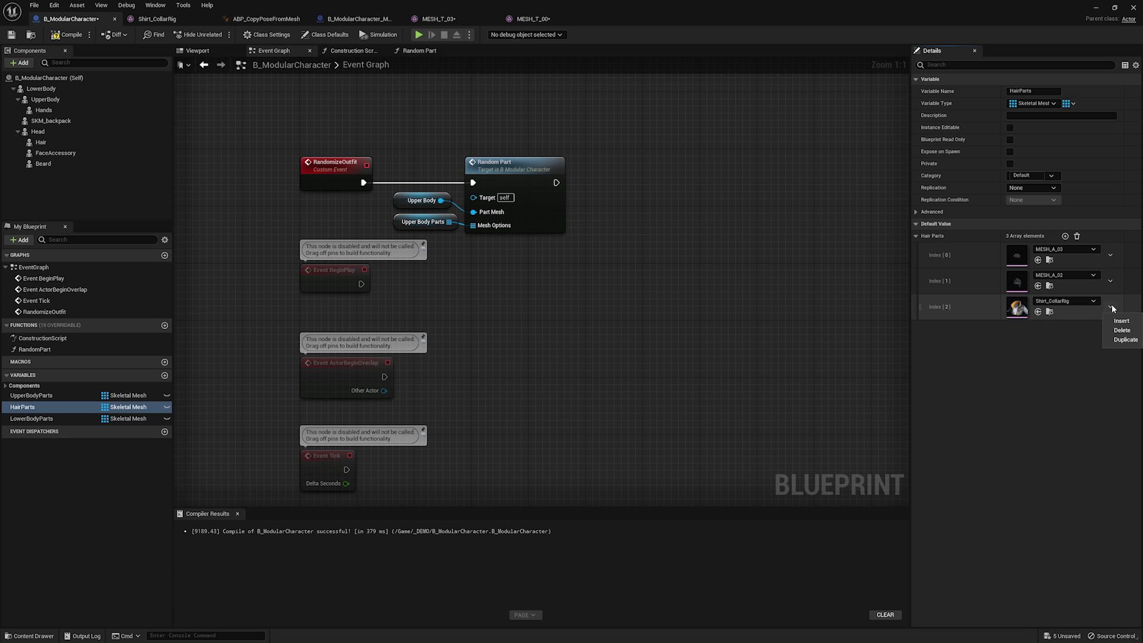
left_click(1119, 331)
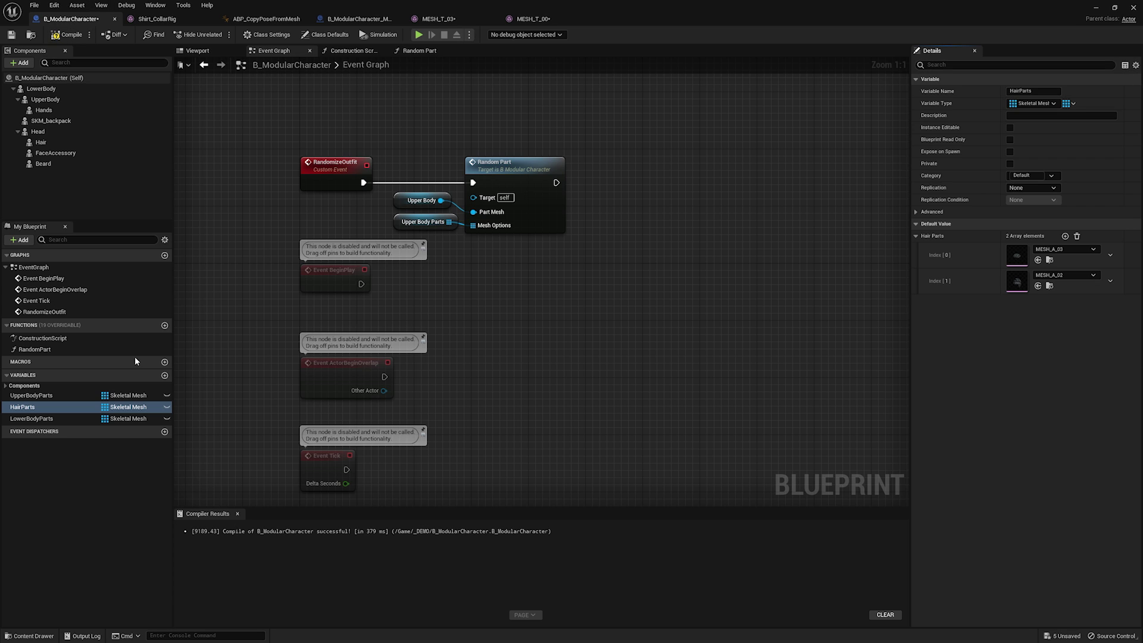
Copy the RandomPart call in the Event Graph and place the duplicate to the right of the original.
left_click(534, 169)
key("ctrl+c")
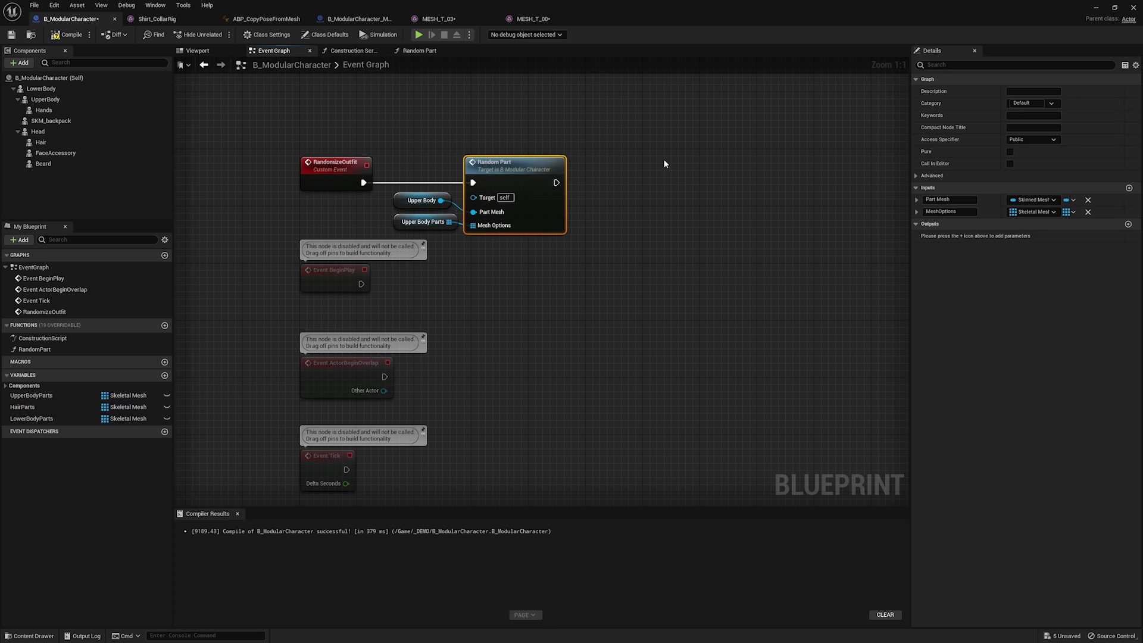
key("ctrl+v")
mouse_move(662, 166)
left_mouse_down()
mouse_move(649, 167)
mouse_move(663, 166)
left_mouse_up()
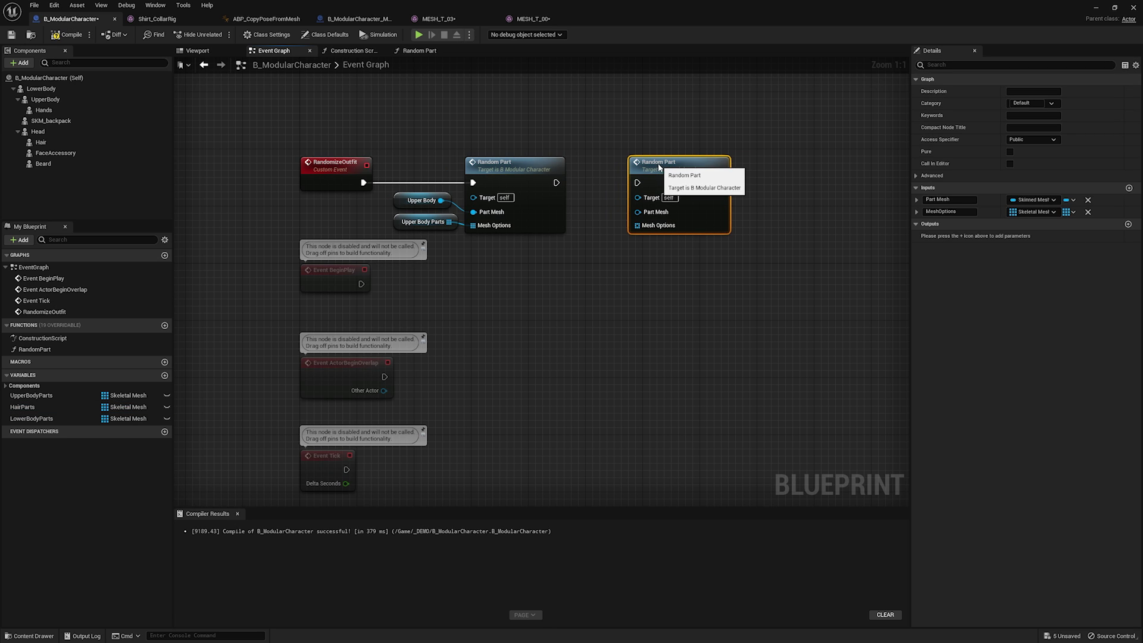
Wire the second RandomPart call after the first, with Hair as Part Mesh and HairParts as Mesh Options, and tidy the variable nodes.
left_click_drag(22, 407, 637, 225)
left_click_drag(40, 142, 654, 214)
left_click_drag(557, 182, 581, 199)
left_click_drag(441, 239, 482, 249, "shift")
left_click(616, 316)
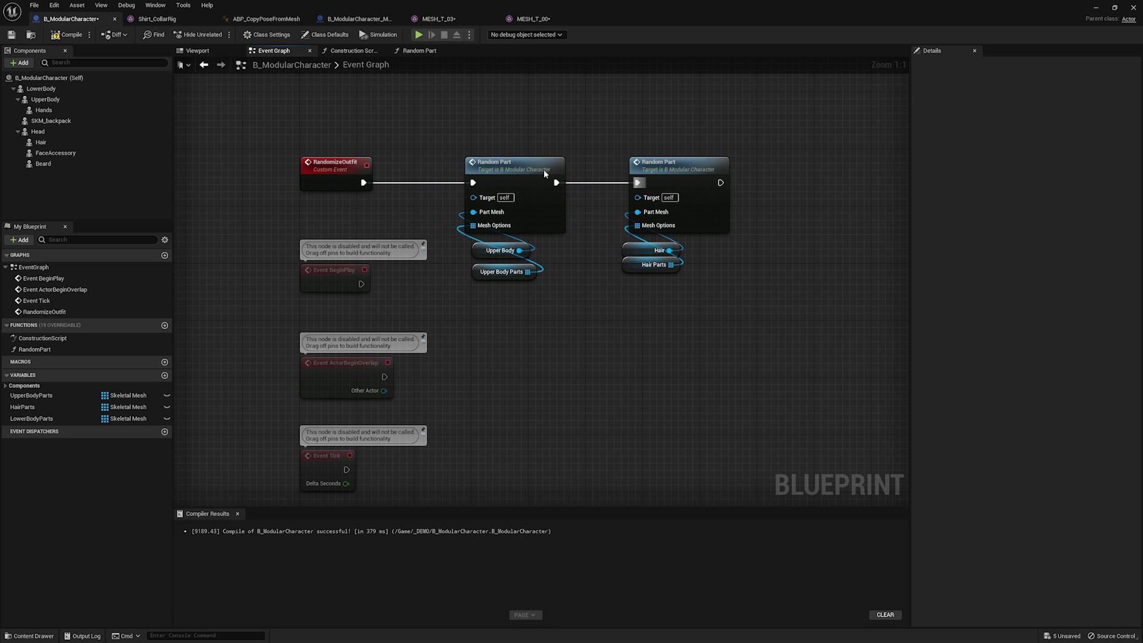
Compile the blueprint repeatedly with the character in the viewport to test the randomized hair and upper body.
left_click(212, 51)
left_click(68, 35)
left_click(70, 36)
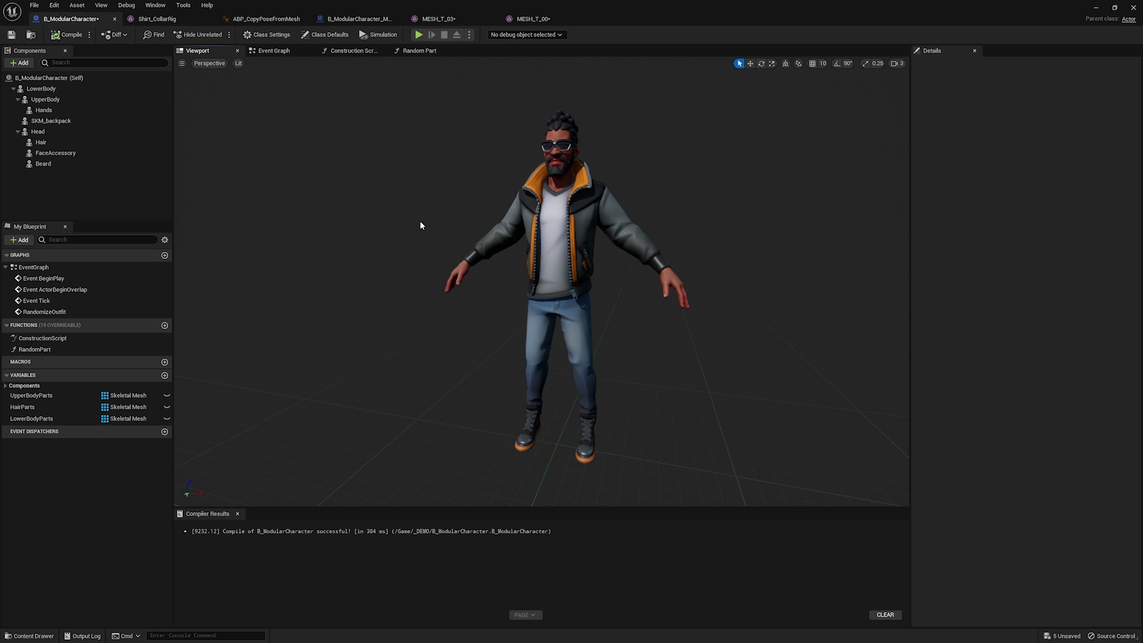
Save the blueprint and select the Hair reference feeding the second Set Leader Pose Component in the Construction Script.
left_click(12, 35)
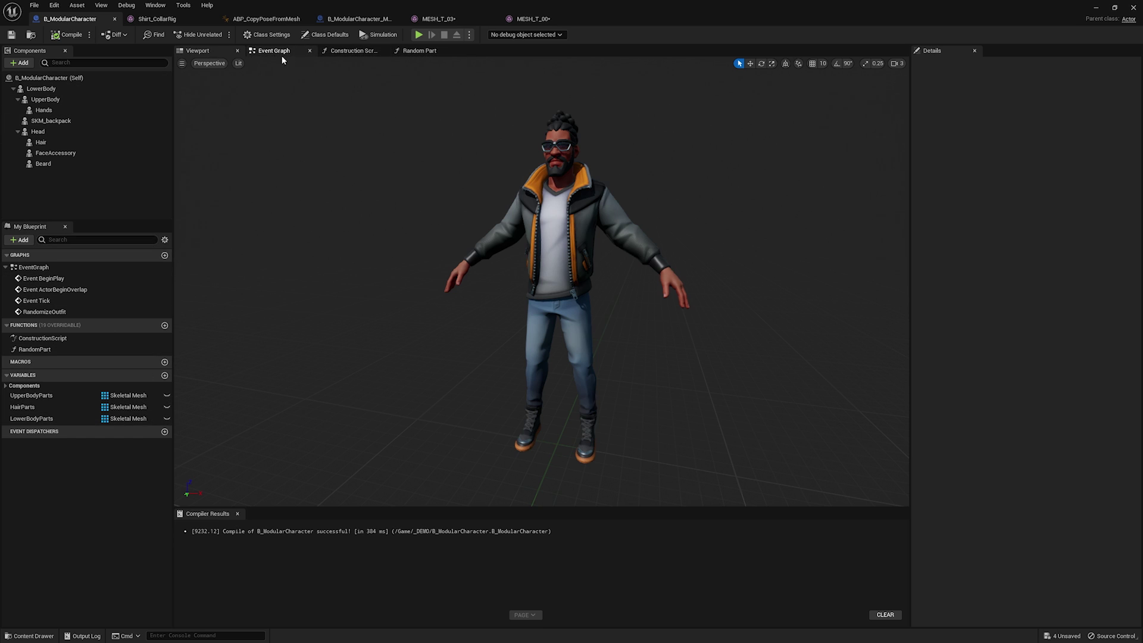
left_click(352, 50)
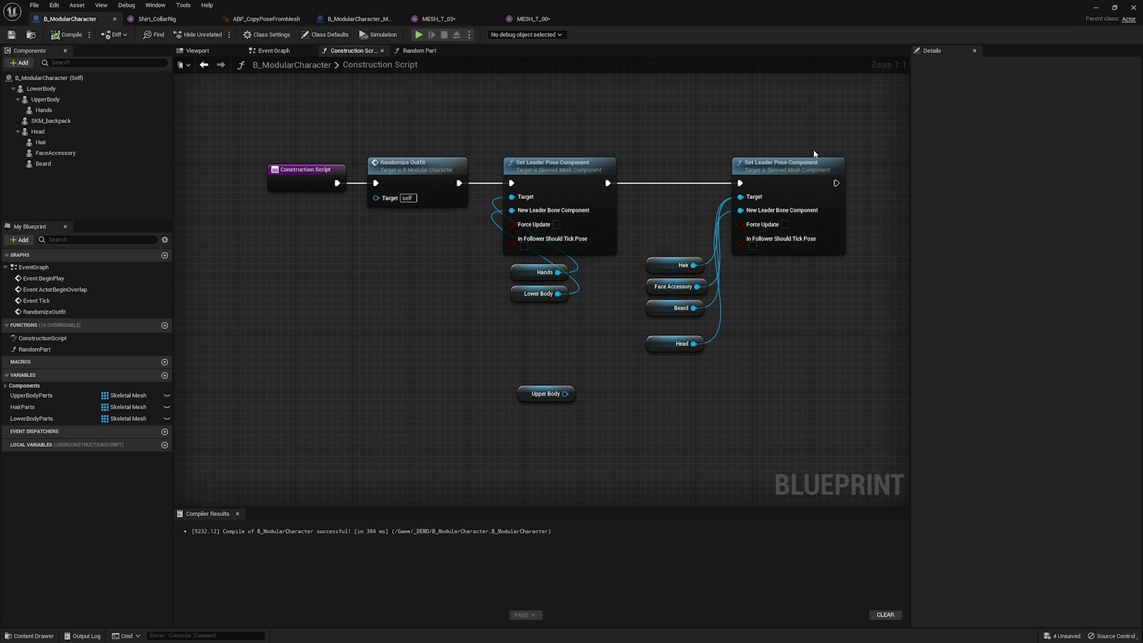
left_click(660, 264)
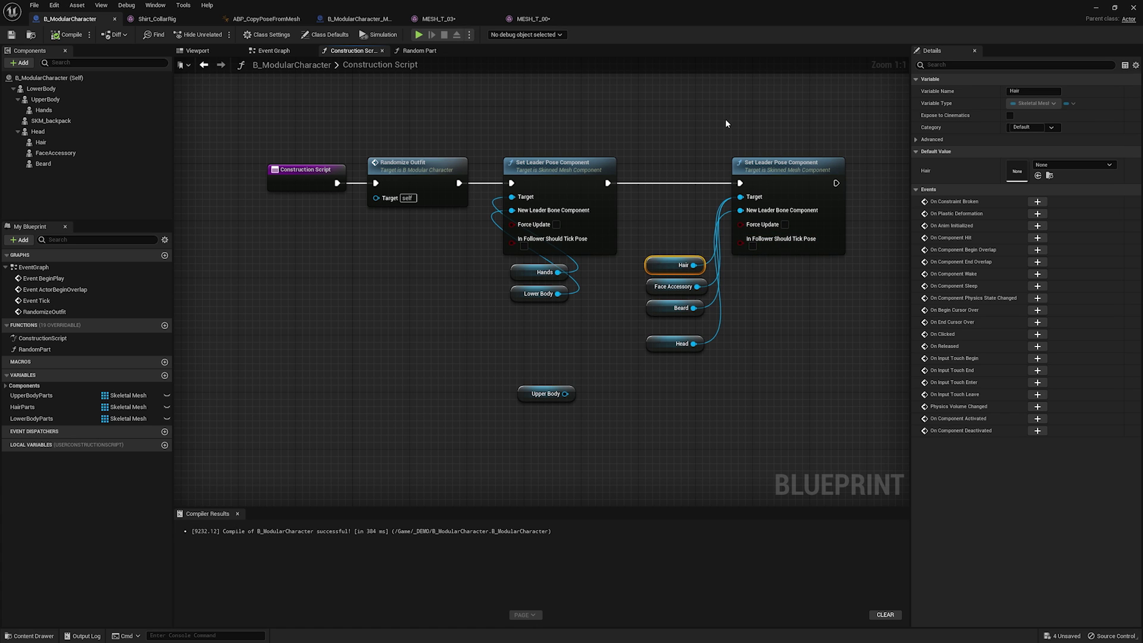
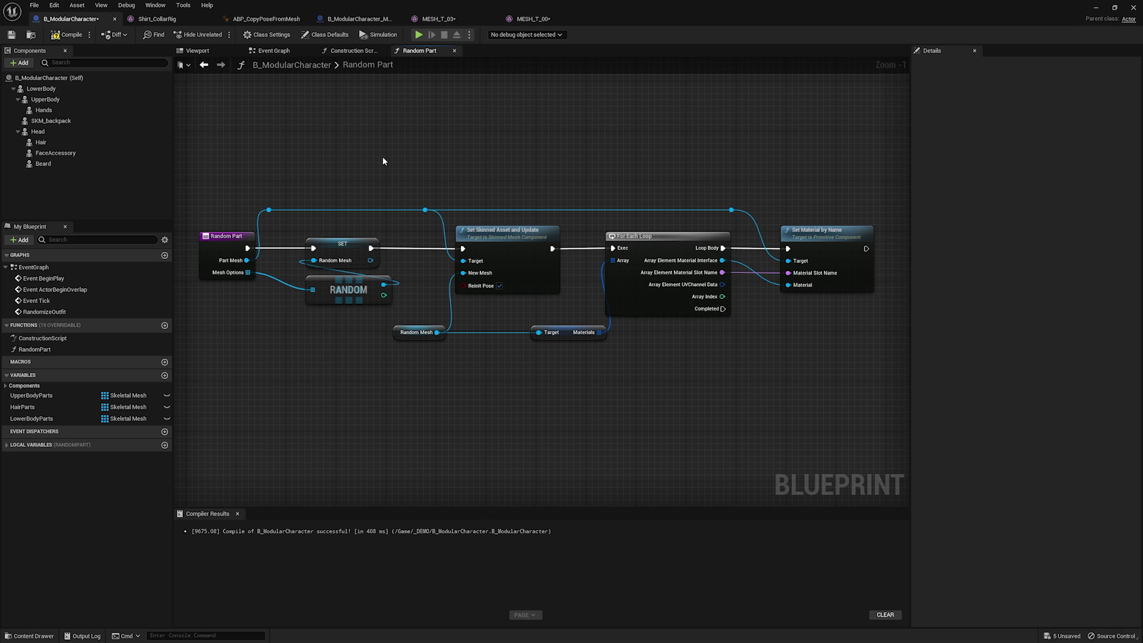
Move the Random Part entry, SET and Random nodes to make room in the RandomPart graph, and compile the blueprint.
right_click_drag(405, 148, 572, 194)
scroll(430, 210, "up", 1)
left_click_drag(388, 199, 348, 246)
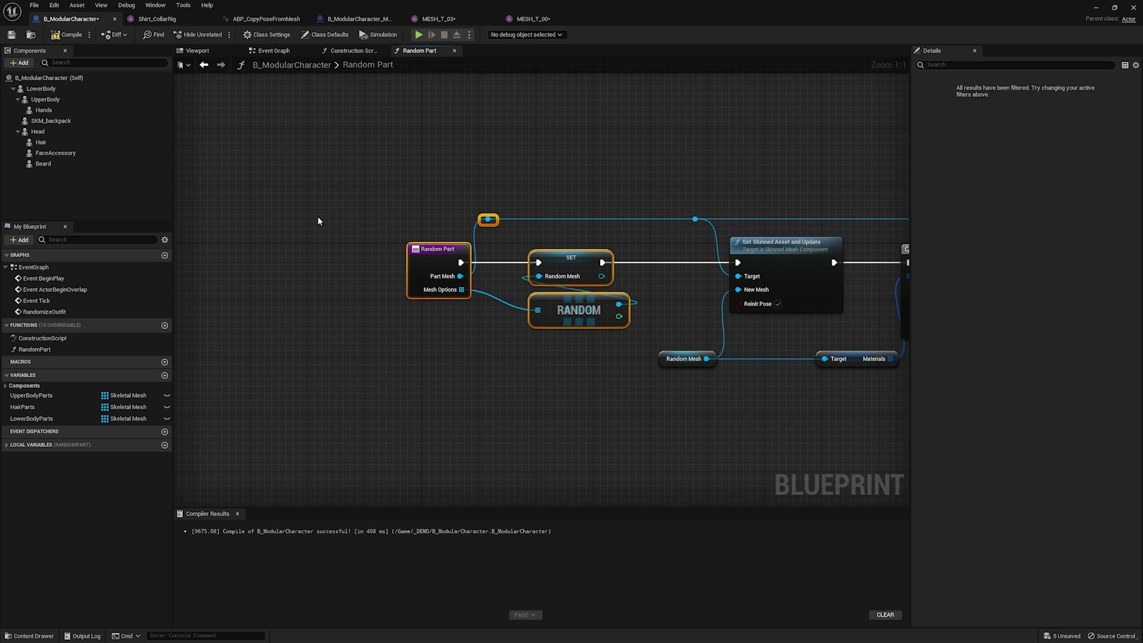
left_click(67, 35)
left_click_drag(244, 181, 525, 342)
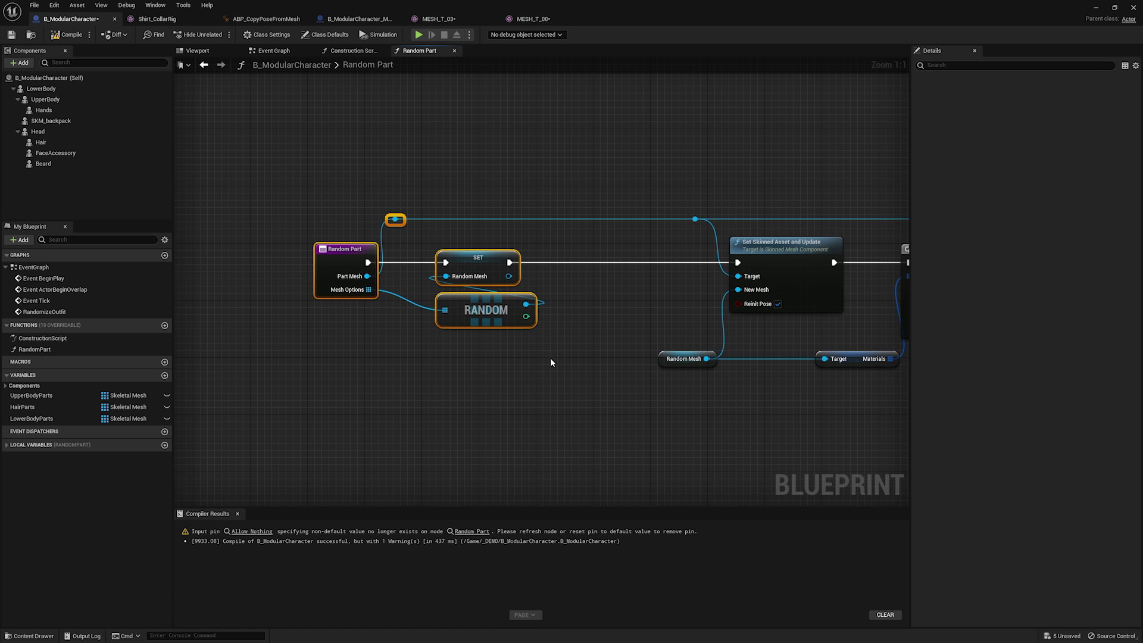
Add a Boolean input named AllowNothing to the RandomPart function.
left_click(331, 244)
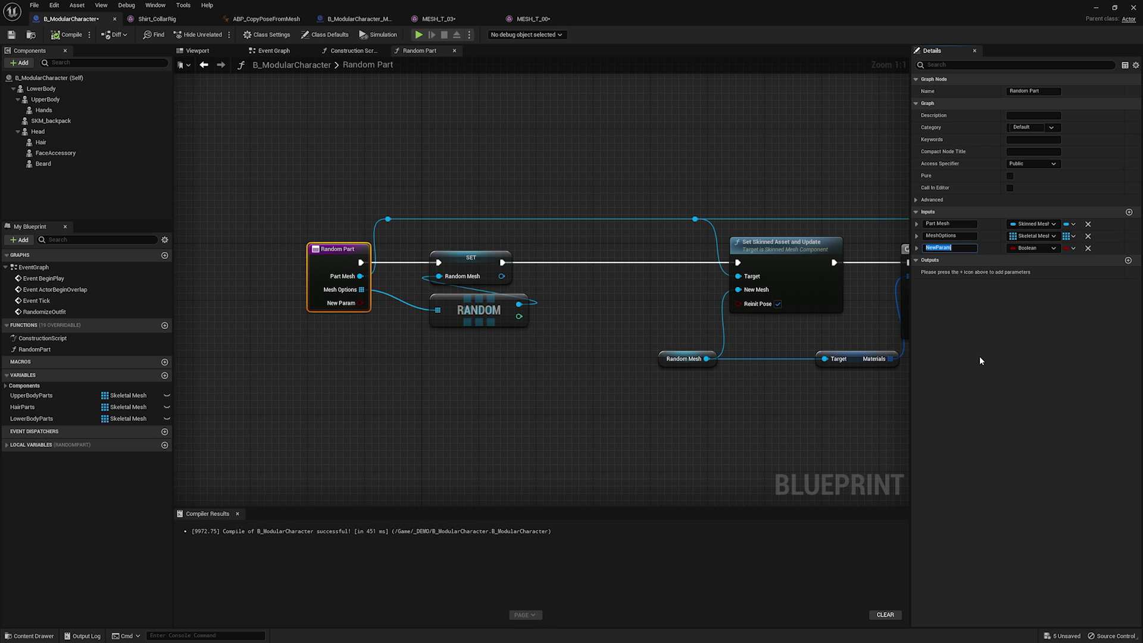
type("AllowNothing")
key("Return")
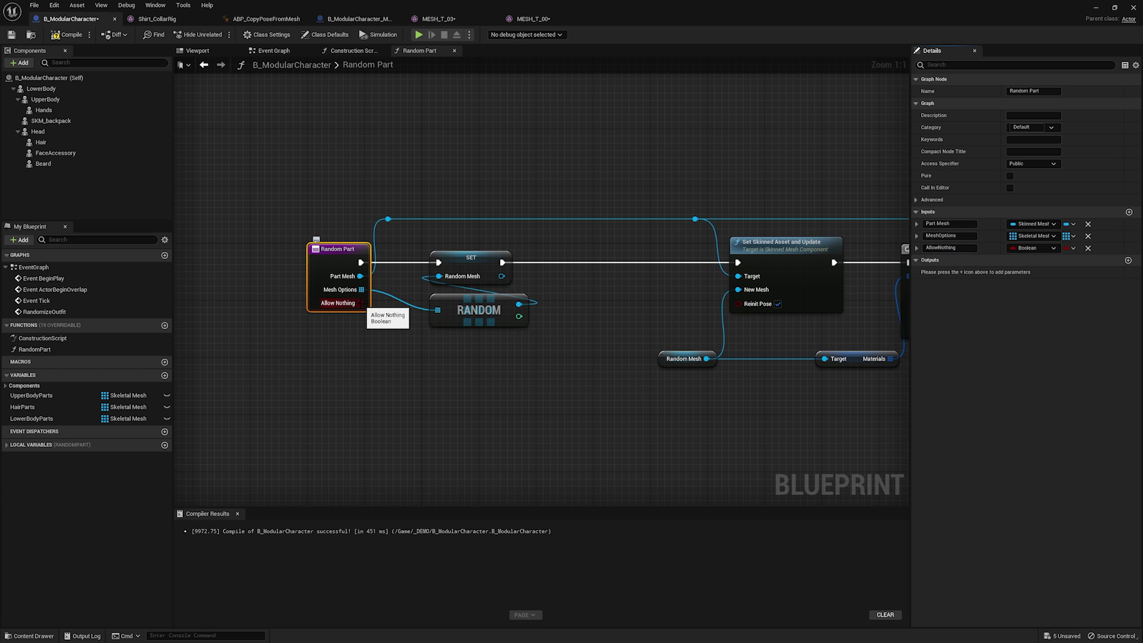
Combine Allow Nothing with a Random Bool in an AND node placed below the Random node.
left_click_drag(361, 303, 435, 387)
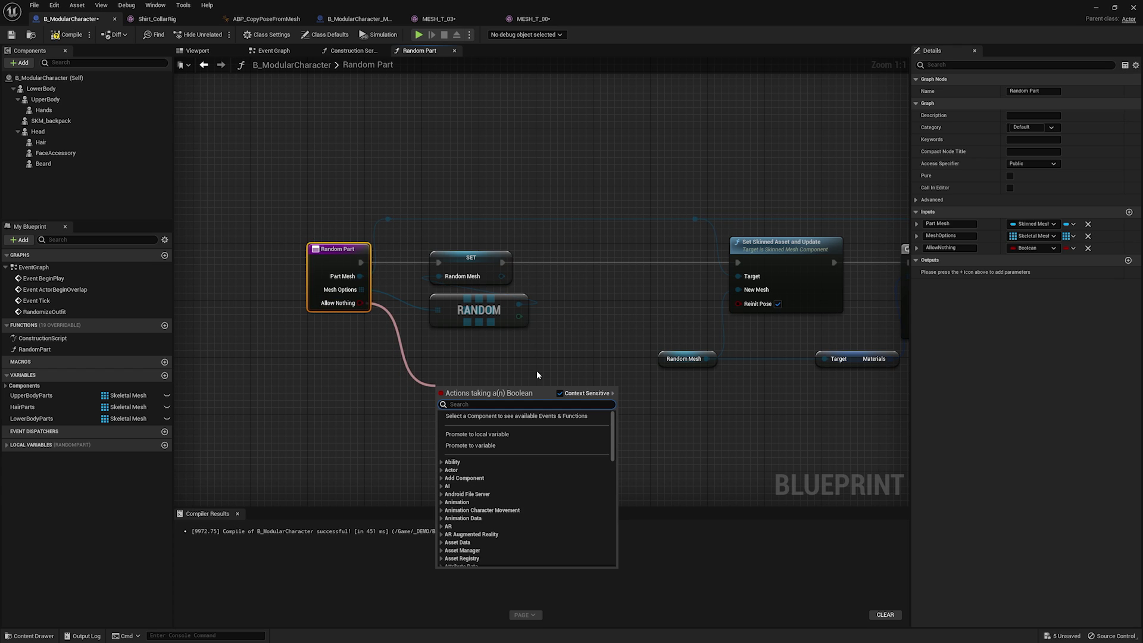
type("and")
key("Return")
mouse_move(456, 395)
left_mouse_down()
mouse_move(520, 374)
mouse_move(444, 405)
left_mouse_up()
type("random")
key("Return")
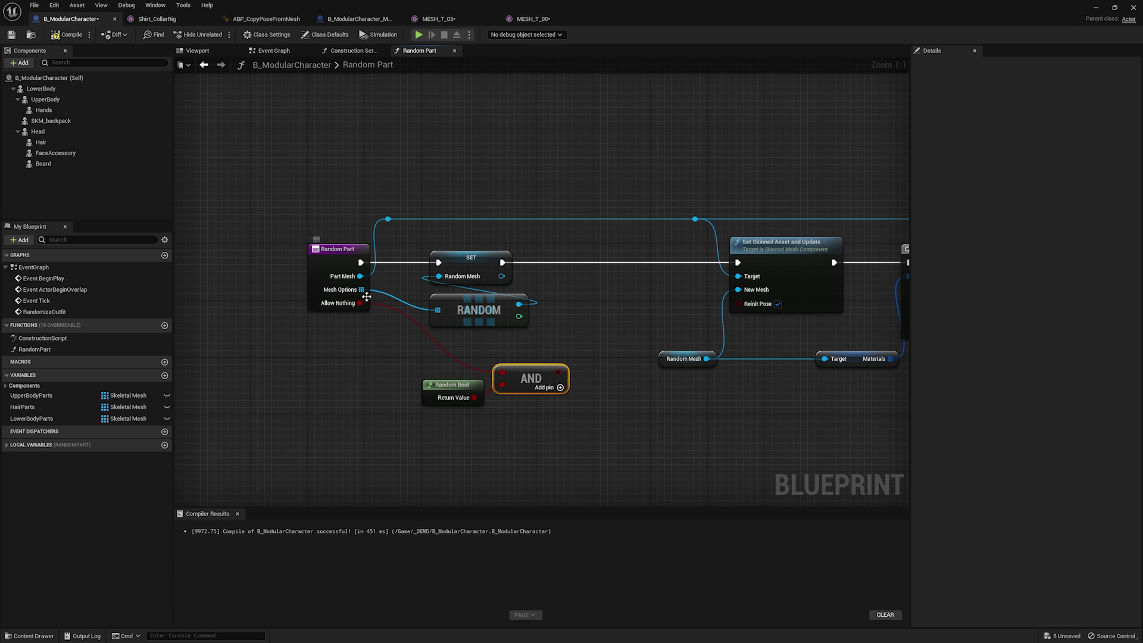
left_click_drag(401, 364, 443, 425)
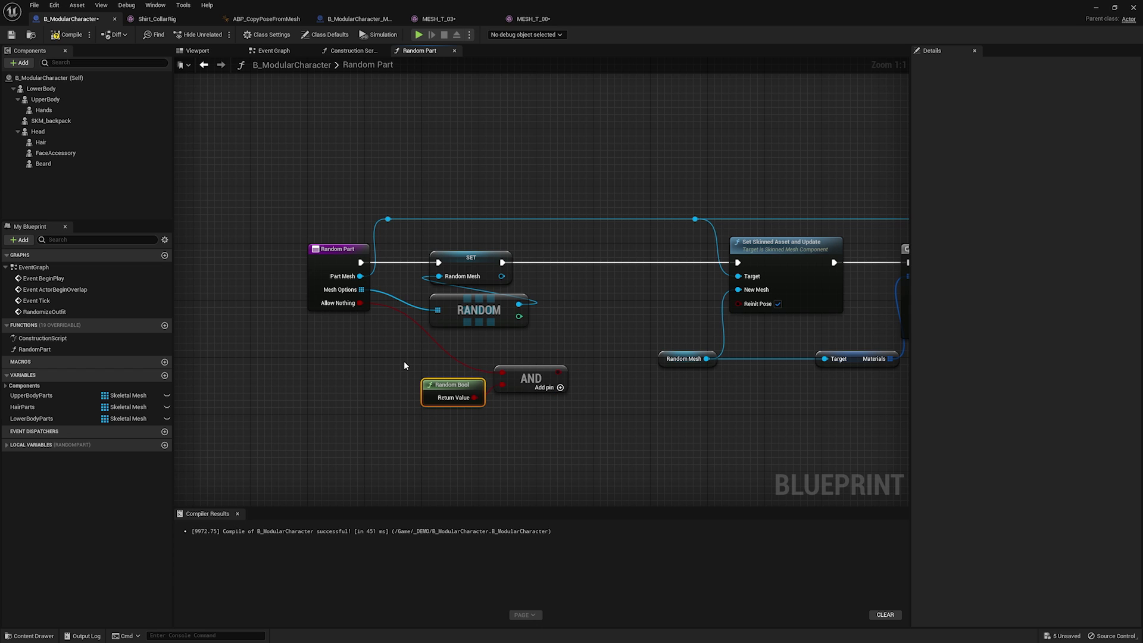
left_click_drag(409, 358, 445, 409)
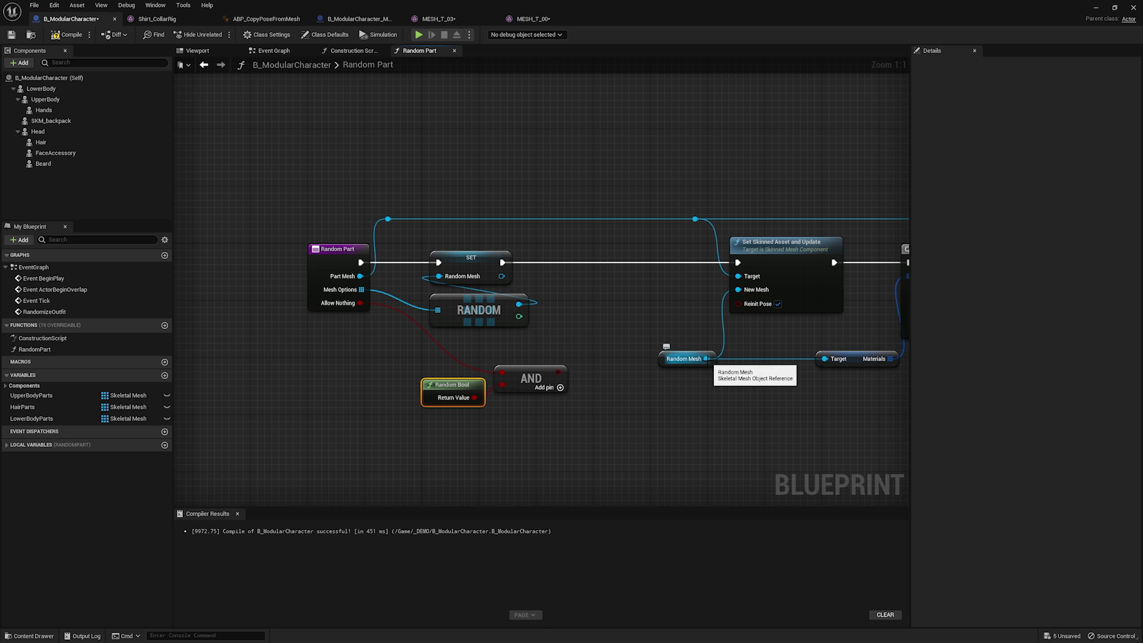
Add a Select node fed by Random Mesh as its first option and place it below the Random Mesh variable.
left_click_drag(706, 359, 722, 411)
type("selec")
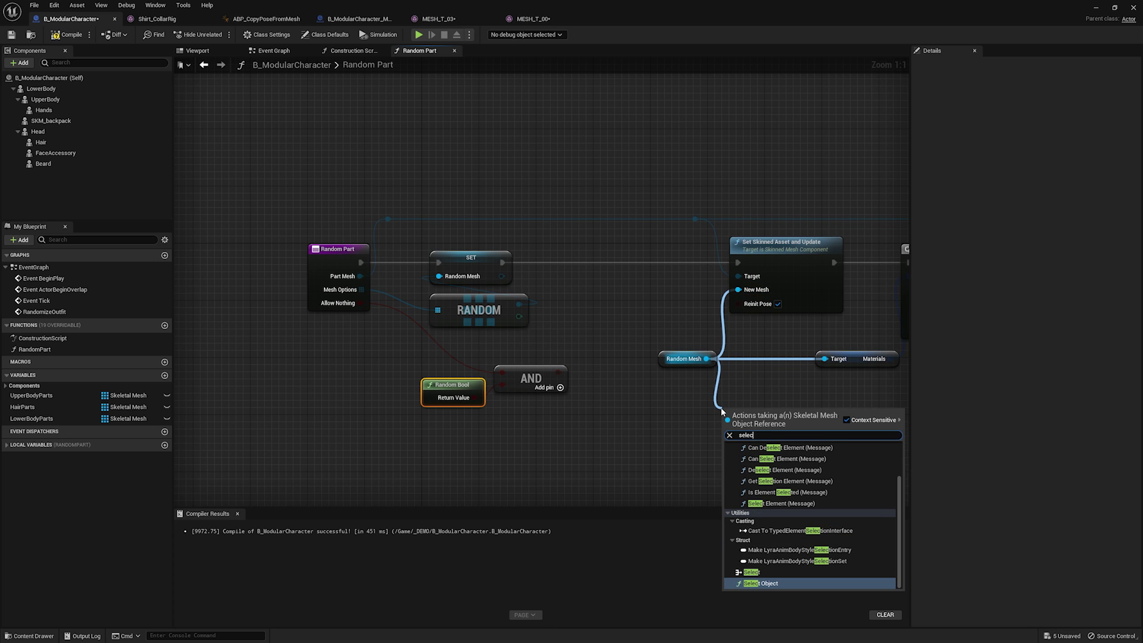
type("t")
key("Up")
key("Return")
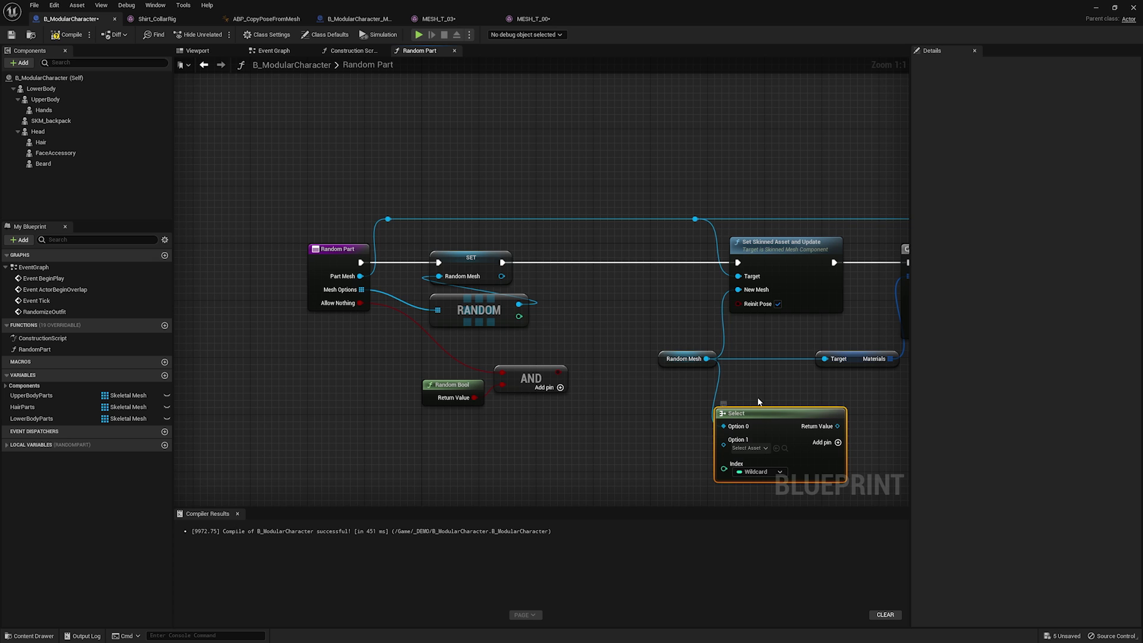
left_click_drag(745, 410, 716, 395)
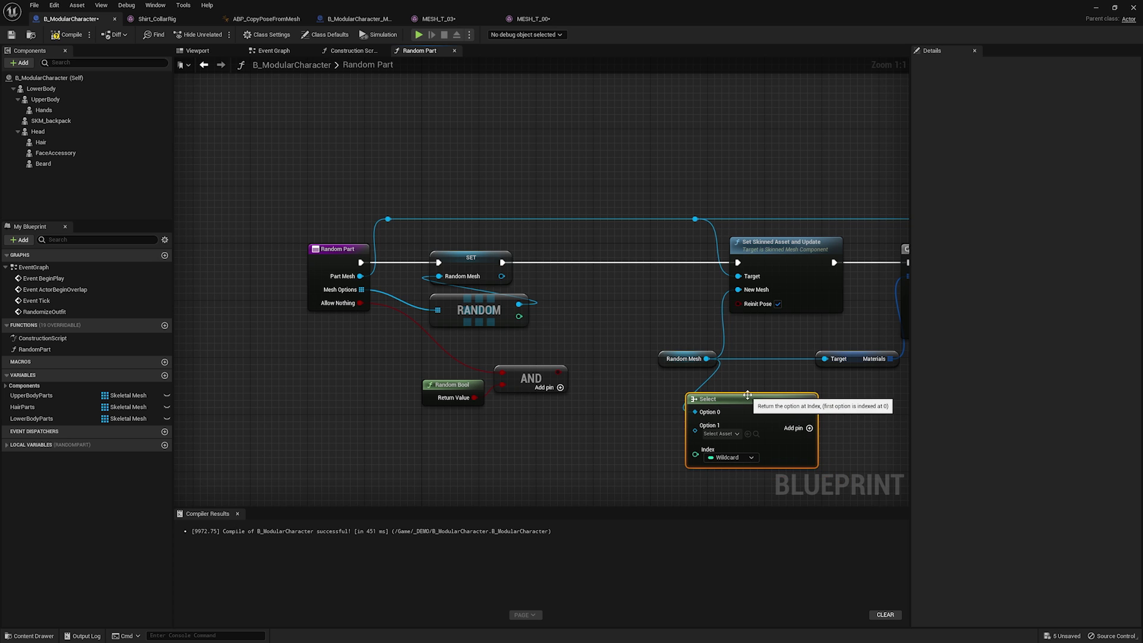
left_click(747, 464)
left_click(756, 278)
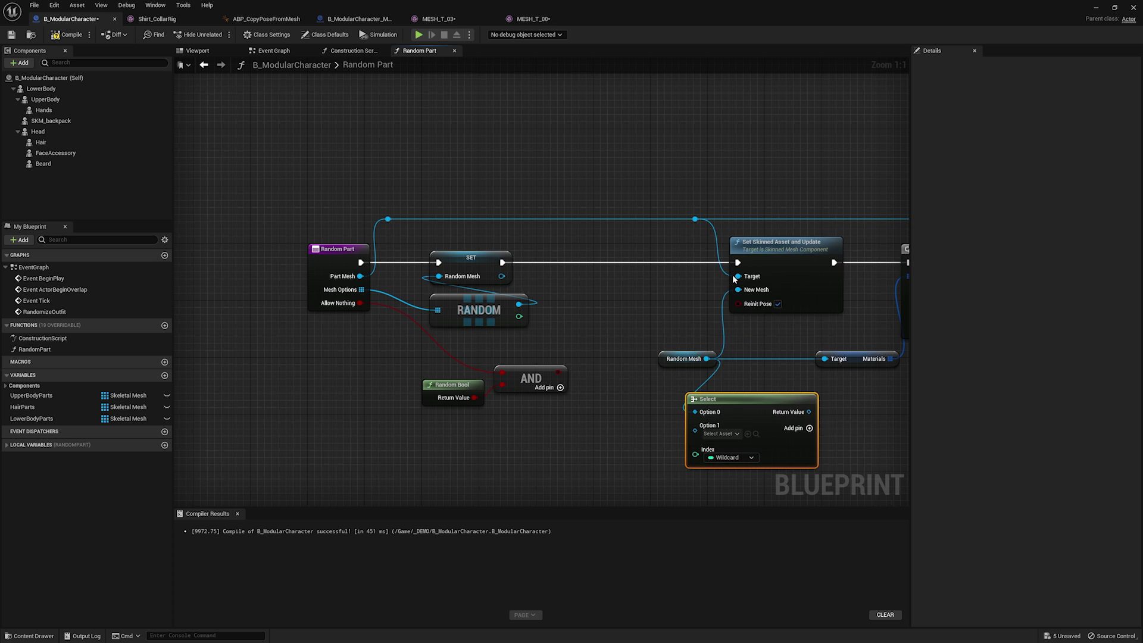
Wire the AND result into the Select index and its Return Value into New Mesh, placing Select before Set Skinned Asset and Update.
left_click_drag(558, 373, 696, 450)
left_click_drag(435, 419, 315, 322)
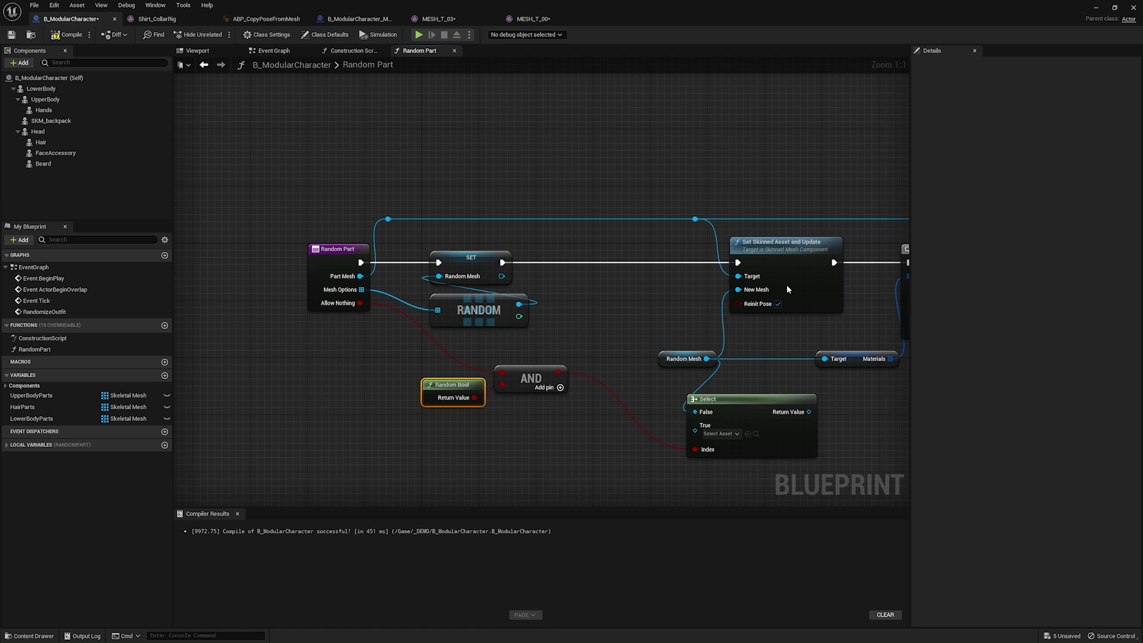
left_click_drag(809, 412, 738, 289)
left_click_drag(758, 409, 655, 289)
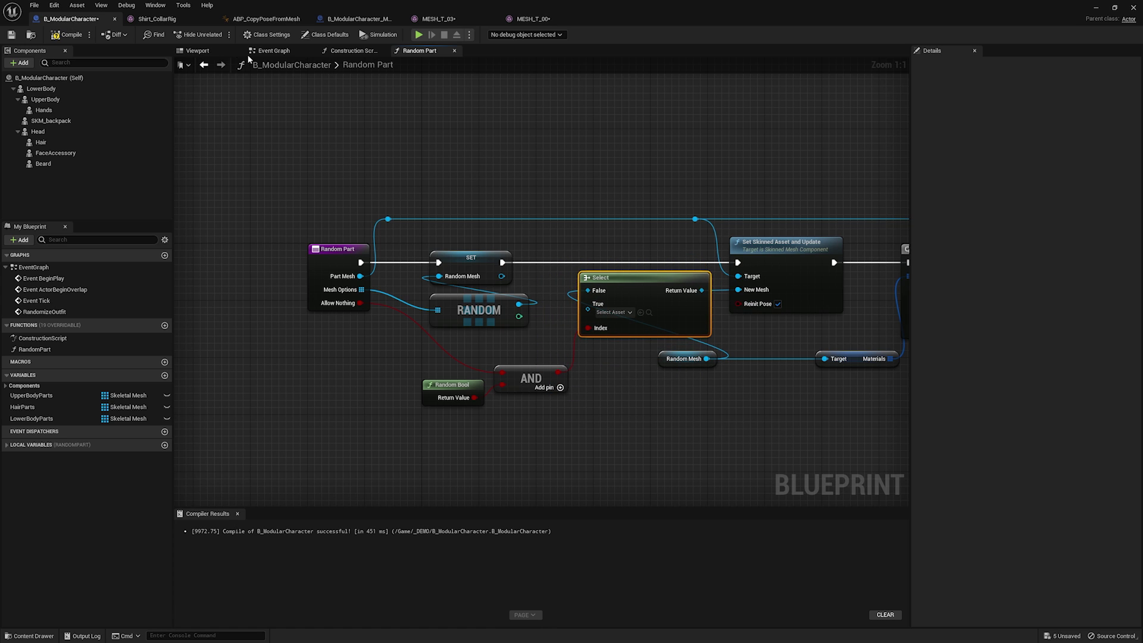
Compile the blueprint repeatedly with the character in the viewport to test the updated RandomPart function.
left_click(198, 50)
left_click(71, 35)
left_click(71, 35)
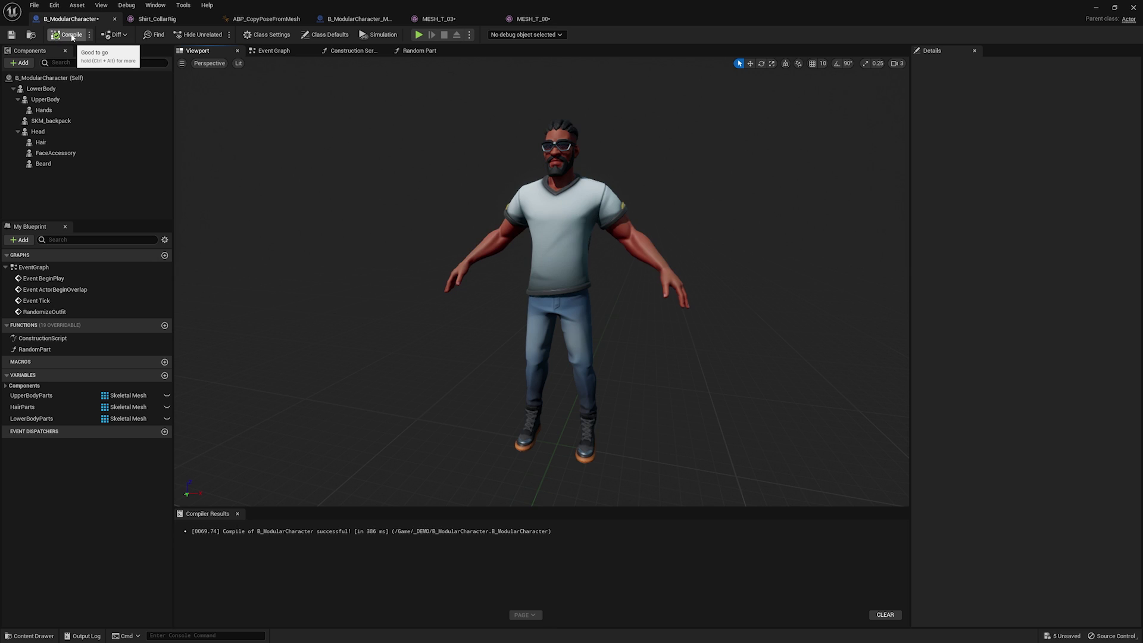
left_click(72, 36)
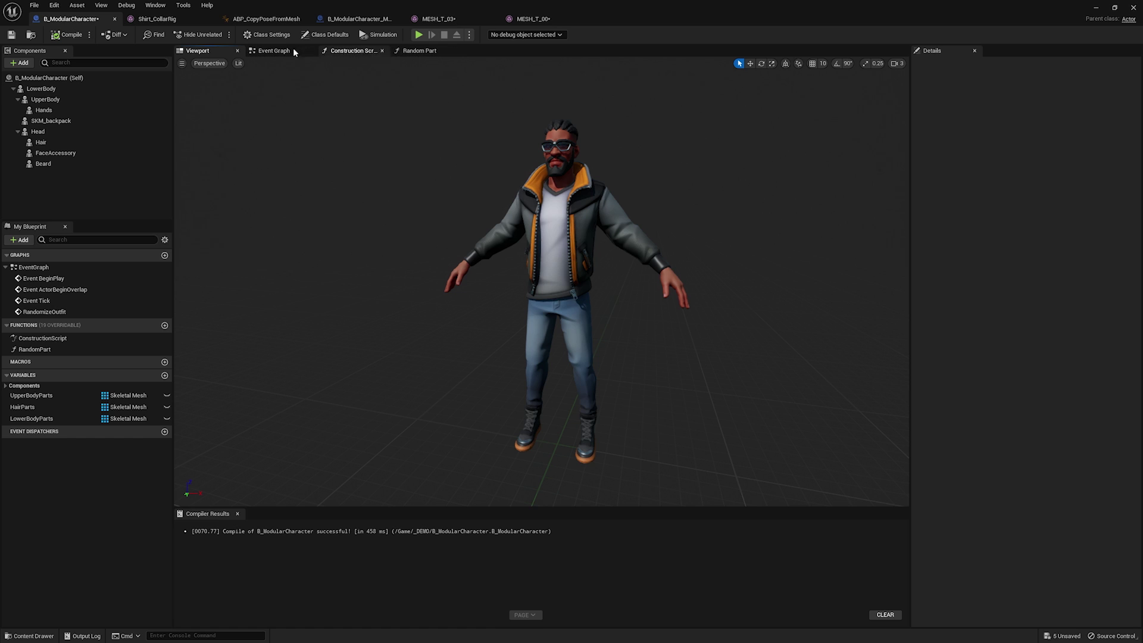
Enable Allow Nothing on the Random Part call for Hair in the Event Graph and compile with the viewport open.
left_click(273, 51)
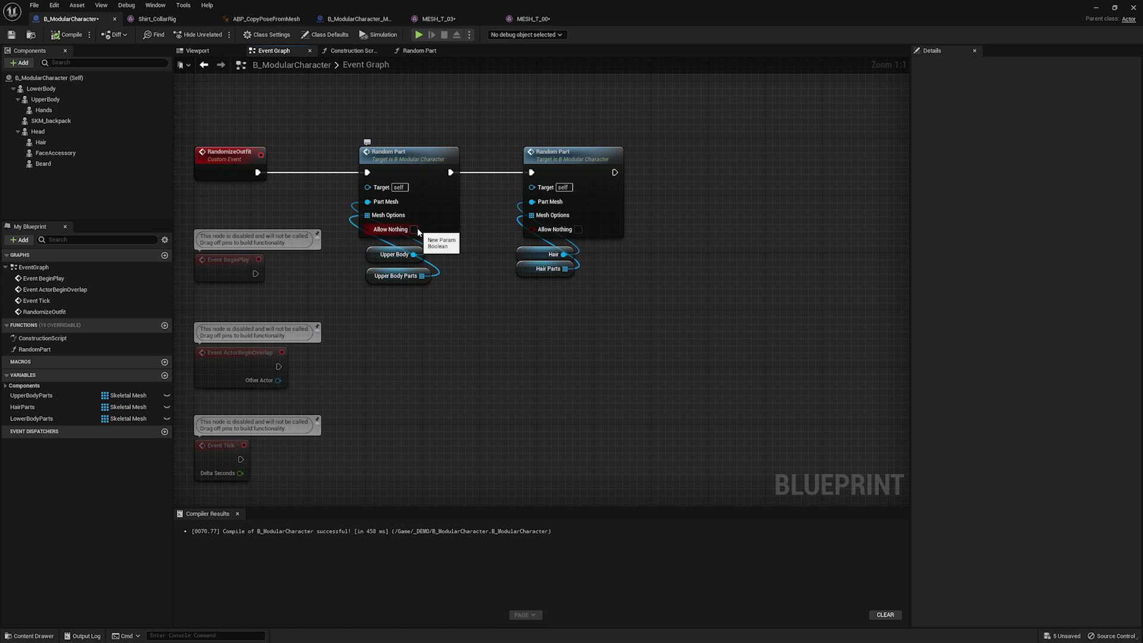
left_click(577, 230)
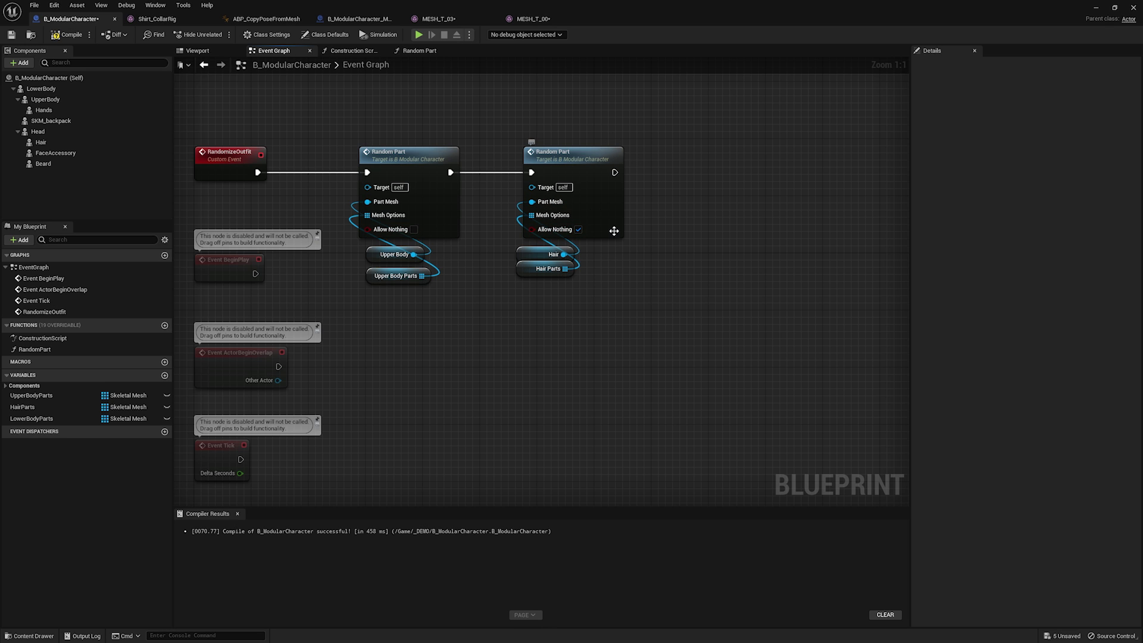
left_click(206, 52)
left_click(70, 35)
Recompile several times to test the hair randomization on the character, and save all modified assets.
left_click(69, 35)
left_click(69, 35)
left_click(70, 35)
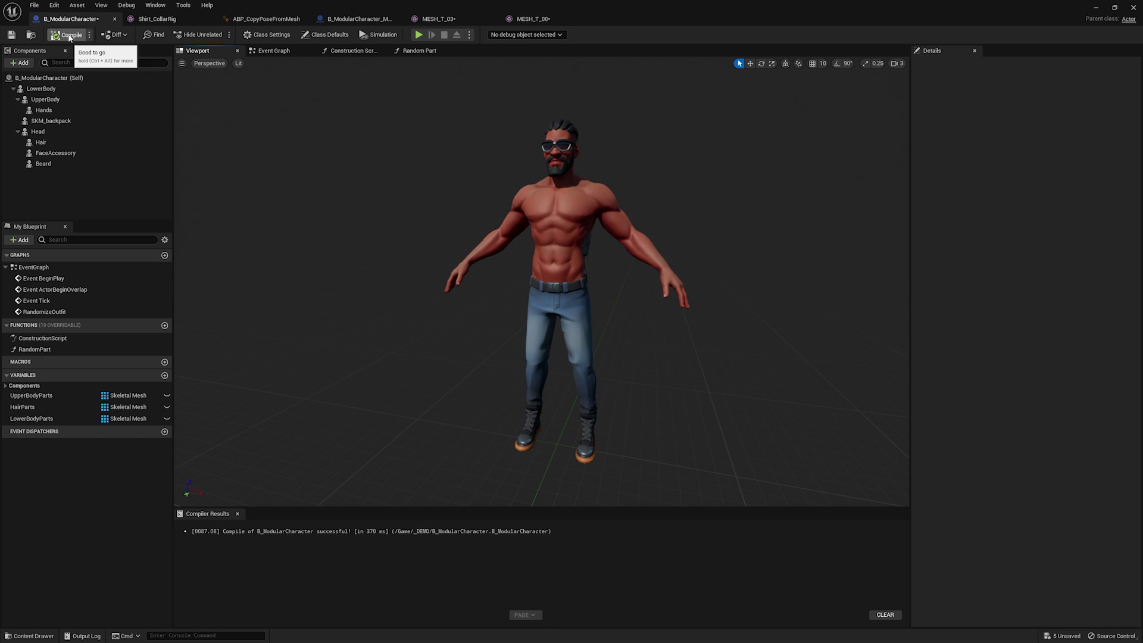
left_click(69, 35)
key("ctrl+shift+s")
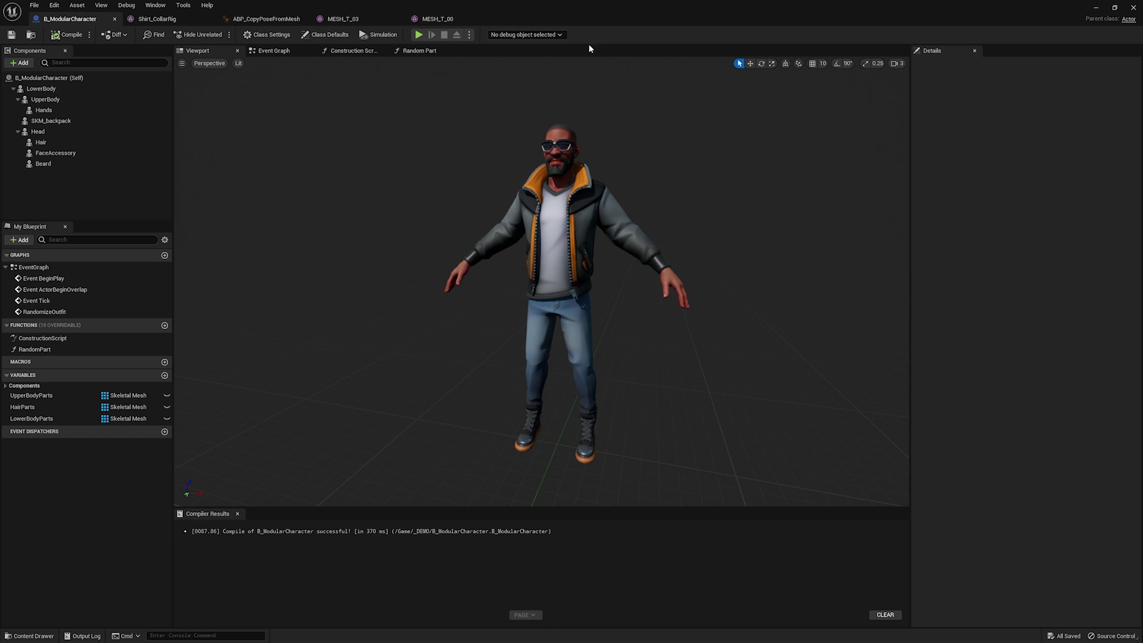
Create a custom event named ToggleBackpack above RandomizeOutfit in the Event Graph.
left_click(272, 51)
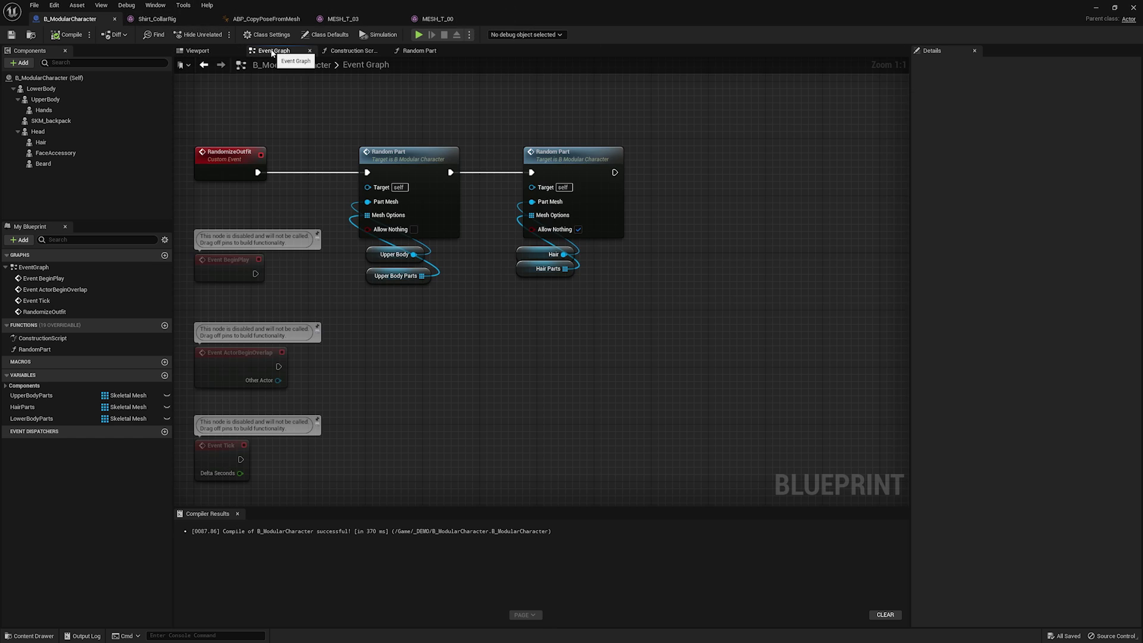
right_click_drag(262, 77, 338, 237)
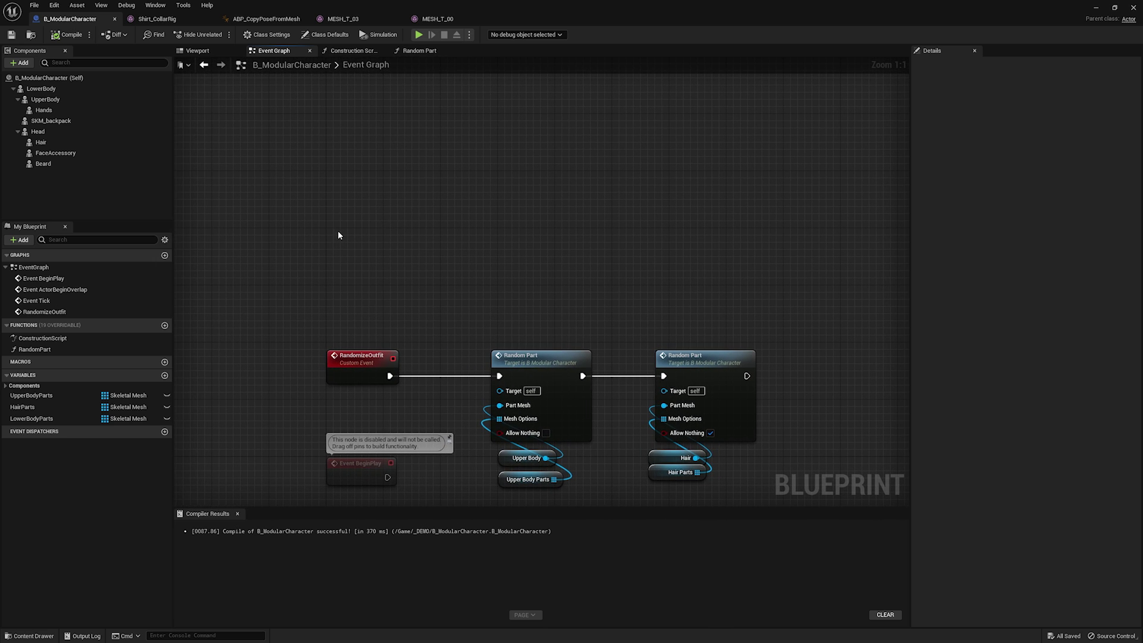
right_click(338, 232)
type("event")
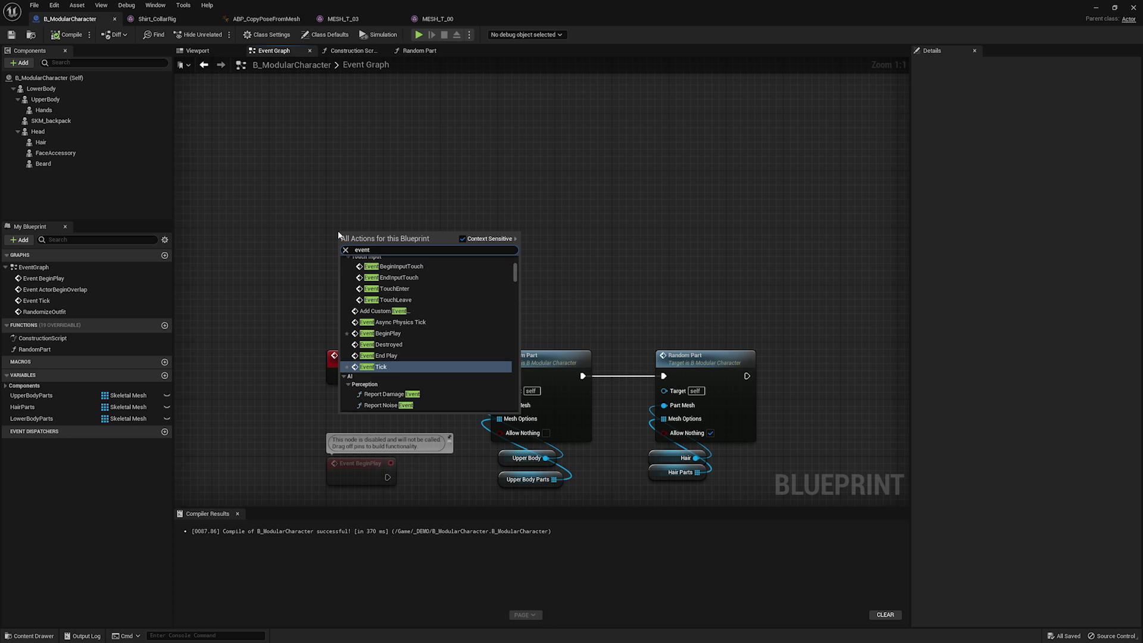
left_click(393, 311)
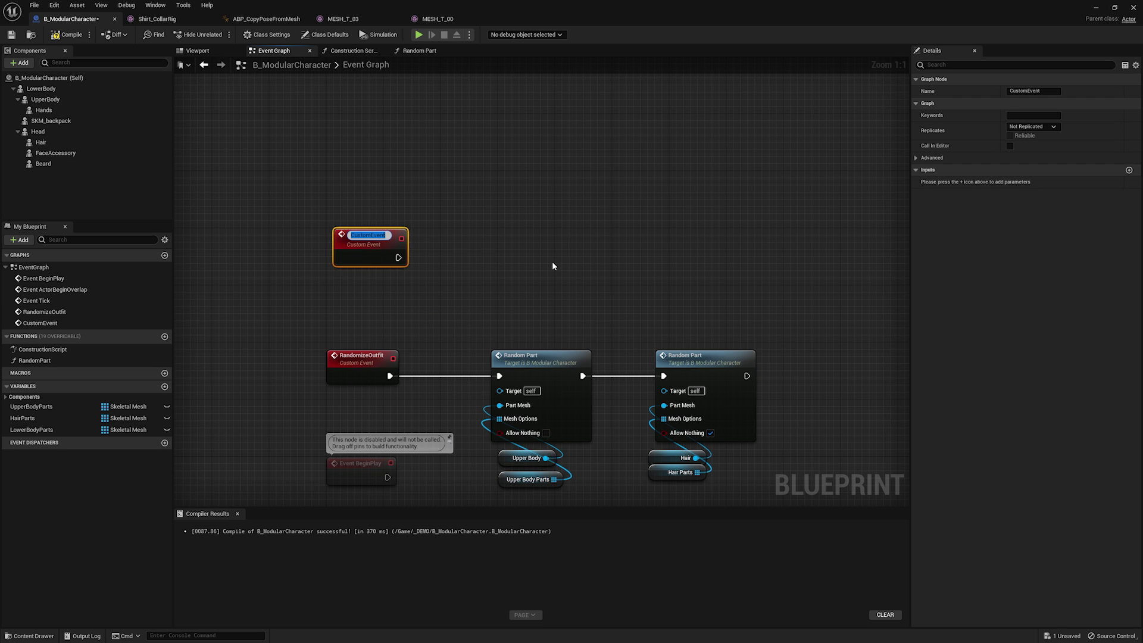
type("Toggle")
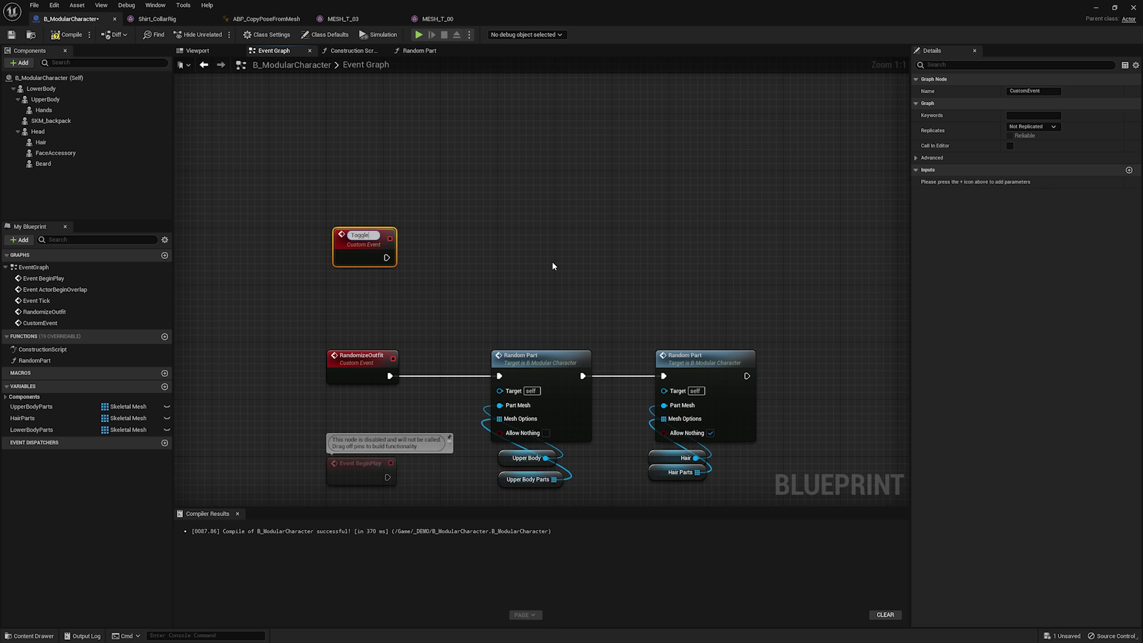
type("Backpack")
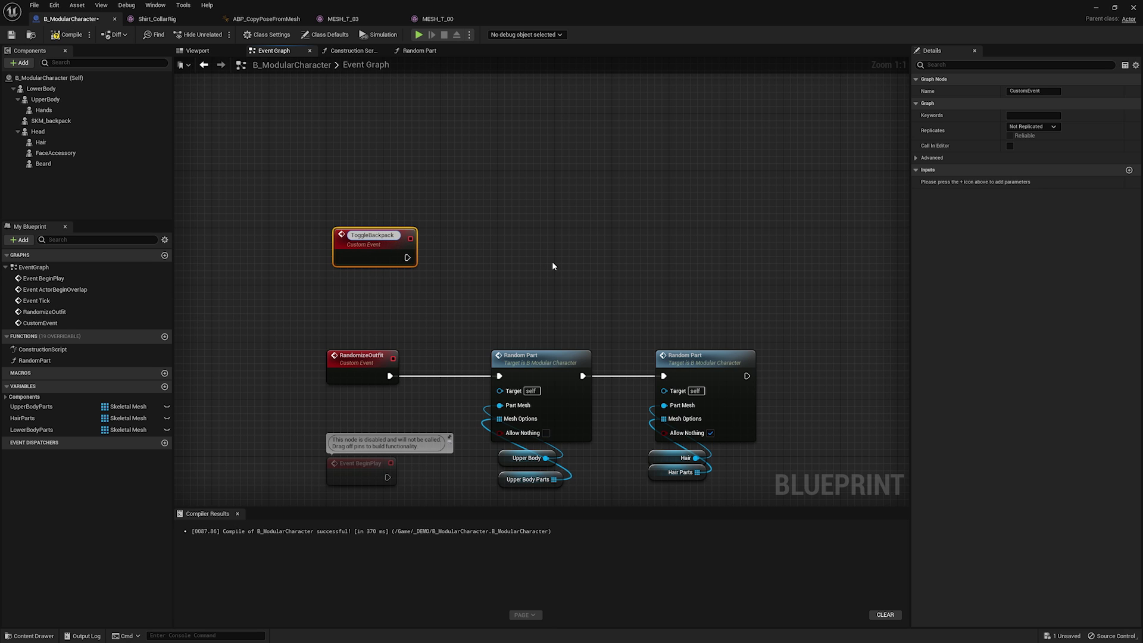
key("Return")
Place an SKM_backpack reference beside ToggleBackpack and connect it as the target of a Set Visibility node.
left_click_drag(51, 121, 488, 270)
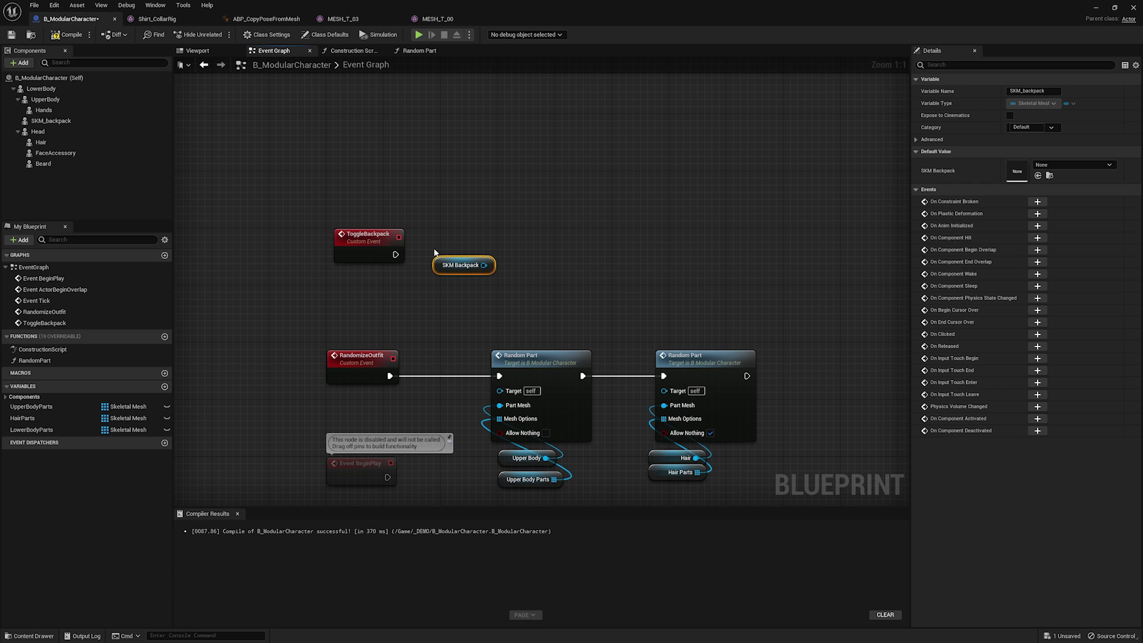
left_click_drag(484, 265, 549, 248)
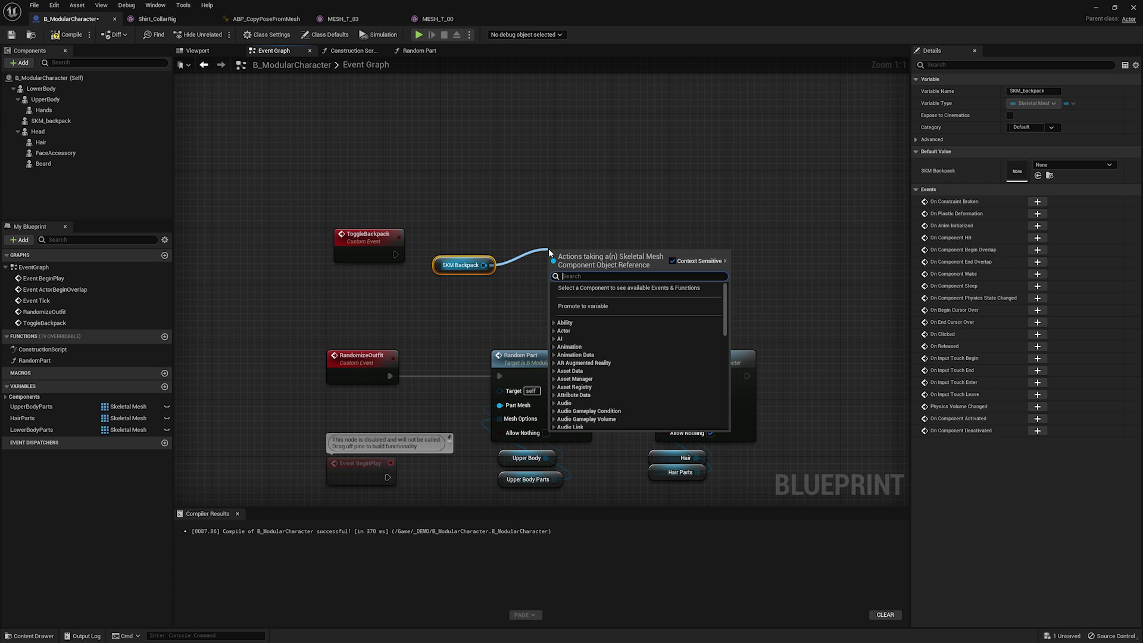
type("set")
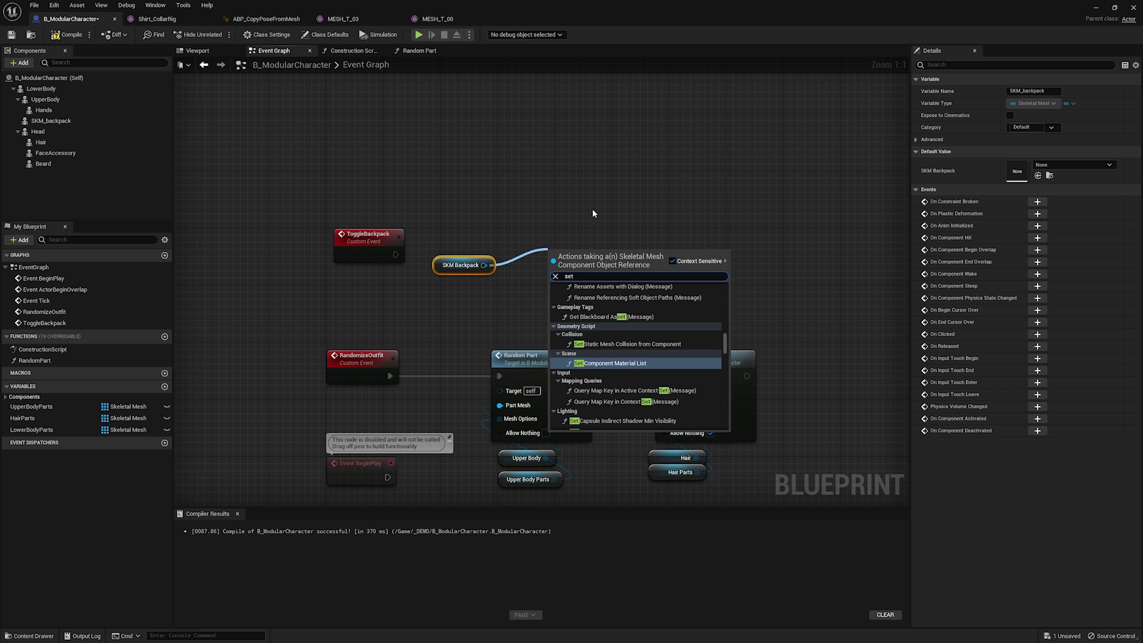
type("visibil")
key("Return")
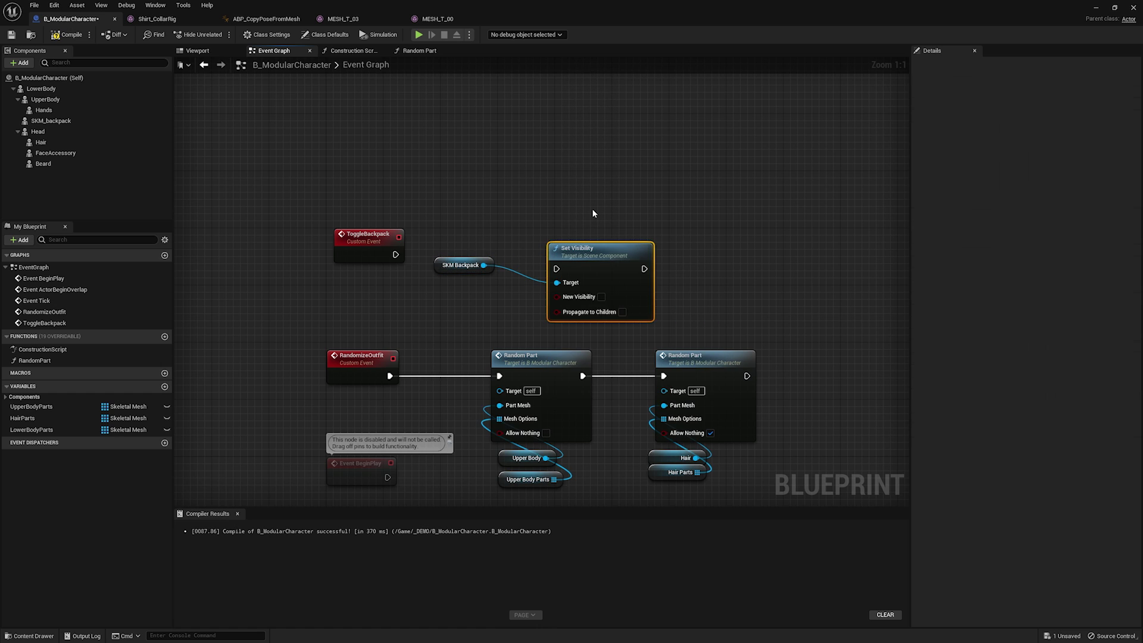
Add a Get Visible node fed by SKM Backpack and move Set Visibility further right to make room.
right_click_drag(464, 288, 474, 257)
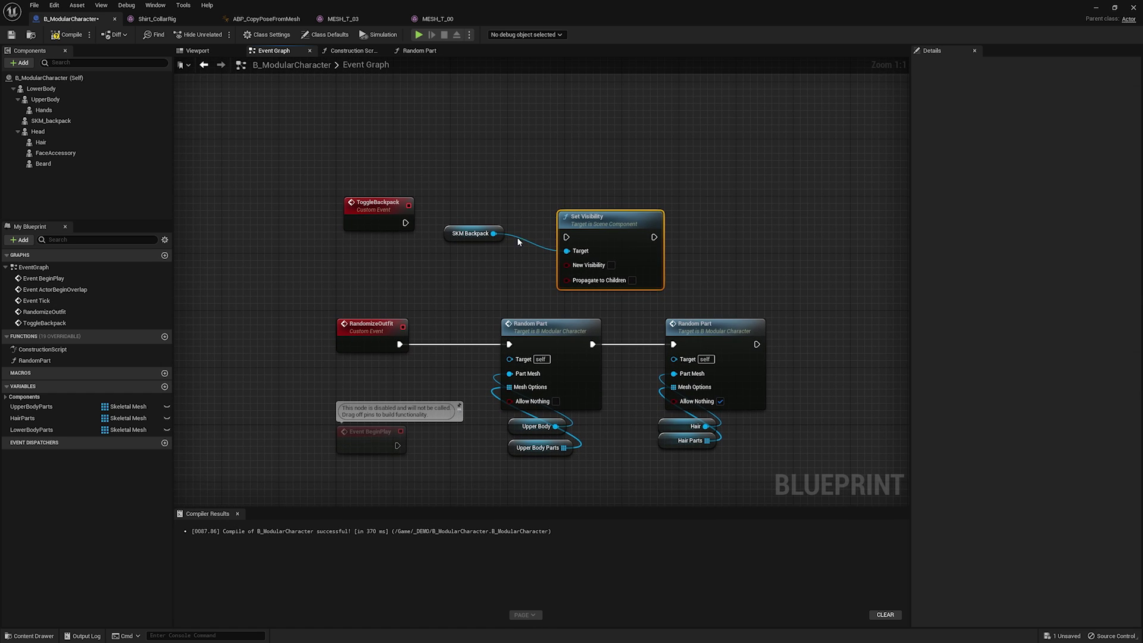
left_click_drag(493, 234, 492, 254)
type("get is vis")
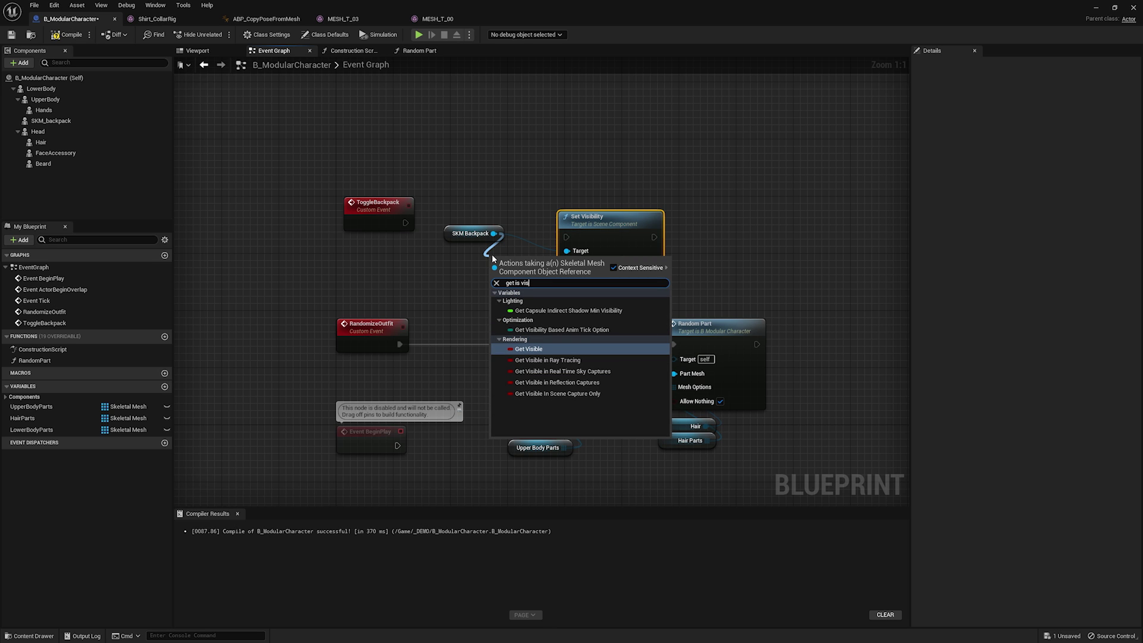
key("Return")
left_click_drag(658, 221, 720, 207)
Add a NOT Boolean node fed by the backpack's Visible value.
left_click_drag(556, 262, 580, 277)
type("not")
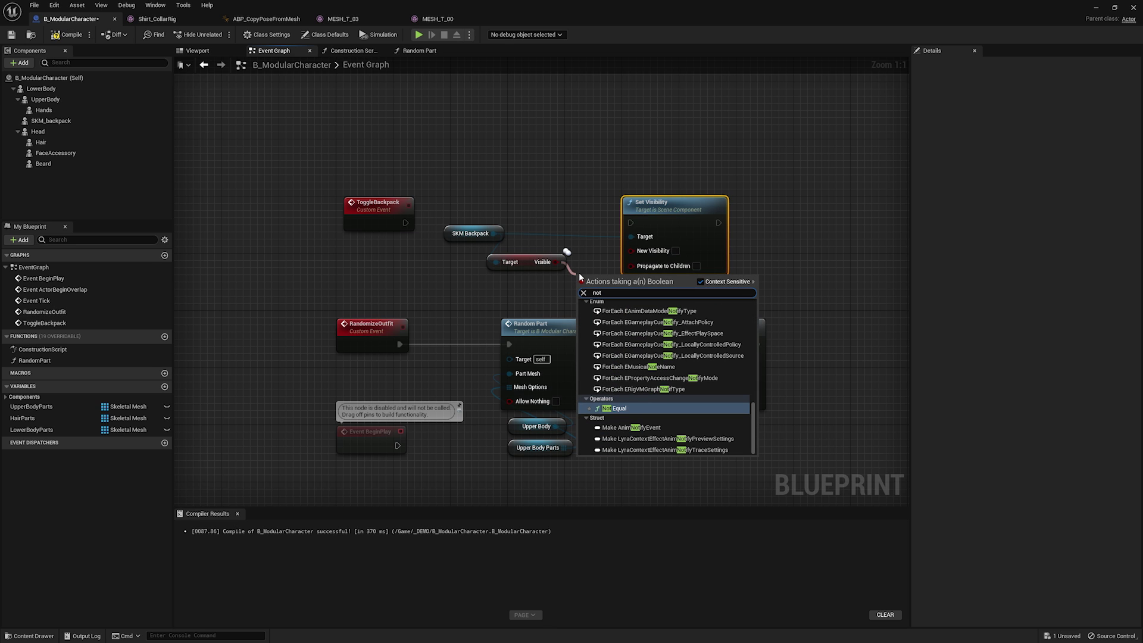
left_click_drag(754, 432, 755, 309)
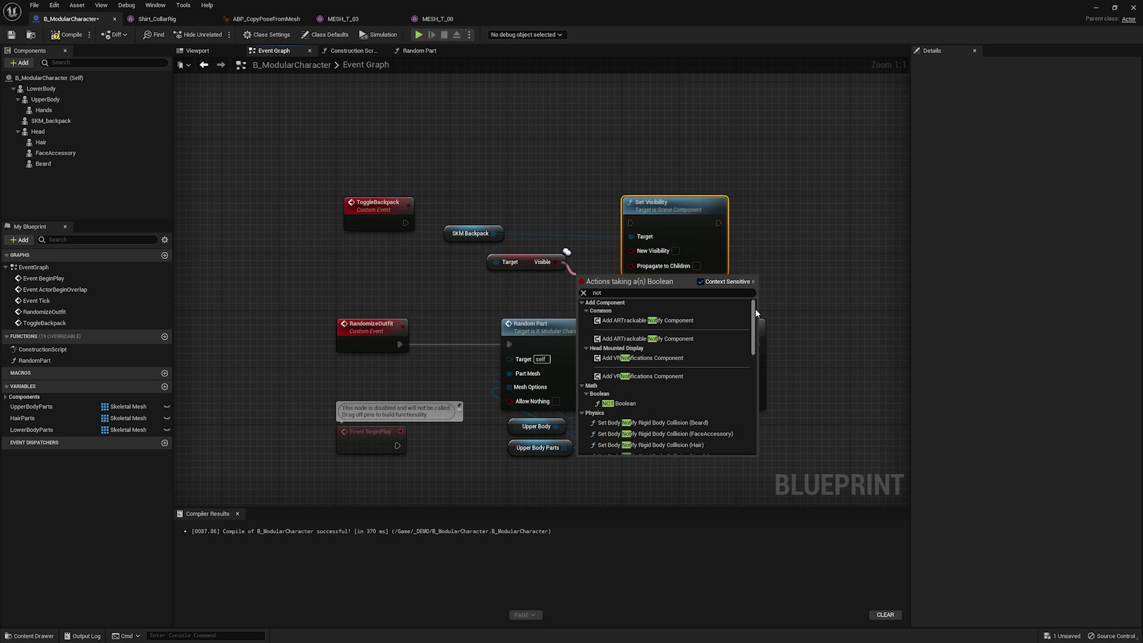
left_click(639, 403)
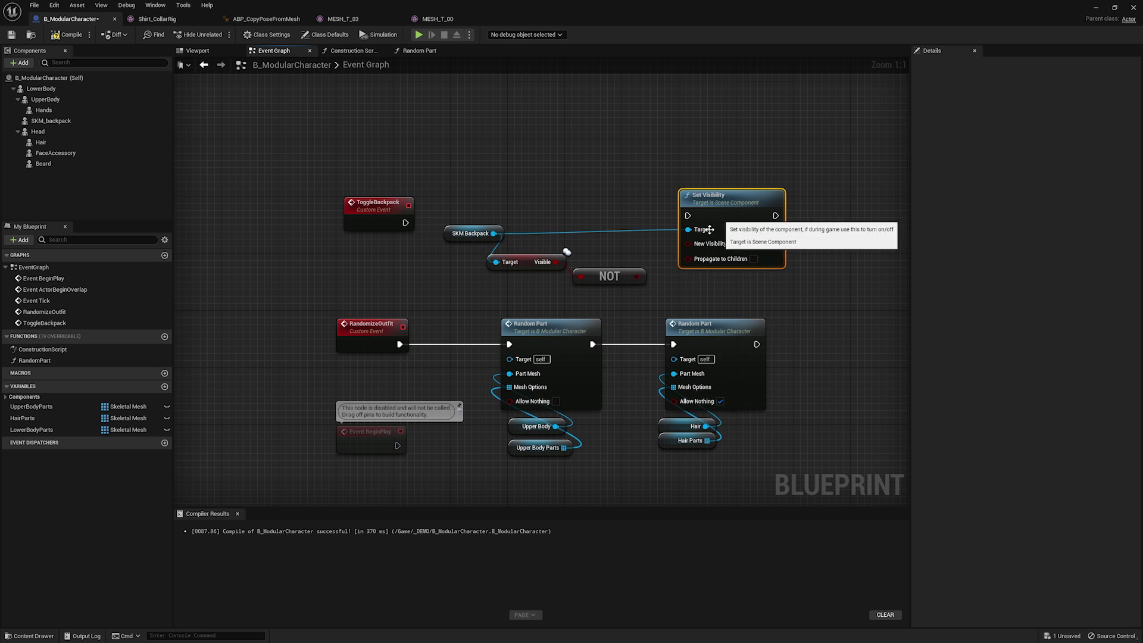
Connect the NOT result to Set Visibility's New Visibility input and link the ToggleBackpack event's execution to Set Visibility.
left_click_drag(637, 276, 690, 243)
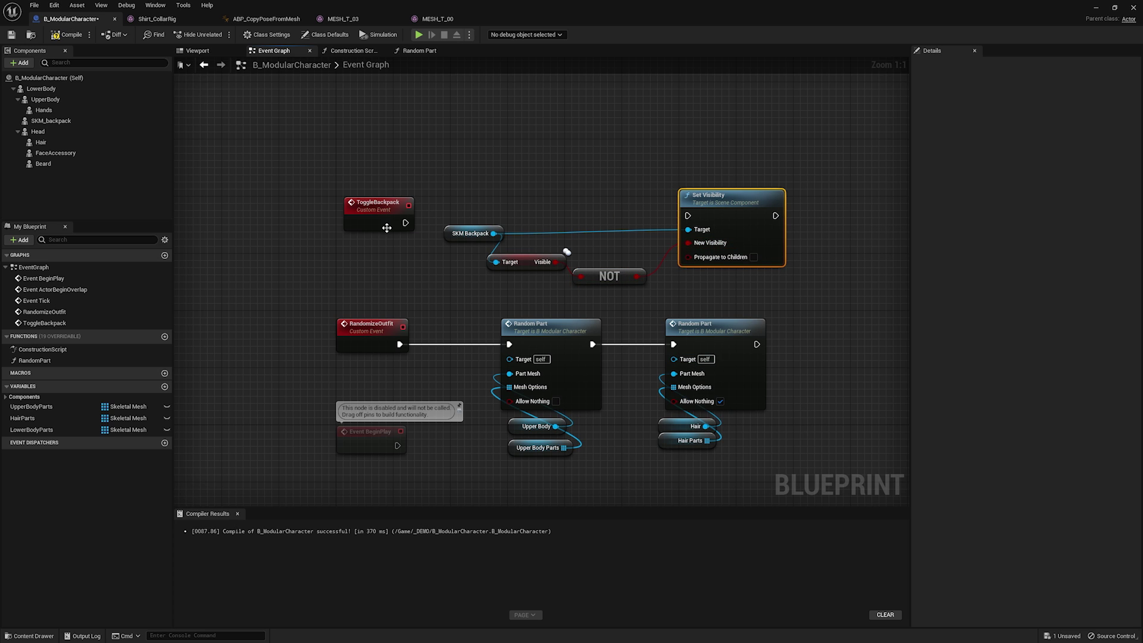
left_click_drag(405, 223, 689, 216)
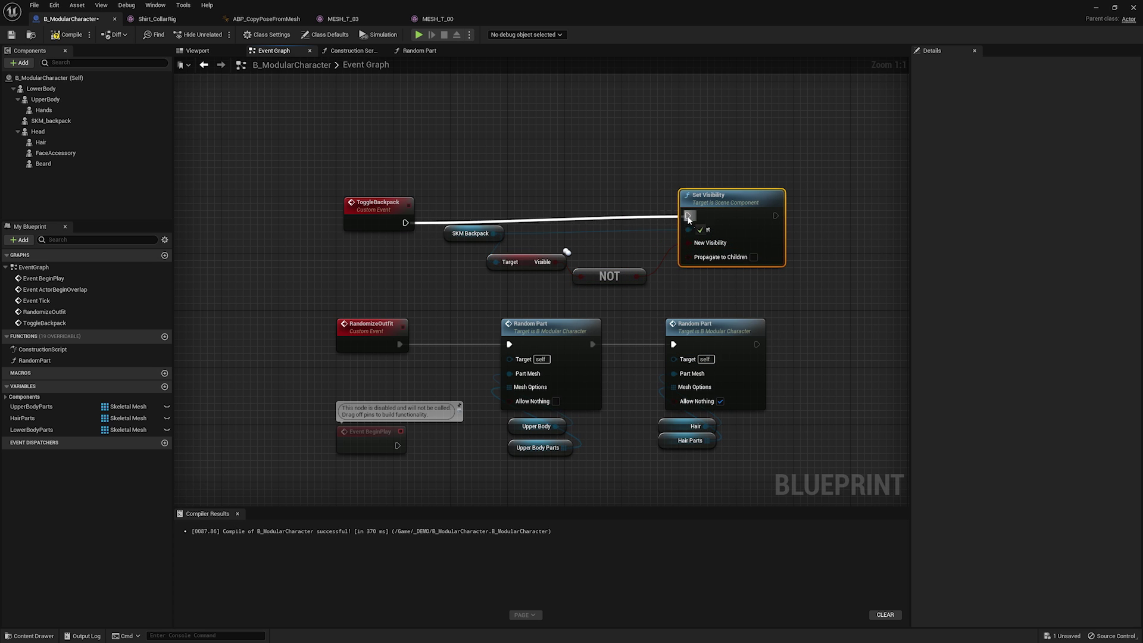
Align the ToggleBackpack event and the Get Visible node with their neighbouring nodes, and save the blueprint.
left_click(466, 234)
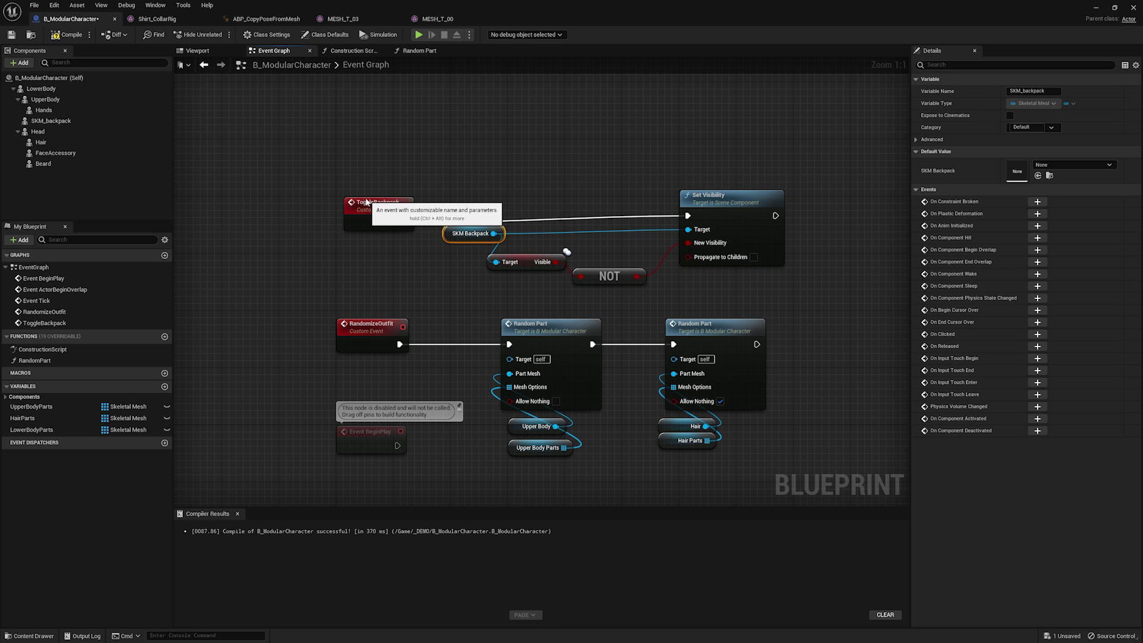
left_click_drag(368, 202, 360, 195)
left_click(447, 236)
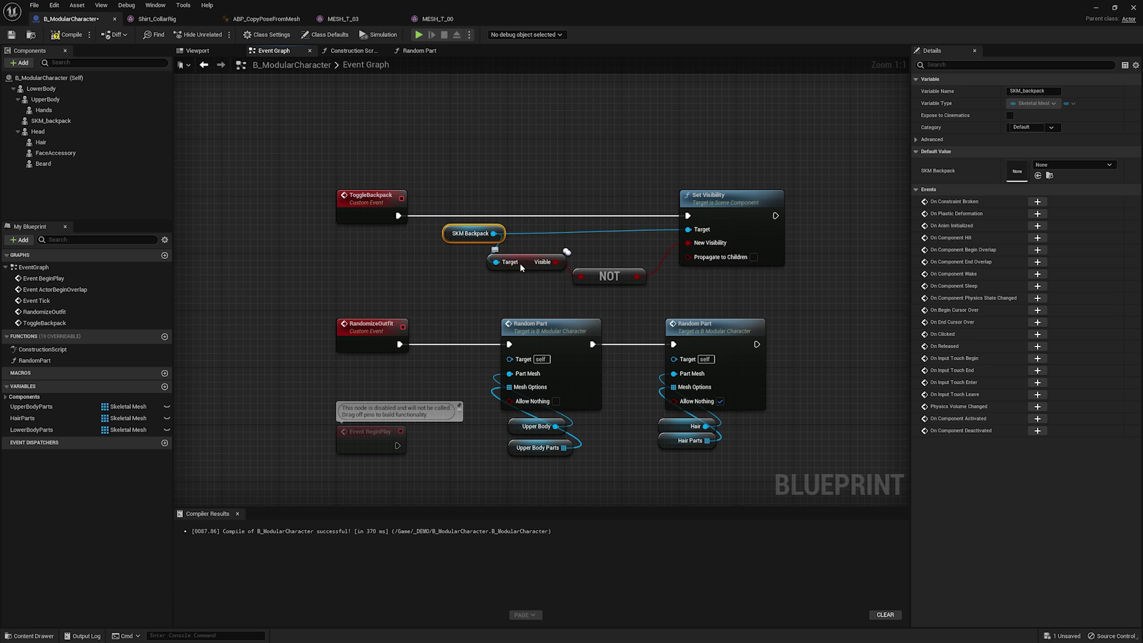
left_click_drag(521, 263, 520, 277)
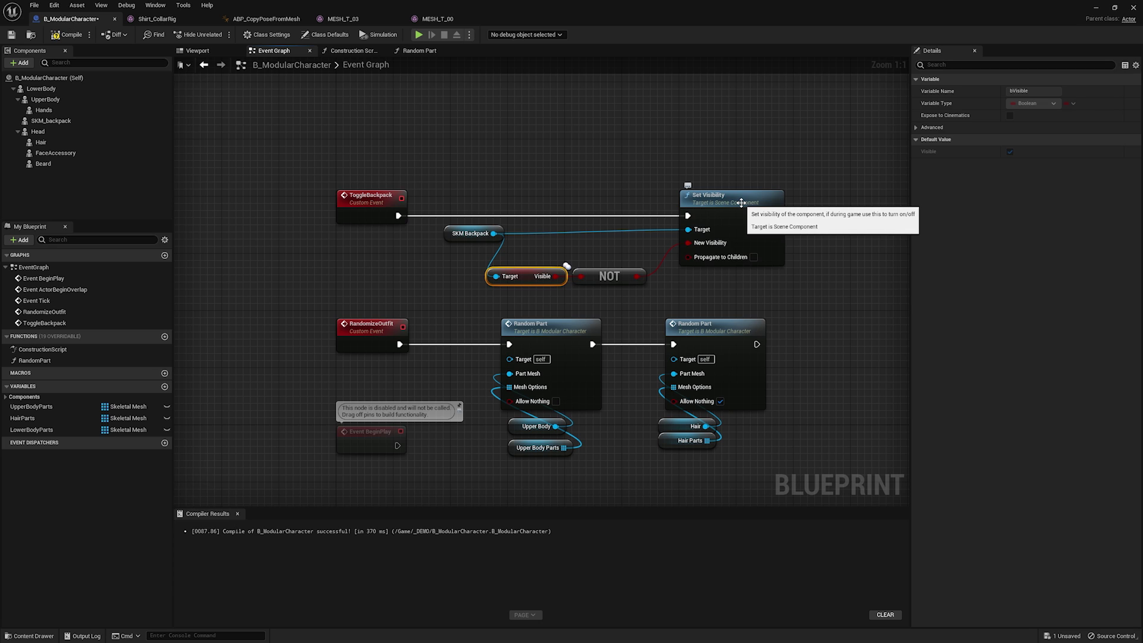
left_click(12, 36)
Create an Actor-based Blueprint Class named B_CharacterManager in the _DEMO folder.
left_click(1096, 11)
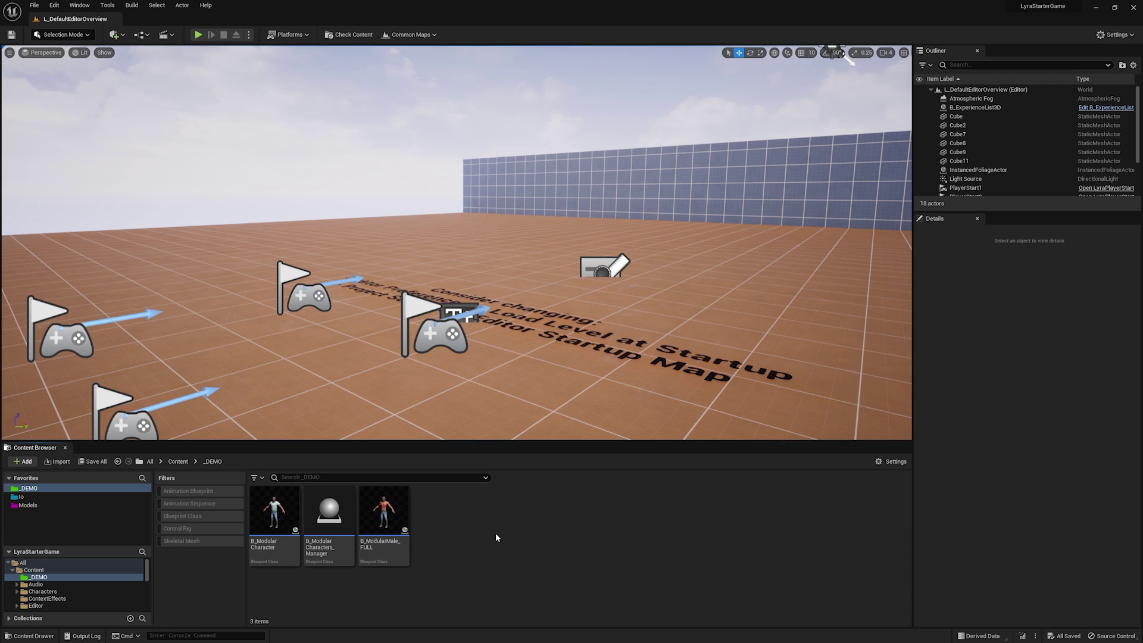
right_click(497, 537)
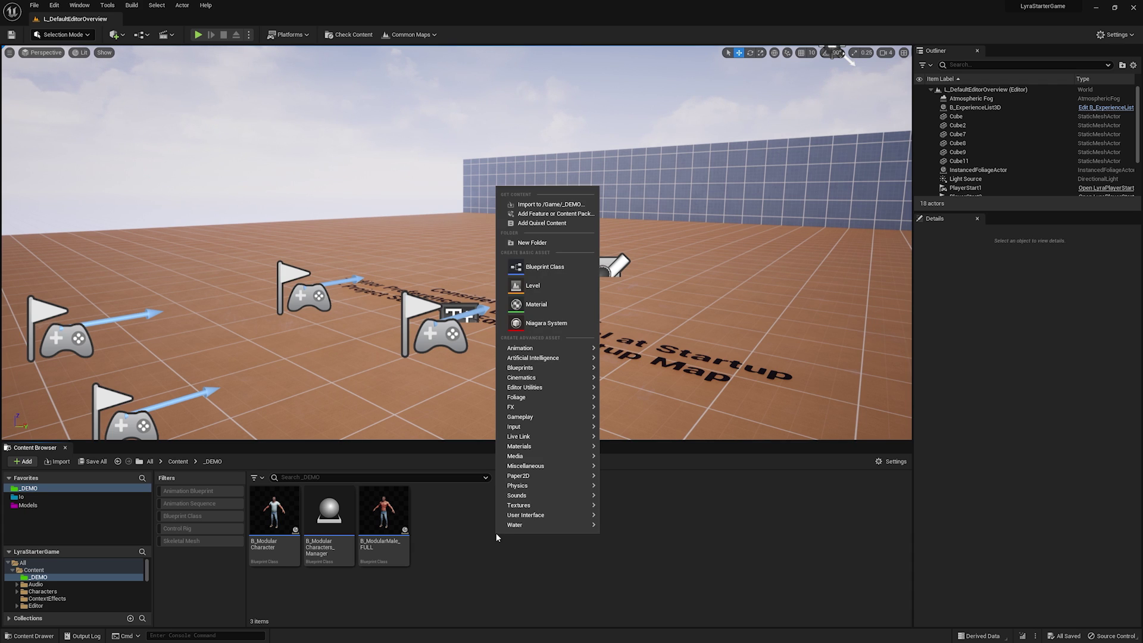
left_click(546, 266)
left_click(536, 392)
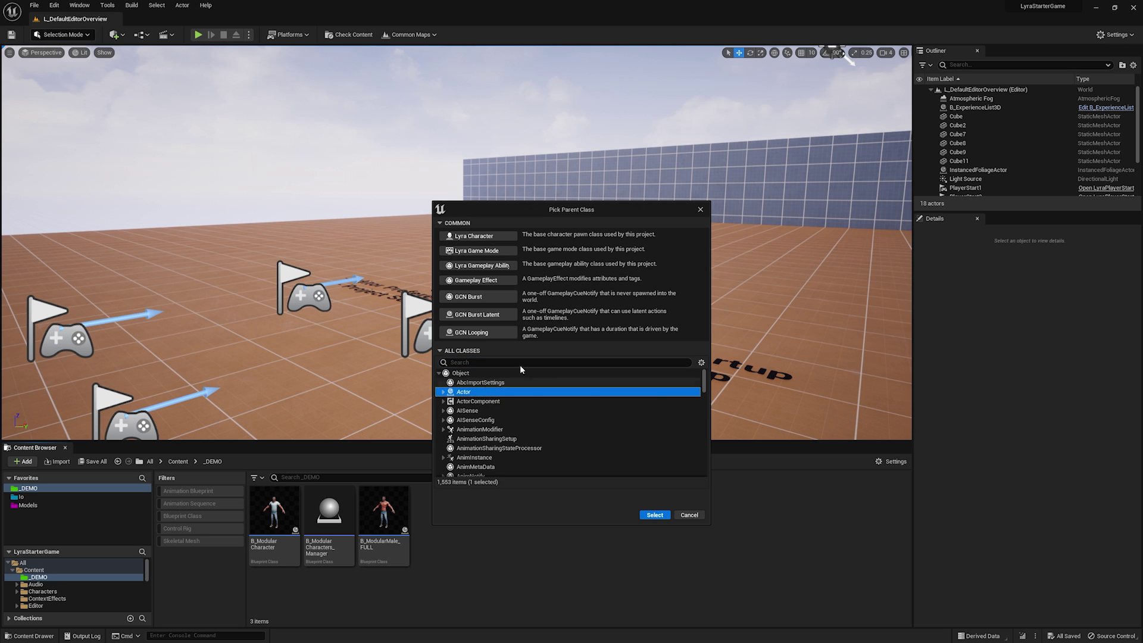
left_click(655, 515)
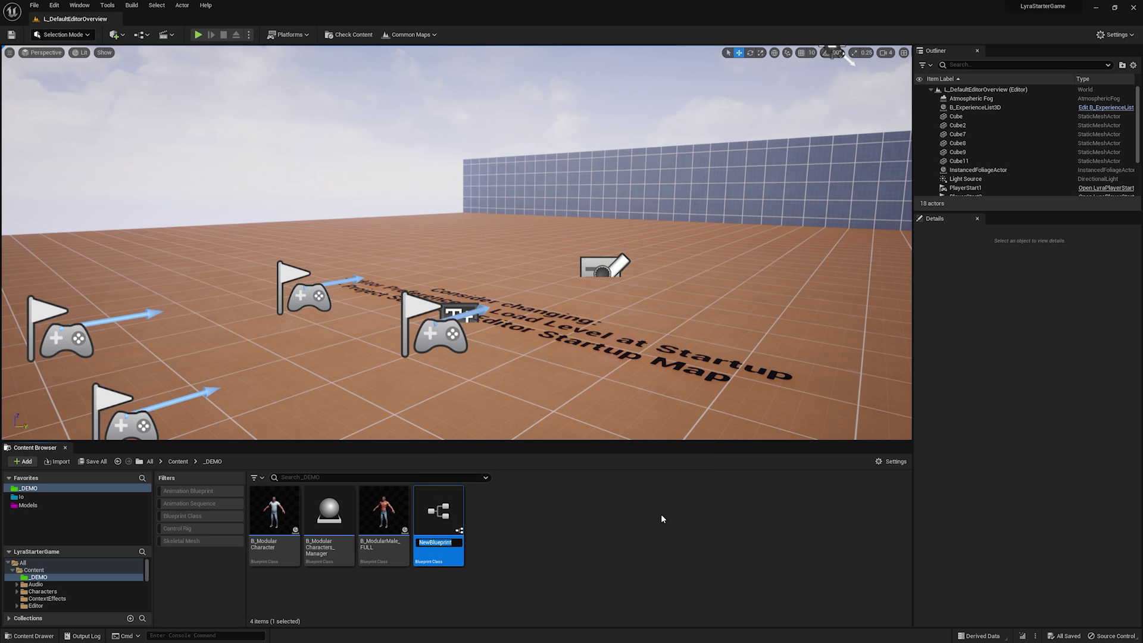
type("B_Chara")
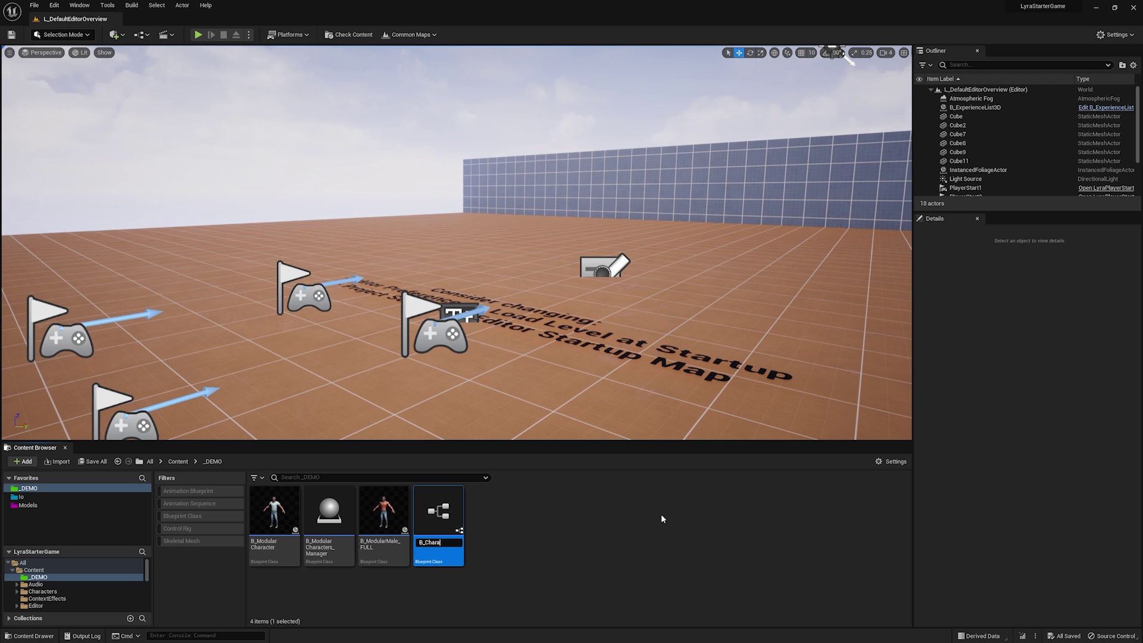
type("cterManager")
key("Return")
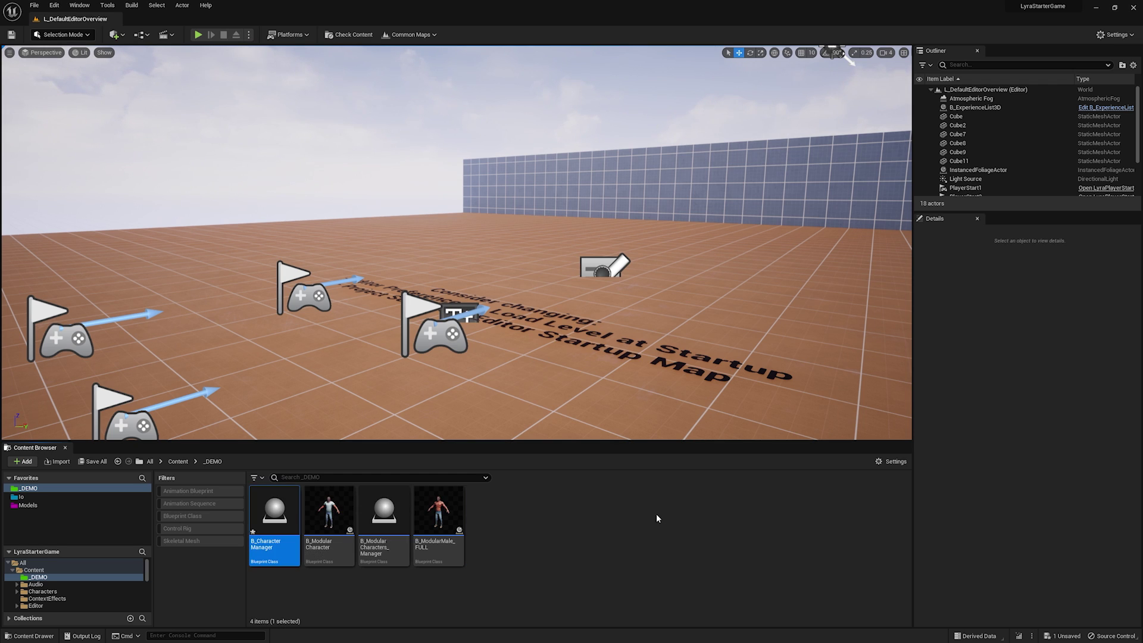
Open B_CharacterManager and add a keyboard N input event above BeginPlay in its Event Graph.
double_click(277, 513)
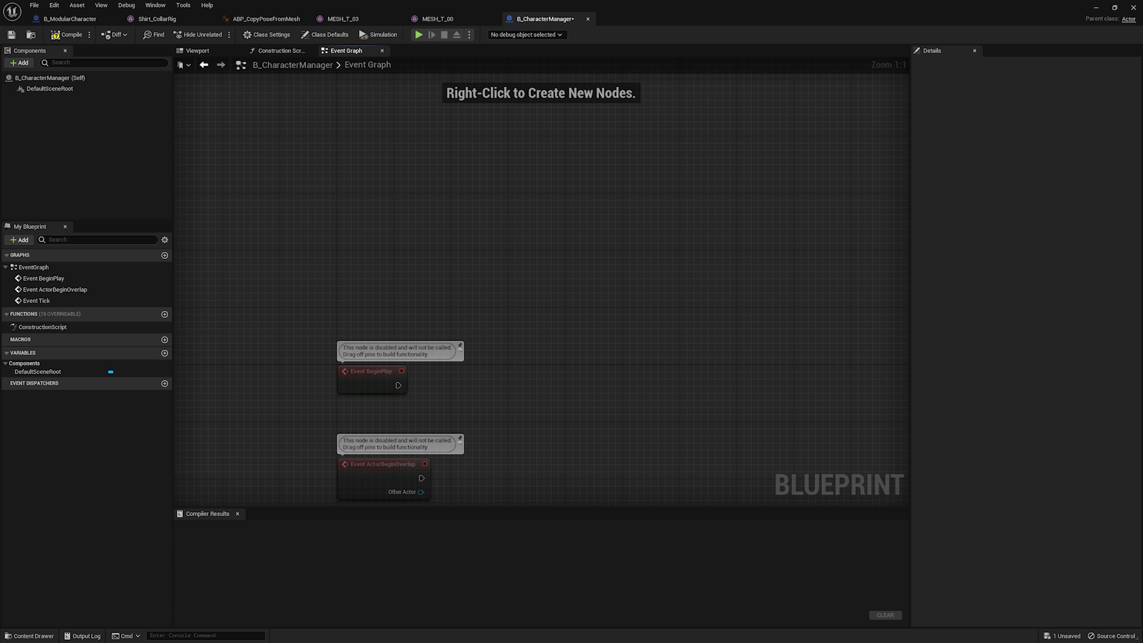
right_click(341, 202)
type("key")
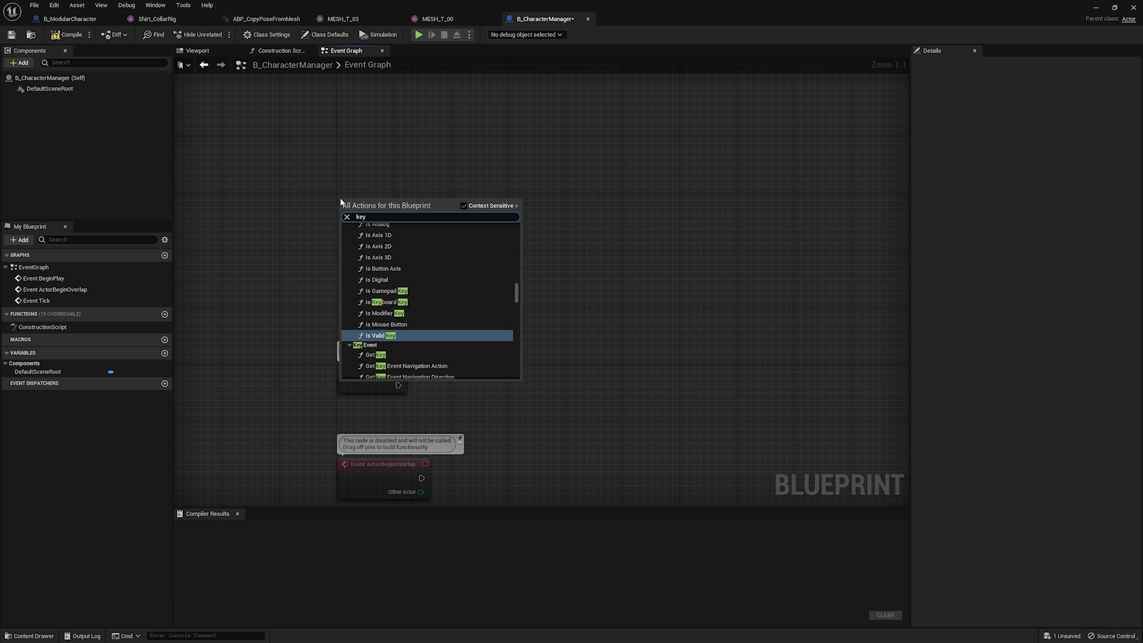
type("boar n")
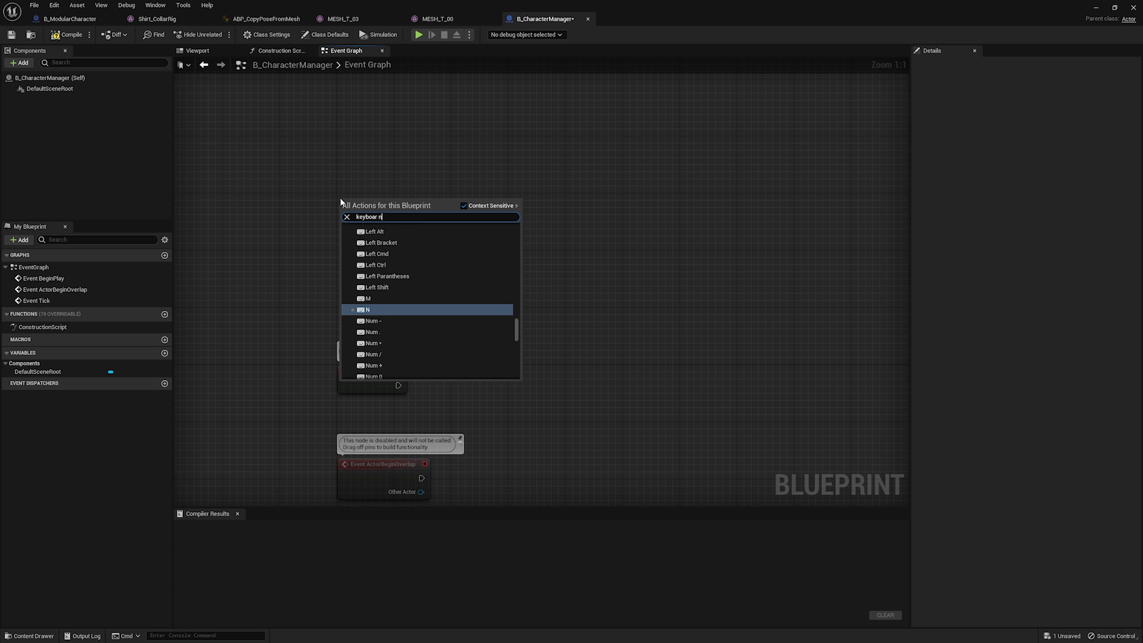
key("Return")
Add a Get All Actors Of Class node on N's Pressed output with B_ModularCharacter as the actor class.
left_click_drag(369, 212, 424, 207)
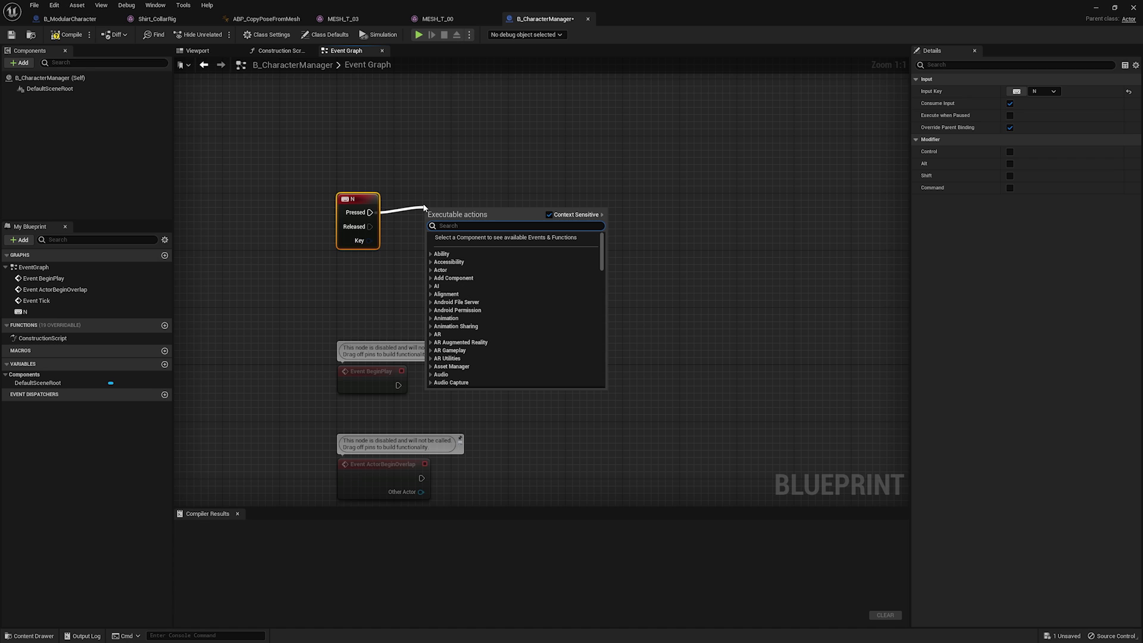
type("get")
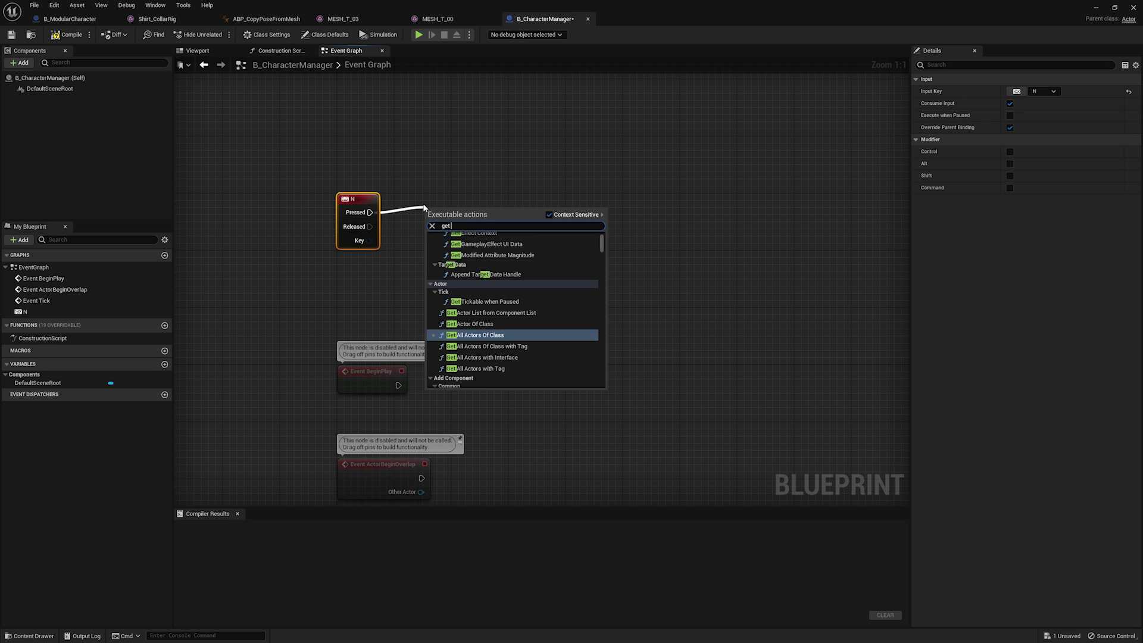
key("Return")
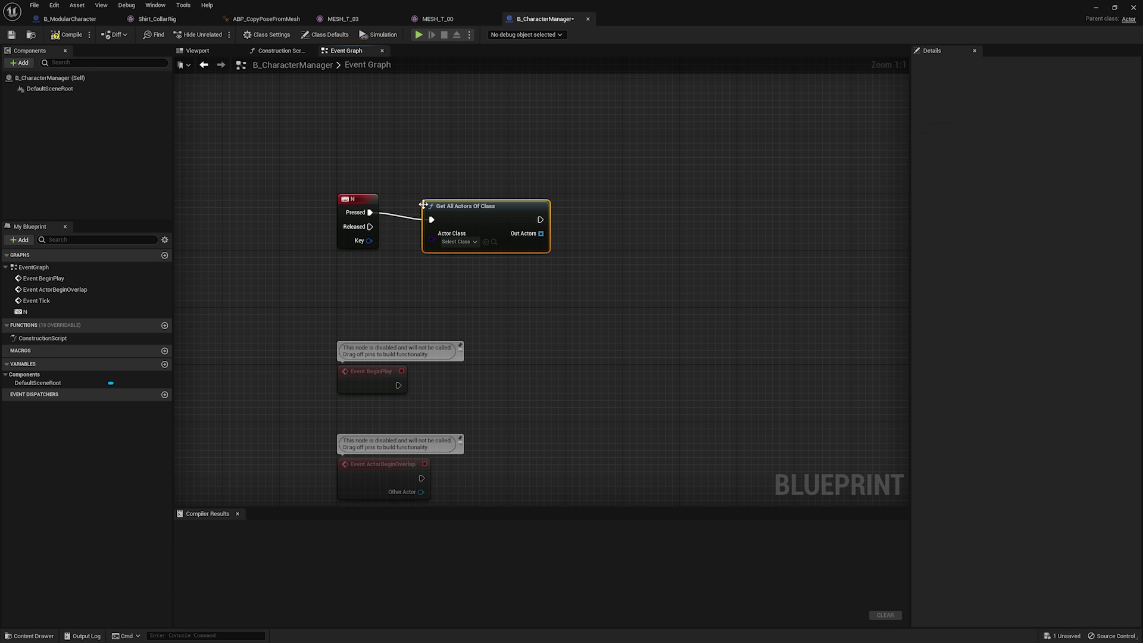
left_click(473, 243)
type("b_mod")
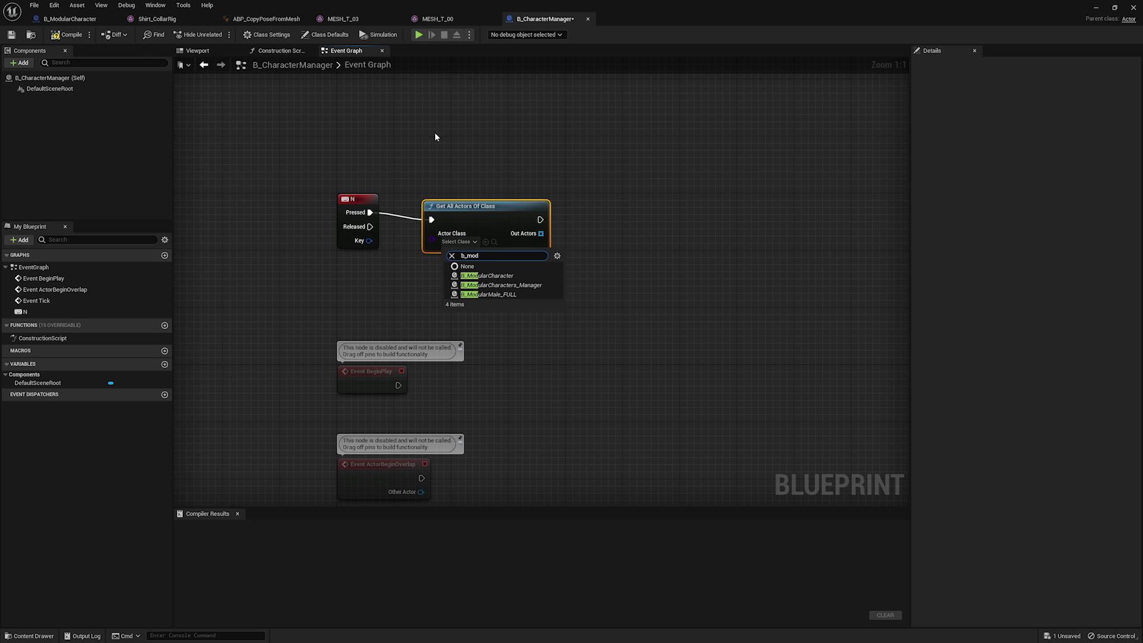
left_click(485, 276)
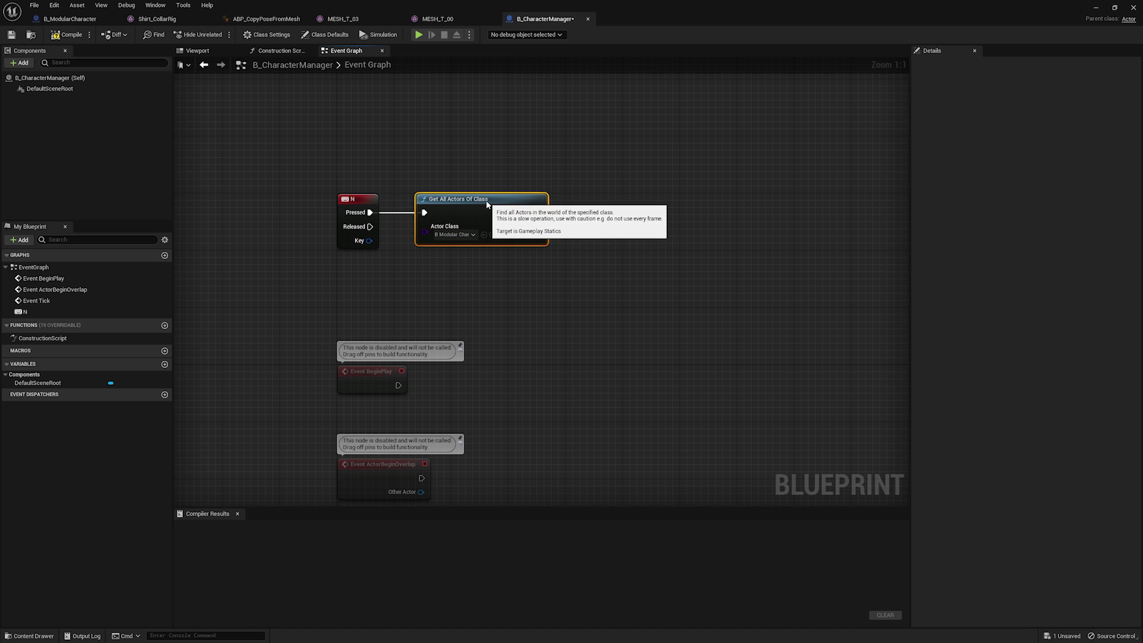
Add a For Each Loop node fed by the Out Actors array.
left_click_drag(539, 227, 587, 223)
type("for each")
key("Return")
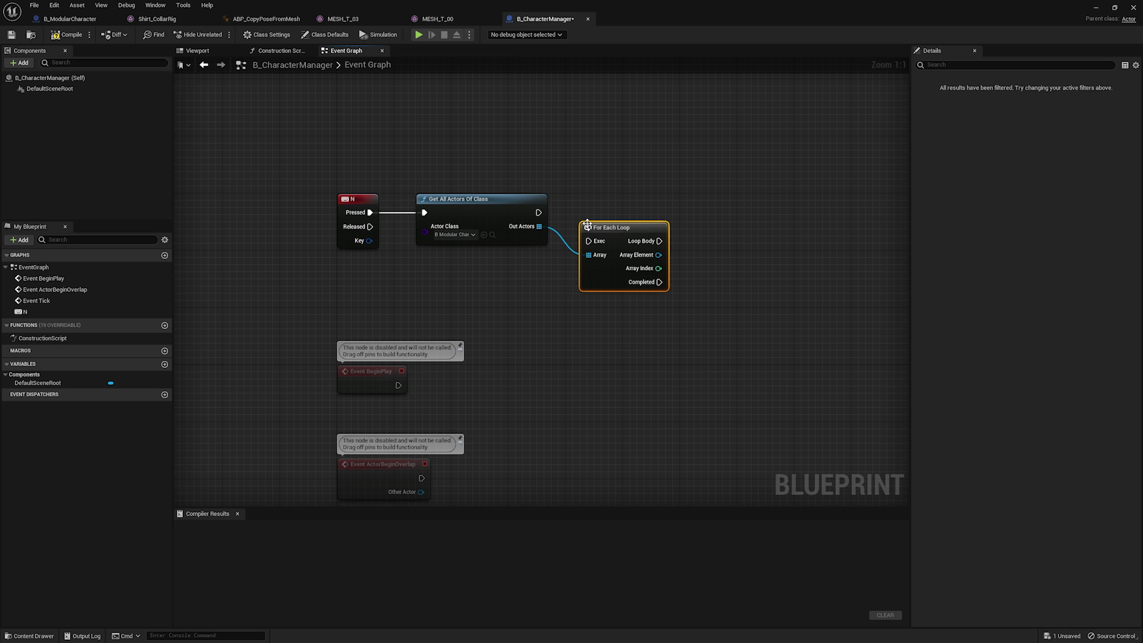
Call Toggle Backpack from the For Each Loop's Loop Body and straighten its connection.
left_click_drag(593, 229, 702, 217)
type("toggle")
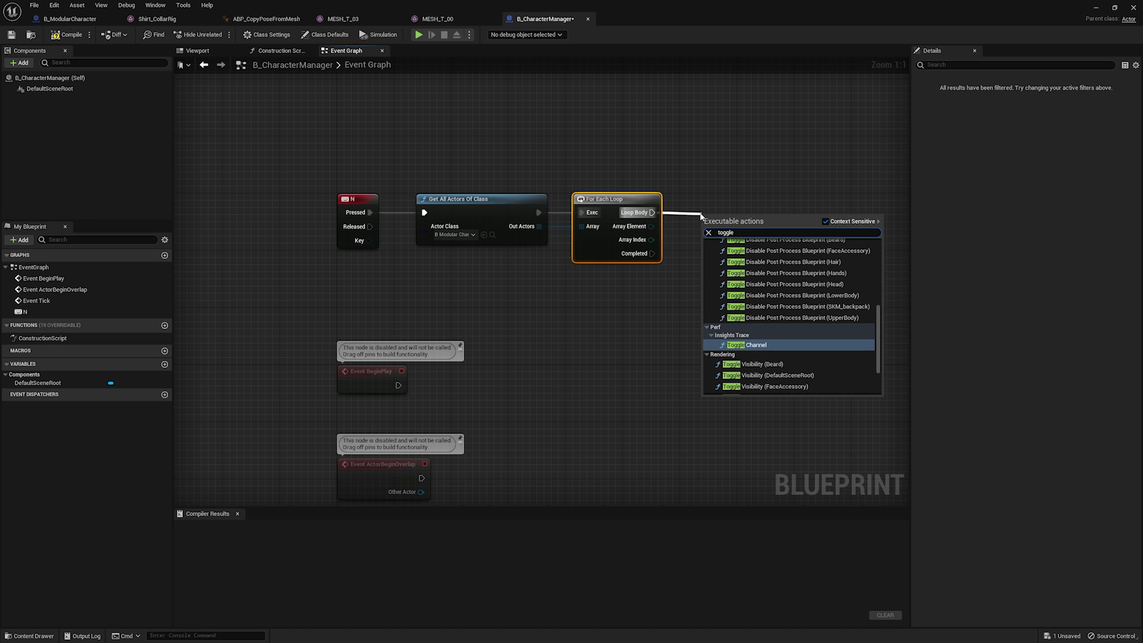
type(" back")
key("Return")
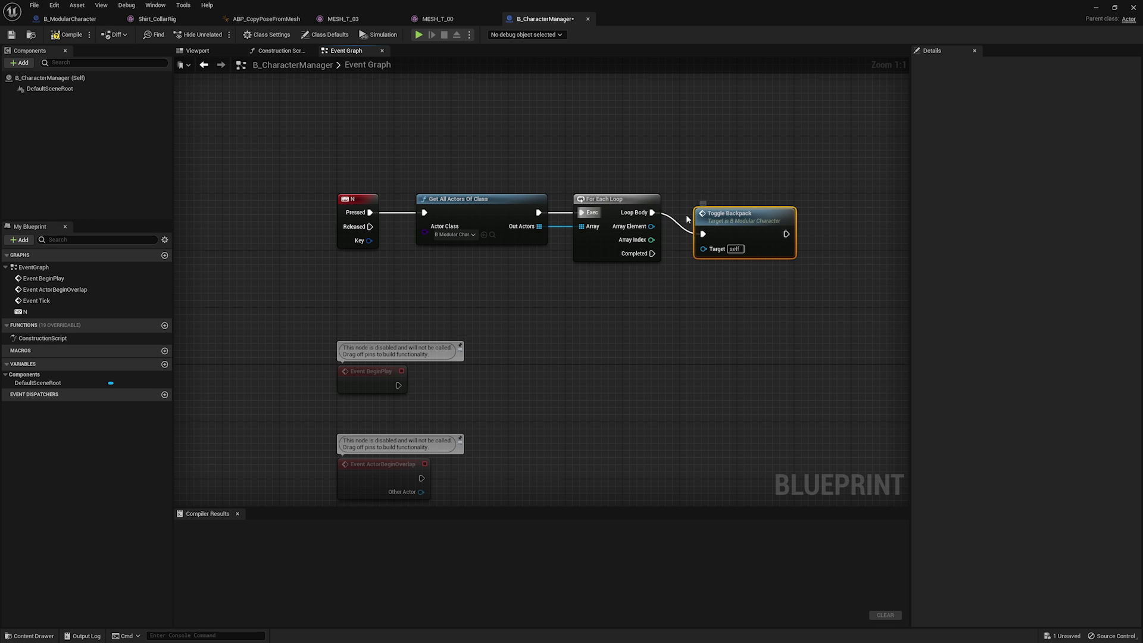
key("q")
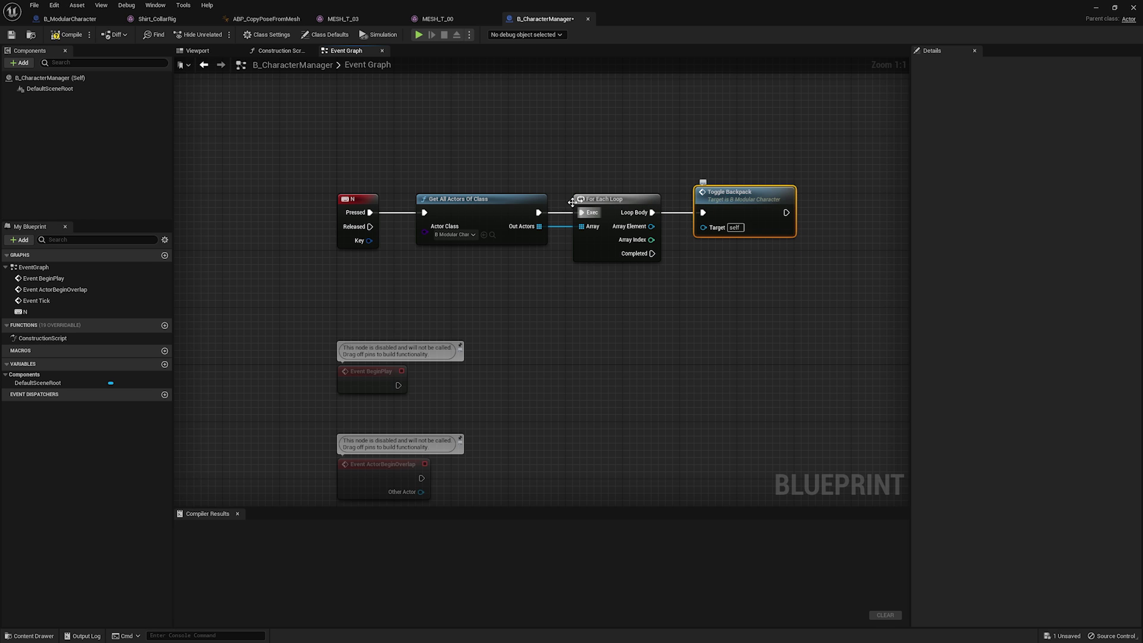
Connect the loop's Array Element to Toggle Backpack's Target and compile B_CharacterManager.
left_click(66, 35)
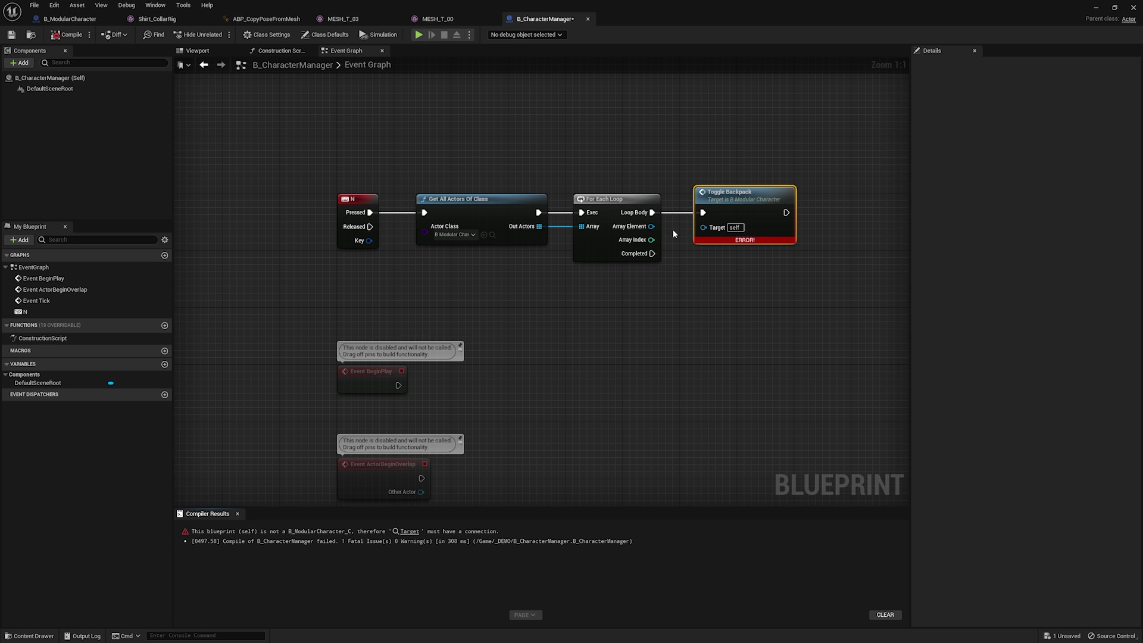
left_click_drag(651, 226, 704, 227)
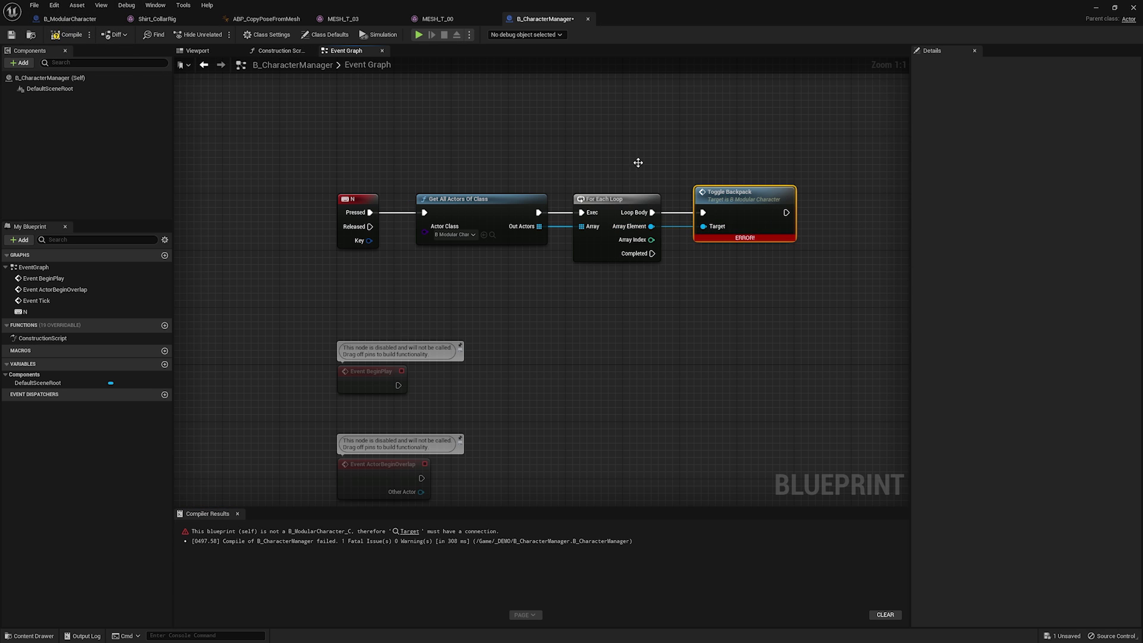
left_click(67, 34)
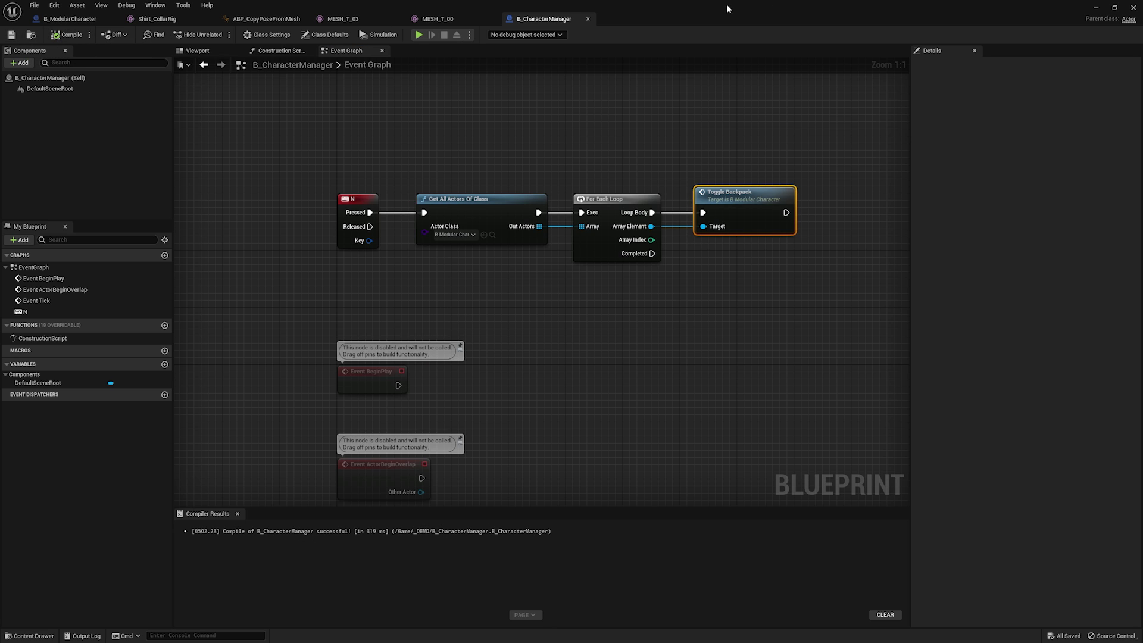
Place a B_CharacterManager instance in the L_DefaultEditorOverview level near the player starts.
left_click(1096, 7)
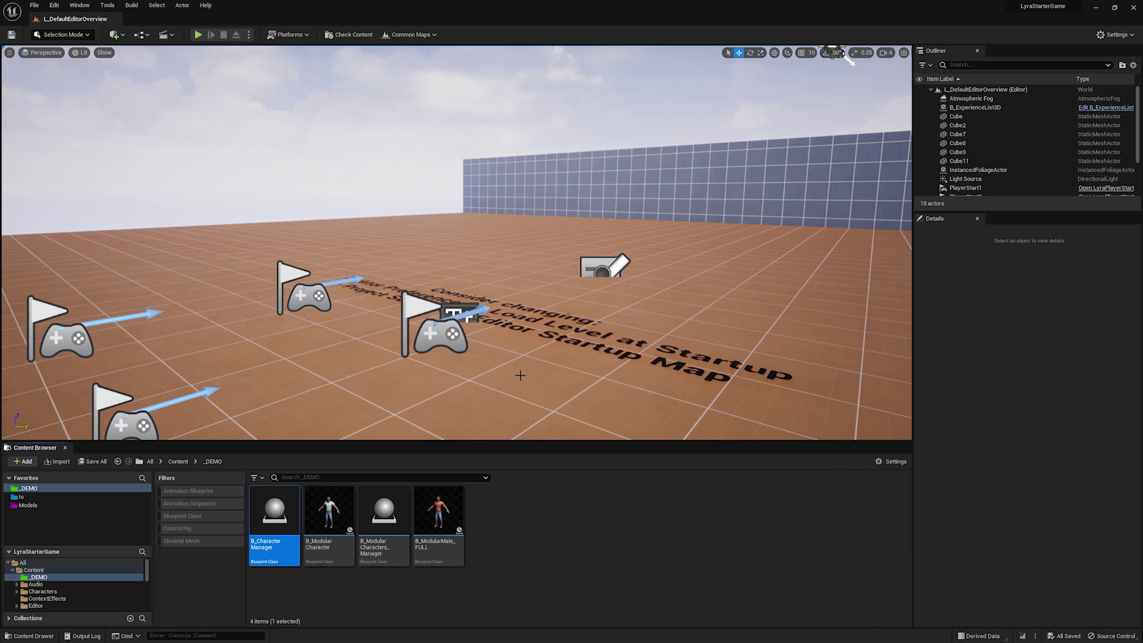
left_click_drag(396, 439, 539, 326)
Play-test the level to check the characters' backpack toggle, and end the play session.
left_click(198, 34)
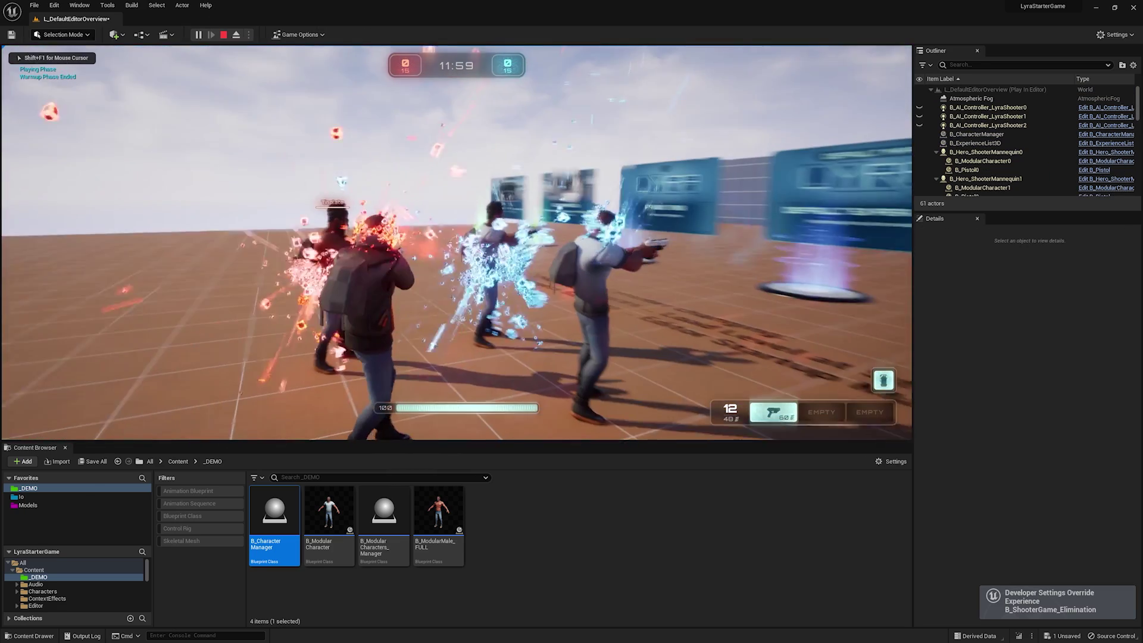
left_click(456, 242)
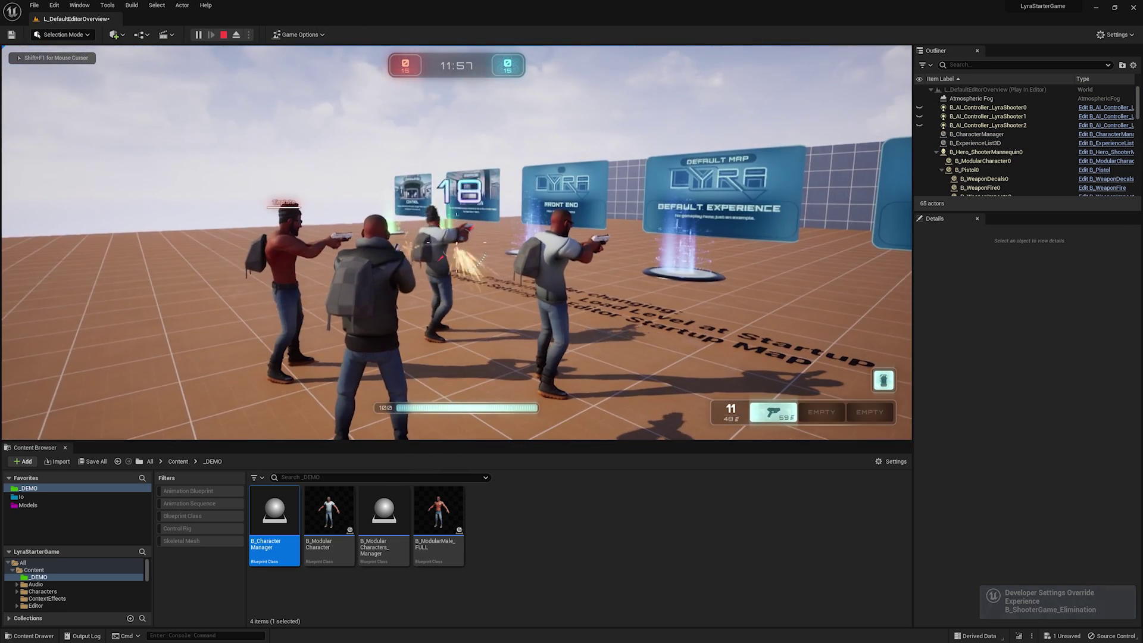
key("a")
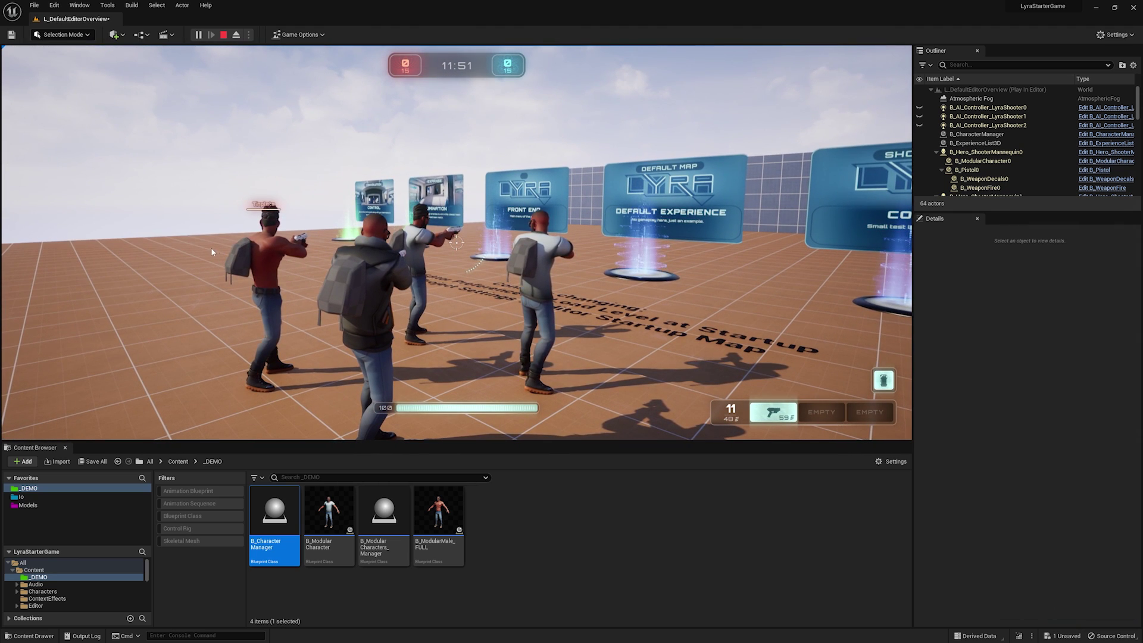
key("Escape")
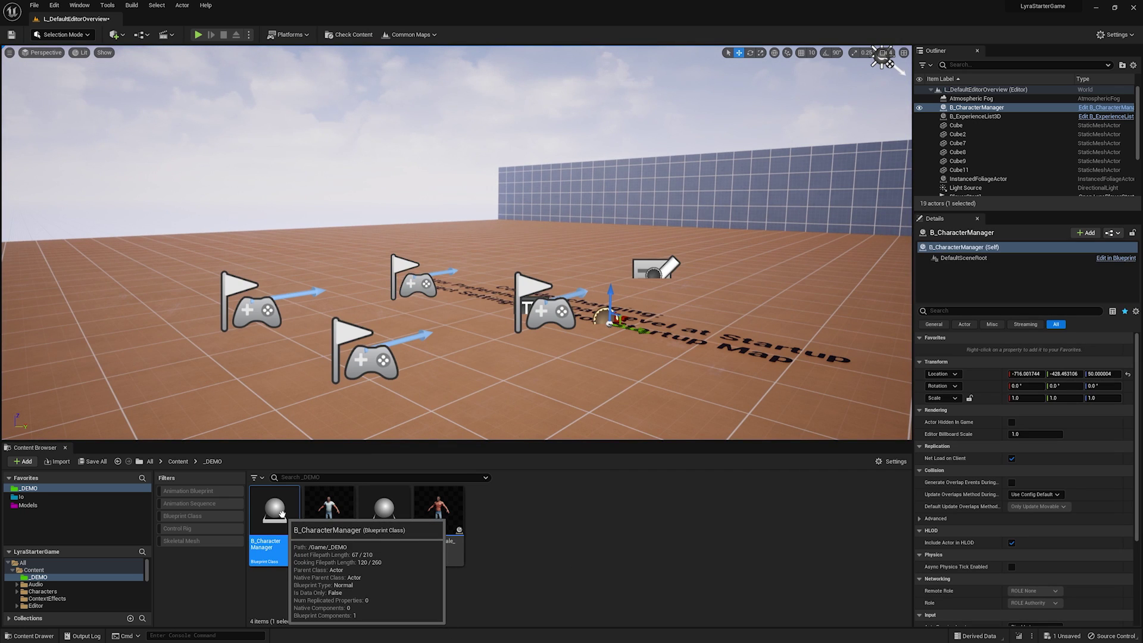
Set B_CharacterManager's Auto Receive Input class default to Player 0, and compile and save the blueprint.
double_click(280, 517)
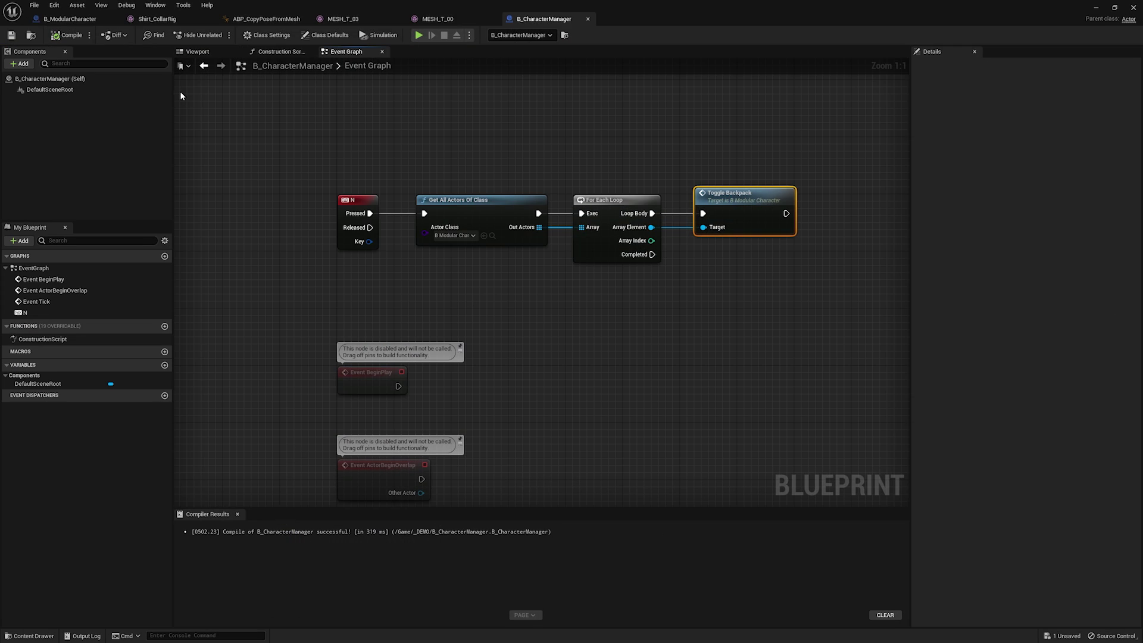
left_click(51, 79)
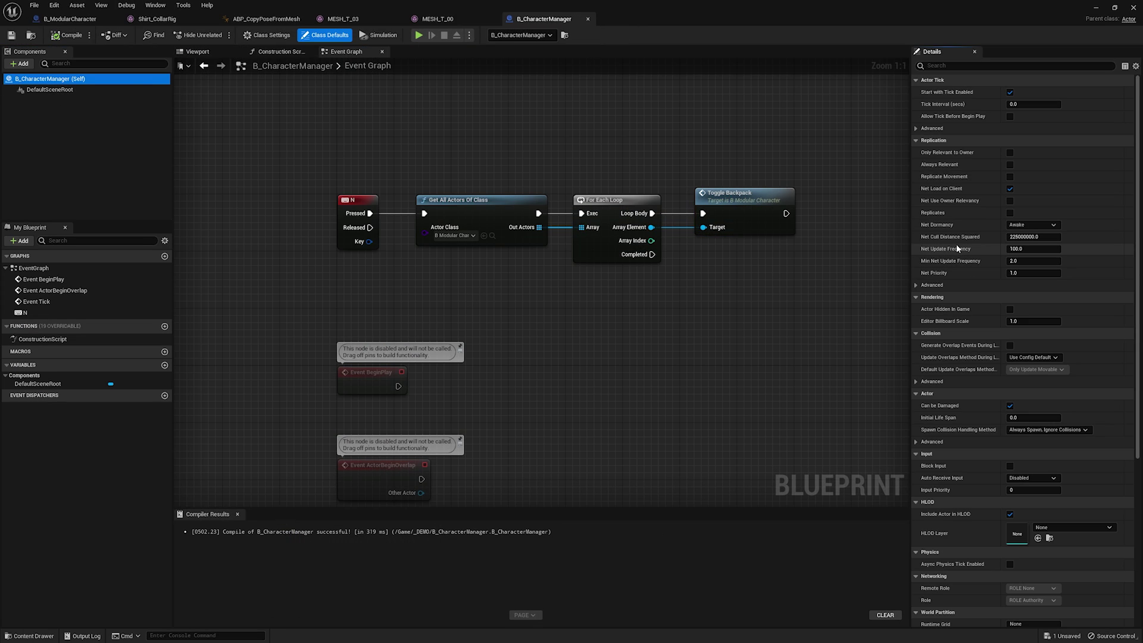
scroll(960, 250, "down", 2)
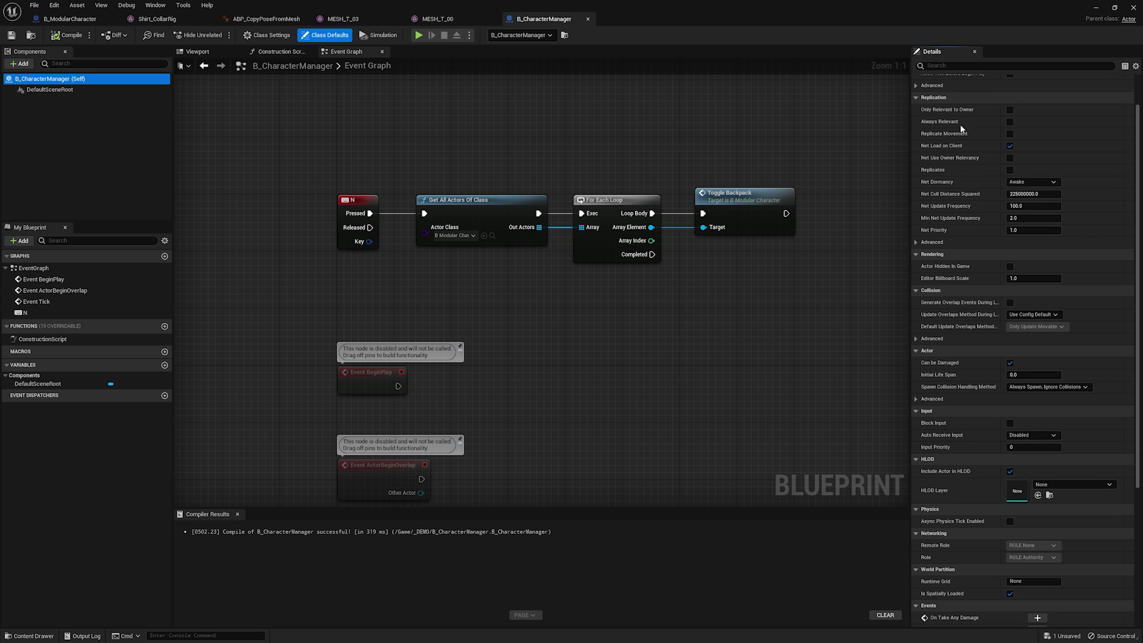
scroll(956, 463, "down", 7)
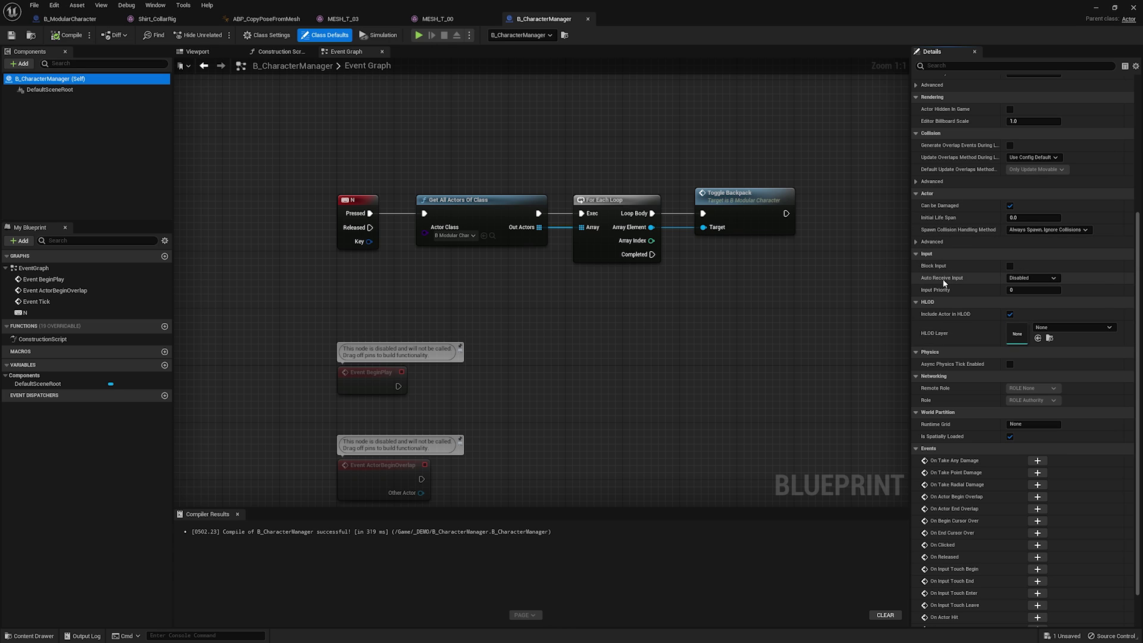
left_click(1029, 278)
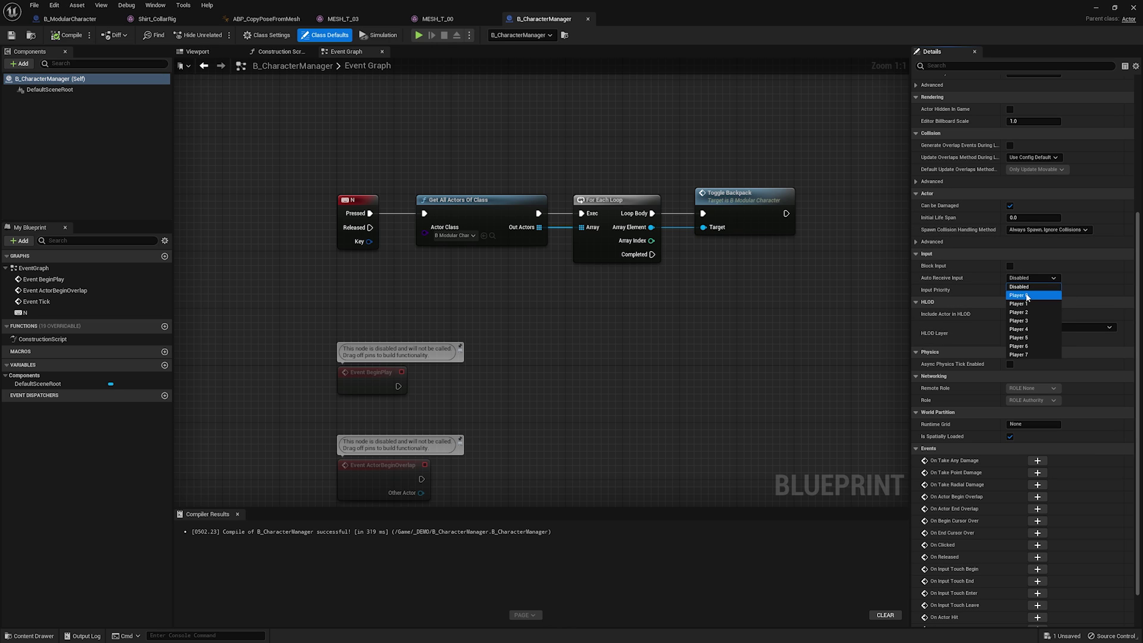
left_click(1027, 295)
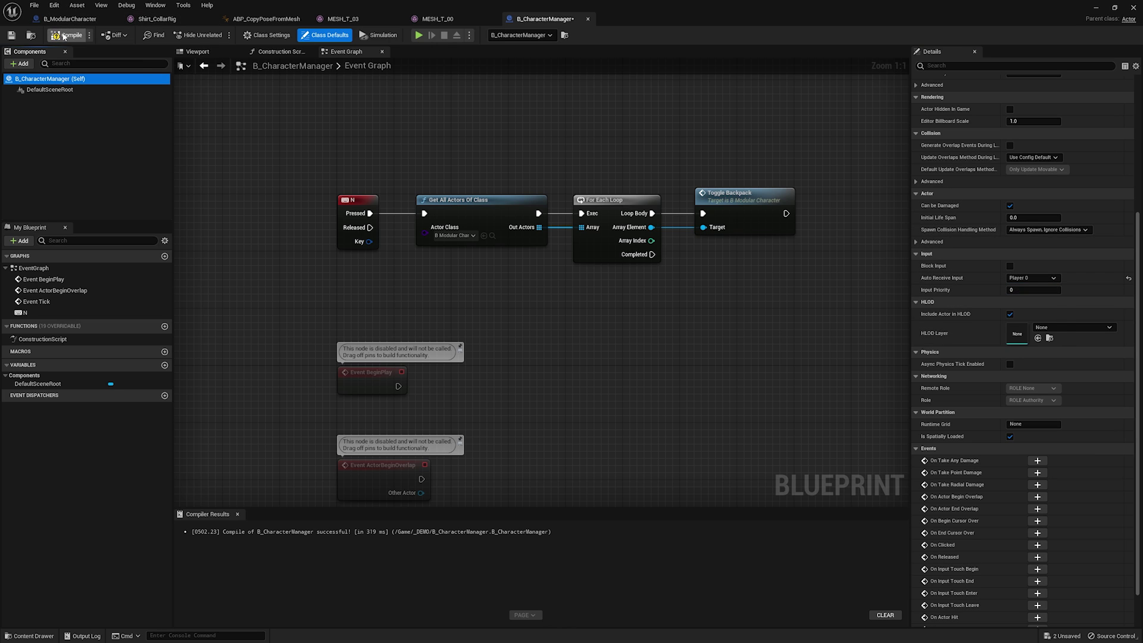
left_click(11, 35)
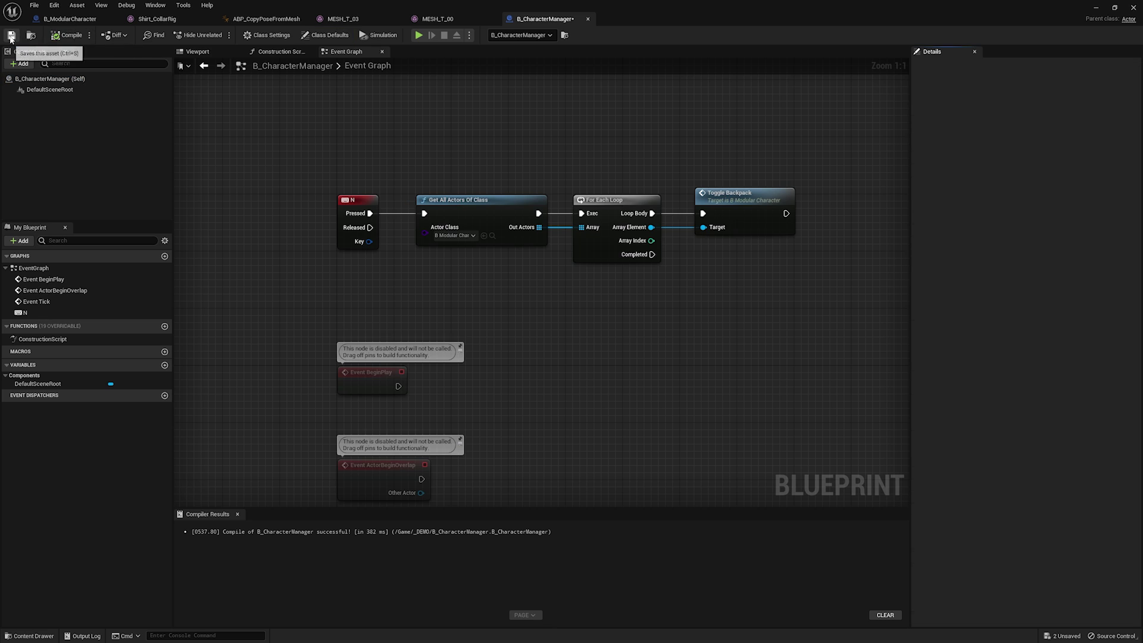
Play-test the level to check that the N key toggles the characters' backpacks, and end the play session.
left_click(1098, 7)
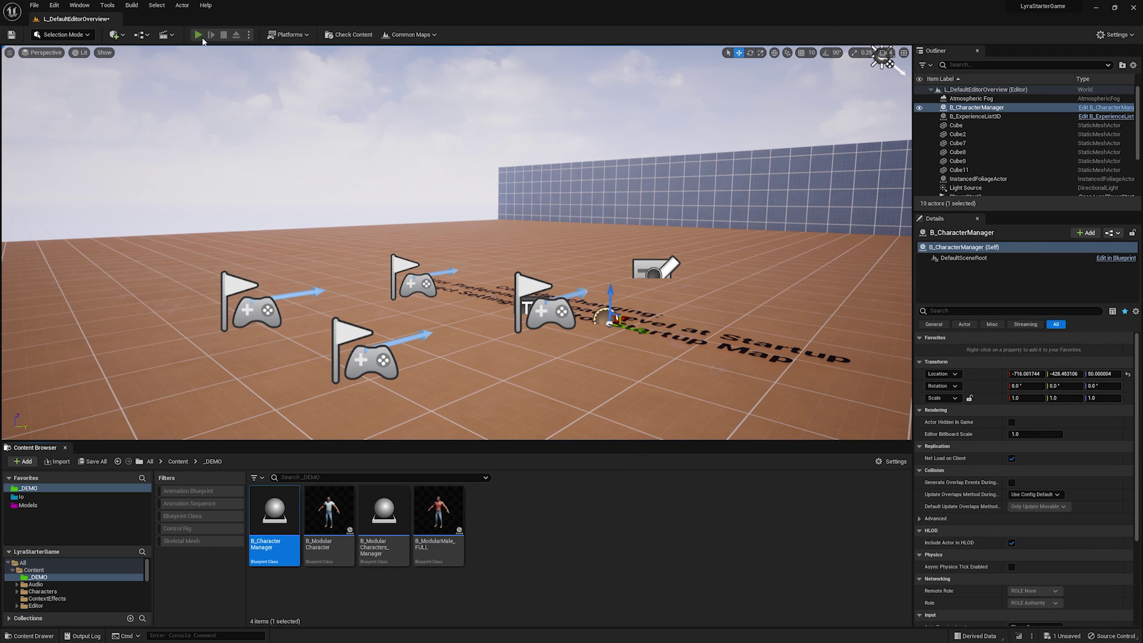
key("alt+p")
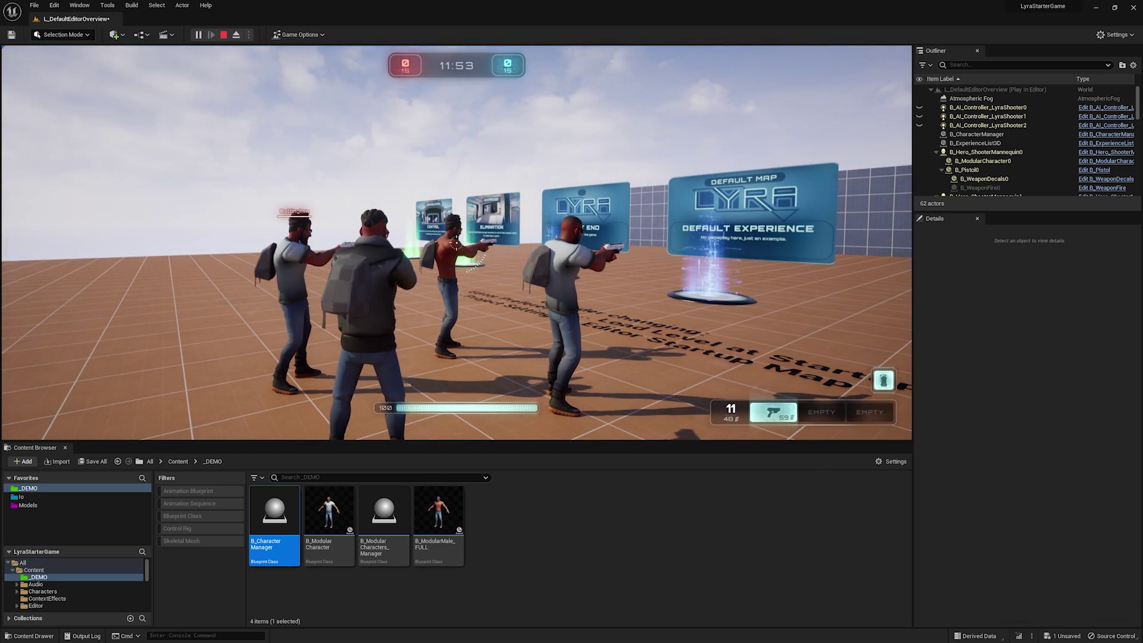
key("Escape")
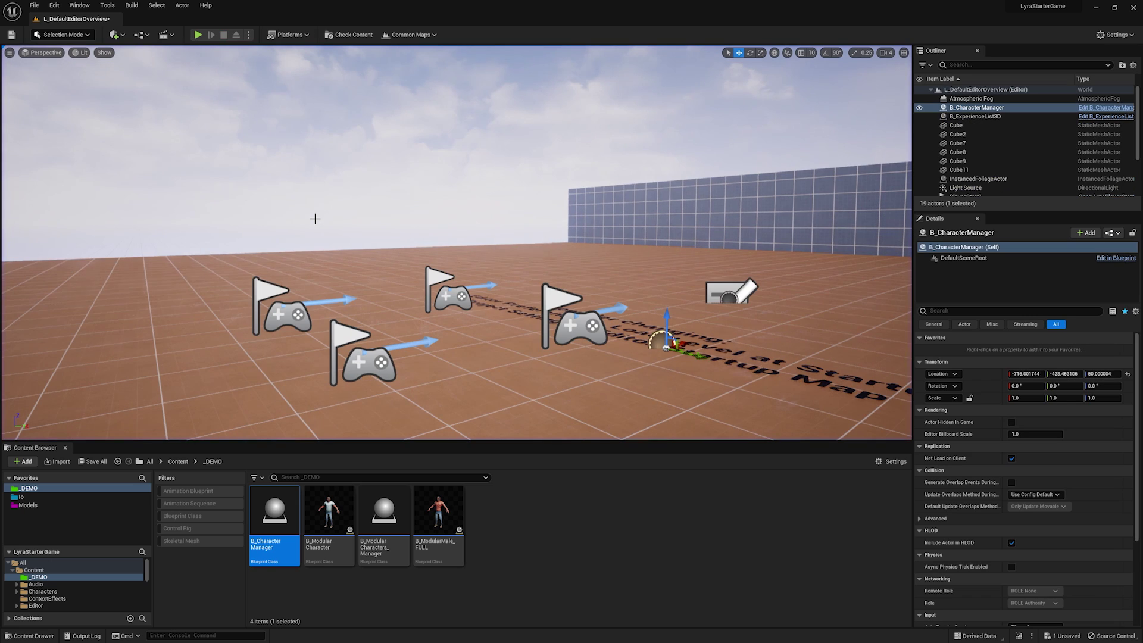
scroll(314, 216, "down", 2)
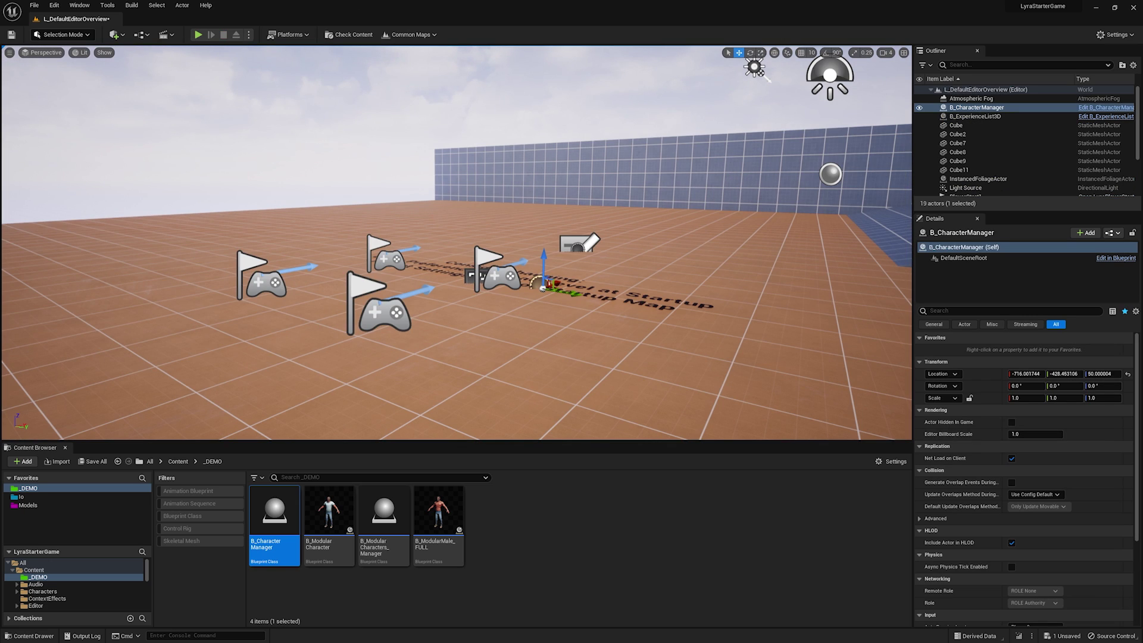
Add a Get Player Pawn node above the M key's node chain in B_CharacterManager's event graph.
key("ctrl+e")
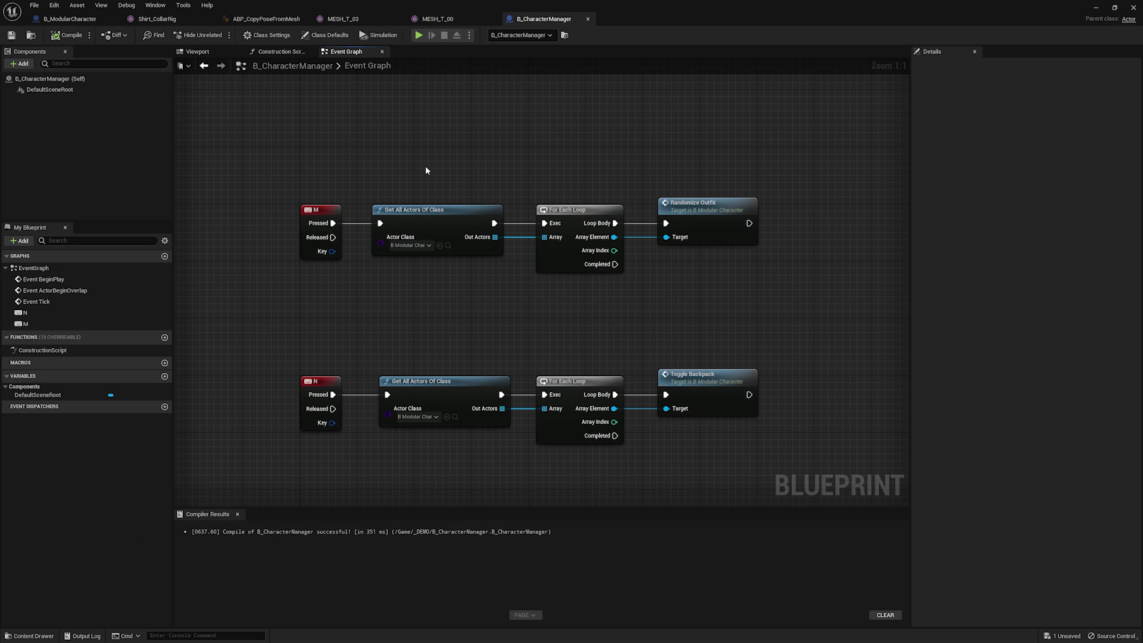
right_click_drag(447, 153, 447, 240)
left_click_drag(415, 256, 734, 384)
left_click(616, 230)
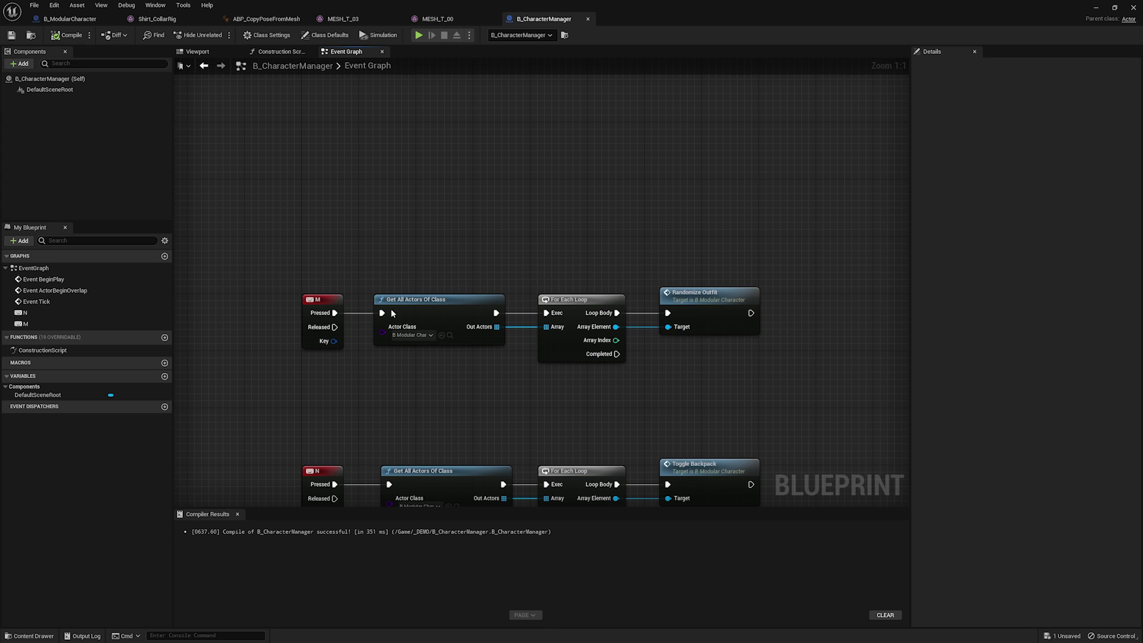
right_click(400, 244)
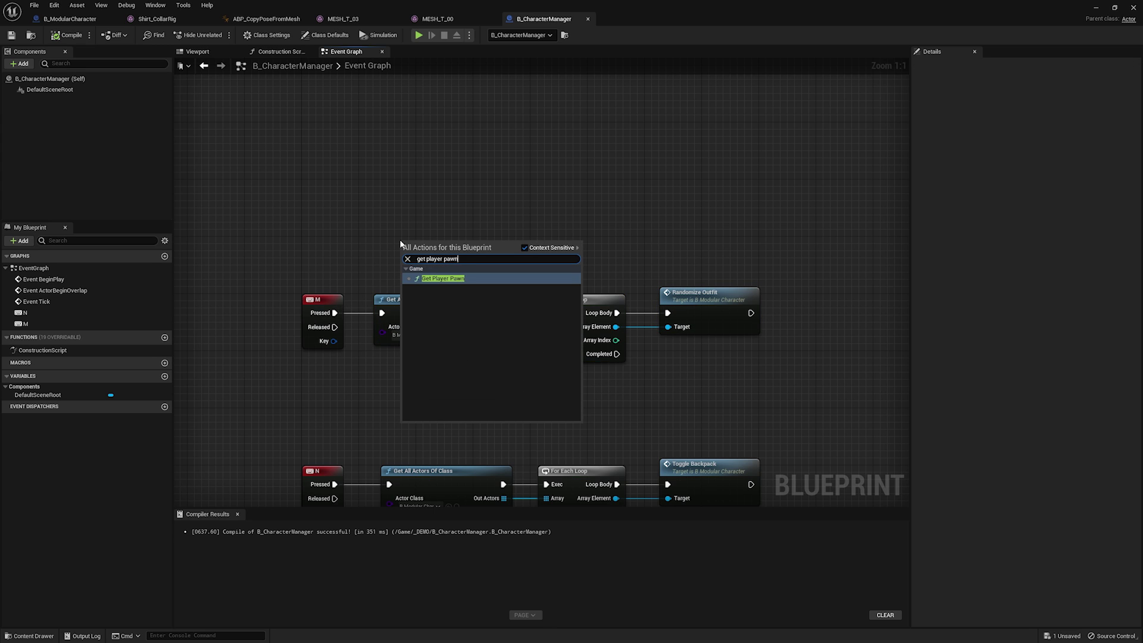
key("Escape")
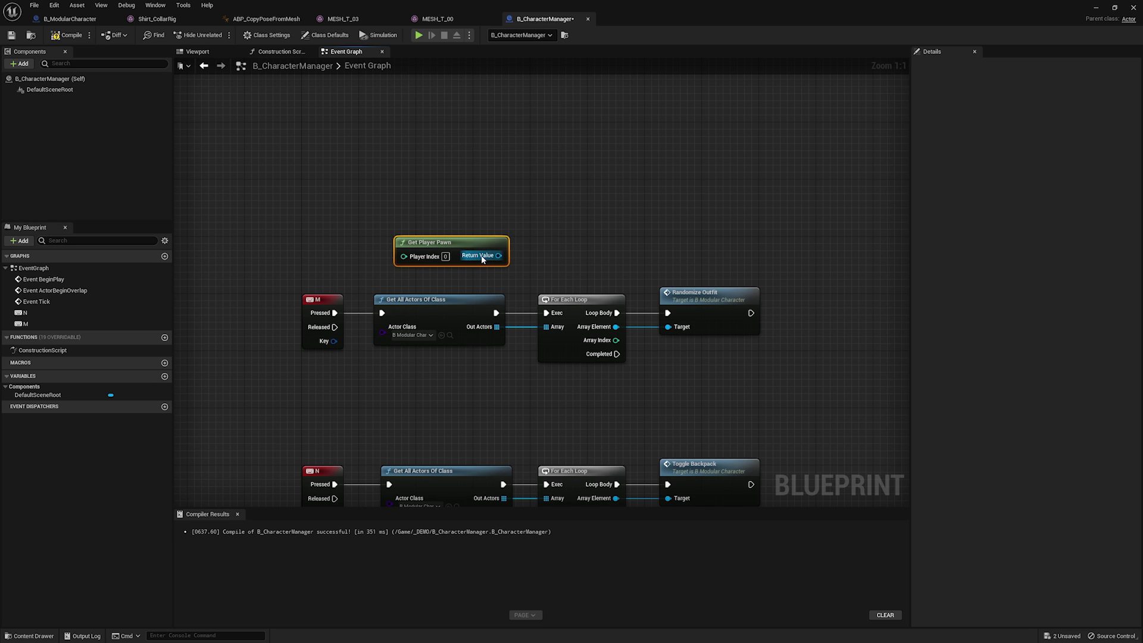
Add a Get All Child Actors node fed by Get Player Pawn's Return Value.
left_click_drag(482, 259, 587, 248)
type("get")
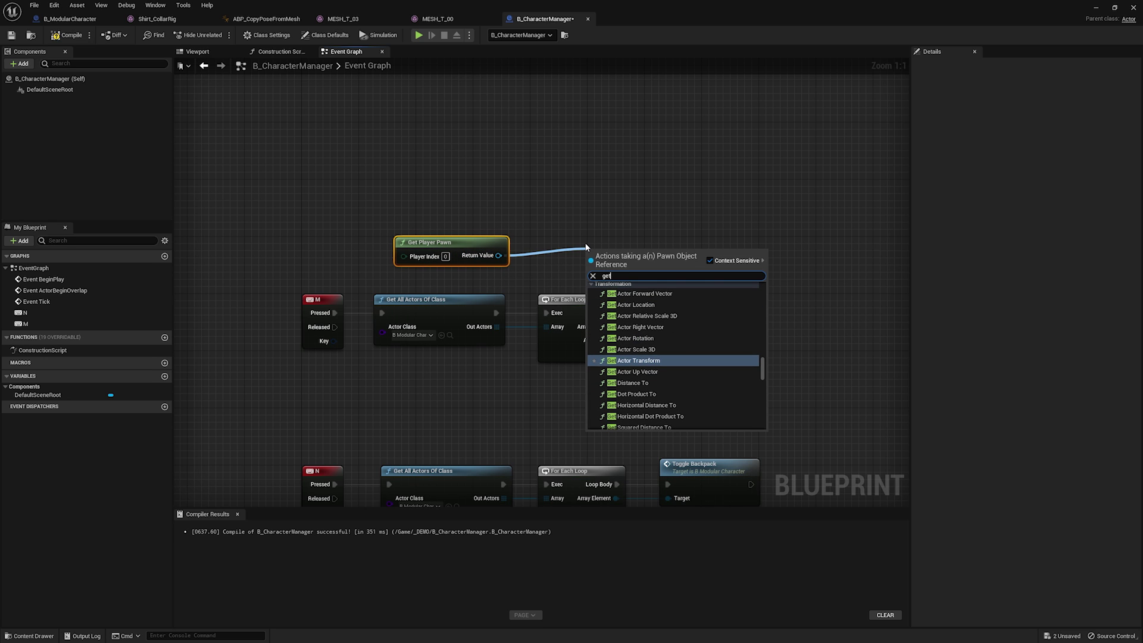
type(" all child")
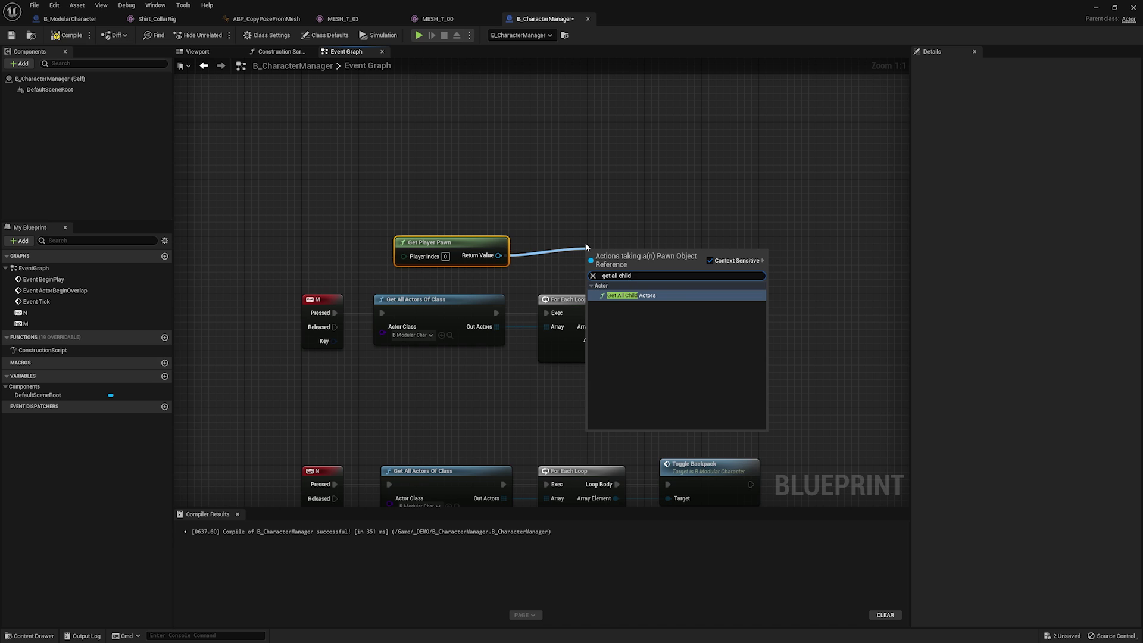
key("Return")
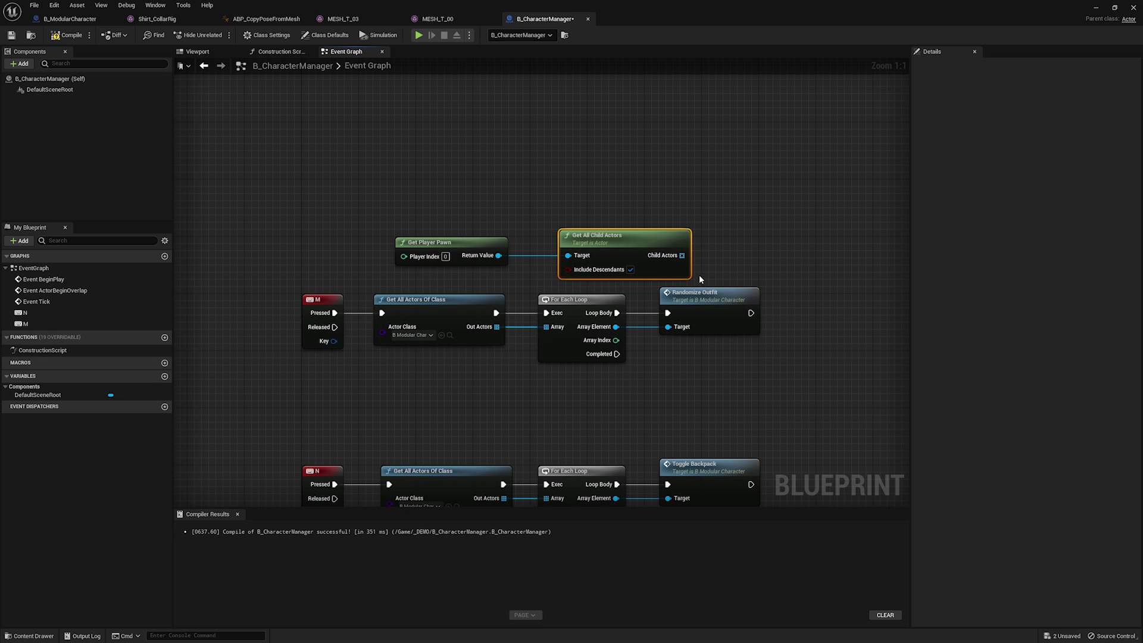
Add a For Each Loop with Break that iterates over the Child Actors array.
left_click_drag(683, 257, 766, 231)
type("for each")
key("Down")
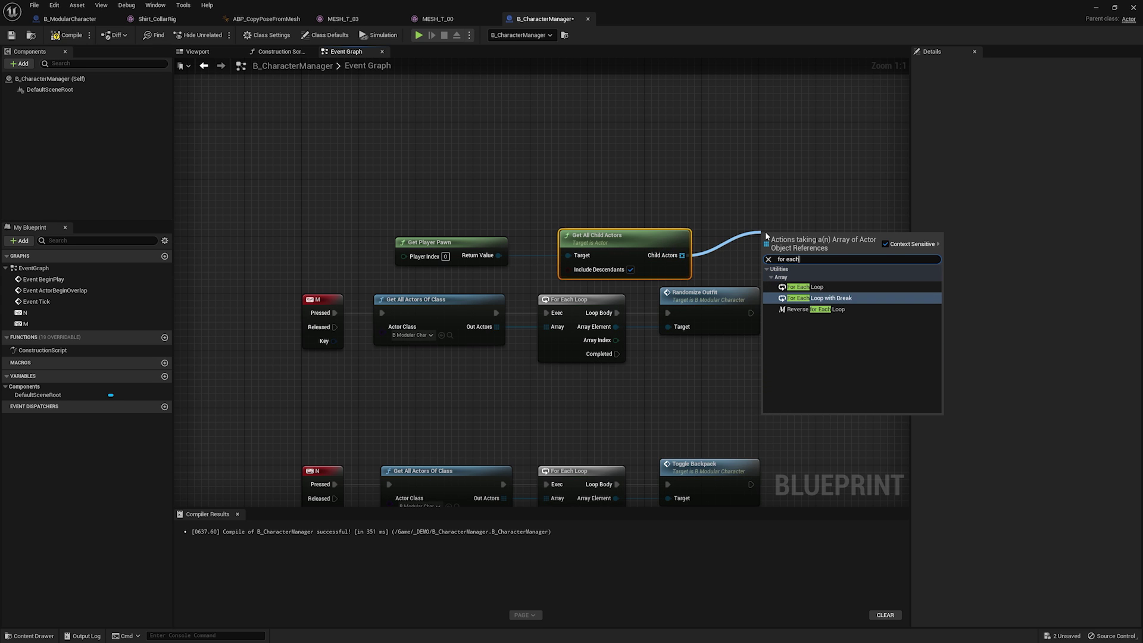
key("Return")
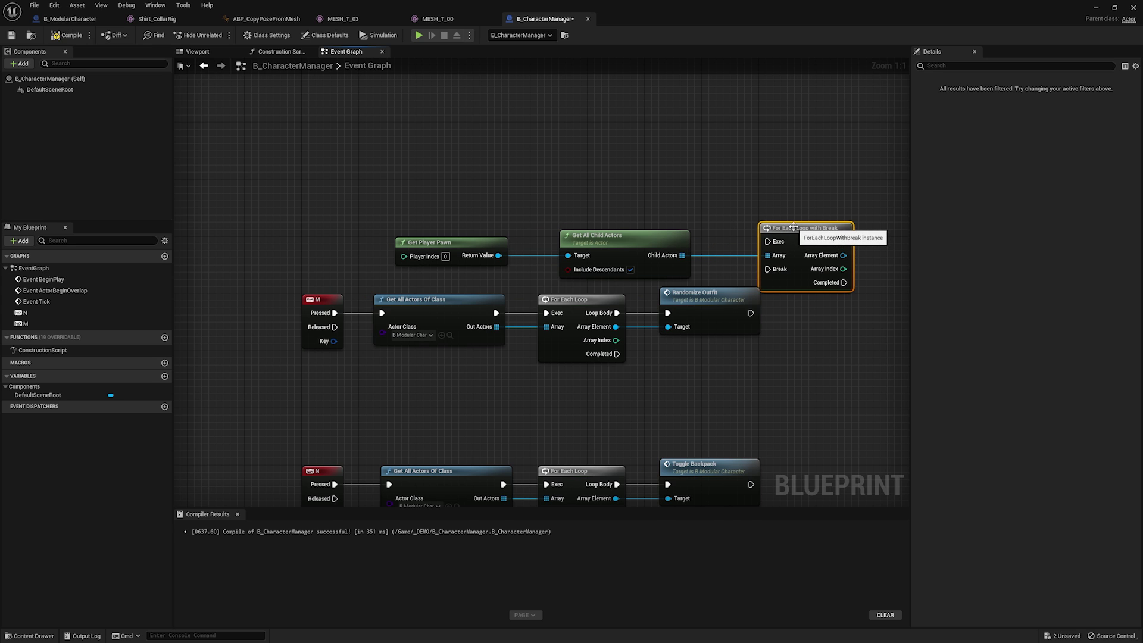
right_click_drag(648, 362, 624, 370)
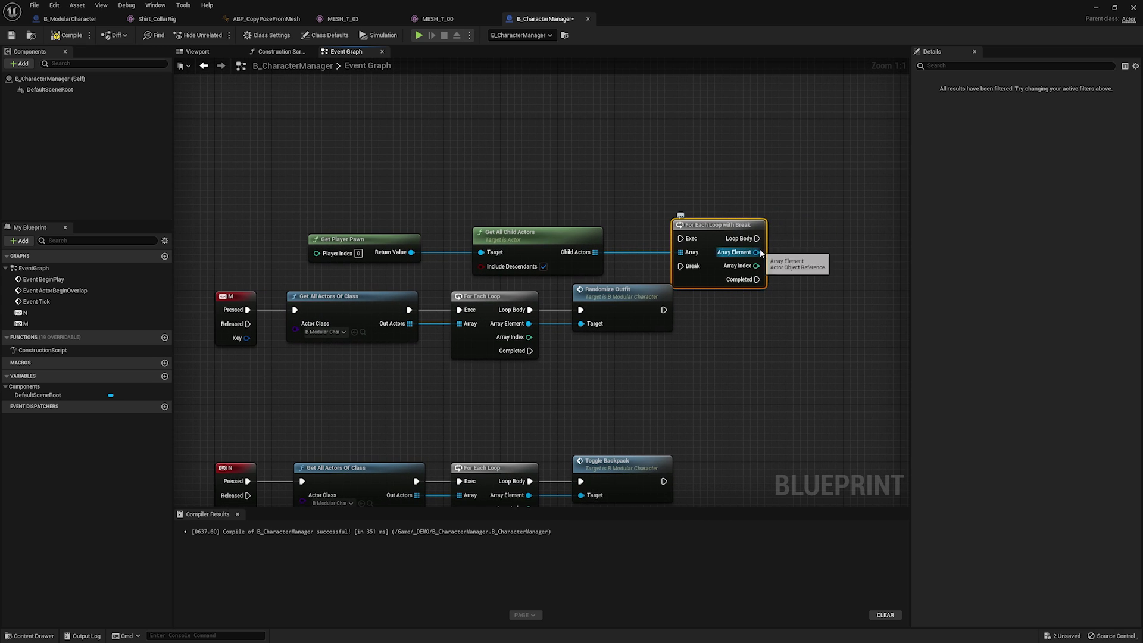
Cast the loop's Array Element to B_ModularCharacter.
left_click_drag(761, 253, 793, 253)
type("cast")
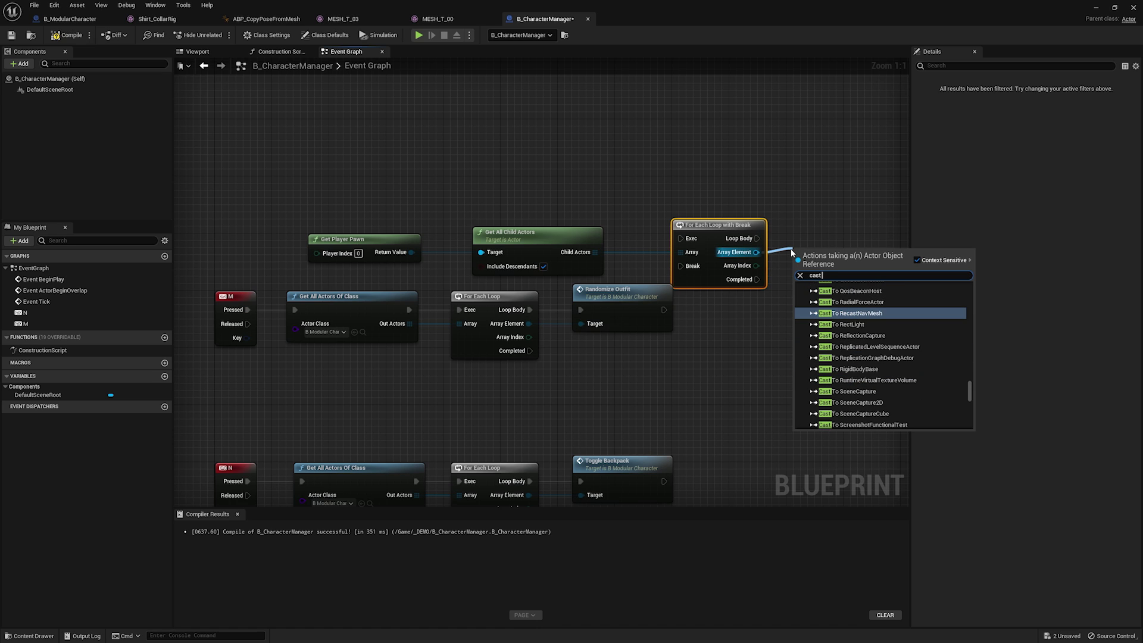
type("  to b mod")
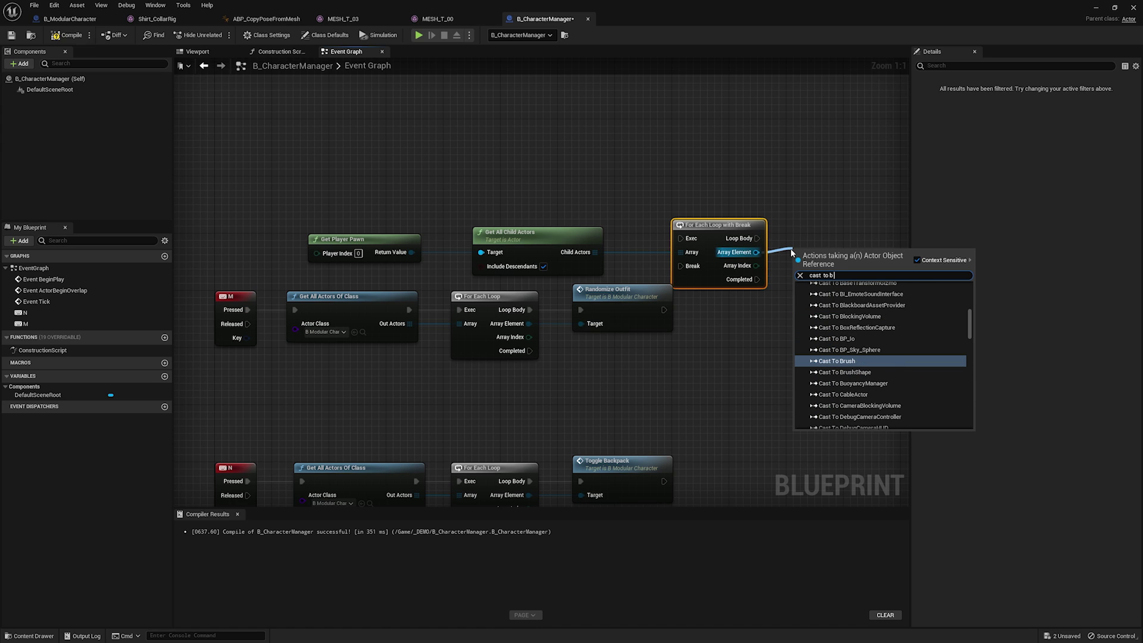
key("Down")
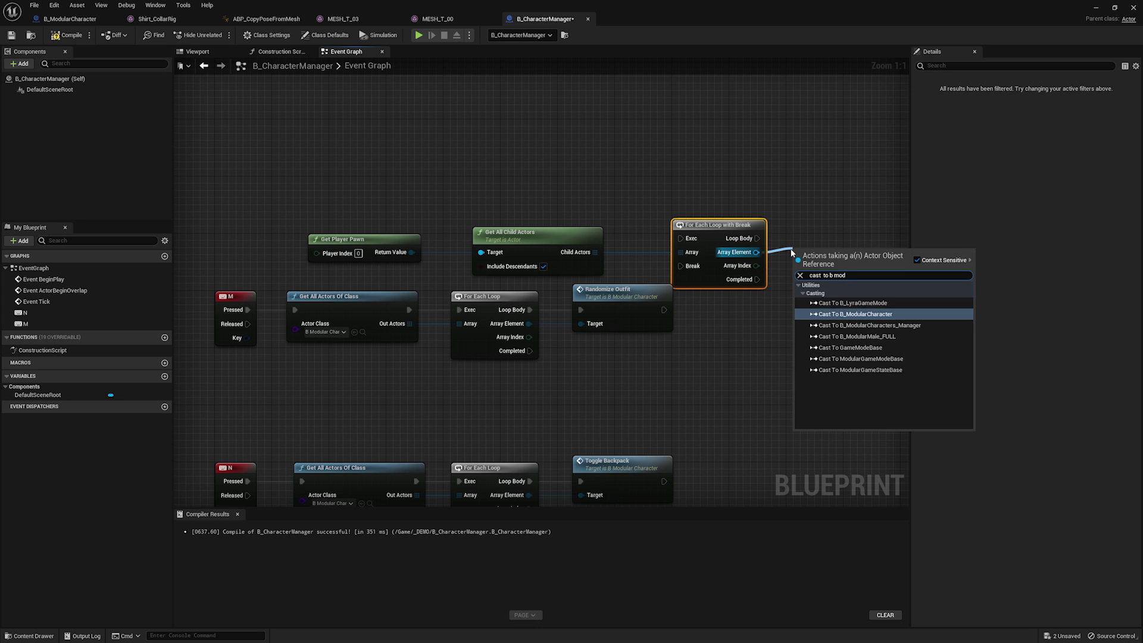
key("Return")
Delete the M event's Get All Actors Of Class, For Each Loop and Randomize Outfit nodes, and move Get Player Pawn beneath Get All Child Actors.
mouse_move(825, 250)
right_mouse_down()
mouse_move(776, 244)
mouse_move(809, 244)
right_mouse_up()
left_click_drag(558, 344, 622, 357)
left_click_drag(398, 322, 399, 321)
key("Delete")
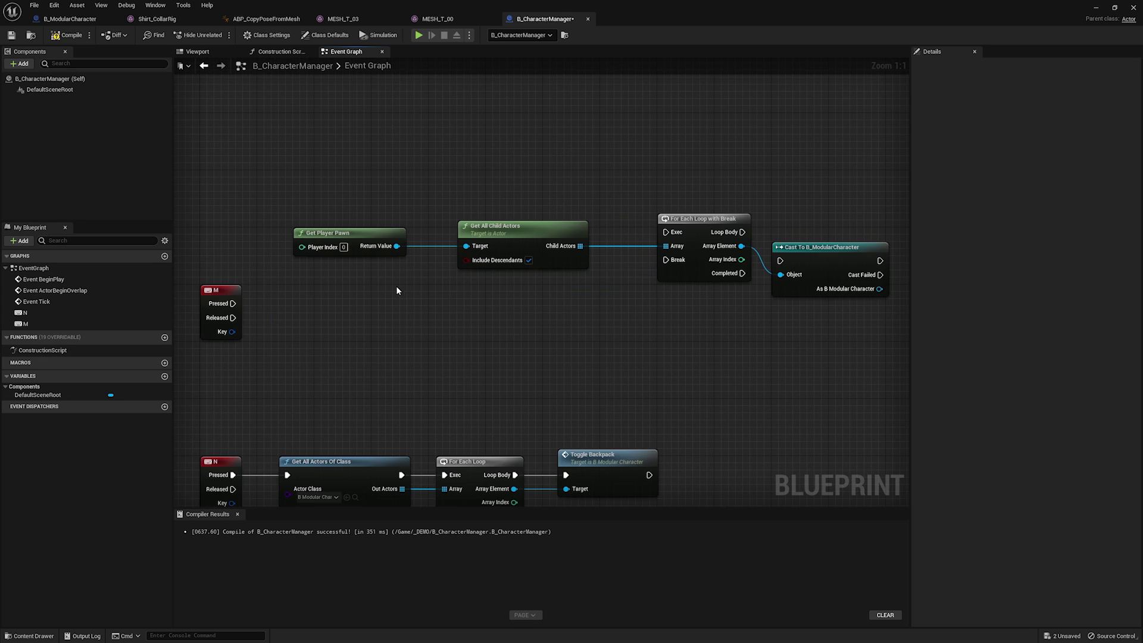
left_click_drag(360, 240, 524, 288)
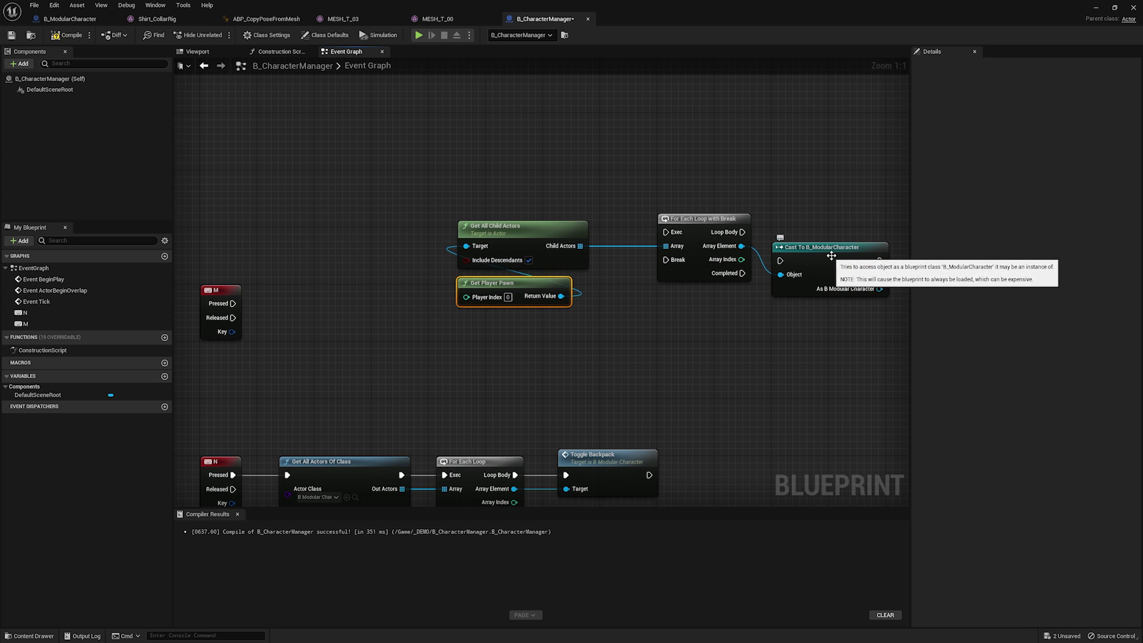
Align the B_ModularCharacter cast with the break loop and connect Loop Body to the cast's execution input.
left_click_drag(825, 266, 831, 237)
right_click_drag(827, 295, 666, 301)
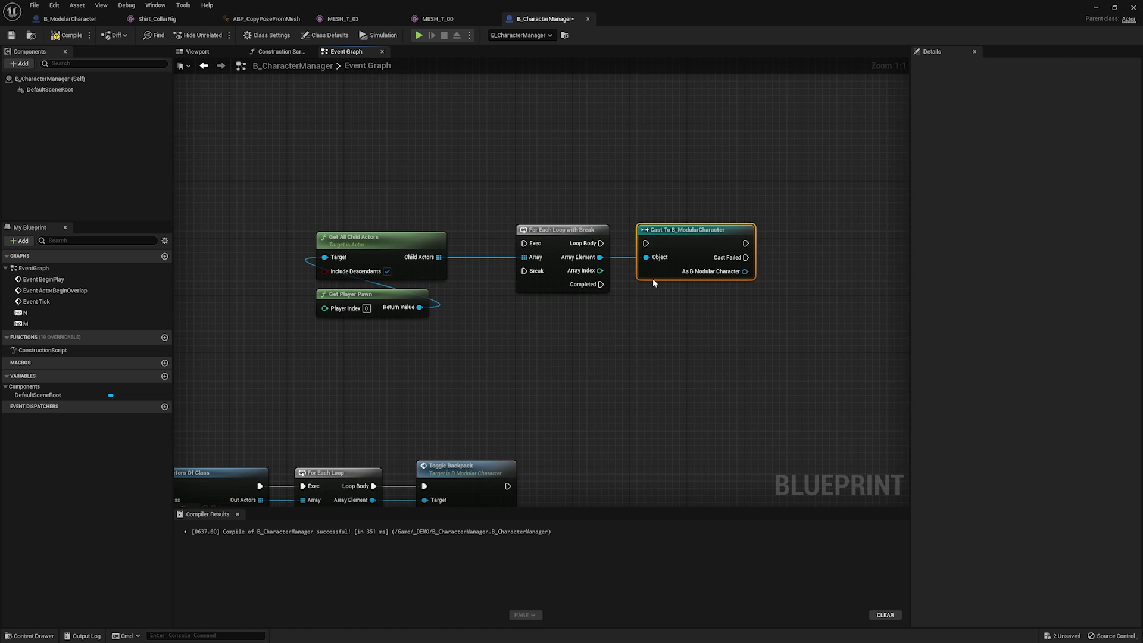
left_click_drag(601, 243, 646, 243)
right_click_drag(749, 319, 707, 326)
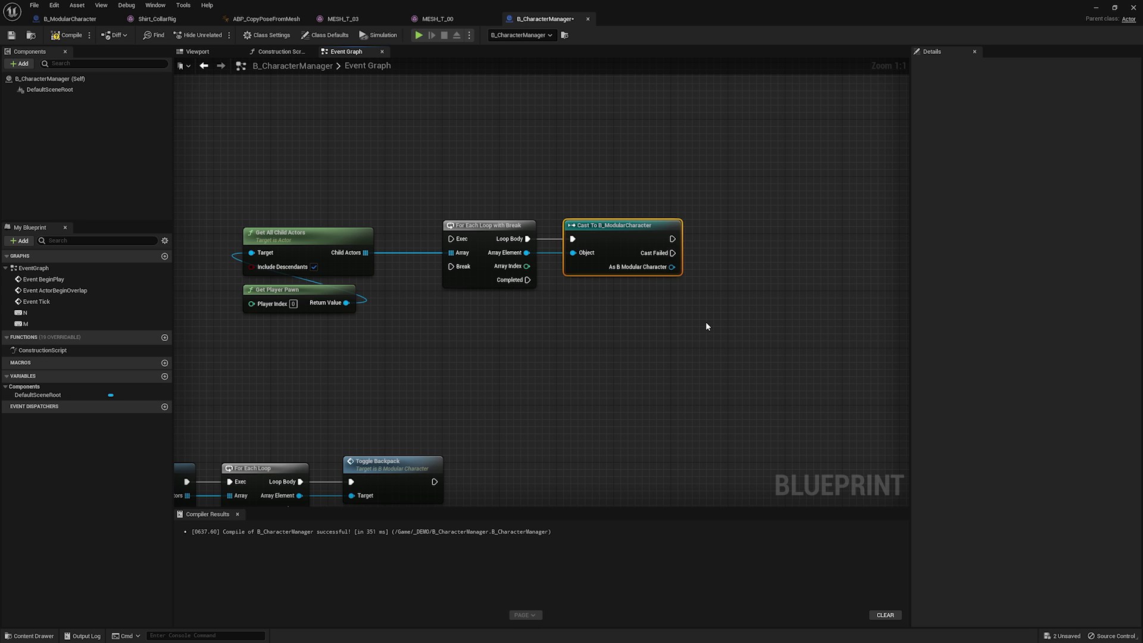
right_click_drag(707, 326, 725, 350)
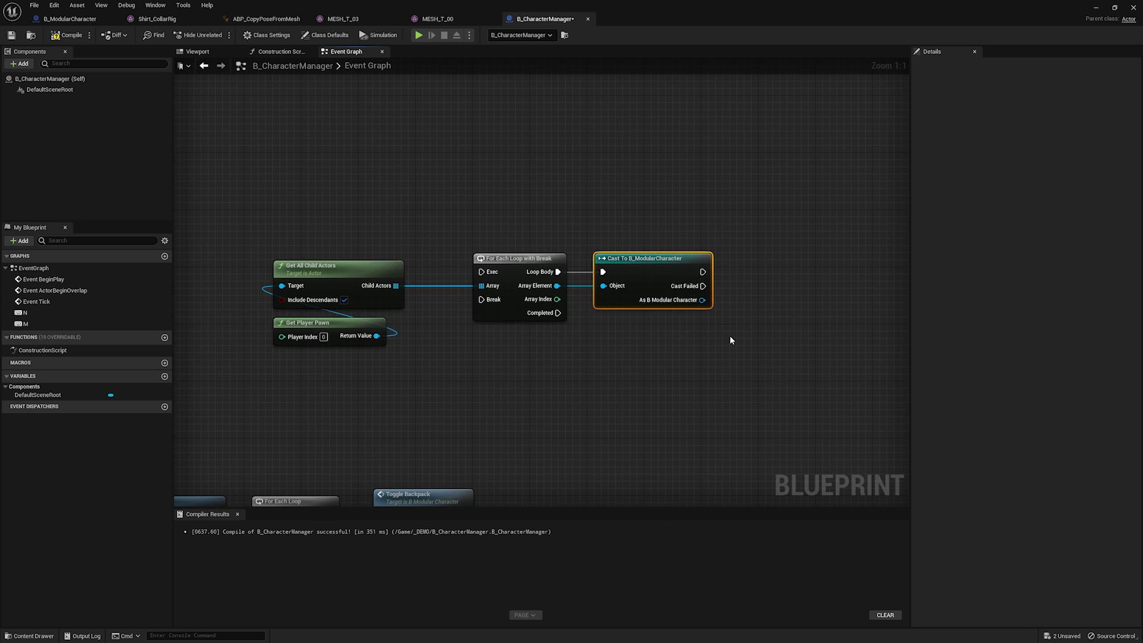
Connect Cast Failed back to the break loop's Exec input, routing the wire above the nodes with two reroute points.
left_click_drag(703, 286, 483, 272)
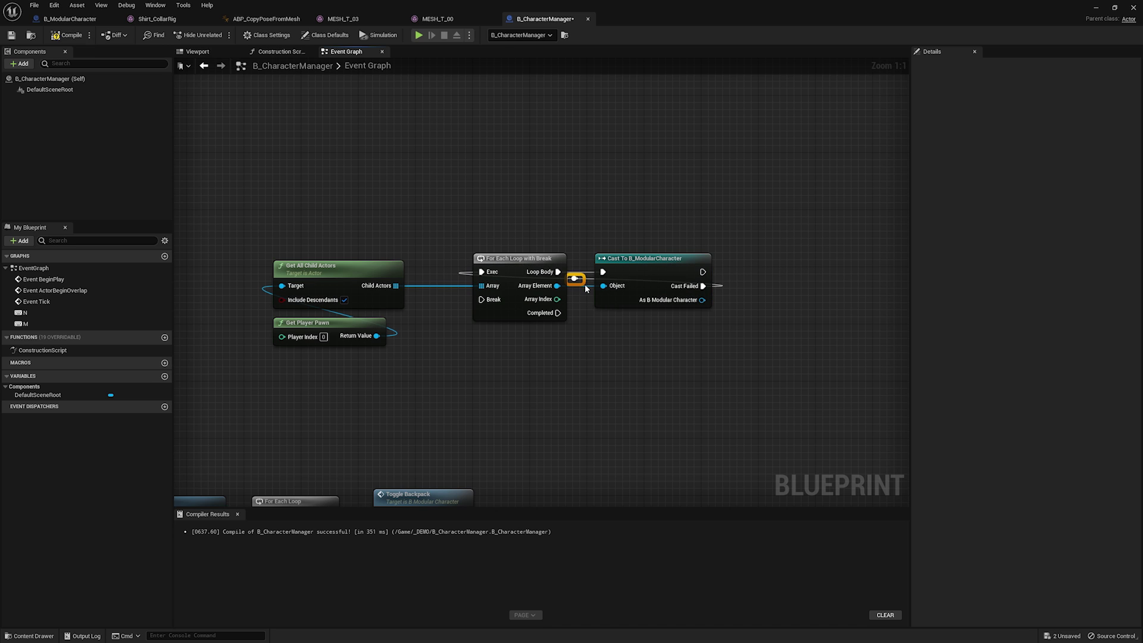
left_click_drag(584, 279, 489, 215)
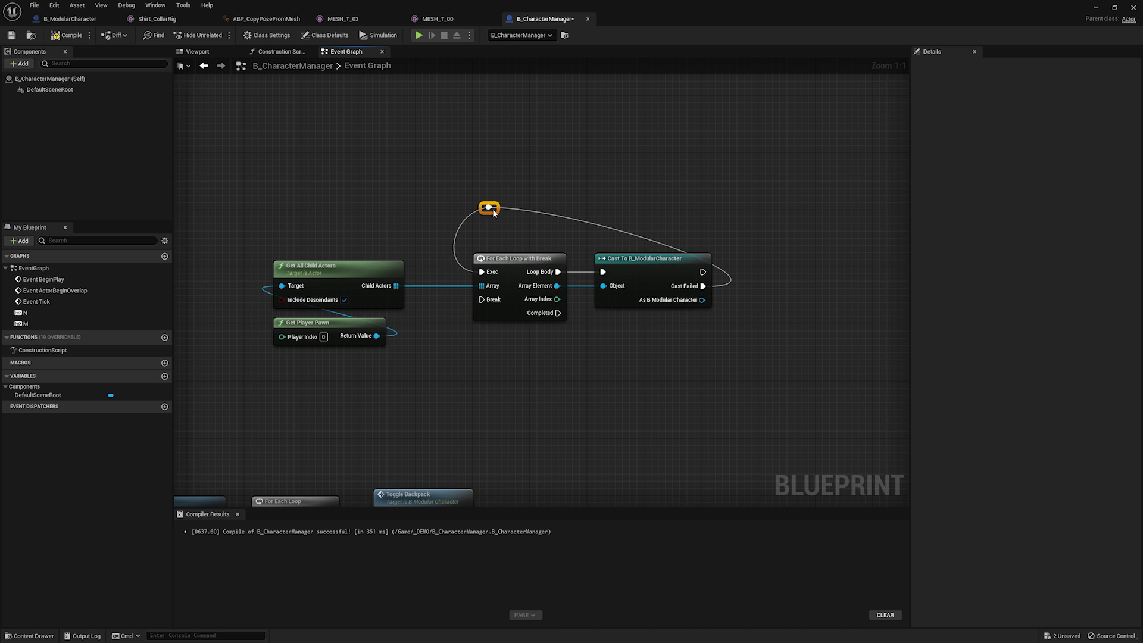
double_click(583, 230)
left_click_drag(593, 234, 701, 216)
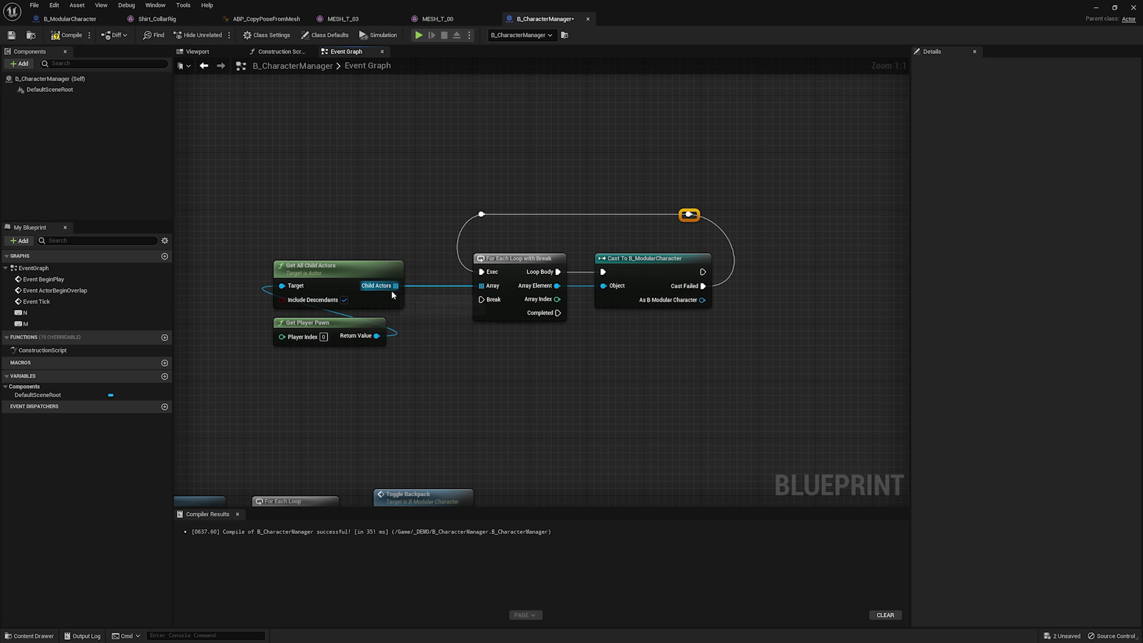
Call Randomize Outfit from the successful execution output of the B_ModularCharacter cast.
right_click_drag(684, 317, 652, 306)
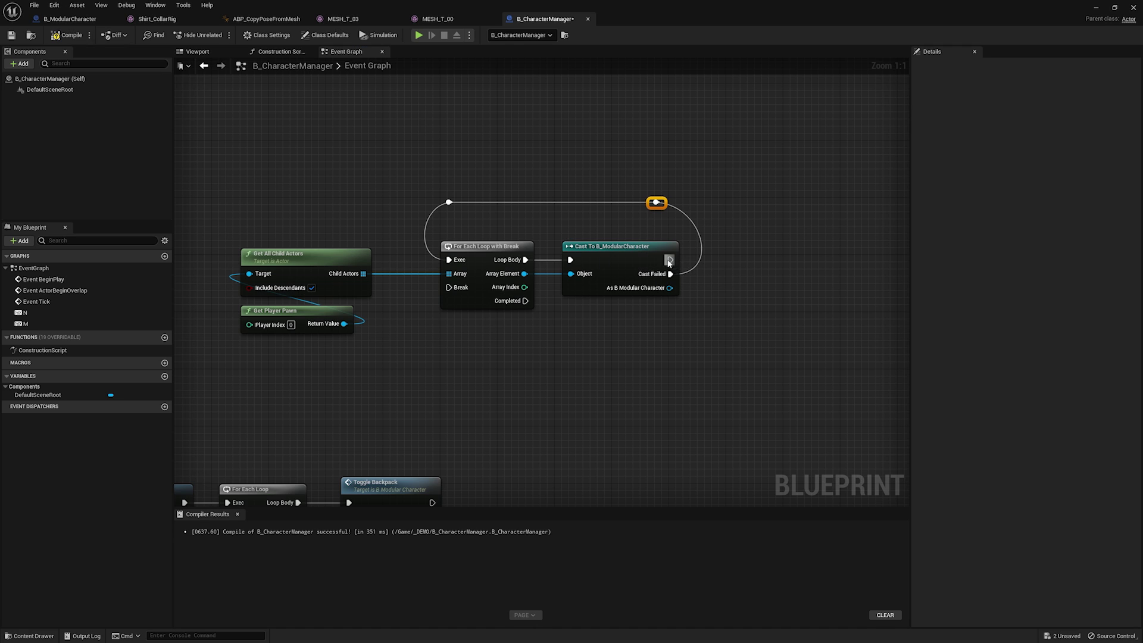
left_click_drag(670, 261, 731, 278)
type("random")
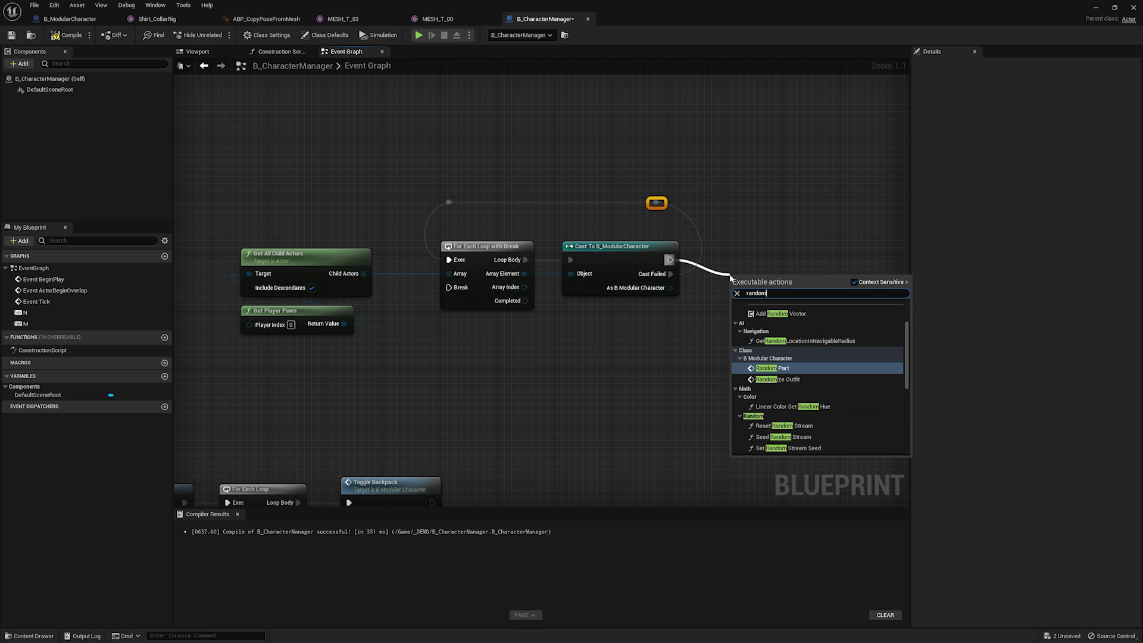
key("Down")
key("Return")
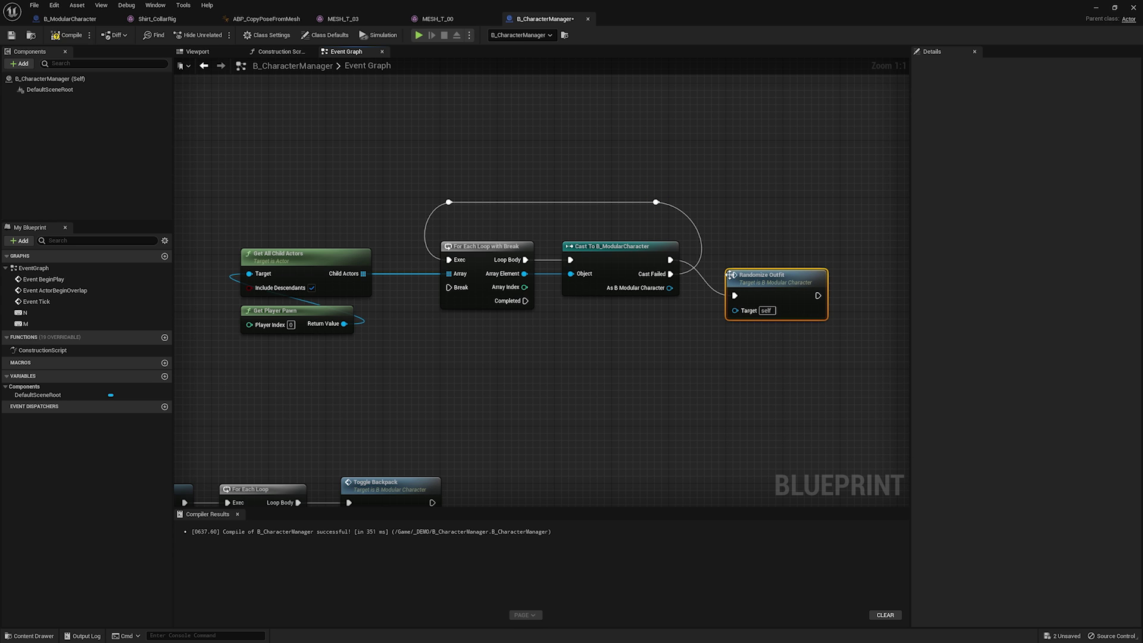
Connect the cast's As B Modular Character output to Randomize Outfit's Target and align that node beside the cast.
left_click_drag(670, 288, 736, 310)
left_click_drag(775, 278, 765, 252)
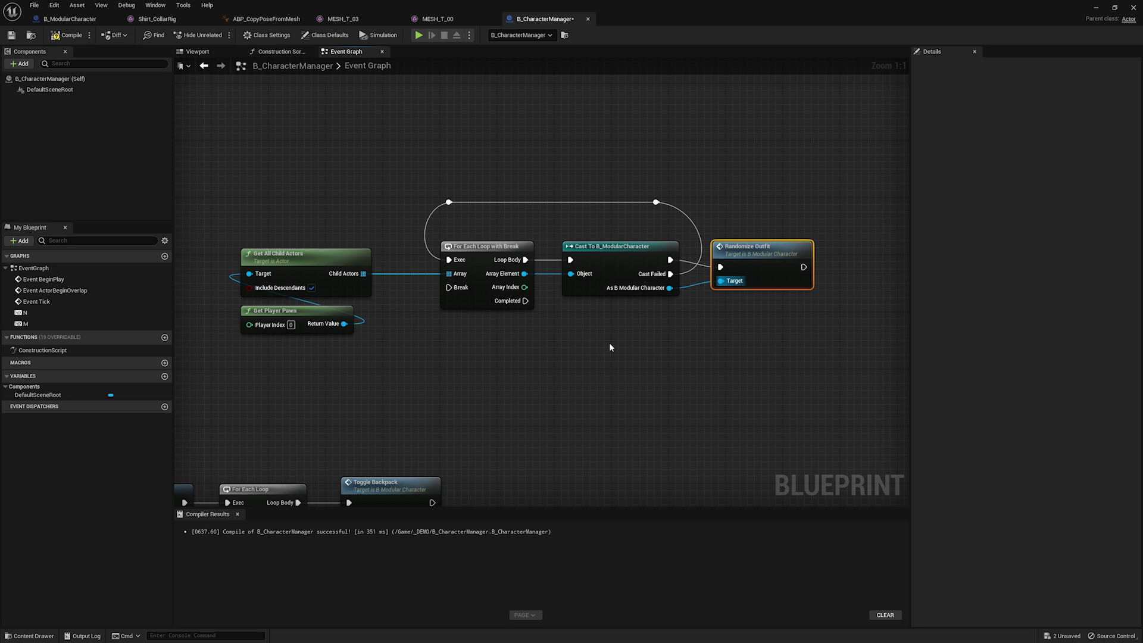
Connect the M event's Pressed output to the break loop's Exec input and arrange the whole chain compactly above the N event's nodes.
right_click_drag(607, 344, 708, 343)
scroll(708, 345, "down", 2)
left_click_drag(838, 301, 453, 165)
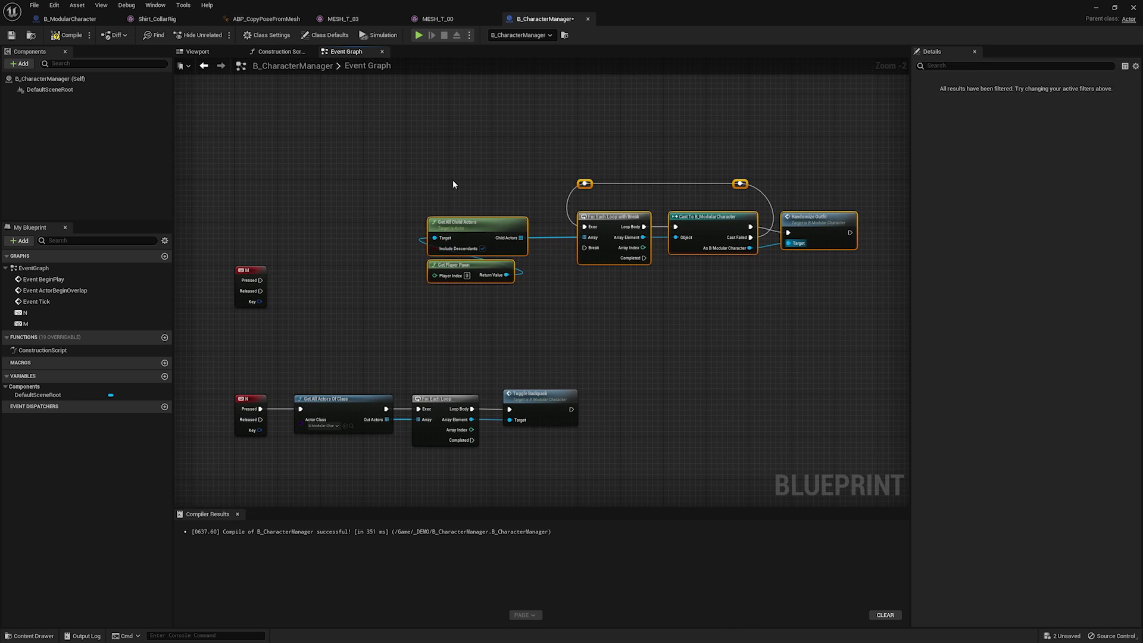
left_click_drag(468, 228, 398, 277)
left_click_drag(245, 273, 514, 275)
left_click_drag(410, 346, 530, 330)
left_click_drag(269, 236, 425, 257)
left_click_drag(355, 204, 784, 374)
left_click_drag(770, 278, 577, 246)
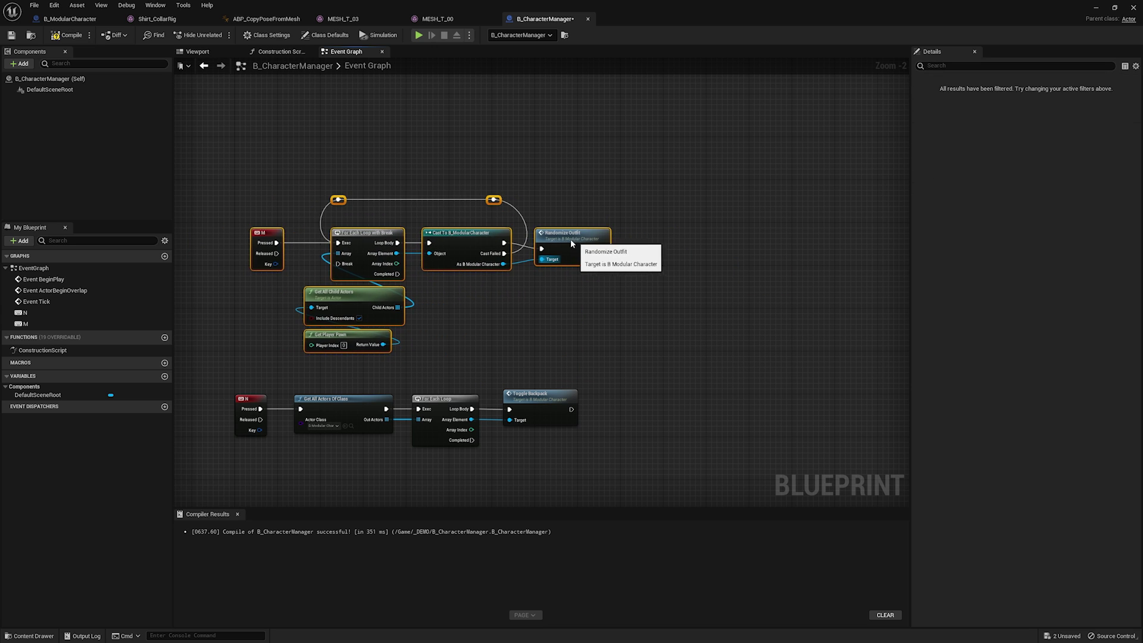
Compile B_CharacterManager and play the level to test the modular characters in game.
left_click(67, 35)
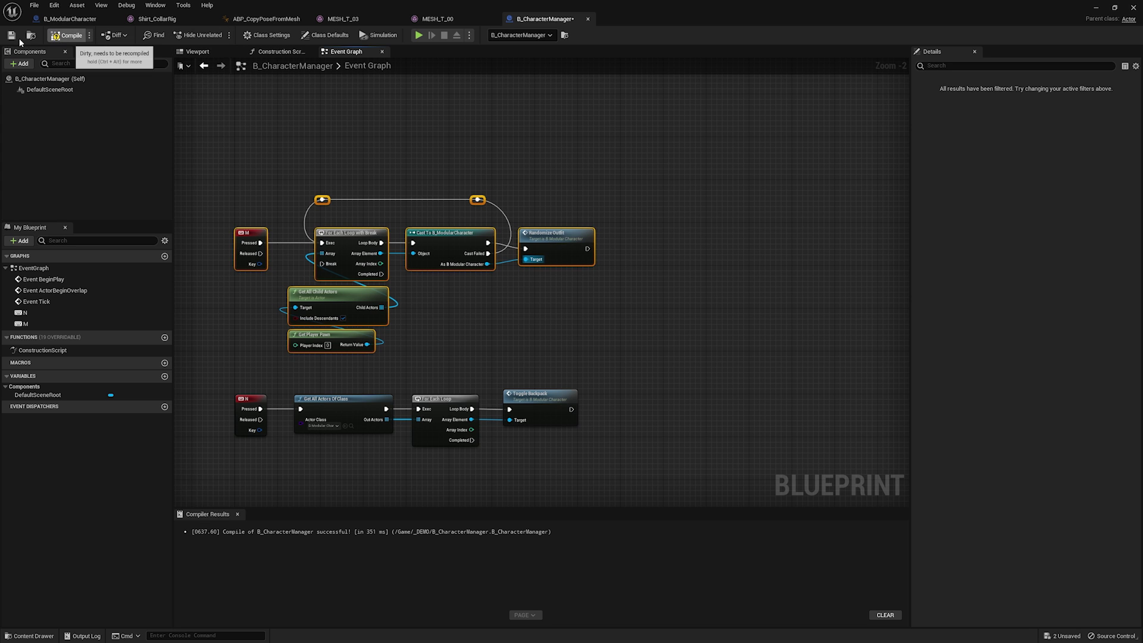
left_click(1096, 7)
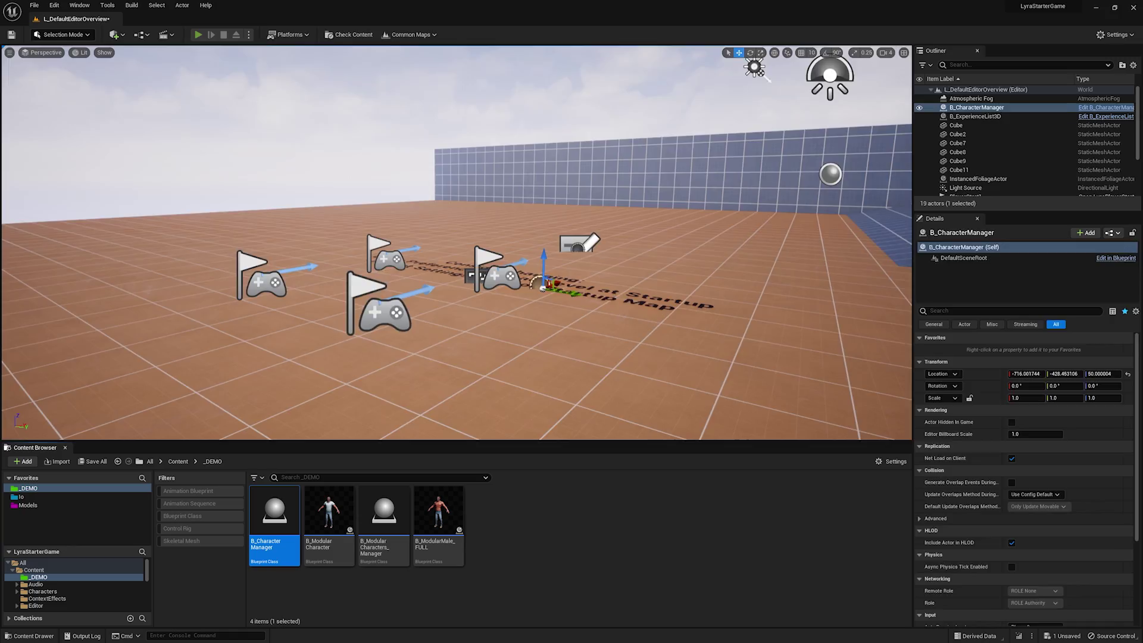
key("alt+p")
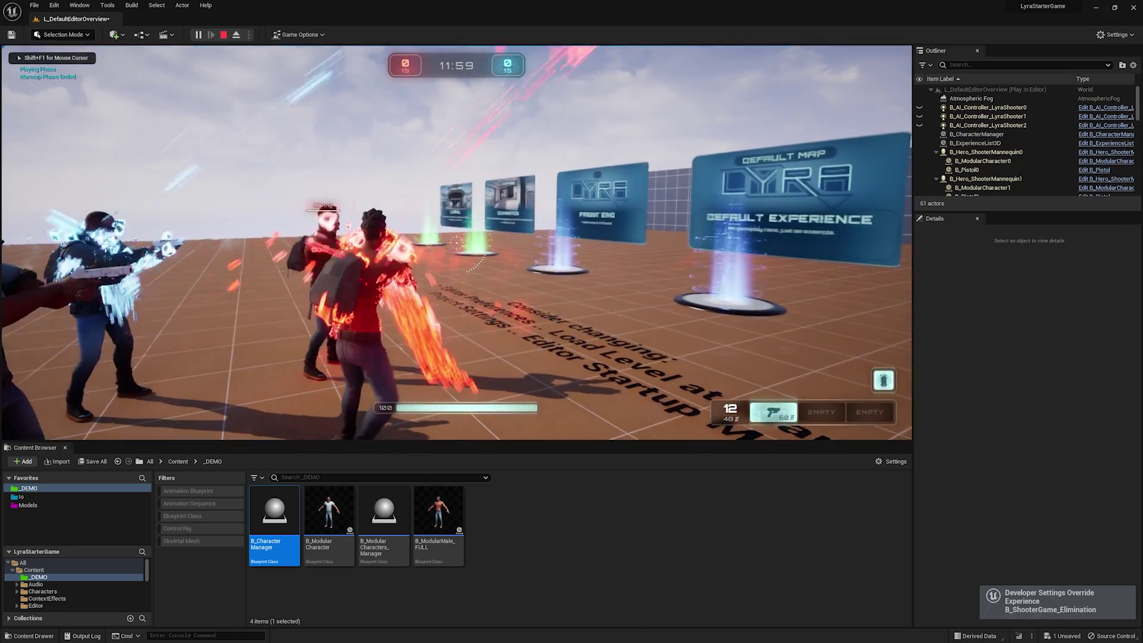
key("s")
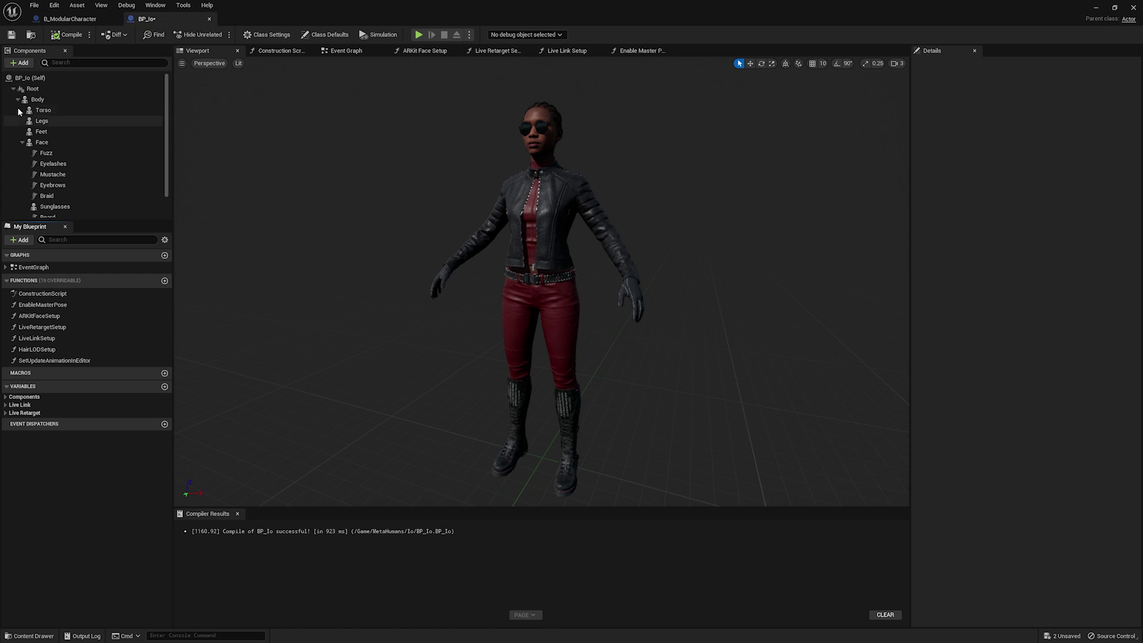
Compare B_ModularCharacter's components and LowerBody animation class with BP_Io's components and UseLiveRetargetMode variable.
left_click(69, 19)
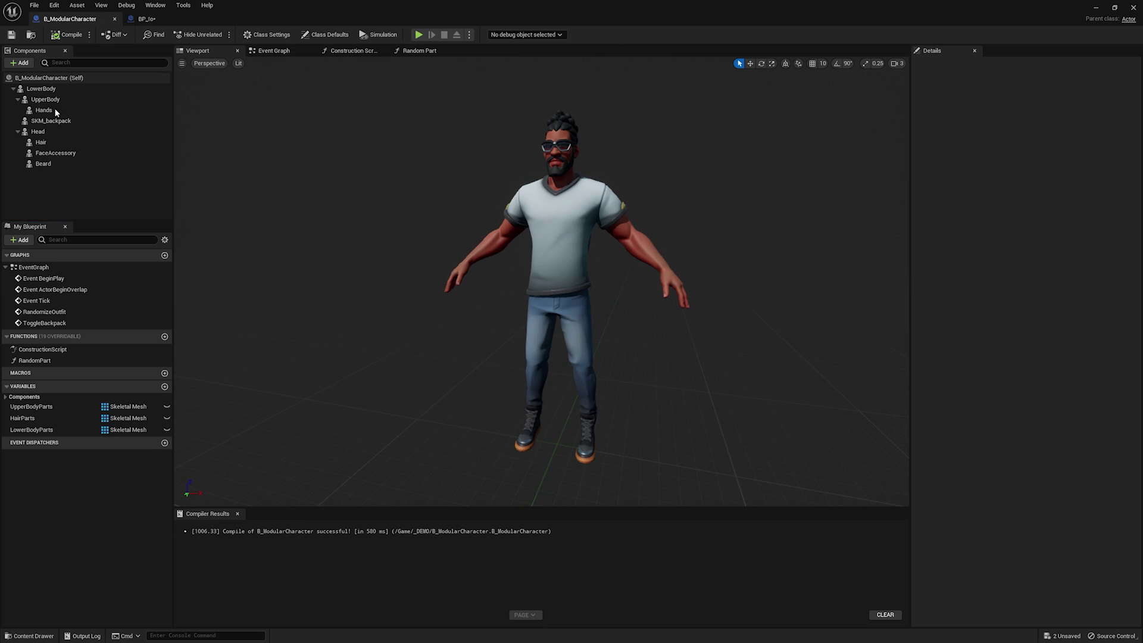
left_click(147, 19)
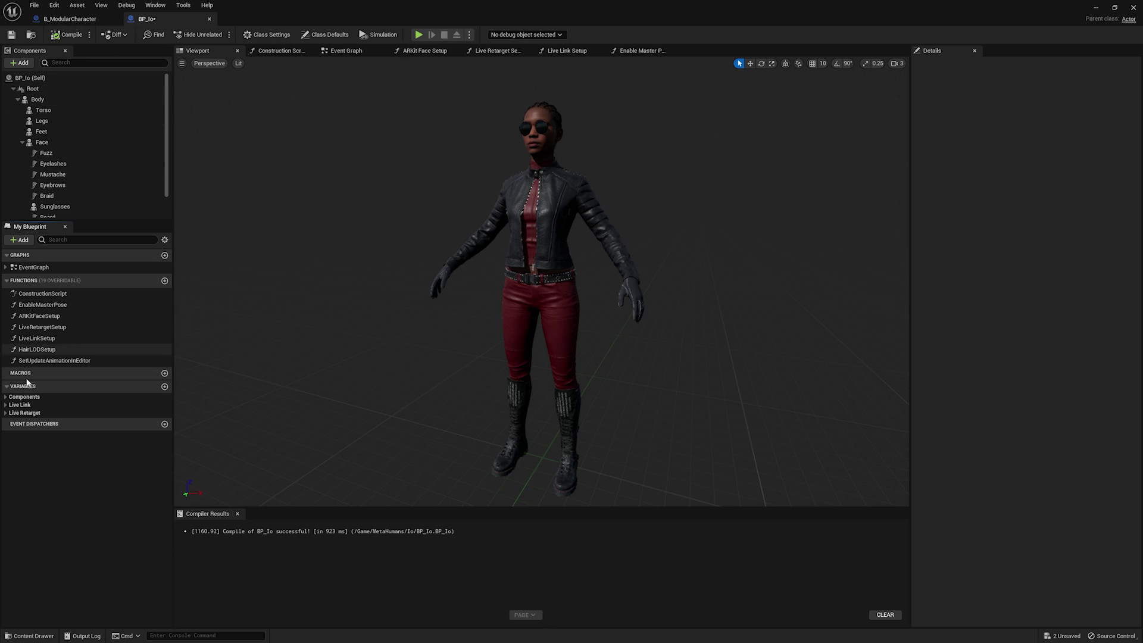
left_click(6, 413)
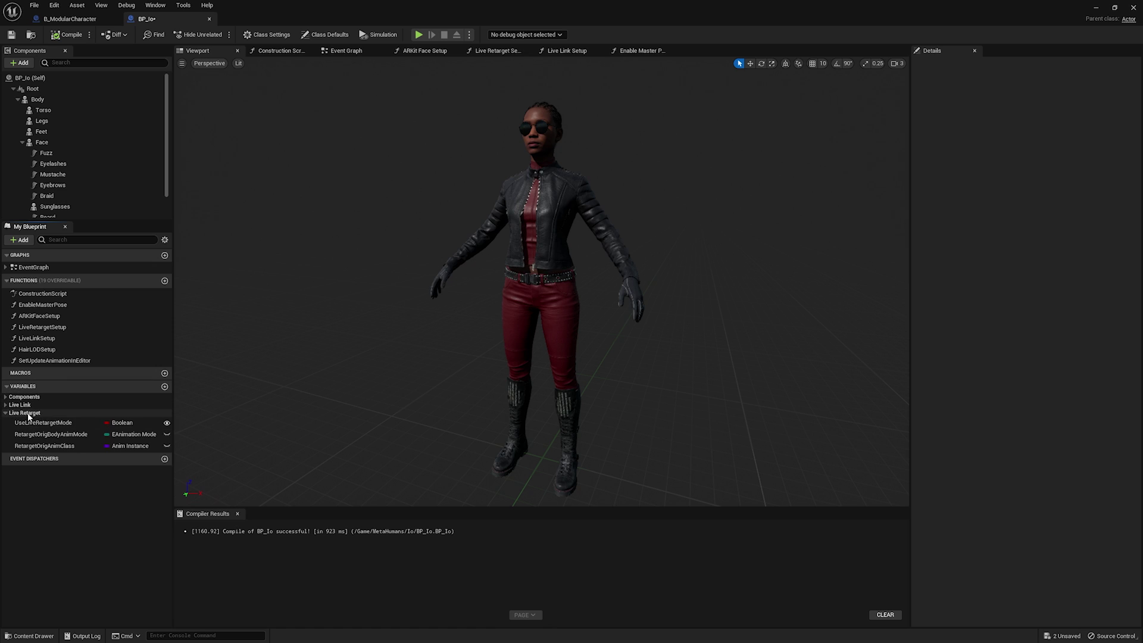
left_click(28, 422)
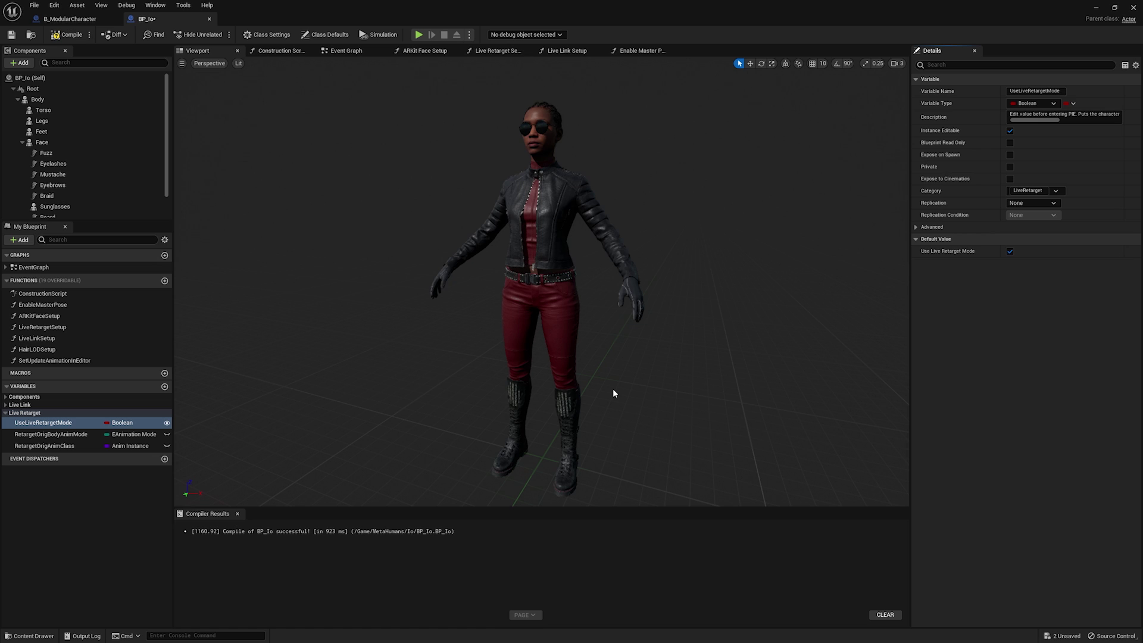
left_click(70, 19)
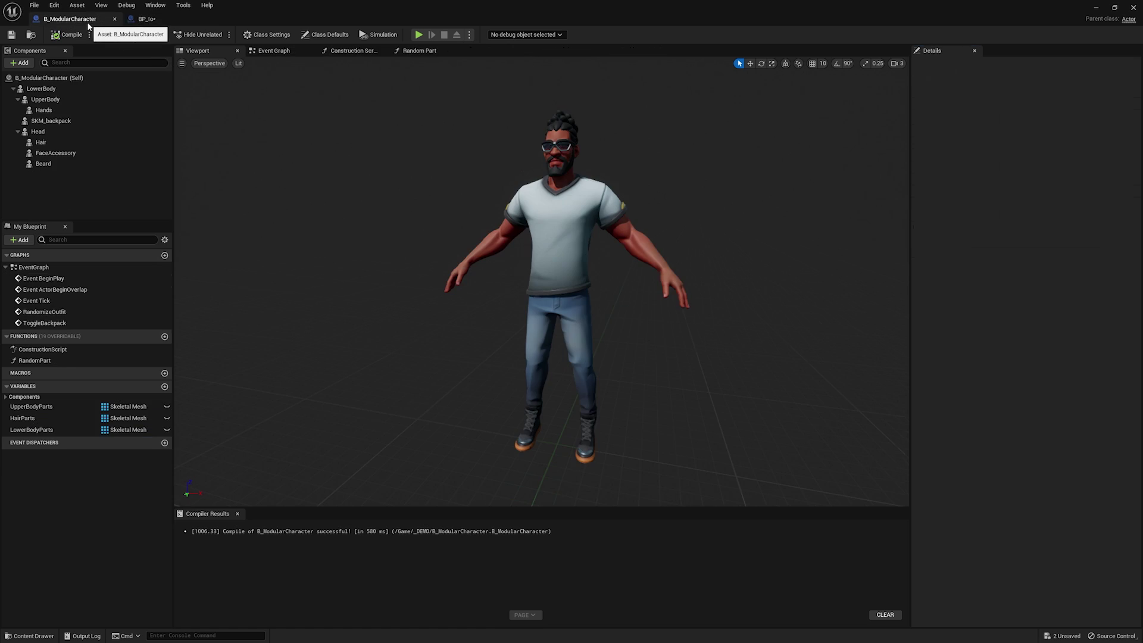
left_click(42, 88)
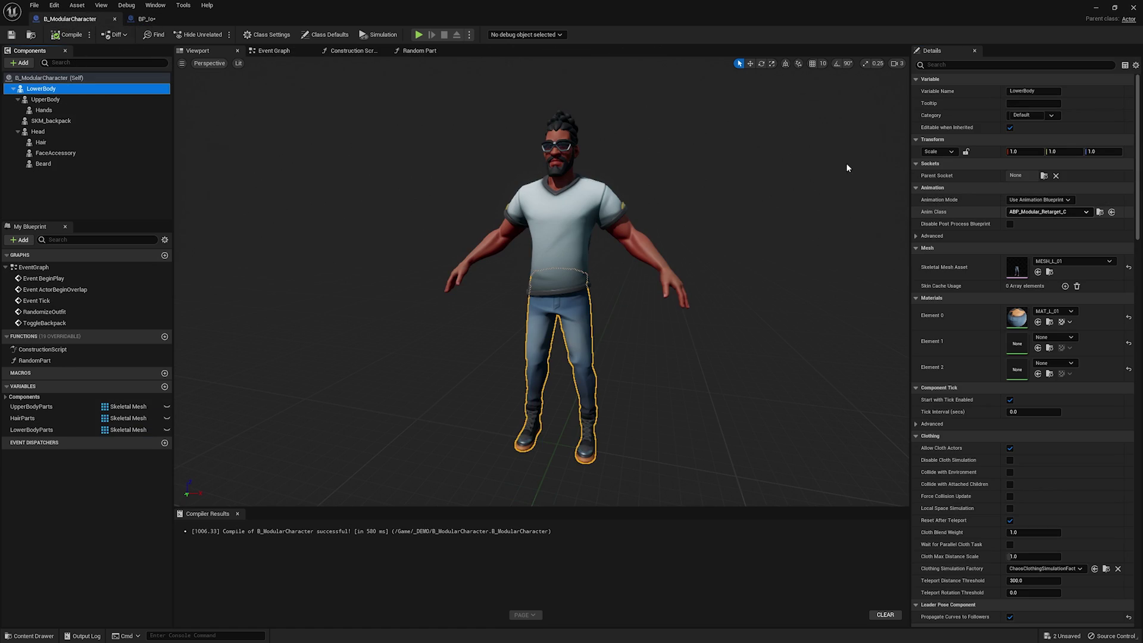
Set the cheat cosmetic character part's class to BP_Io in the Lyra Cosmetic Developer Settings.
left_click(1097, 8)
left_click_drag(619, 133, 204, 114)
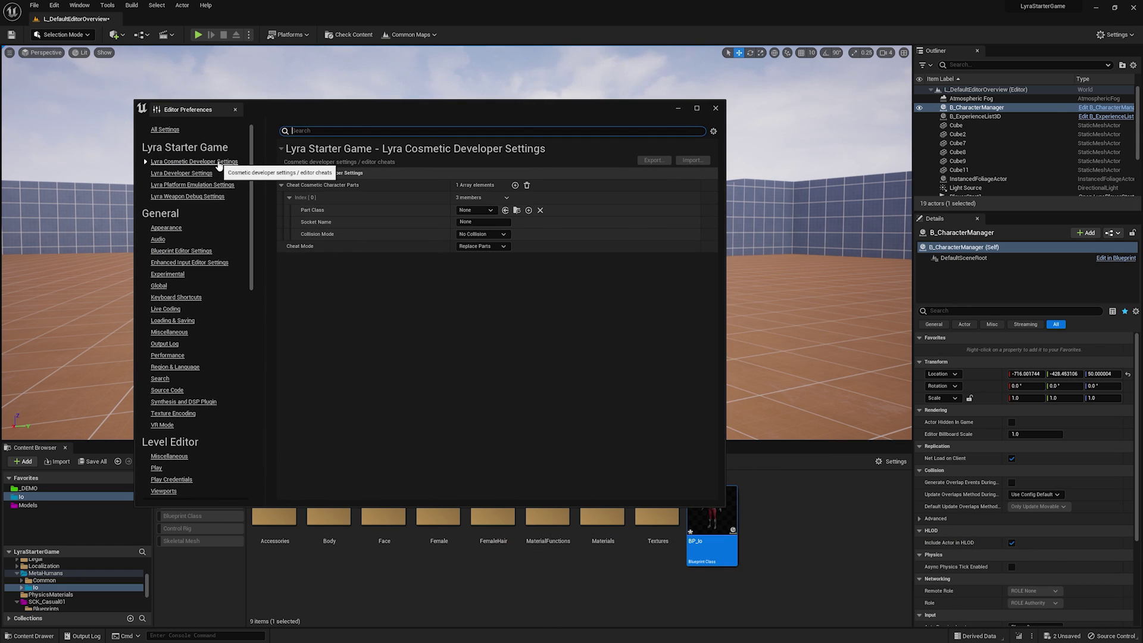
left_click(490, 211)
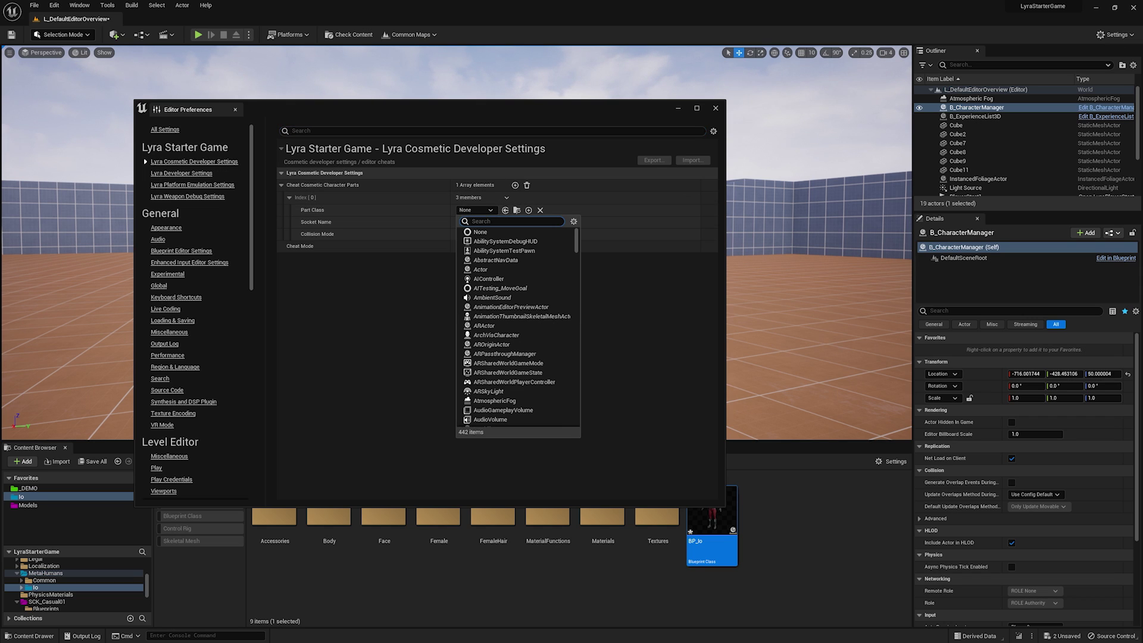
type("bp_io")
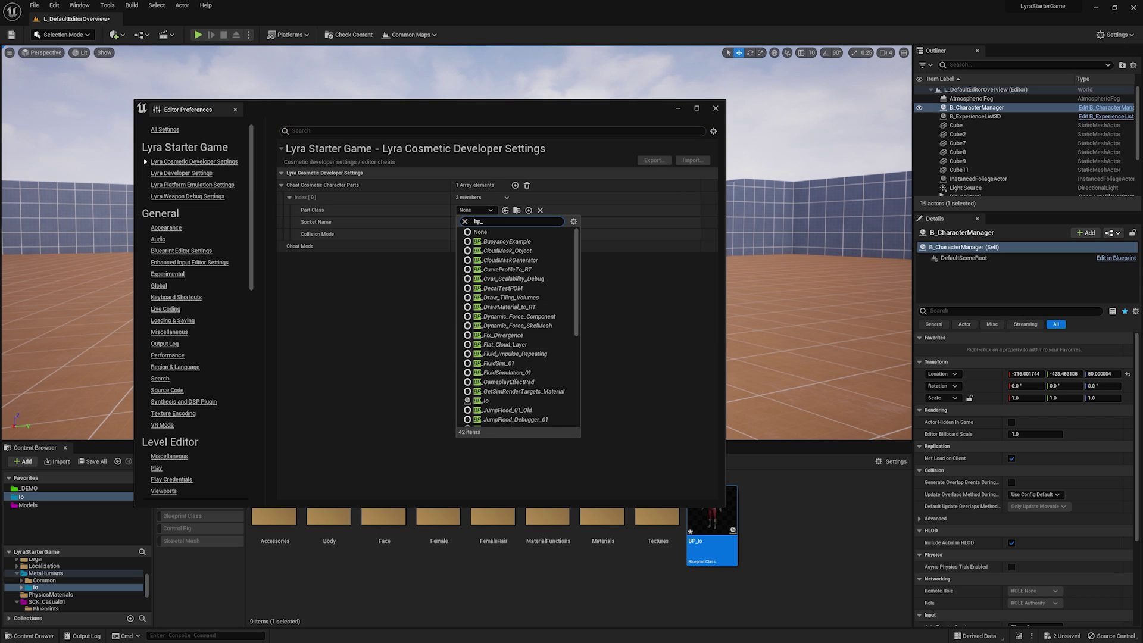
left_click(481, 241)
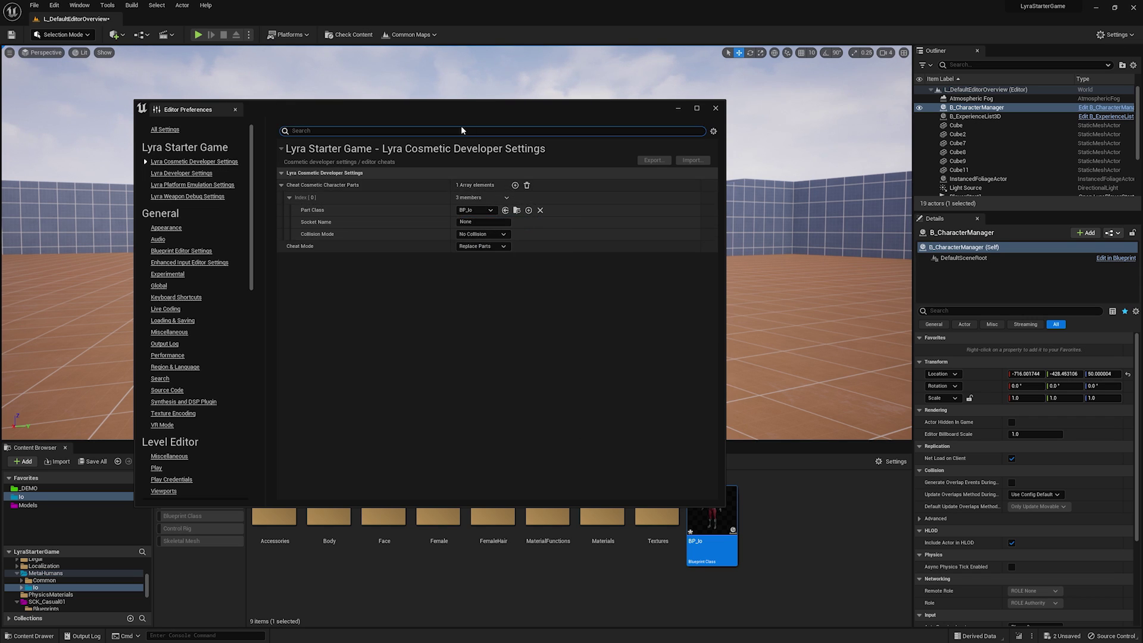
left_click_drag(460, 109, 1142, 123)
left_click(1075, 125)
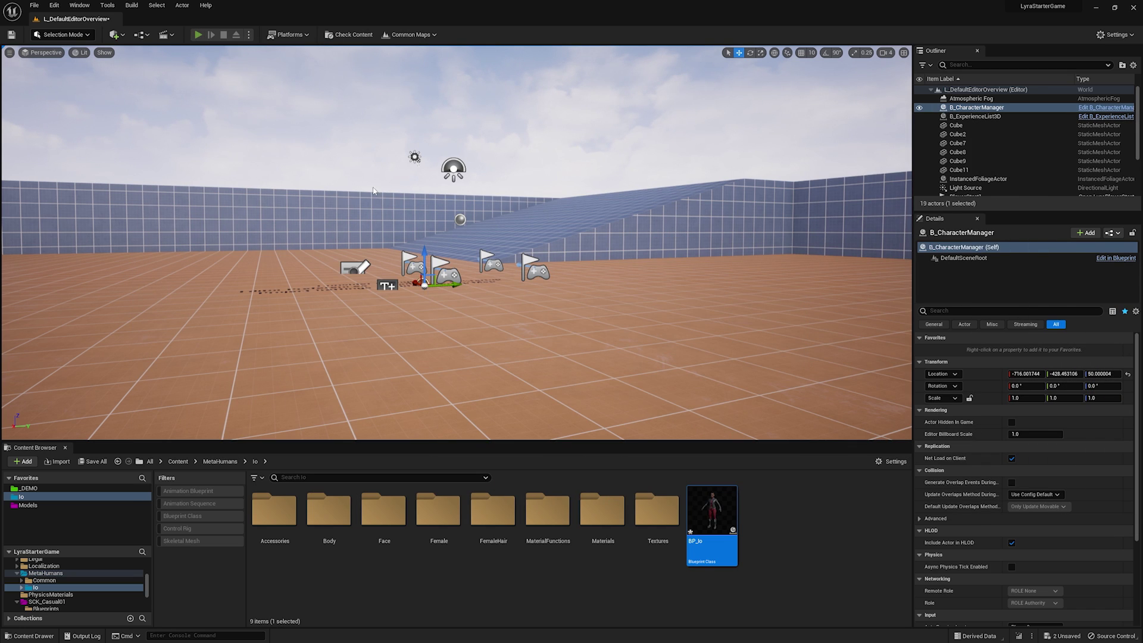
Play the level to check BP_Io moving as the player character, and end the session.
key("alt+p")
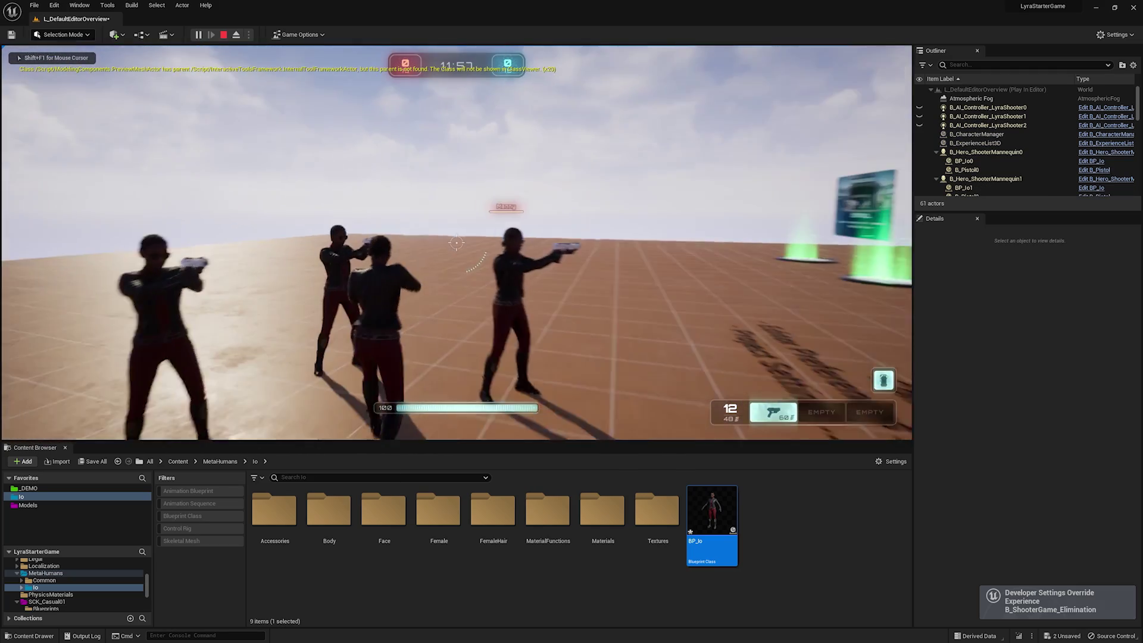
key("w")
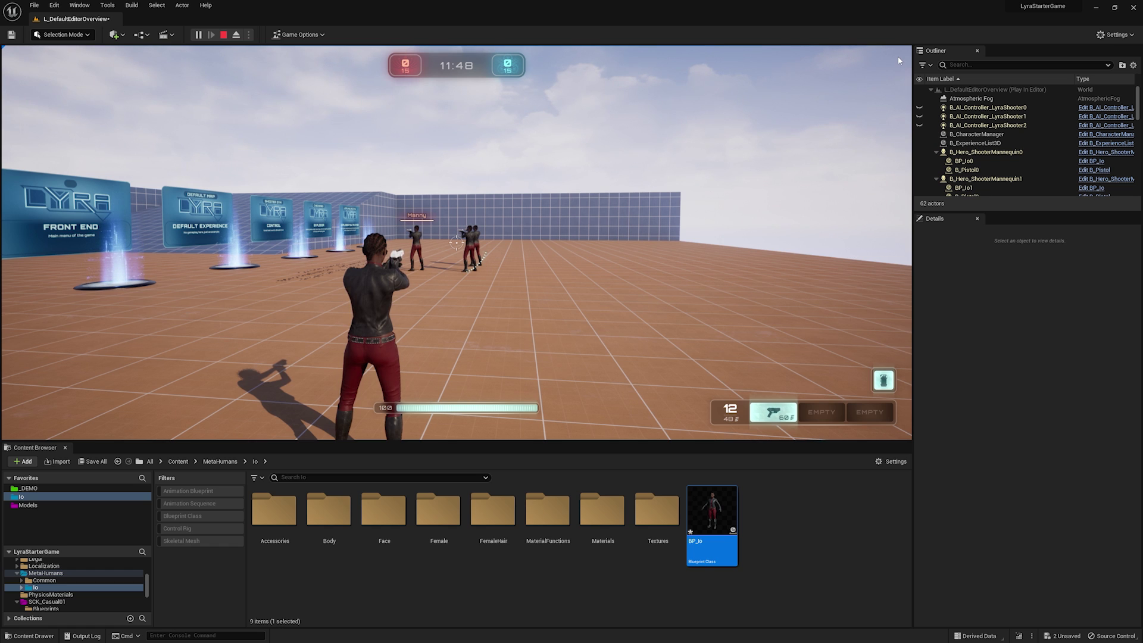
key("Escape")
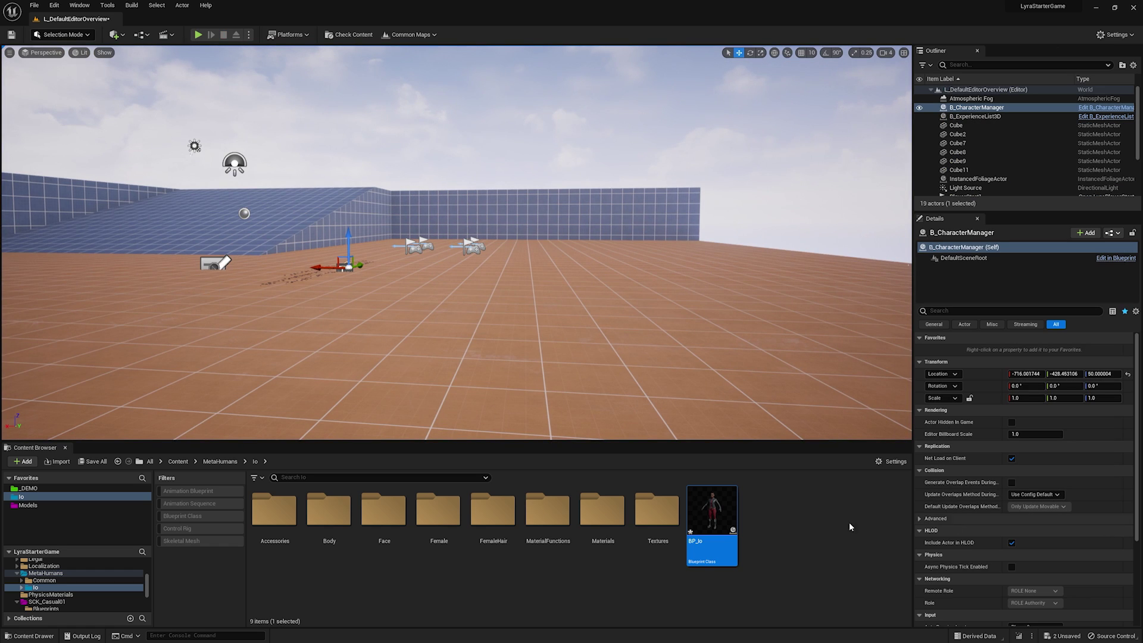
Add a skeletal mesh component named Backpack to BP_Io and parent it to Torso.
double_click(702, 510)
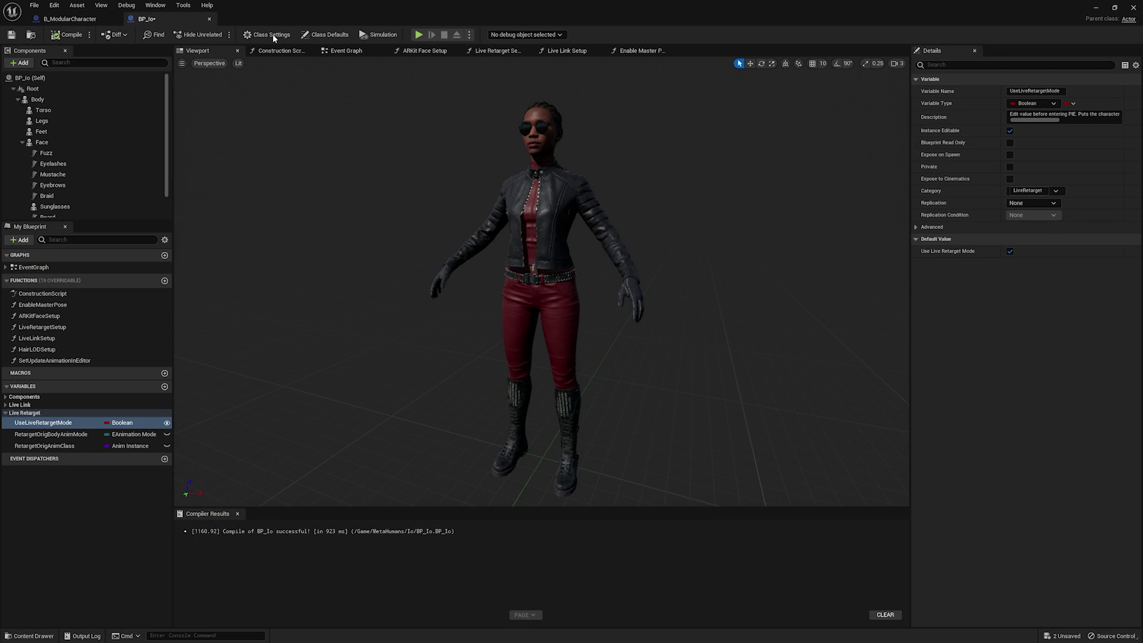
left_click(21, 142)
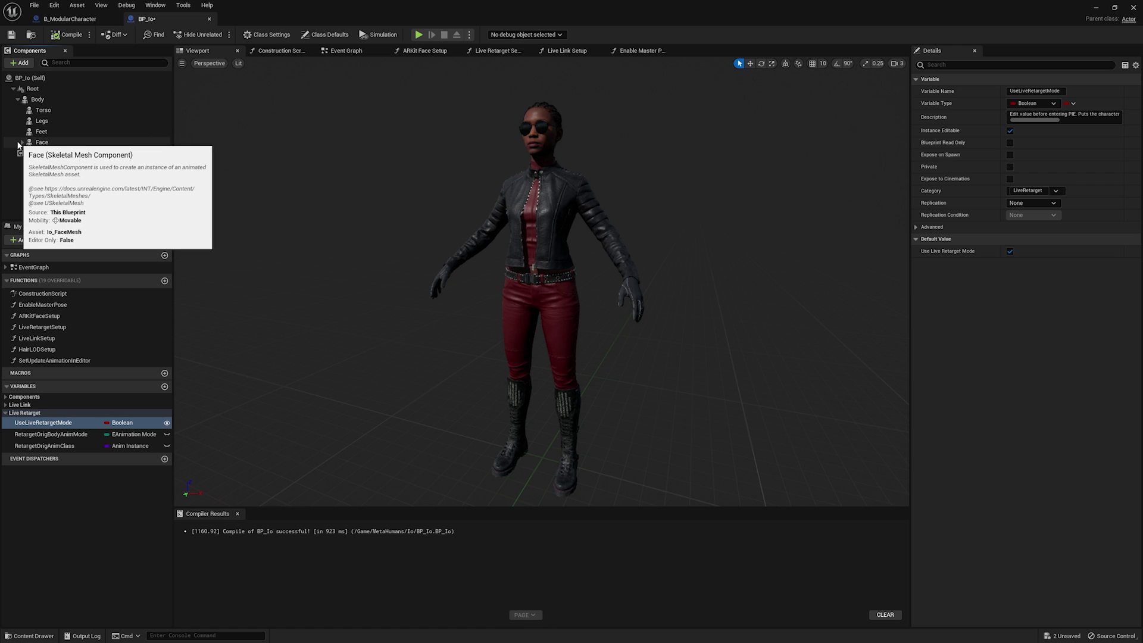
right_click(43, 99)
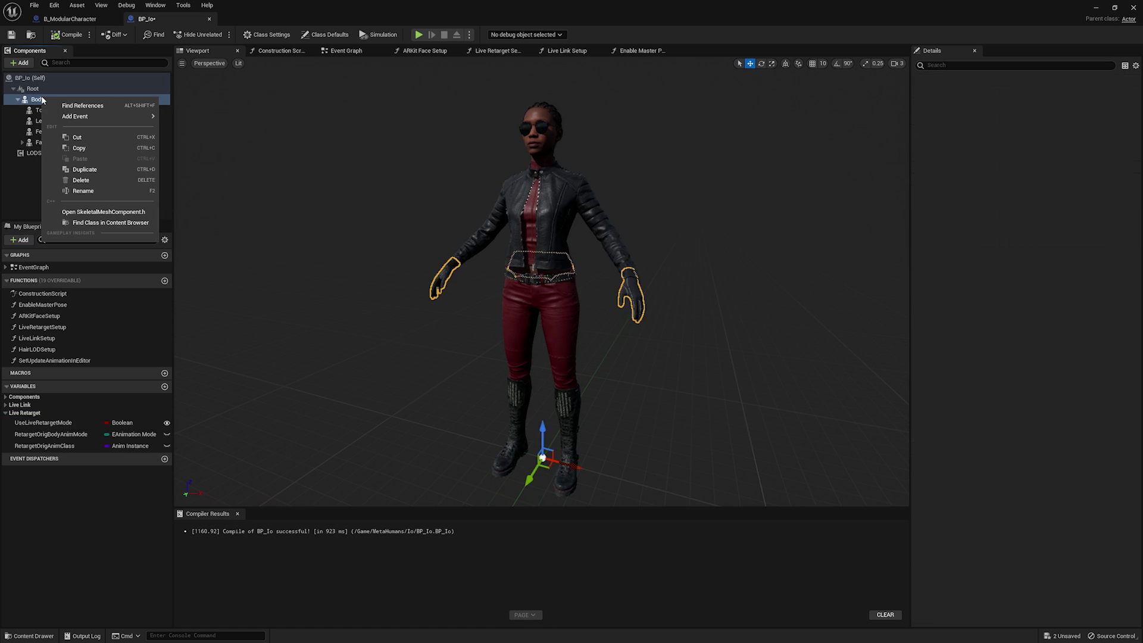
left_click(17, 202)
left_click(18, 201)
left_click(19, 63)
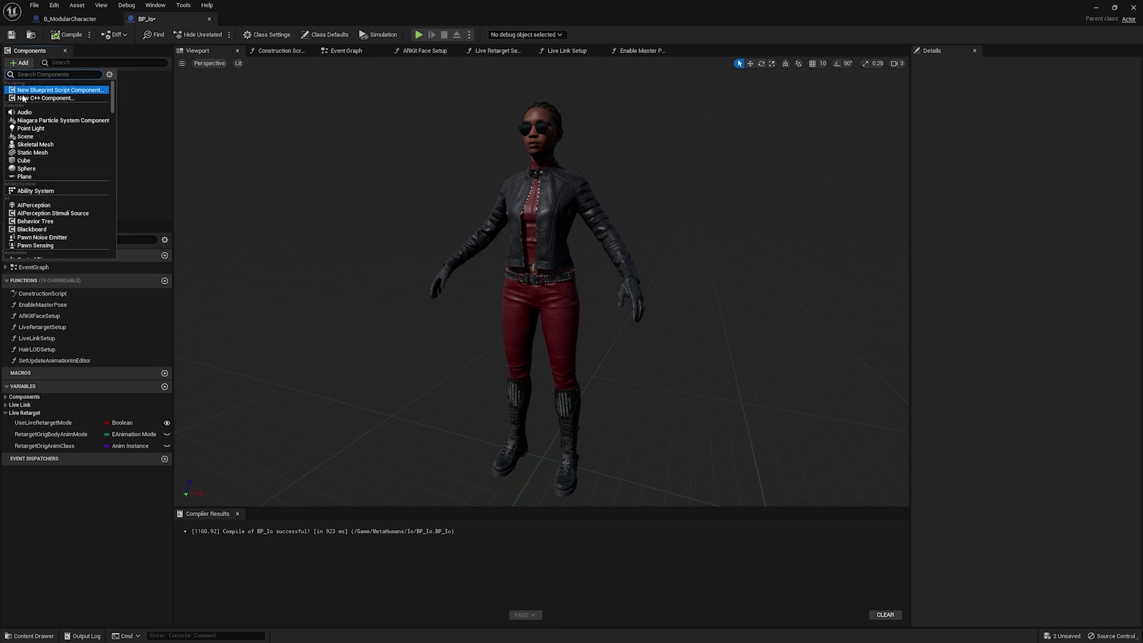
type("skele")
left_click(36, 105)
type("Backpack")
key("Return")
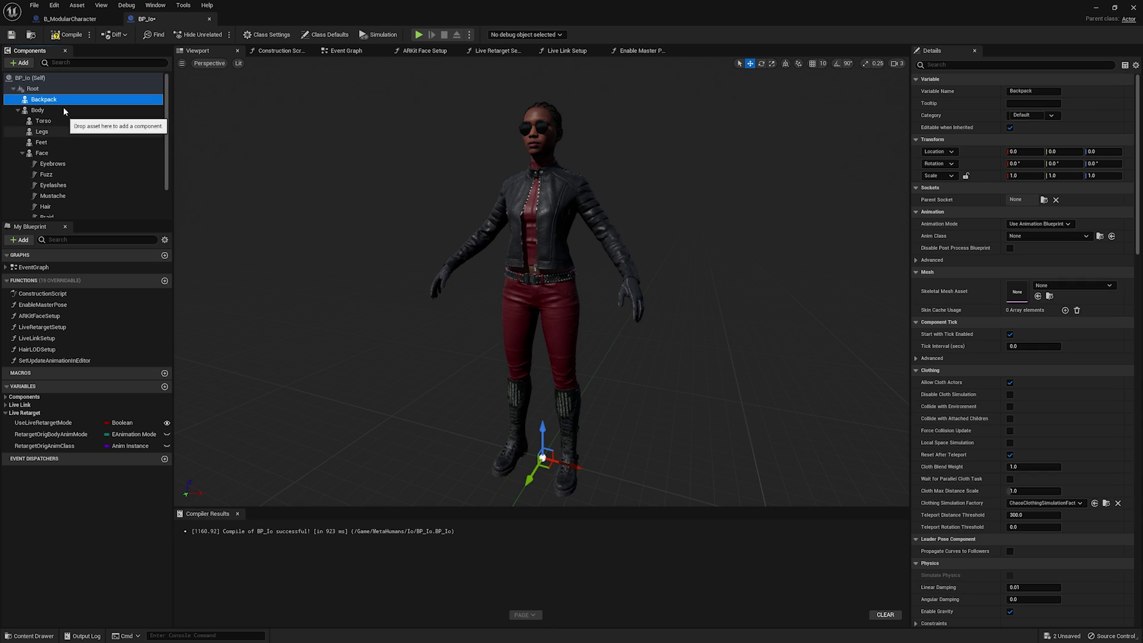
left_click_drag(49, 102, 51, 123)
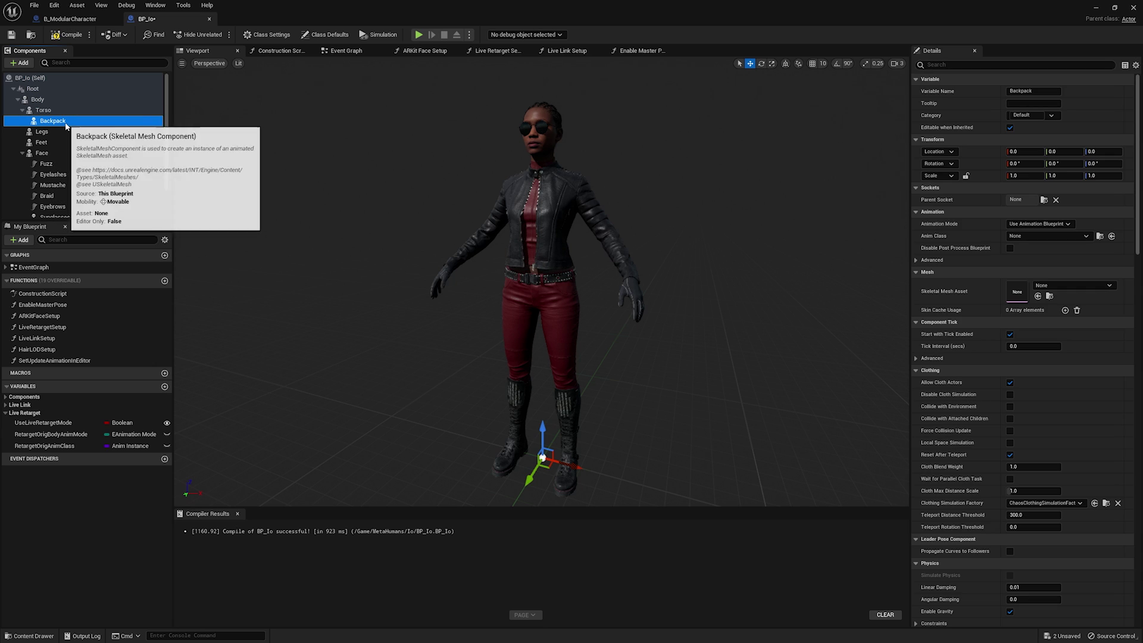
Assign the SKM_backpack mesh to the Backpack component and attach it to the spine_05 parent socket.
left_click(1066, 286)
type("back")
left_click(984, 297)
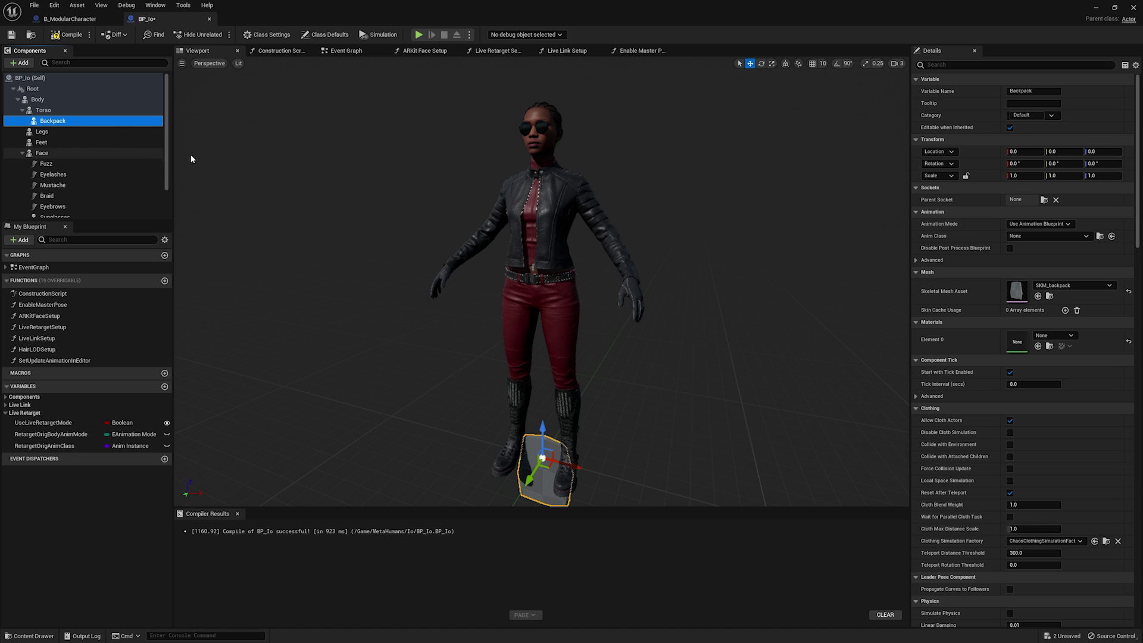
left_click(1045, 201)
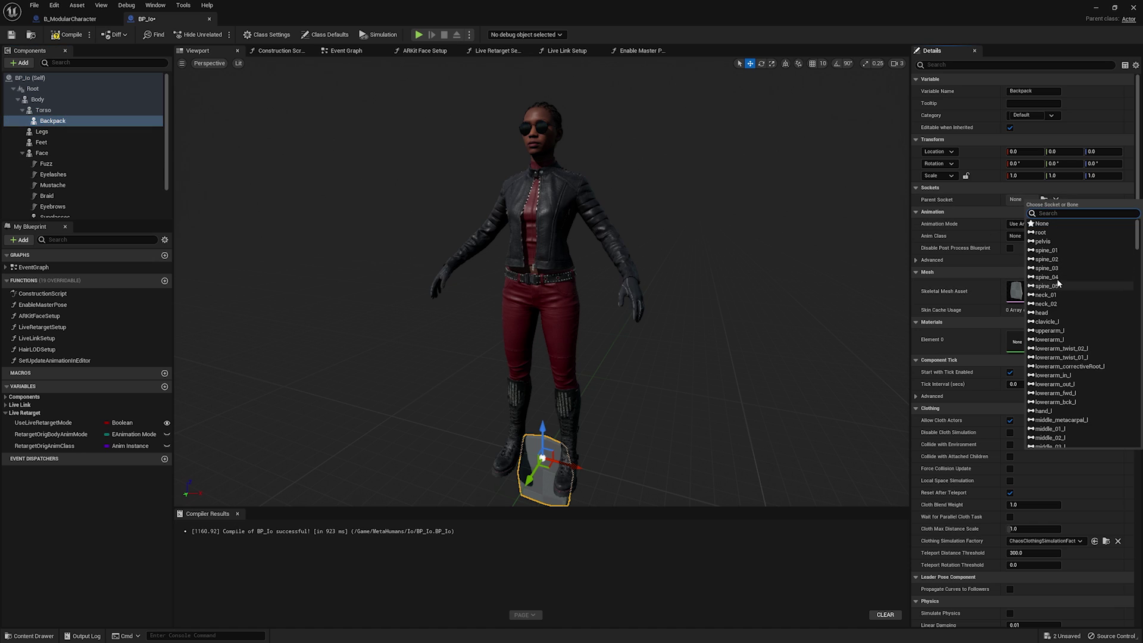
key("Escape")
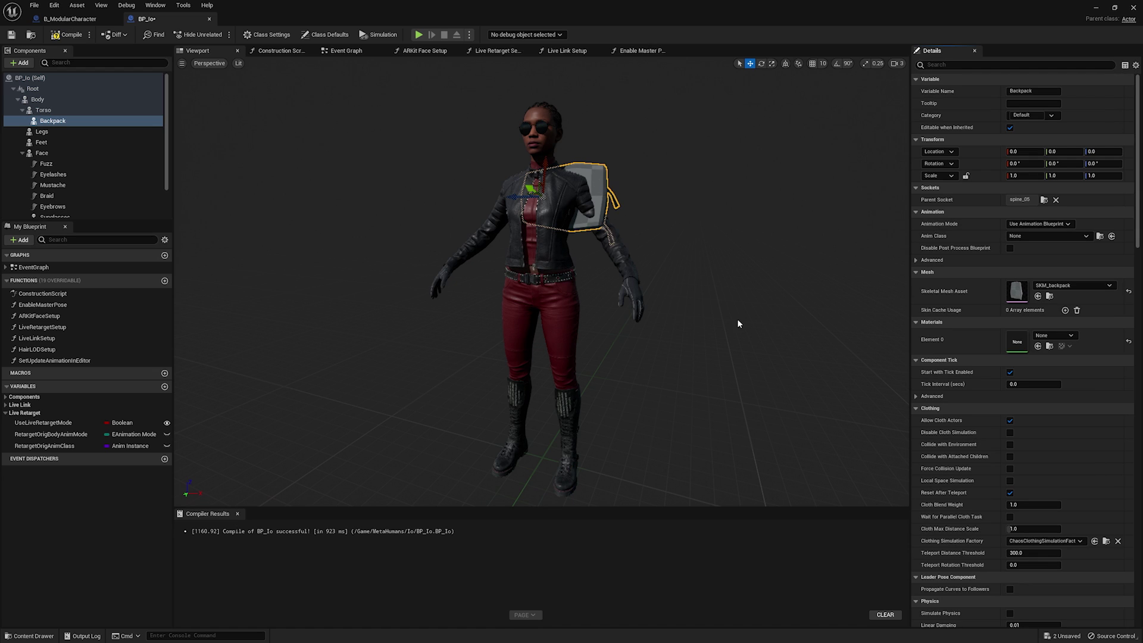
Move and rotate the Backpack component so that it fits against the character's back.
left_click_drag(737, 321, 654, 324)
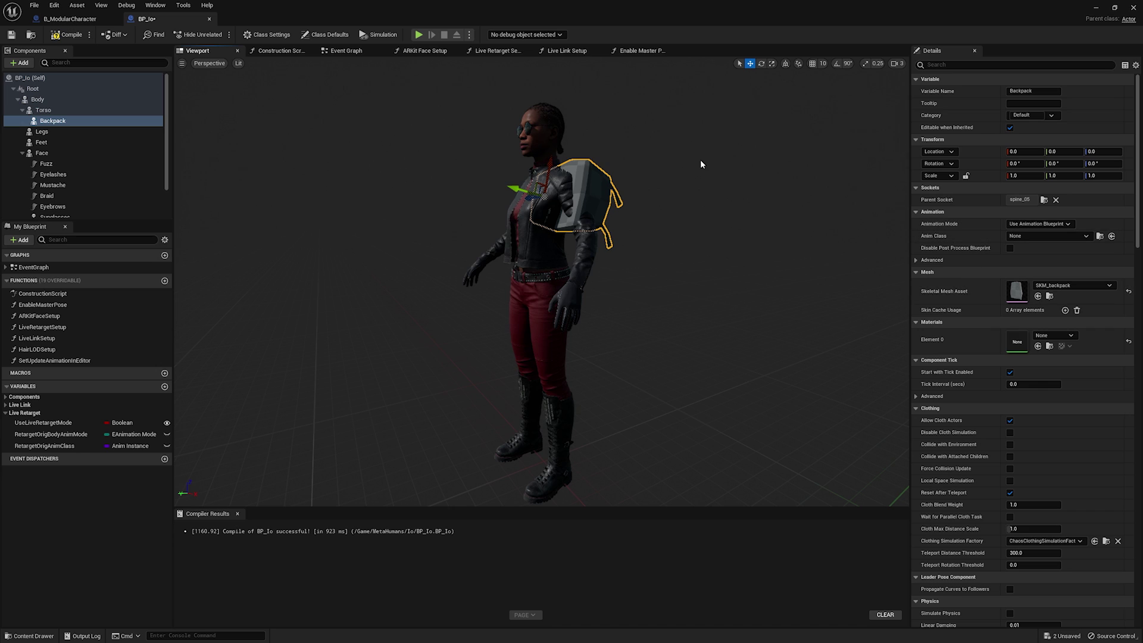
left_click_drag(849, 183, 849, 184)
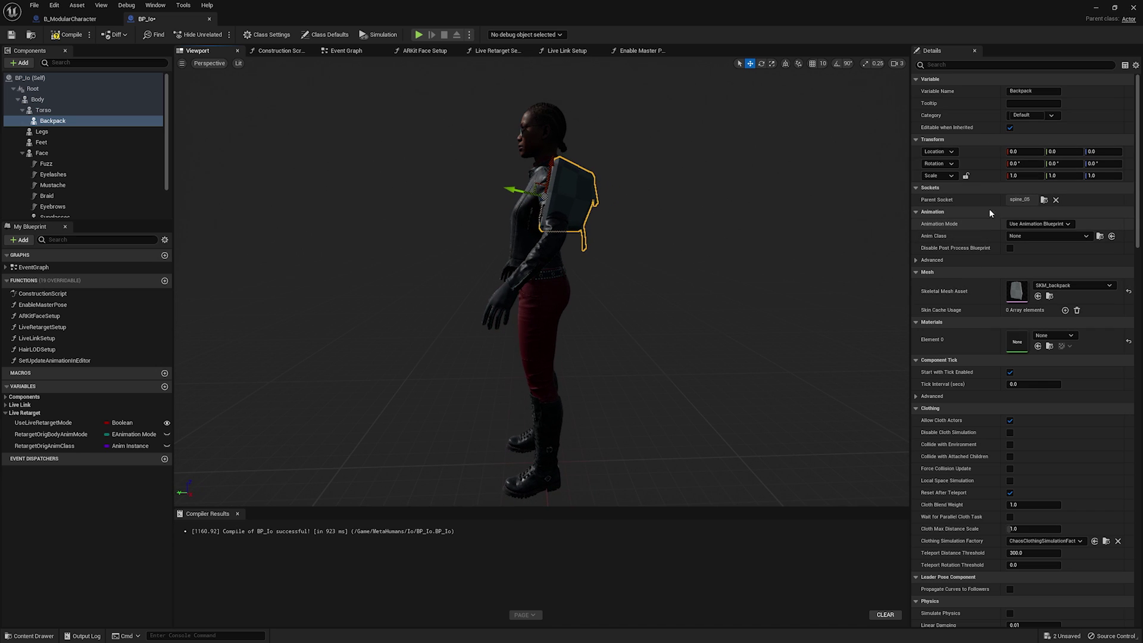
left_click_drag(503, 191, 536, 193)
key("e")
left_click_drag(684, 206, 683, 207)
left_click_drag(595, 197, 590, 172)
left_click_drag(500, 160, 487, 203)
left_click_drag(459, 159, 585, 139)
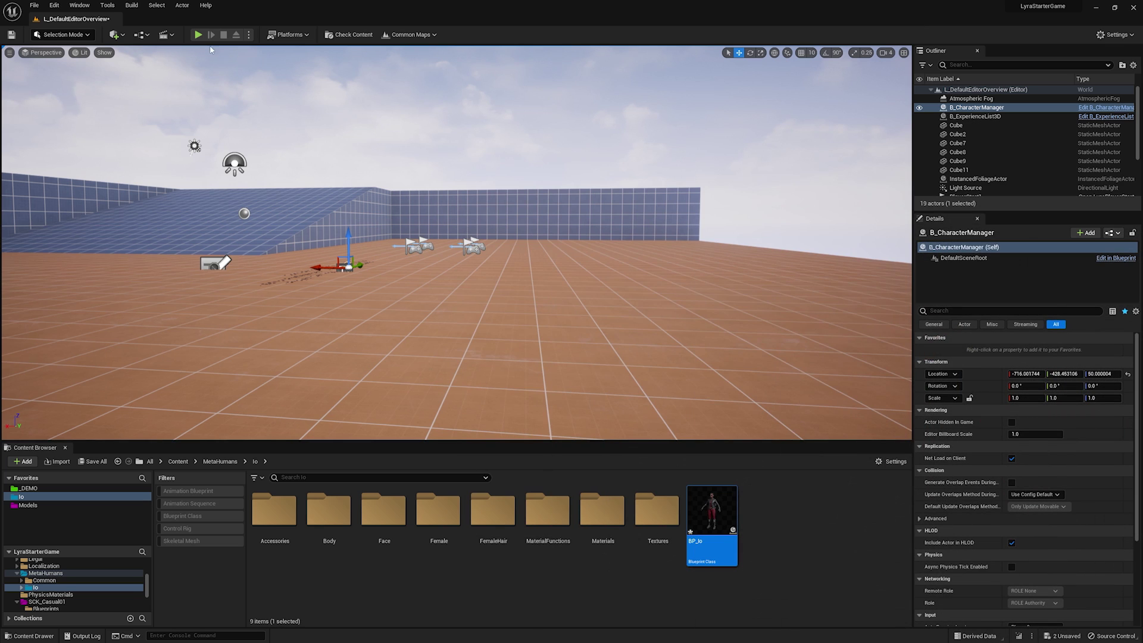
Play the level to check the backpack on BP_Io while moving, and end the session.
left_click(199, 34)
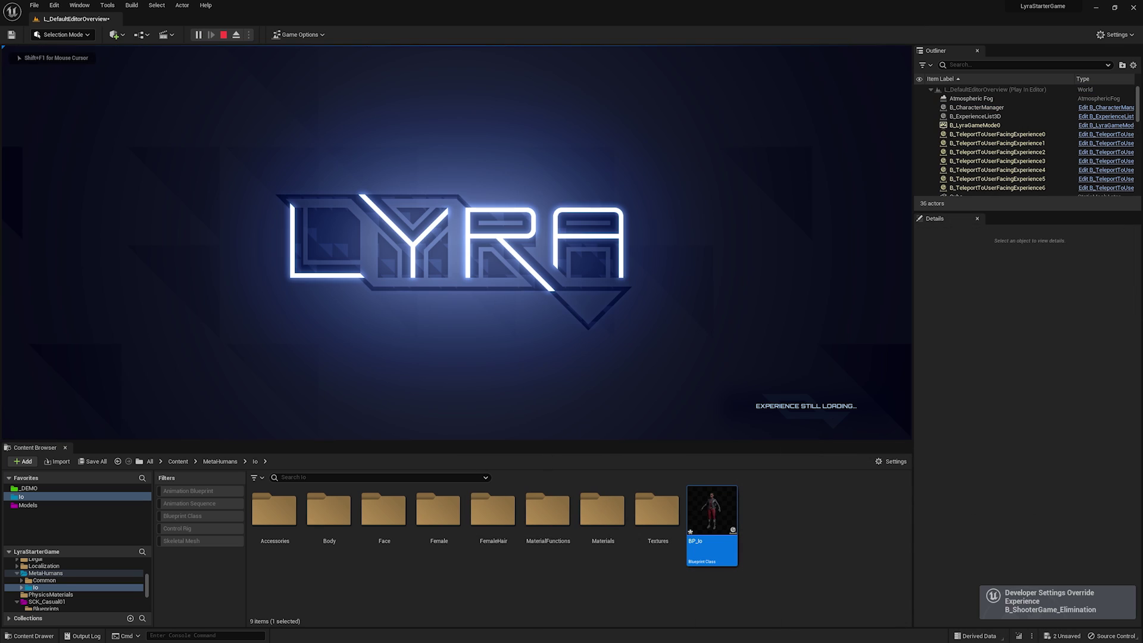
key("w")
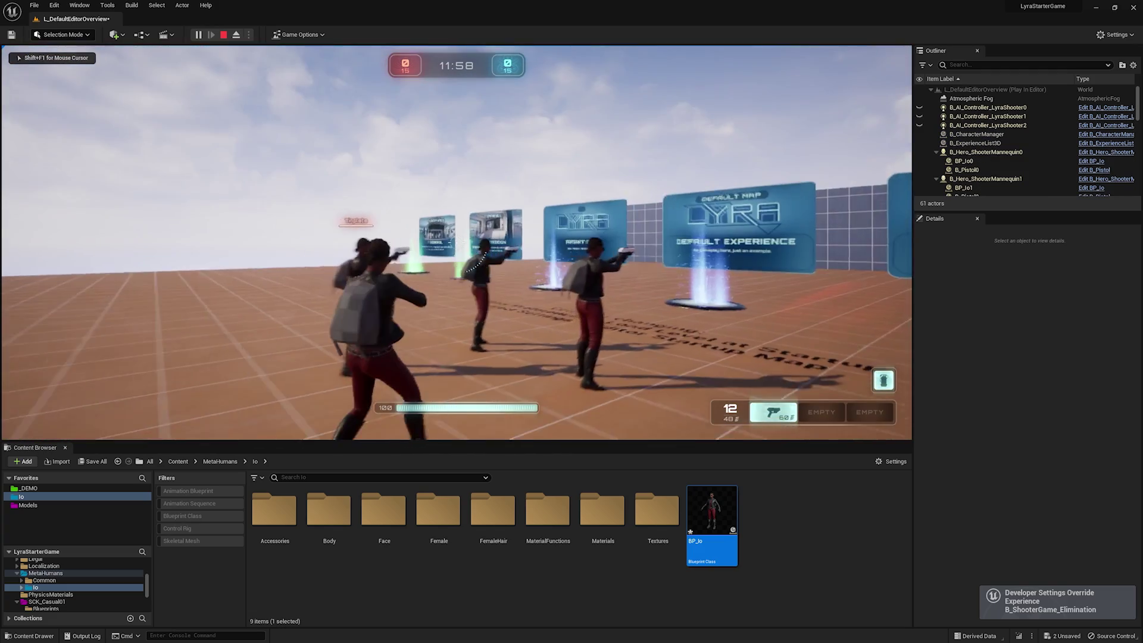
key("w")
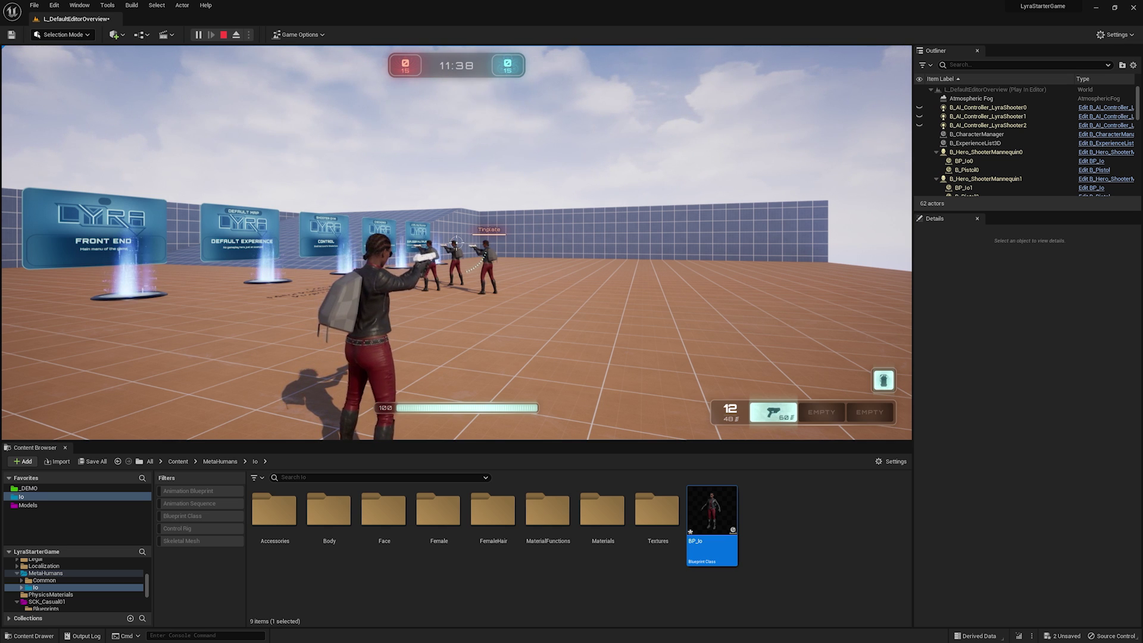
key("Escape")
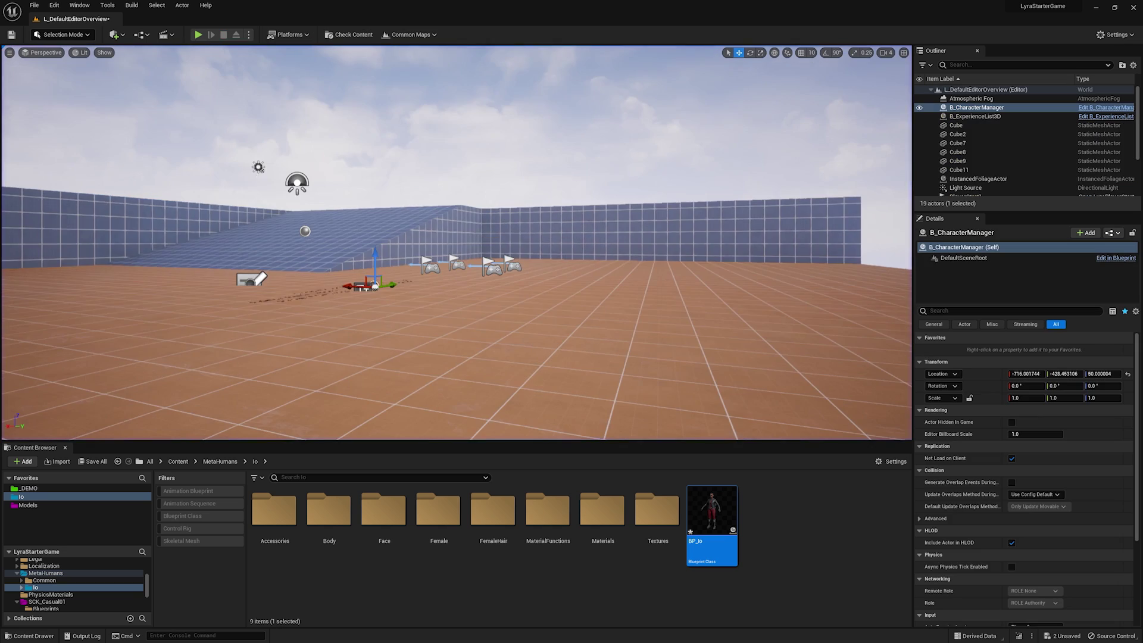